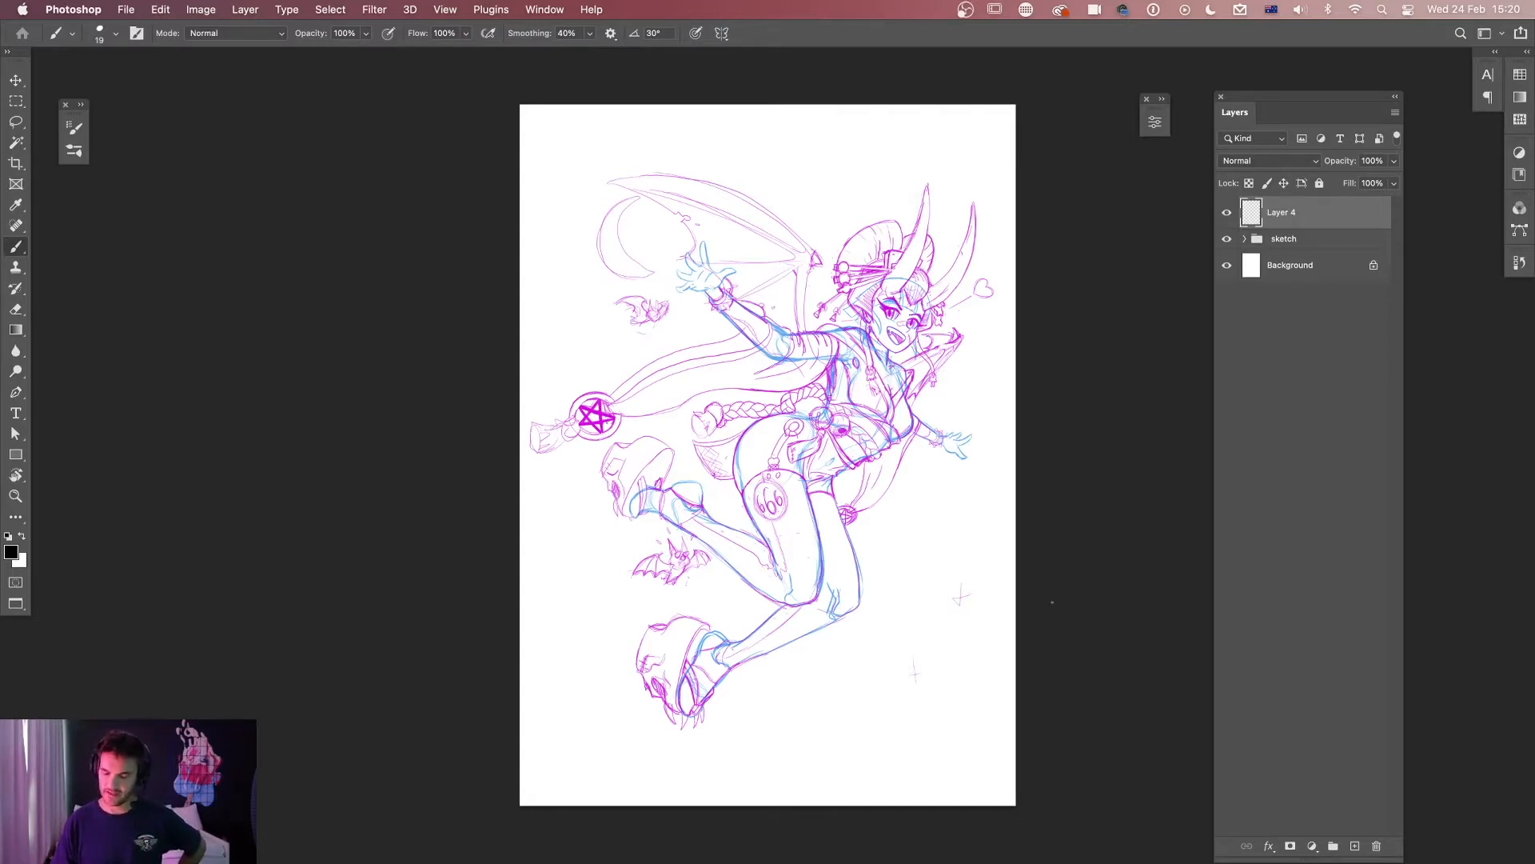
Inspect the layers inside the sketch group, toggling the visibility of deets and Layer 3.
{"action": "left_click", "coordinate": [1245, 240]}
{"action": "left_click", "coordinate": [1227, 265]}
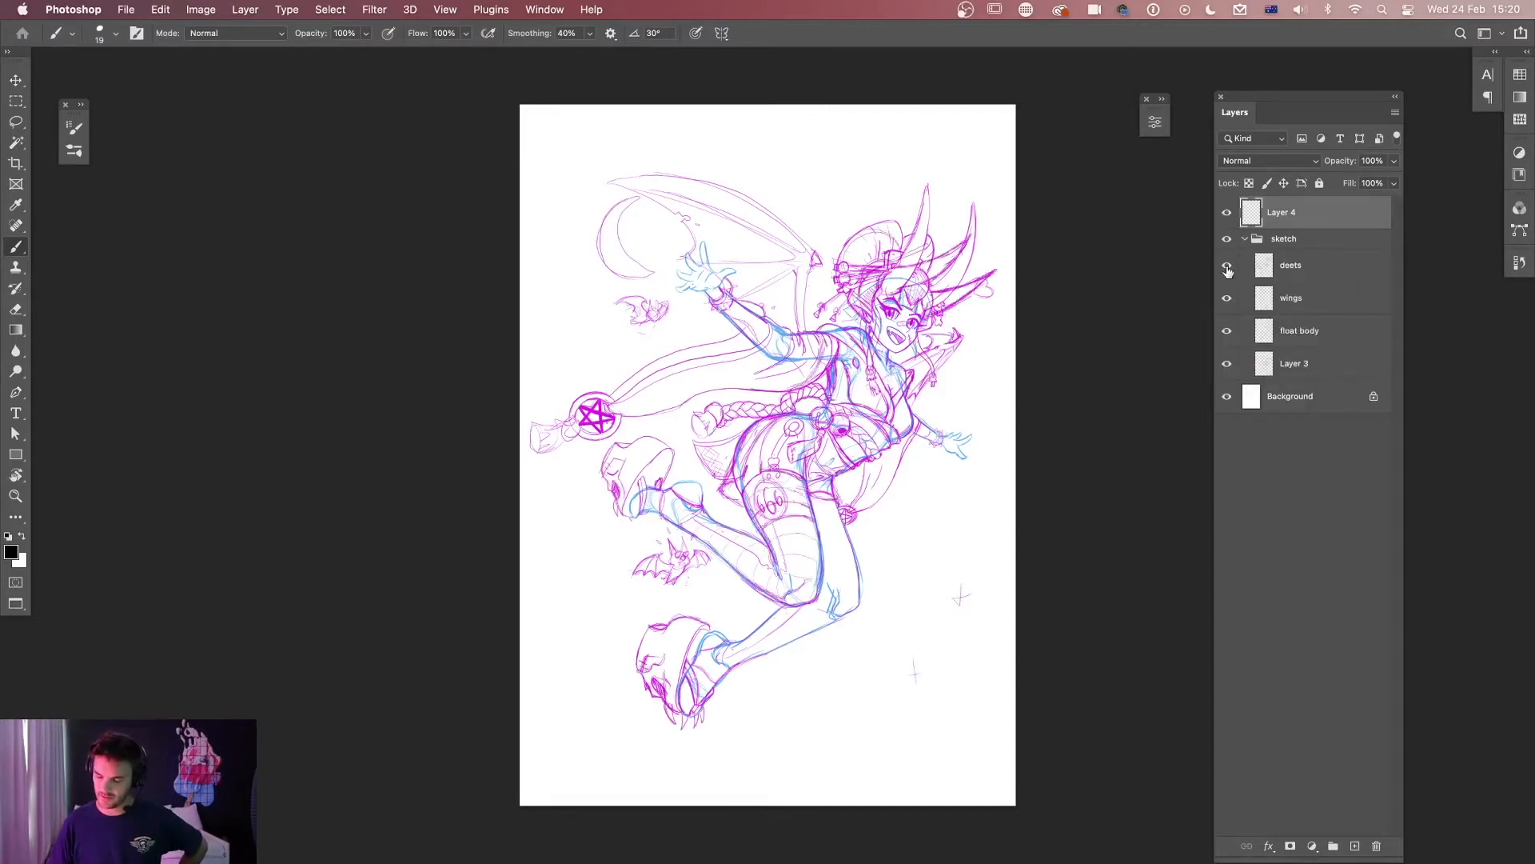
{"action": "left_click", "coordinate": [1226, 363]}
{"action": "left_click", "coordinate": [1226, 265]}
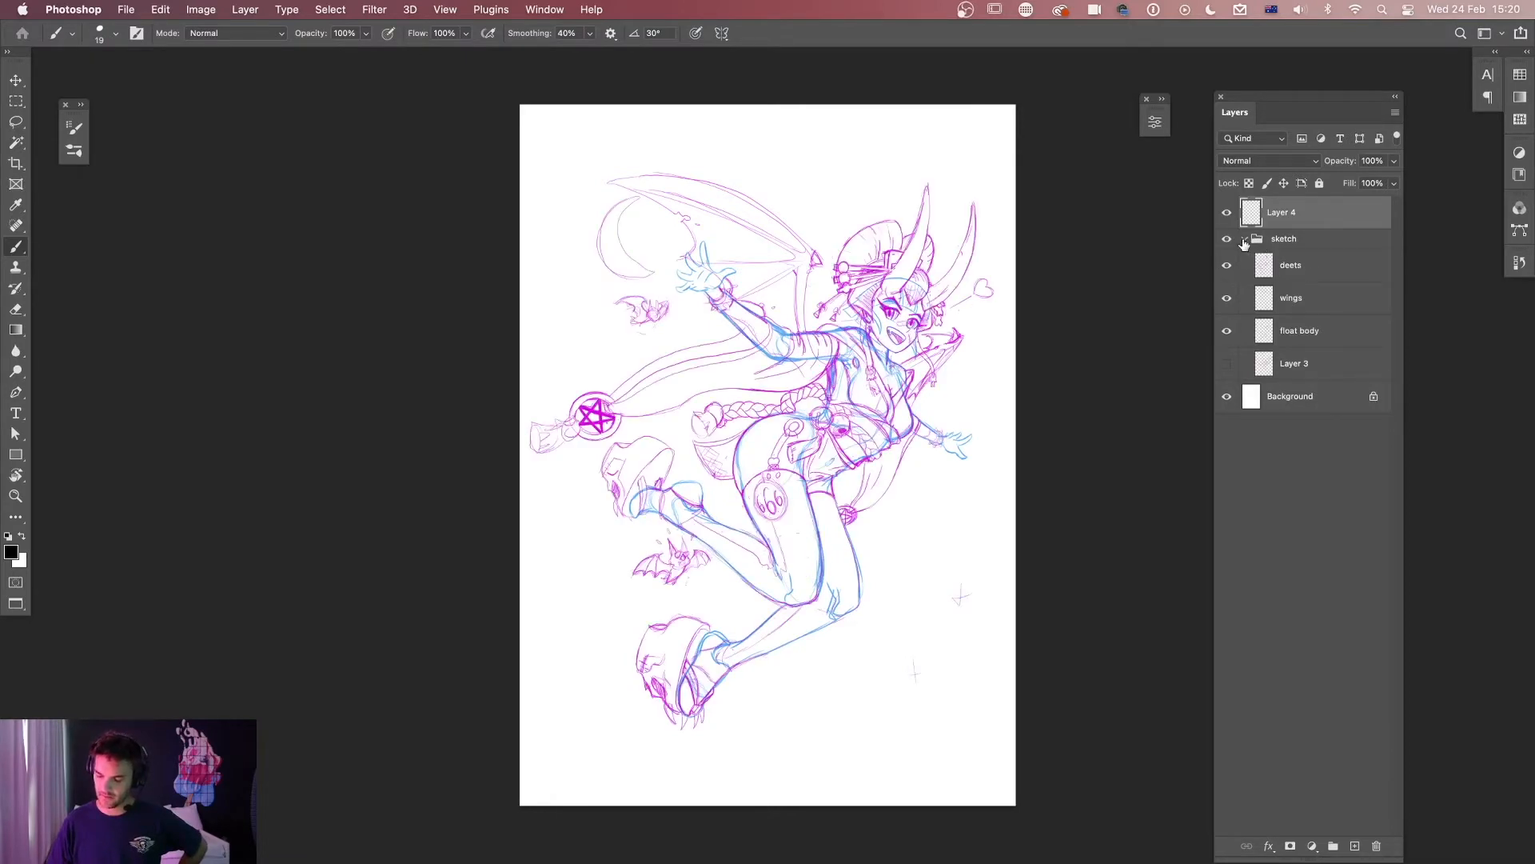
{"action": "left_click", "coordinate": [1244, 240]}
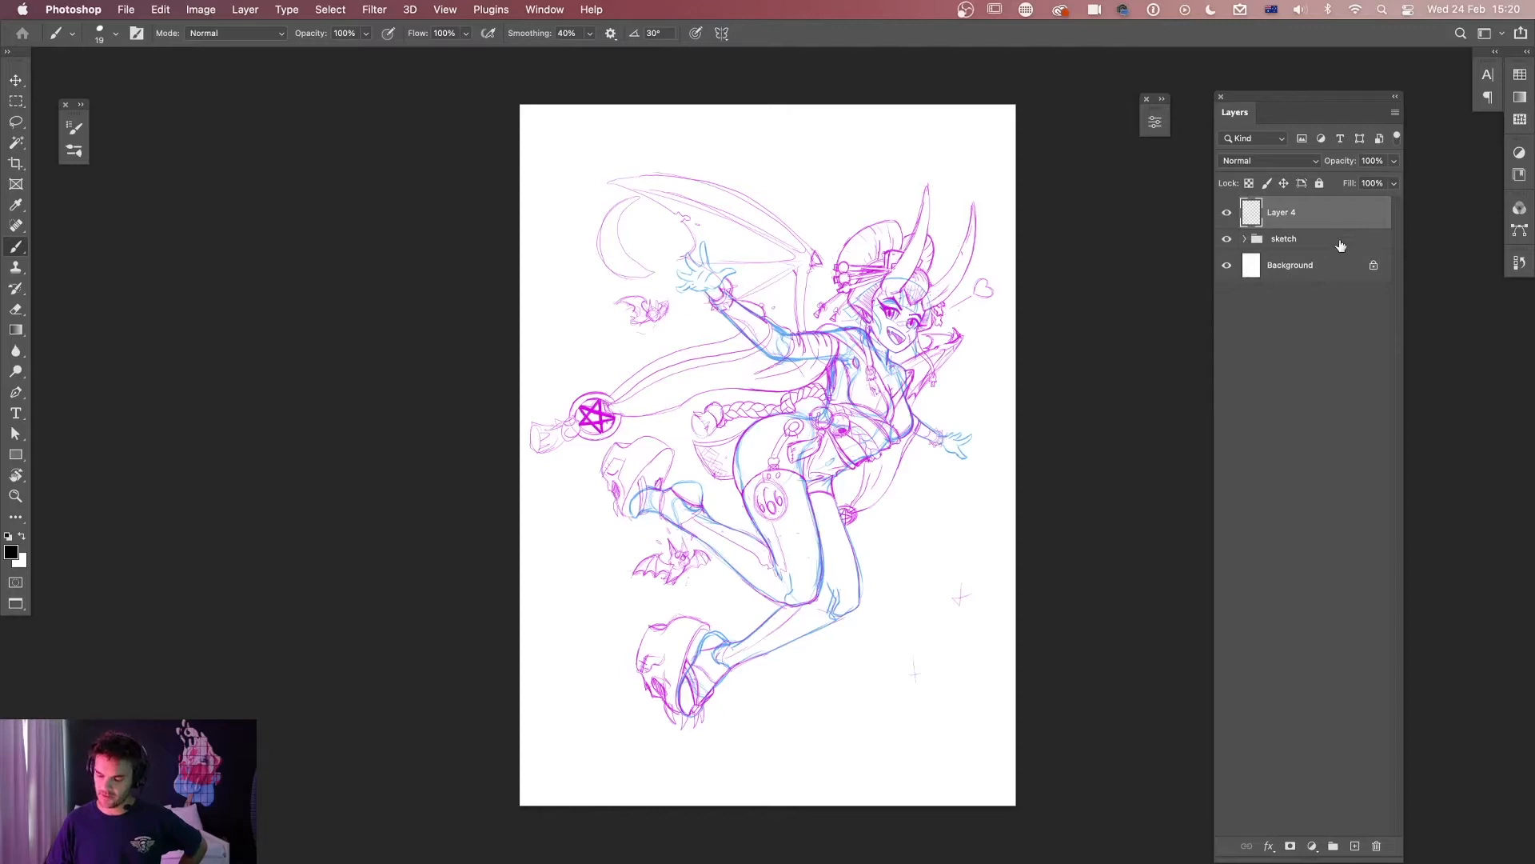
Lower the sketch group's opacity to 47%.
{"action": "left_click", "coordinate": [1341, 246]}
{"action": "left_click", "coordinate": [1394, 161]}
{"action": "left_click_drag", "start_coordinate": [1395, 179], "coordinate": [1354, 188]}
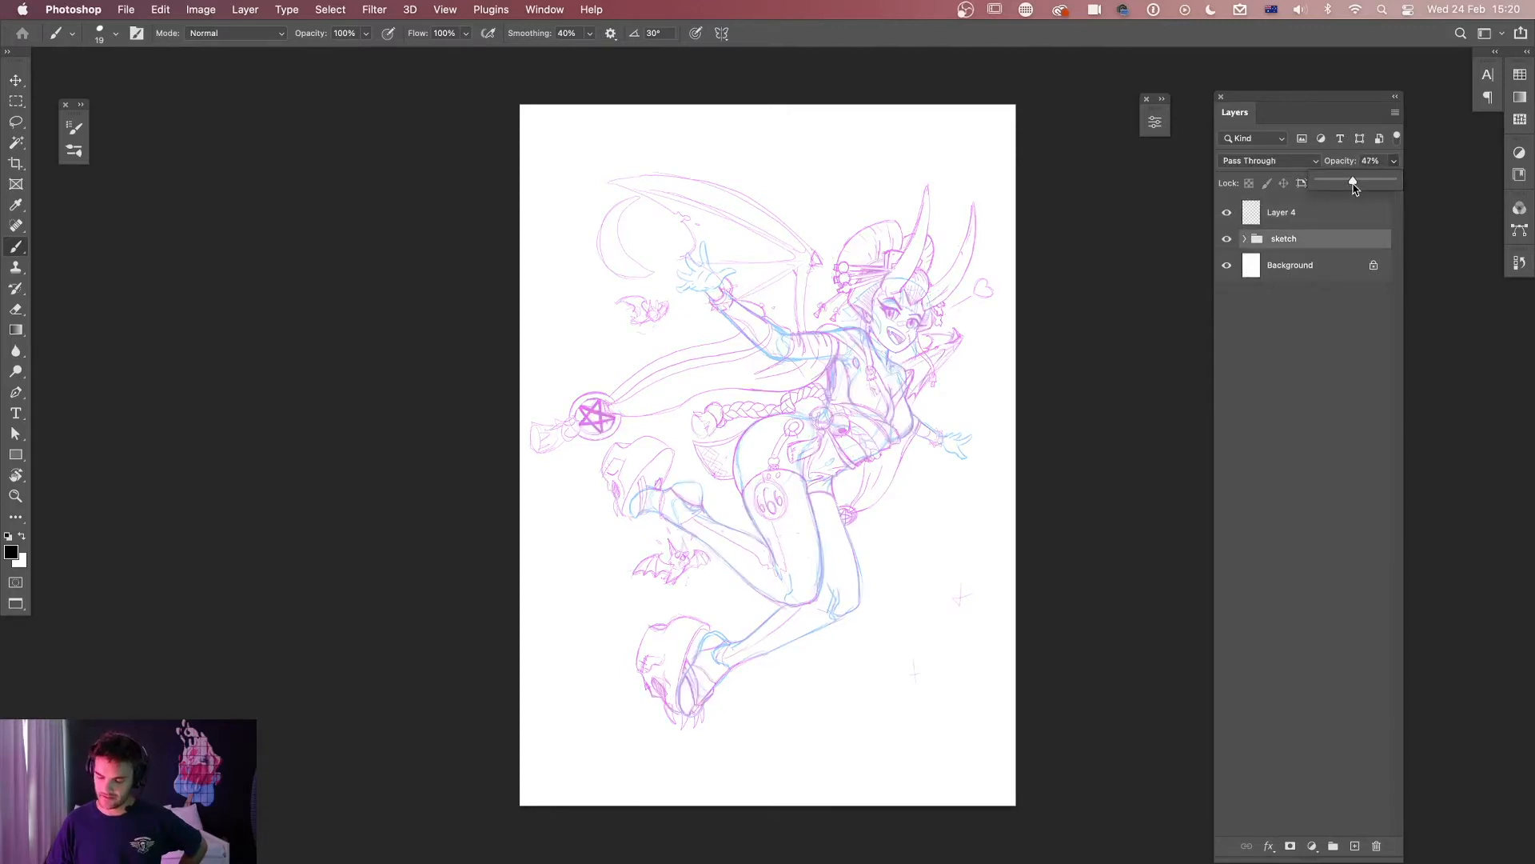
Rename Layer 4 above the sketch group as otl.
{"action": "left_click", "coordinate": [1313, 215]}
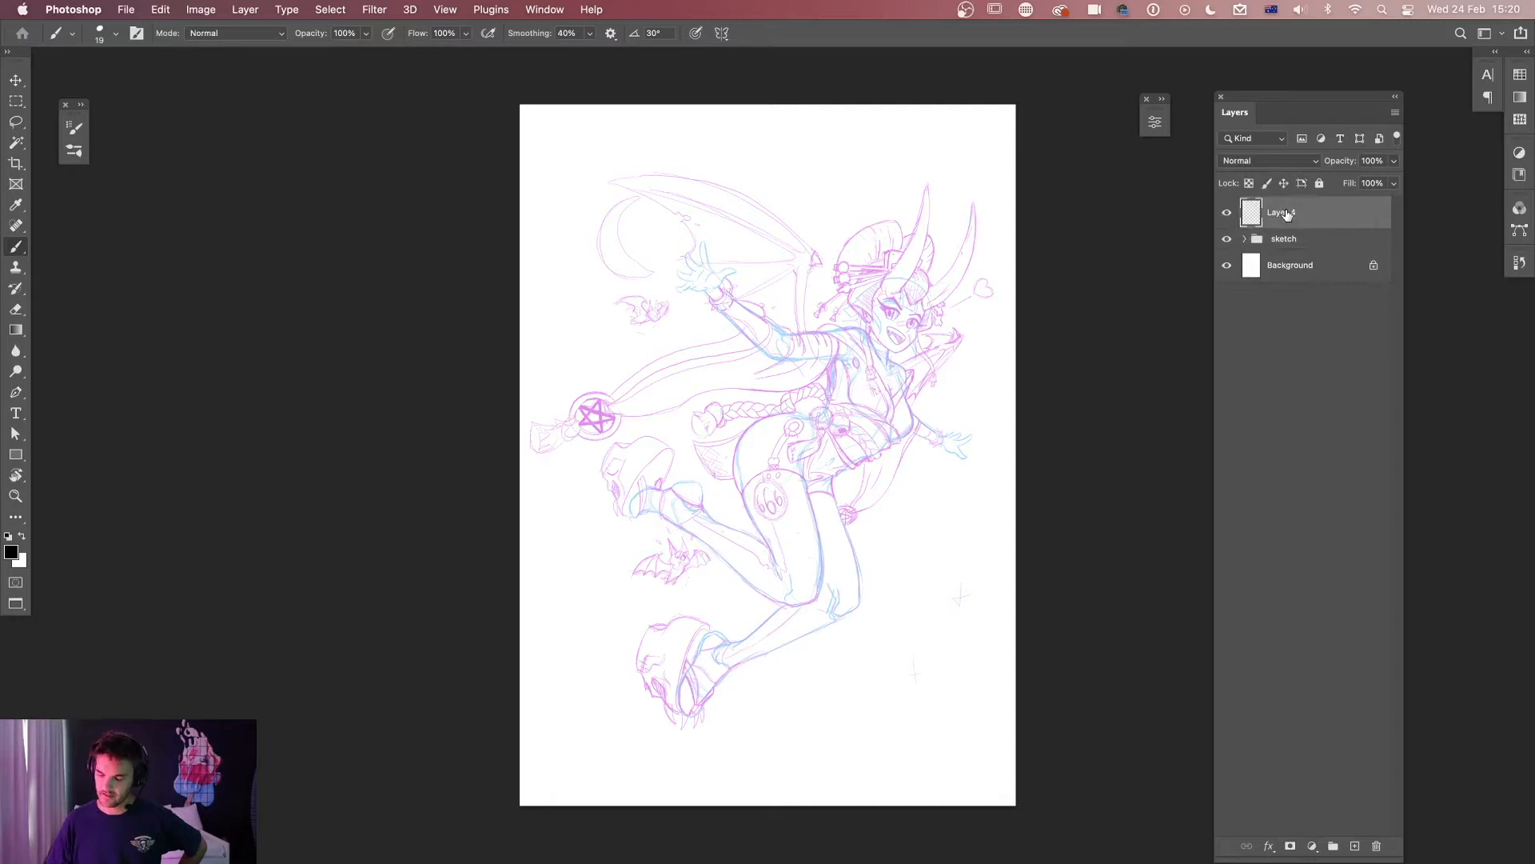
{"action": "double_click", "coordinate": [1284, 211]}
{"action": "type", "text": "oth"}
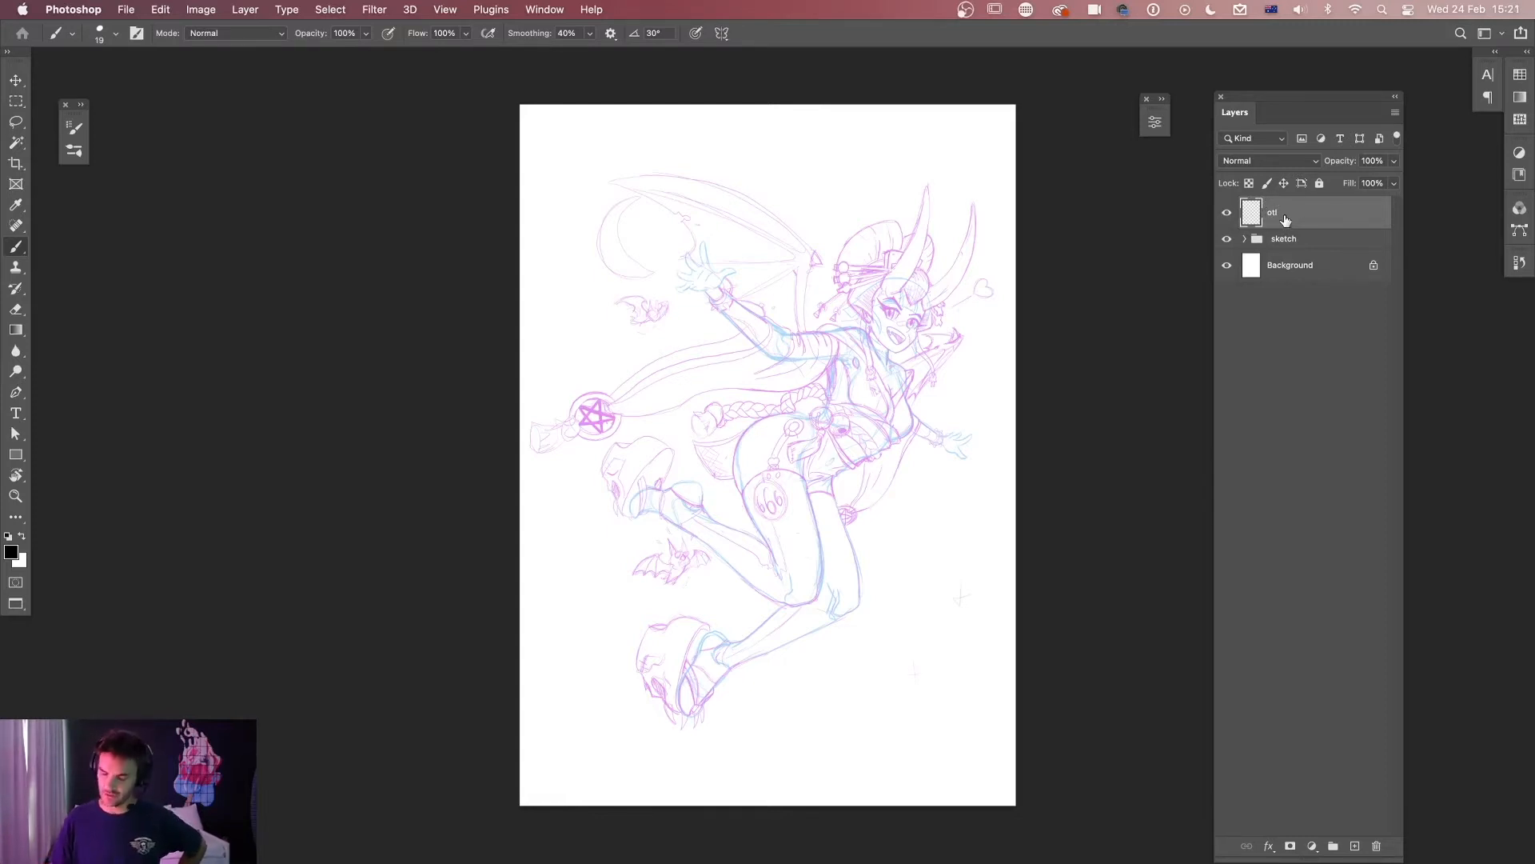
{"action": "key", "text": "Return"}
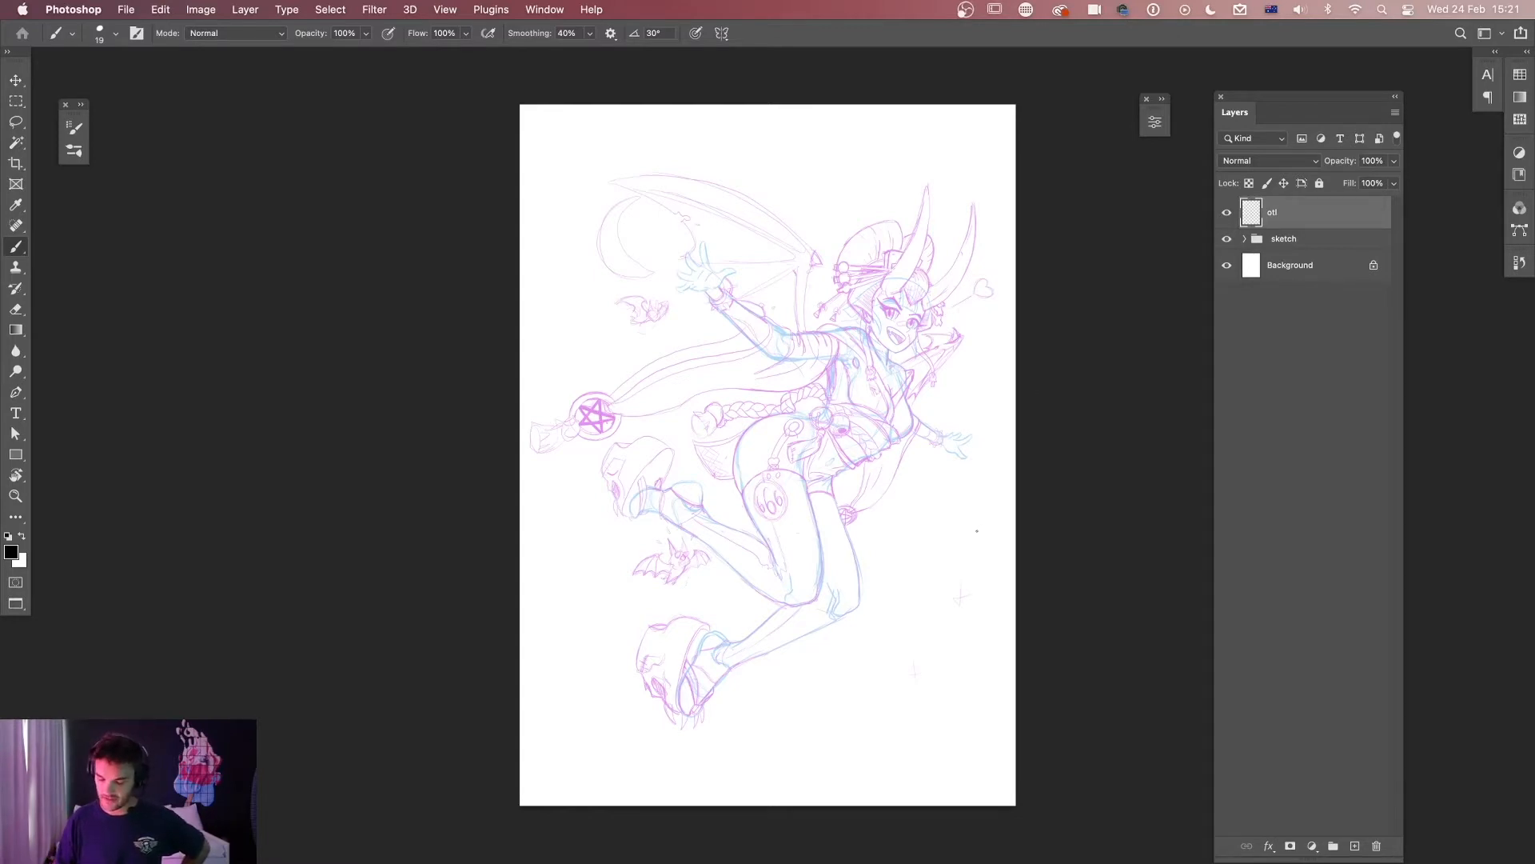
Open Adobe's online page for getting more brushes from the brush library options.
{"action": "left_click", "coordinate": [137, 33]}
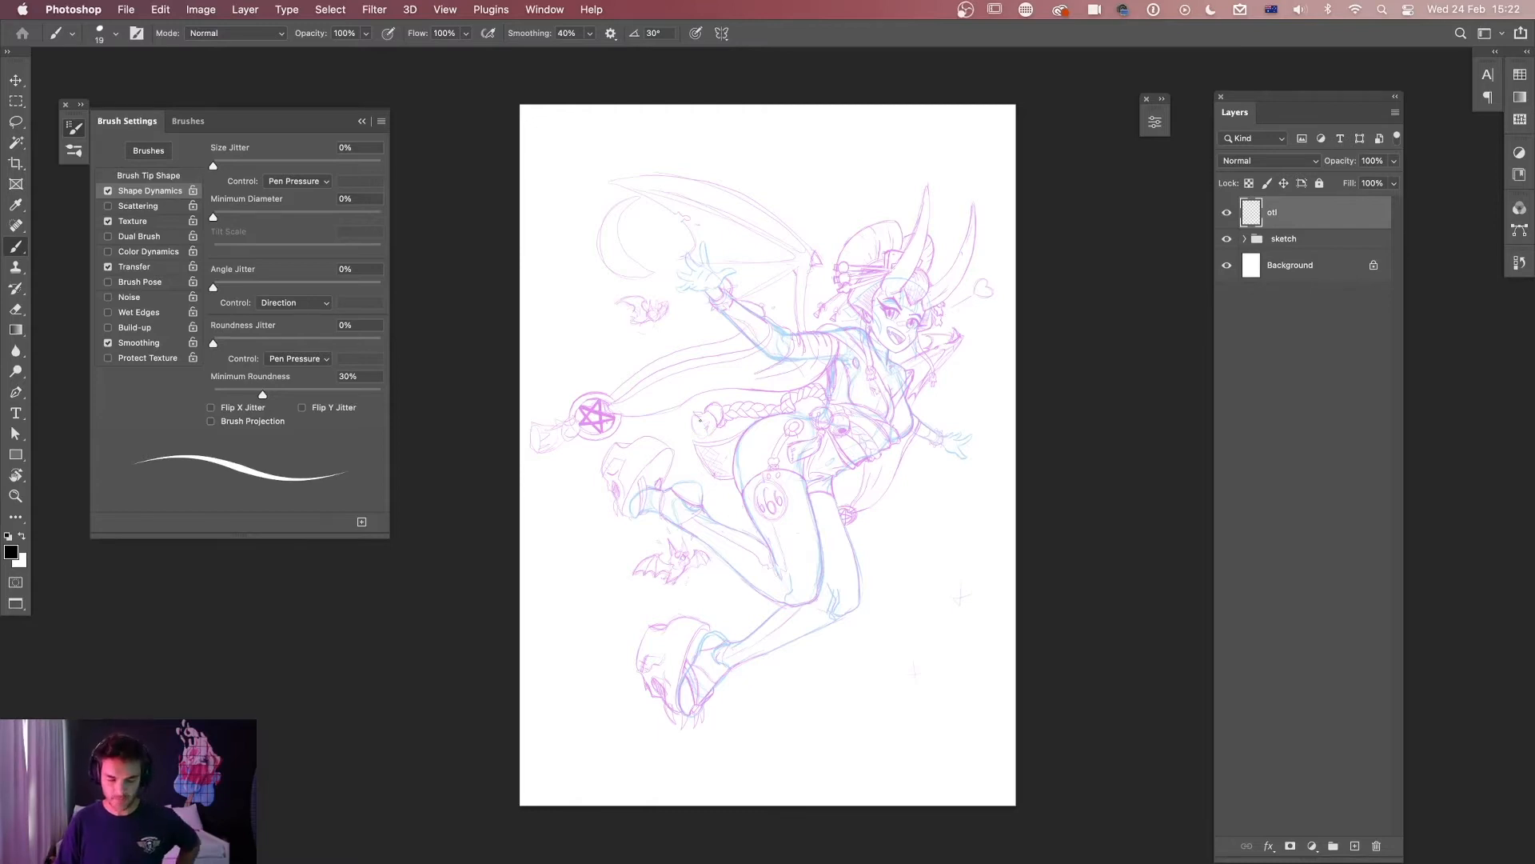
{"action": "left_click", "coordinate": [188, 120]}
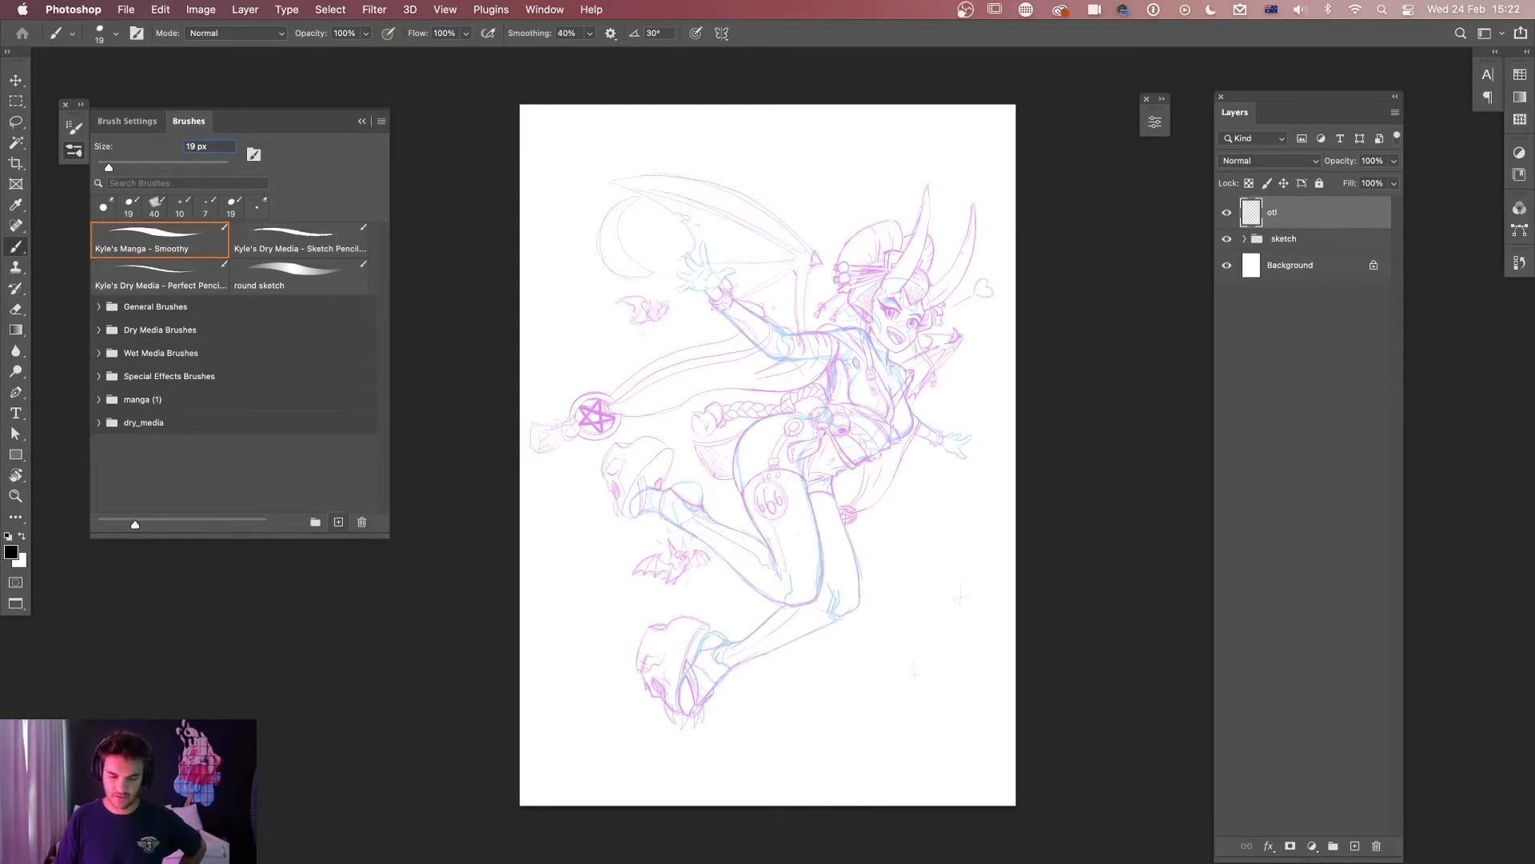
{"action": "left_click", "coordinate": [381, 122]}
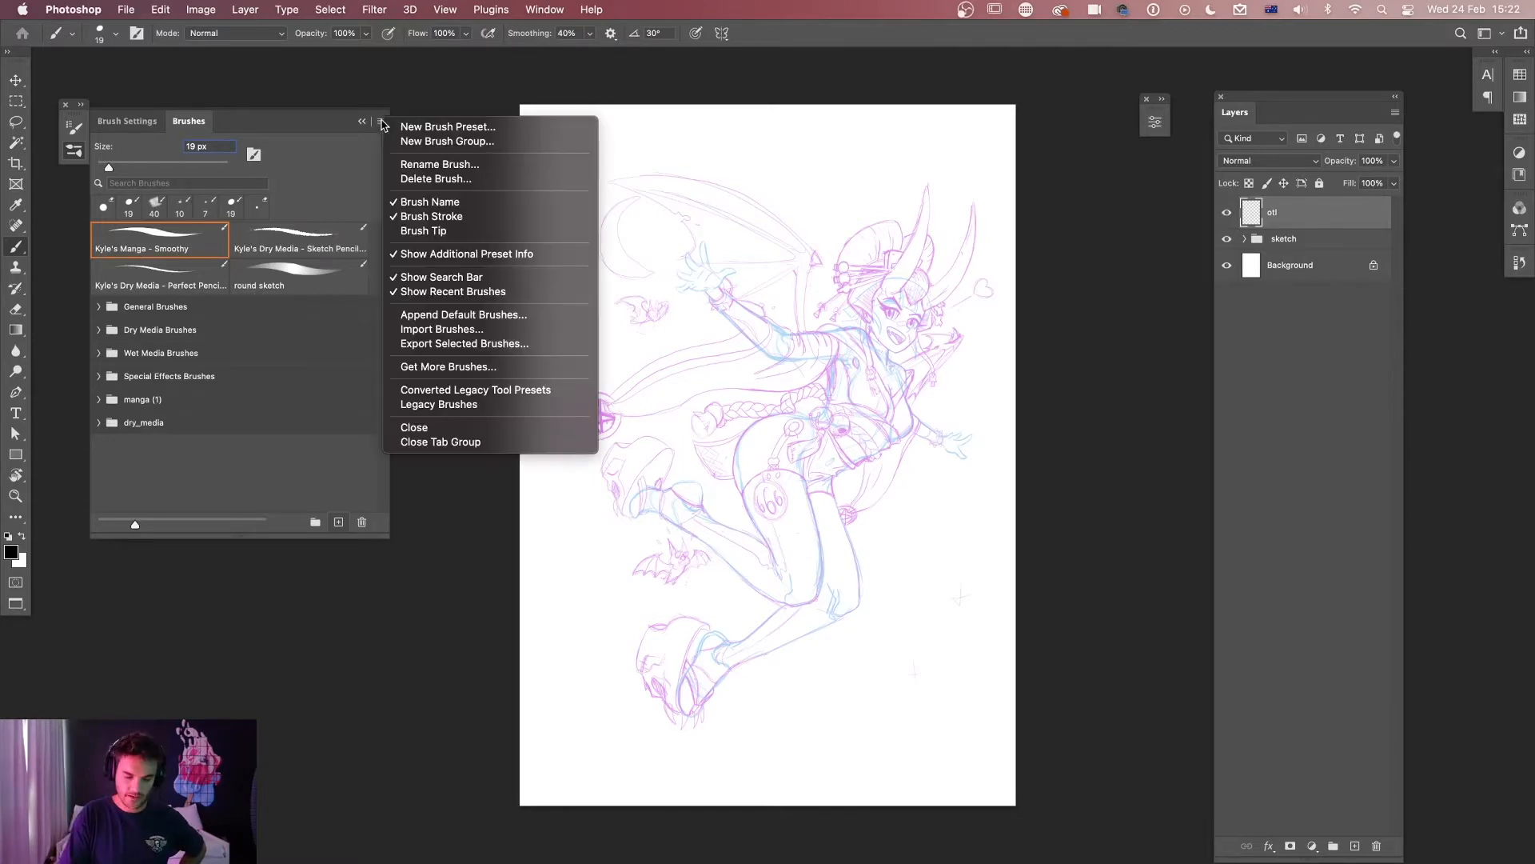
{"action": "left_click", "coordinate": [493, 372]}
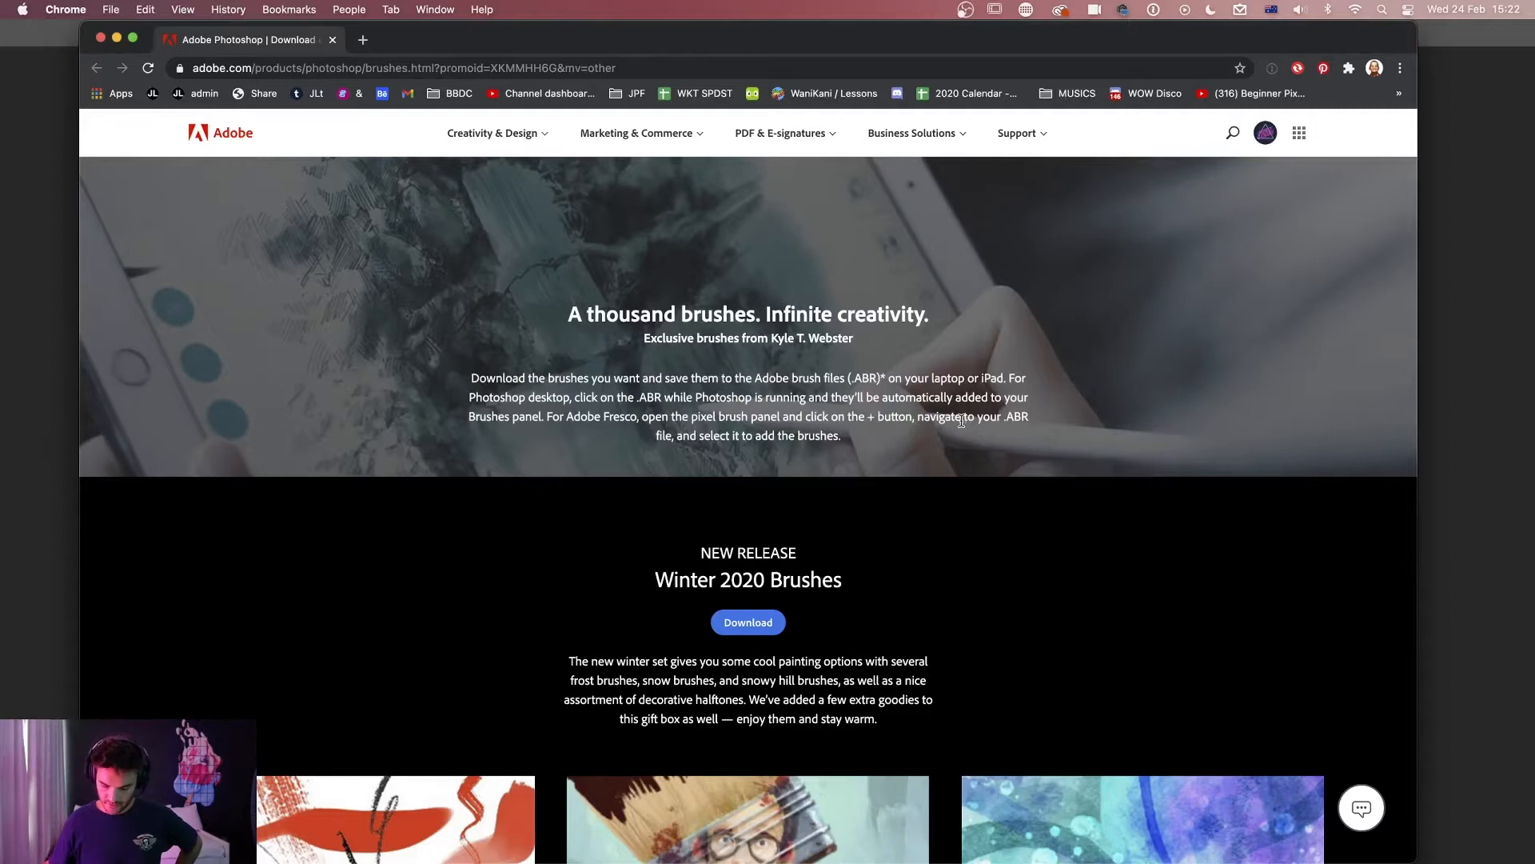
Look through the downloadable brush sets on the page as far as Manga Brushes and return to Photoshop.
{"action": "scroll", "coordinate": [962, 419], "scroll_direction": "down", "scroll_amount": 10}
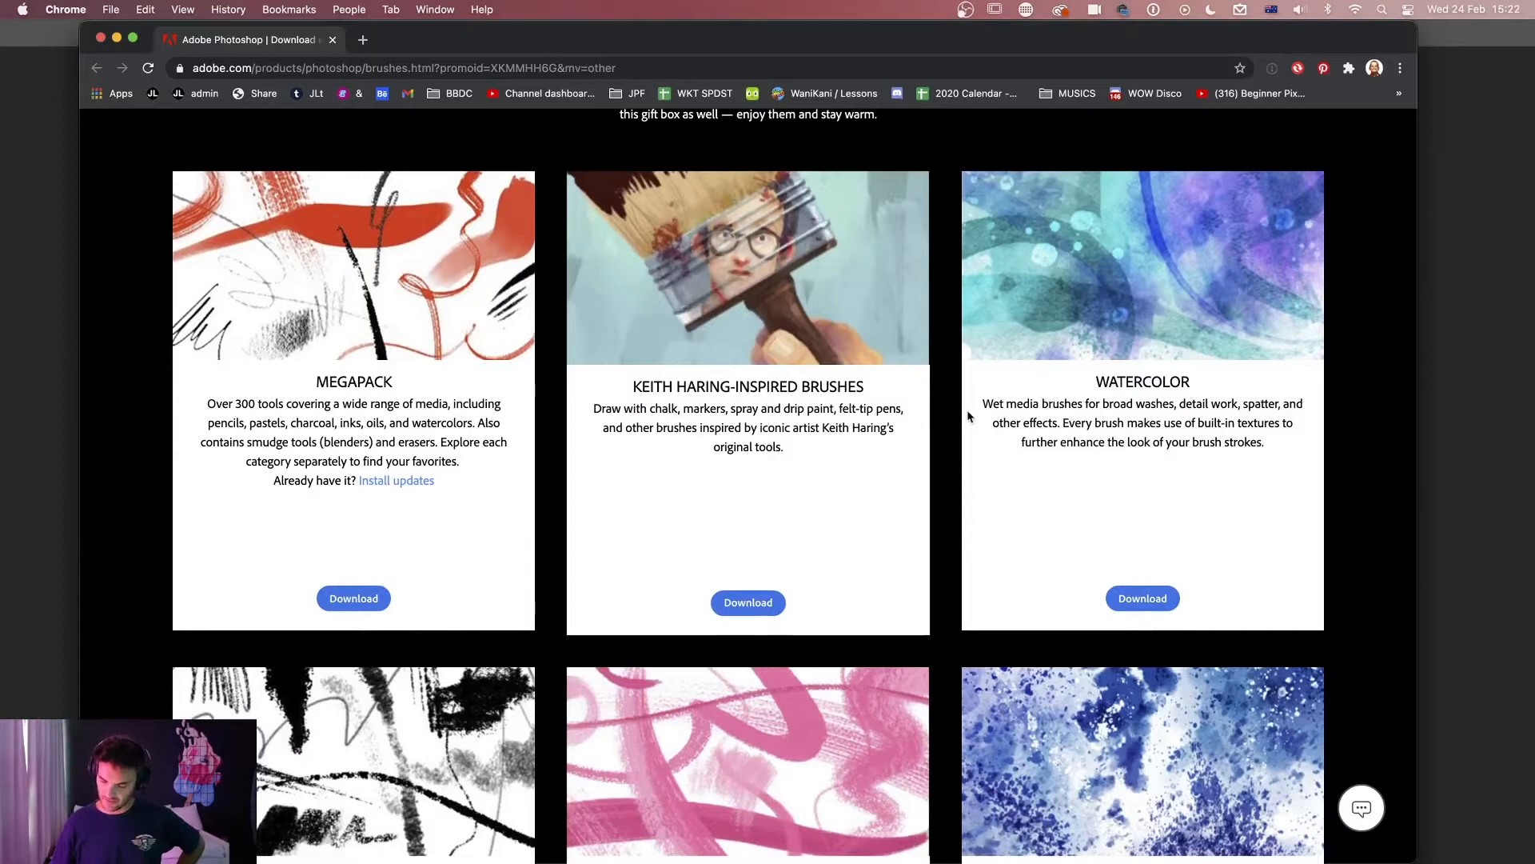
{"action": "scroll", "coordinate": [969, 413], "scroll_direction": "down", "scroll_amount": 4}
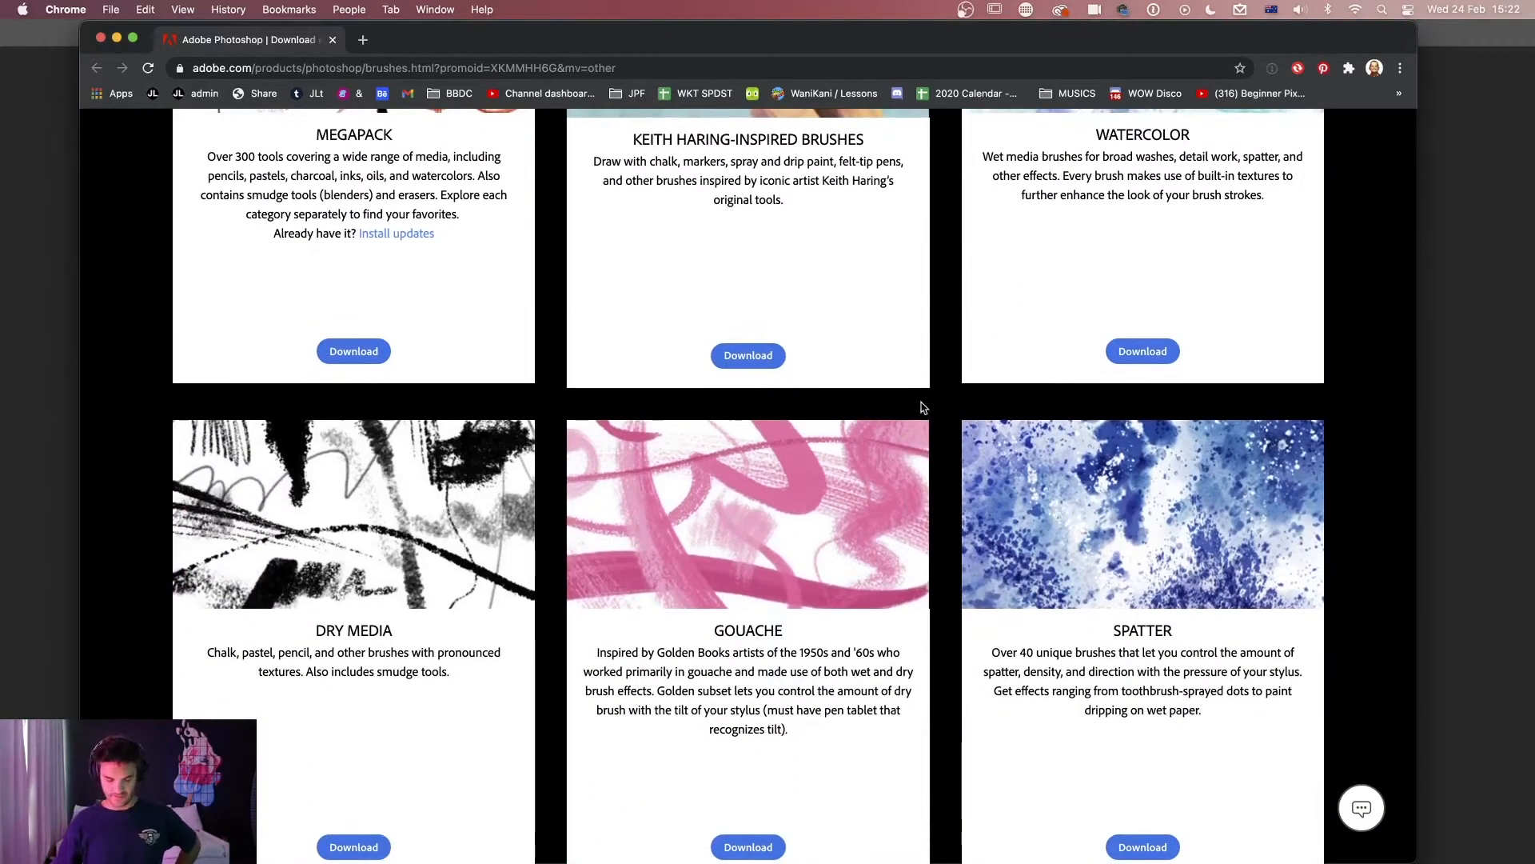
{"action": "scroll", "coordinate": [951, 412], "scroll_direction": "down", "scroll_amount": 10}
{"action": "scroll", "coordinate": [937, 408], "scroll_direction": "up", "scroll_amount": 2}
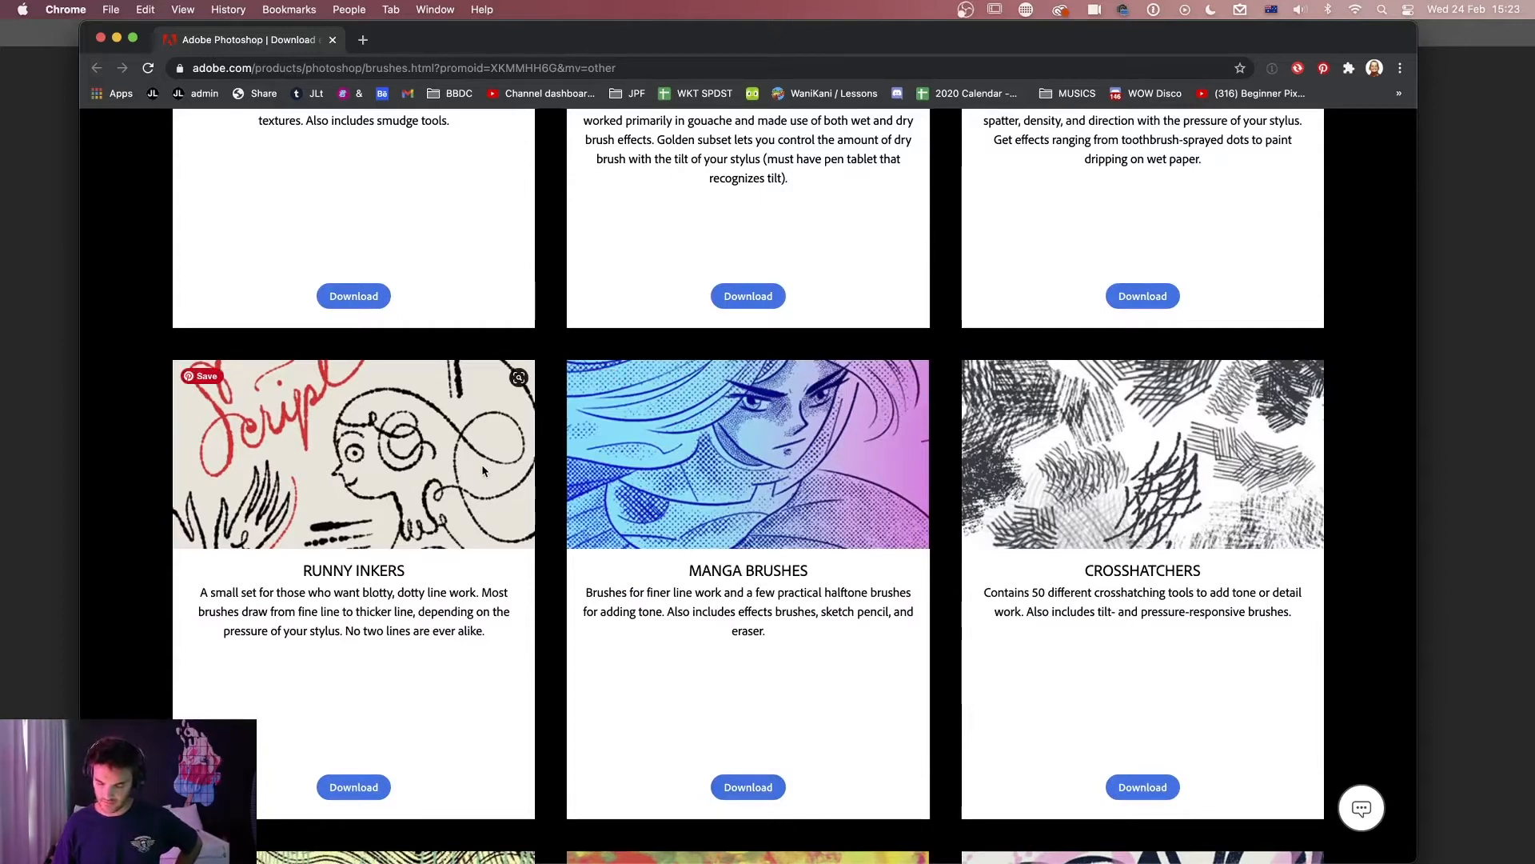
{"action": "left_click", "coordinate": [58, 309]}
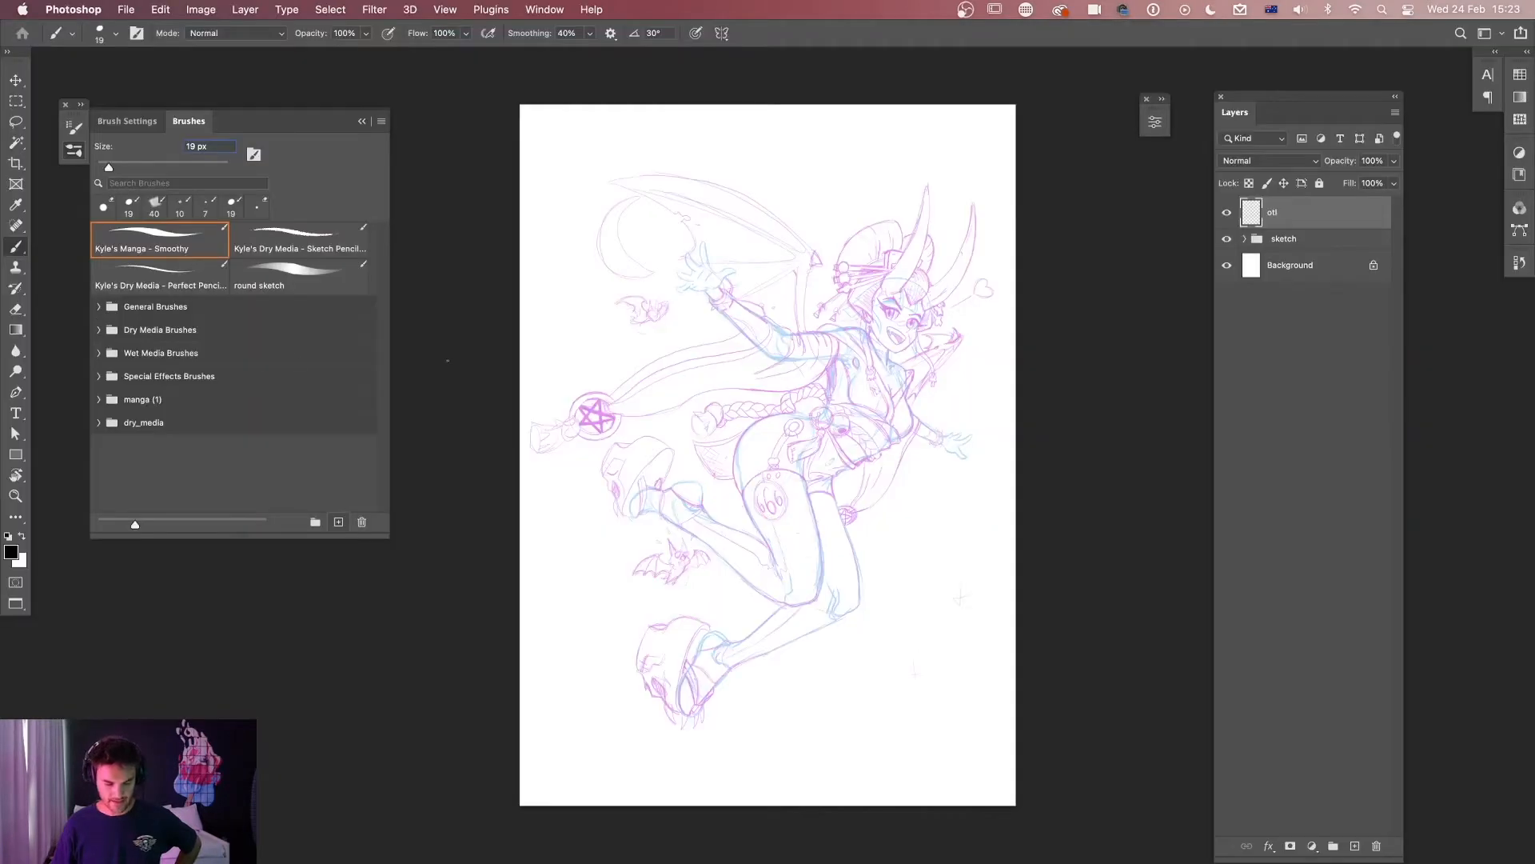
Look through the Dry Media Brushes folder in the brush library and collapse it again.
{"action": "left_click", "coordinate": [106, 331]}
{"action": "scroll", "coordinate": [108, 336], "scroll_direction": "down", "scroll_amount": 3}
{"action": "scroll", "coordinate": [108, 336], "scroll_direction": "up", "scroll_amount": 3}
{"action": "left_click", "coordinate": [97, 331]}
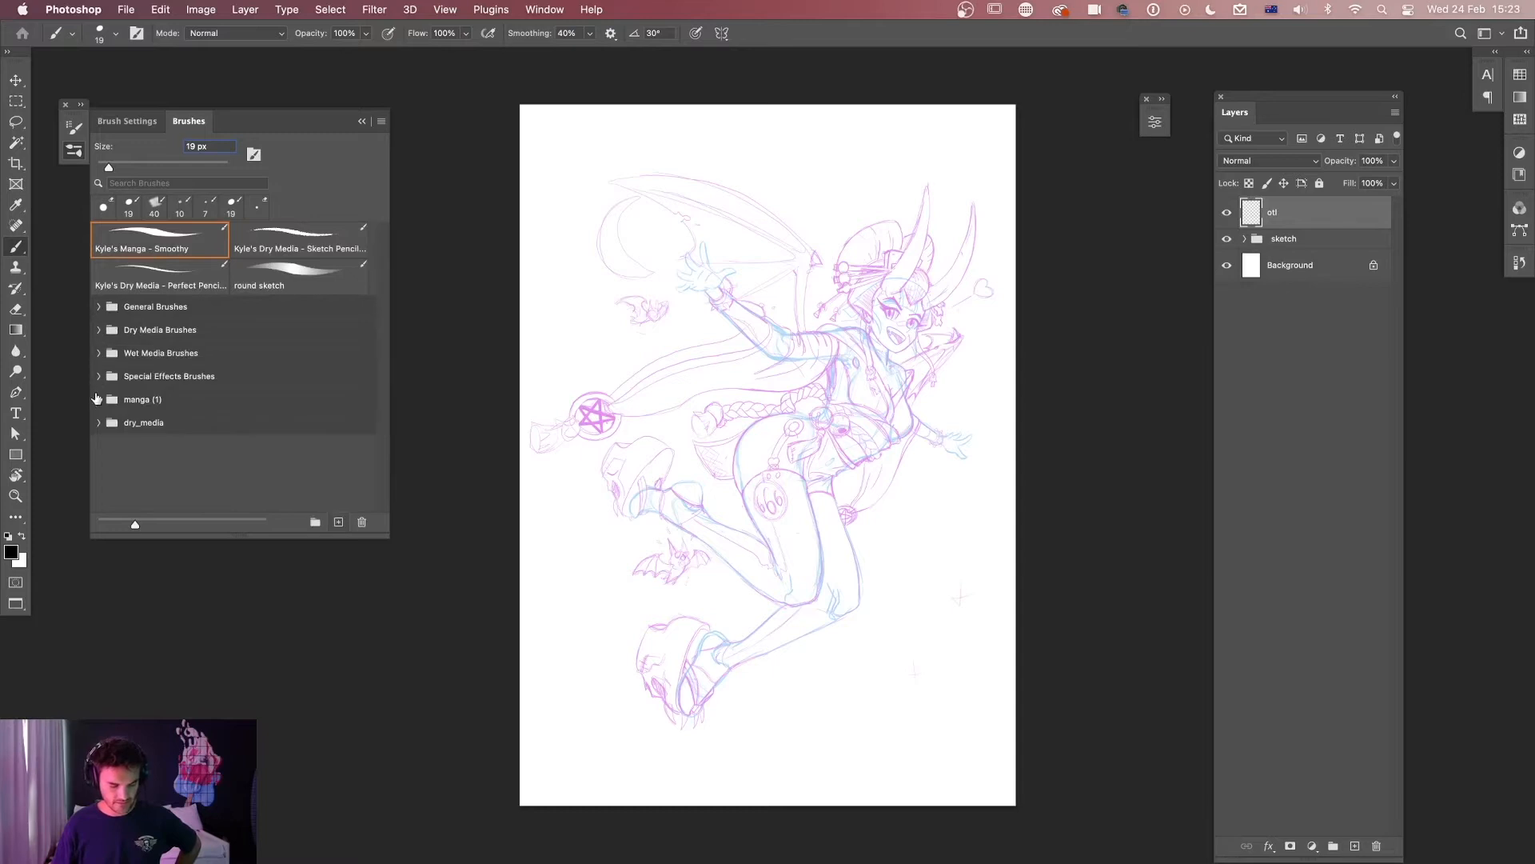
Choose the Kyle's Manga - Smoothy brush preset and display its brush settings.
{"action": "left_click", "coordinate": [176, 249]}
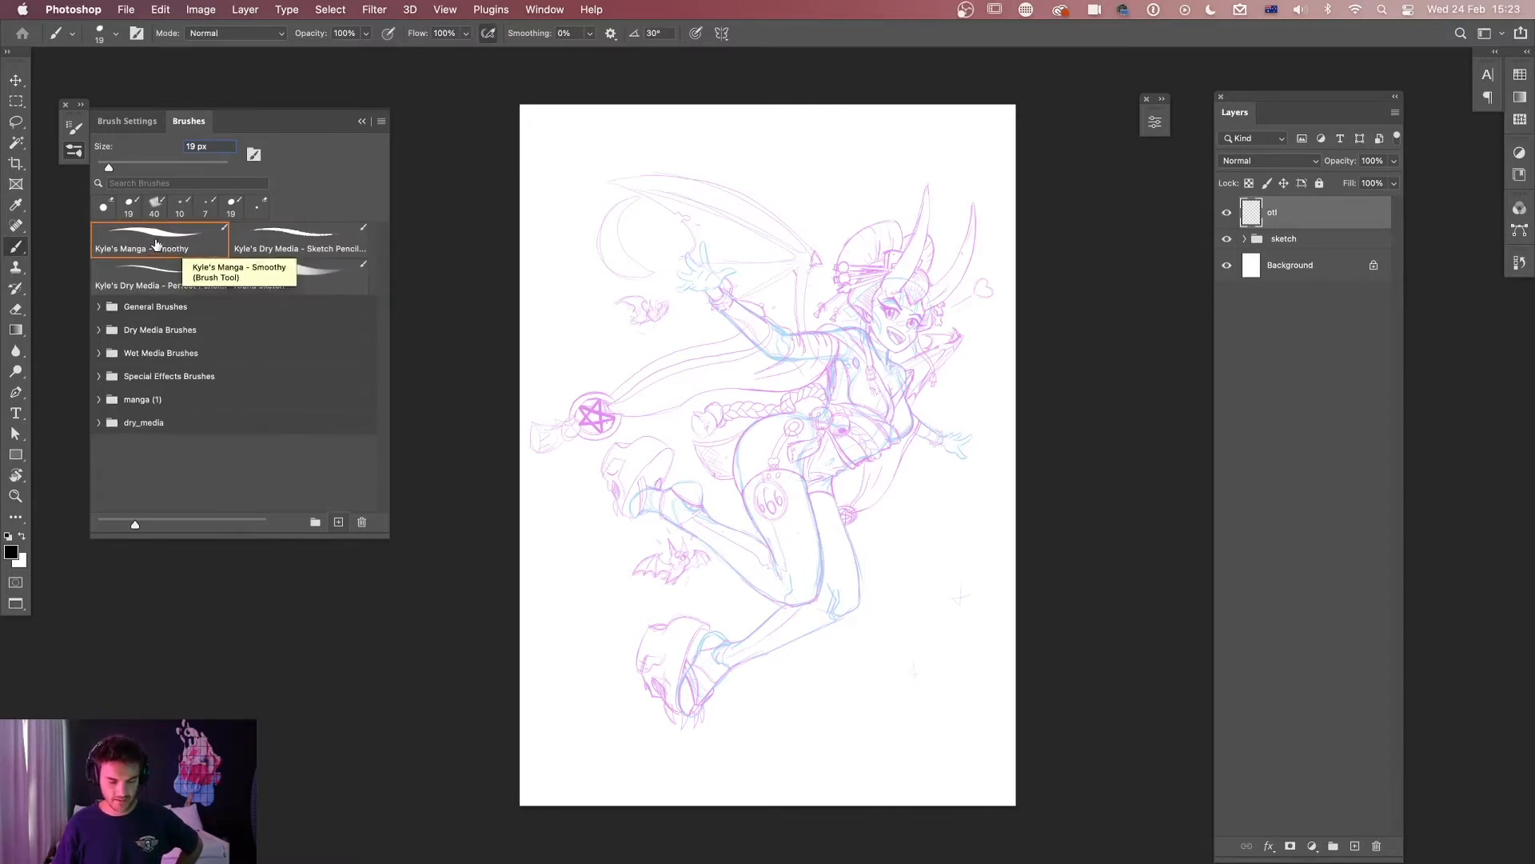
{"action": "left_click", "coordinate": [136, 121]}
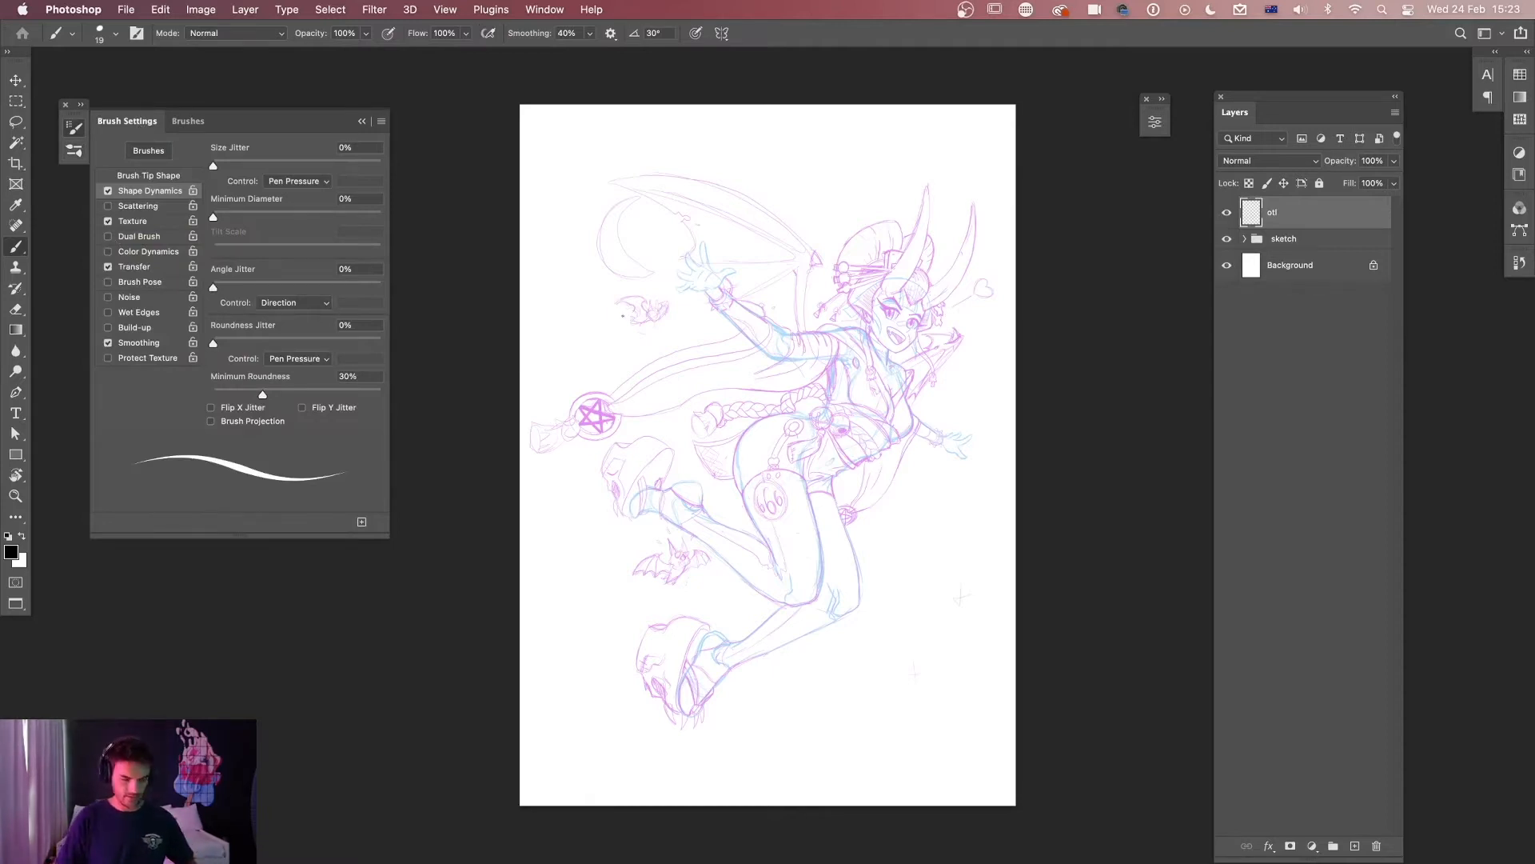
{"action": "left_click", "coordinate": [189, 120]}
{"action": "left_click", "coordinate": [159, 240]}
{"action": "left_click", "coordinate": [134, 121]}
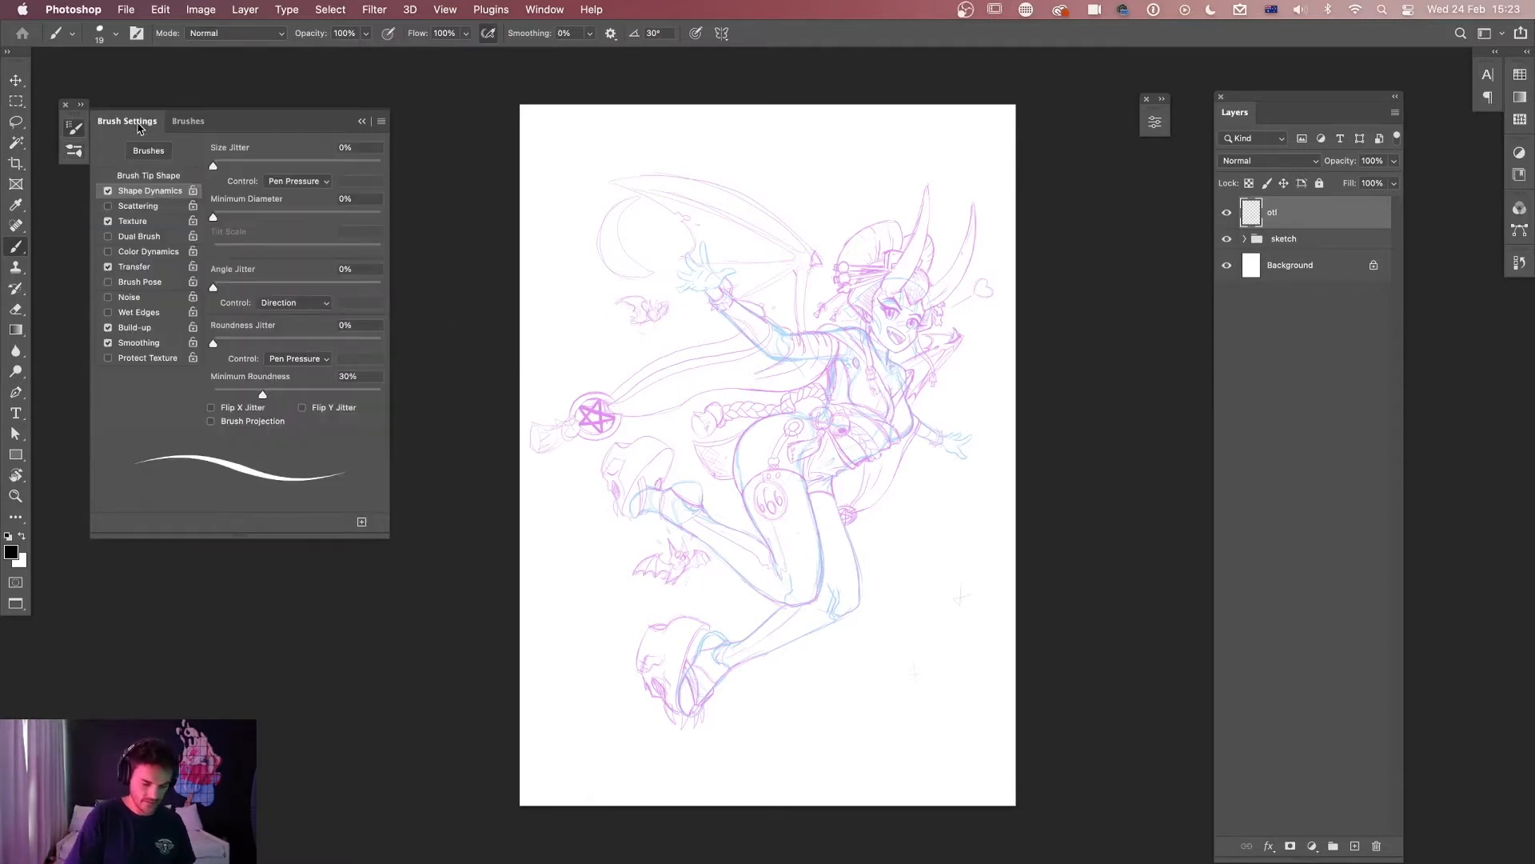
Enlarge the brush to 45 px and draw a long curling S-shaped test stroke beside the moon.
{"action": "key", "text": "super+equal"}
{"action": "left_click_drag", "start_coordinate": [625, 380], "coordinate": [826, 557]}
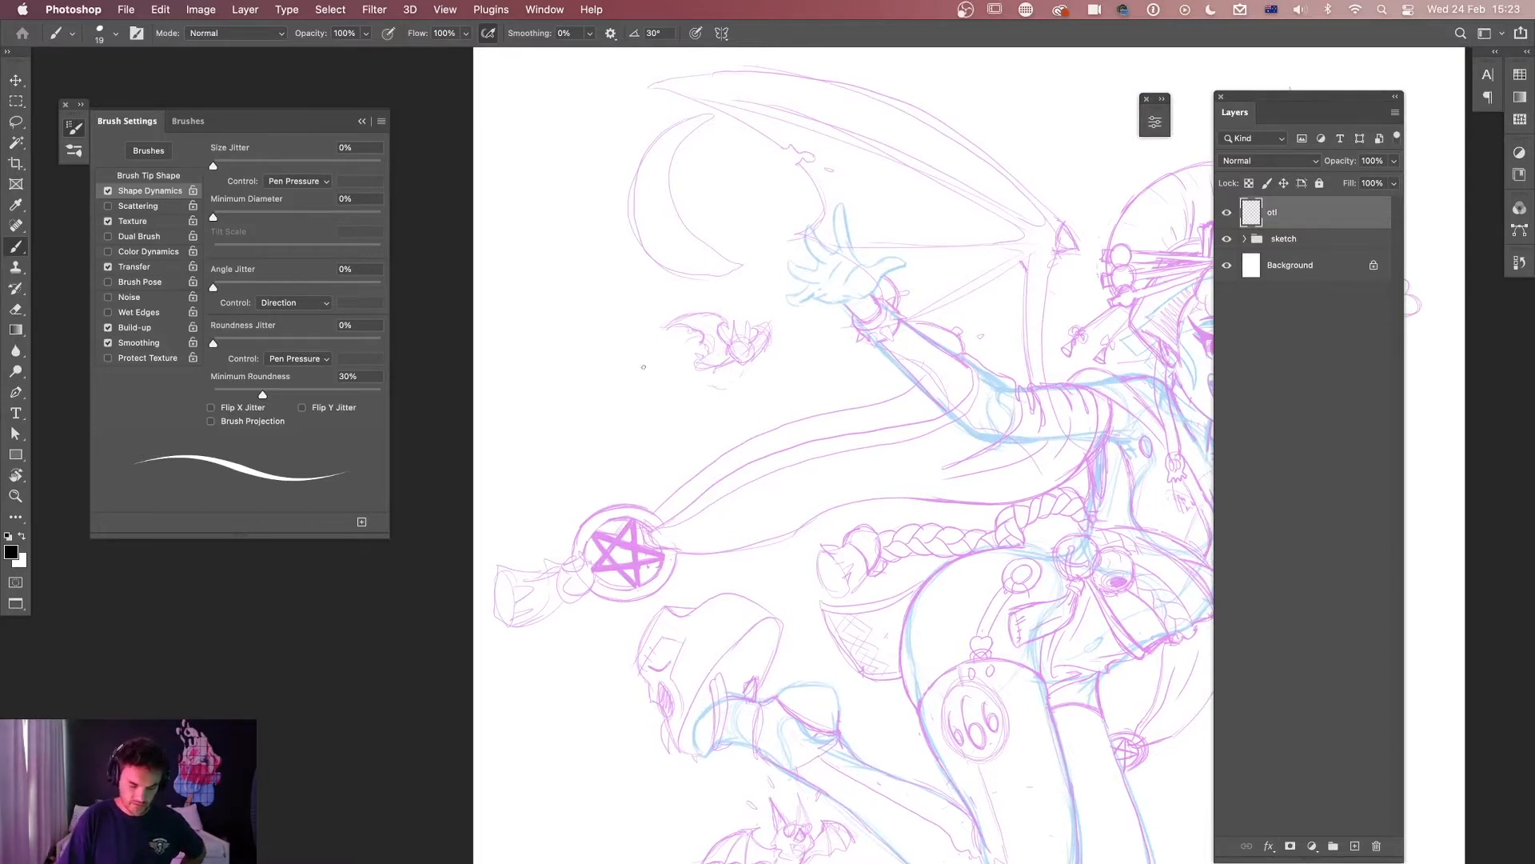
{"action": "key", "text": "bracketright"}
{"action": "key", "text": "bracketright"}
{"action": "key", "text": "bracketright"}
{"action": "key", "text": "bracketright"}
{"action": "key", "text": "bracketright"}
{"action": "key", "text": "bracketright"}
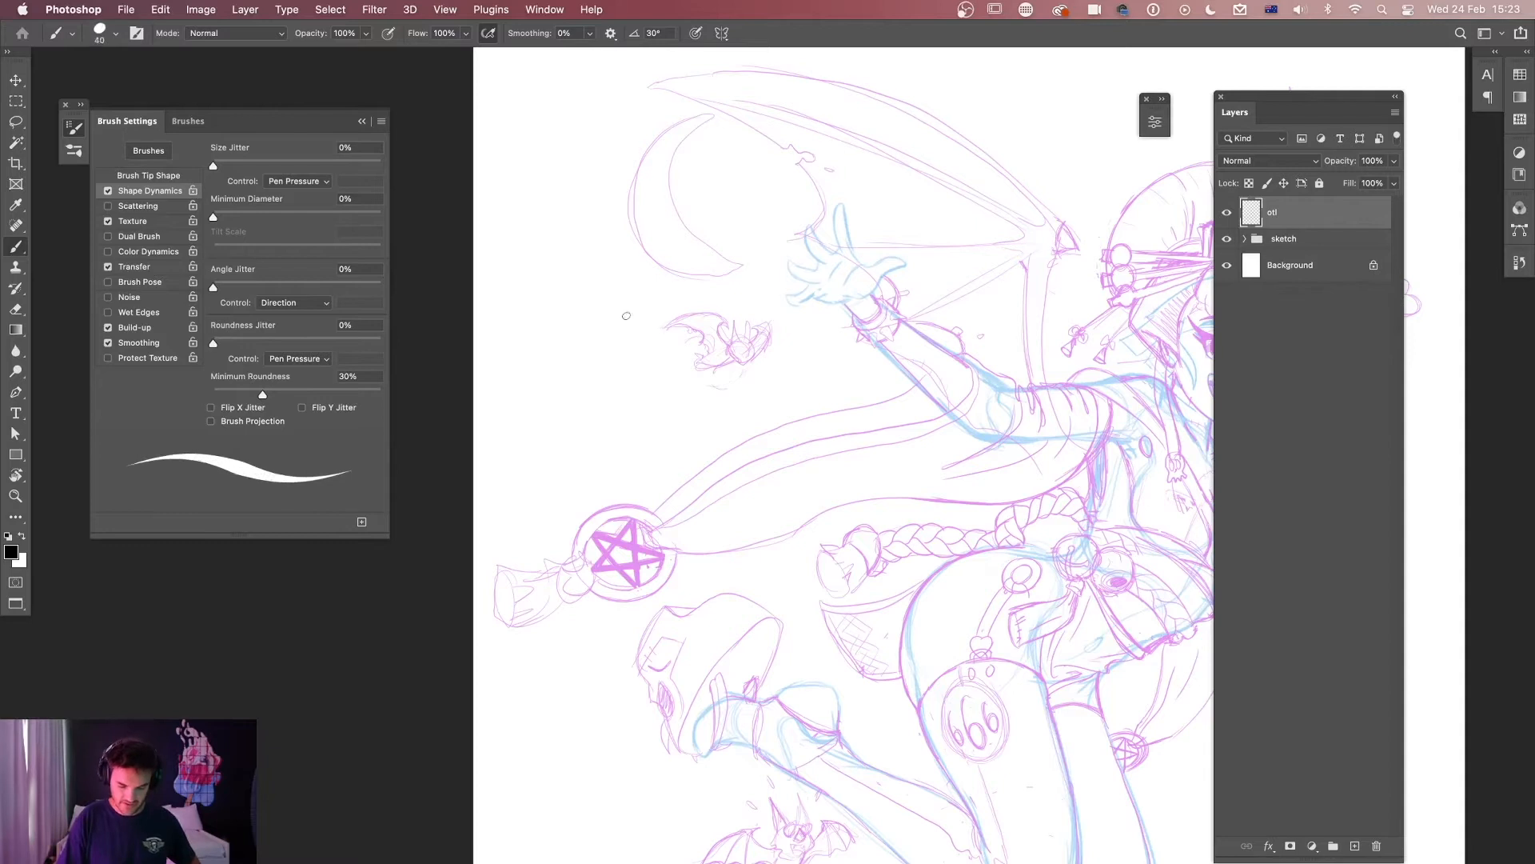
{"action": "mouse_move", "coordinate": [621, 174]}
{"action": "left_mouse_down"}
{"action": "mouse_move", "coordinate": [620, 238]}
{"action": "mouse_move", "coordinate": [684, 311]}
{"action": "mouse_move", "coordinate": [701, 437]}
{"action": "mouse_move", "coordinate": [597, 473]}
{"action": "mouse_move", "coordinate": [625, 341]}
{"action": "mouse_move", "coordinate": [636, 418]}
{"action": "left_mouse_up"}
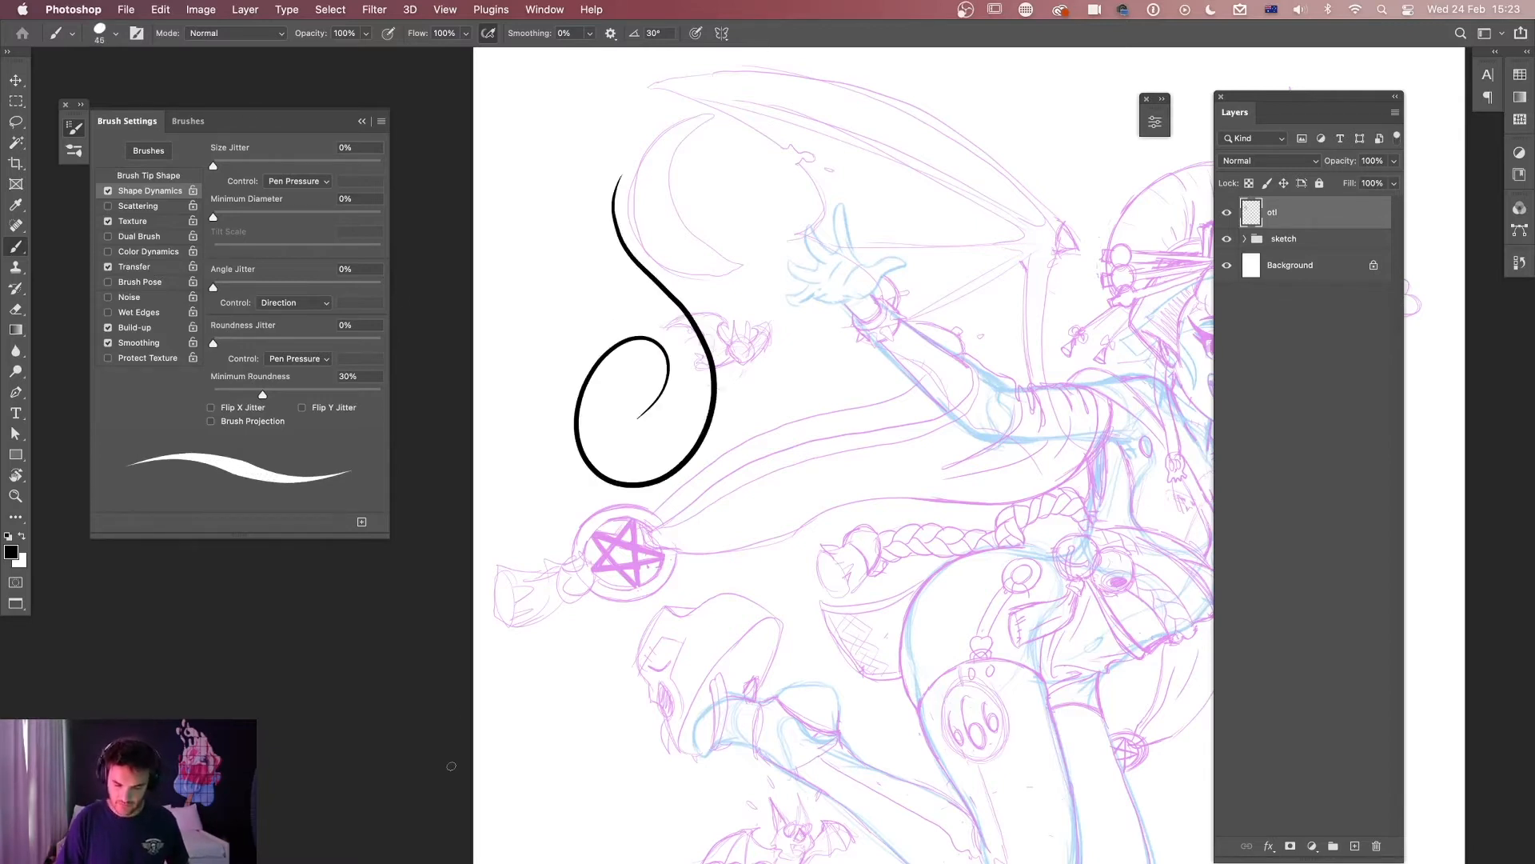
Draw a row of short tapered test strokes at the moon's lower tip to try the brush's line ends.
{"action": "key", "text": "super+equal"}
{"action": "key", "text": "super+equal"}
{"action": "left_click_drag", "start_coordinate": [740, 412], "coordinate": [854, 606]}
{"action": "mouse_move", "coordinate": [771, 356]}
{"action": "left_mouse_down"}
{"action": "mouse_move", "coordinate": [779, 245]}
{"action": "mouse_move", "coordinate": [811, 223]}
{"action": "mouse_move", "coordinate": [833, 418]}
{"action": "mouse_move", "coordinate": [926, 471]}
{"action": "left_mouse_up"}
{"action": "key", "text": "super+equal"}
{"action": "key", "text": "super+equal"}
{"action": "key", "text": "super+equal"}
{"action": "left_click_drag", "start_coordinate": [915, 404], "coordinate": [972, 206]}
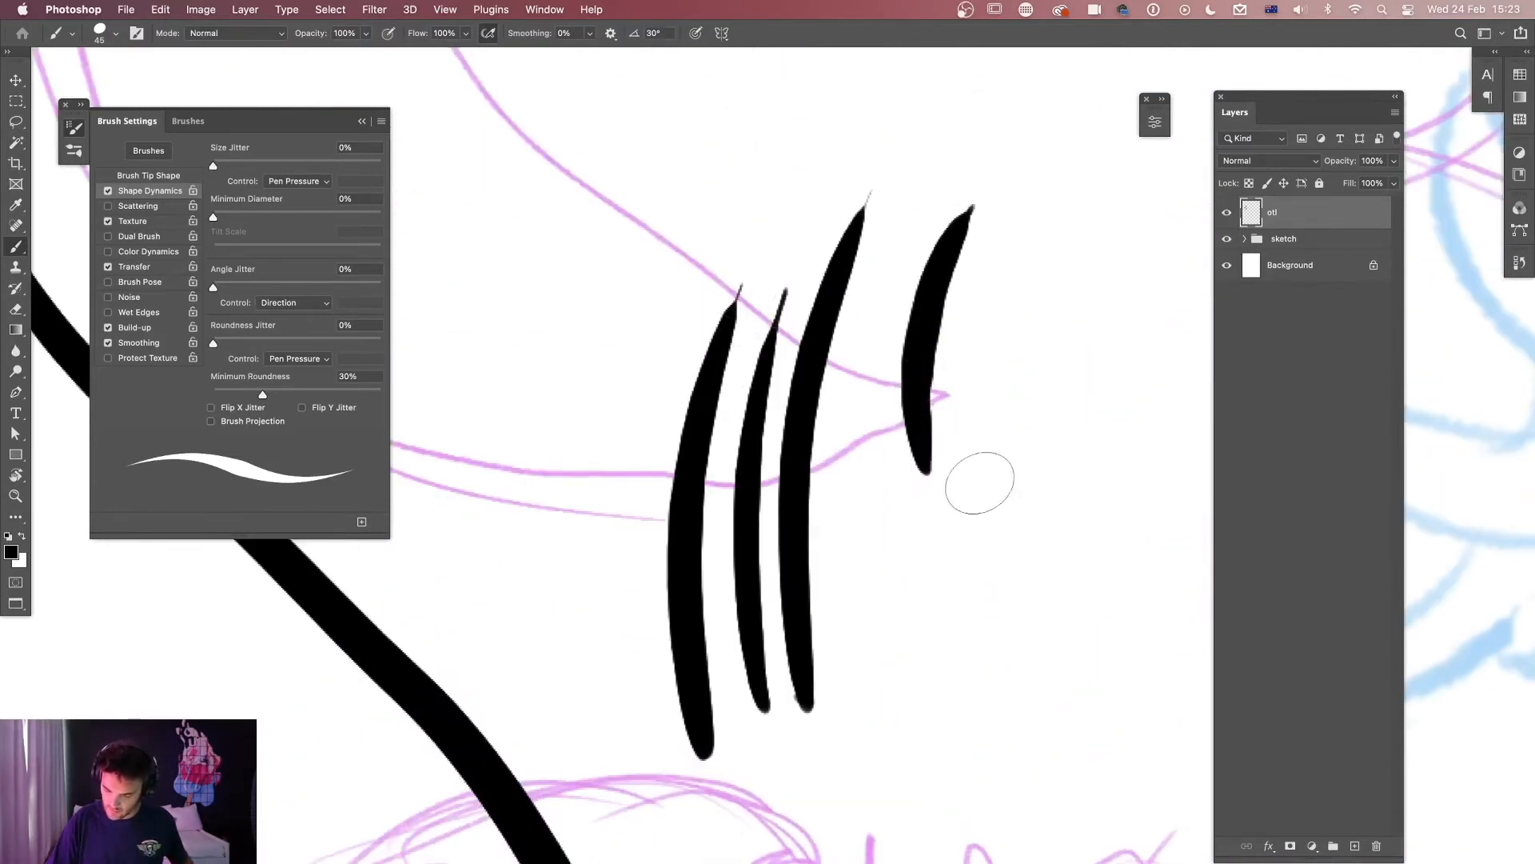
{"action": "mouse_move", "coordinate": [980, 484]}
{"action": "left_mouse_down"}
{"action": "mouse_move", "coordinate": [974, 392]}
{"action": "mouse_move", "coordinate": [1050, 217]}
{"action": "left_mouse_up"}
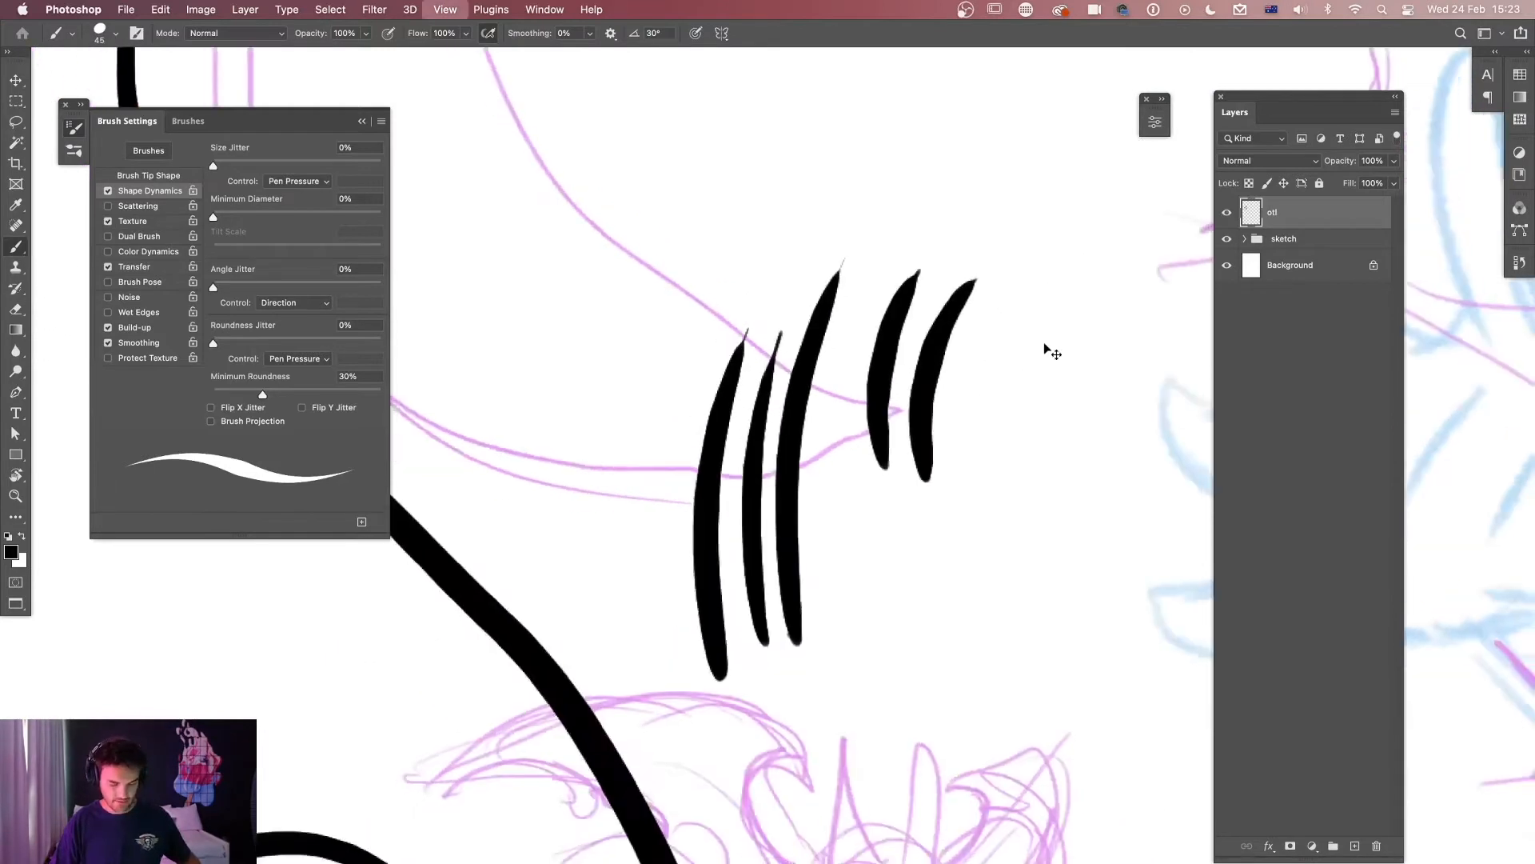
{"action": "key", "text": "super+minus"}
{"action": "key", "text": "super+minus"}
{"action": "key", "text": "super+minus"}
{"action": "key", "text": "super+a"}
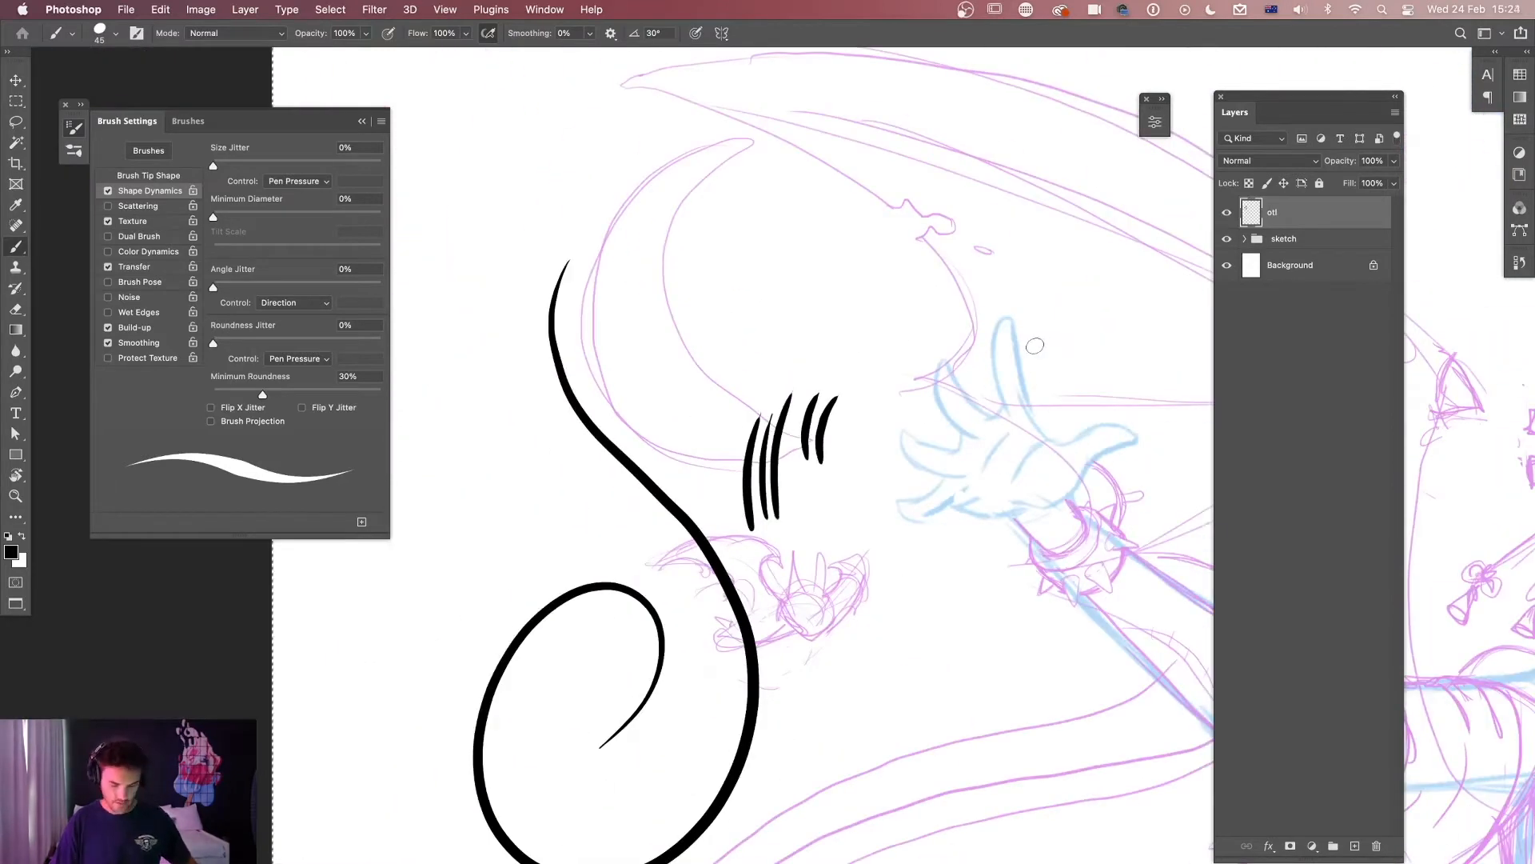
{"action": "key", "text": "super+d"}
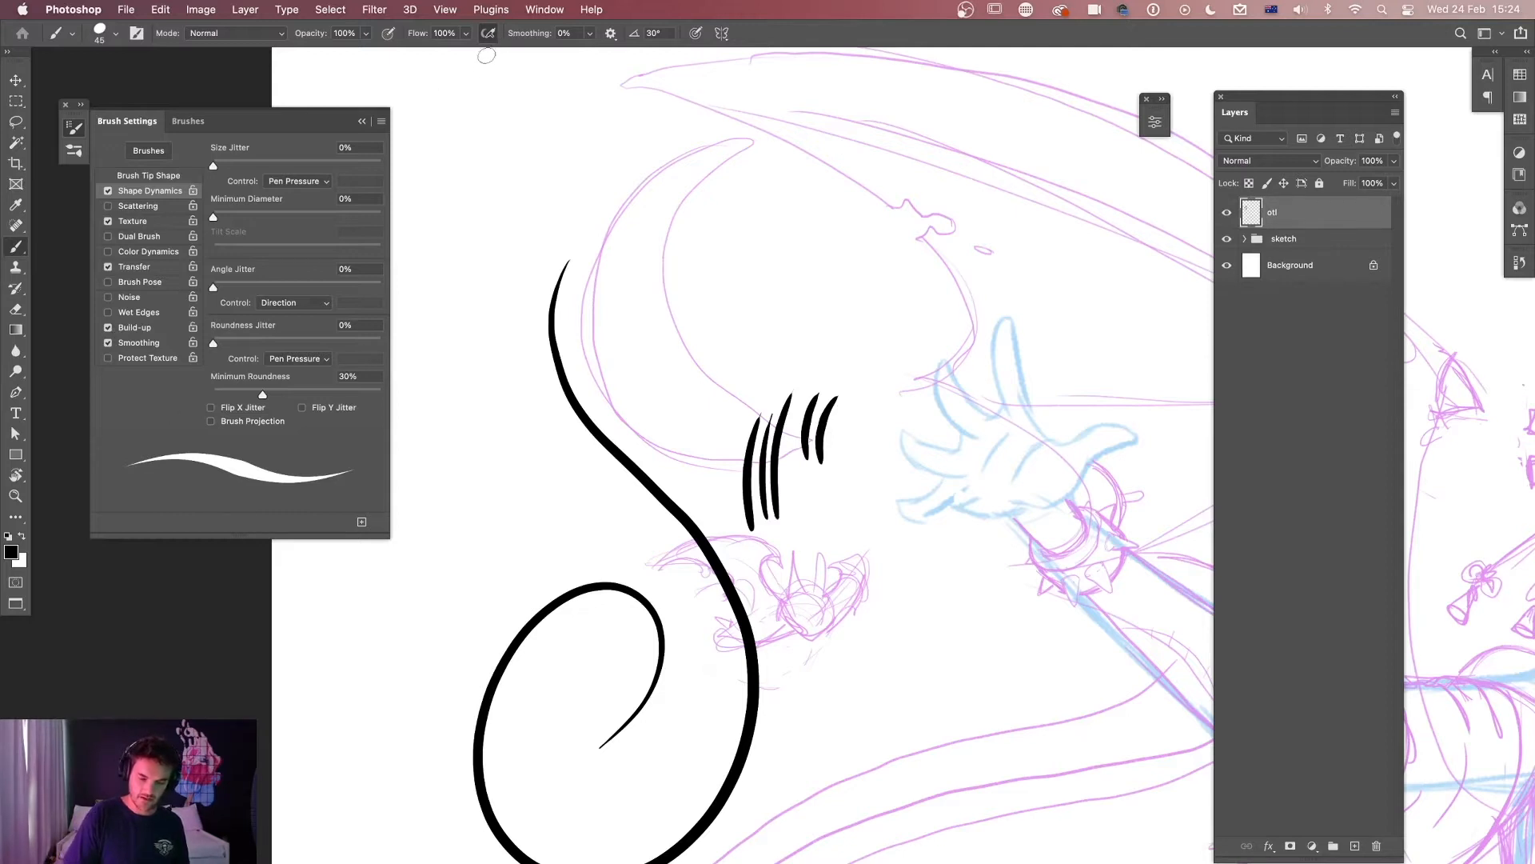
Turn off Build-up for the brush and set its Smoothing to 41%.
{"action": "left_click", "coordinate": [108, 329]}
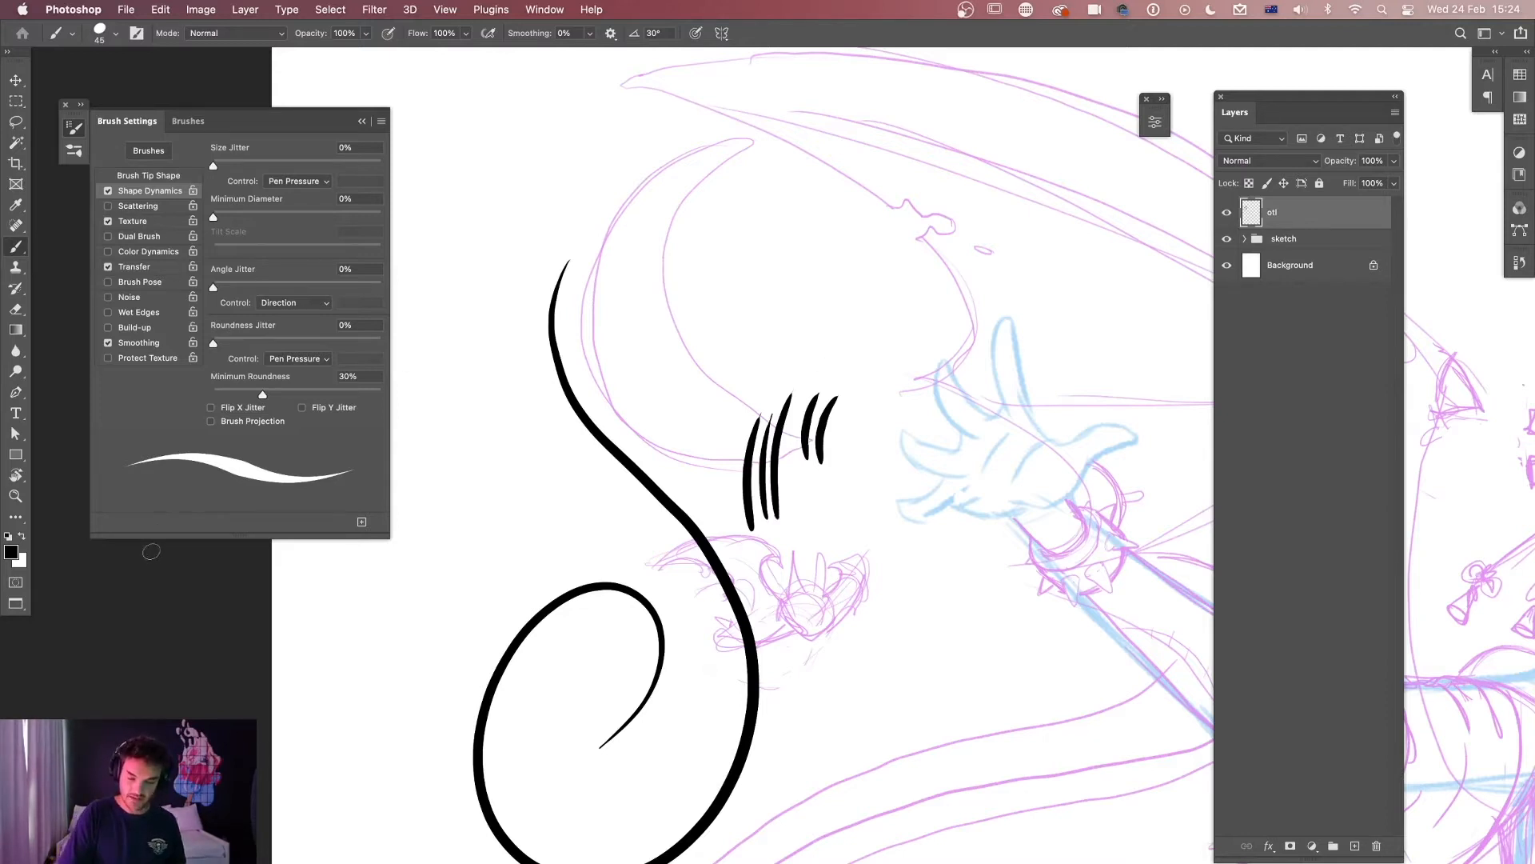
{"action": "left_click", "coordinate": [589, 33]}
{"action": "left_click_drag", "start_coordinate": [592, 53], "coordinate": [621, 54]}
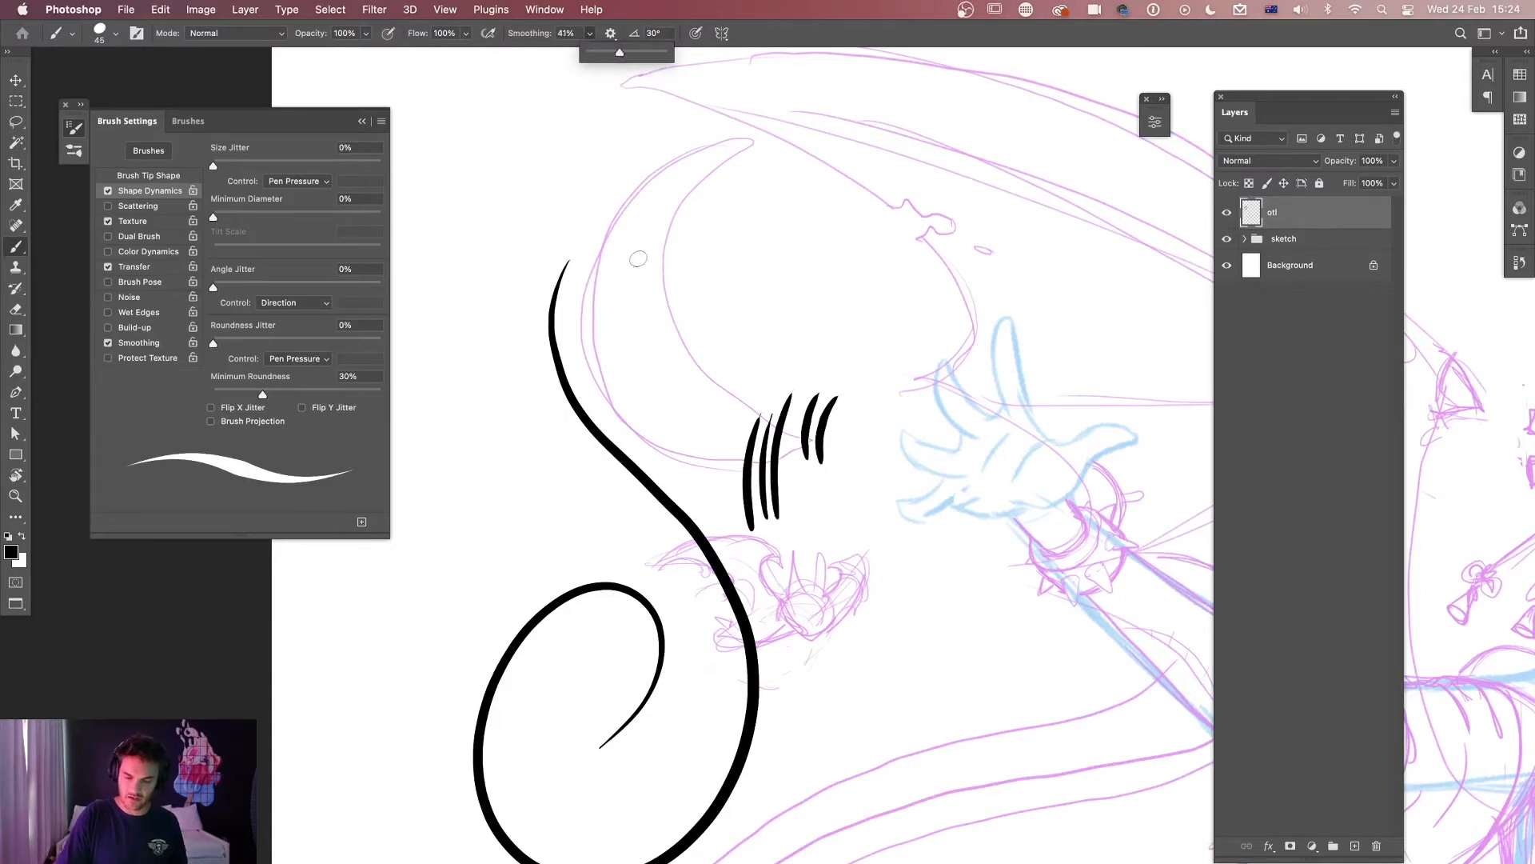
Draw looping test strokes over the moon, and clear all test strokes from the otl layer.
{"action": "mouse_move", "coordinate": [758, 328]}
{"action": "left_mouse_down"}
{"action": "mouse_move", "coordinate": [759, 296]}
{"action": "mouse_move", "coordinate": [852, 196]}
{"action": "mouse_move", "coordinate": [787, 336]}
{"action": "mouse_move", "coordinate": [836, 391]}
{"action": "mouse_move", "coordinate": [714, 200]}
{"action": "mouse_move", "coordinate": [742, 228]}
{"action": "mouse_move", "coordinate": [688, 380]}
{"action": "mouse_move", "coordinate": [660, 234]}
{"action": "left_mouse_up"}
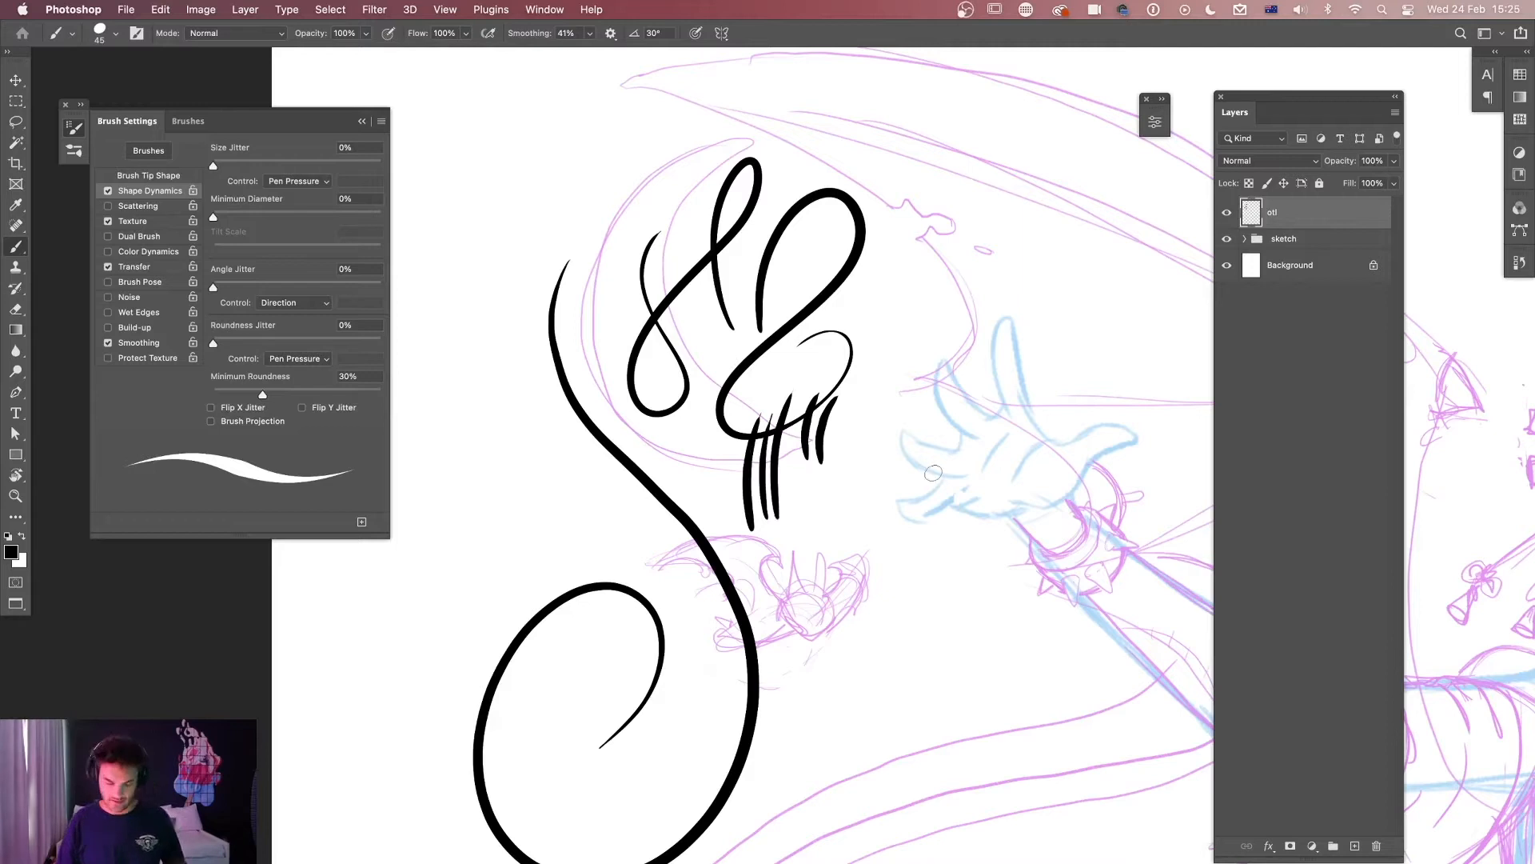
{"action": "key", "text": "super+a"}
{"action": "key", "text": "Delete"}
{"action": "key", "text": "super+d"}
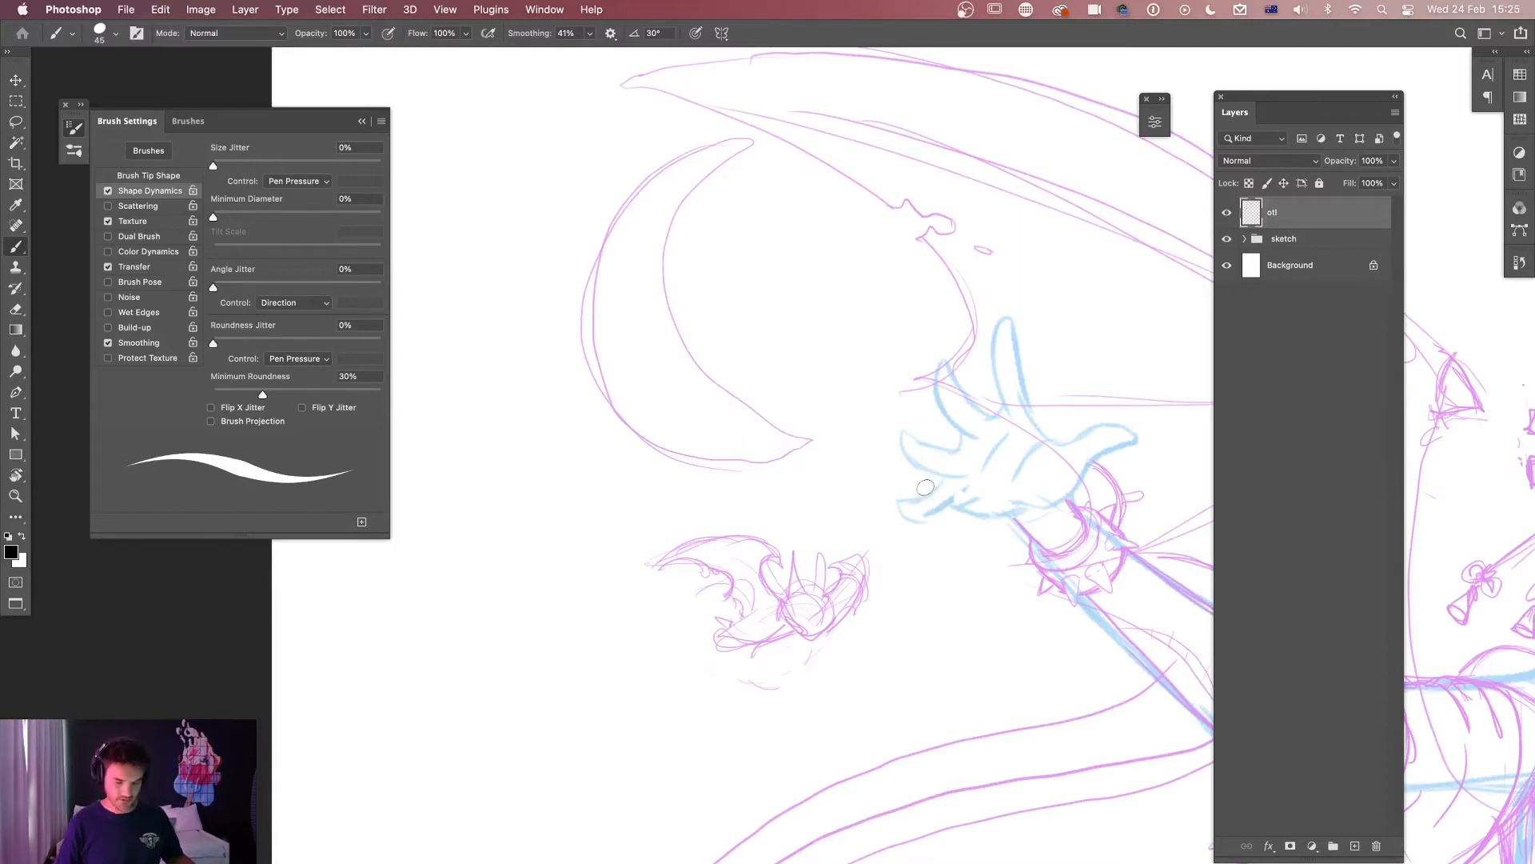
Ink the character's near horn and the rounded hair sections beside it on the otl layer with a 20 px brush.
{"action": "mouse_move", "coordinate": [1149, 522]}
{"action": "left_mouse_down"}
{"action": "mouse_move", "coordinate": [602, 537]}
{"action": "mouse_move", "coordinate": [323, 508]}
{"action": "left_mouse_up"}
{"action": "left_click", "coordinate": [362, 124]}
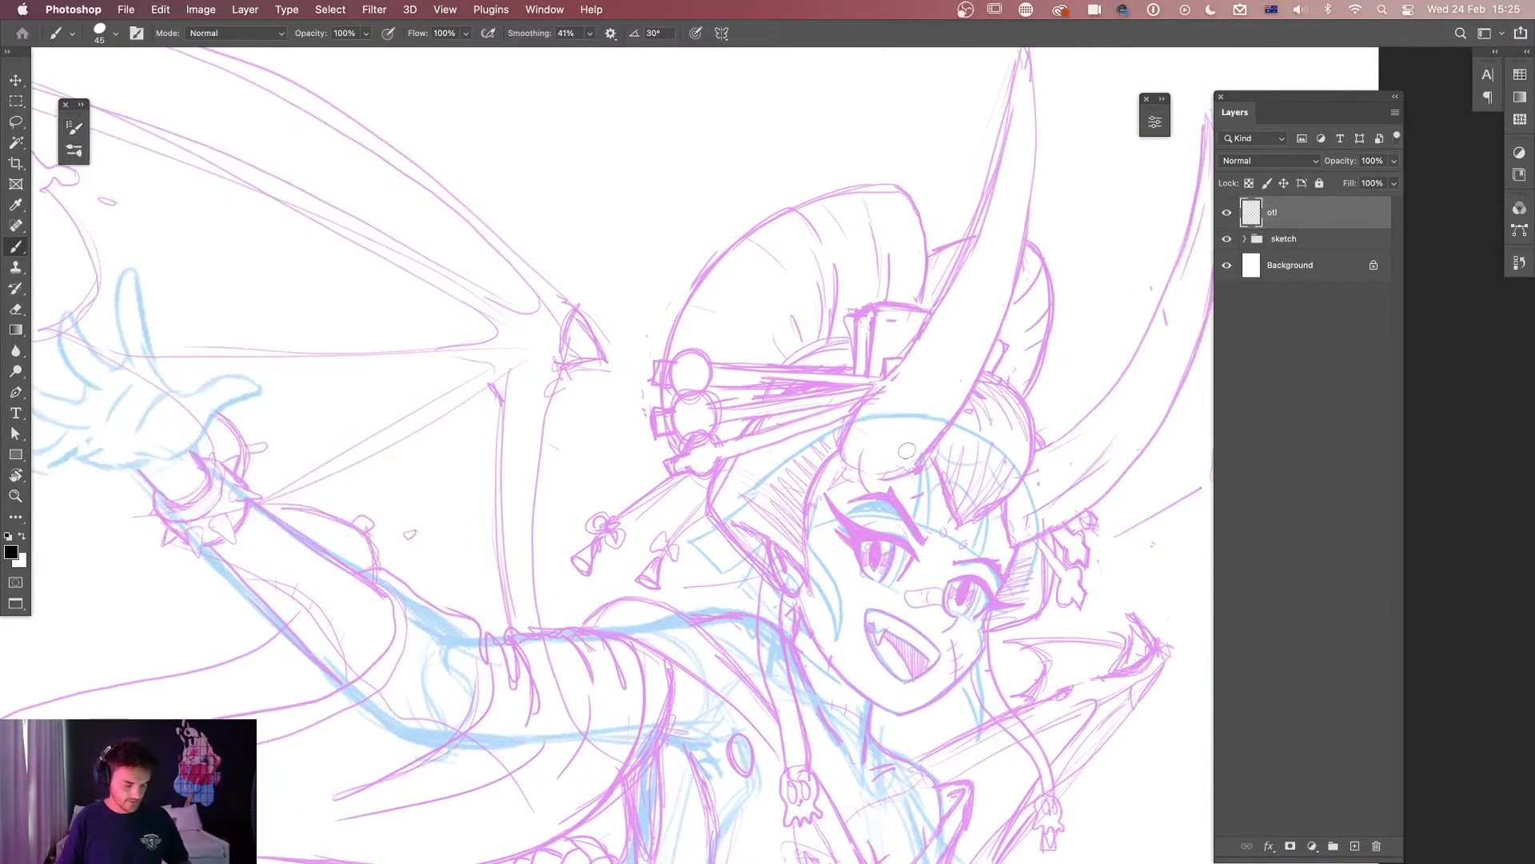
{"action": "key", "text": "bracketleft"}
{"action": "key", "text": "bracketleft"}
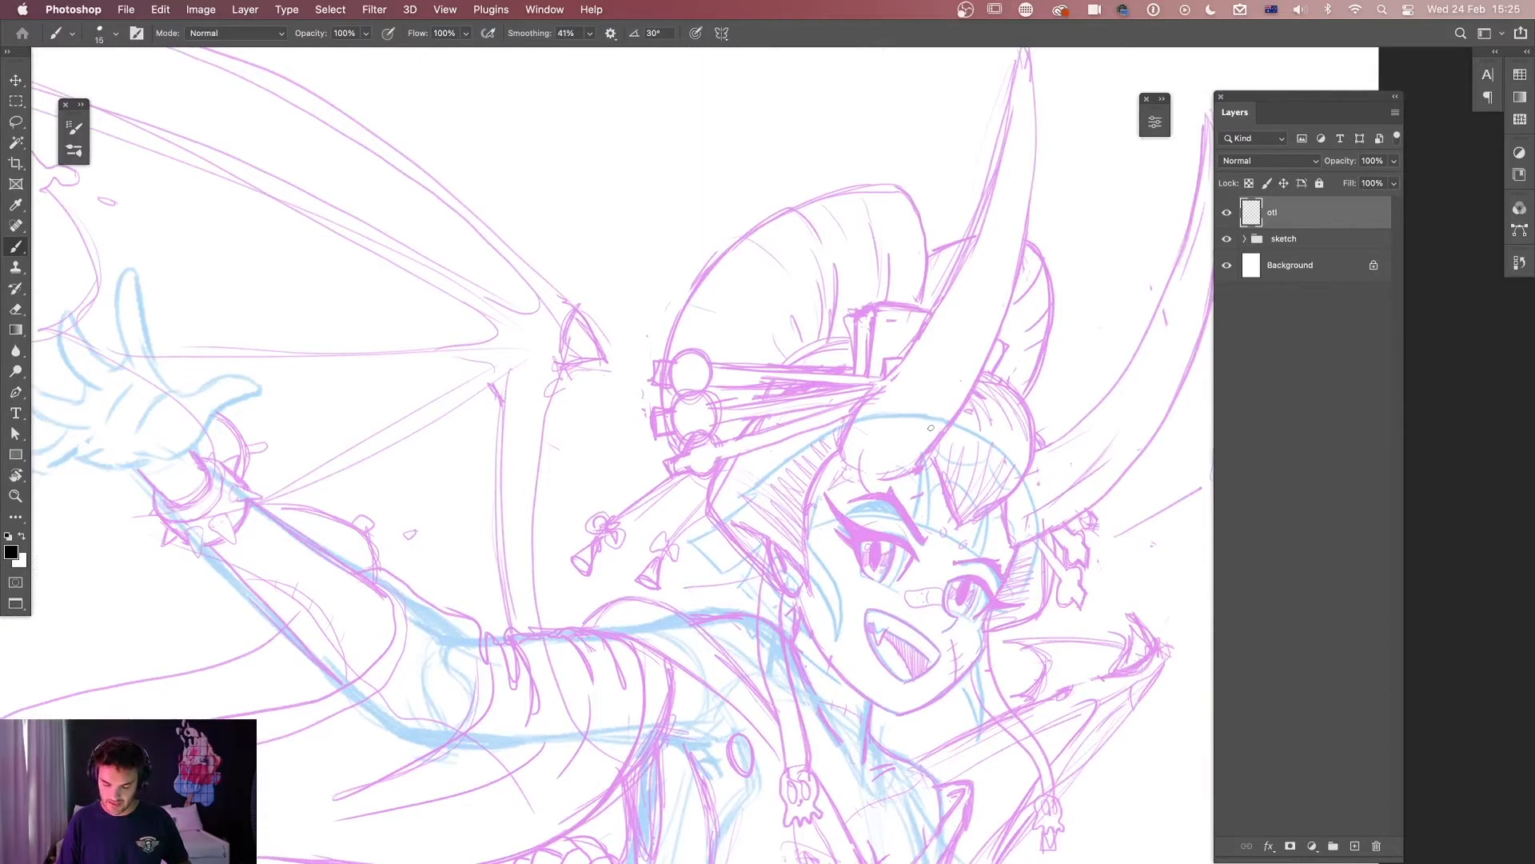
{"action": "scroll", "coordinate": [930, 426], "scroll_direction": "up", "scroll_amount": 4}
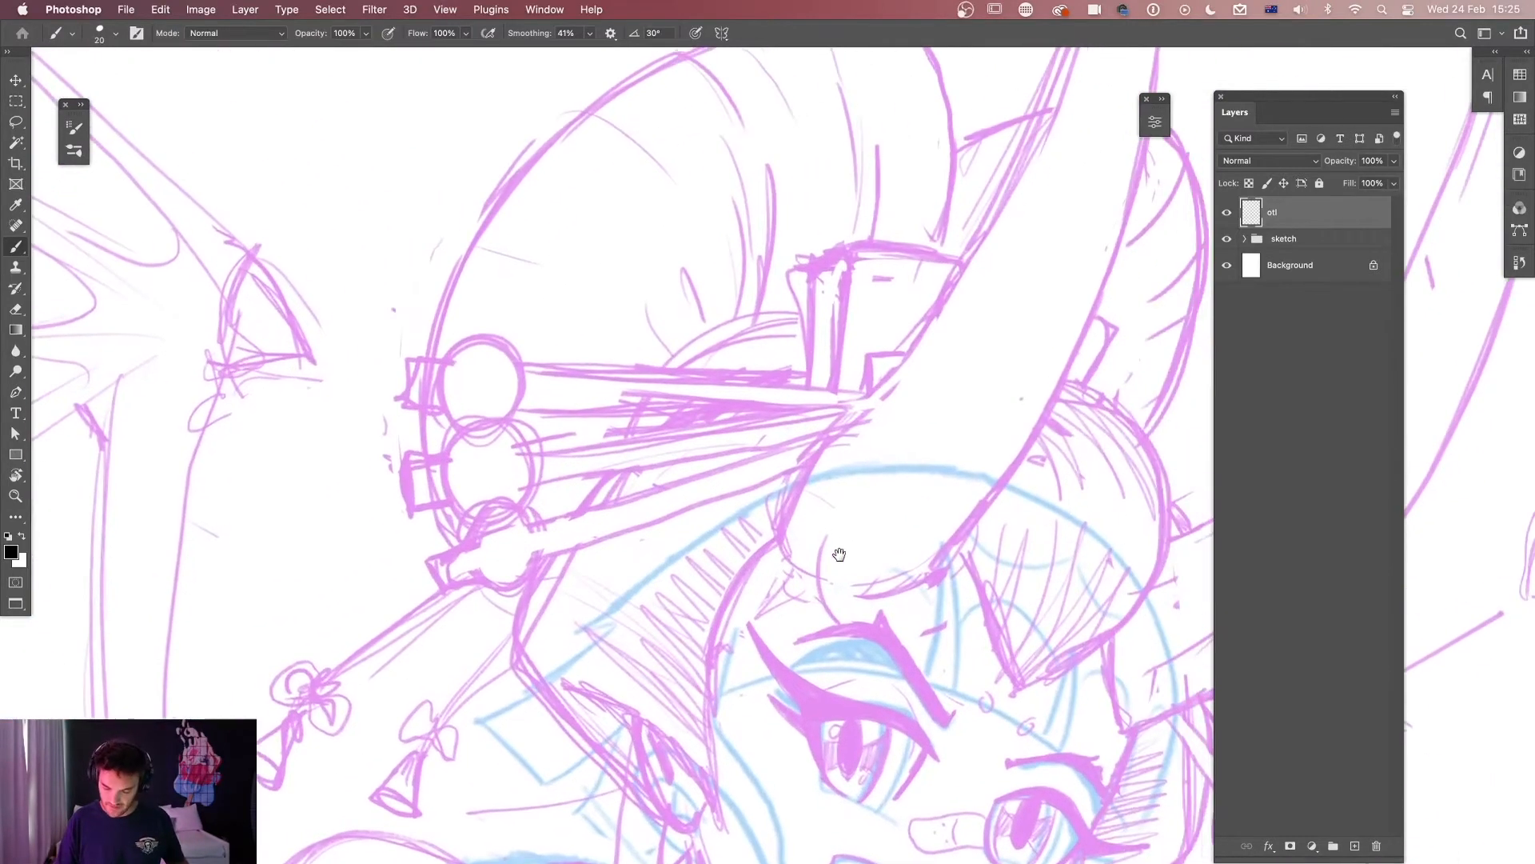
{"action": "mouse_move", "coordinate": [787, 554]}
{"action": "left_mouse_down"}
{"action": "mouse_move", "coordinate": [836, 436]}
{"action": "mouse_move", "coordinate": [1008, 214]}
{"action": "mouse_move", "coordinate": [1067, 103]}
{"action": "left_mouse_up"}
{"action": "scroll", "coordinate": [775, 463], "scroll_direction": "down", "scroll_amount": 3}
{"action": "left_click_drag", "start_coordinate": [987, 627], "coordinate": [906, 535]}
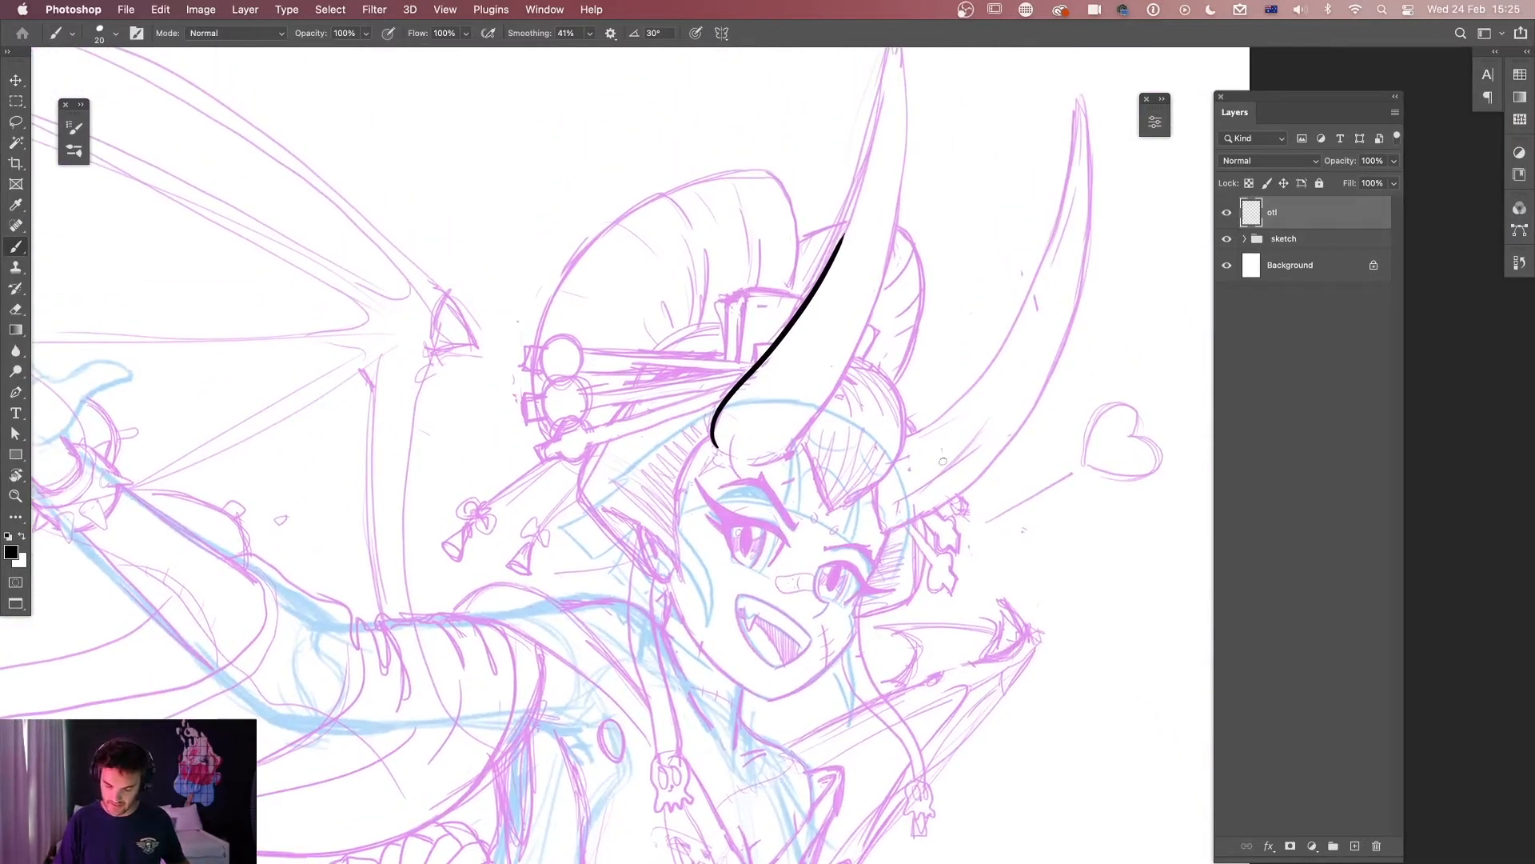
{"action": "mouse_move", "coordinate": [766, 460]}
{"action": "left_mouse_down"}
{"action": "mouse_move", "coordinate": [847, 366]}
{"action": "mouse_move", "coordinate": [903, 216]}
{"action": "mouse_move", "coordinate": [915, 69]}
{"action": "mouse_move", "coordinate": [864, 189]}
{"action": "mouse_move", "coordinate": [920, 284]}
{"action": "mouse_move", "coordinate": [896, 380]}
{"action": "left_mouse_up"}
{"action": "mouse_move", "coordinate": [854, 356]}
{"action": "left_mouse_down"}
{"action": "mouse_move", "coordinate": [910, 440]}
{"action": "mouse_move", "coordinate": [828, 508]}
{"action": "left_mouse_up"}
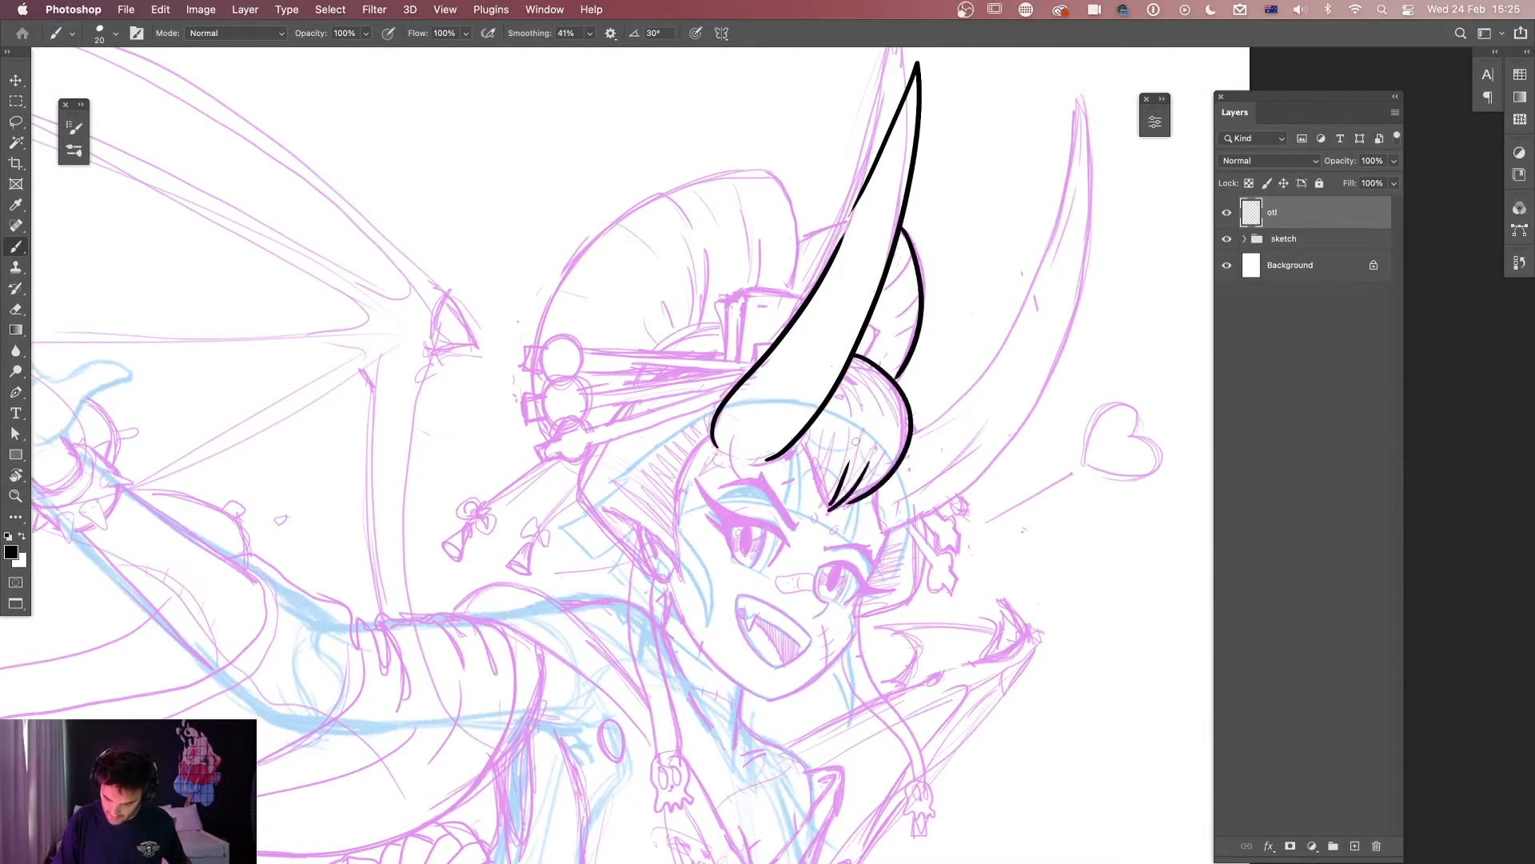
Ink the strand lines in the pointed front hair lock and the full outline of the far horn.
{"action": "left_click_drag", "start_coordinate": [807, 445], "coordinate": [830, 502]}
{"action": "mouse_move", "coordinate": [846, 354]}
{"action": "left_mouse_down"}
{"action": "mouse_move", "coordinate": [879, 395]}
{"action": "mouse_move", "coordinate": [859, 406]}
{"action": "mouse_move", "coordinate": [1040, 272]}
{"action": "mouse_move", "coordinate": [1081, 120]}
{"action": "mouse_move", "coordinate": [1077, 197]}
{"action": "mouse_move", "coordinate": [974, 478]}
{"action": "mouse_move", "coordinate": [882, 533]}
{"action": "left_mouse_up"}
{"action": "mouse_move", "coordinate": [676, 861]}
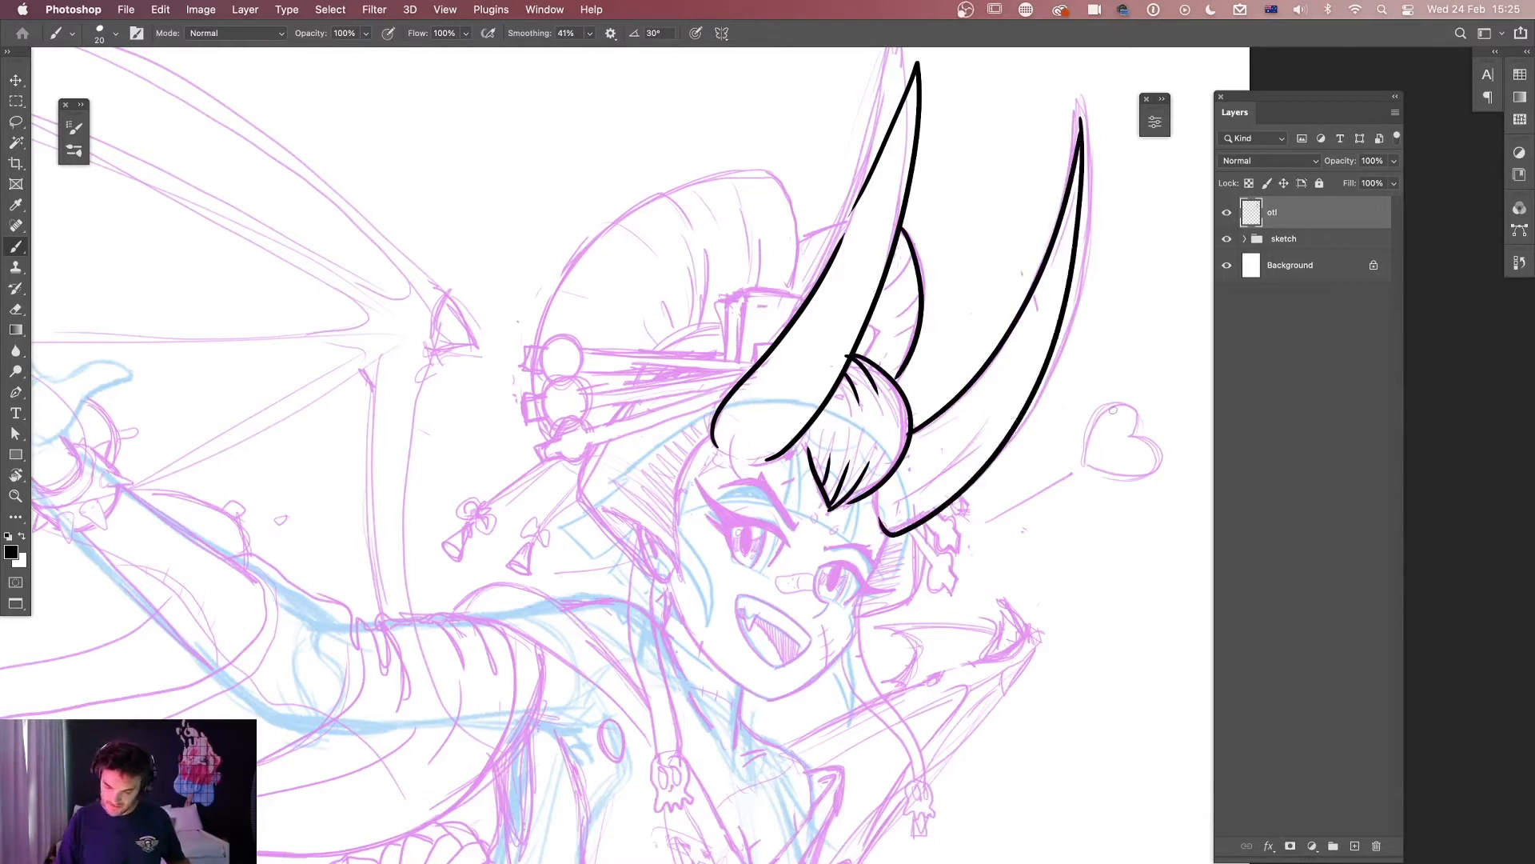
Ink the large hair bun's outline, its fold lines and the short edge meeting the near horn with a 40 px brush.
{"action": "key", "text": "bracketright"}
{"action": "key", "text": "bracketright"}
{"action": "key", "text": "bracketright"}
{"action": "mouse_move", "coordinate": [790, 295]}
{"action": "left_mouse_down"}
{"action": "mouse_move", "coordinate": [776, 176]}
{"action": "mouse_move", "coordinate": [669, 194]}
{"action": "mouse_move", "coordinate": [593, 249]}
{"action": "mouse_move", "coordinate": [537, 341]}
{"action": "mouse_move", "coordinate": [576, 454]}
{"action": "left_mouse_up"}
{"action": "left_click_drag", "start_coordinate": [759, 237], "coordinate": [757, 290]}
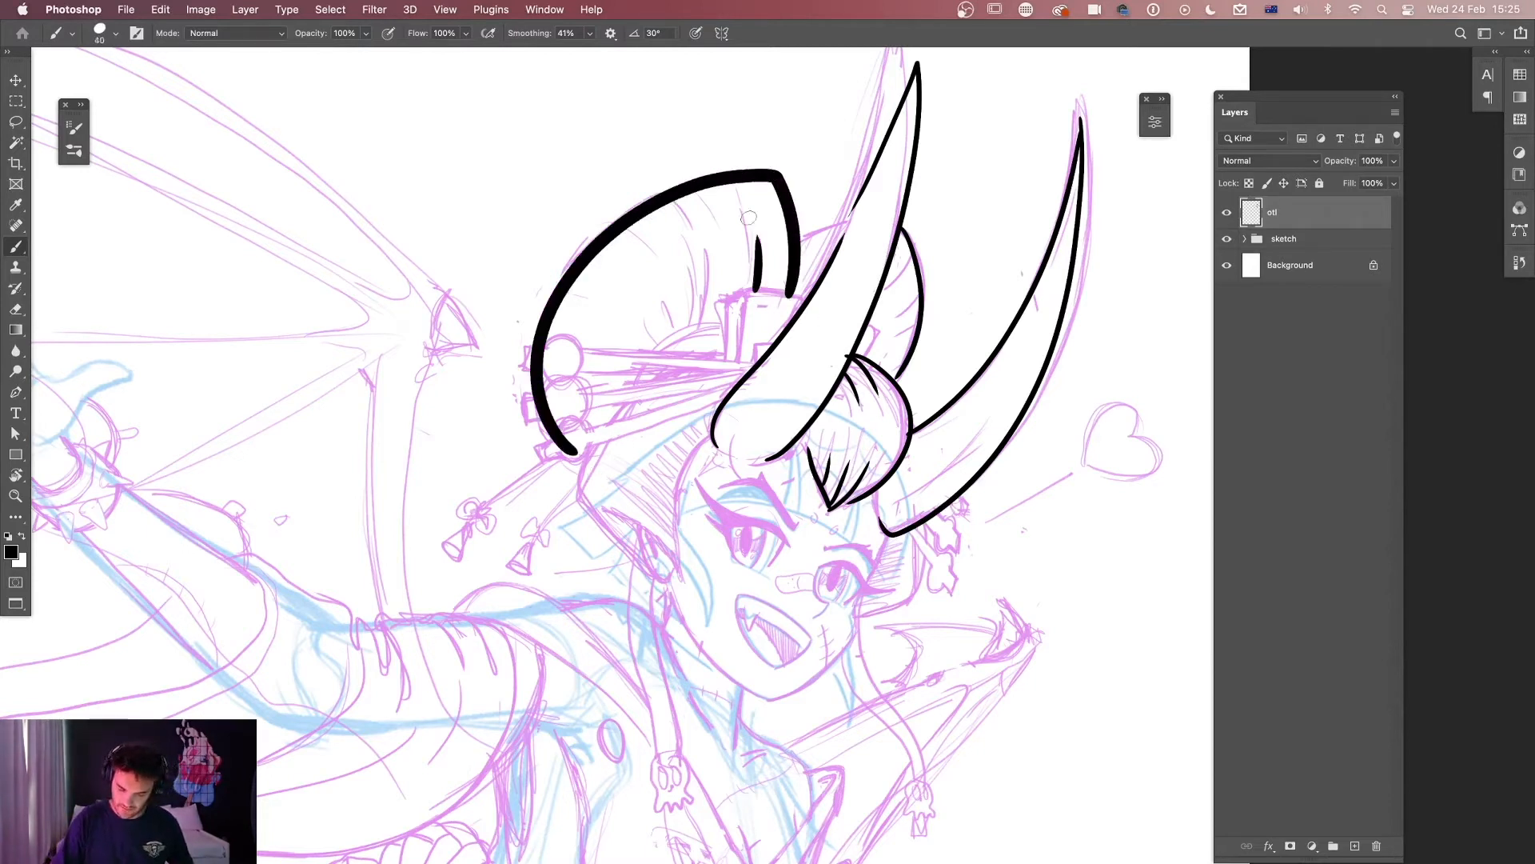
{"action": "mouse_move", "coordinate": [714, 185]}
{"action": "left_mouse_down"}
{"action": "mouse_move", "coordinate": [728, 228]}
{"action": "mouse_move", "coordinate": [697, 221]}
{"action": "mouse_move", "coordinate": [704, 238]}
{"action": "left_mouse_up"}
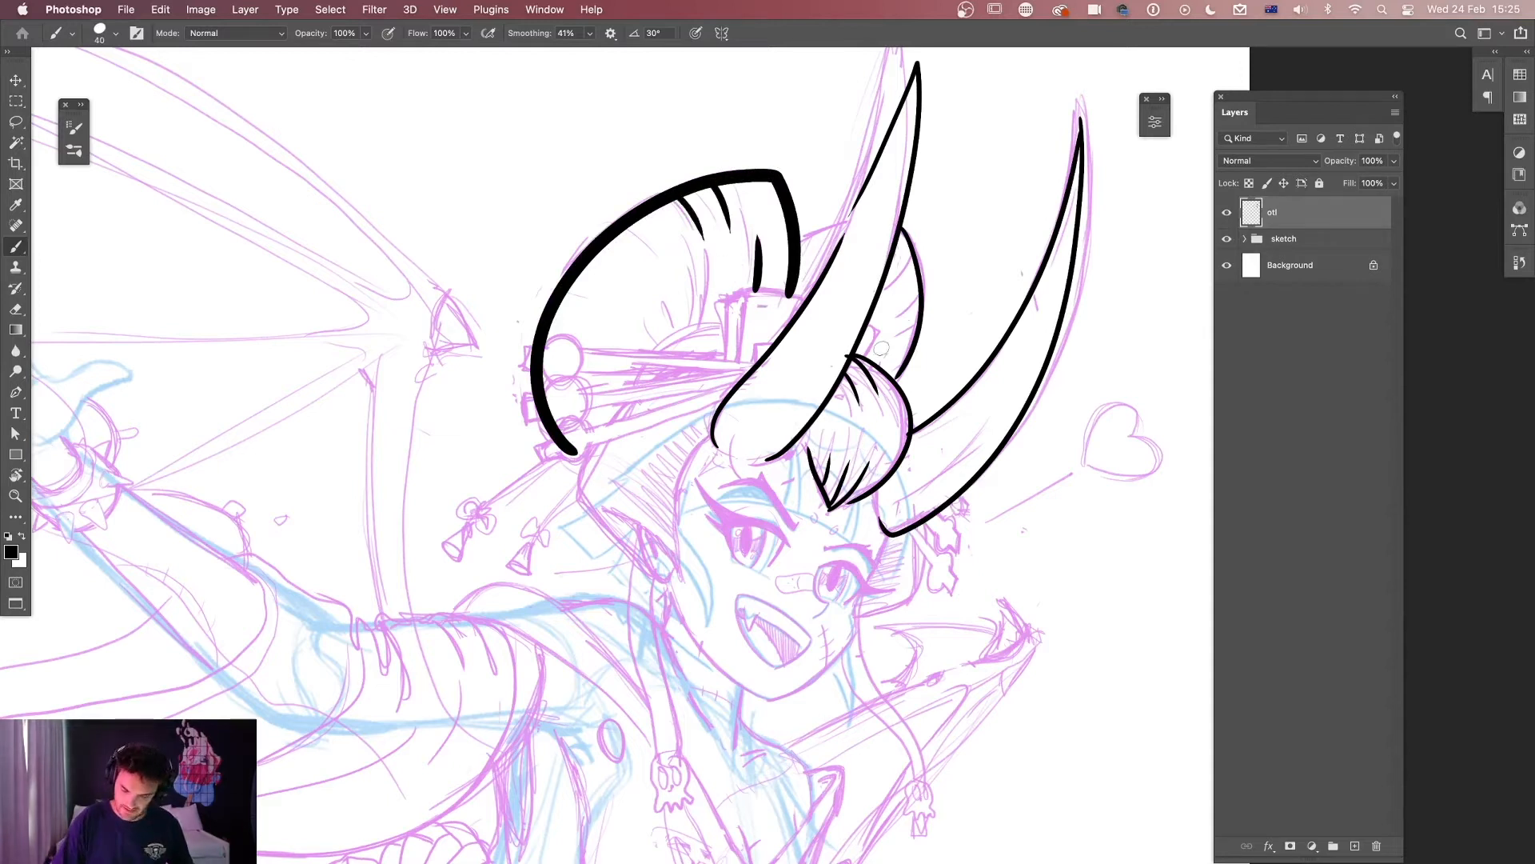
{"action": "left_click_drag", "start_coordinate": [799, 237], "coordinate": [856, 216]}
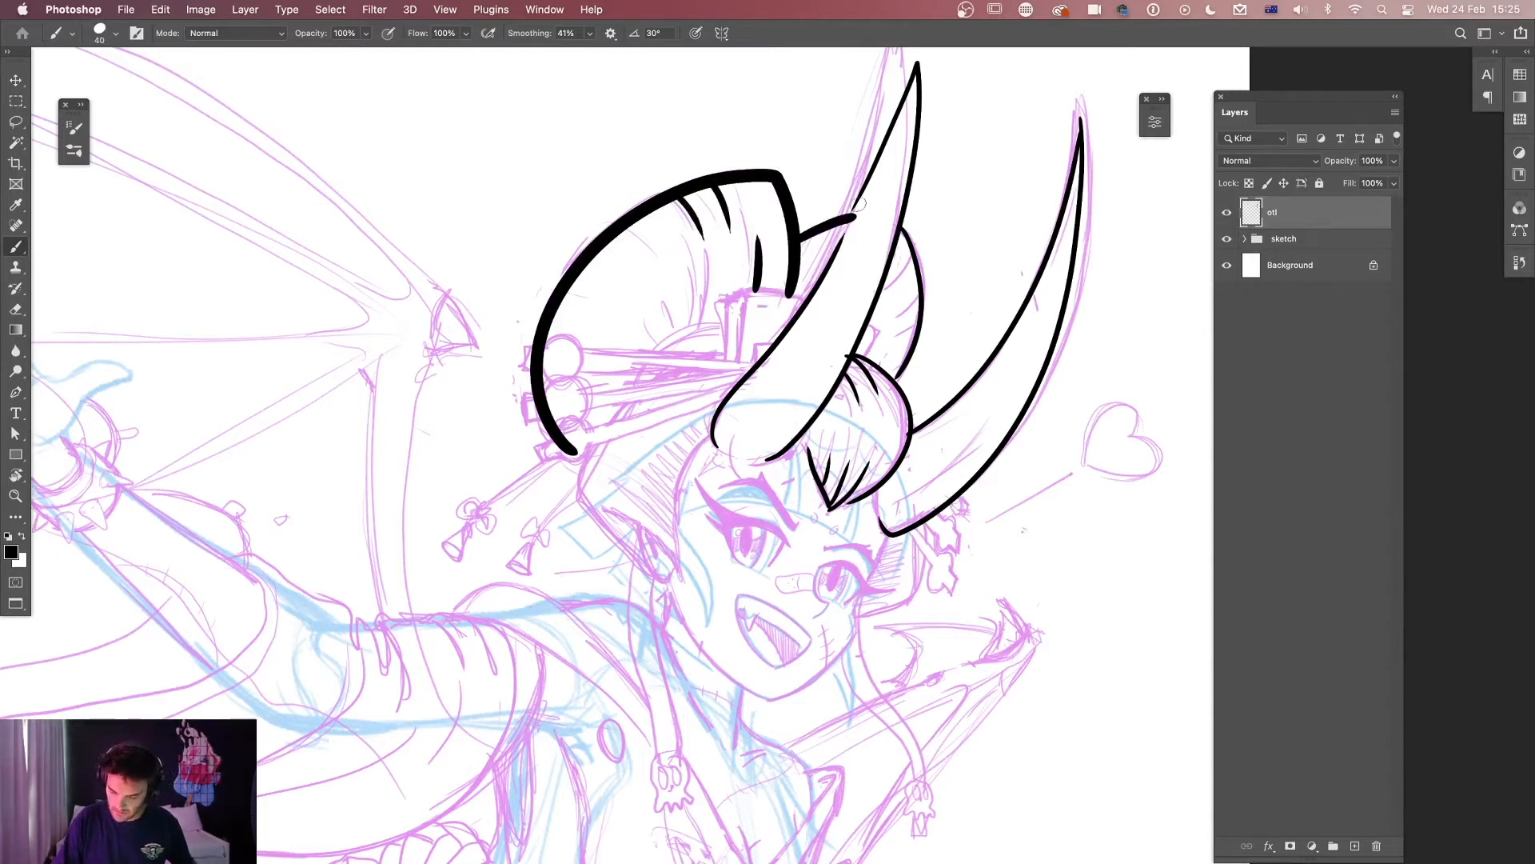
Thicken the outlines of the near horn and adjacent hair sections at 40 px, and add a 20 px contour line inside the horn.
{"action": "mouse_move", "coordinate": [916, 64]}
{"action": "left_mouse_down"}
{"action": "mouse_move", "coordinate": [812, 304]}
{"action": "mouse_move", "coordinate": [719, 416]}
{"action": "mouse_move", "coordinate": [739, 454]}
{"action": "mouse_move", "coordinate": [800, 438]}
{"action": "mouse_move", "coordinate": [897, 200]}
{"action": "mouse_move", "coordinate": [921, 68]}
{"action": "left_mouse_up"}
{"action": "mouse_move", "coordinate": [901, 220]}
{"action": "left_mouse_down"}
{"action": "mouse_move", "coordinate": [924, 308]}
{"action": "mouse_move", "coordinate": [900, 384]}
{"action": "mouse_move", "coordinate": [889, 370]}
{"action": "mouse_move", "coordinate": [915, 467]}
{"action": "mouse_move", "coordinate": [828, 514]}
{"action": "left_mouse_up"}
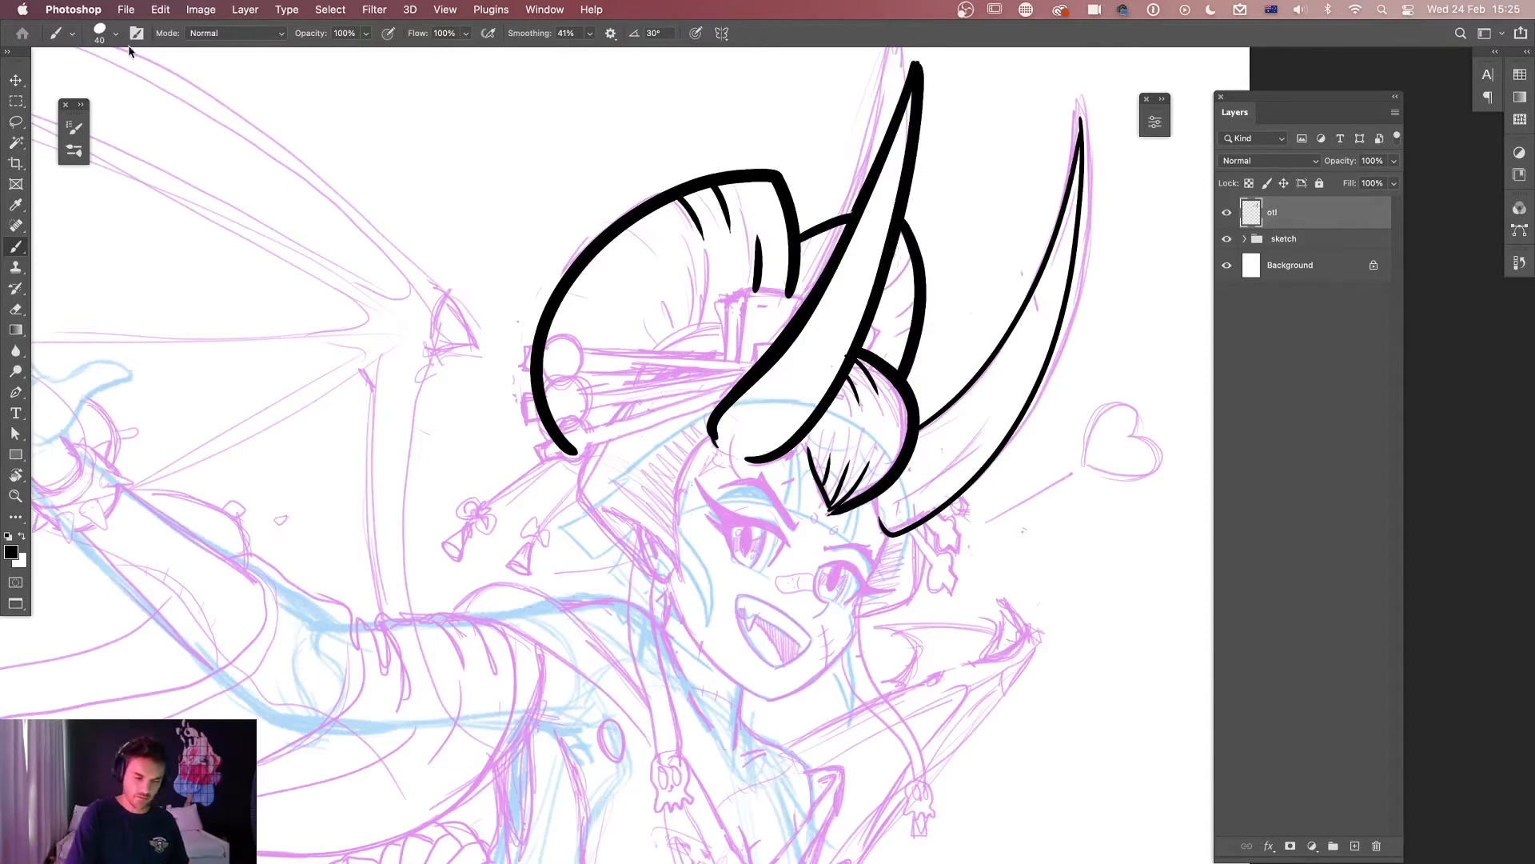
{"action": "key", "text": "bracketleft"}
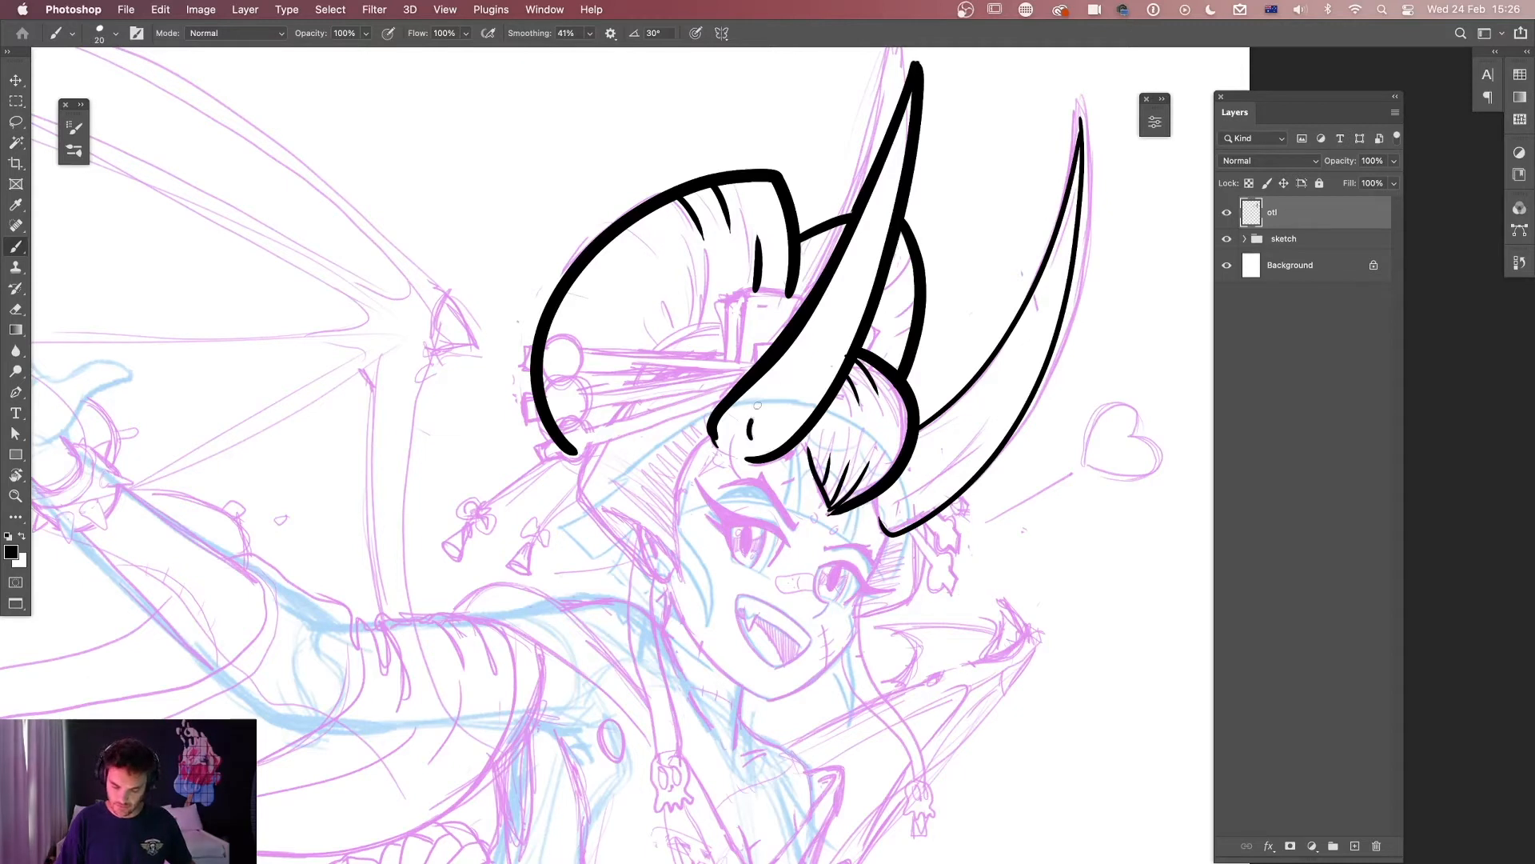
{"action": "left_click_drag", "start_coordinate": [757, 406], "coordinate": [853, 264]}
Clear all ink from the otl layer and return to the Brush tool.
{"action": "key", "text": "z"}
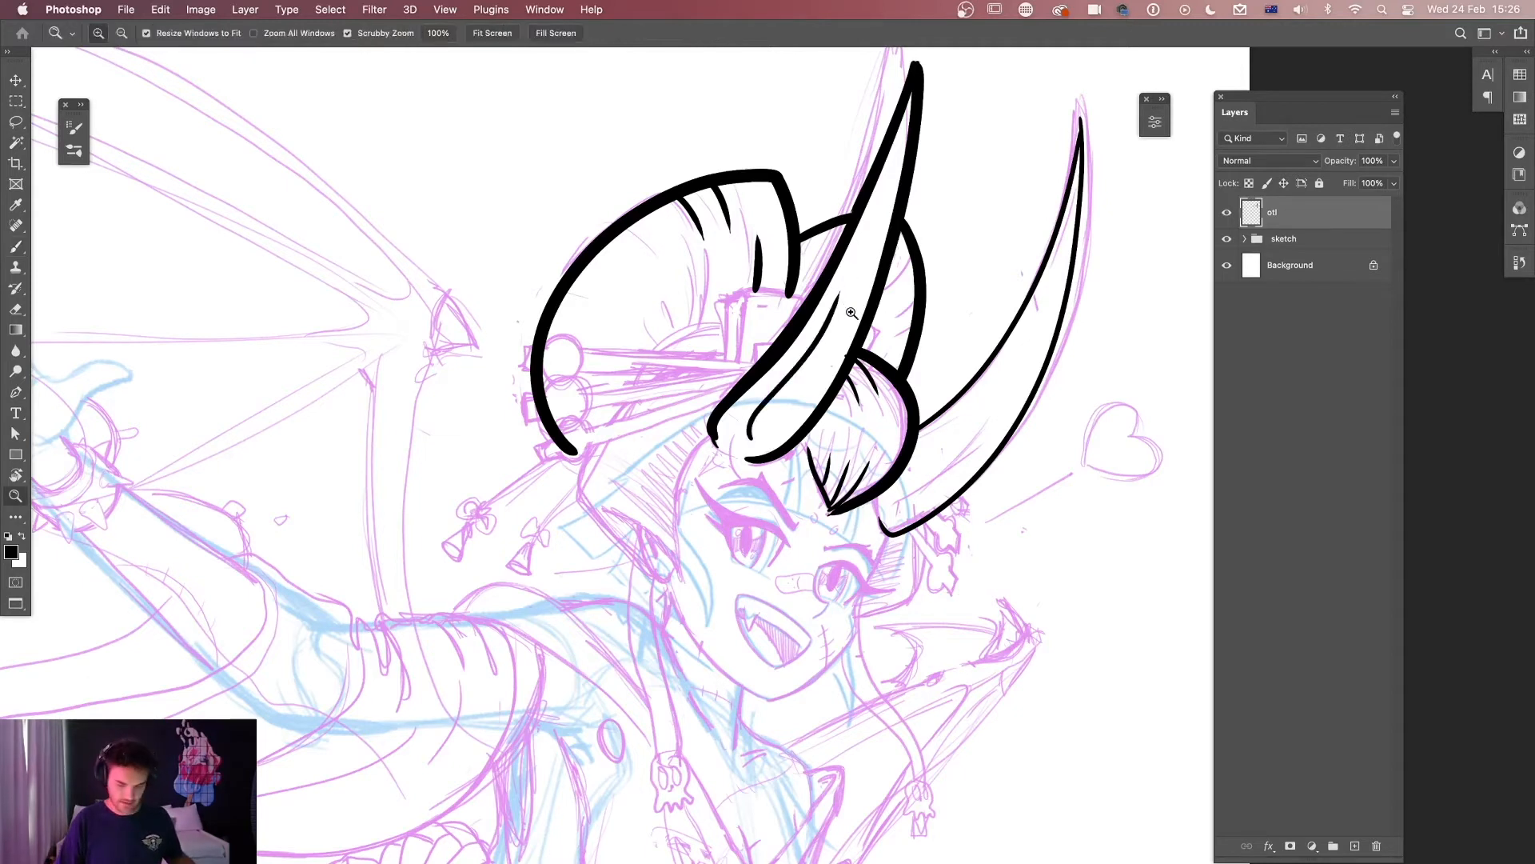
{"action": "key", "text": "Delete"}
{"action": "key", "text": "super+d"}
{"action": "key", "text": "b"}
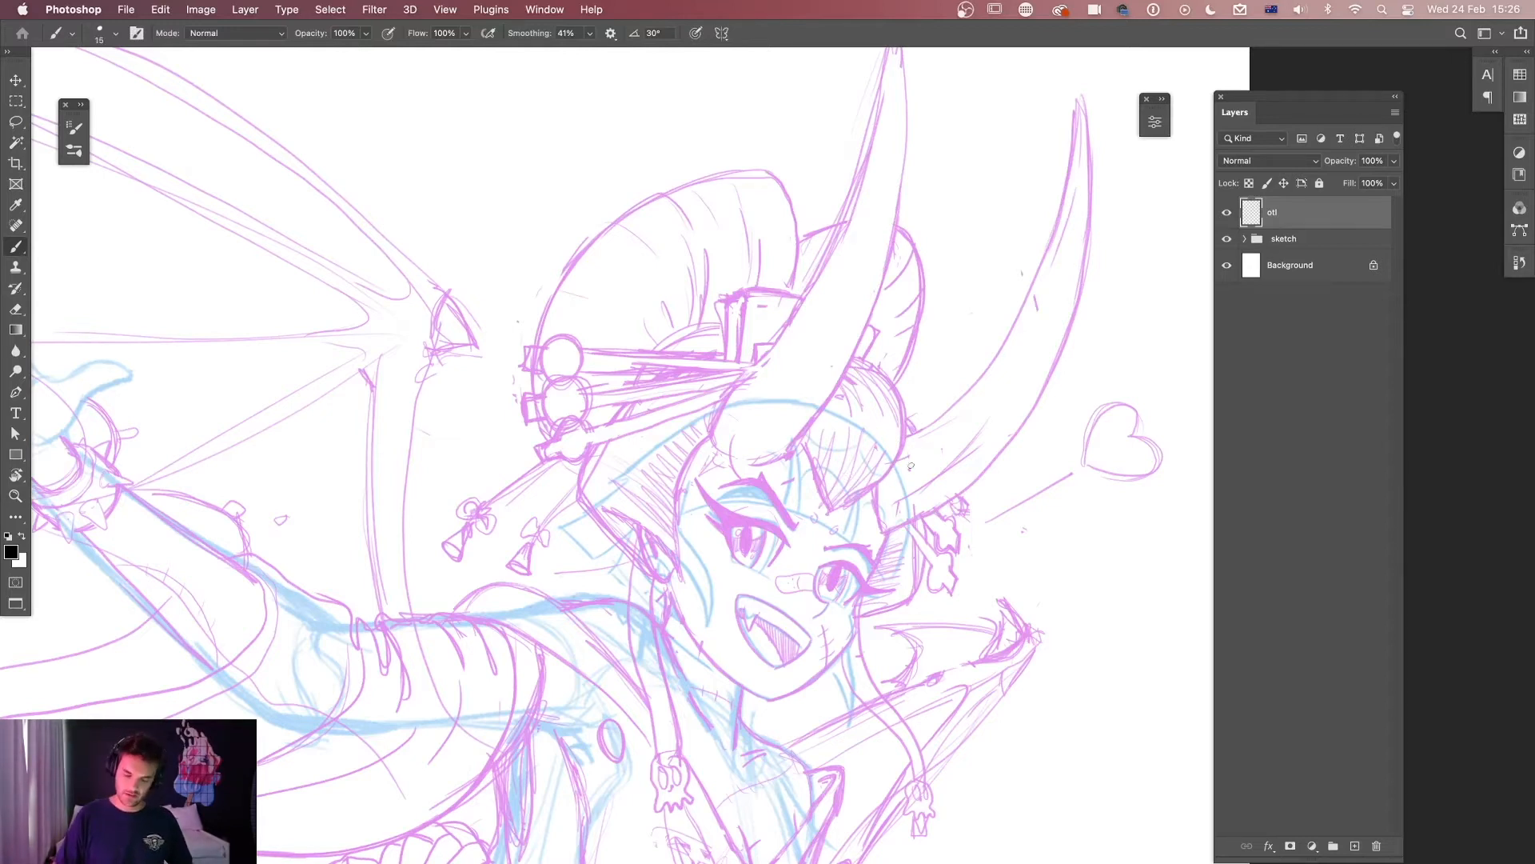
Ink the pointed front hair lock between the horns, including its outer curve and inner strand lines, with a 15 px brush.
{"action": "left_click_drag", "start_coordinate": [922, 410], "coordinate": [904, 290]}
{"action": "key", "text": "super+equal"}
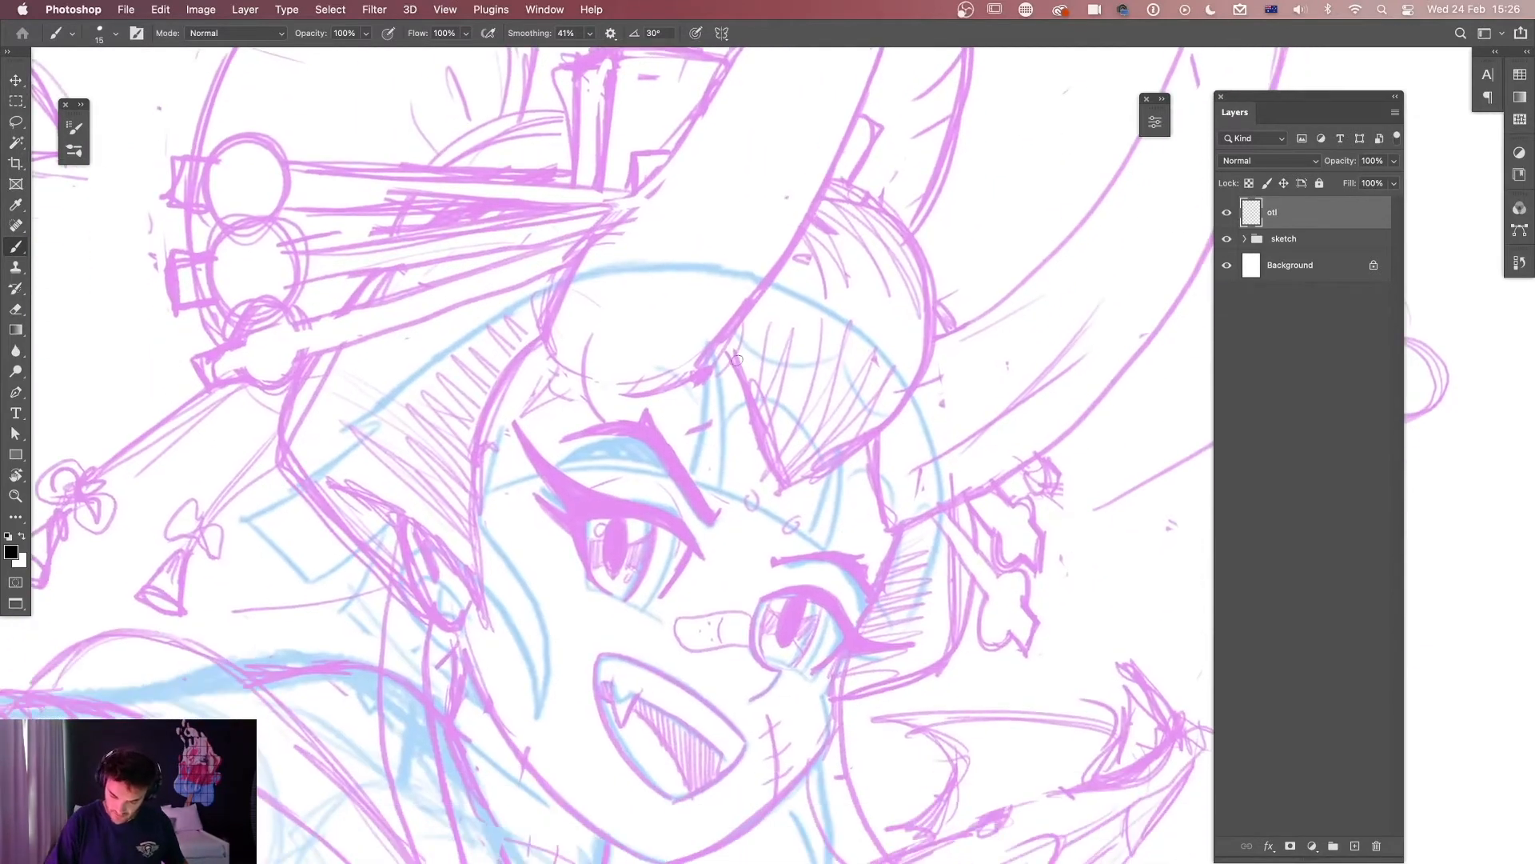
{"action": "mouse_move", "coordinate": [725, 336]}
{"action": "left_mouse_down"}
{"action": "mouse_move", "coordinate": [776, 475]}
{"action": "mouse_move", "coordinate": [795, 469]}
{"action": "mouse_move", "coordinate": [849, 340]}
{"action": "left_mouse_up"}
{"action": "key", "text": "super+z"}
{"action": "left_click_drag", "start_coordinate": [789, 478], "coordinate": [881, 344]}
{"action": "mouse_move", "coordinate": [788, 480]}
{"action": "left_mouse_down"}
{"action": "mouse_move", "coordinate": [889, 415]}
{"action": "mouse_move", "coordinate": [929, 348]}
{"action": "mouse_move", "coordinate": [921, 236]}
{"action": "mouse_move", "coordinate": [849, 178]}
{"action": "left_mouse_up"}
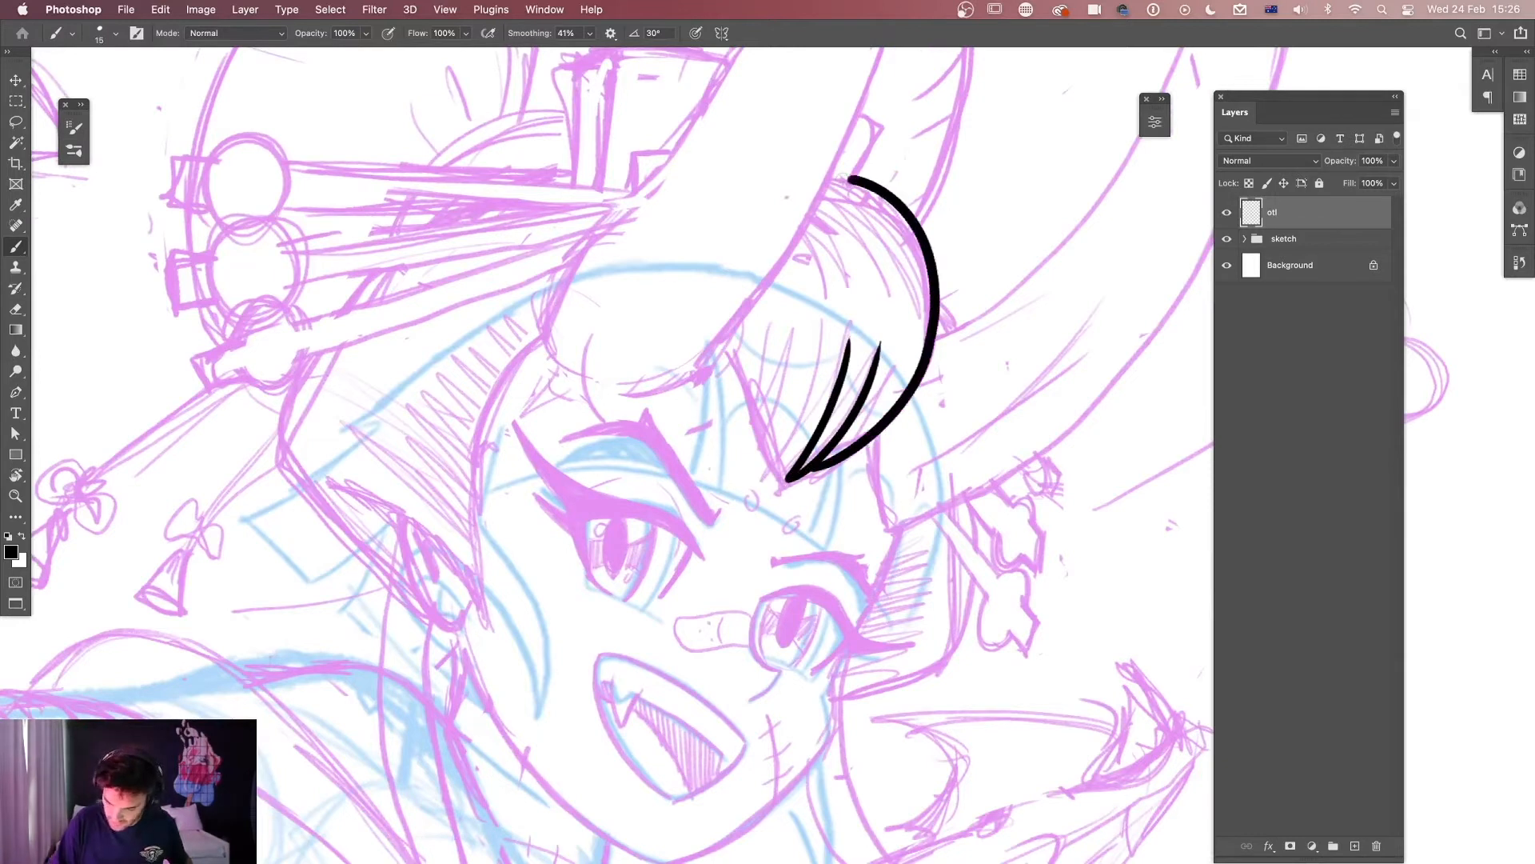
{"action": "mouse_move", "coordinate": [783, 480]}
{"action": "left_mouse_down"}
{"action": "mouse_move", "coordinate": [784, 355]}
{"action": "mouse_move", "coordinate": [760, 421]}
{"action": "mouse_move", "coordinate": [725, 348]}
{"action": "mouse_move", "coordinate": [758, 317]}
{"action": "left_mouse_up"}
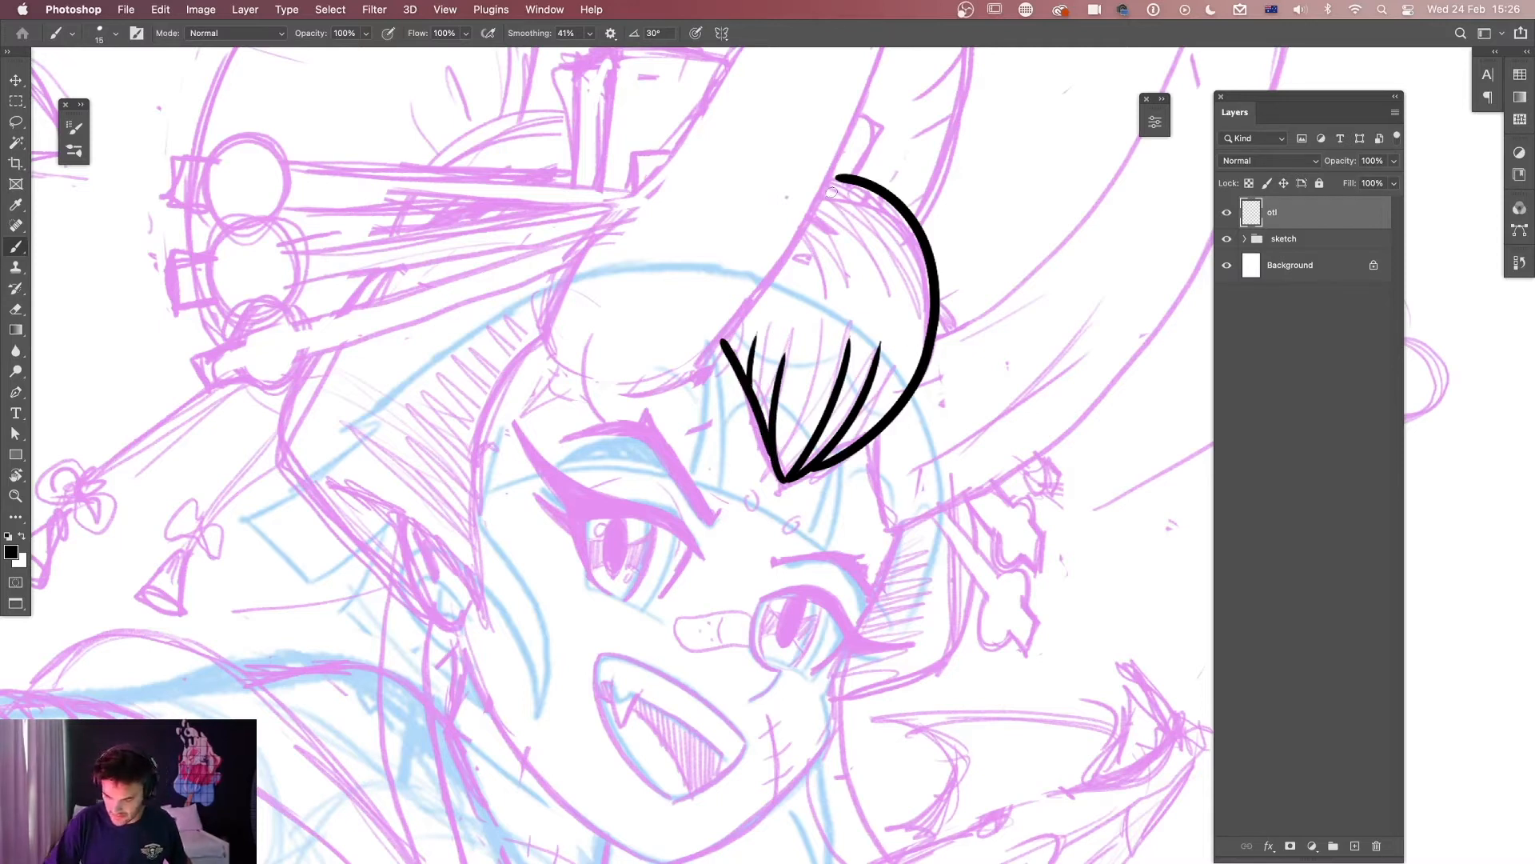
{"action": "left_click_drag", "start_coordinate": [825, 191], "coordinate": [880, 274]}
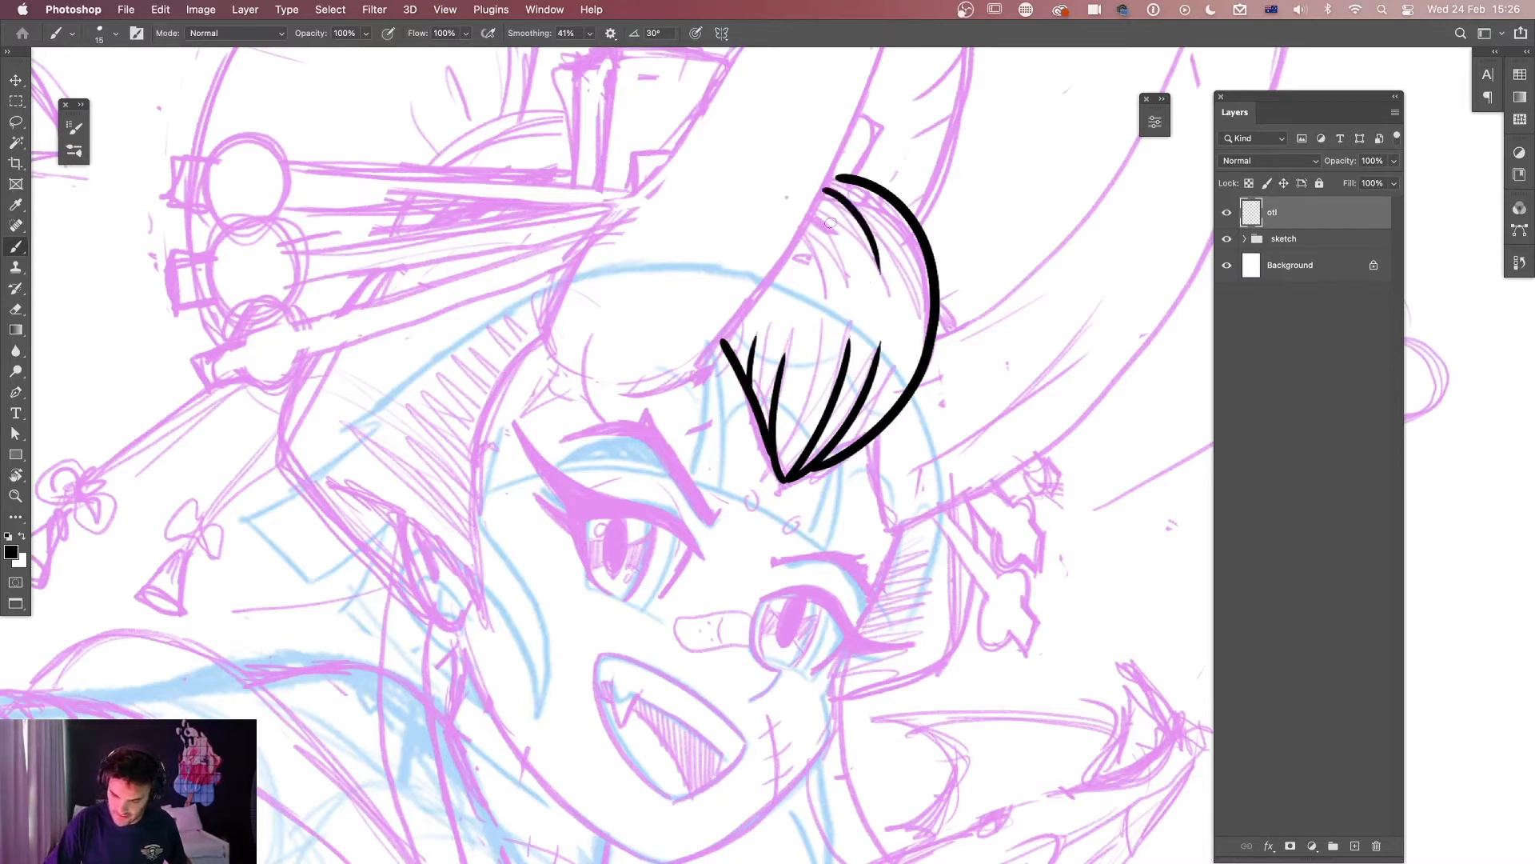
{"action": "left_click_drag", "start_coordinate": [810, 214], "coordinate": [831, 245]}
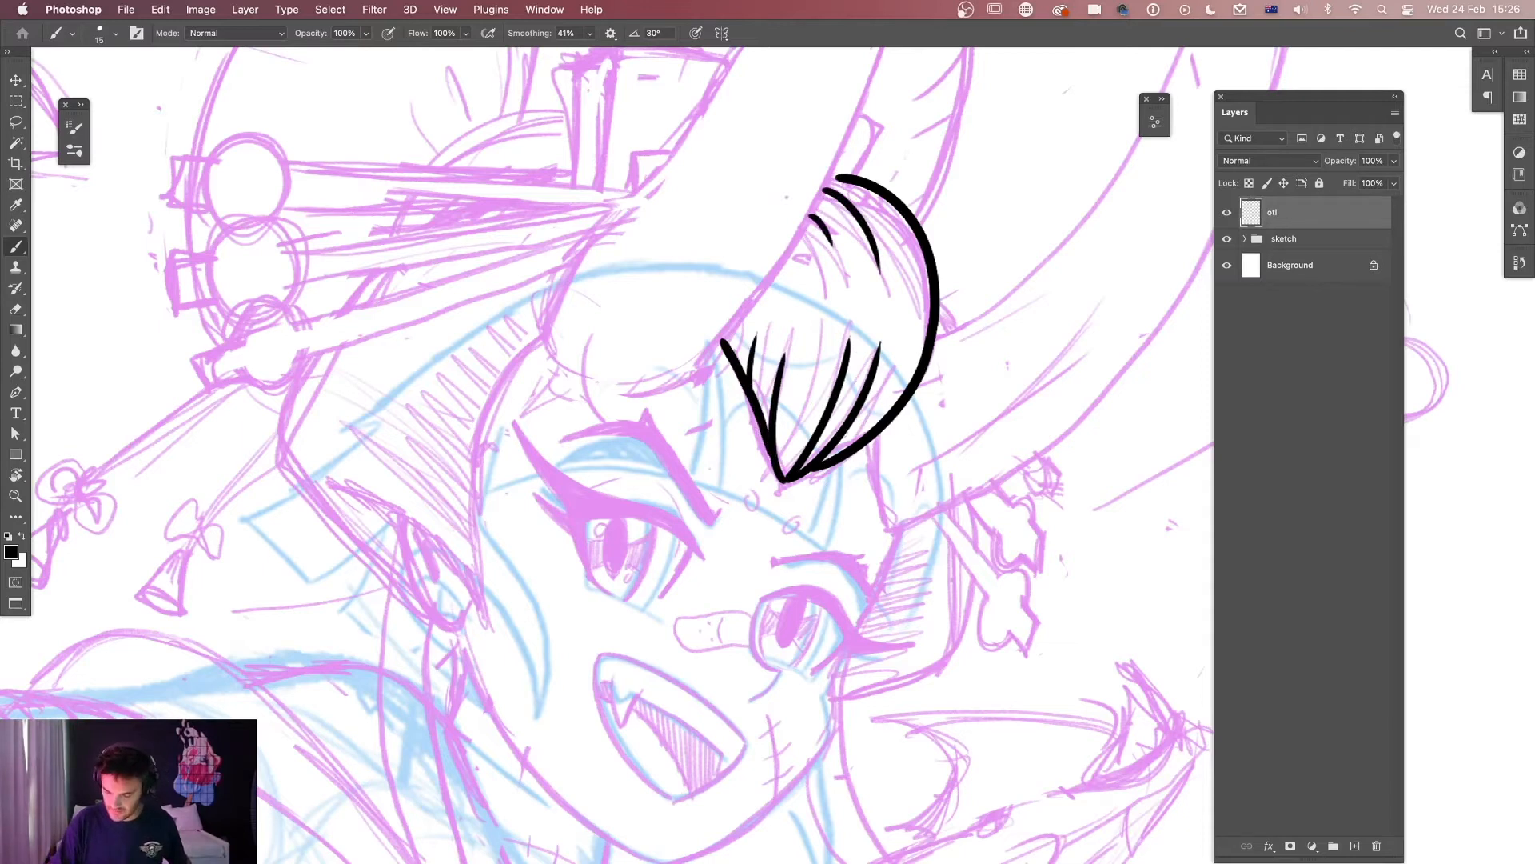
Ink the small hair edge behind the front lock and the complete outline of the far horn.
{"action": "mouse_move", "coordinate": [973, 470]}
{"action": "left_mouse_down"}
{"action": "mouse_move", "coordinate": [1003, 640]}
{"action": "mouse_move", "coordinate": [870, 590]}
{"action": "left_mouse_up"}
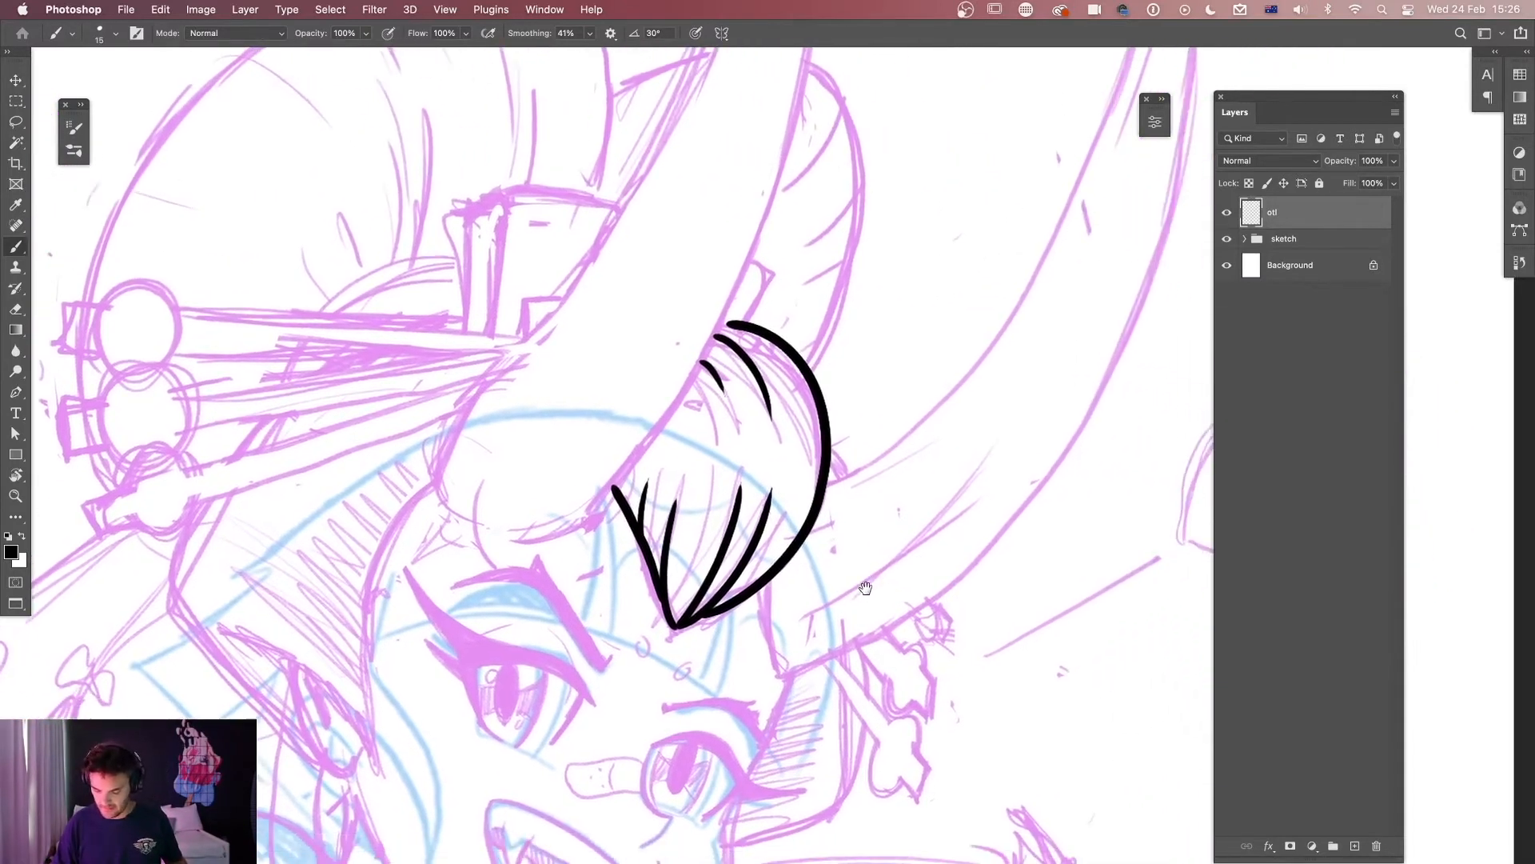
{"action": "left_click_drag", "start_coordinate": [828, 436], "coordinate": [854, 473]}
{"action": "mouse_move", "coordinate": [958, 531]}
{"action": "left_mouse_down"}
{"action": "mouse_move", "coordinate": [814, 700]}
{"action": "mouse_move", "coordinate": [904, 607]}
{"action": "mouse_move", "coordinate": [898, 544]}
{"action": "mouse_move", "coordinate": [862, 551]}
{"action": "left_mouse_up"}
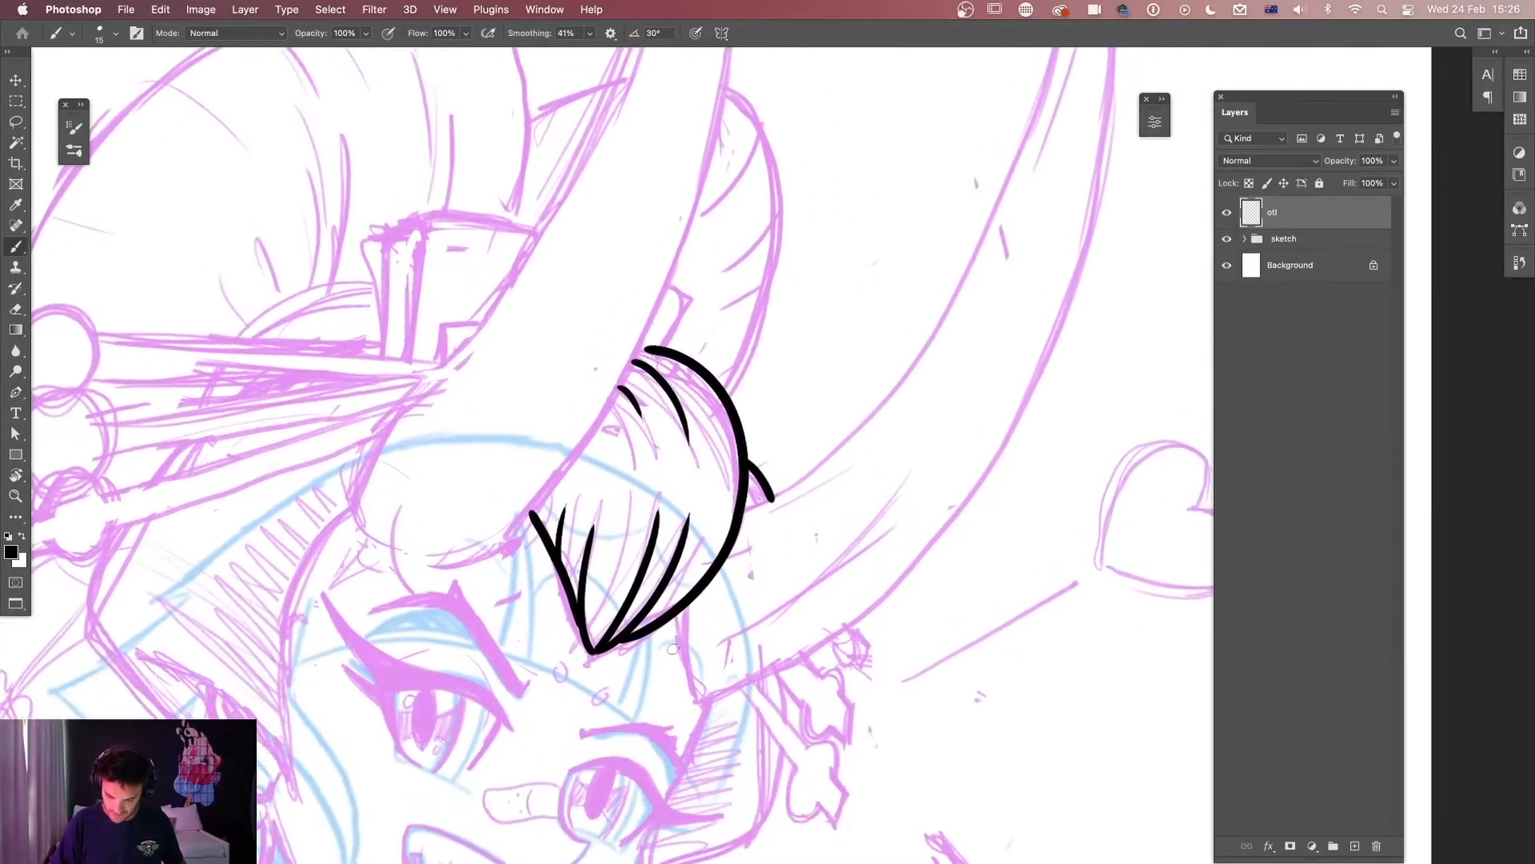
{"action": "mouse_move", "coordinate": [677, 612]}
{"action": "left_mouse_down"}
{"action": "mouse_move", "coordinate": [697, 690]}
{"action": "mouse_move", "coordinate": [832, 624]}
{"action": "mouse_move", "coordinate": [1009, 442]}
{"action": "mouse_move", "coordinate": [1117, 156]}
{"action": "left_mouse_up"}
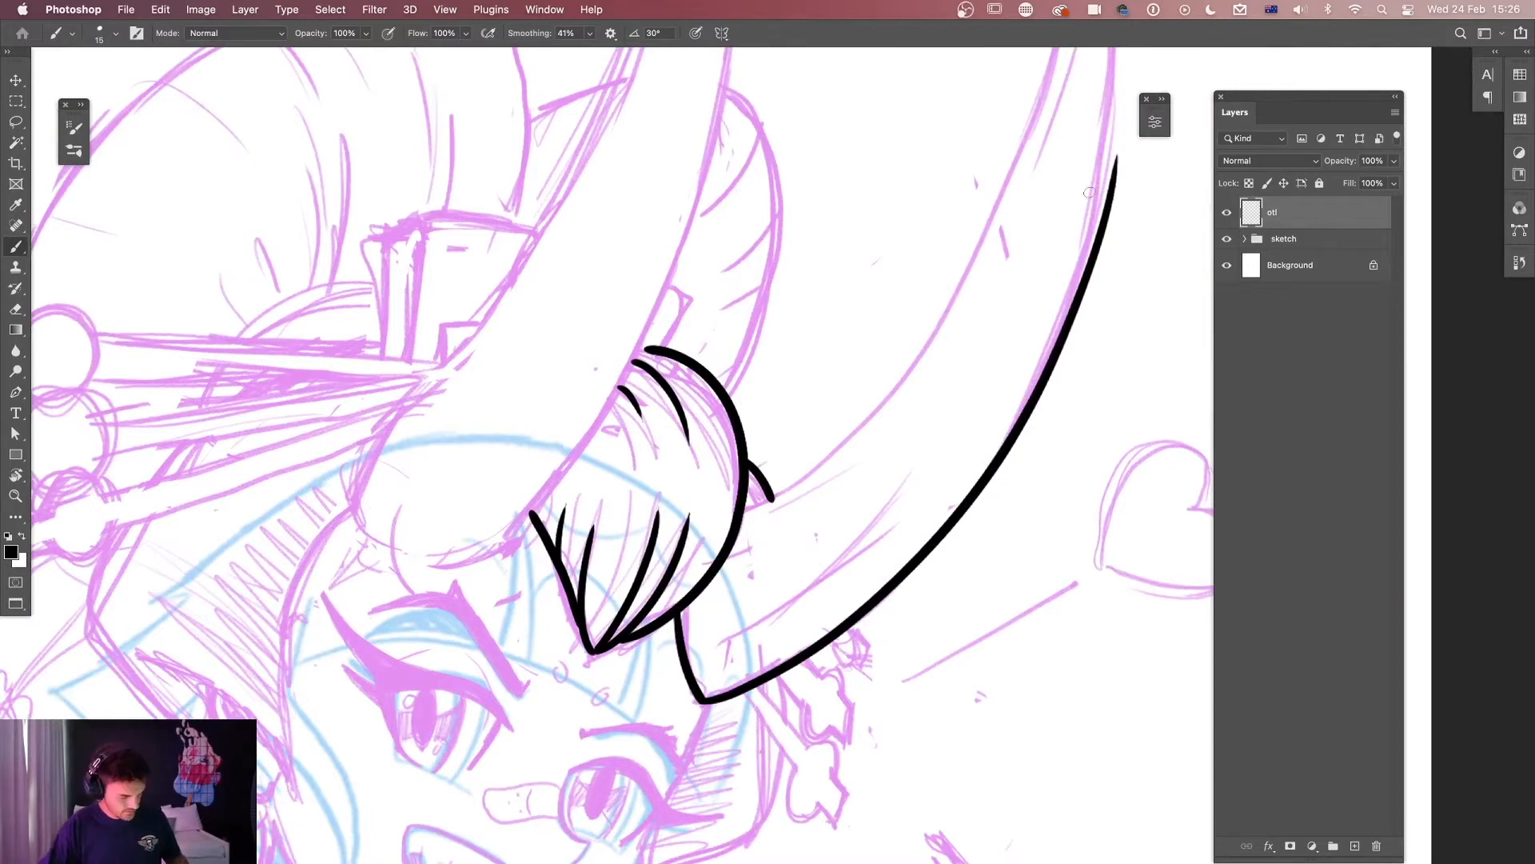
{"action": "key", "text": "super+z"}
{"action": "key", "text": "super+minus"}
{"action": "mouse_move", "coordinate": [986, 545]}
{"action": "left_mouse_down"}
{"action": "mouse_move", "coordinate": [901, 623]}
{"action": "mouse_move", "coordinate": [926, 525]}
{"action": "left_mouse_up"}
{"action": "mouse_move", "coordinate": [754, 516]}
{"action": "left_mouse_down"}
{"action": "mouse_move", "coordinate": [803, 482]}
{"action": "mouse_move", "coordinate": [876, 369]}
{"action": "mouse_move", "coordinate": [926, 205]}
{"action": "mouse_move", "coordinate": [932, 352]}
{"action": "mouse_move", "coordinate": [900, 461]}
{"action": "mouse_move", "coordinate": [816, 562]}
{"action": "mouse_move", "coordinate": [757, 601]}
{"action": "left_mouse_up"}
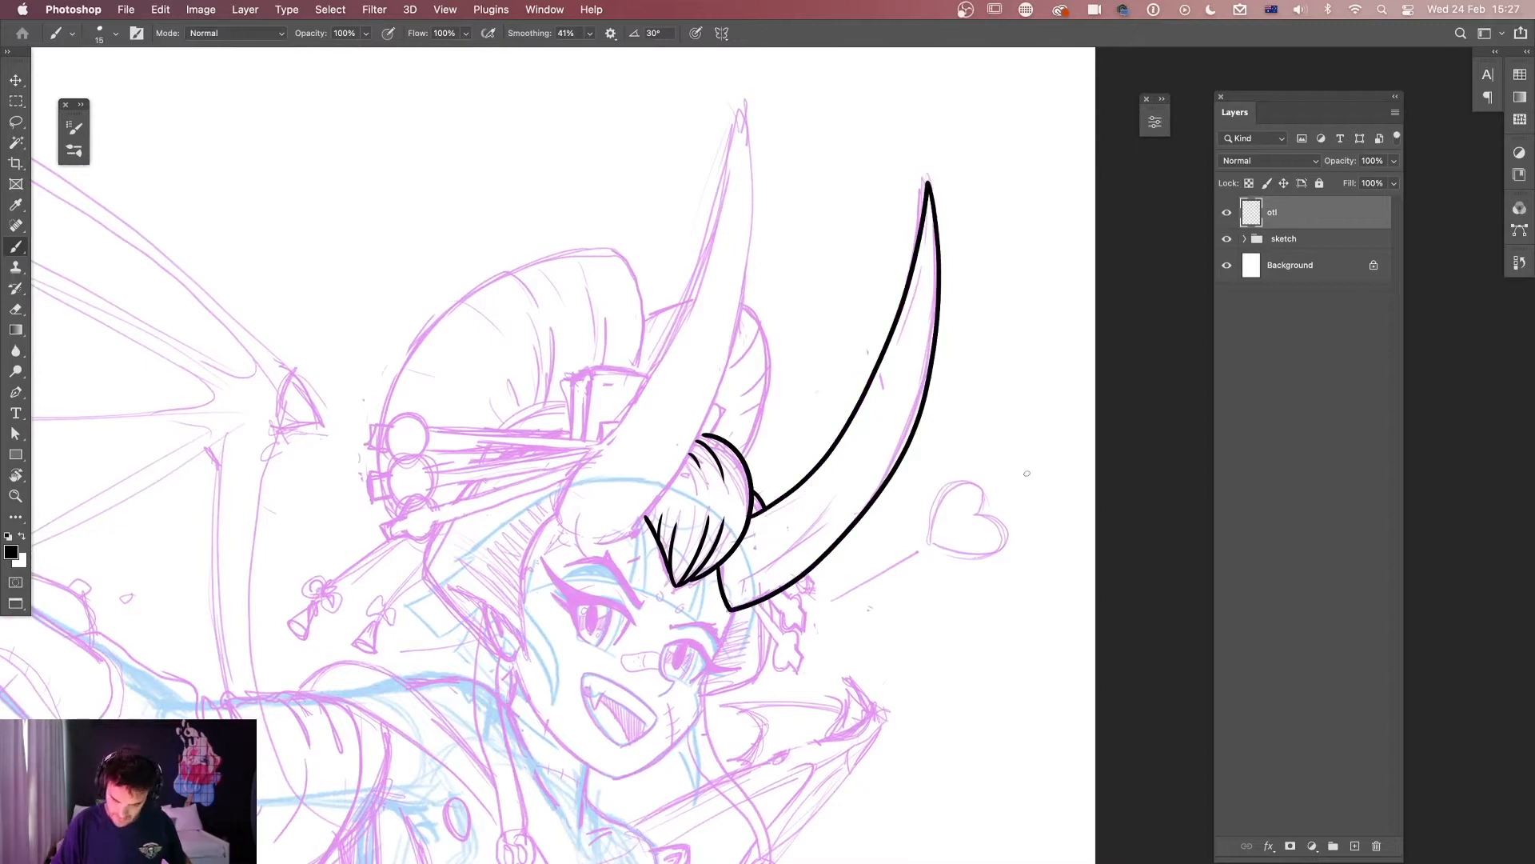
Add thin tapered texture lines and a small cross-shaped nick inside the far horn.
{"action": "mouse_move", "coordinate": [736, 583]}
{"action": "left_mouse_down"}
{"action": "mouse_move", "coordinate": [826, 520]}
{"action": "mouse_move", "coordinate": [842, 485]}
{"action": "left_mouse_up"}
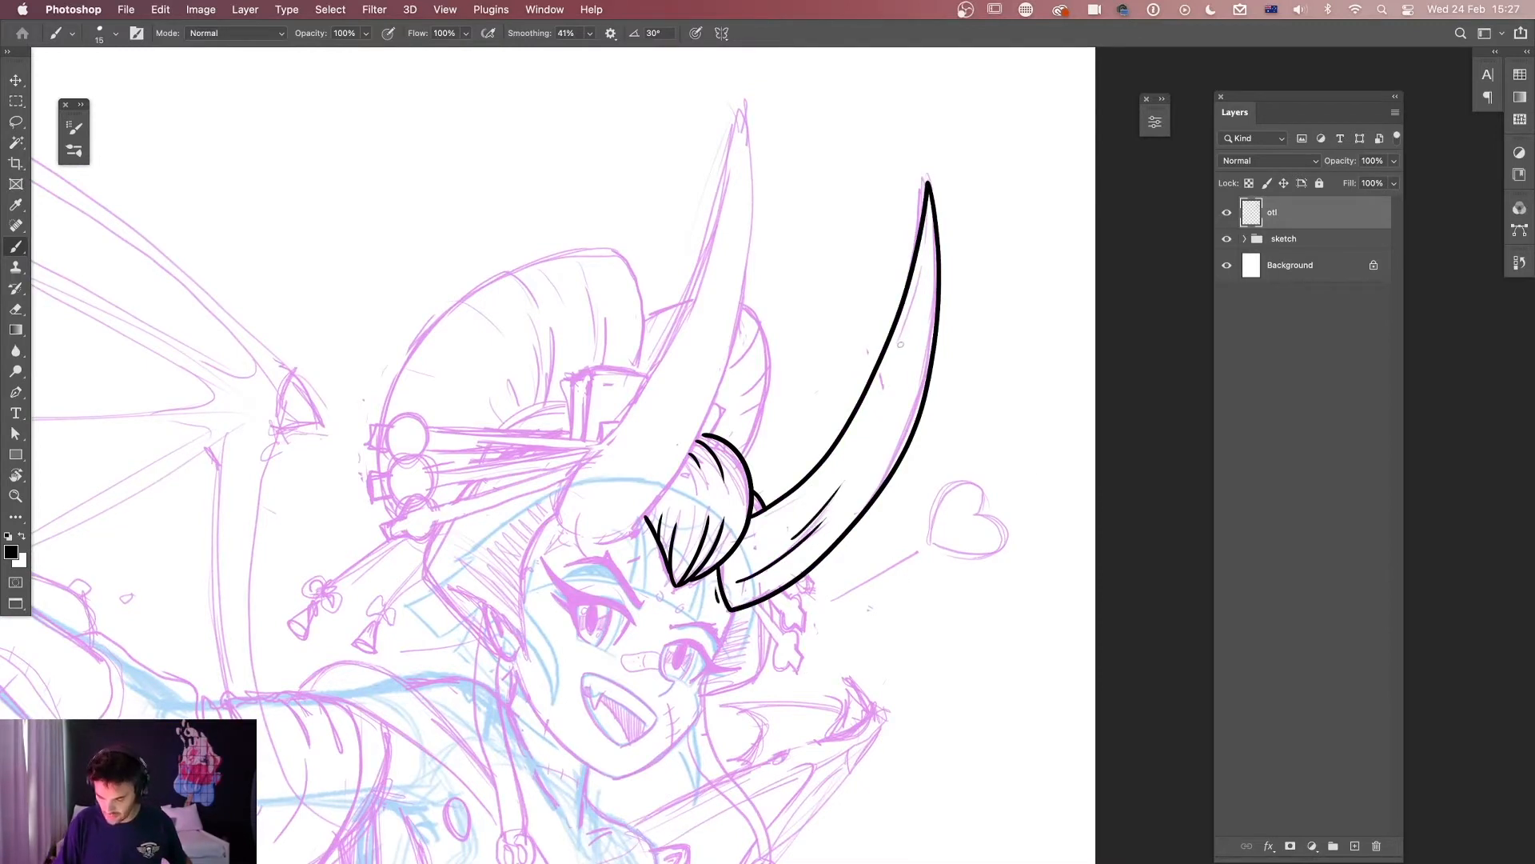
{"action": "left_click_drag", "start_coordinate": [913, 398], "coordinate": [848, 498]}
{"action": "left_click_drag", "start_coordinate": [883, 405], "coordinate": [877, 432]}
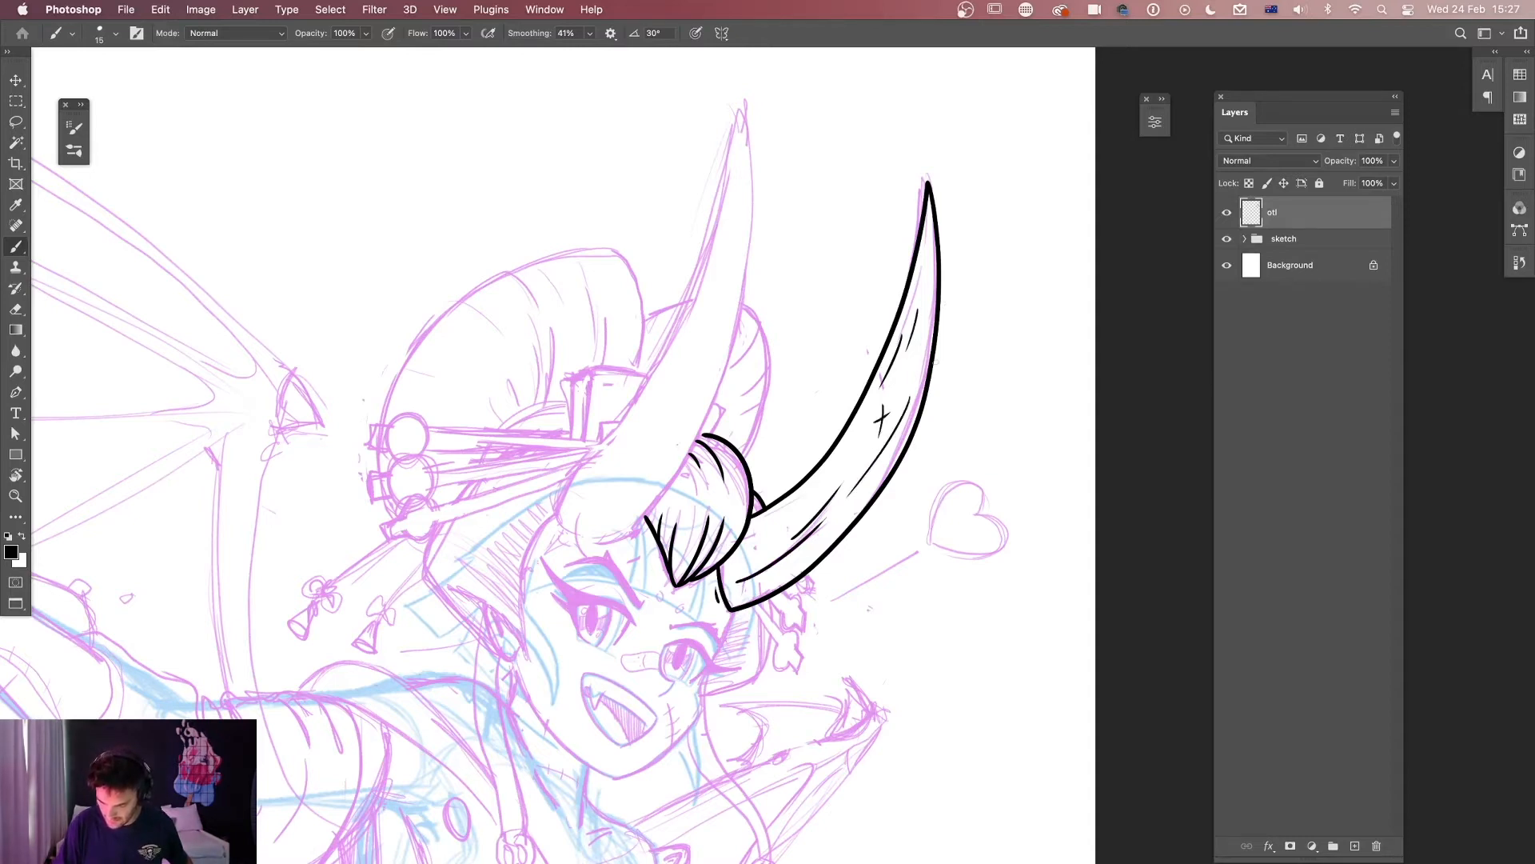
{"action": "left_click_drag", "start_coordinate": [922, 299], "coordinate": [916, 324]}
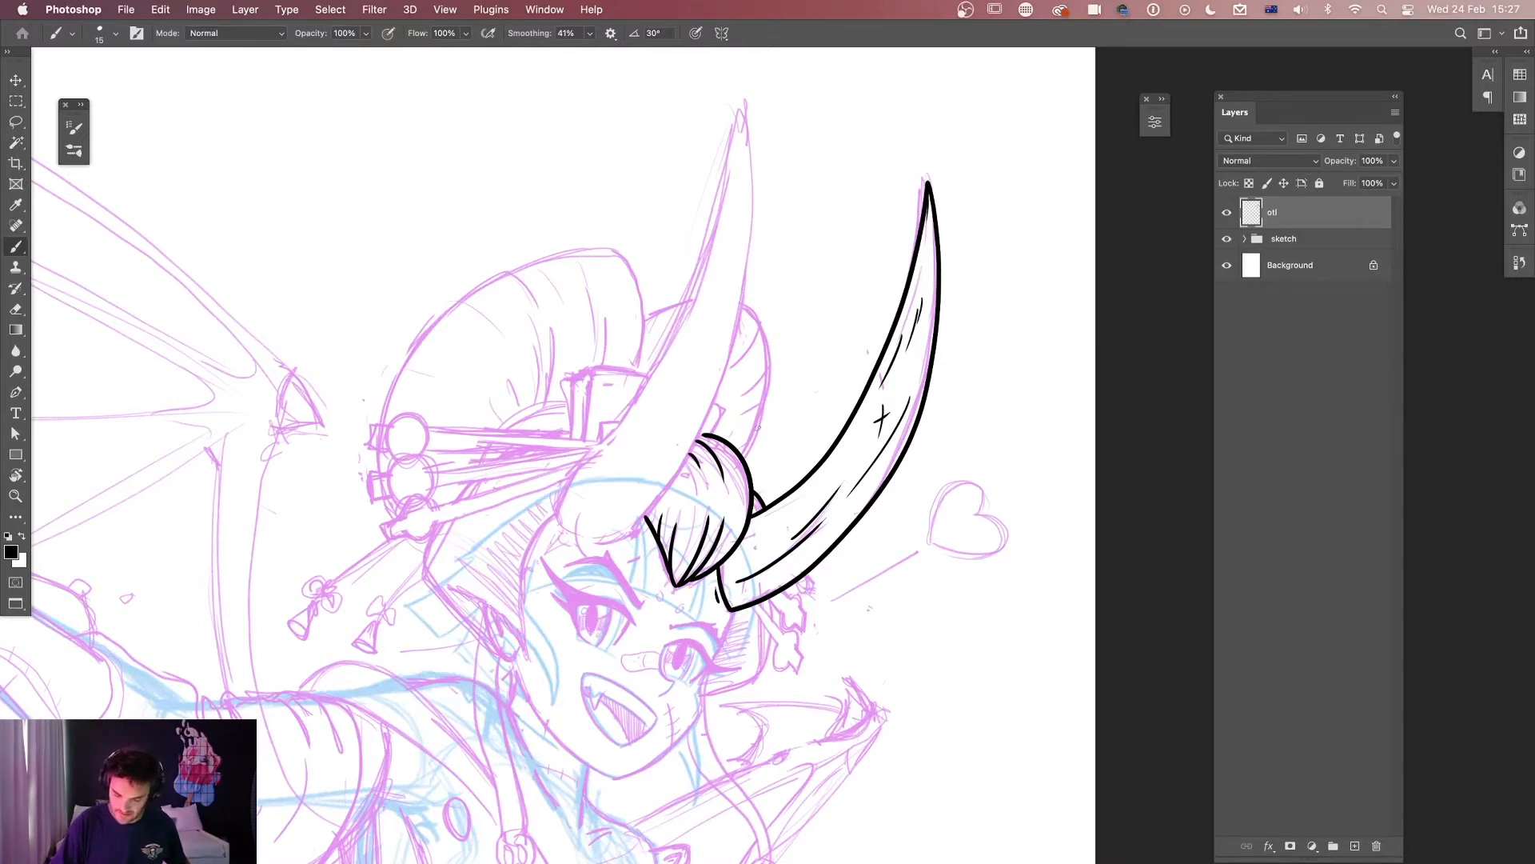
Draw branching tapered test strokes in the empty space between the horns, and remove them with a Lasso selection.
{"action": "scroll", "coordinate": [792, 367], "scroll_direction": "up", "scroll_amount": 6}
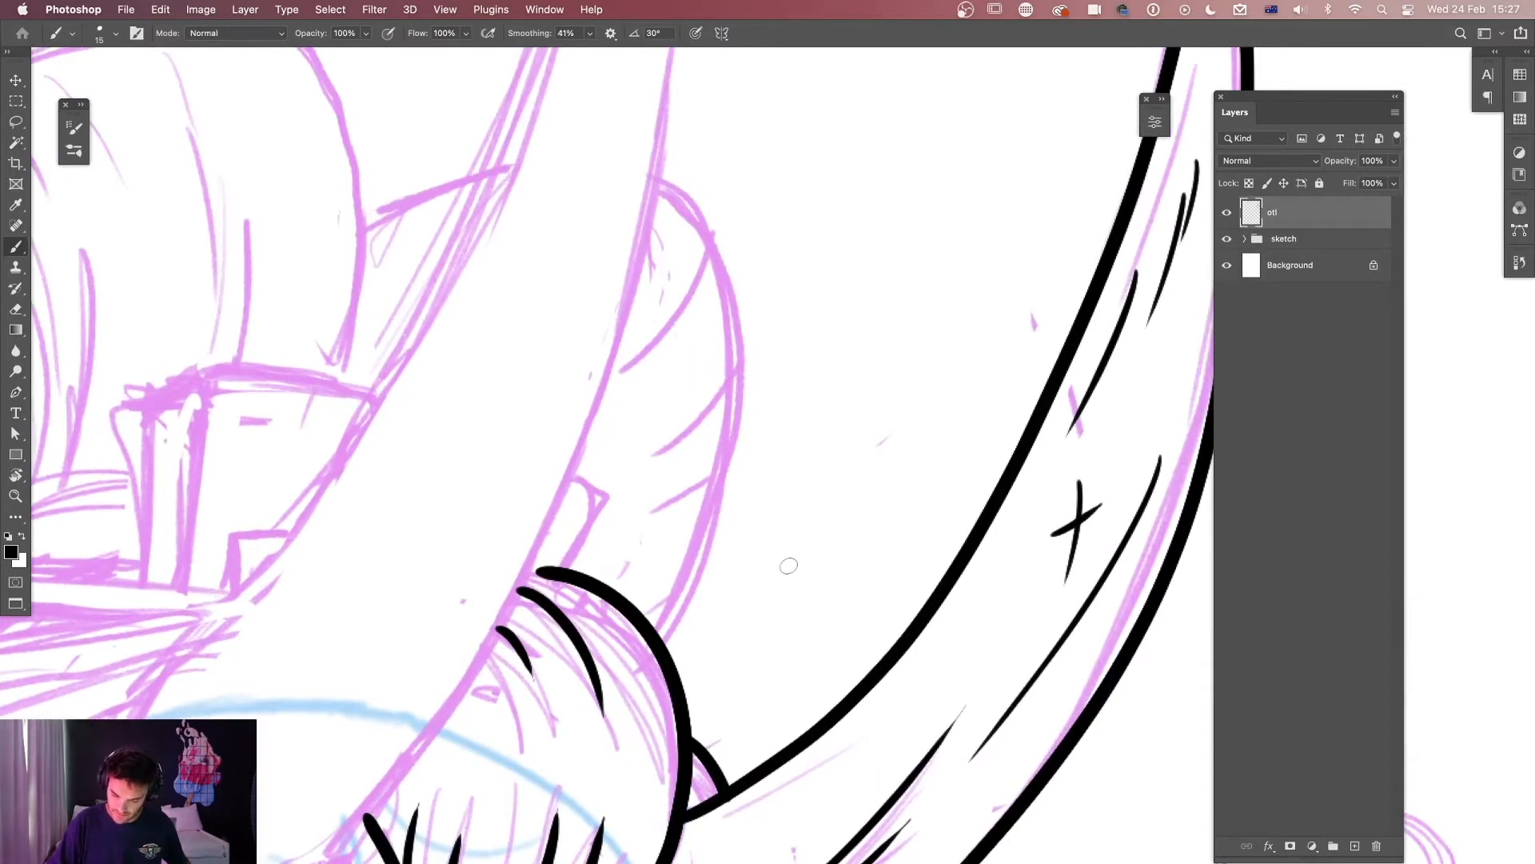
{"action": "left_click_drag", "start_coordinate": [796, 548], "coordinate": [818, 404]}
{"action": "left_click_drag", "start_coordinate": [797, 519], "coordinate": [818, 404]}
{"action": "mouse_move", "coordinate": [799, 471]}
{"action": "left_mouse_down"}
{"action": "mouse_move", "coordinate": [839, 372]}
{"action": "mouse_move", "coordinate": [907, 286]}
{"action": "mouse_move", "coordinate": [932, 162]}
{"action": "mouse_move", "coordinate": [868, 377]}
{"action": "left_mouse_up"}
{"action": "mouse_move", "coordinate": [887, 314]}
{"action": "left_mouse_down"}
{"action": "mouse_move", "coordinate": [851, 518]}
{"action": "mouse_move", "coordinate": [876, 597]}
{"action": "left_mouse_up"}
{"action": "left_click_drag", "start_coordinate": [868, 411], "coordinate": [875, 540]}
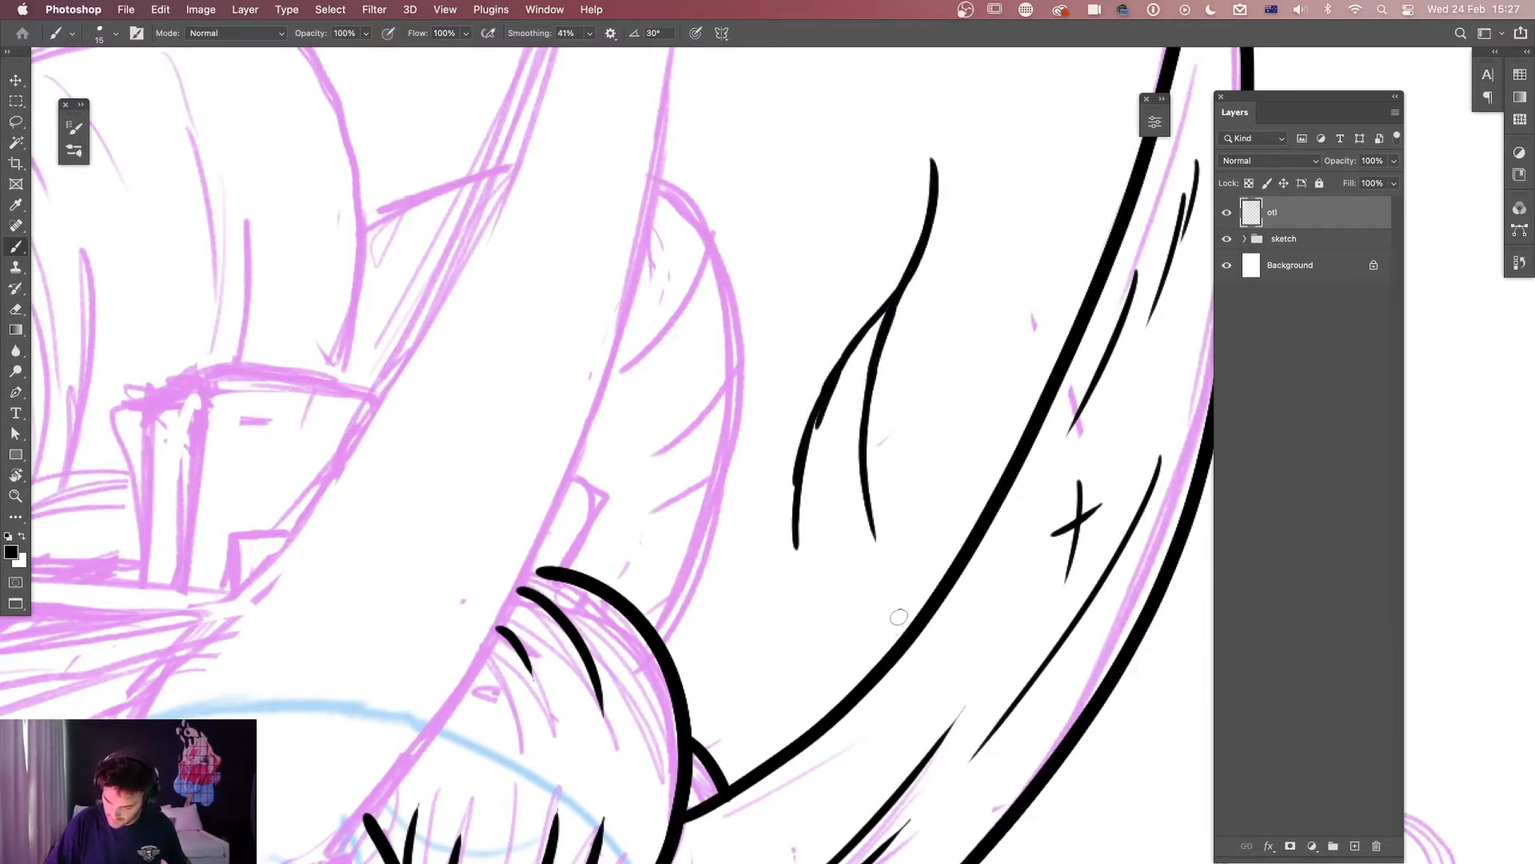
{"action": "key", "text": "l"}
{"action": "mouse_move", "coordinate": [963, 420]}
{"action": "left_mouse_down"}
{"action": "mouse_move", "coordinate": [871, 147]}
{"action": "mouse_move", "coordinate": [959, 473]}
{"action": "left_mouse_up"}
{"action": "key", "text": "Delete"}
{"action": "key", "text": "super+d"}
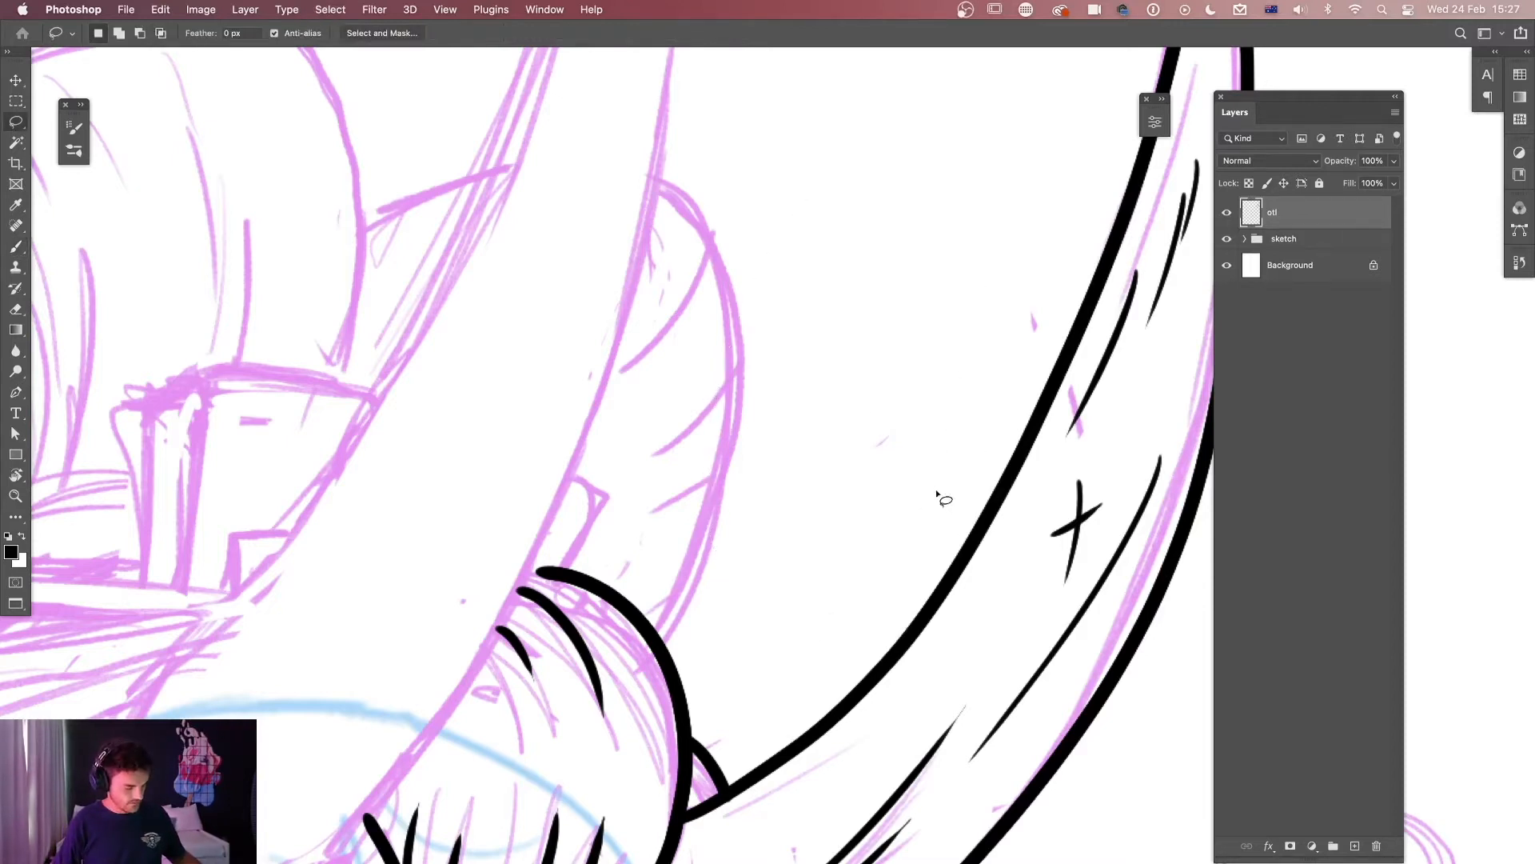
Ink both curved edges of the near horn from its rounded base to the tip.
{"action": "key", "text": "b"}
{"action": "key", "text": "super+minus"}
{"action": "mouse_move", "coordinate": [852, 555]}
{"action": "left_mouse_down"}
{"action": "mouse_move", "coordinate": [977, 667]}
{"action": "mouse_move", "coordinate": [940, 477]}
{"action": "left_mouse_up"}
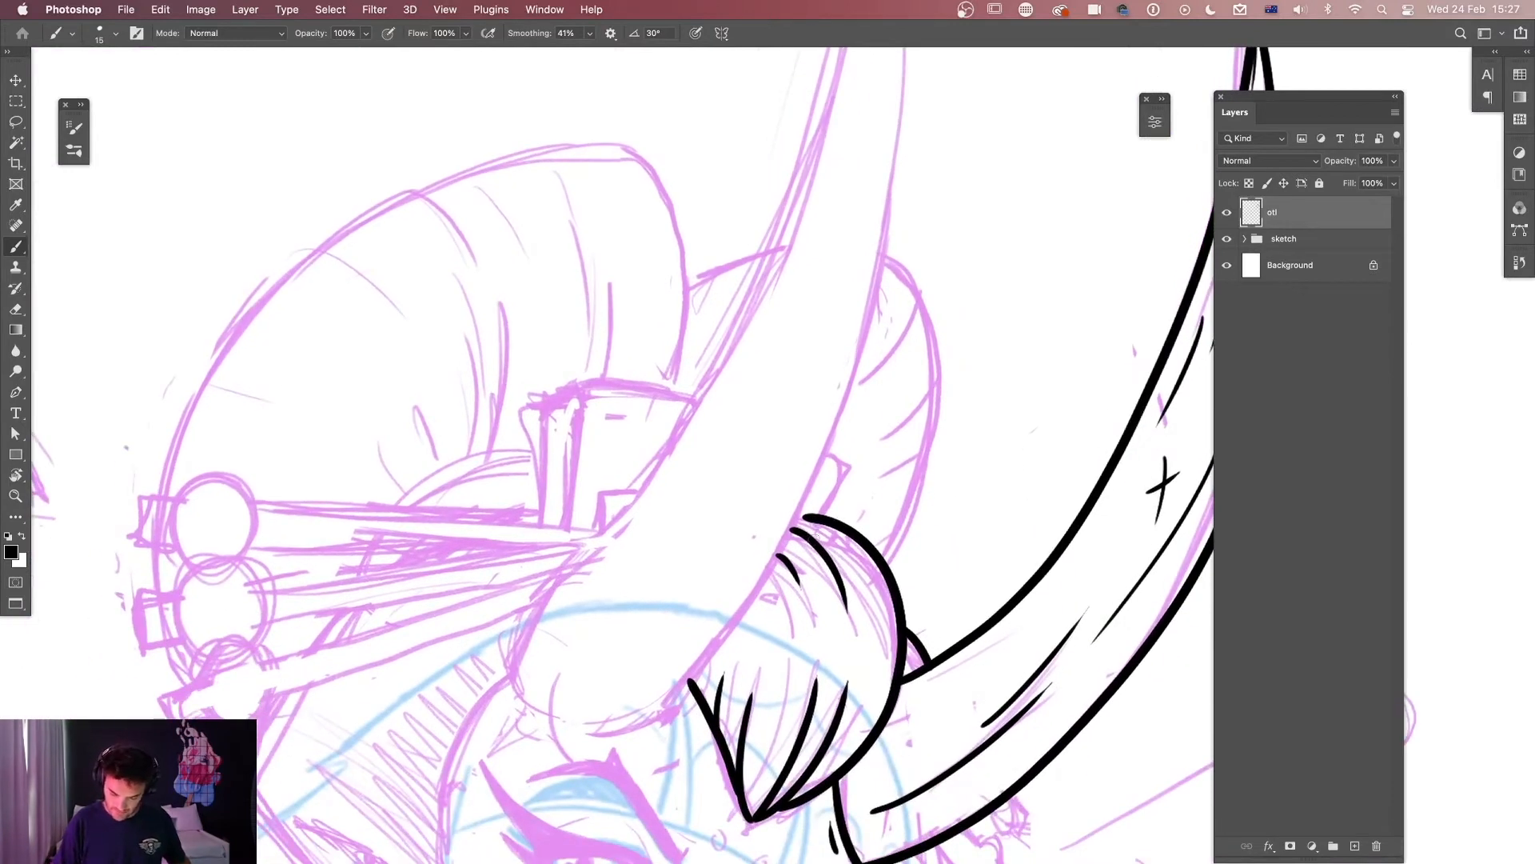
{"action": "key", "text": "super+minus"}
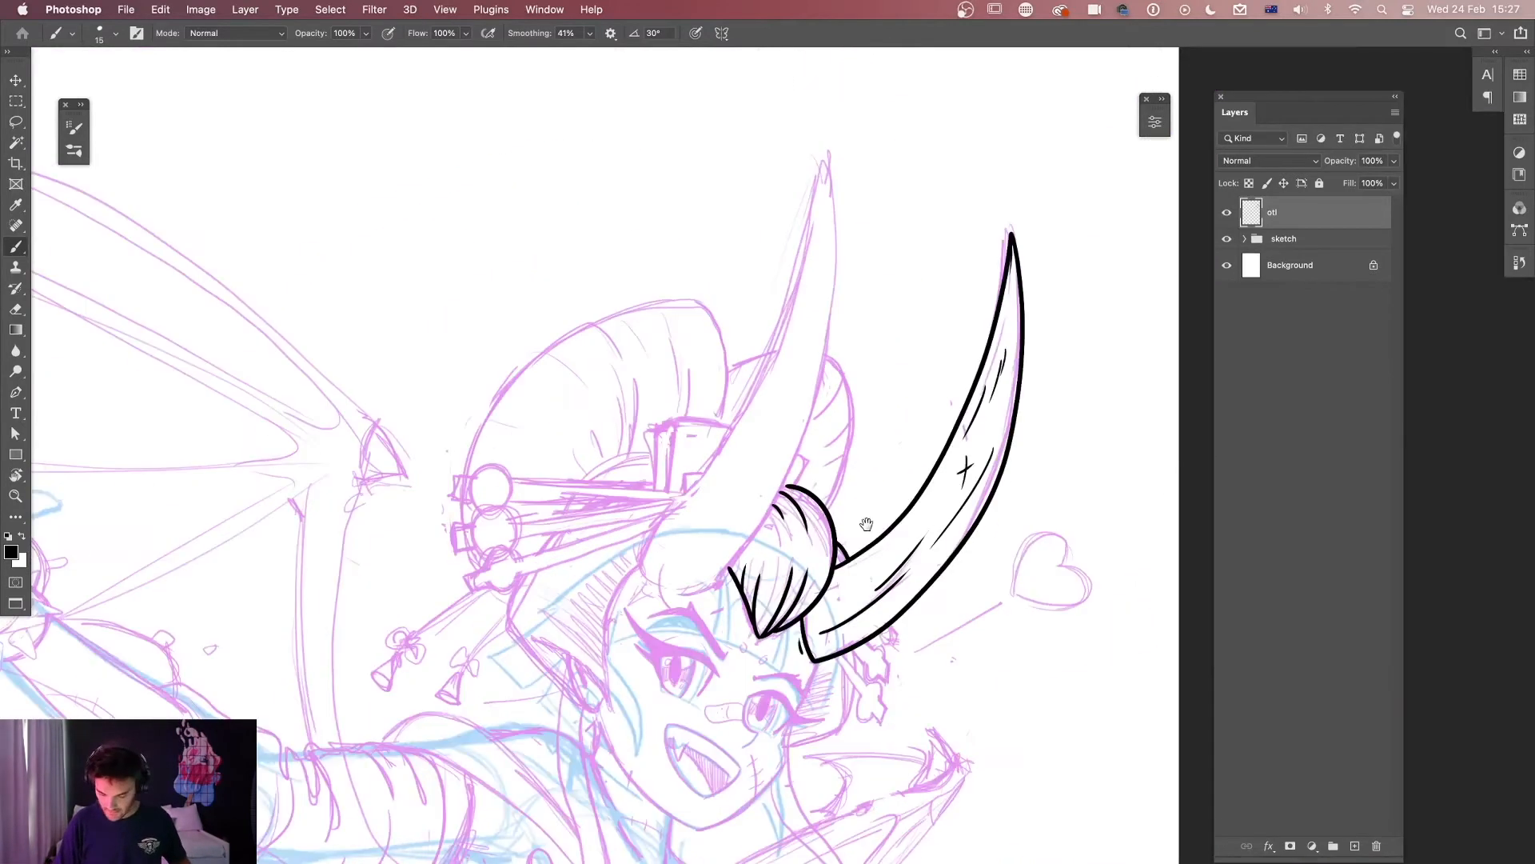
{"action": "left_click_drag", "start_coordinate": [866, 524], "coordinate": [868, 556]}
{"action": "mouse_move", "coordinate": [676, 620]}
{"action": "left_mouse_down"}
{"action": "mouse_move", "coordinate": [762, 557]}
{"action": "mouse_move", "coordinate": [806, 472]}
{"action": "mouse_move", "coordinate": [834, 345]}
{"action": "mouse_move", "coordinate": [832, 189]}
{"action": "left_mouse_up"}
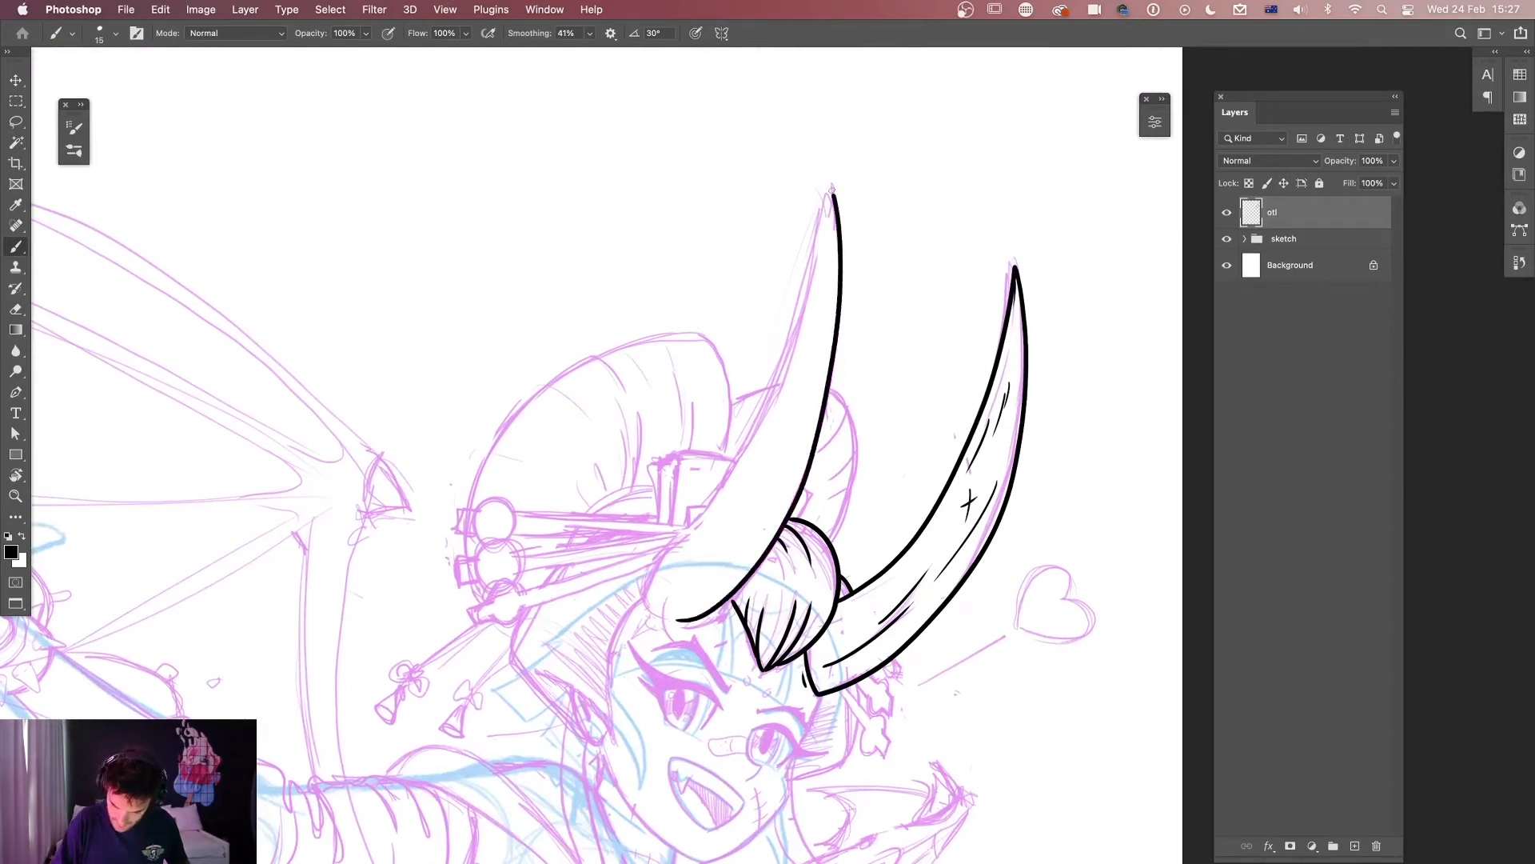
{"action": "mouse_move", "coordinate": [654, 616]}
{"action": "left_mouse_down"}
{"action": "mouse_move", "coordinate": [795, 348]}
{"action": "mouse_move", "coordinate": [832, 193]}
{"action": "left_mouse_up"}
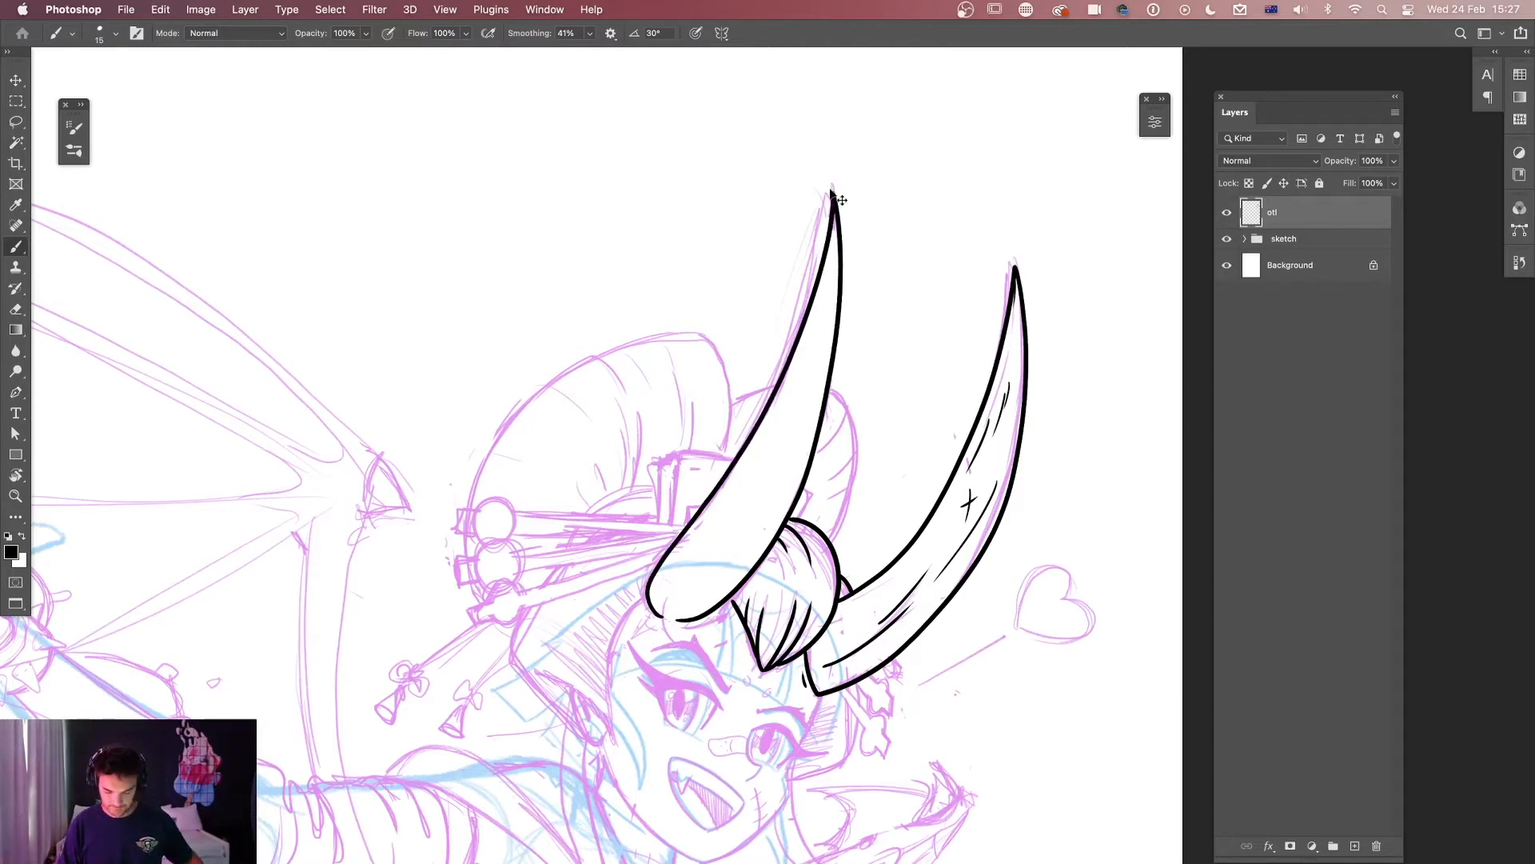
Check the near horn's base and overall shape, and undo both of its outline strokes.
{"action": "key", "text": "super+plus"}
{"action": "key", "text": "super+plus"}
{"action": "key", "text": "super+plus"}
{"action": "left_click_drag", "start_coordinate": [856, 669], "coordinate": [946, 322]}
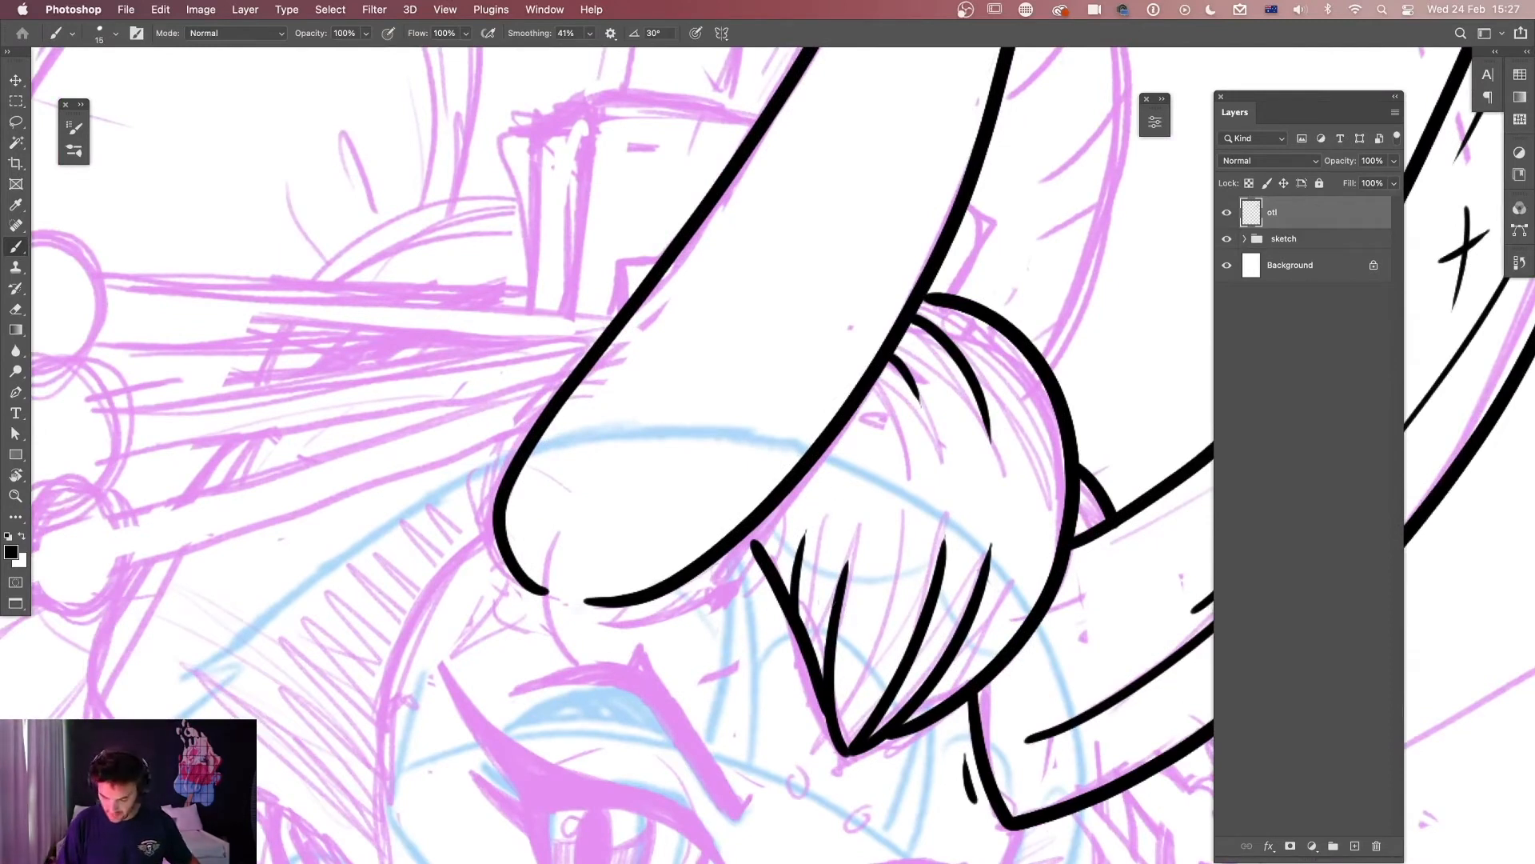
{"action": "key", "text": "super+minus"}
{"action": "key", "text": "super+minus"}
{"action": "key", "text": "super+minus"}
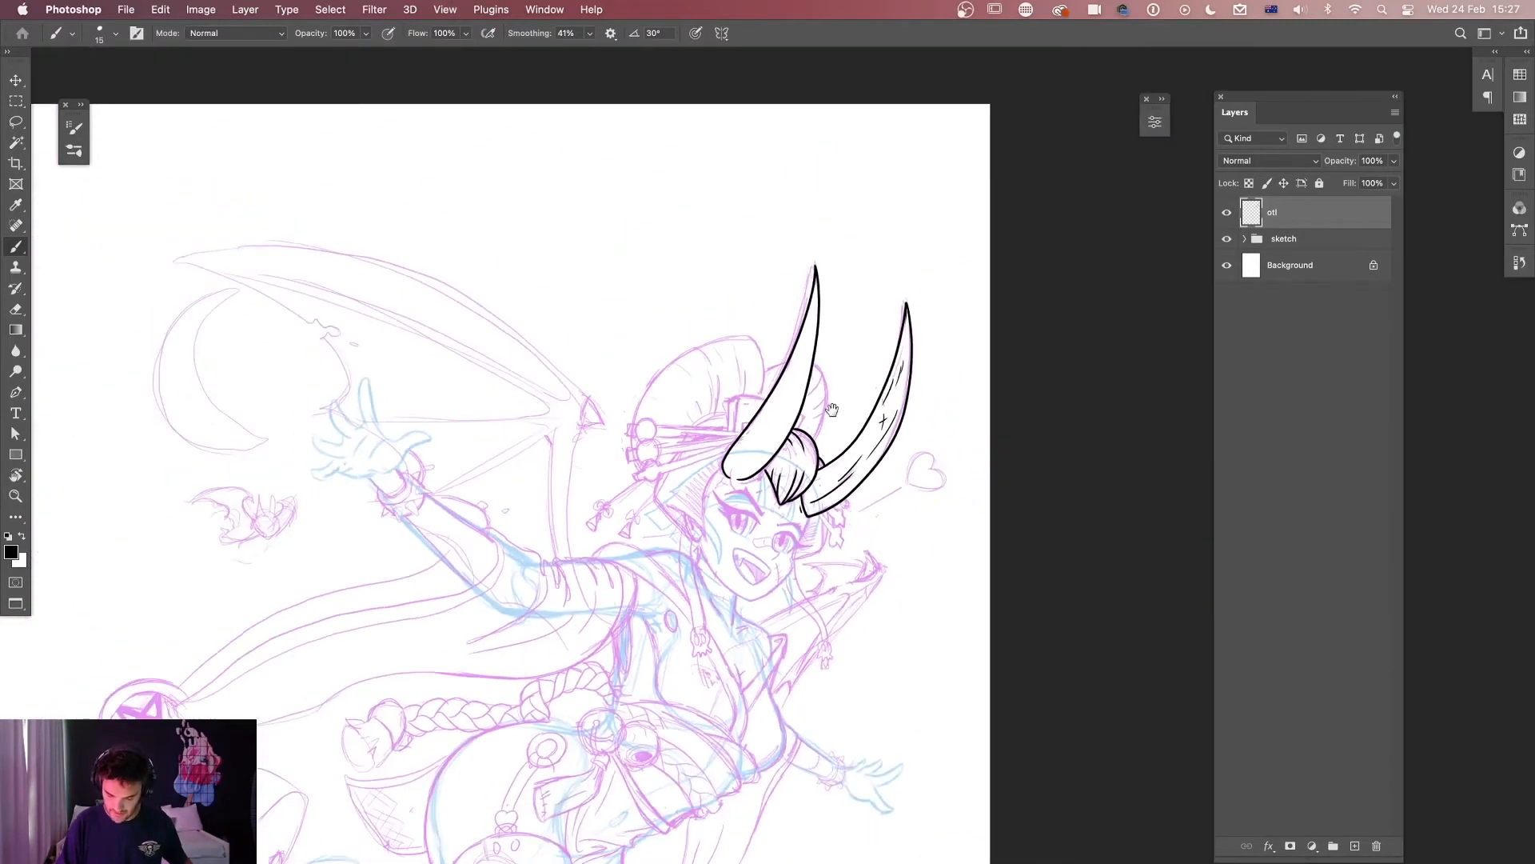
{"action": "scroll", "coordinate": [813, 497], "scroll_direction": "up", "scroll_amount": 2}
{"action": "key", "text": "super+z"}
{"action": "key", "text": "super+z"}
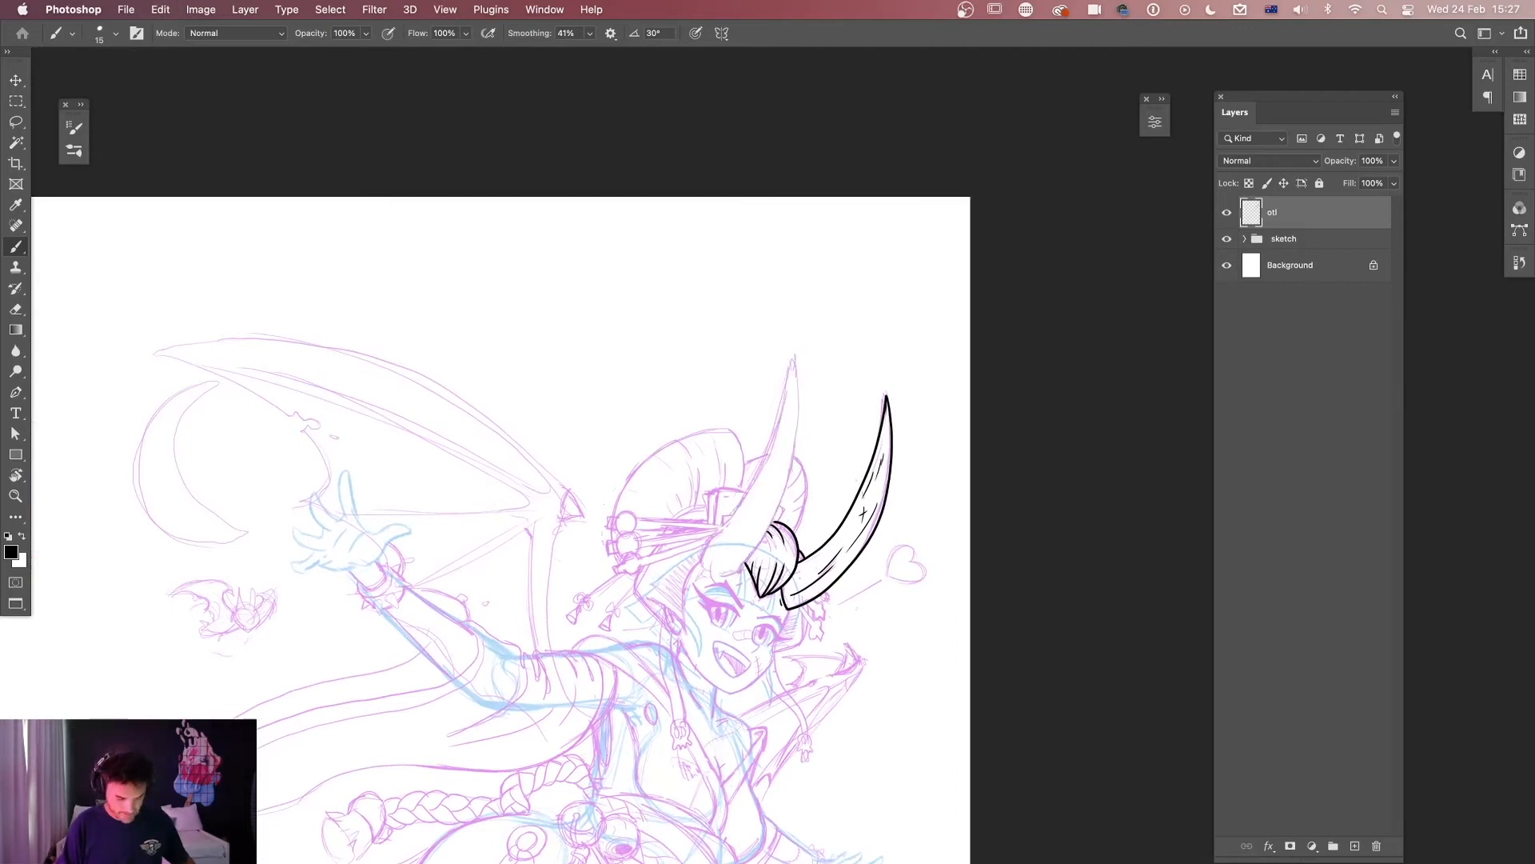
Ink the near horn's outline again, and add thin tapered texture lines inside it.
{"action": "key", "text": "super+equal"}
{"action": "key", "text": "super+equal"}
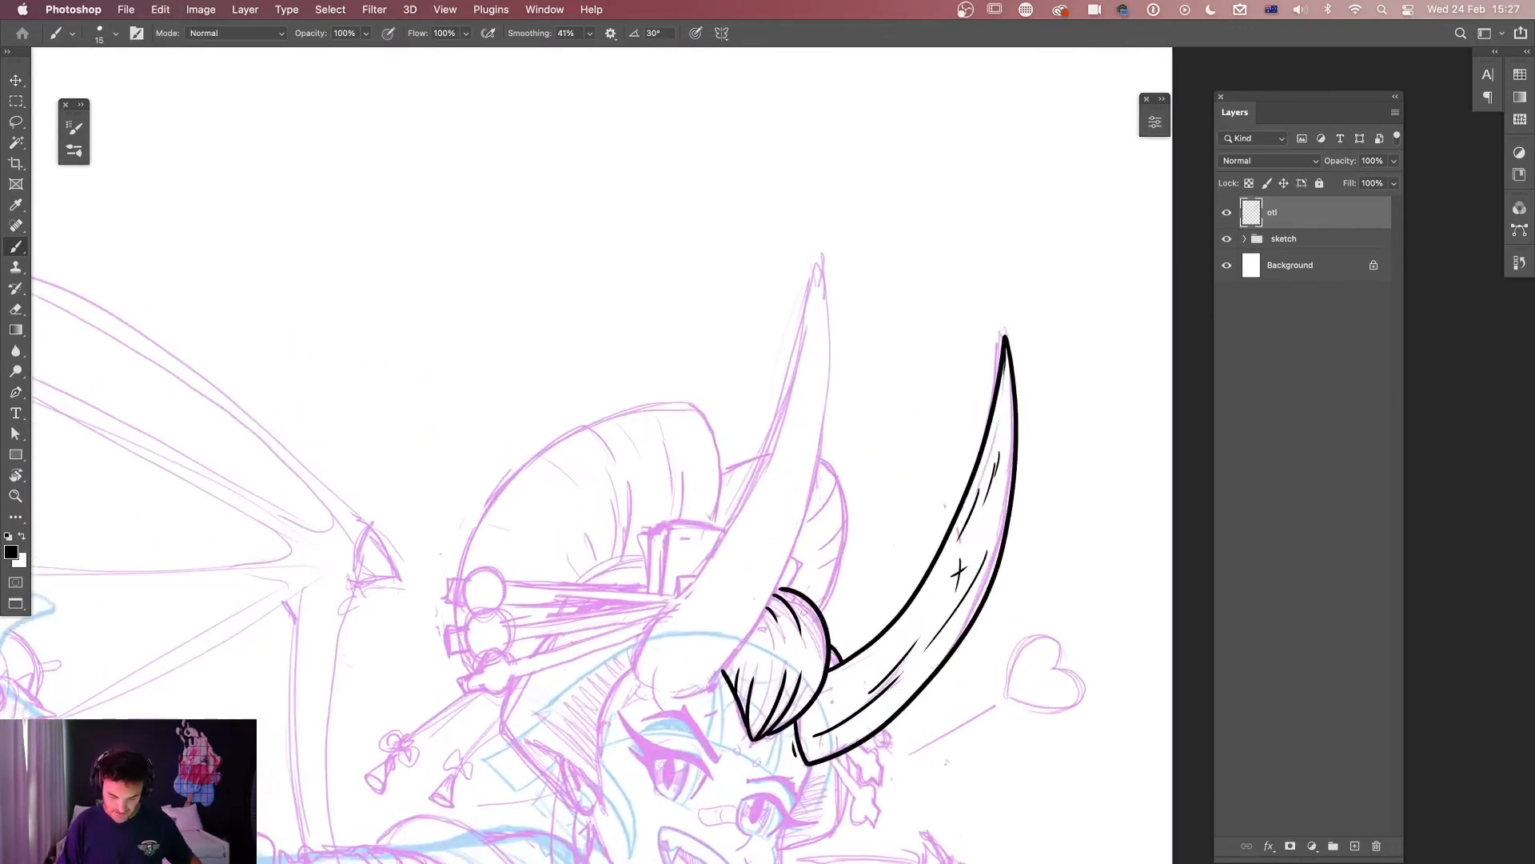
{"action": "left_click_drag", "start_coordinate": [805, 638], "coordinate": [848, 535]}
{"action": "mouse_move", "coordinate": [718, 592]}
{"action": "left_mouse_down"}
{"action": "mouse_move", "coordinate": [753, 582]}
{"action": "mouse_move", "coordinate": [821, 487]}
{"action": "mouse_move", "coordinate": [865, 307]}
{"action": "mouse_move", "coordinate": [867, 155]}
{"action": "left_mouse_up"}
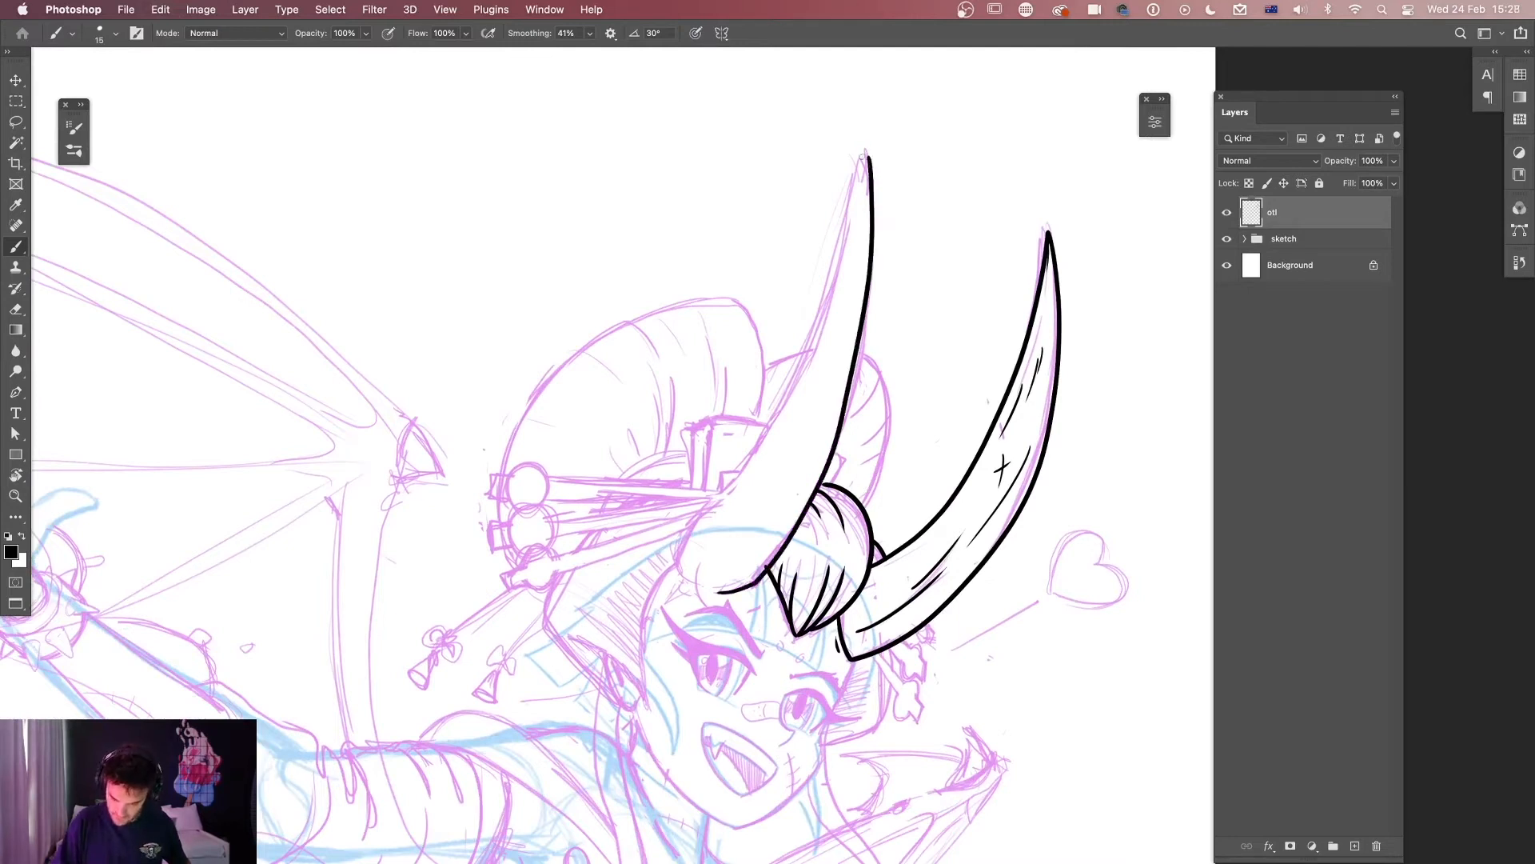
{"action": "key", "text": "super+z"}
{"action": "mouse_move", "coordinate": [715, 590]}
{"action": "left_mouse_down"}
{"action": "mouse_move", "coordinate": [763, 565]}
{"action": "mouse_move", "coordinate": [836, 428]}
{"action": "mouse_move", "coordinate": [870, 233]}
{"action": "mouse_move", "coordinate": [864, 152]}
{"action": "mouse_move", "coordinate": [798, 358]}
{"action": "mouse_move", "coordinate": [679, 552]}
{"action": "left_mouse_up"}
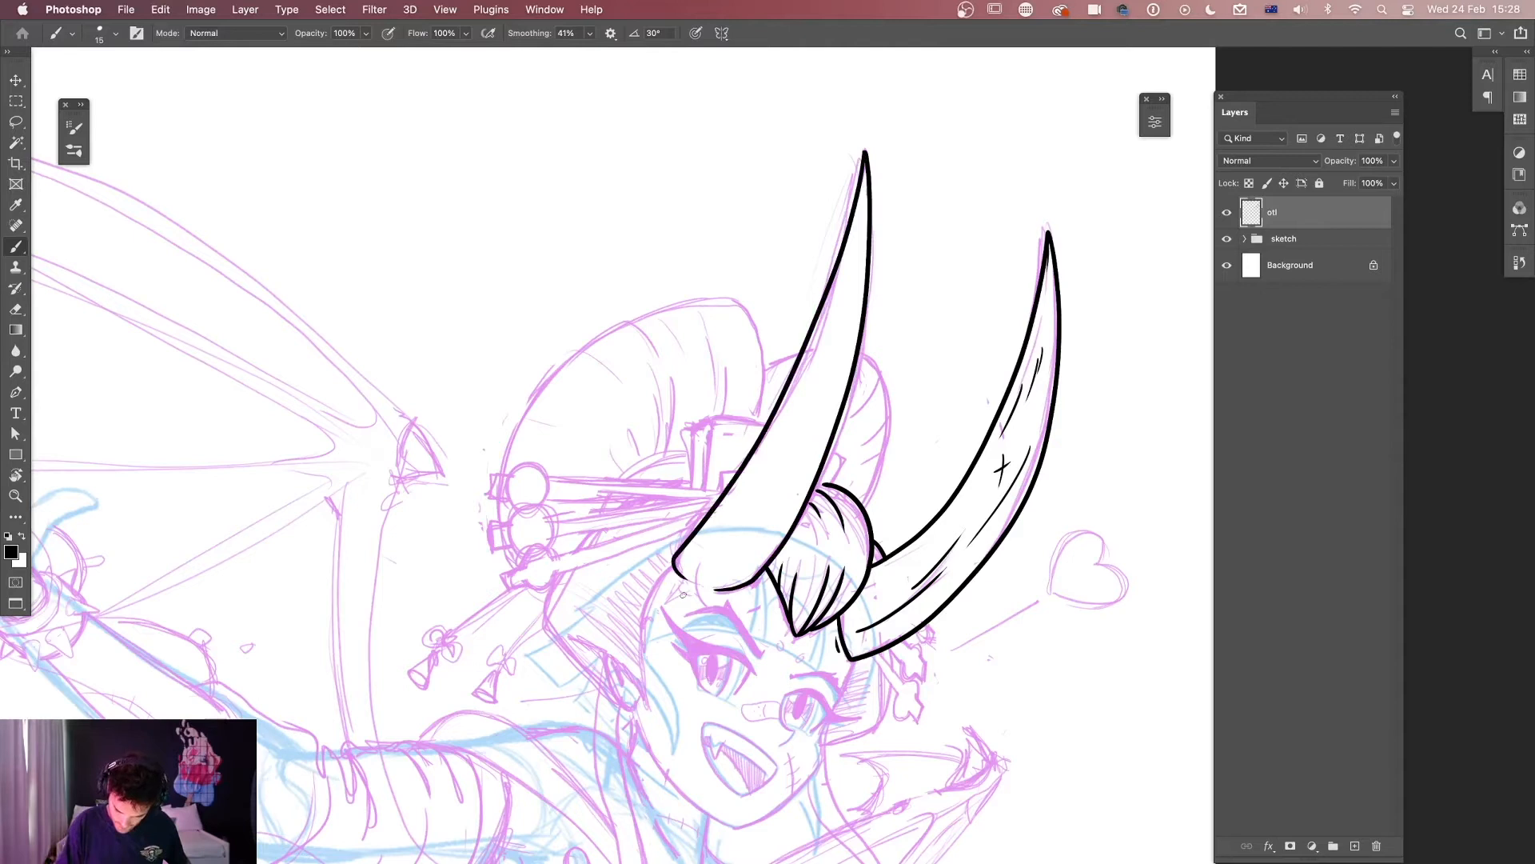
{"action": "mouse_move", "coordinate": [755, 553]}
{"action": "left_mouse_down"}
{"action": "mouse_move", "coordinate": [806, 461]}
{"action": "mouse_move", "coordinate": [817, 414]}
{"action": "mouse_move", "coordinate": [803, 383]}
{"action": "left_mouse_up"}
{"action": "left_click_drag", "start_coordinate": [861, 264], "coordinate": [847, 316]}
Ink the rounded loop behind the near horn, and undo the trial strokes for the hair lock beside the face.
{"action": "mouse_move", "coordinate": [864, 499]}
{"action": "left_mouse_down"}
{"action": "mouse_move", "coordinate": [888, 435]}
{"action": "mouse_move", "coordinate": [877, 361]}
{"action": "left_mouse_up"}
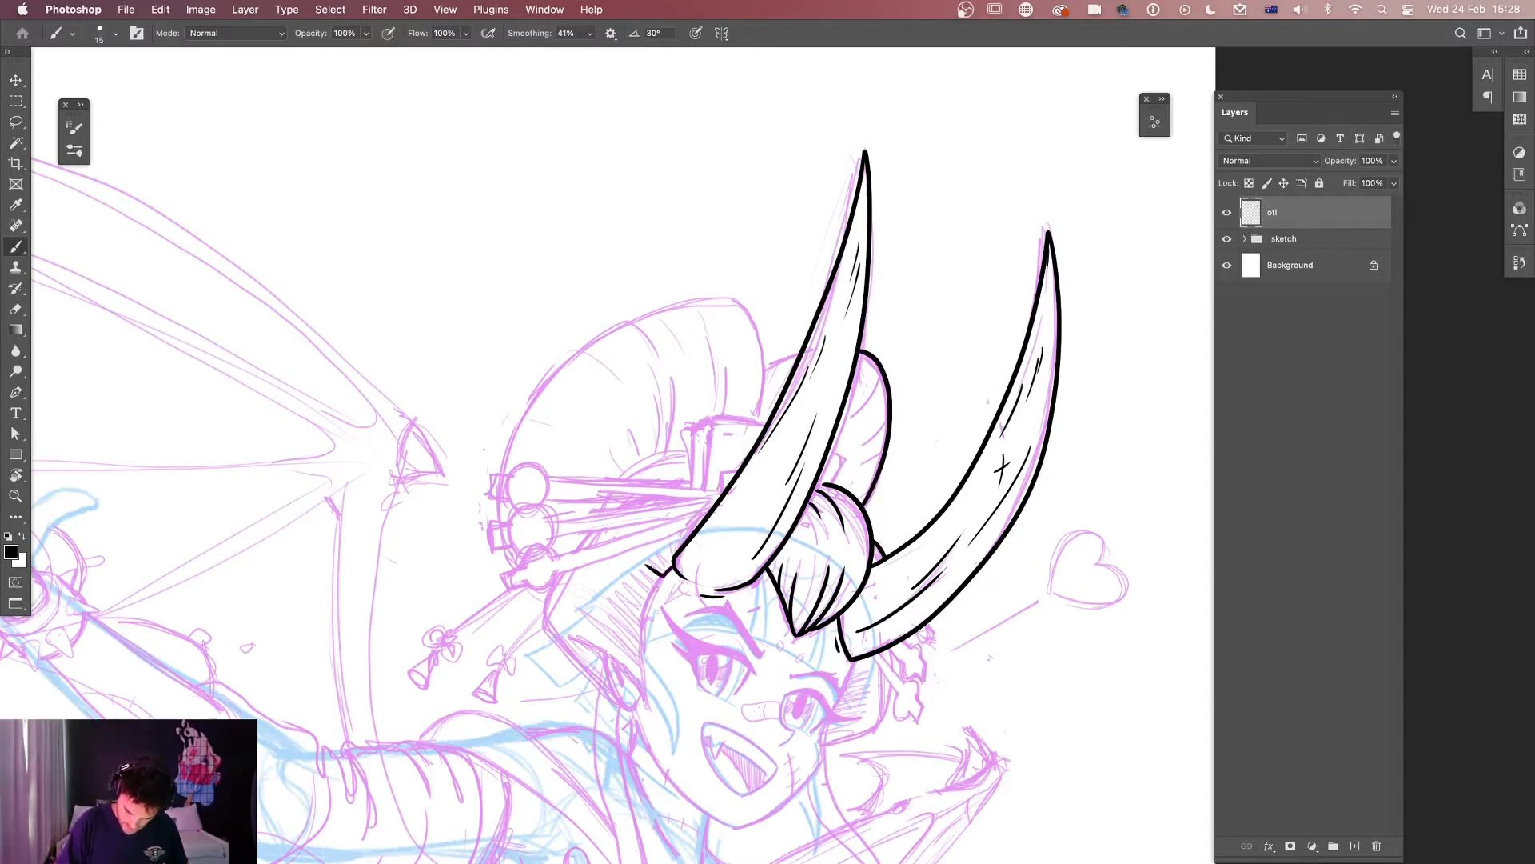
{"action": "mouse_move", "coordinate": [657, 577]}
{"action": "left_mouse_down"}
{"action": "mouse_move", "coordinate": [642, 727]}
{"action": "mouse_move", "coordinate": [640, 689]}
{"action": "mouse_move", "coordinate": [576, 638]}
{"action": "left_mouse_up"}
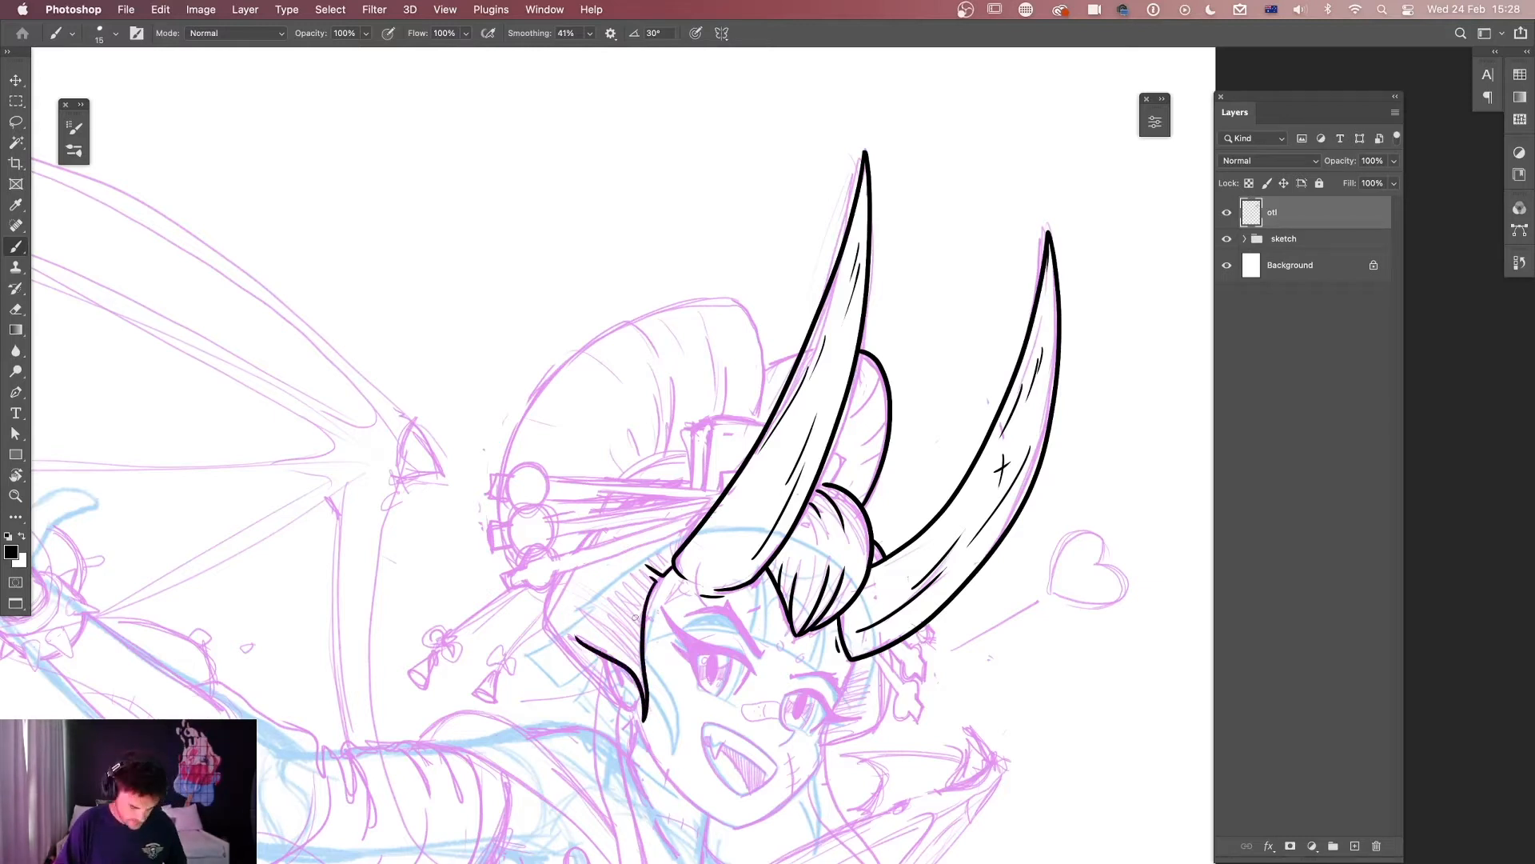
{"action": "key", "text": "super+z"}
{"action": "key", "text": "super+z"}
Ink the hairline from the near horn's base into a pointed lock beside the face, extending its outer edge to a thin taper.
{"action": "left_click_drag", "start_coordinate": [657, 581], "coordinate": [641, 662]}
{"action": "left_click_drag", "start_coordinate": [645, 716], "coordinate": [627, 665]}
{"action": "mouse_move", "coordinate": [802, 721]}
{"action": "left_mouse_down"}
{"action": "mouse_move", "coordinate": [890, 540]}
{"action": "mouse_move", "coordinate": [902, 466]}
{"action": "left_mouse_up"}
{"action": "key", "text": "super+z"}
{"action": "key", "text": "super+z"}
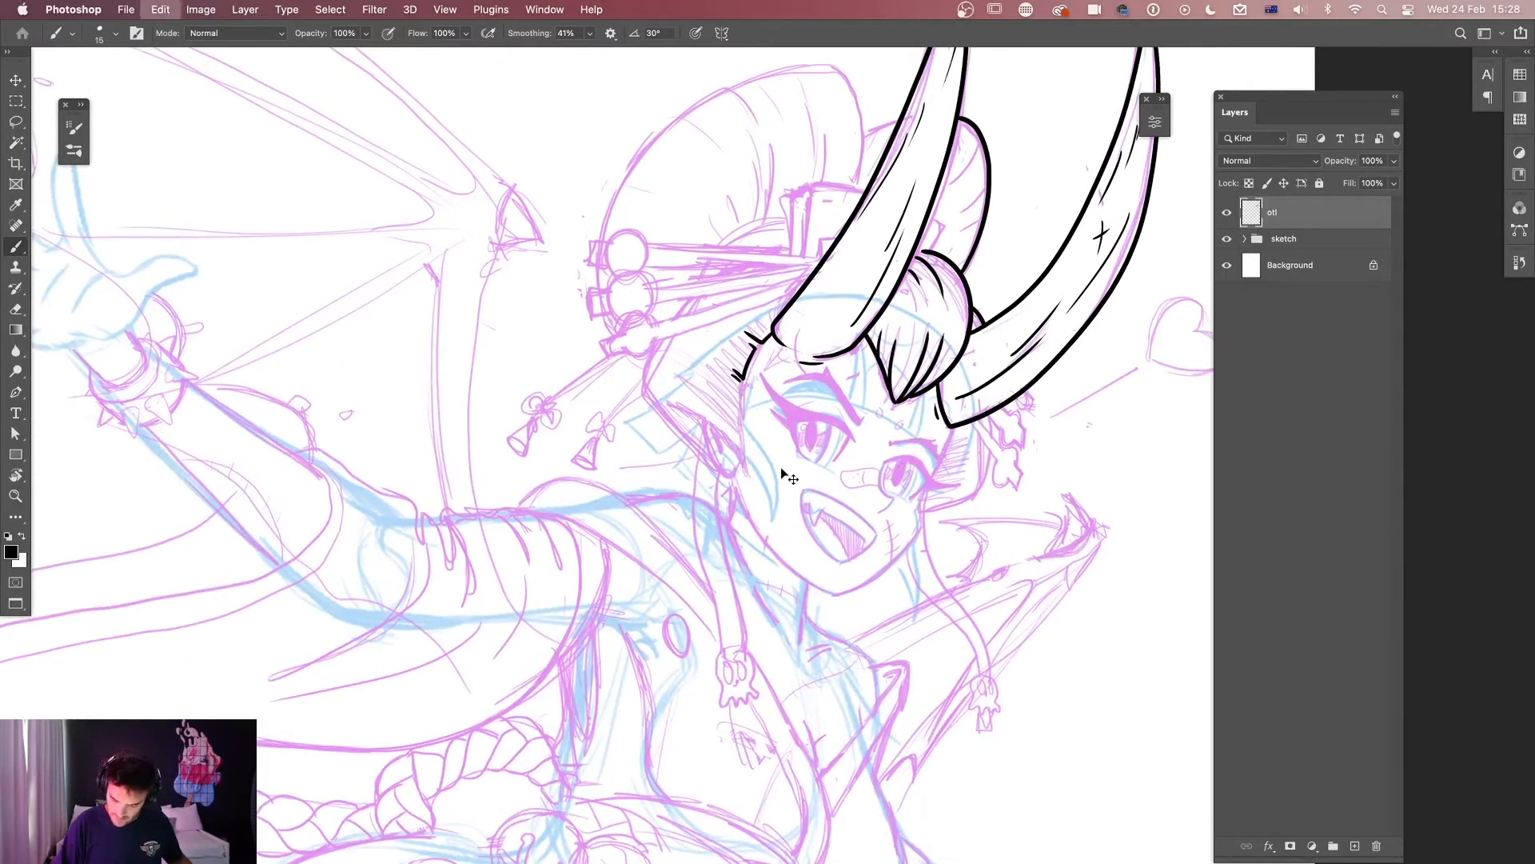
{"action": "mouse_move", "coordinate": [740, 417]}
{"action": "left_mouse_down"}
{"action": "mouse_move", "coordinate": [760, 444]}
{"action": "mouse_move", "coordinate": [758, 500]}
{"action": "left_mouse_up"}
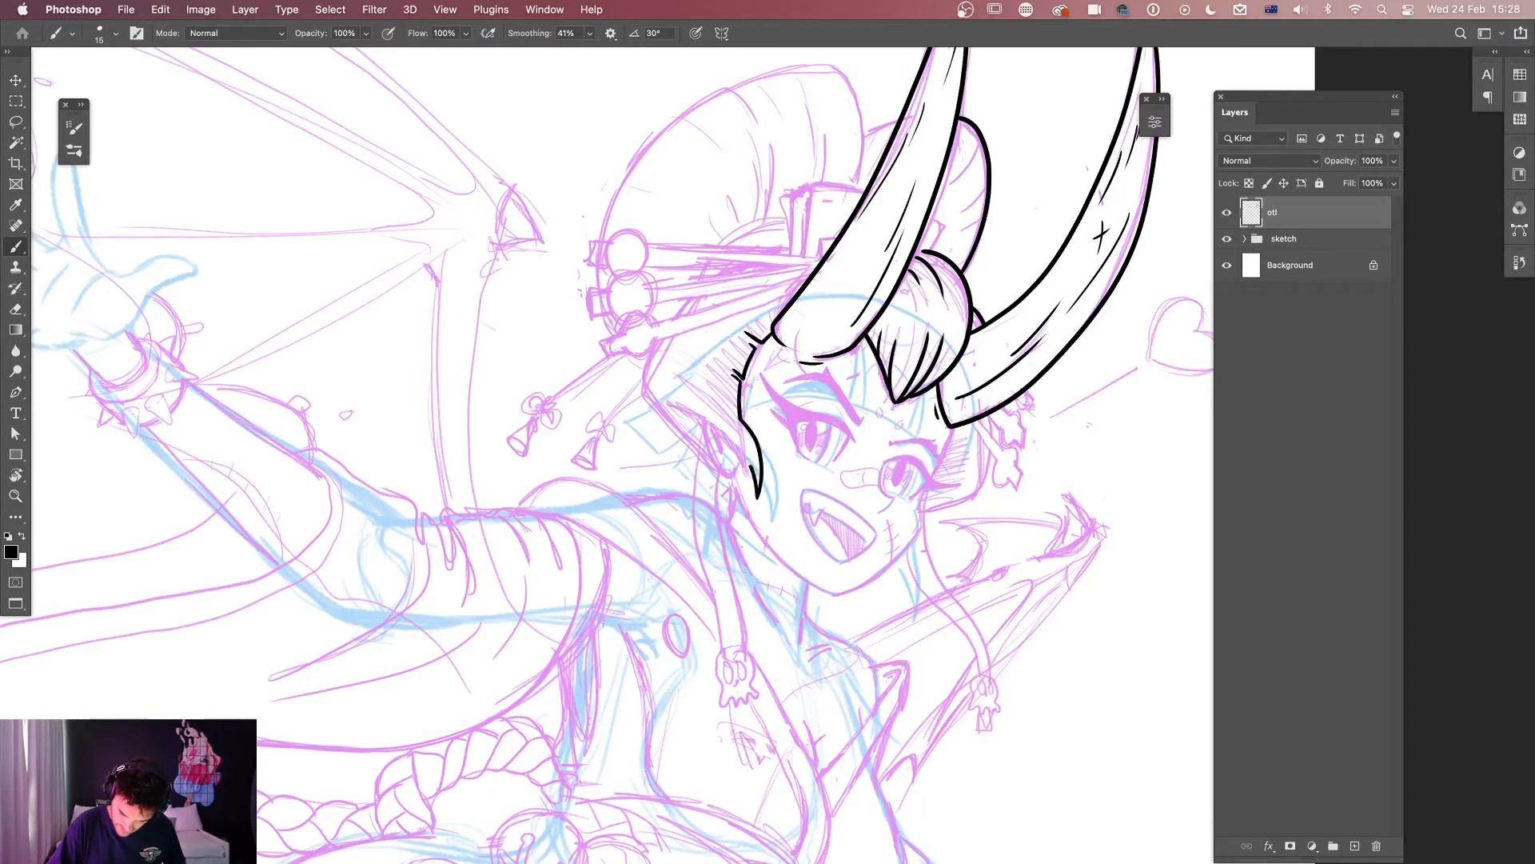
{"action": "left_click_drag", "start_coordinate": [736, 447], "coordinate": [696, 413]}
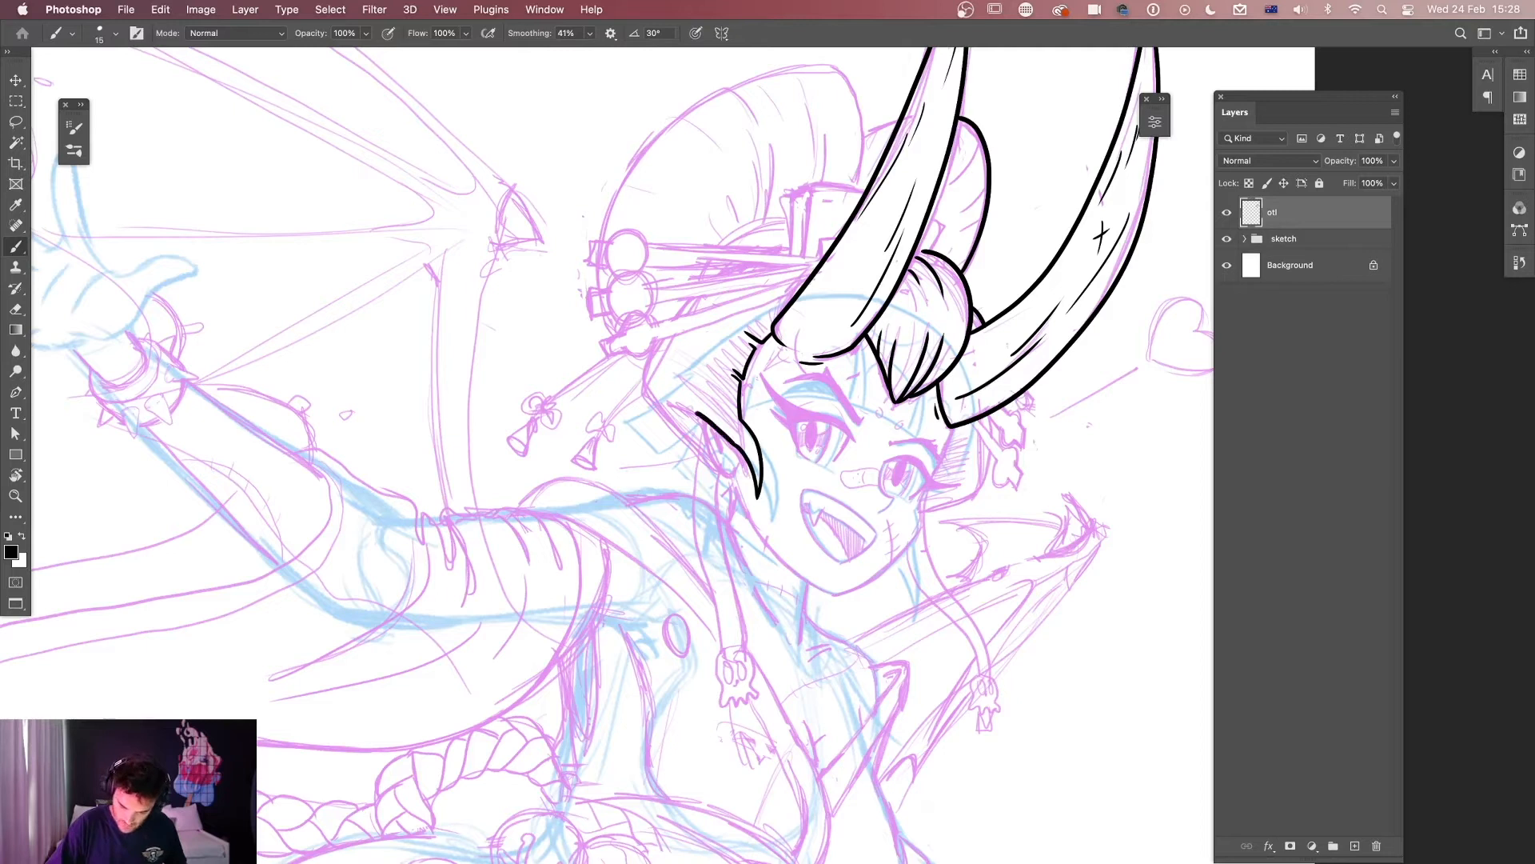
{"action": "key", "text": "super+equal"}
{"action": "key", "text": "super+equal"}
{"action": "key", "text": "super+equal"}
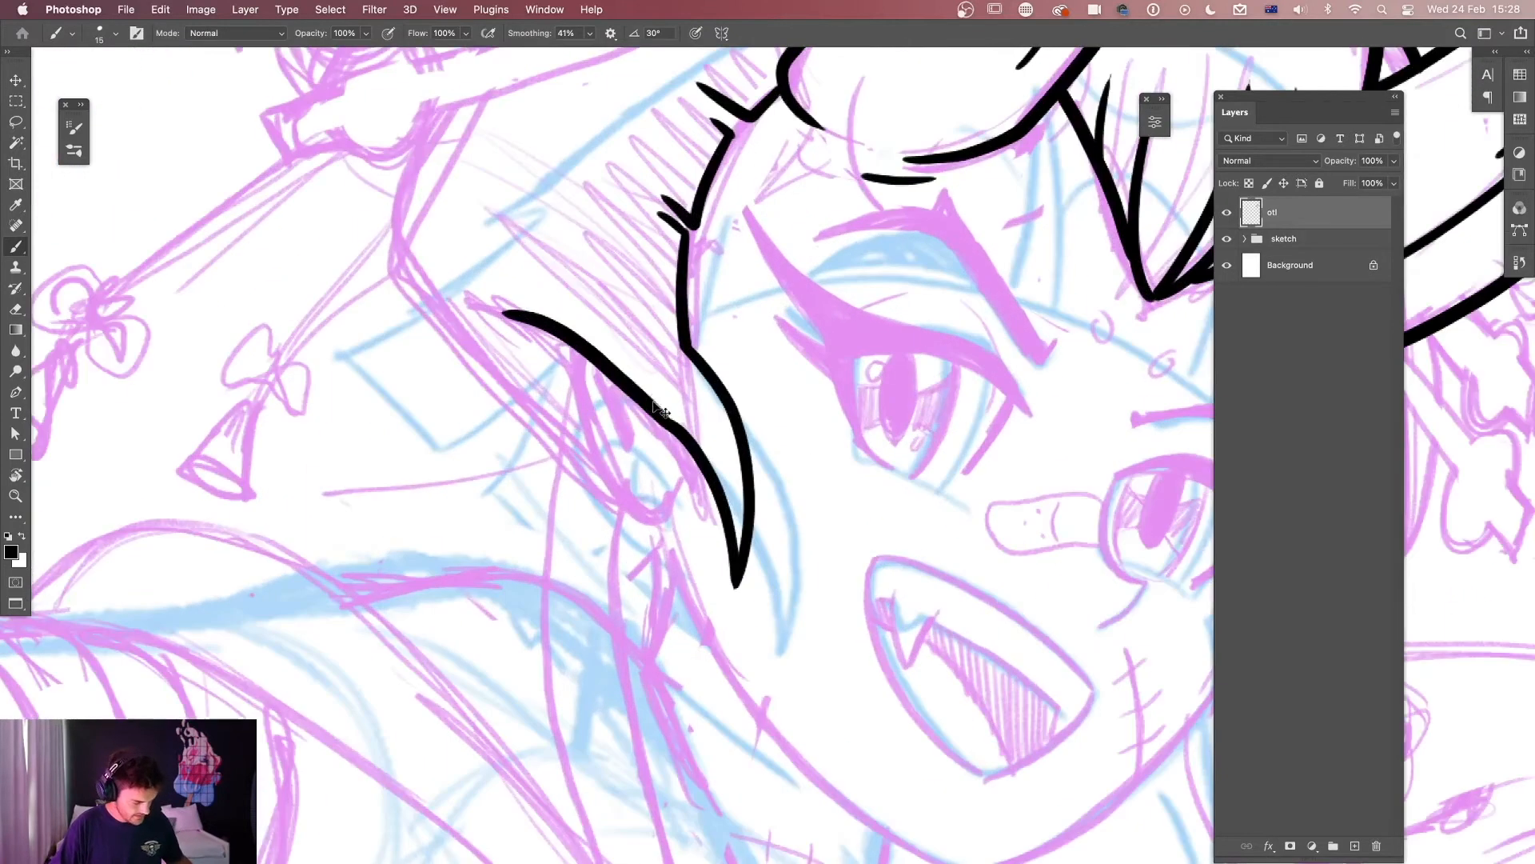
{"action": "left_click_drag", "start_coordinate": [659, 419], "coordinate": [492, 301]}
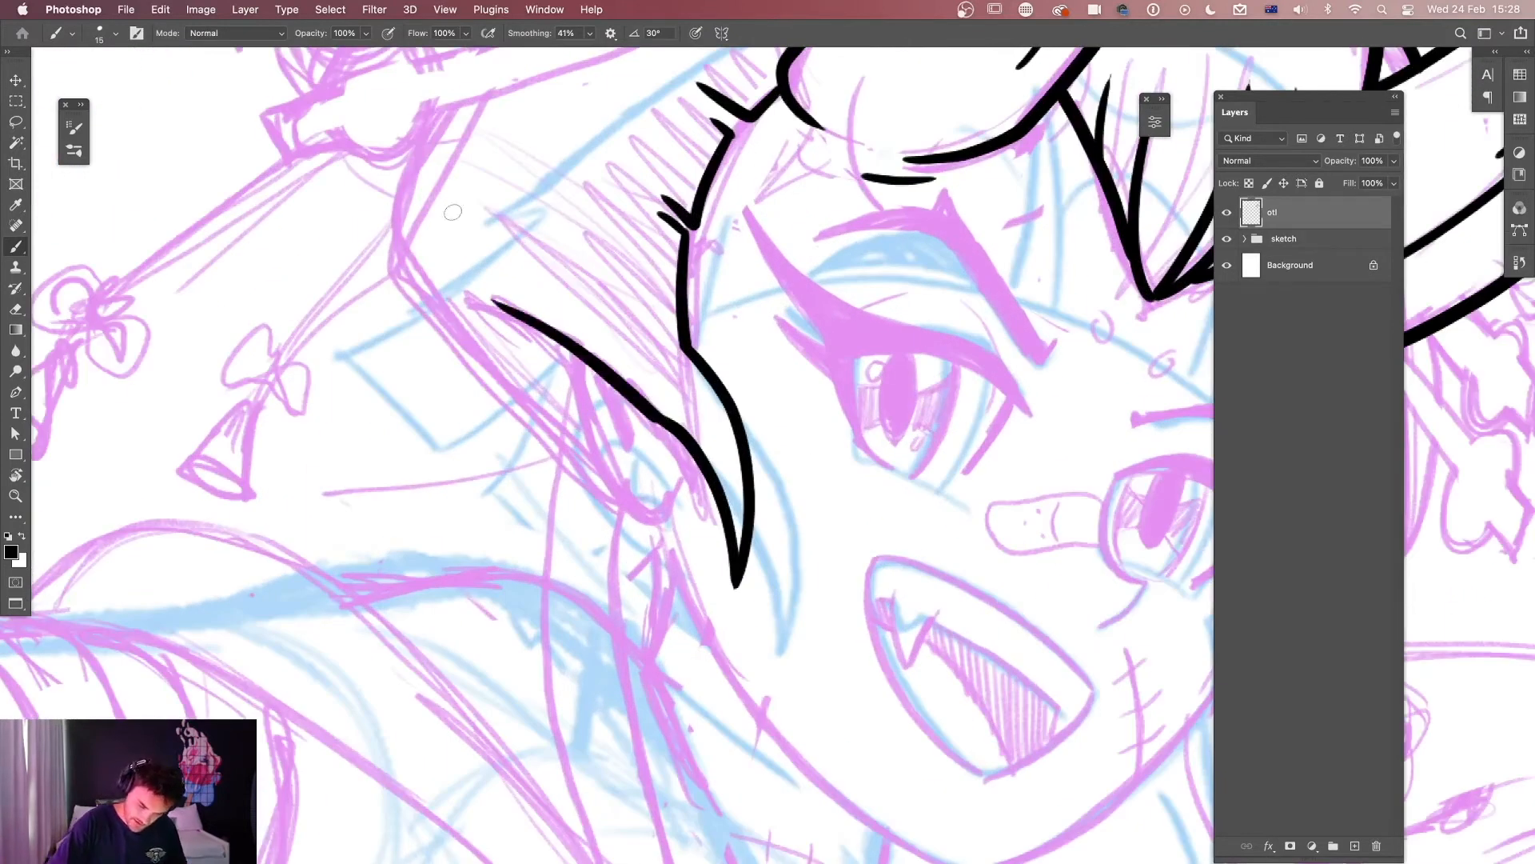
Ink the ear beneath the pointed lock with its inner lines, and add a short texture tick in the hair above.
{"action": "mouse_move", "coordinate": [574, 359]}
{"action": "left_mouse_down"}
{"action": "mouse_move", "coordinate": [586, 439]}
{"action": "mouse_move", "coordinate": [634, 526]}
{"action": "mouse_move", "coordinate": [670, 499]}
{"action": "left_mouse_up"}
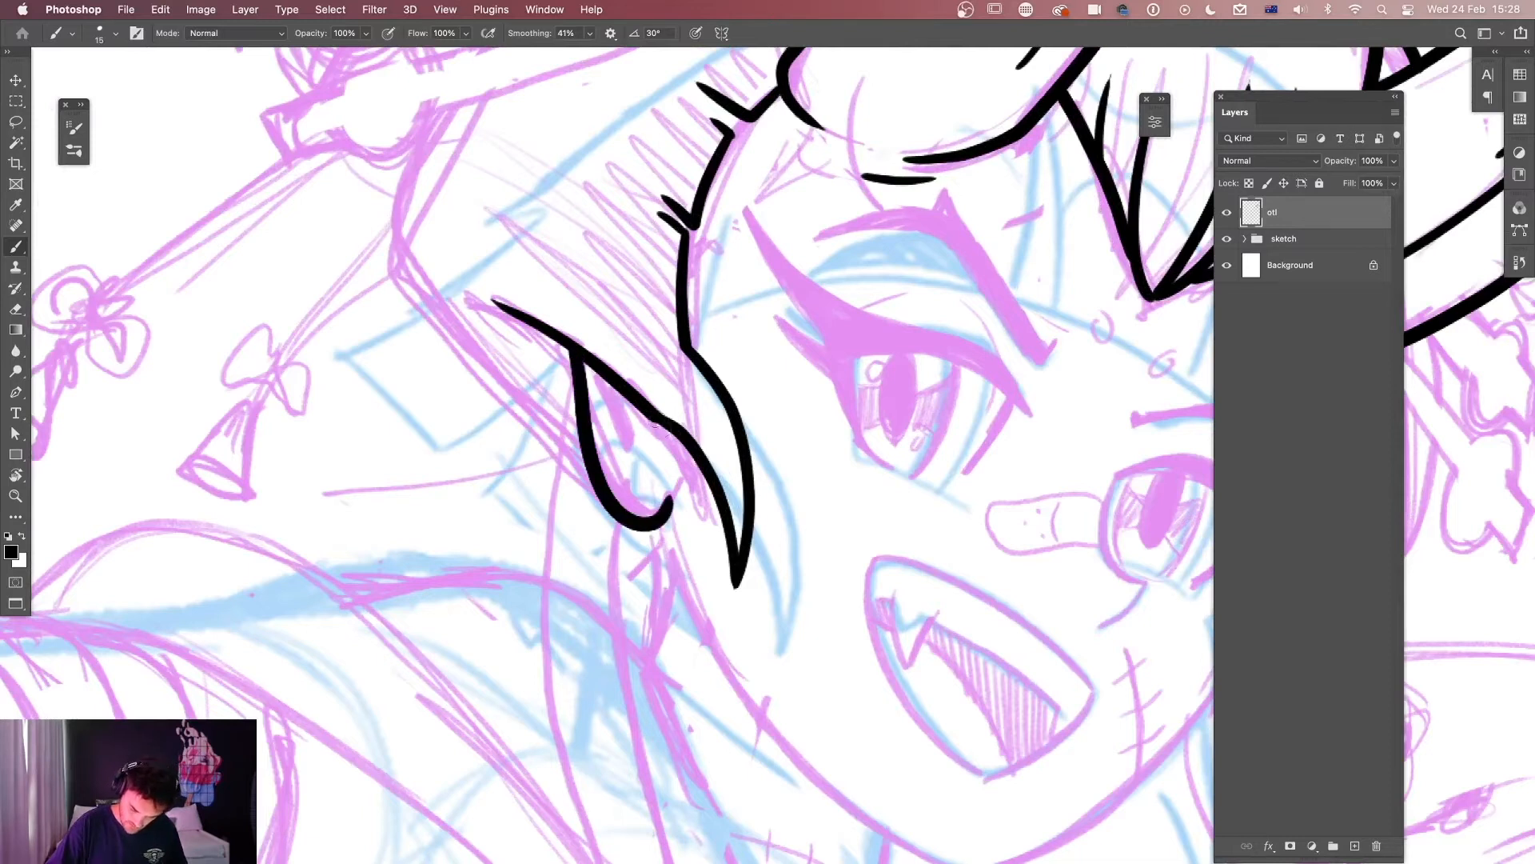
{"action": "mouse_move", "coordinate": [611, 379]}
{"action": "left_mouse_down"}
{"action": "mouse_move", "coordinate": [631, 467]}
{"action": "mouse_move", "coordinate": [643, 445]}
{"action": "left_mouse_up"}
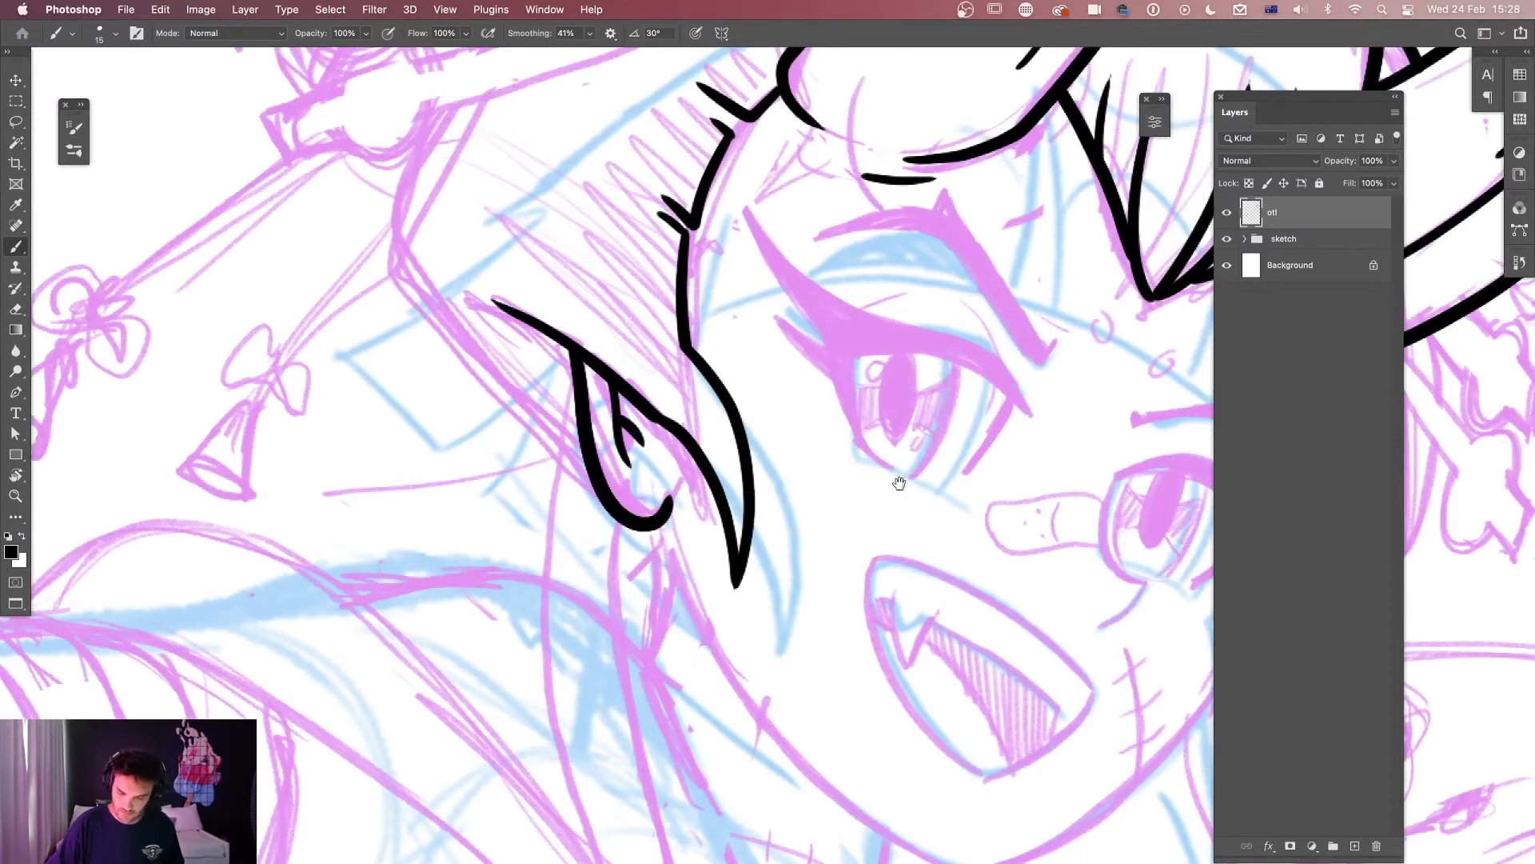
{"action": "left_click_drag", "start_coordinate": [898, 481], "coordinate": [930, 721]}
{"action": "left_click_drag", "start_coordinate": [684, 425], "coordinate": [608, 353]}
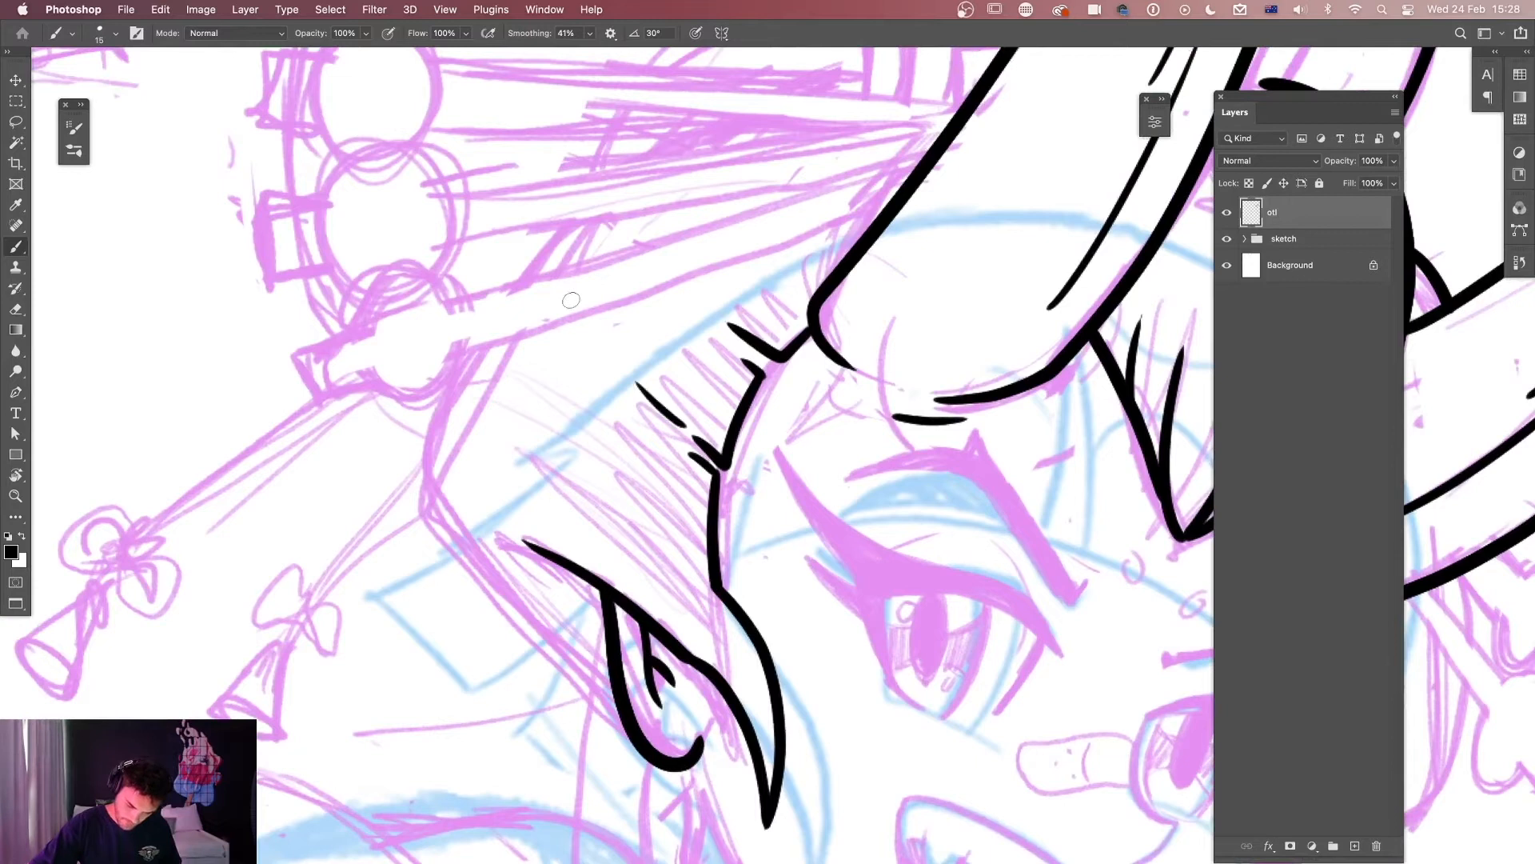
Ink both edges of the long strand hanging from the ear to the skull ornament, and a small pointed strand below the earlobe.
{"action": "key", "text": "super+minus"}
{"action": "left_click_drag", "start_coordinate": [854, 579], "coordinate": [940, 673]}
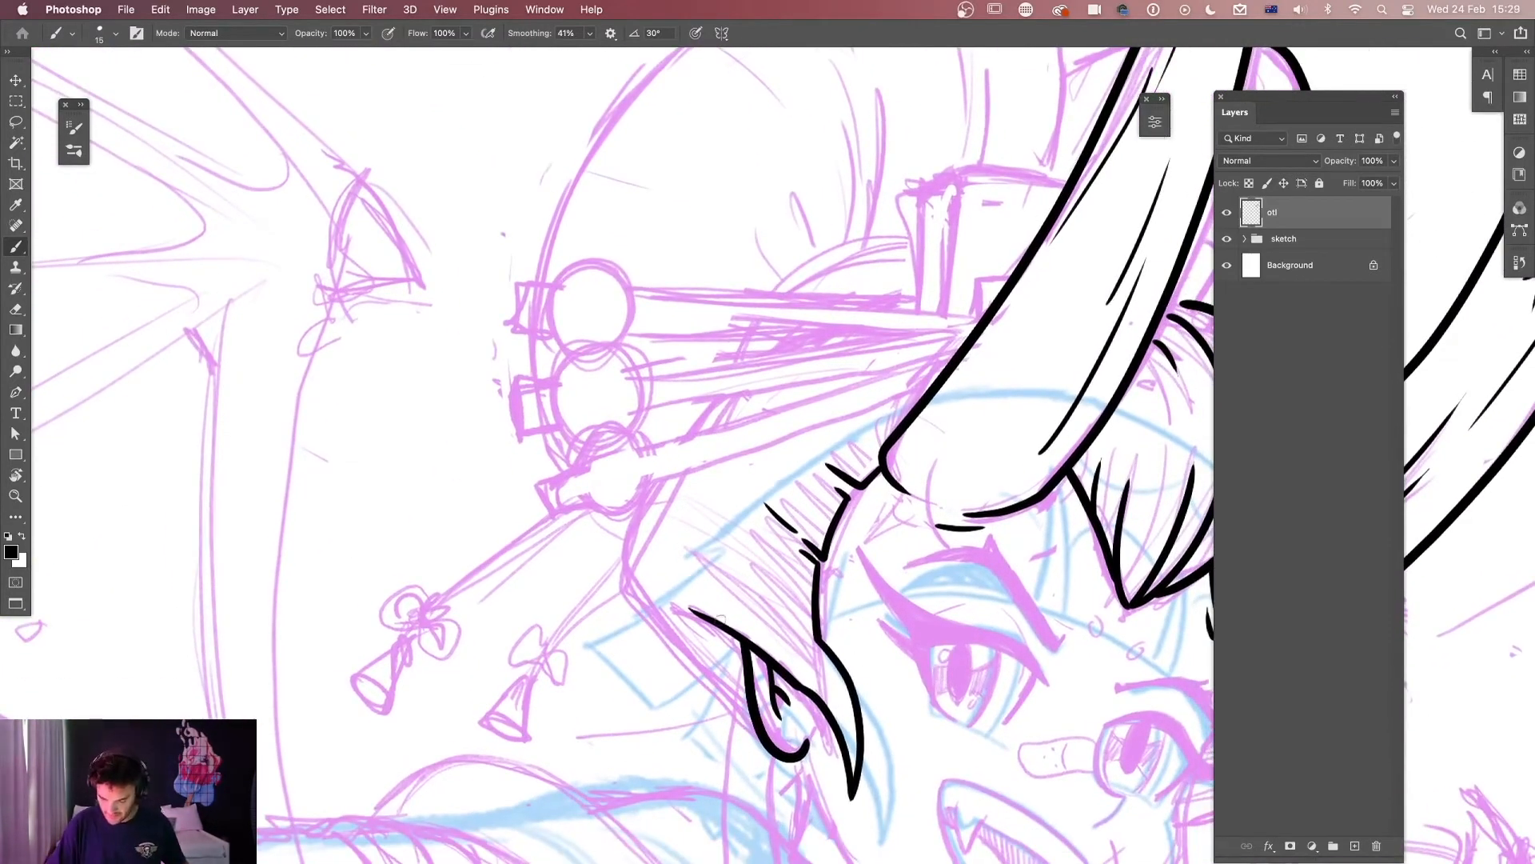
{"action": "mouse_move", "coordinate": [891, 630]}
{"action": "left_mouse_down"}
{"action": "mouse_move", "coordinate": [953, 223]}
{"action": "mouse_move", "coordinate": [863, 137]}
{"action": "left_mouse_up"}
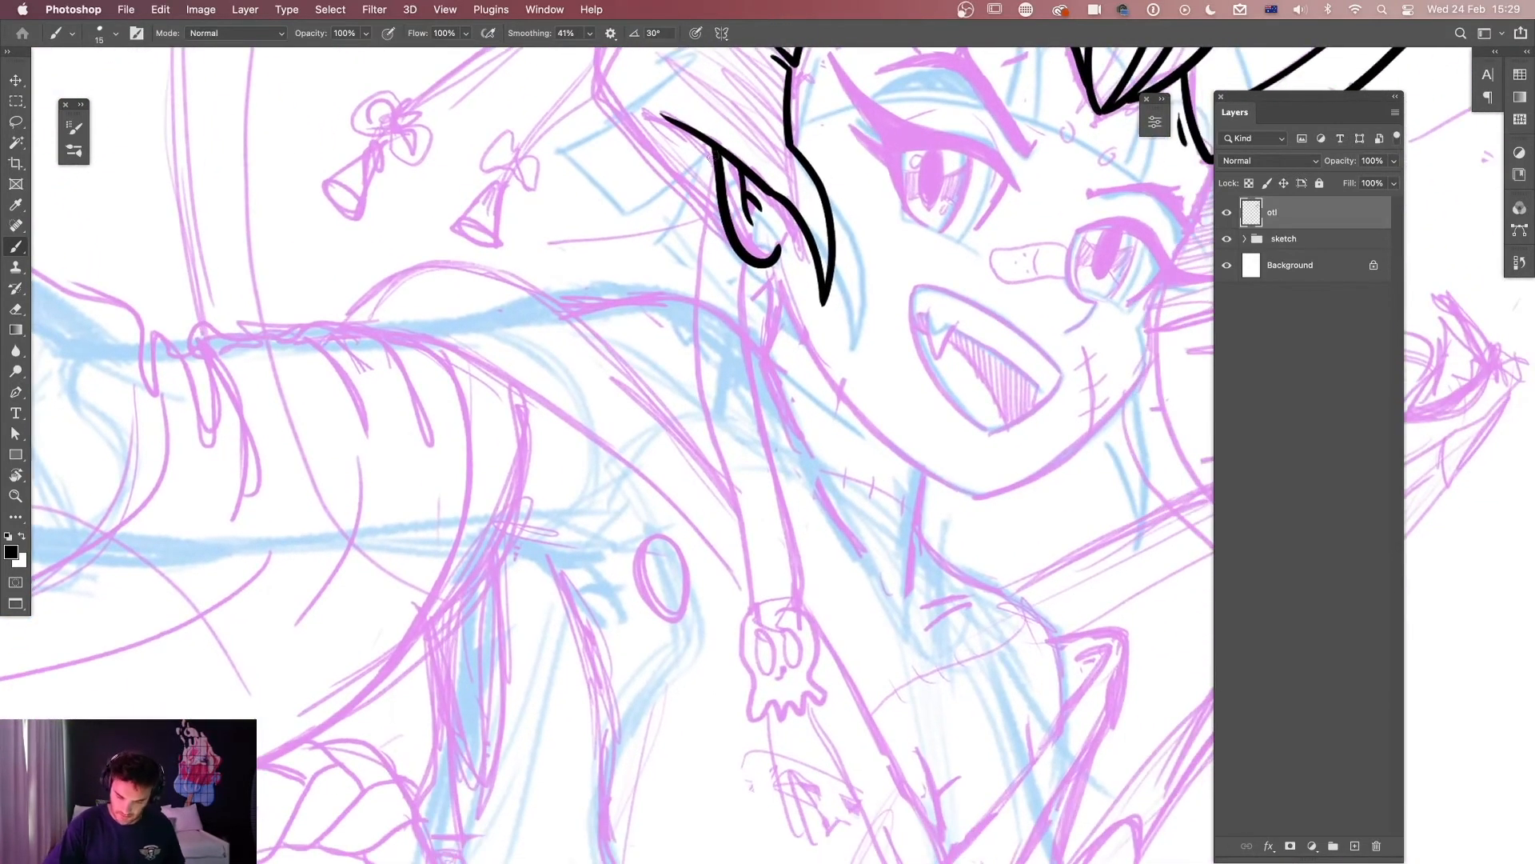
{"action": "mouse_move", "coordinate": [714, 149]}
{"action": "left_mouse_down"}
{"action": "mouse_move", "coordinate": [685, 367]}
{"action": "mouse_move", "coordinate": [750, 605]}
{"action": "left_mouse_up"}
{"action": "mouse_move", "coordinate": [734, 240]}
{"action": "left_mouse_down"}
{"action": "mouse_move", "coordinate": [741, 372]}
{"action": "mouse_move", "coordinate": [794, 605]}
{"action": "left_mouse_up"}
{"action": "left_click_drag", "start_coordinate": [860, 402], "coordinate": [892, 695]}
{"action": "left_click_drag", "start_coordinate": [804, 562], "coordinate": [800, 644]}
{"action": "left_click_drag", "start_coordinate": [791, 554], "coordinate": [803, 629]}
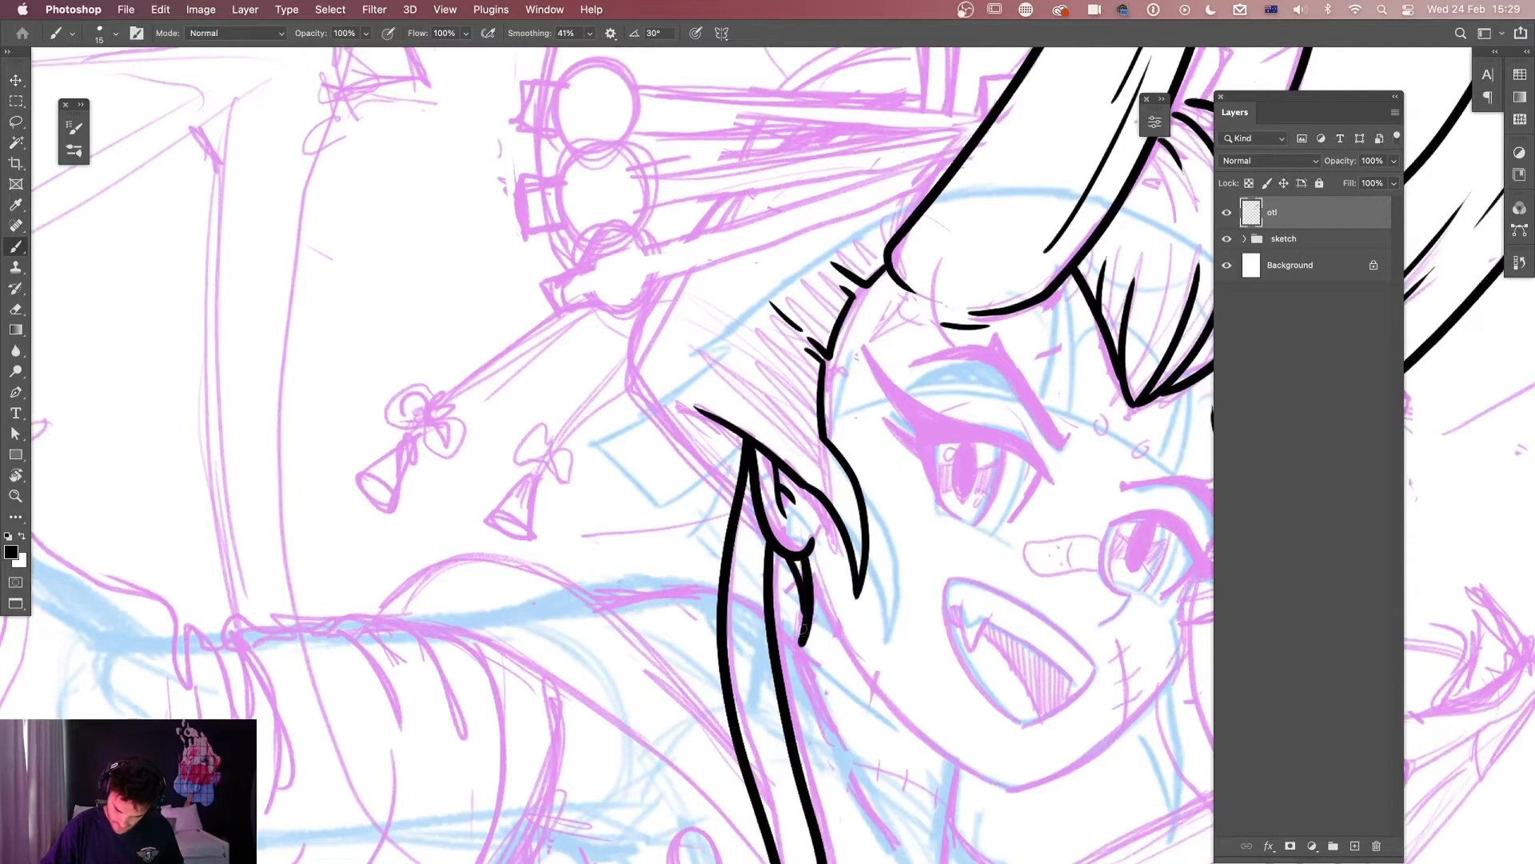
Try to ink the outer hair edge in one curve from behind the ear up to the block ornament near the horn.
{"action": "left_click_drag", "start_coordinate": [726, 432], "coordinate": [676, 616]}
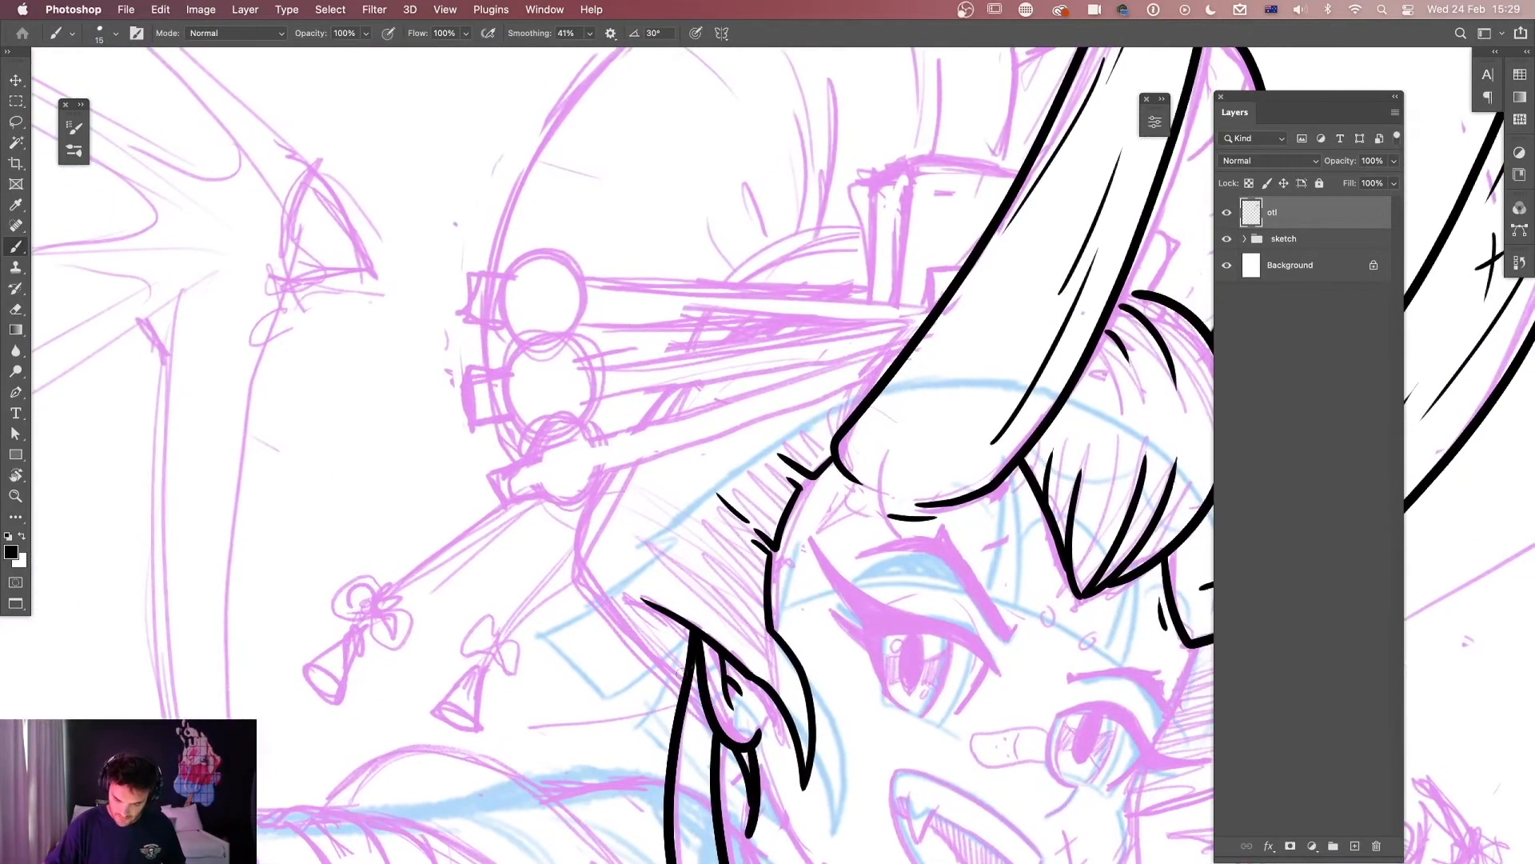
{"action": "mouse_move", "coordinate": [683, 695]}
{"action": "left_mouse_down"}
{"action": "mouse_move", "coordinate": [582, 568]}
{"action": "mouse_move", "coordinate": [598, 490]}
{"action": "mouse_move", "coordinate": [654, 399]}
{"action": "mouse_move", "coordinate": [758, 317]}
{"action": "mouse_move", "coordinate": [868, 272]}
{"action": "left_mouse_up"}
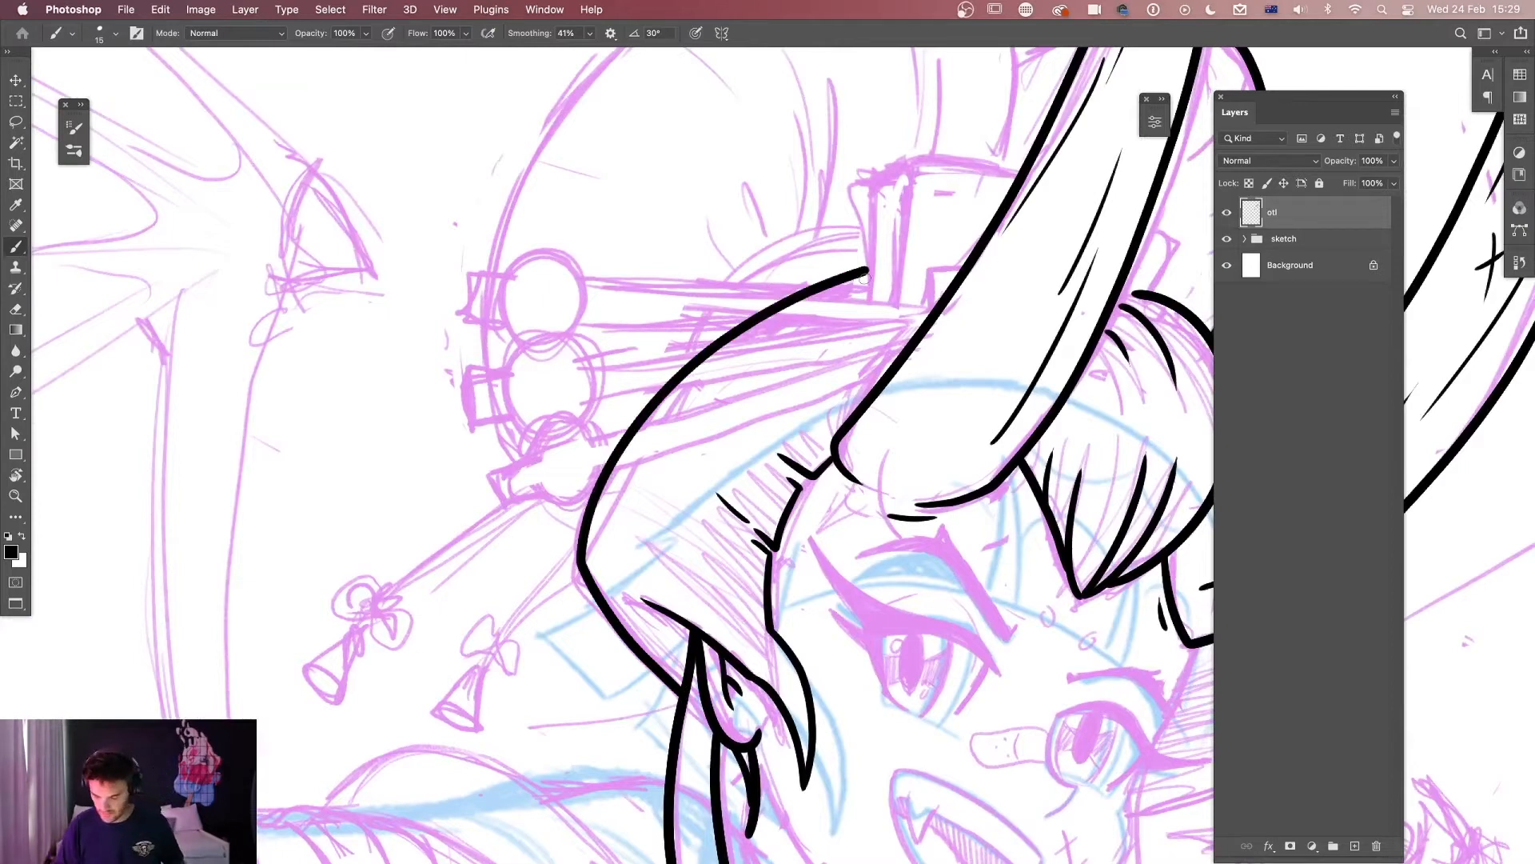
{"action": "mouse_move", "coordinate": [856, 214]}
{"action": "left_mouse_down"}
{"action": "mouse_move", "coordinate": [524, 520]}
{"action": "mouse_move", "coordinate": [768, 236]}
{"action": "left_mouse_up"}
{"action": "key", "text": "super+z"}
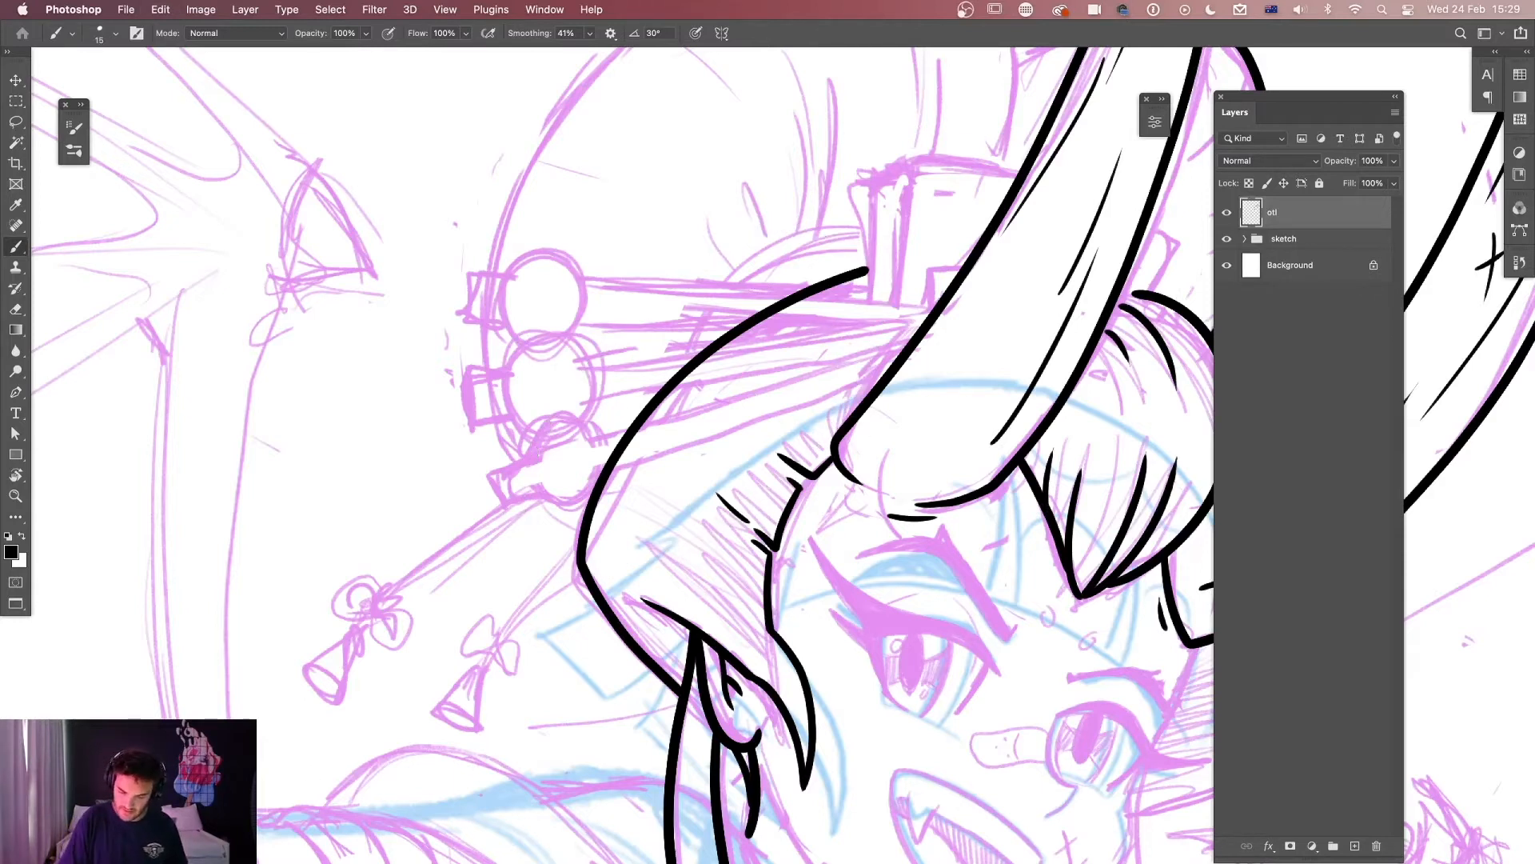
{"action": "key", "text": "super+z"}
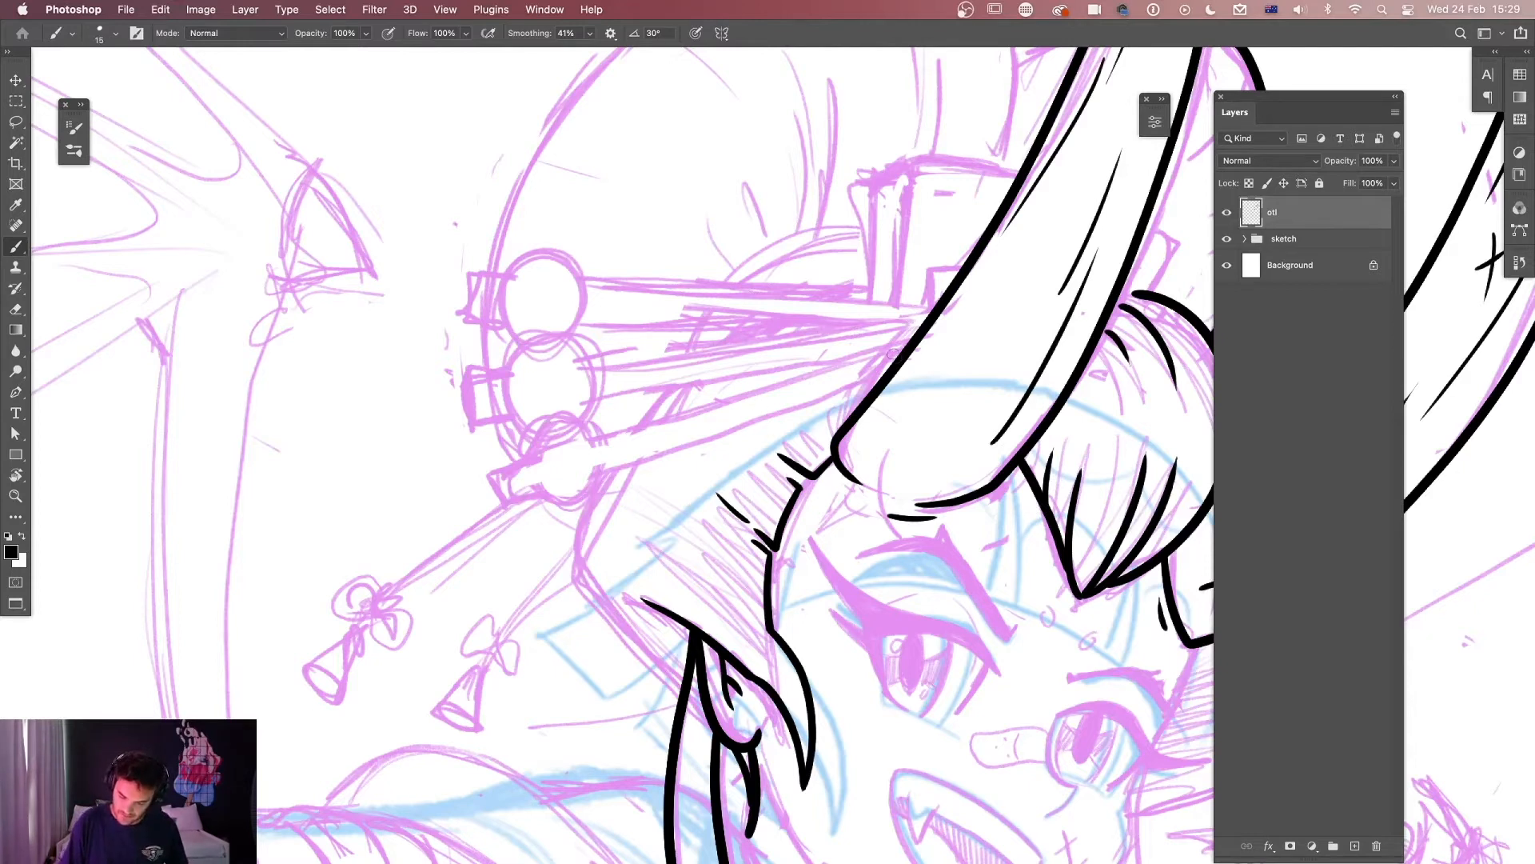
{"action": "mouse_move", "coordinate": [683, 689]}
{"action": "left_mouse_down"}
{"action": "mouse_move", "coordinate": [584, 586]}
{"action": "mouse_move", "coordinate": [578, 551]}
{"action": "mouse_move", "coordinate": [600, 484]}
{"action": "mouse_move", "coordinate": [668, 393]}
{"action": "mouse_move", "coordinate": [764, 321]}
{"action": "mouse_move", "coordinate": [714, 335]}
{"action": "mouse_move", "coordinate": [569, 555]}
{"action": "left_mouse_up"}
{"action": "key", "text": "super+z"}
{"action": "key", "text": "super+z"}
{"action": "key", "text": "super+z"}
{"action": "key", "text": "super+z"}
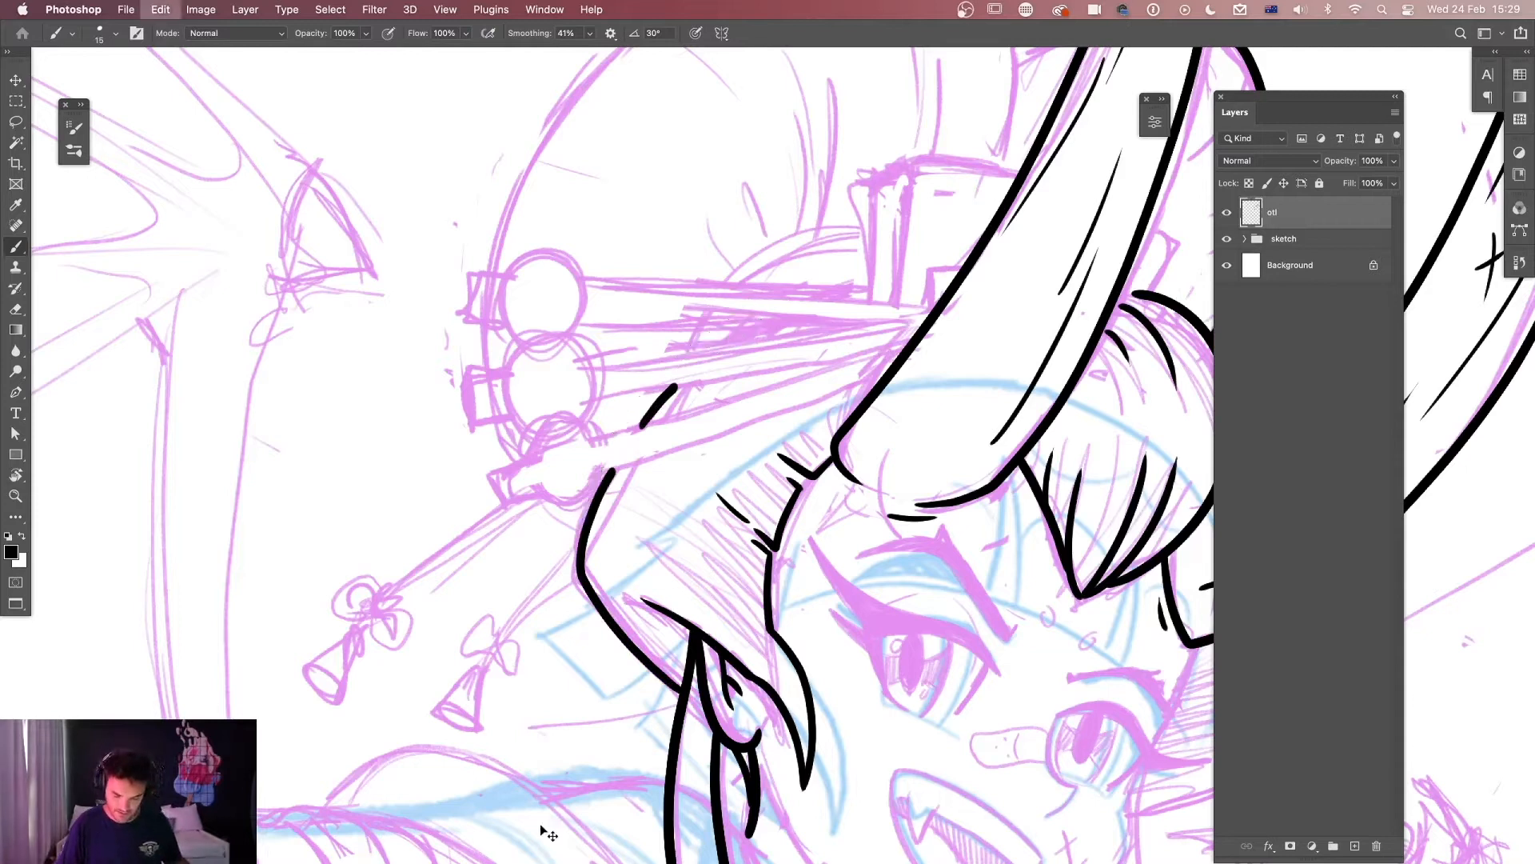
Redraw the outer hair edge from behind the ear to the block ornament, undoing each version until a smooth curve remains.
{"action": "mouse_move", "coordinate": [684, 695]}
{"action": "left_mouse_down"}
{"action": "mouse_move", "coordinate": [584, 564]}
{"action": "mouse_move", "coordinate": [581, 536]}
{"action": "mouse_move", "coordinate": [696, 374]}
{"action": "mouse_move", "coordinate": [870, 271]}
{"action": "left_mouse_up"}
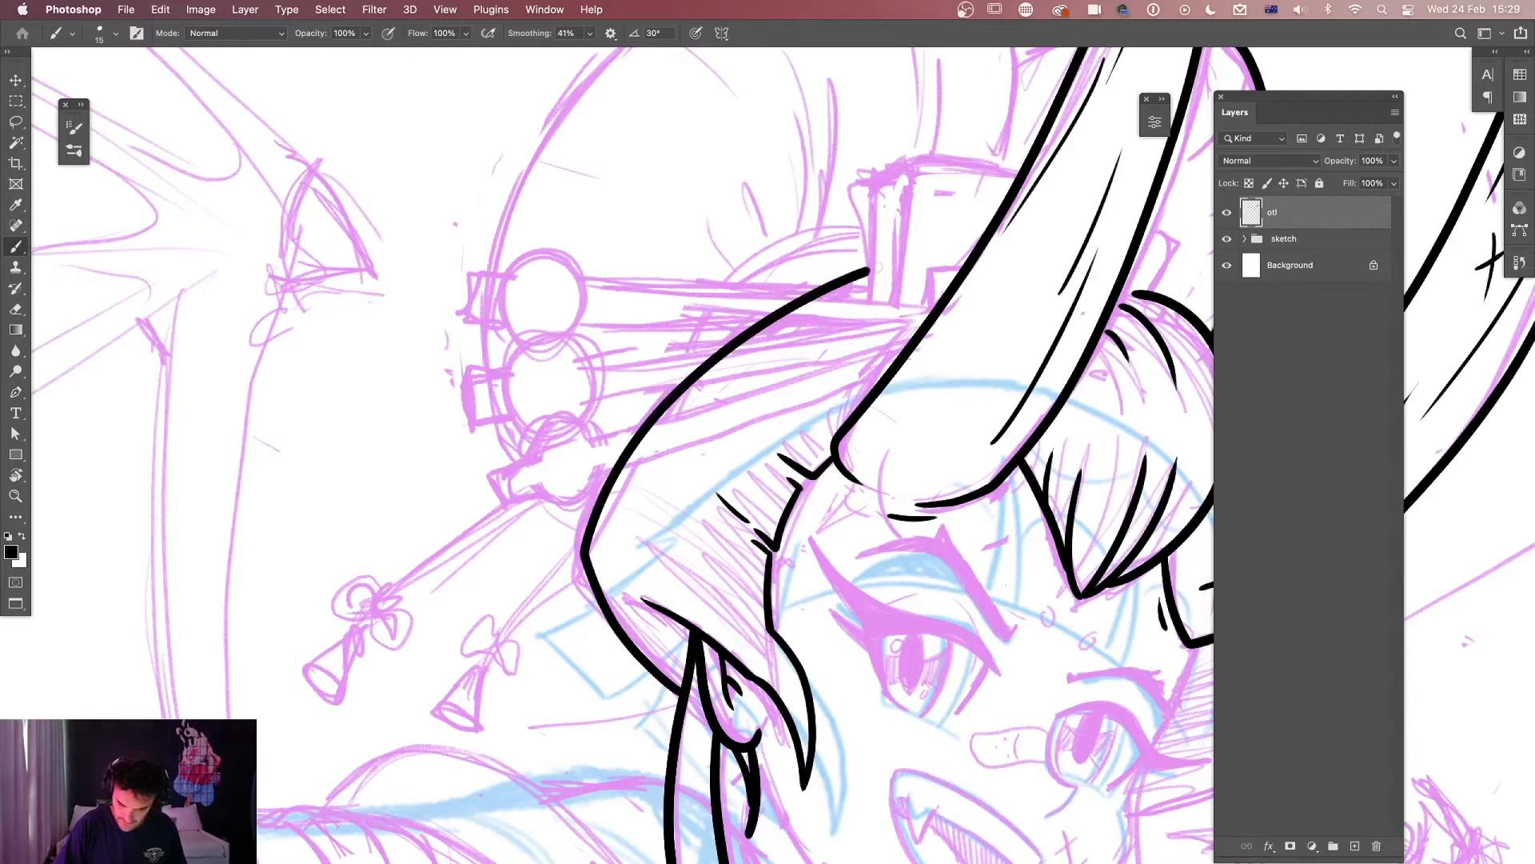
{"action": "key", "text": "super+z"}
{"action": "left_click_drag", "start_coordinate": [683, 689], "coordinate": [576, 564]}
{"action": "key", "text": "super+z"}
{"action": "mouse_move", "coordinate": [685, 692]}
{"action": "left_mouse_down"}
{"action": "mouse_move", "coordinate": [575, 556]}
{"action": "mouse_move", "coordinate": [624, 437]}
{"action": "mouse_move", "coordinate": [683, 376]}
{"action": "mouse_move", "coordinate": [869, 276]}
{"action": "left_mouse_up"}
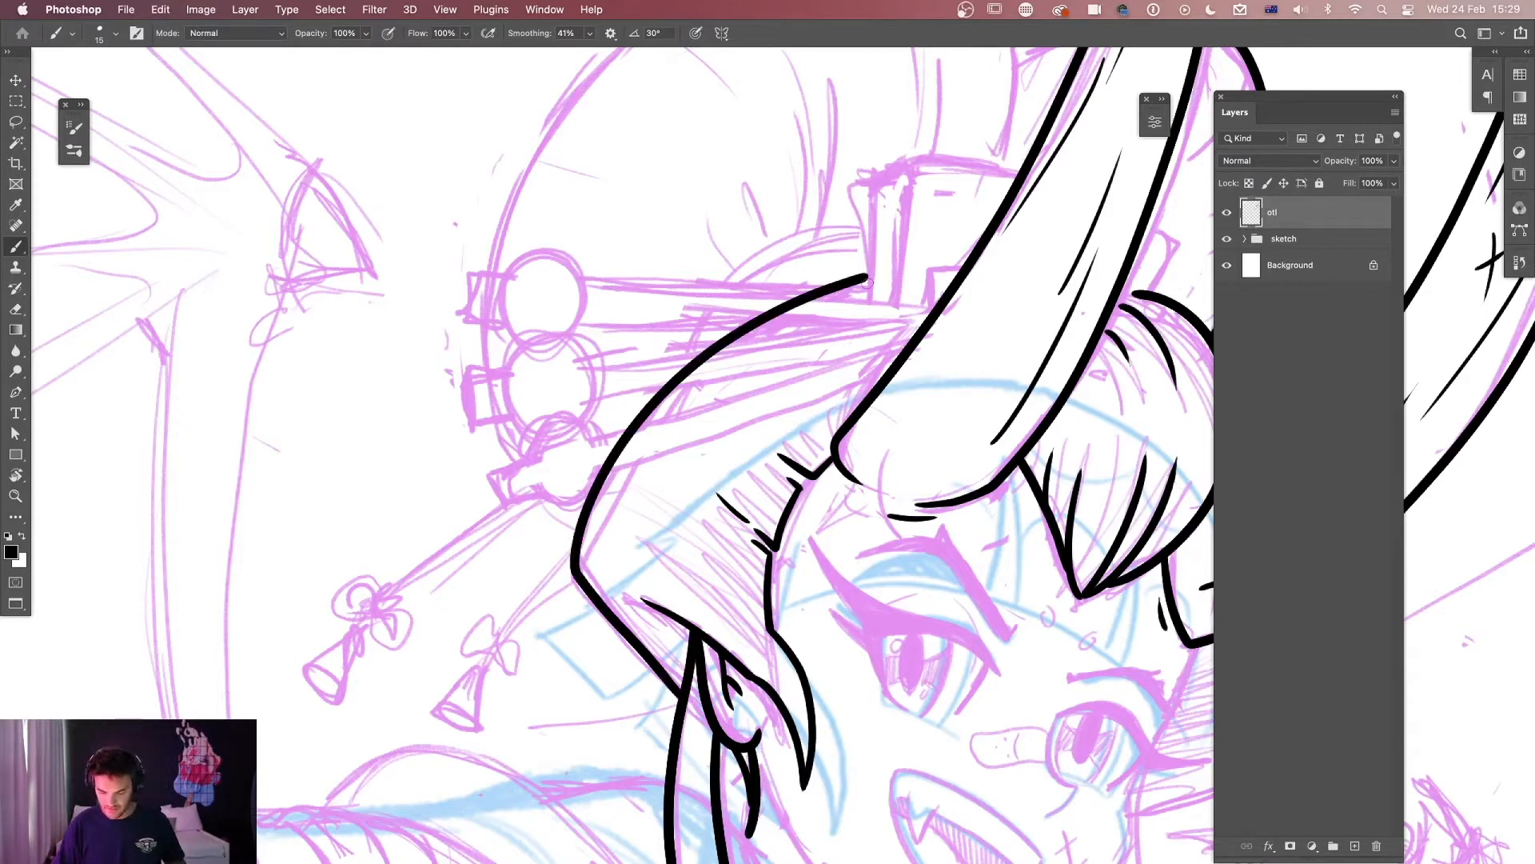
{"action": "key", "text": "super+z"}
{"action": "mouse_move", "coordinate": [685, 693]}
{"action": "left_mouse_down"}
{"action": "mouse_move", "coordinate": [586, 589]}
{"action": "mouse_move", "coordinate": [587, 511]}
{"action": "mouse_move", "coordinate": [650, 400]}
{"action": "mouse_move", "coordinate": [739, 323]}
{"action": "mouse_move", "coordinate": [874, 270]}
{"action": "left_mouse_up"}
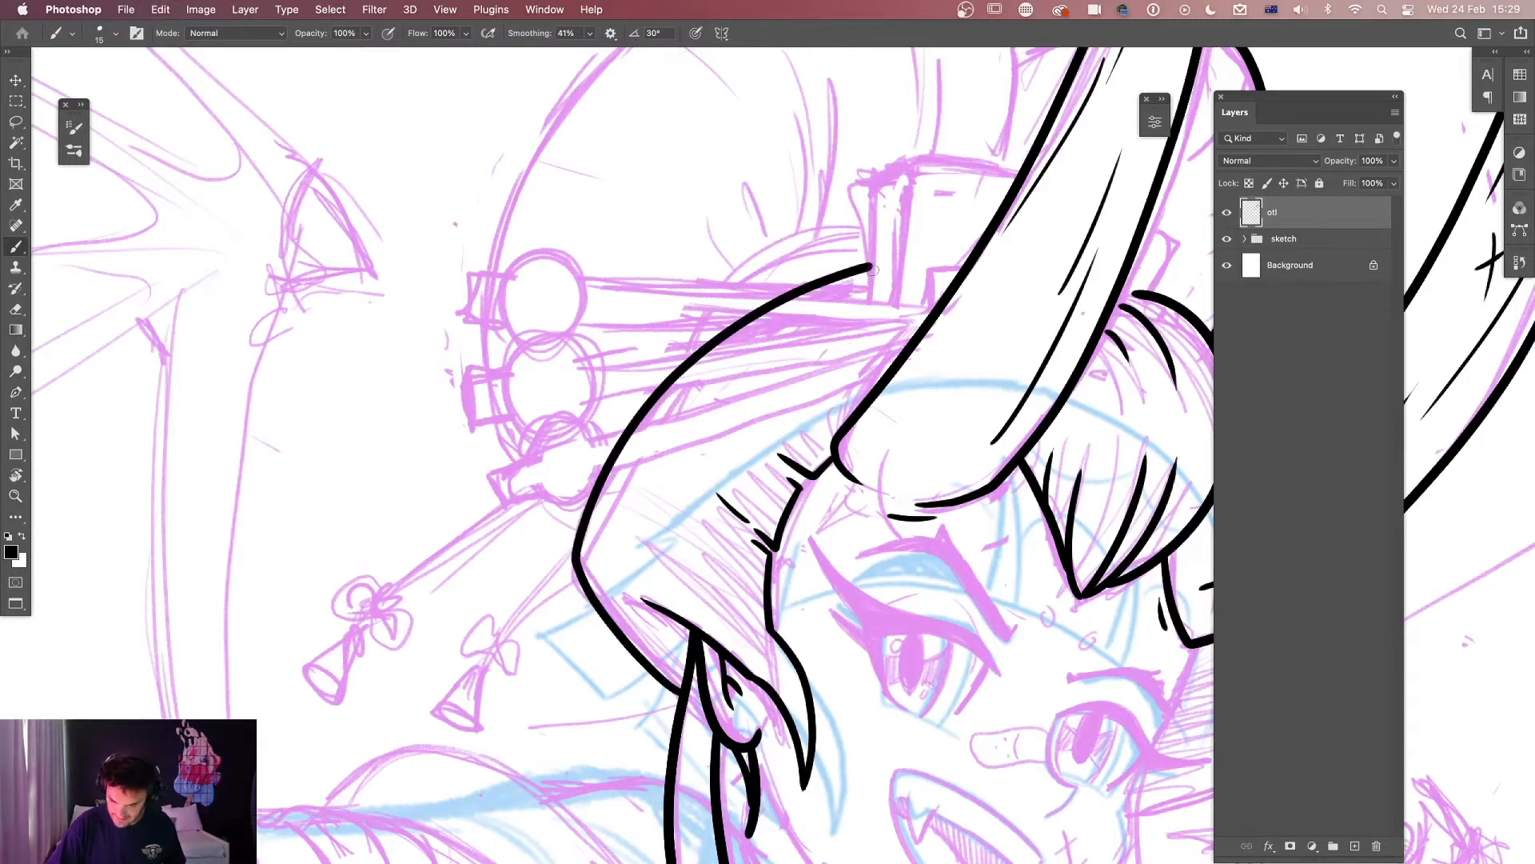
Ink the hair edge on the far side of the face, from the far horn's base down to the cheek.
{"action": "key", "text": "super+minus"}
{"action": "key", "text": "super+minus"}
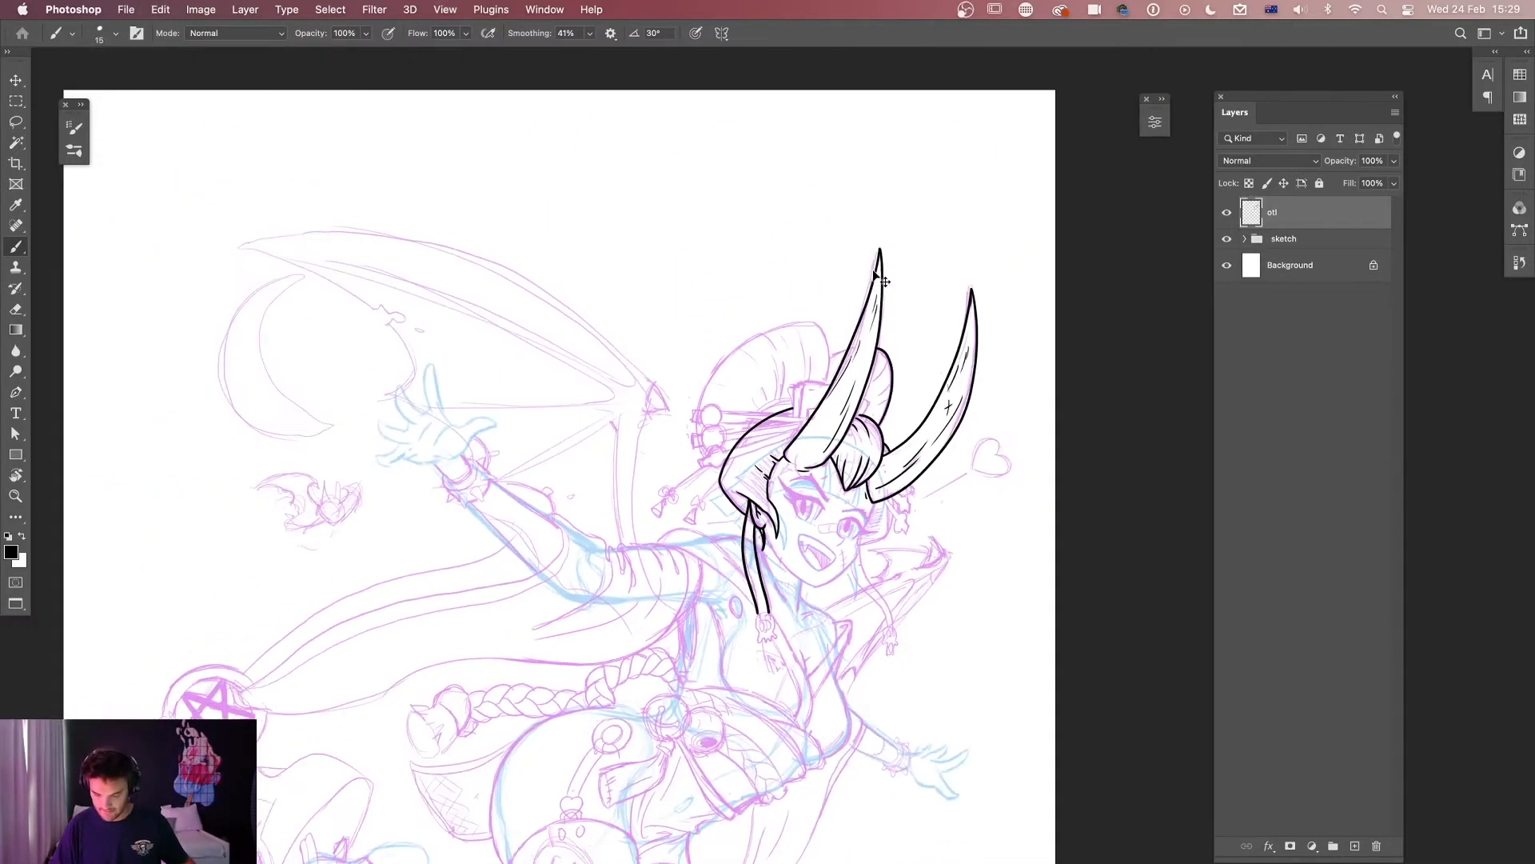
{"action": "key", "text": "super+plus"}
{"action": "key", "text": "super+plus"}
{"action": "key", "text": "super+plus"}
{"action": "left_click_drag", "start_coordinate": [843, 555], "coordinate": [535, 410]}
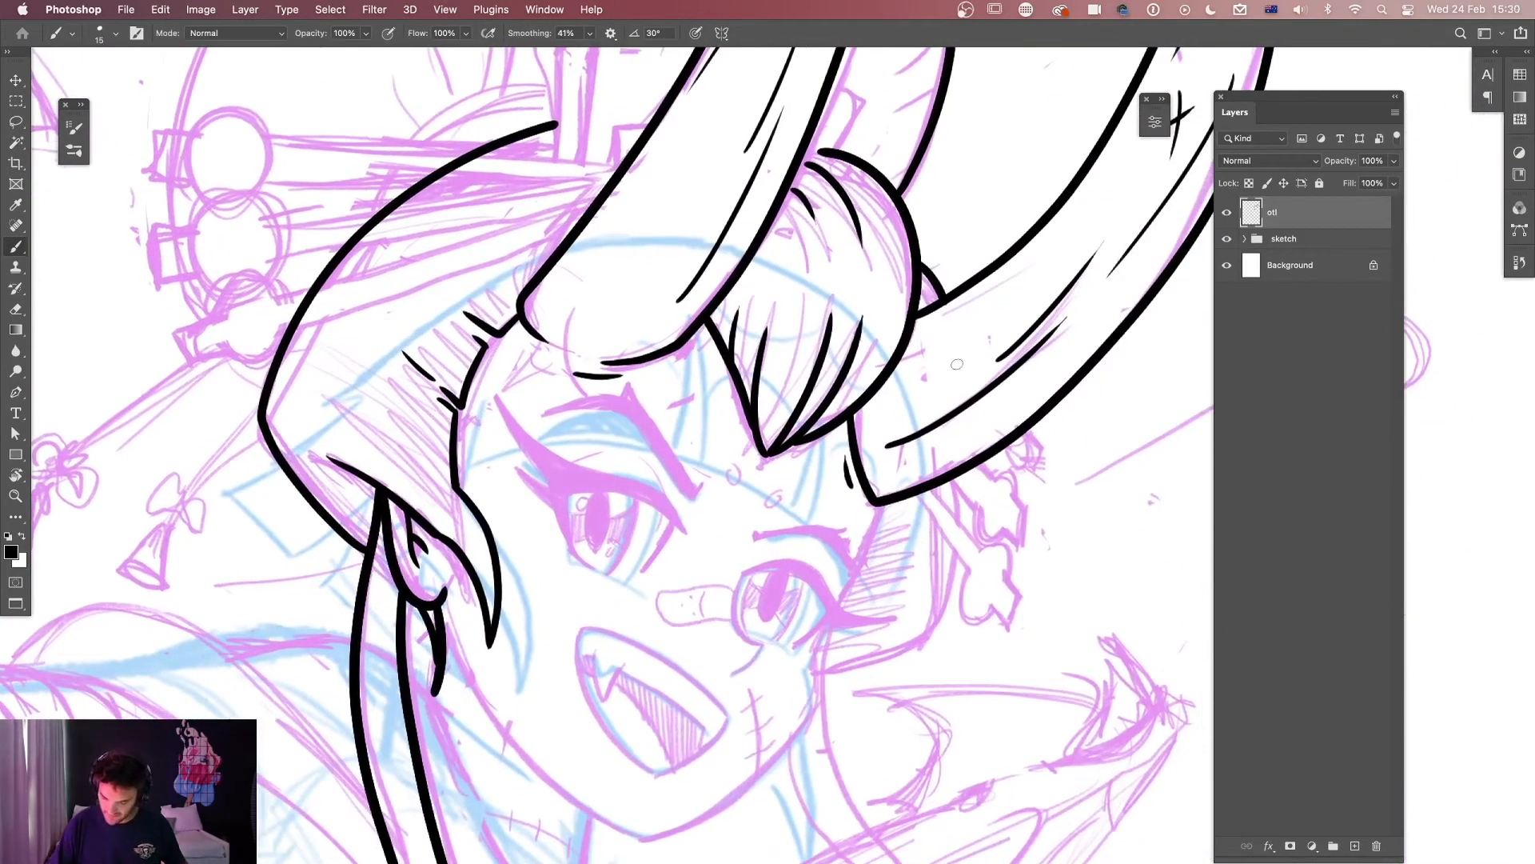
{"action": "mouse_move", "coordinate": [957, 474]}
{"action": "left_mouse_down"}
{"action": "mouse_move", "coordinate": [939, 629]}
{"action": "mouse_move", "coordinate": [817, 678]}
{"action": "left_mouse_up"}
Ink the block-shaped hair ornament behind the near horn, including its inner edge line and small inner corner.
{"action": "left_click_drag", "start_coordinate": [970, 691], "coordinate": [1019, 814]}
{"action": "left_click_drag", "start_coordinate": [958, 670], "coordinate": [1070, 685]}
{"action": "mouse_move", "coordinate": [717, 312]}
{"action": "left_mouse_down"}
{"action": "mouse_move", "coordinate": [714, 196]}
{"action": "mouse_move", "coordinate": [754, 160]}
{"action": "mouse_move", "coordinate": [872, 183]}
{"action": "left_mouse_up"}
{"action": "left_click_drag", "start_coordinate": [745, 320], "coordinate": [753, 186]}
{"action": "mouse_move", "coordinate": [776, 317]}
{"action": "left_mouse_down"}
{"action": "mouse_move", "coordinate": [776, 280]}
{"action": "mouse_move", "coordinate": [812, 281]}
{"action": "left_mouse_up"}
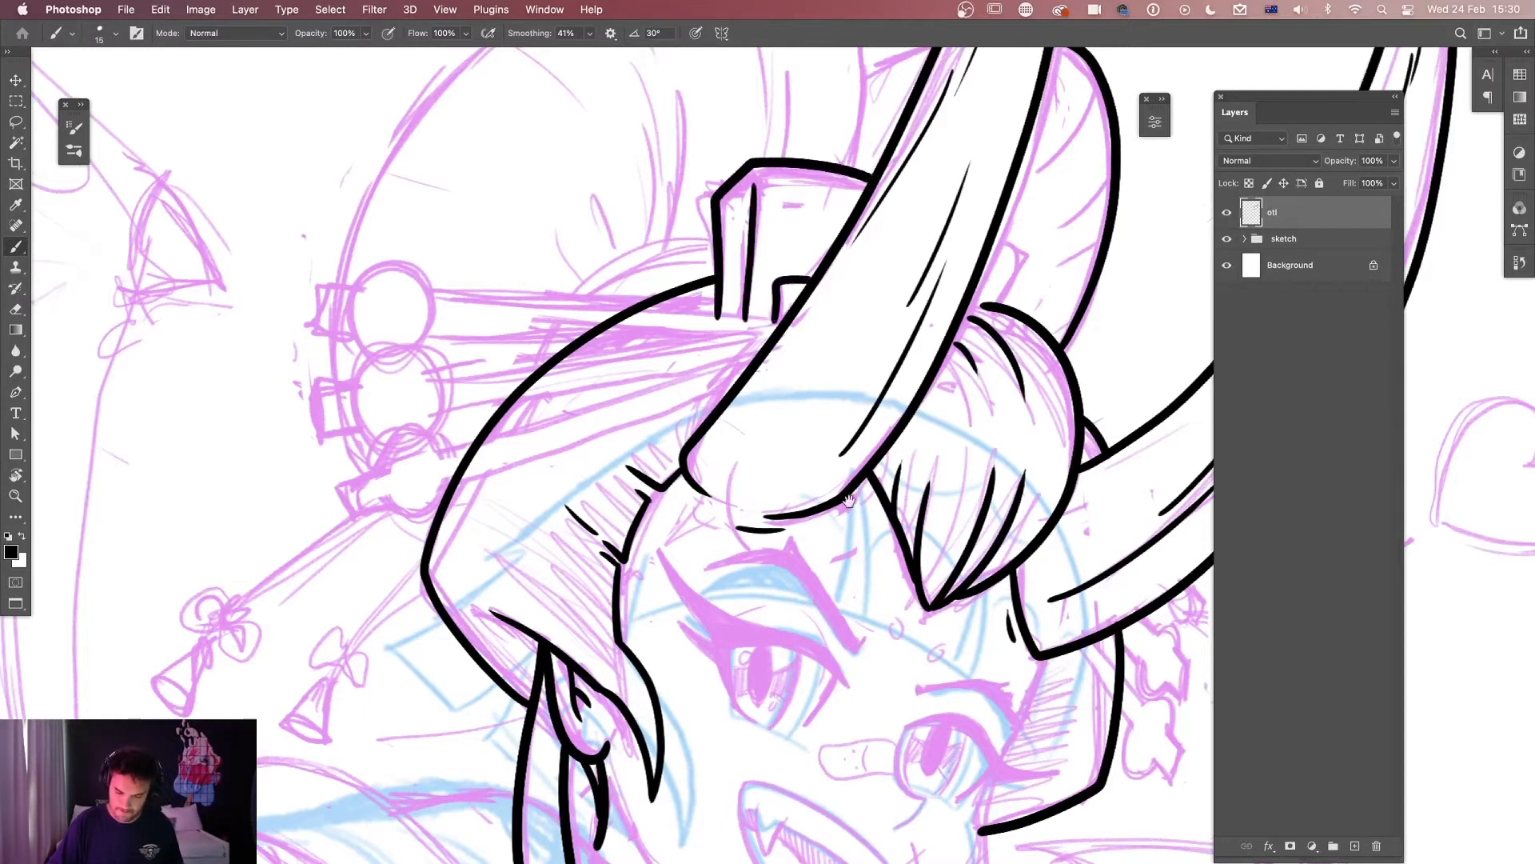
Add thin tapered texture lines across the hair between its outer curve and the hairline.
{"action": "left_click_drag", "start_coordinate": [872, 602], "coordinate": [1034, 592]}
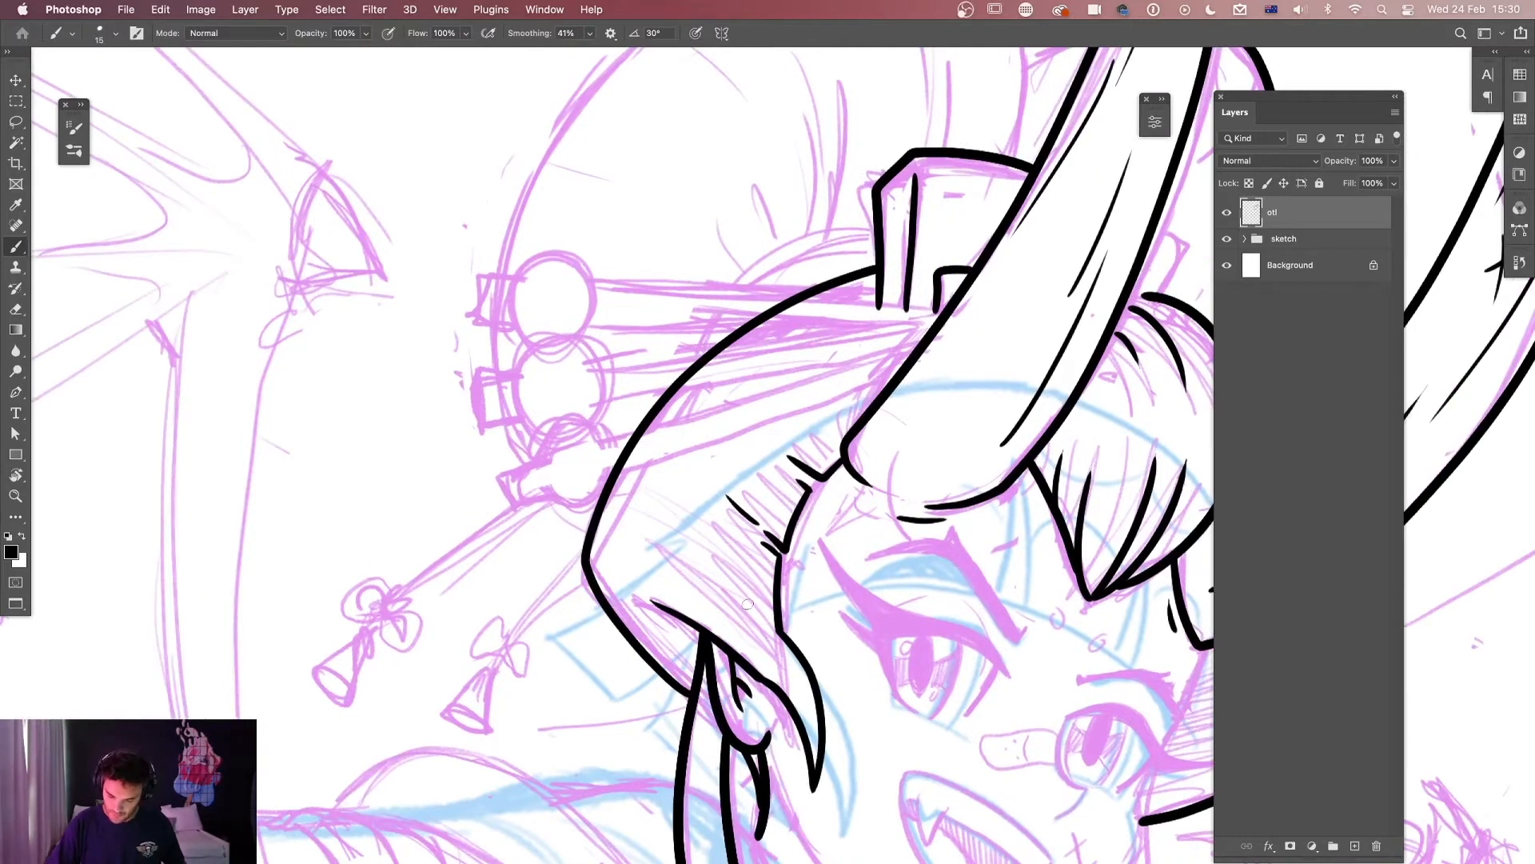
{"action": "left_click_drag", "start_coordinate": [768, 463], "coordinate": [712, 410]}
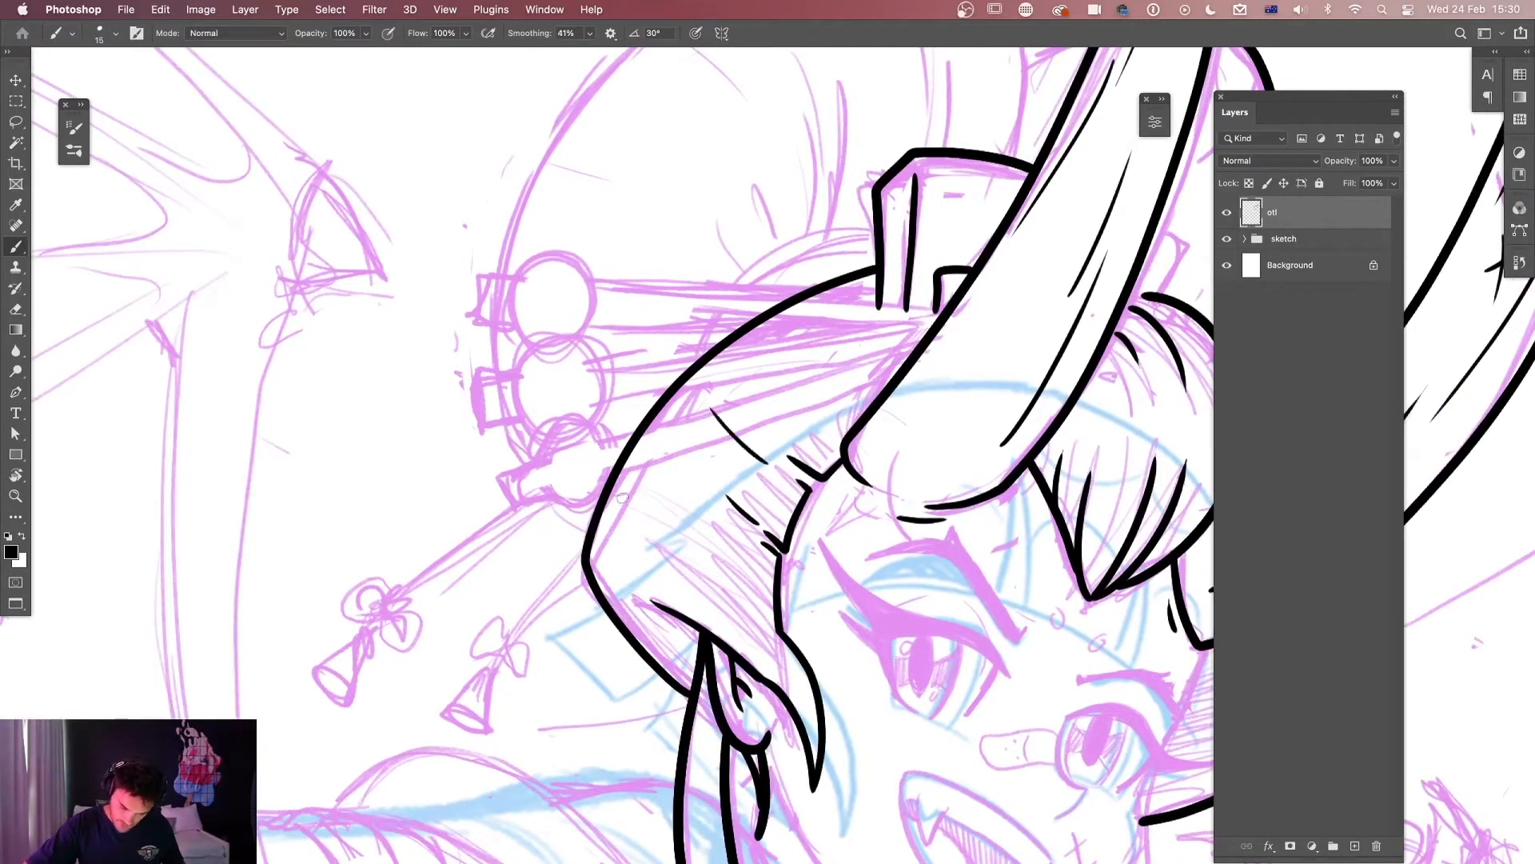
{"action": "left_click_drag", "start_coordinate": [607, 489], "coordinate": [665, 526]}
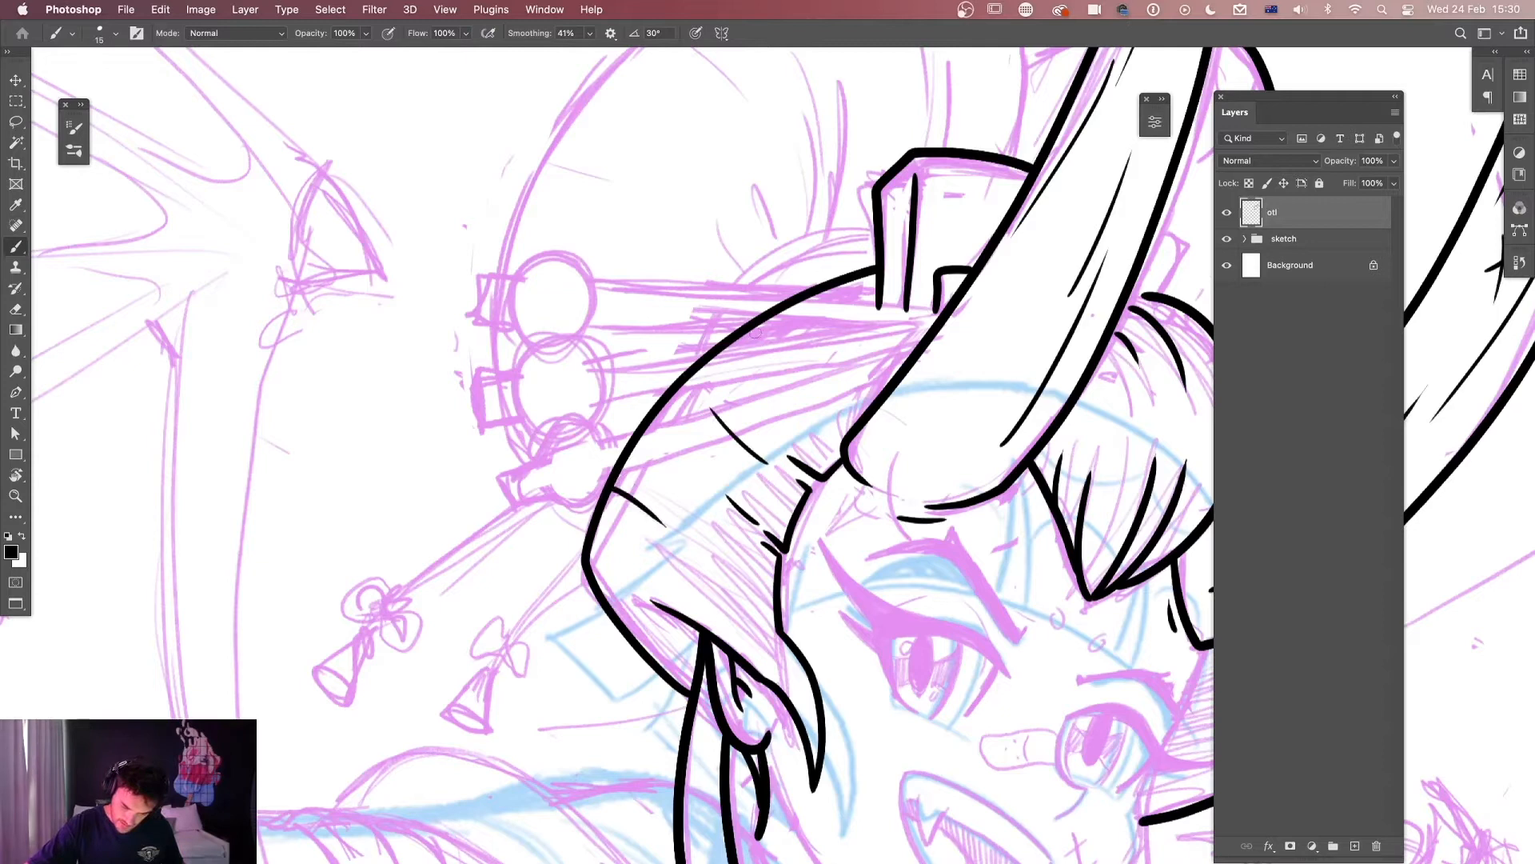
{"action": "left_click_drag", "start_coordinate": [841, 406], "coordinate": [777, 352]}
{"action": "left_click_drag", "start_coordinate": [852, 313], "coordinate": [833, 290]}
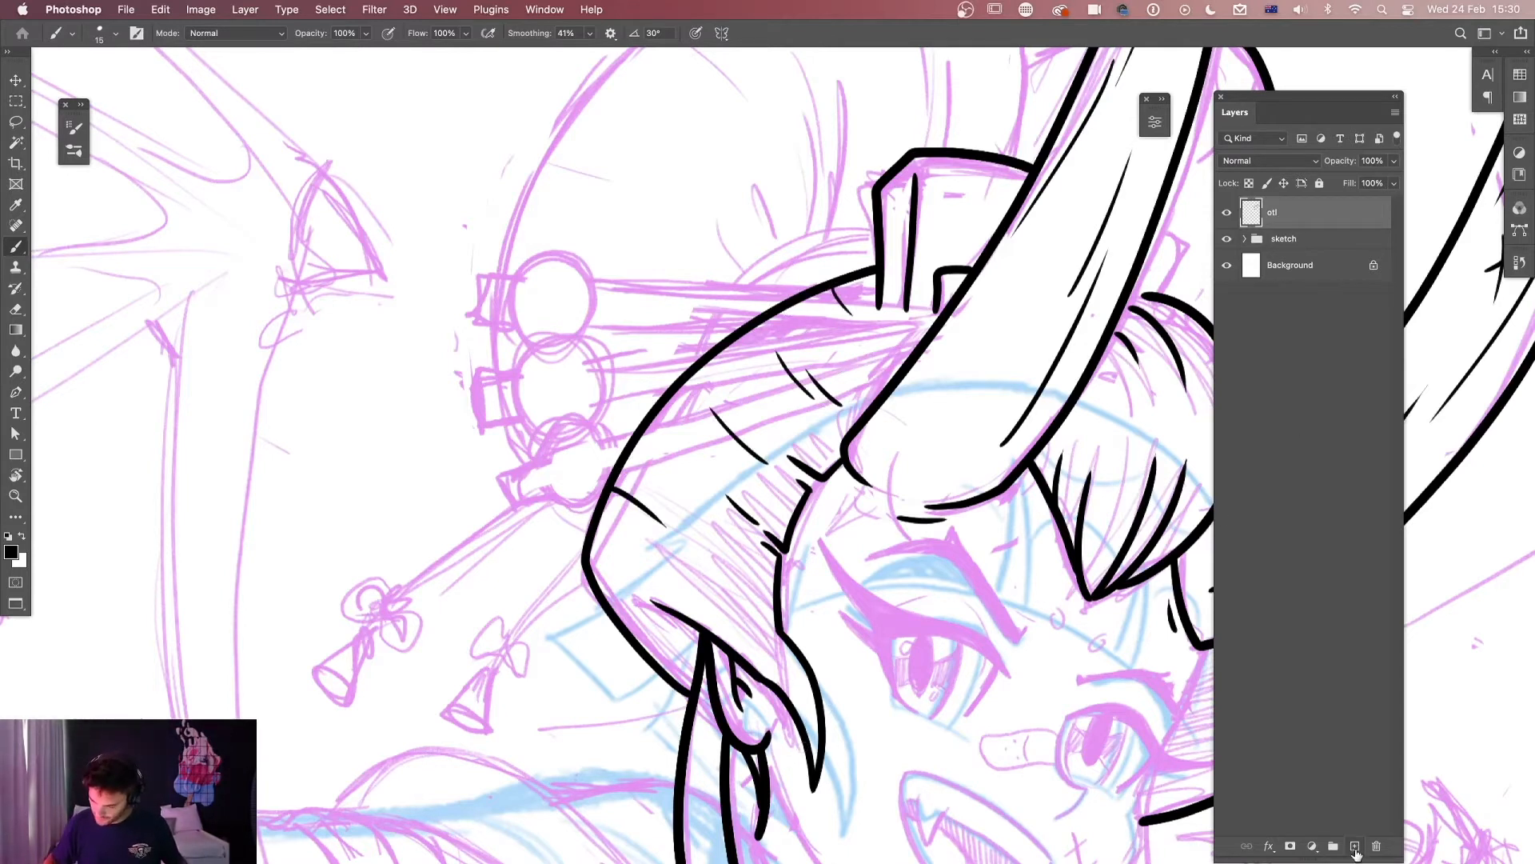
Create a new layer and set the foreground colour to green for the brush.
{"action": "left_click", "coordinate": [1355, 847]}
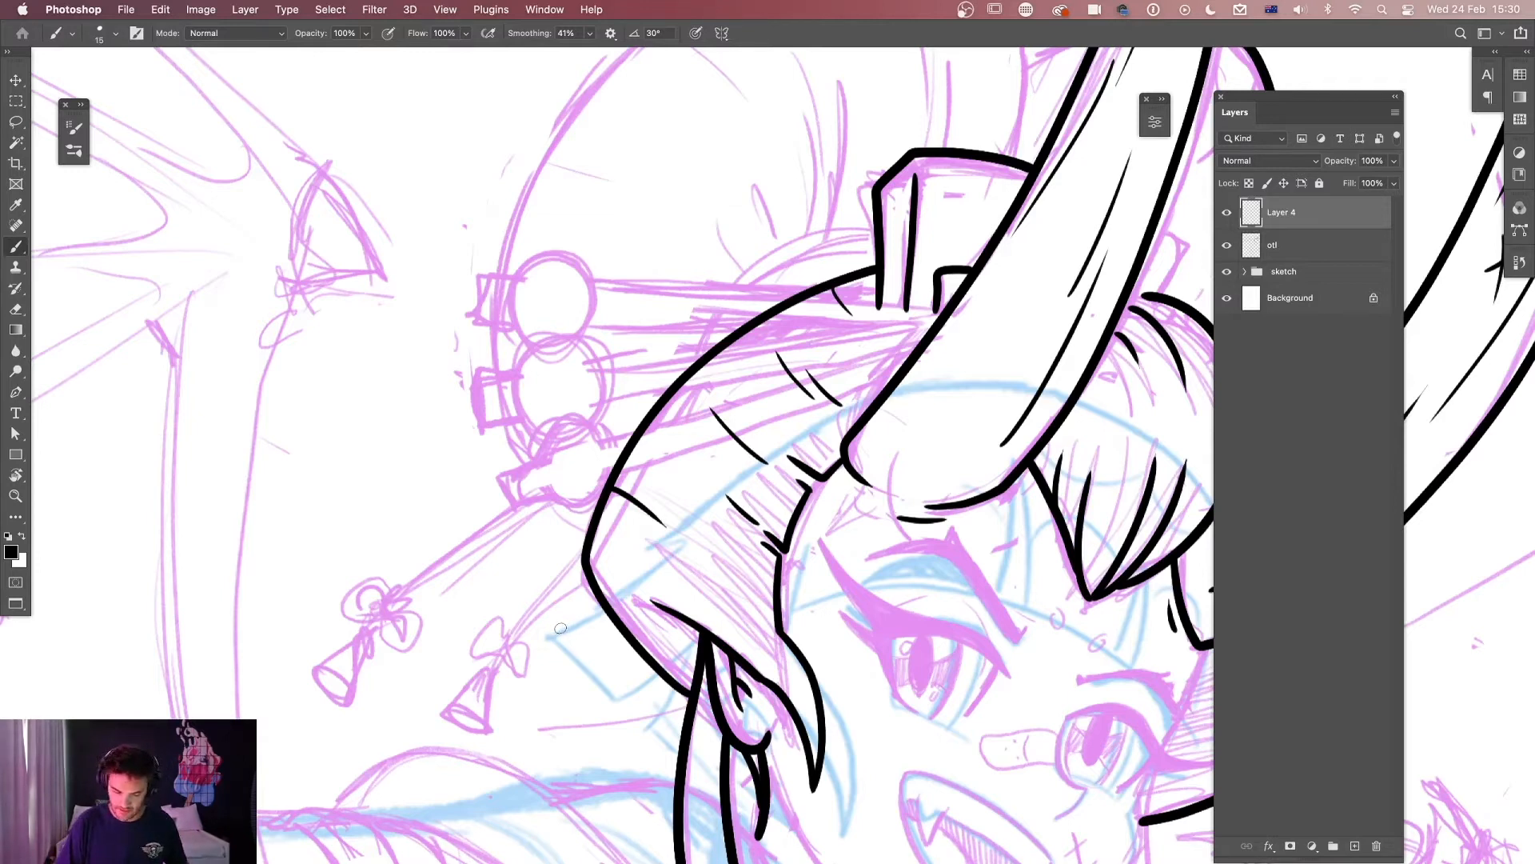
{"action": "left_click", "coordinate": [11, 552]}
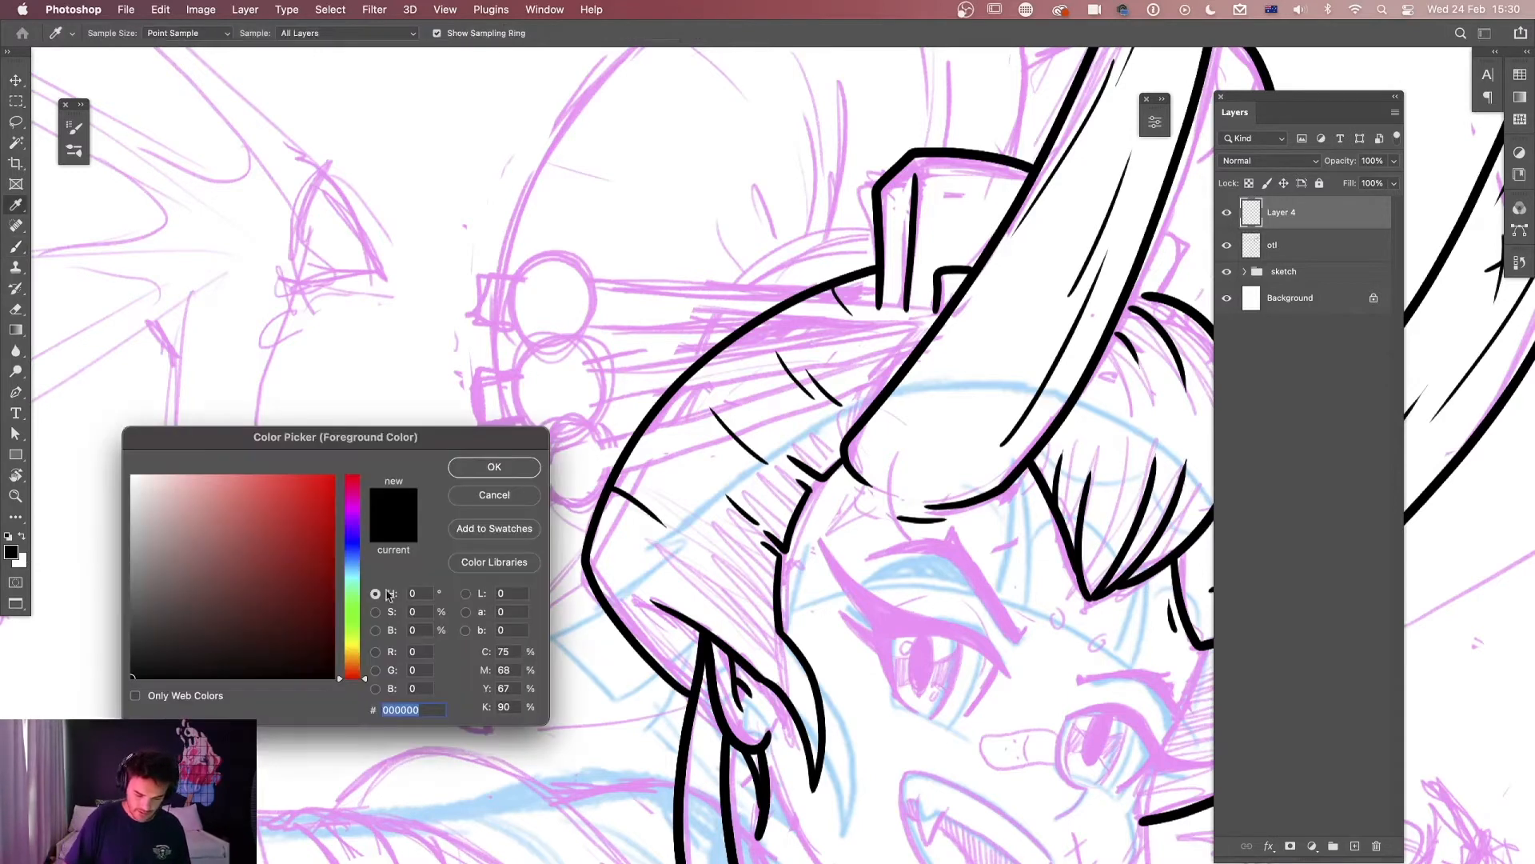
{"action": "left_click", "coordinate": [352, 627]}
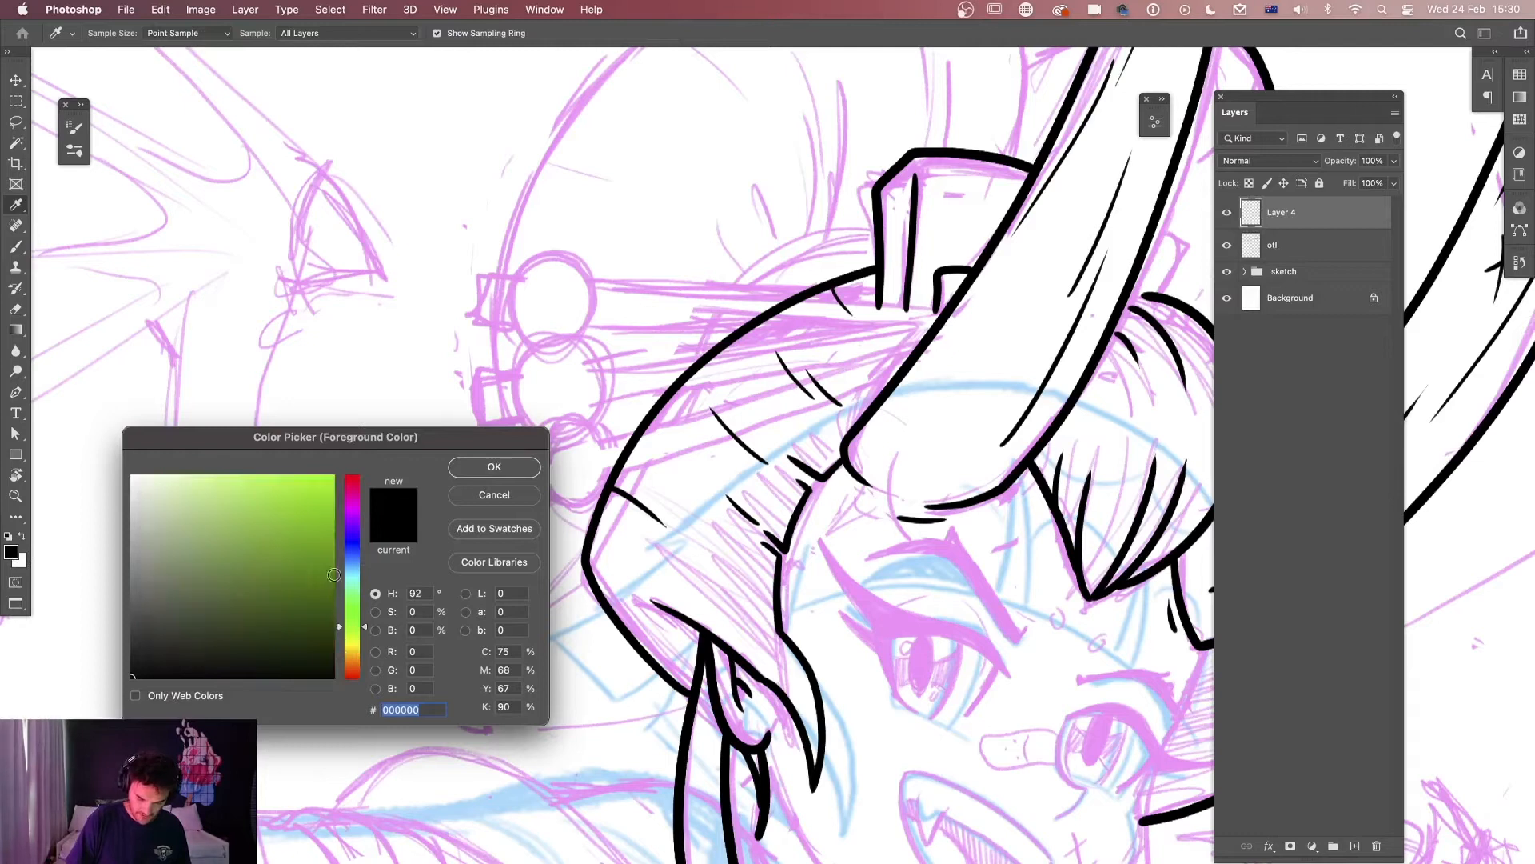
{"action": "left_click", "coordinate": [333, 544]}
{"action": "mouse_move", "coordinate": [354, 627]}
{"action": "left_mouse_down"}
{"action": "mouse_move", "coordinate": [356, 484]}
{"action": "mouse_move", "coordinate": [358, 664]}
{"action": "mouse_move", "coordinate": [357, 626]}
{"action": "left_mouse_up"}
{"action": "left_click", "coordinate": [334, 476]}
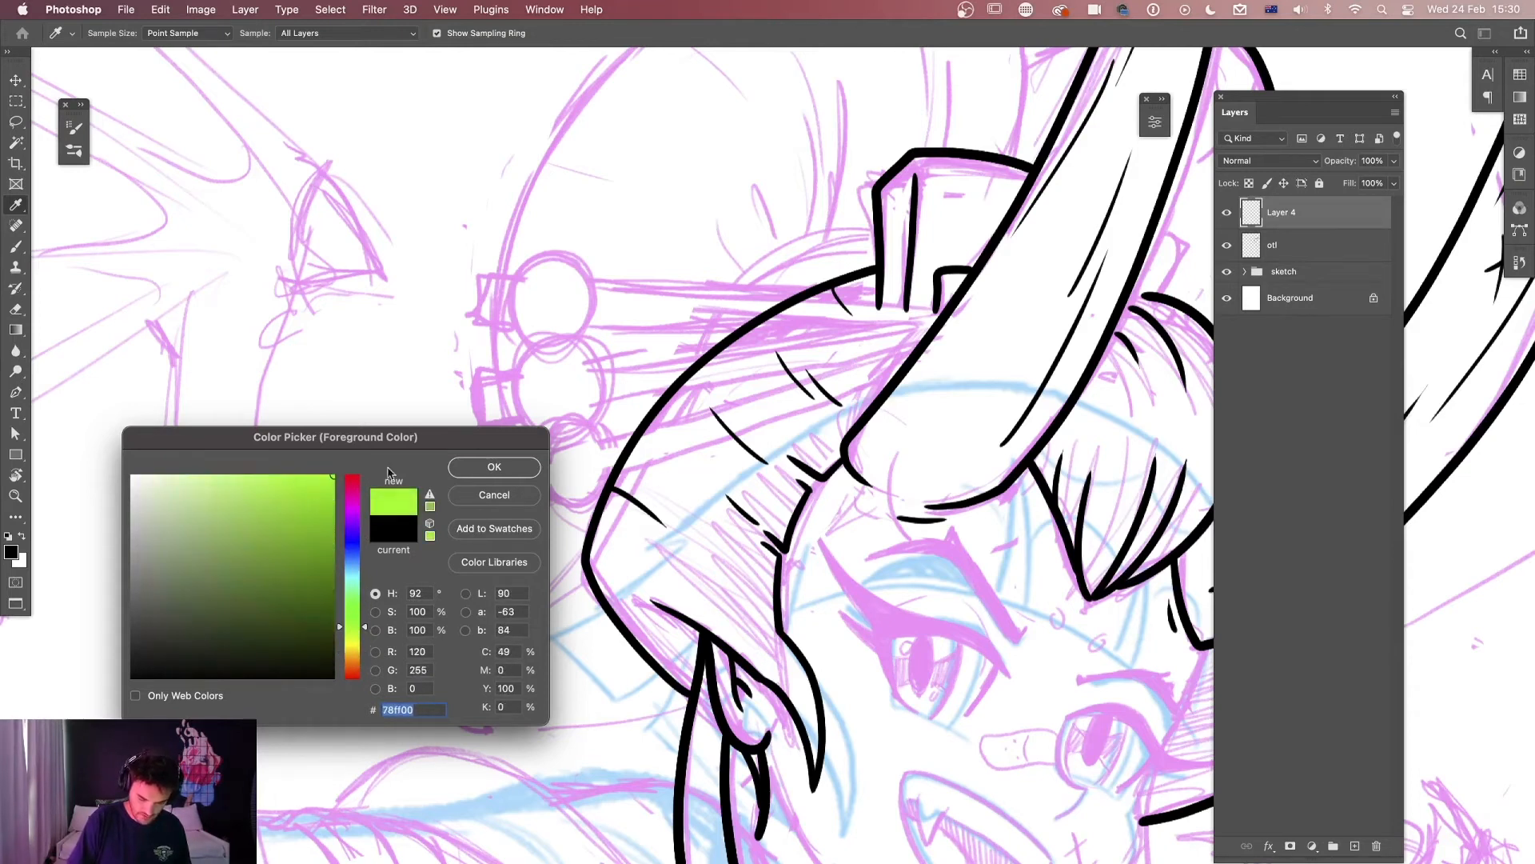
{"action": "left_click", "coordinate": [494, 466]}
{"action": "key", "text": "b"}
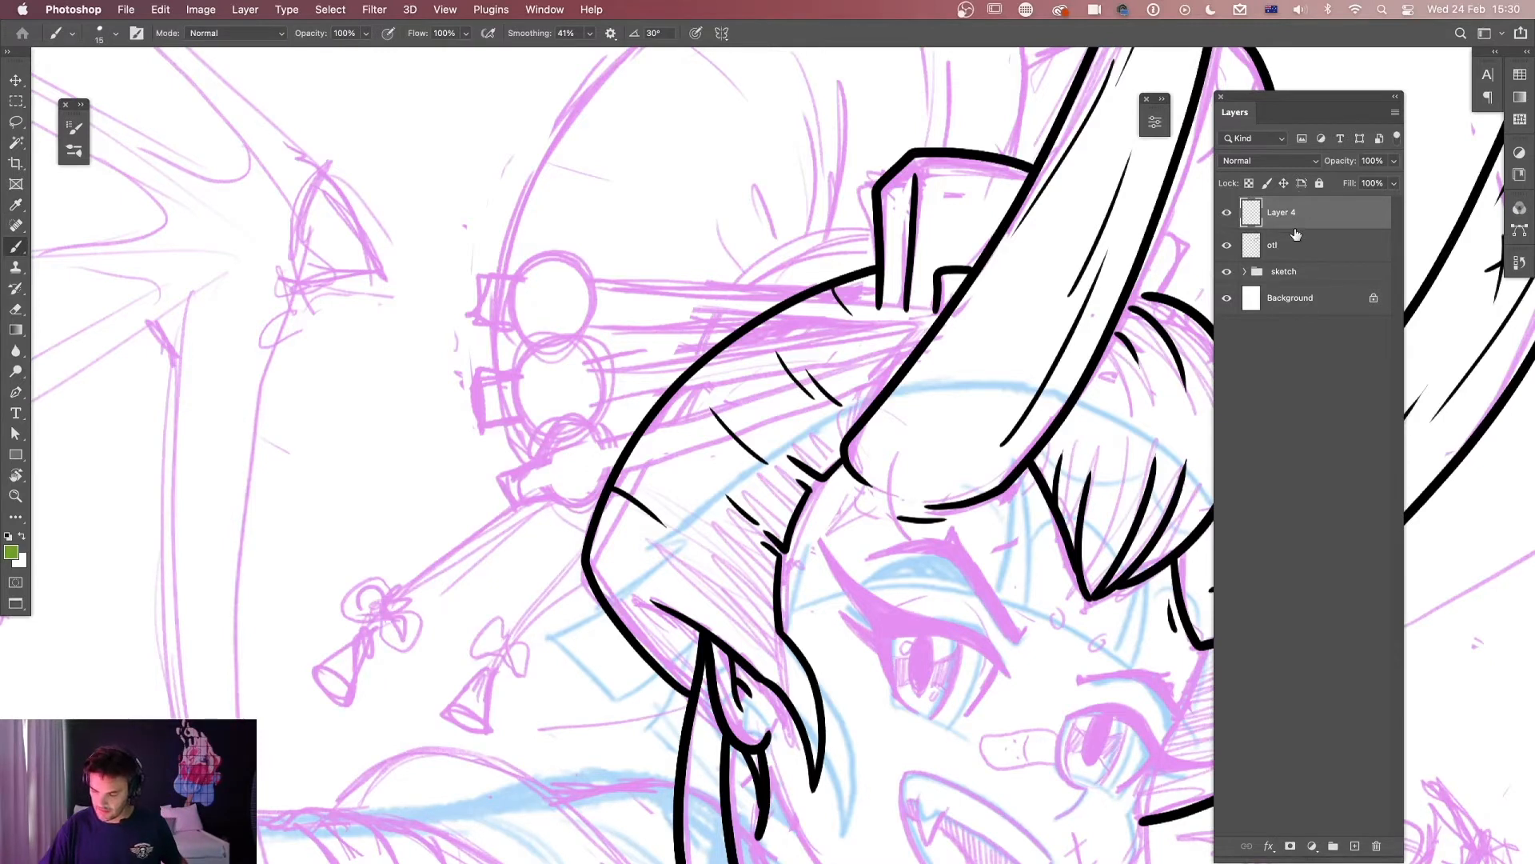
Move Layer 4 beneath the otl layer.
{"action": "left_click_drag", "start_coordinate": [1287, 216], "coordinate": [1293, 253]}
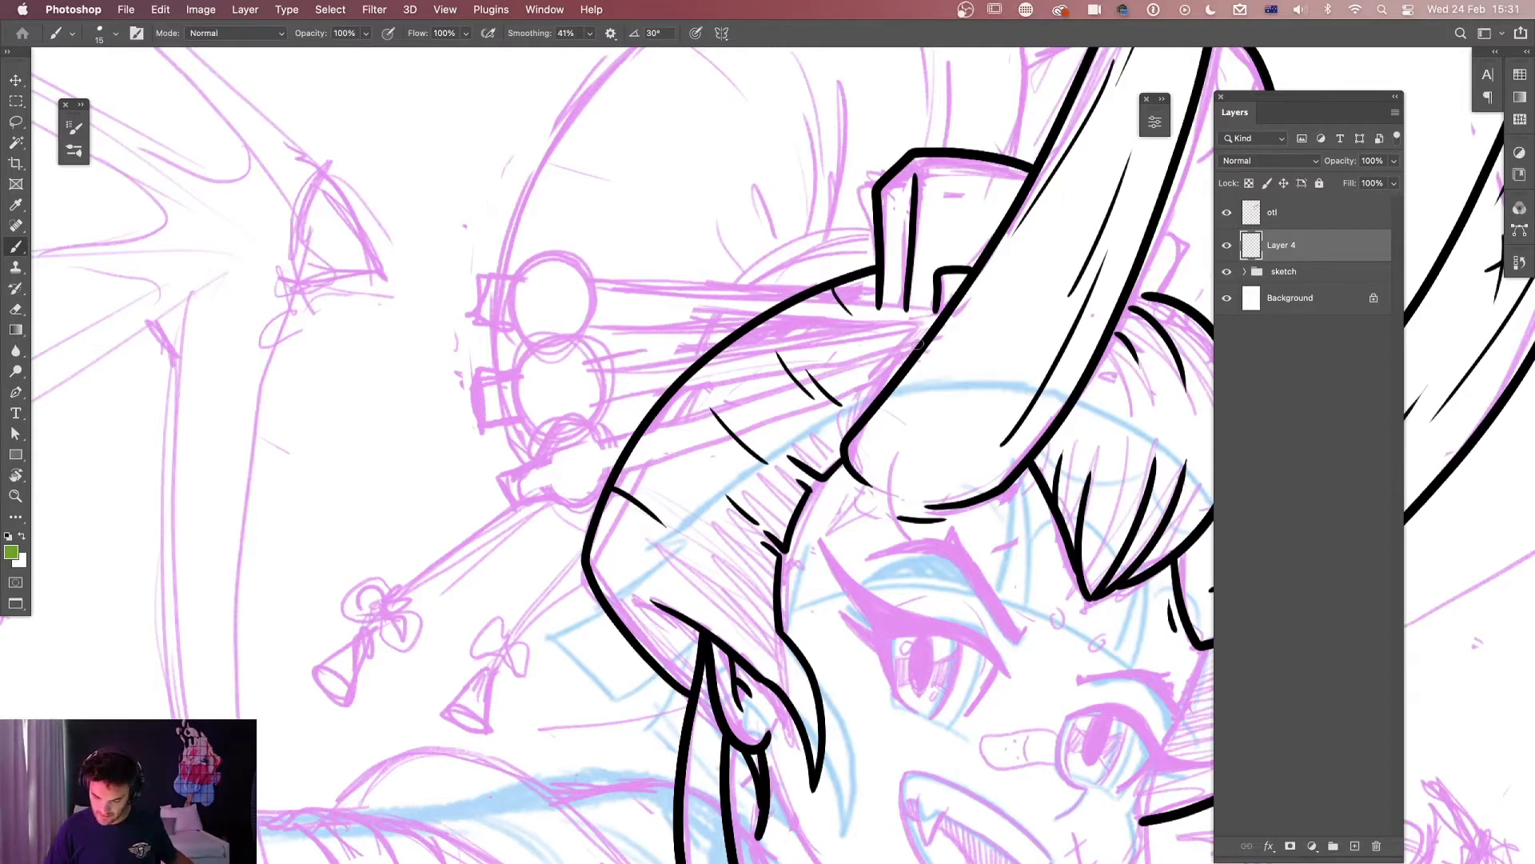
{"action": "left_click", "coordinate": [608, 437], "text": "shift"}
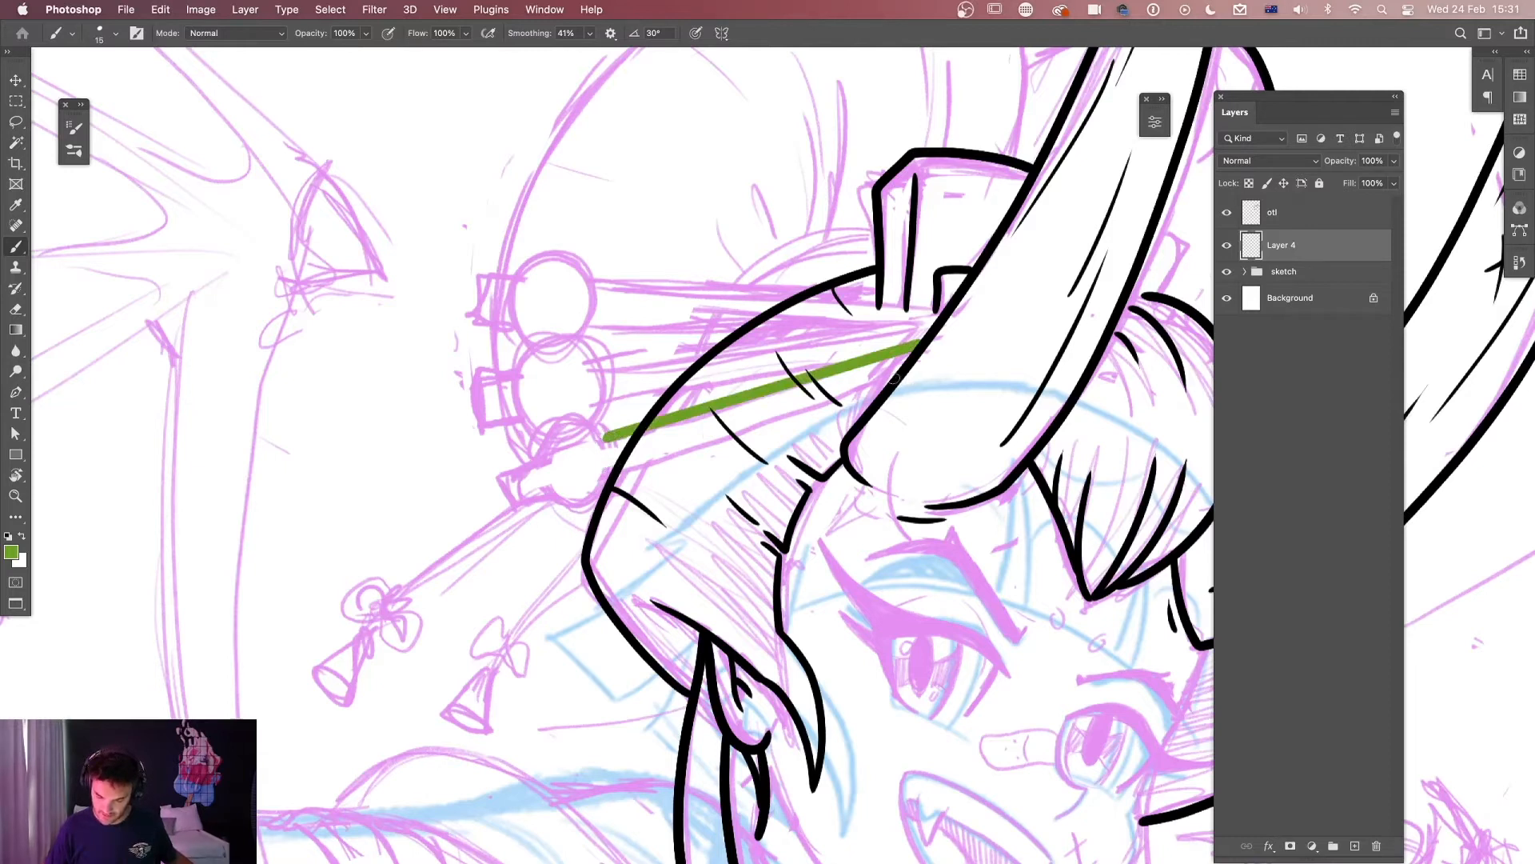
{"action": "left_click", "coordinate": [609, 473], "text": "shift"}
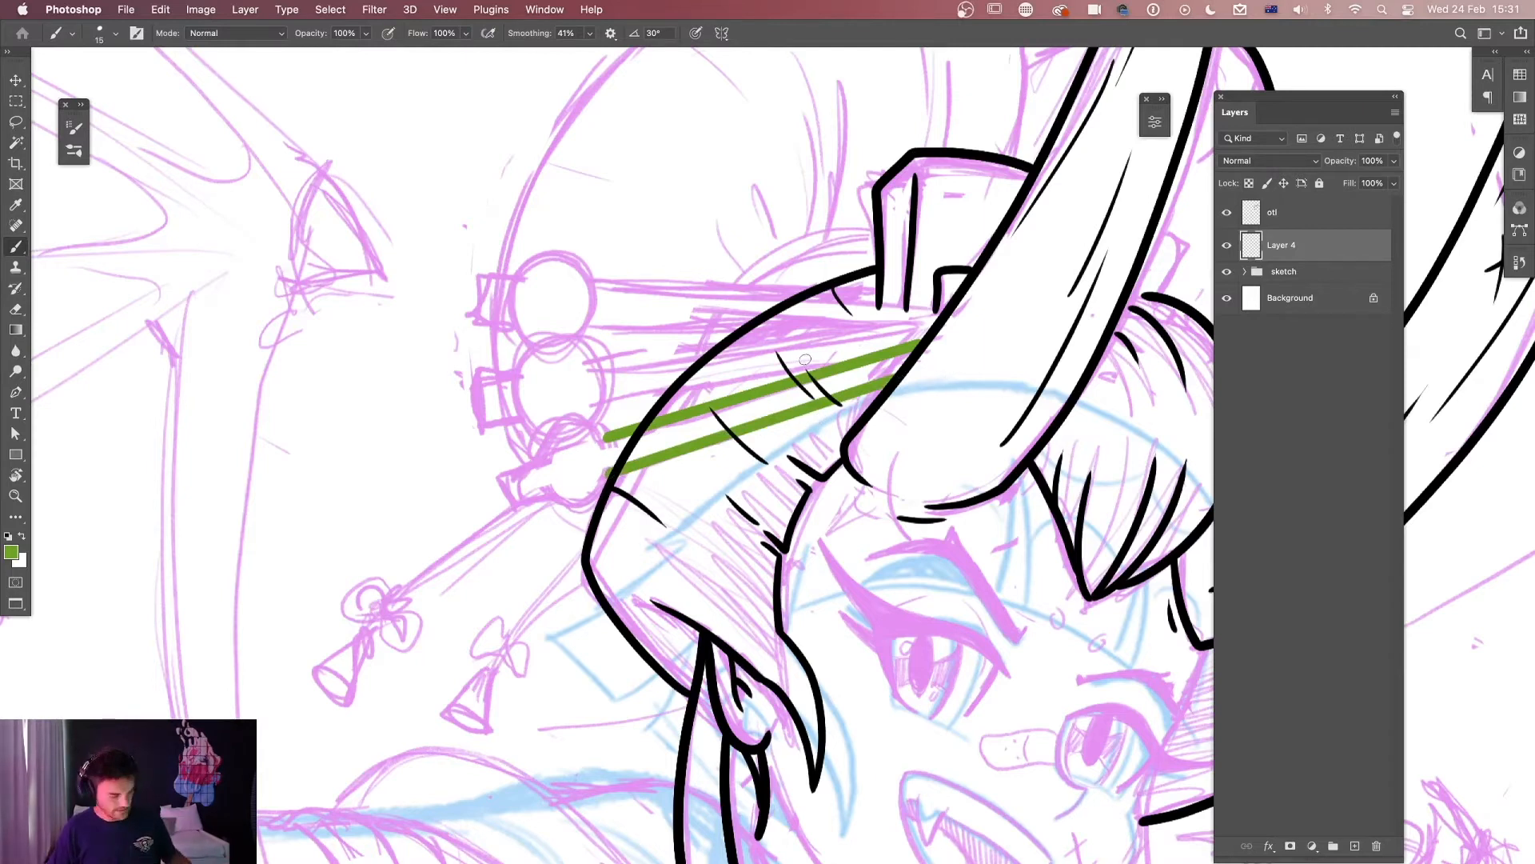
{"action": "key", "text": "super+z"}
{"action": "key", "text": "super+z"}
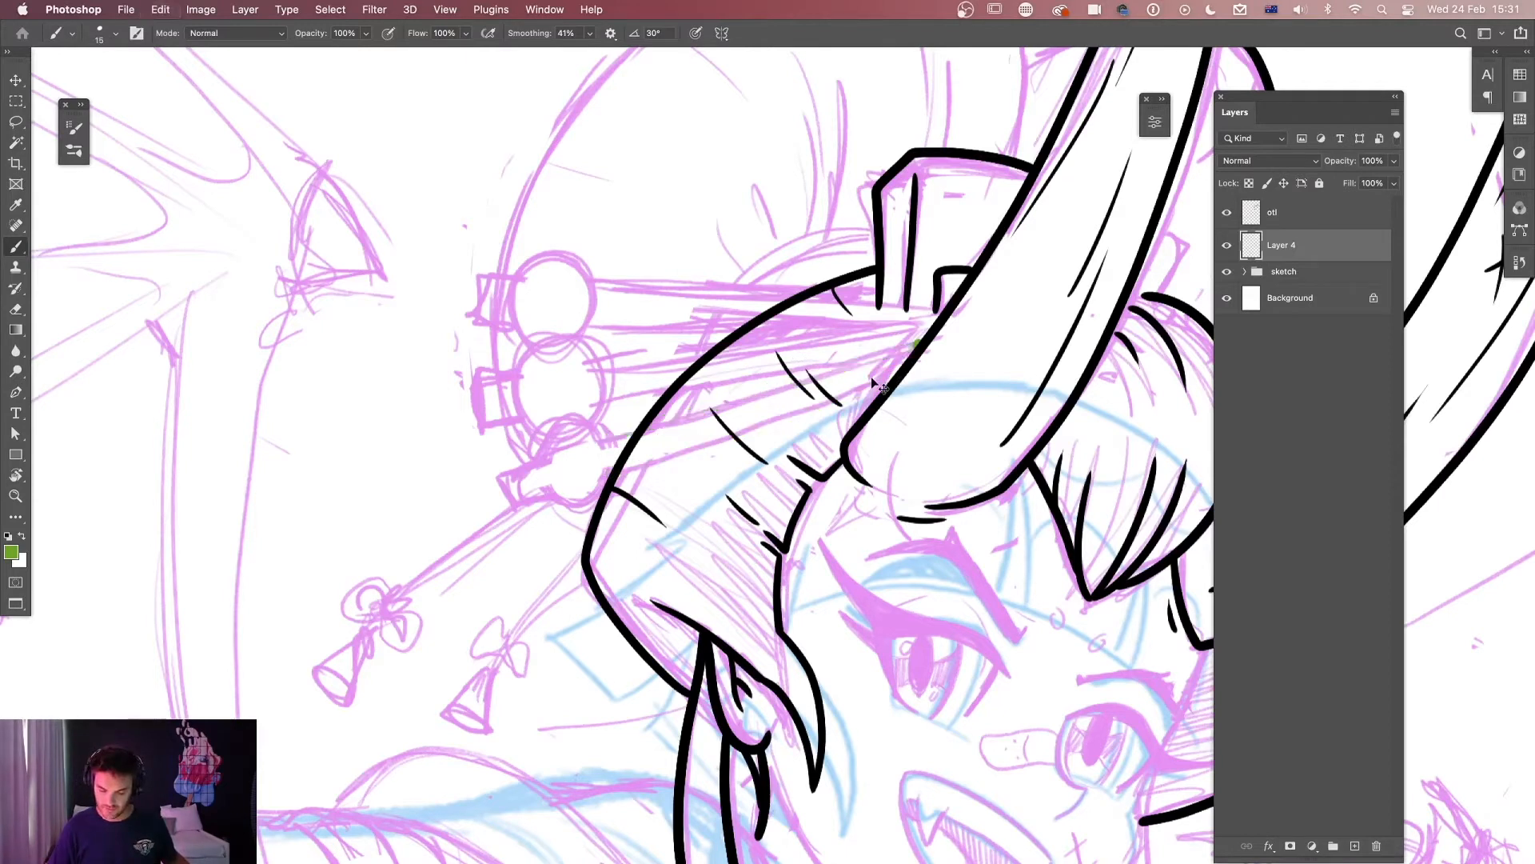
{"action": "key", "text": "super+z"}
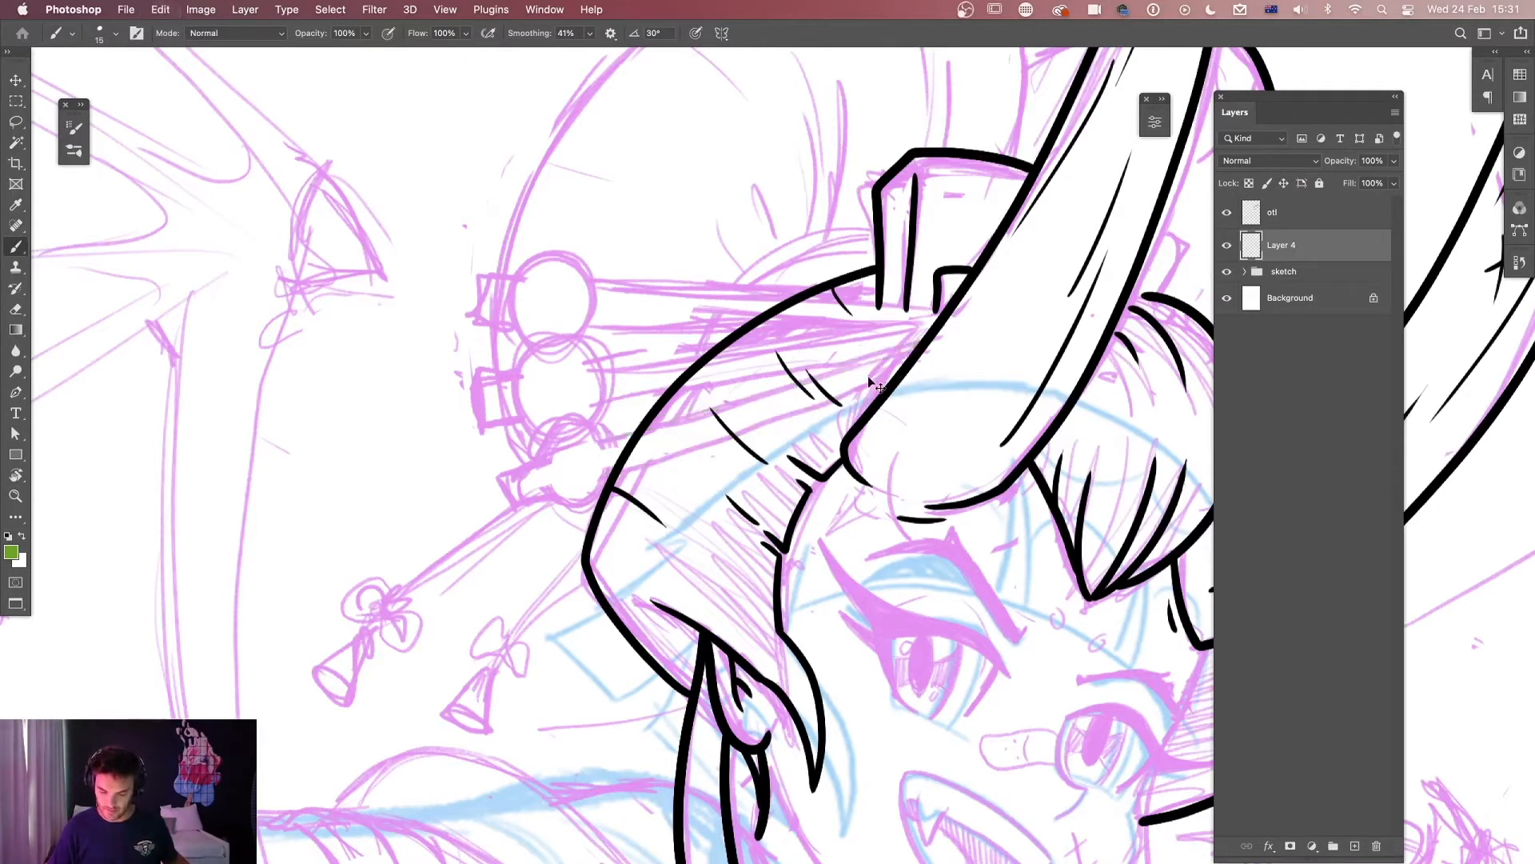
{"action": "left_click", "coordinate": [603, 440]}
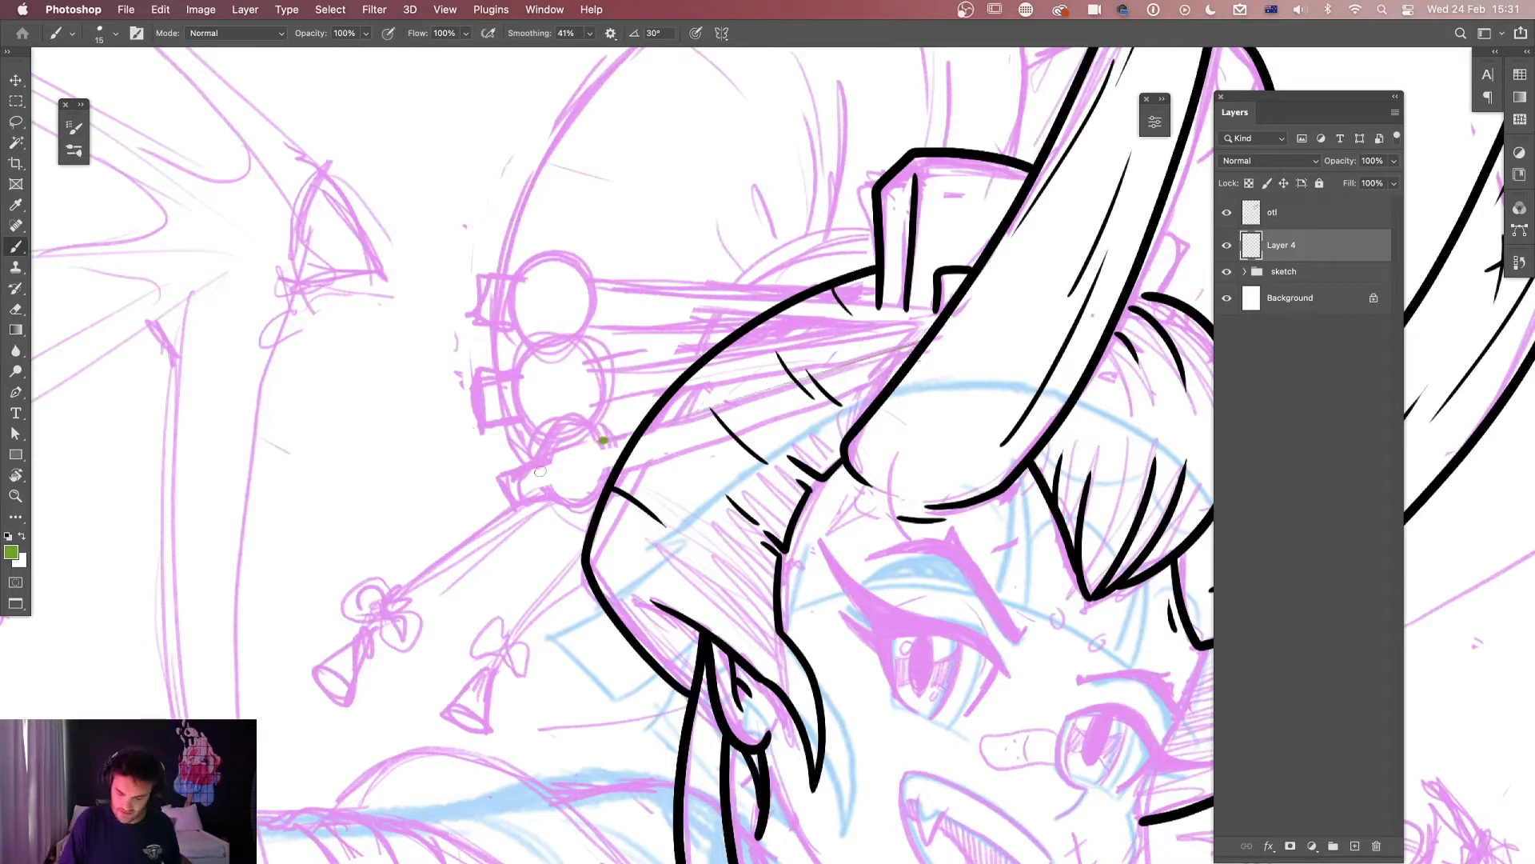
{"action": "left_click", "coordinate": [74, 126]}
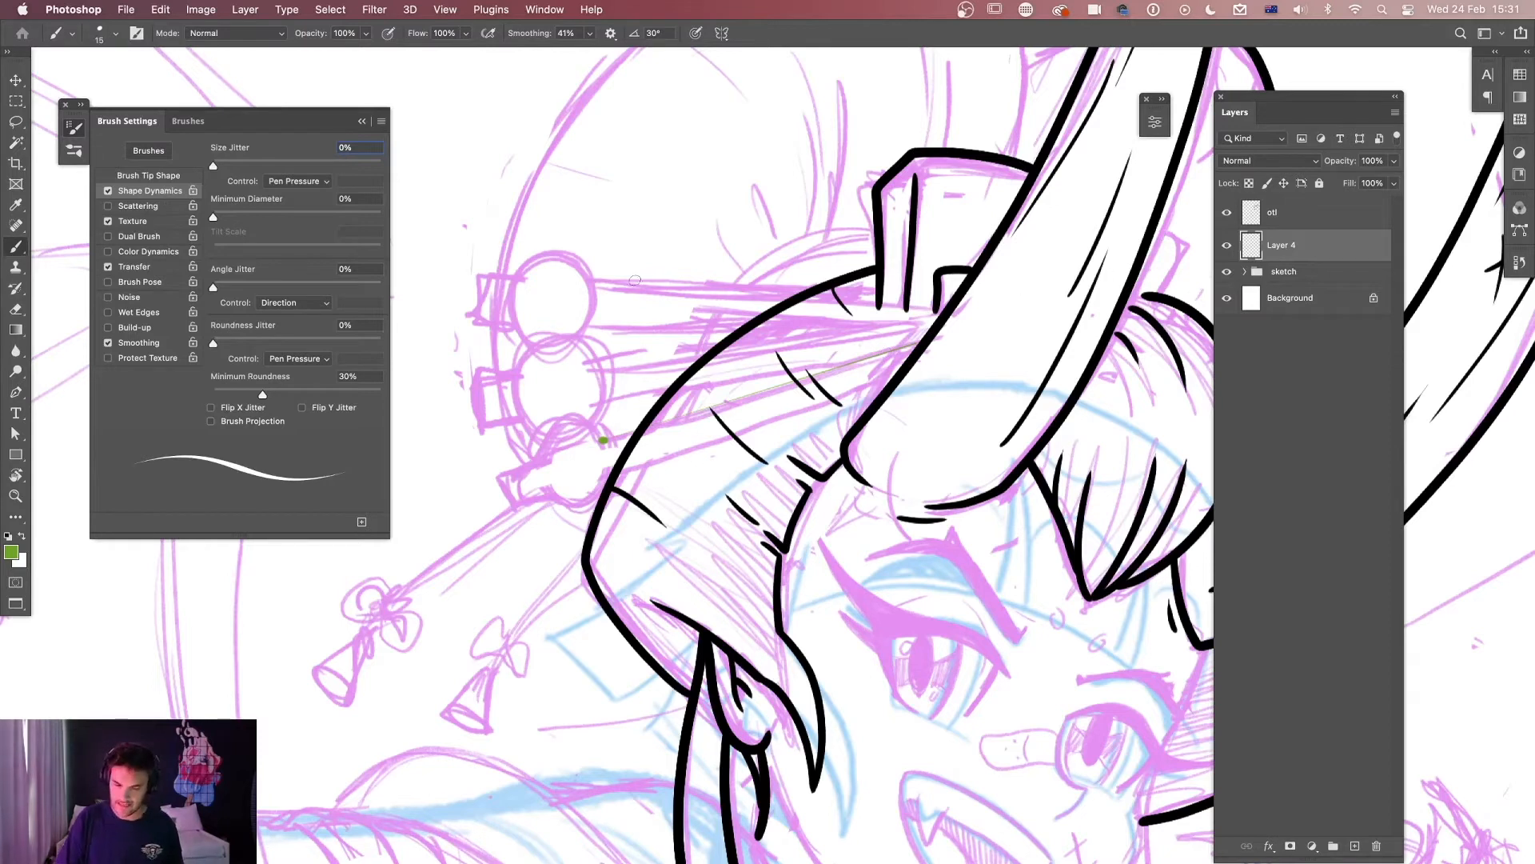
{"action": "left_click", "coordinate": [362, 122]}
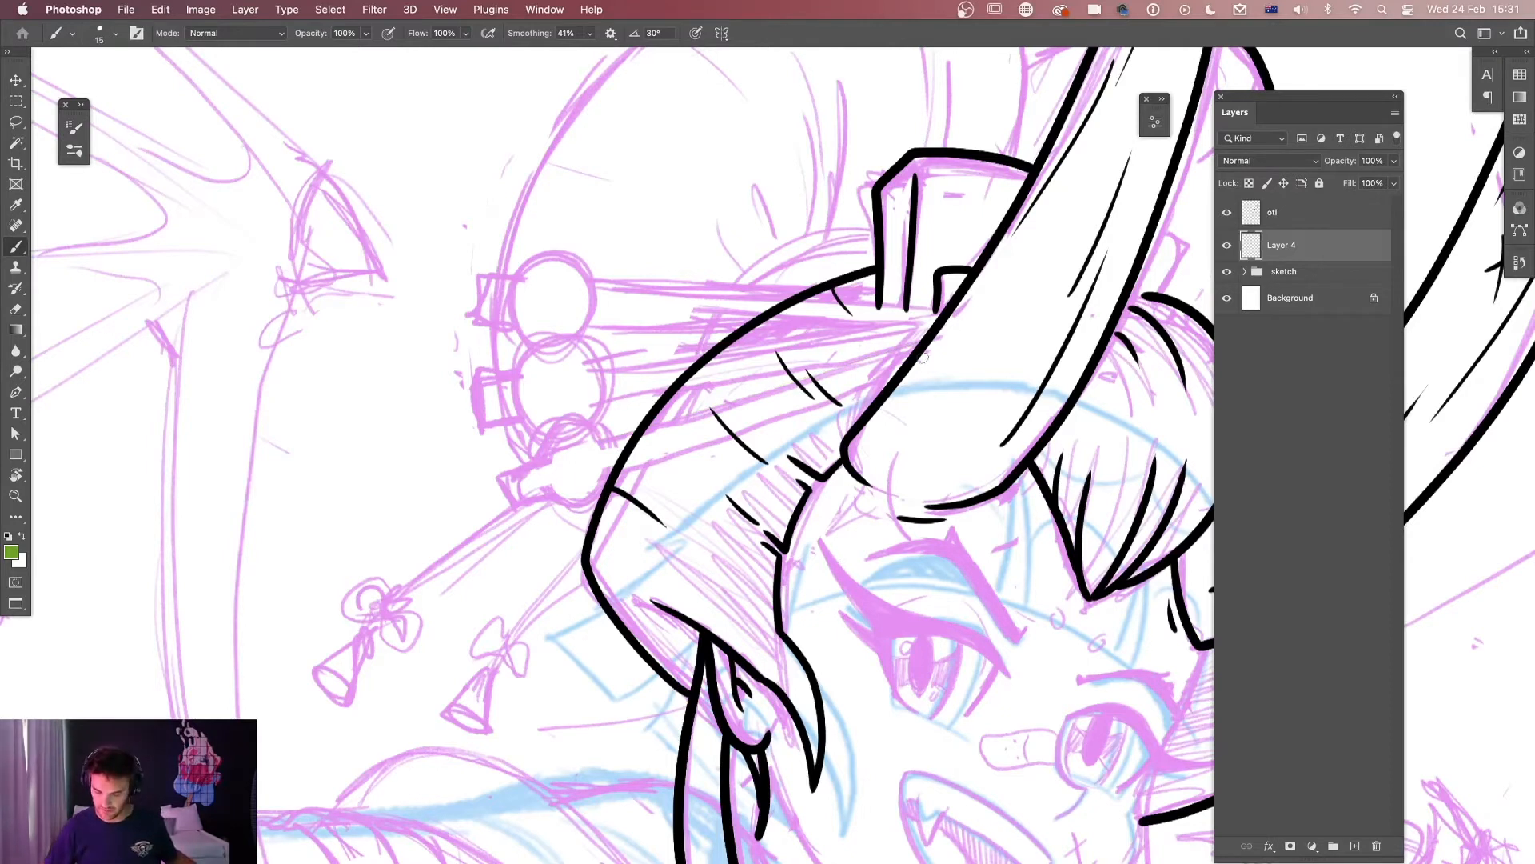
Draw six straight green lines along the sketched edges of the three hairpin shafts, running from their heads to the near horn.
{"action": "left_click", "coordinate": [948, 338]}
{"action": "left_click", "coordinate": [603, 437], "text": "shift"}
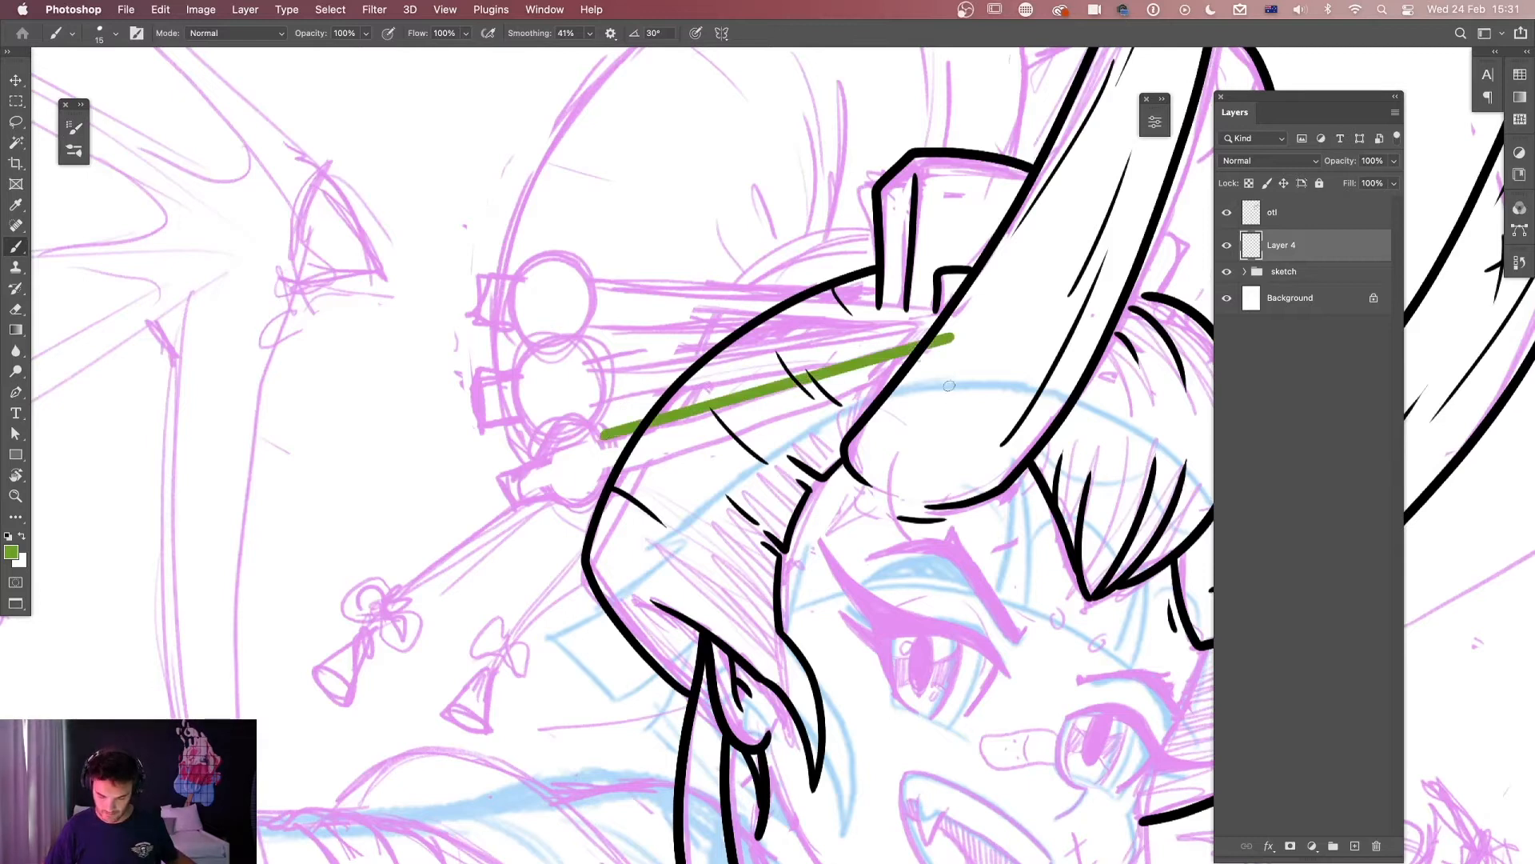
{"action": "left_click", "coordinate": [603, 478], "text": "shift"}
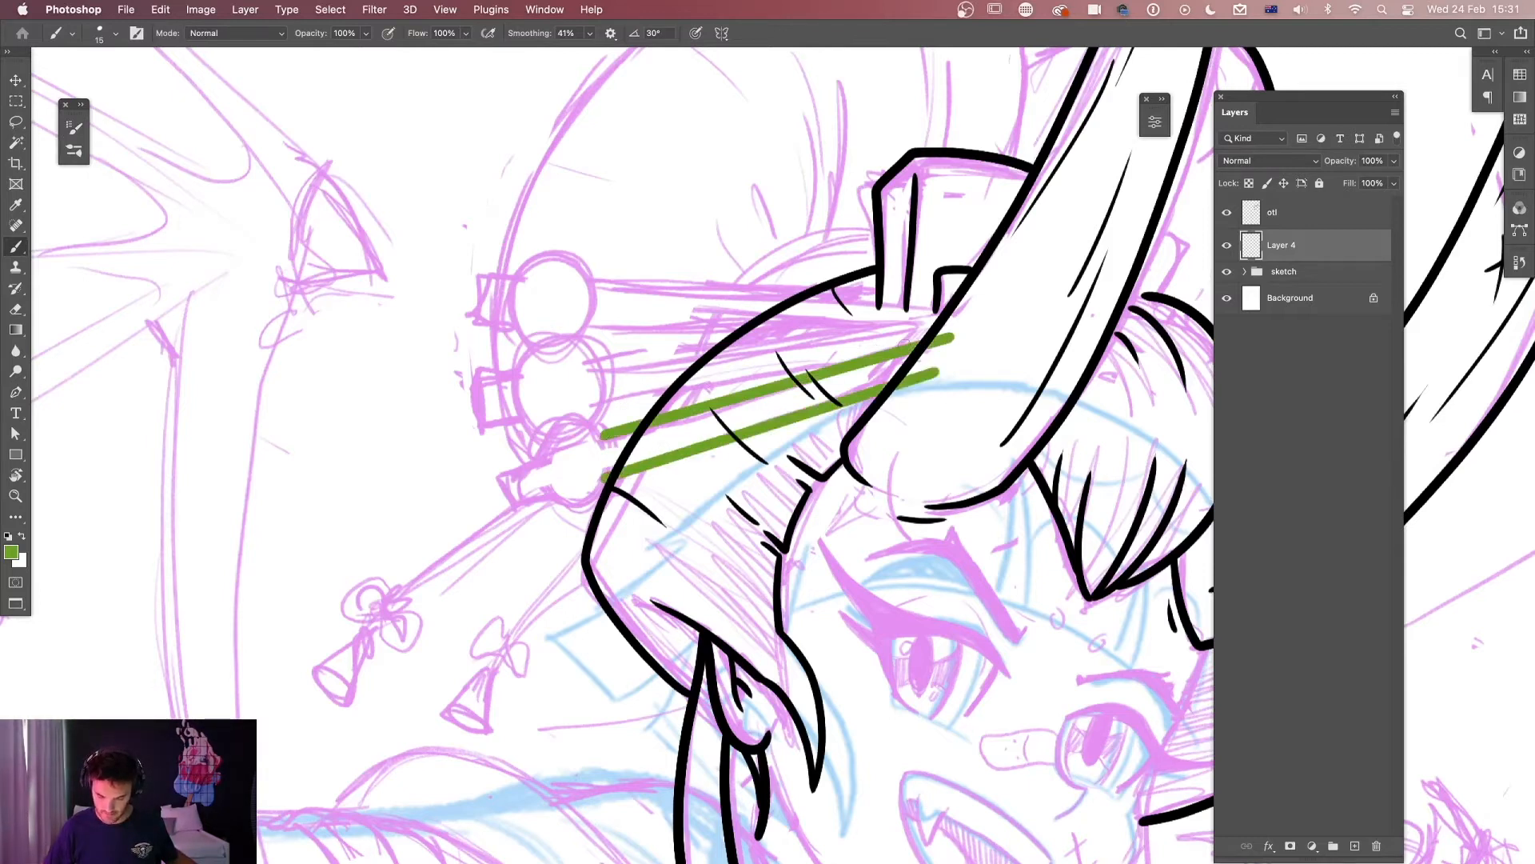
{"action": "left_click", "coordinate": [600, 404], "text": "shift"}
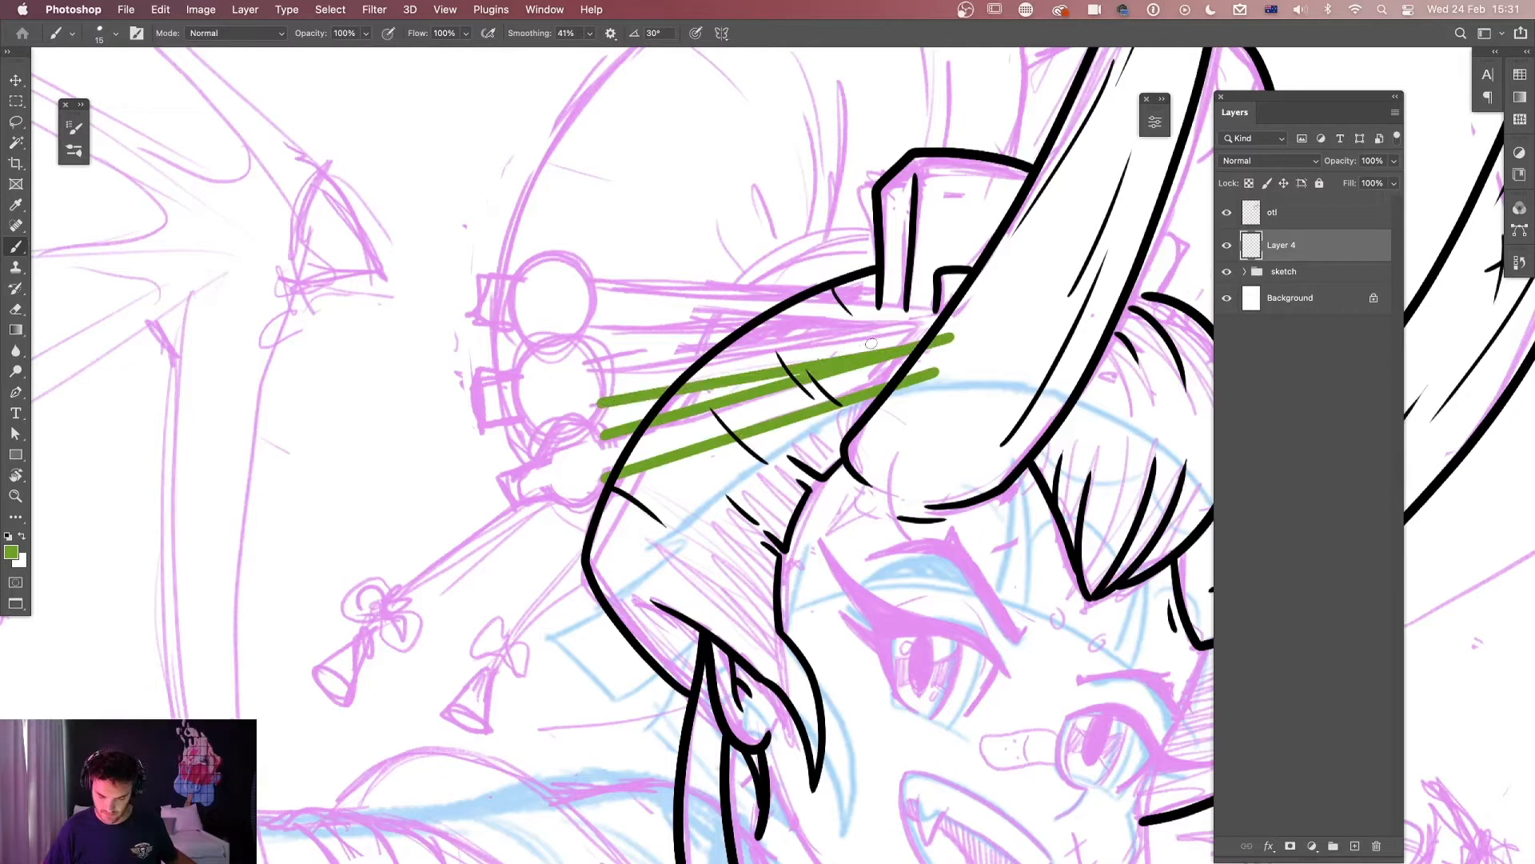
{"action": "left_click", "coordinate": [939, 321]}
{"action": "left_click", "coordinate": [601, 361], "text": "shift"}
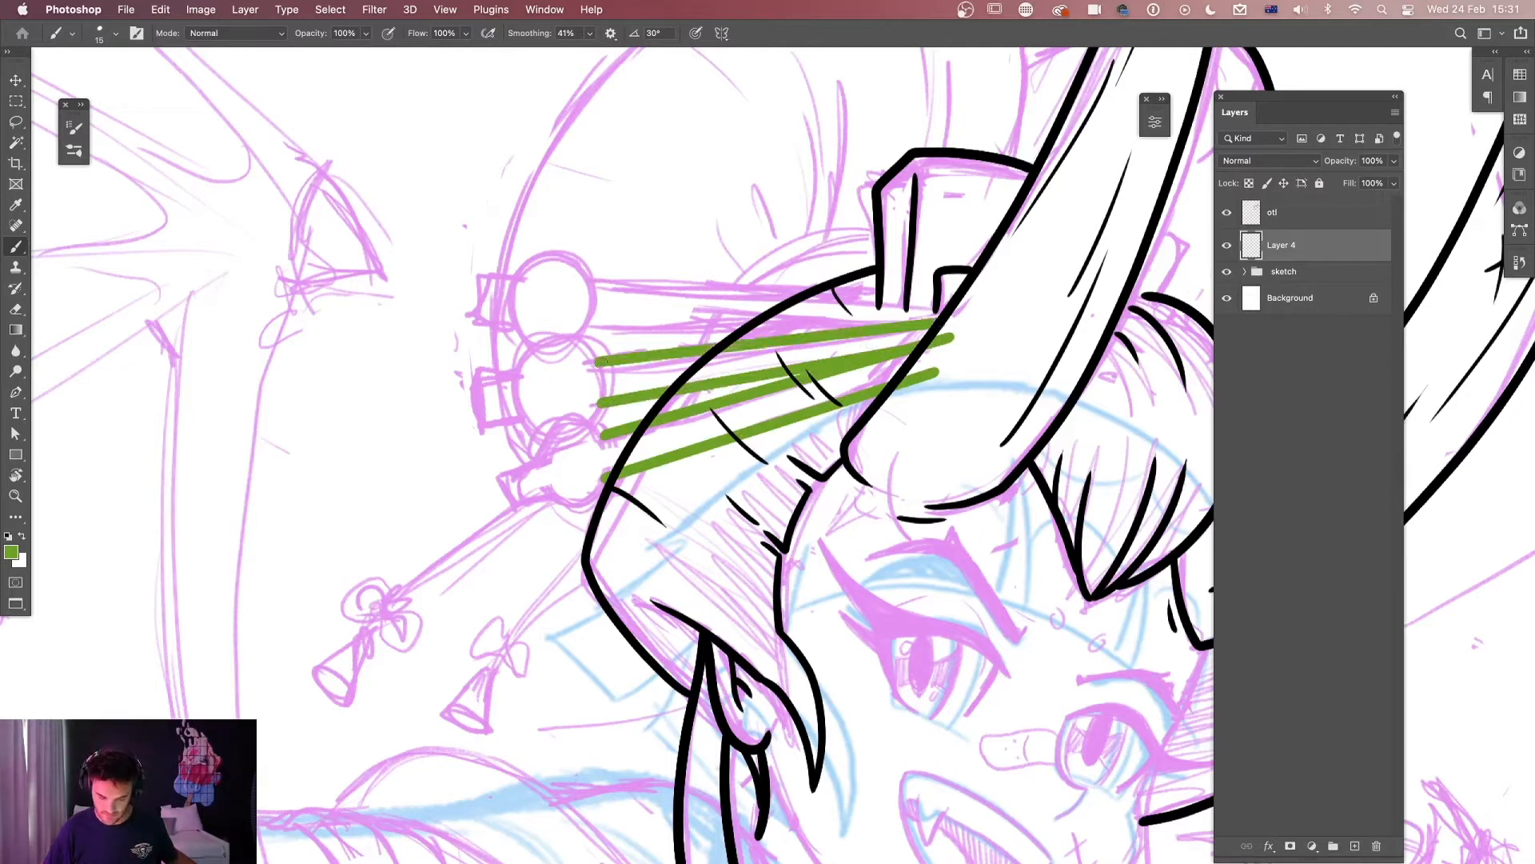
{"action": "left_click", "coordinate": [580, 323]}
{"action": "left_click", "coordinate": [934, 320], "text": "shift"}
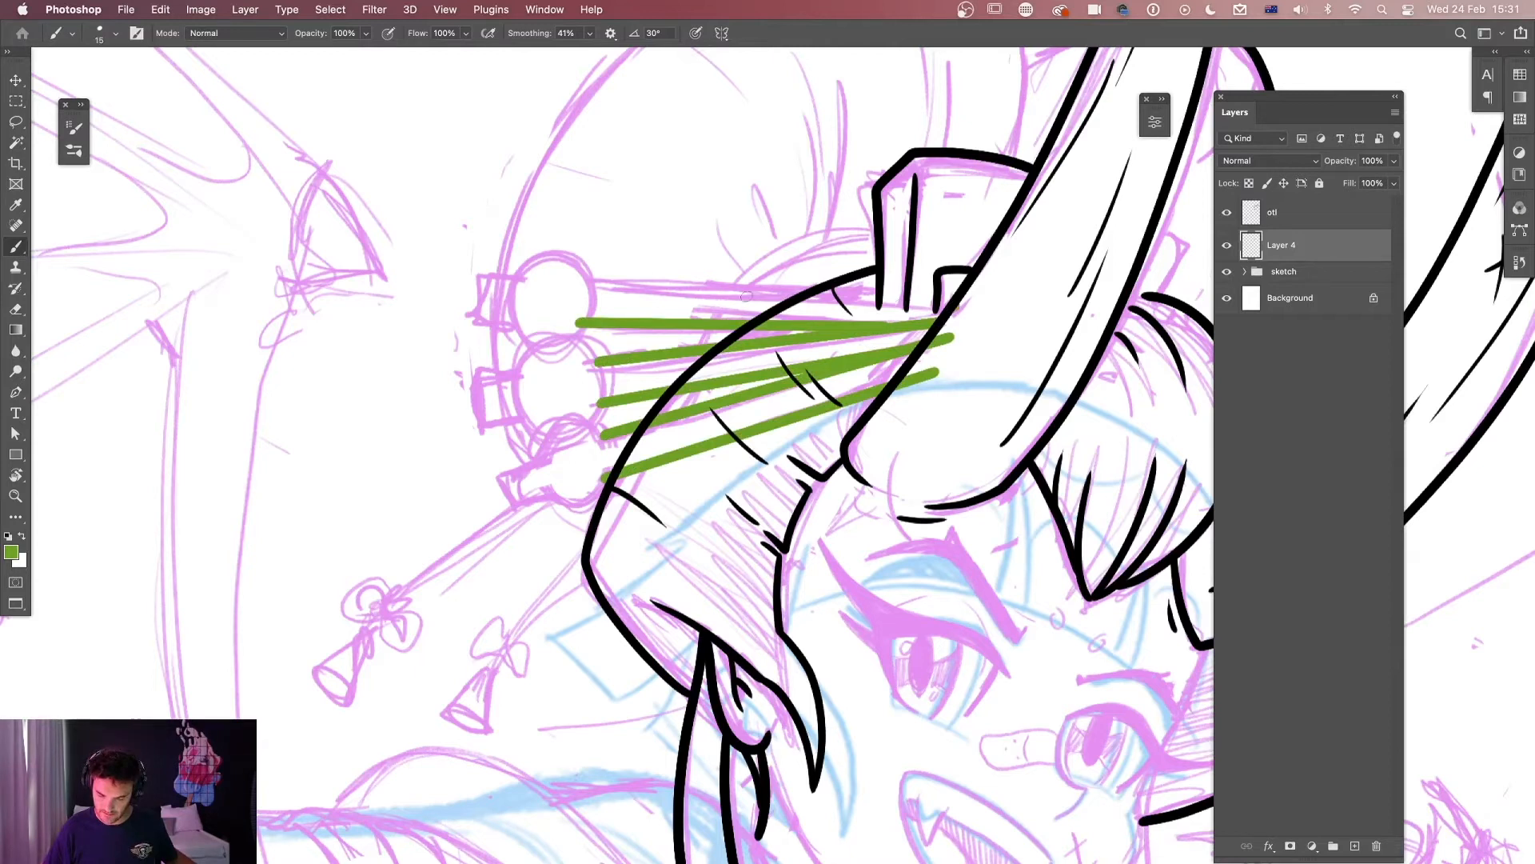
{"action": "left_click", "coordinate": [586, 282], "text": "shift"}
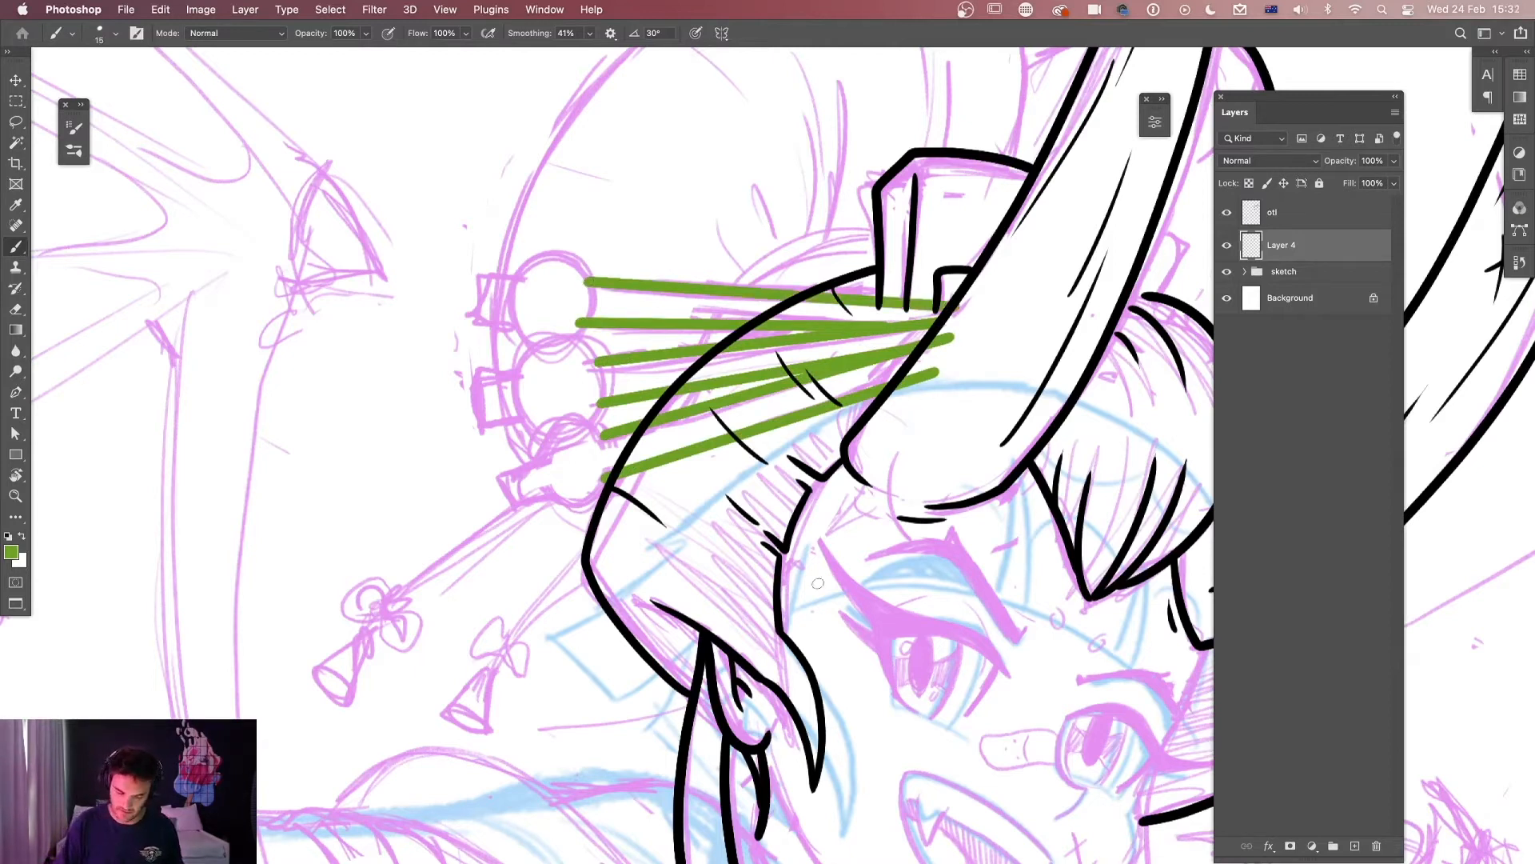
Add a layer mask to the otl layer and paint it black where the hair outline passes behind the hairpin shafts.
{"action": "key", "text": "super+minus"}
{"action": "key", "text": "super+minus"}
{"action": "key", "text": "super+plus"}
{"action": "key", "text": "super+plus"}
{"action": "scroll", "coordinate": [1034, 591], "scroll_direction": "right", "scroll_amount": 5}
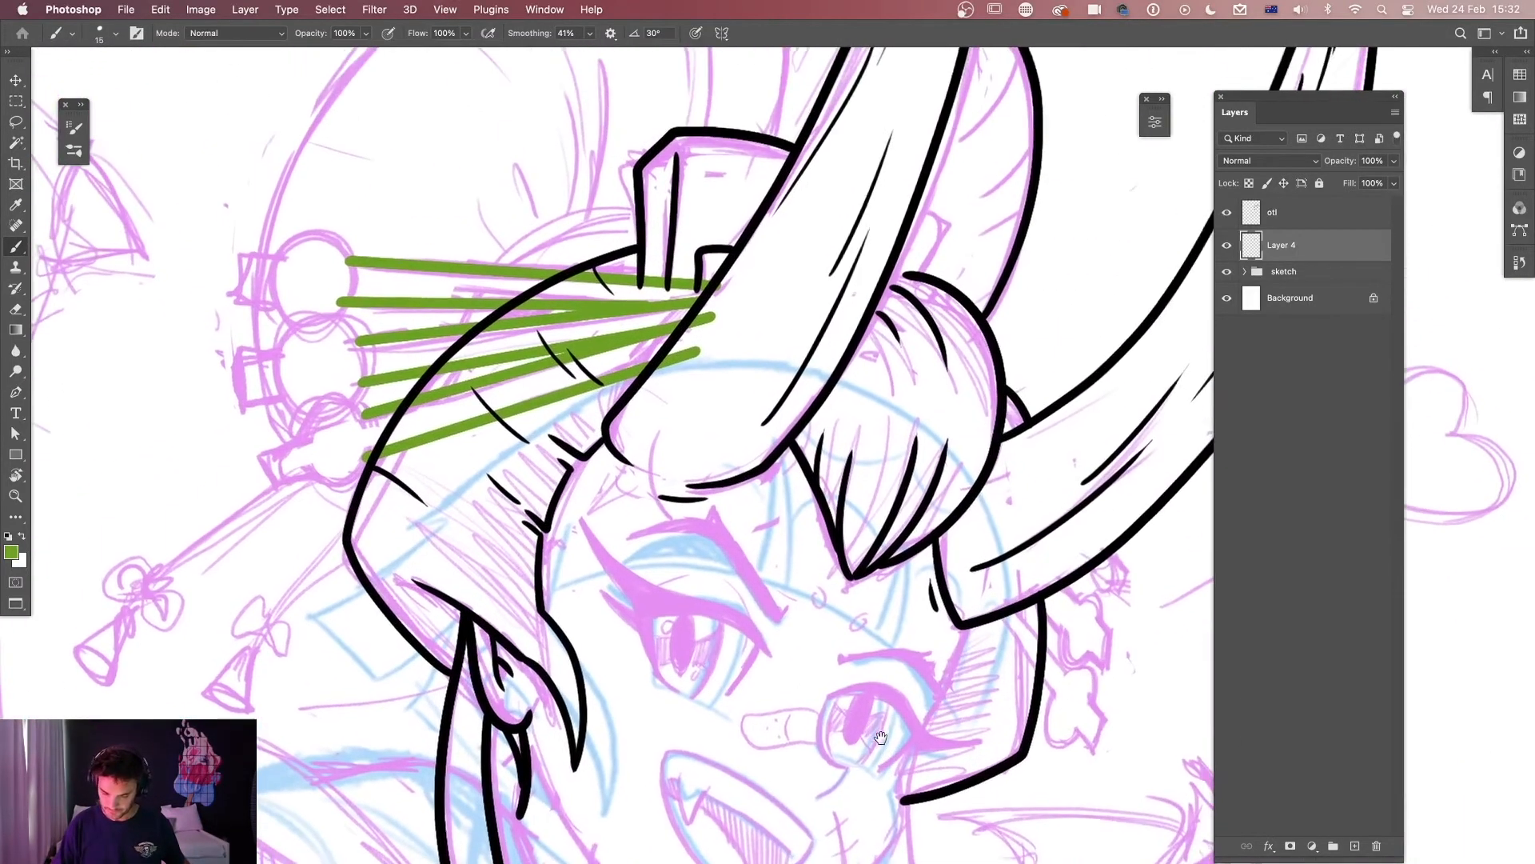
{"action": "left_click", "coordinate": [1296, 214]}
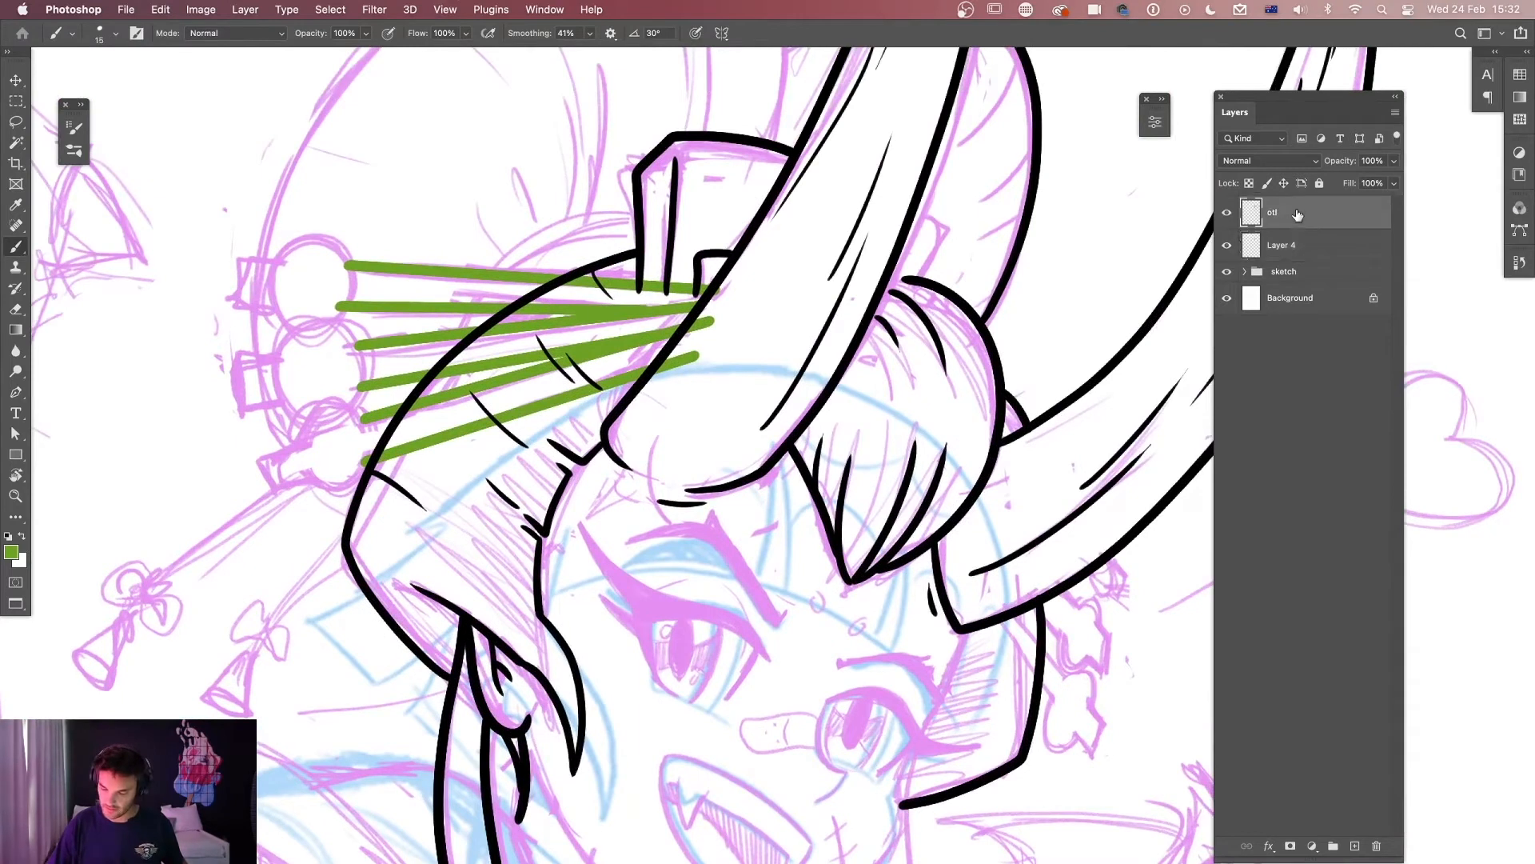
{"action": "left_click", "coordinate": [1290, 846]}
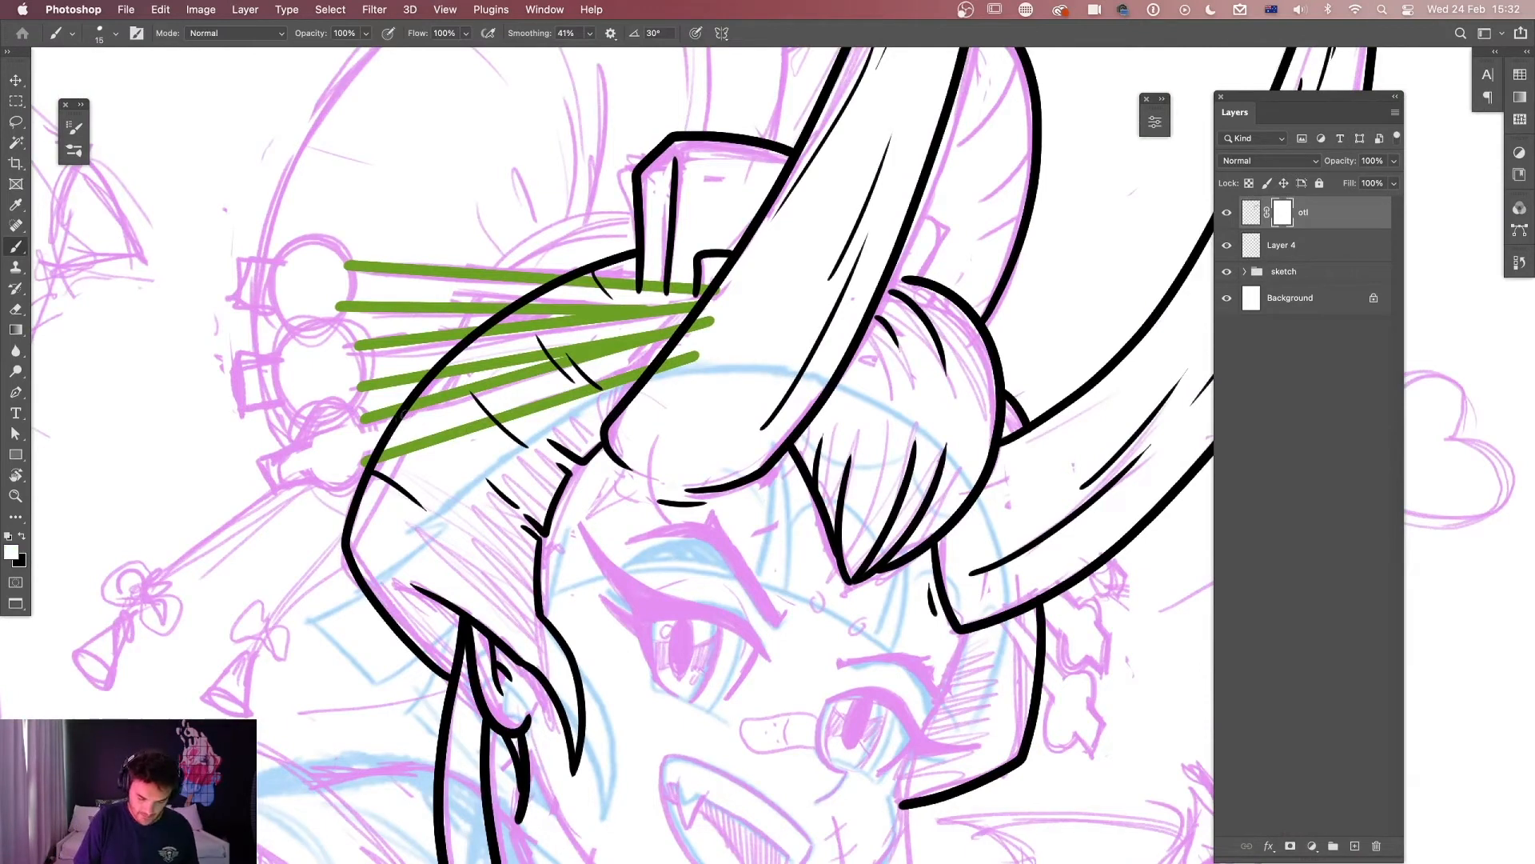
{"action": "key", "text": "x"}
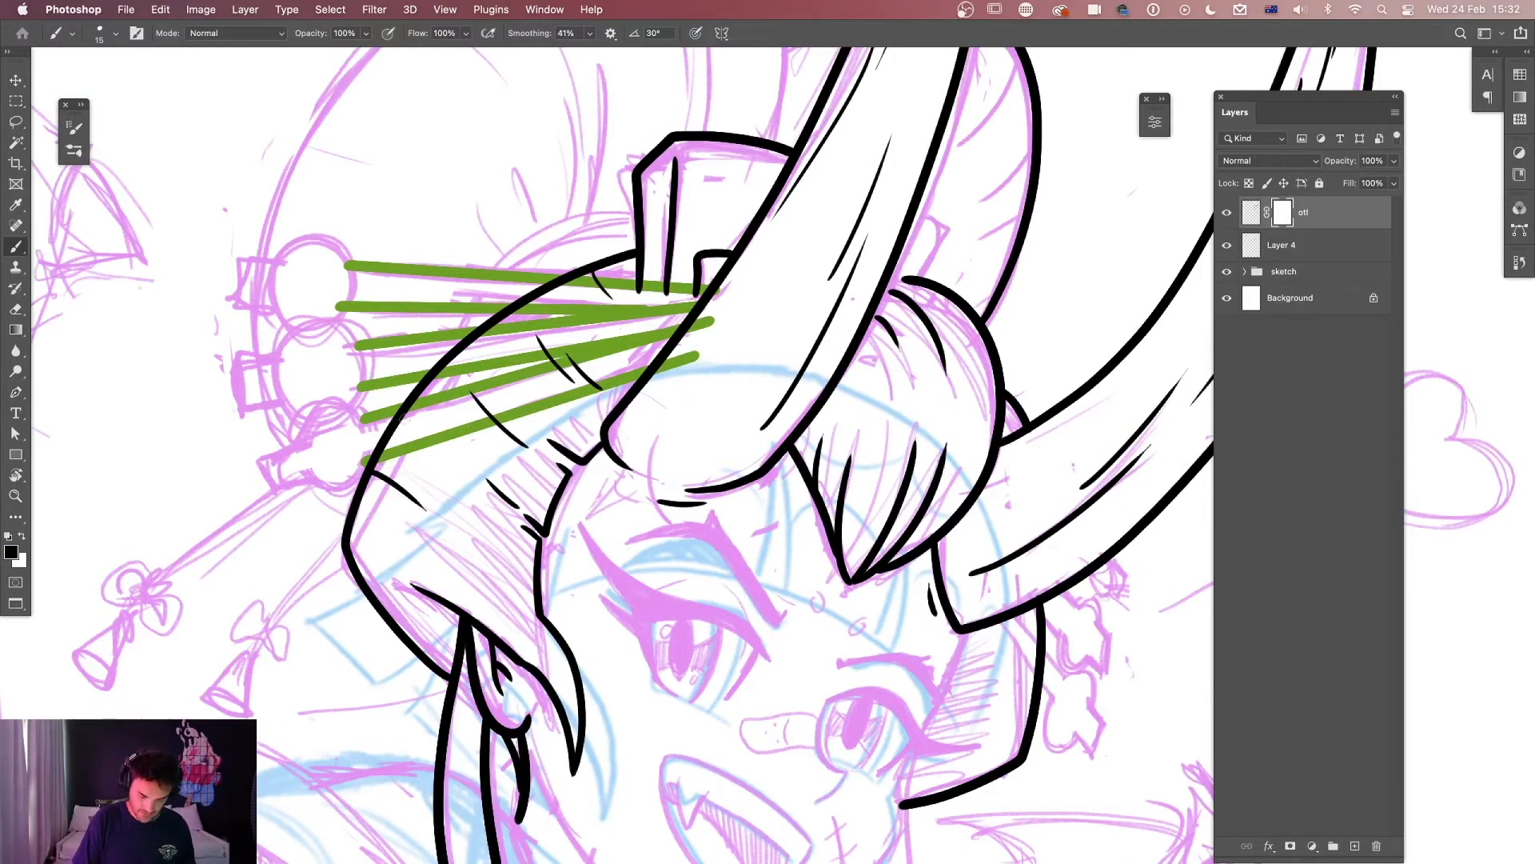
{"action": "left_click_drag", "start_coordinate": [407, 429], "coordinate": [382, 448]}
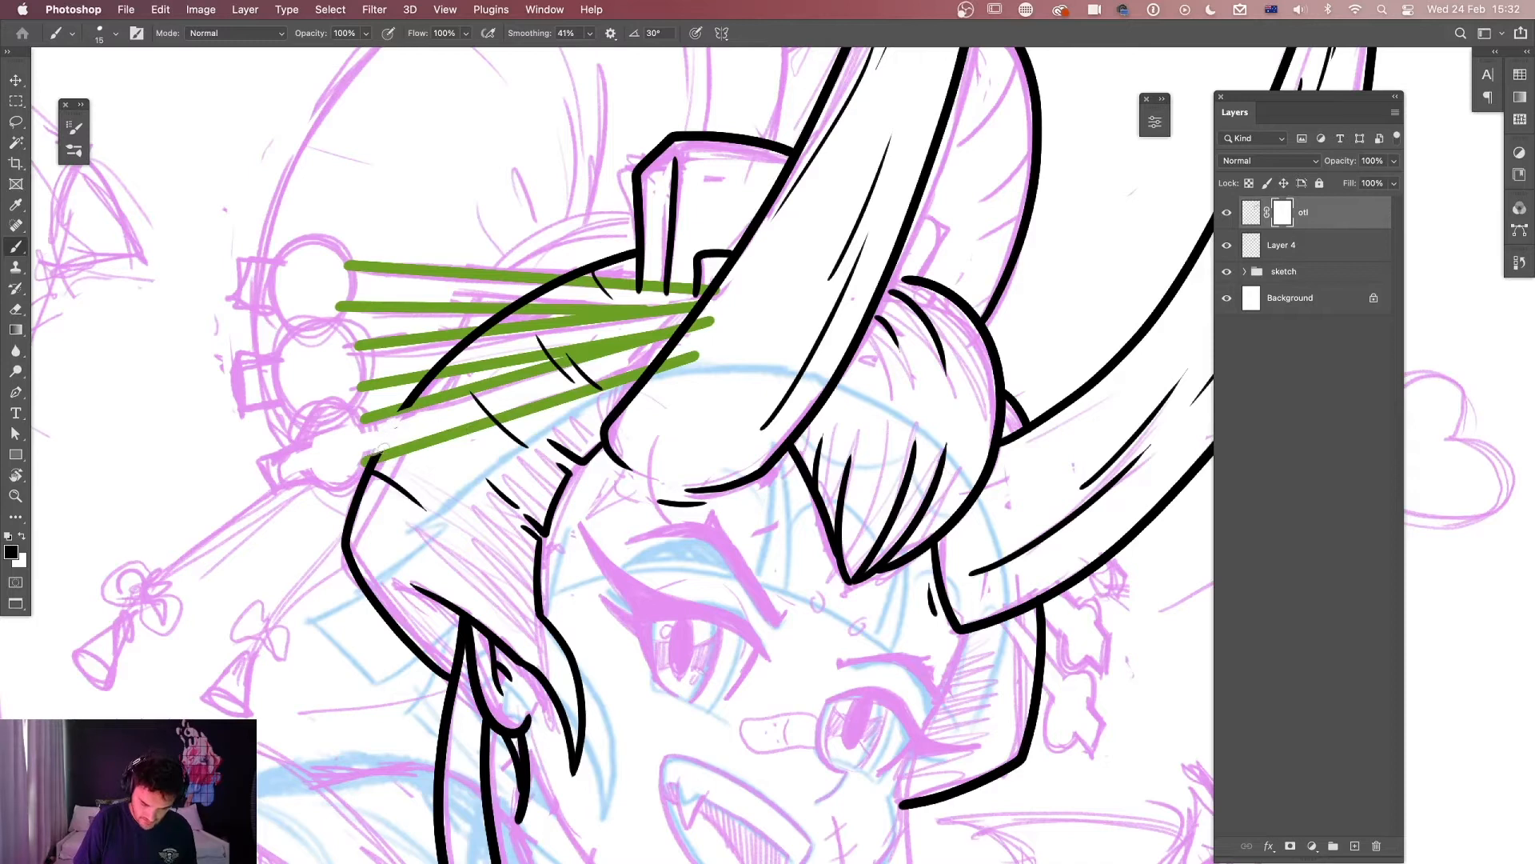
{"action": "mouse_move", "coordinate": [432, 368]}
{"action": "left_mouse_down"}
{"action": "mouse_move", "coordinate": [504, 341]}
{"action": "mouse_move", "coordinate": [542, 302]}
{"action": "mouse_move", "coordinate": [587, 295]}
{"action": "left_mouse_up"}
{"action": "left_click_drag", "start_coordinate": [534, 287], "coordinate": [582, 286]}
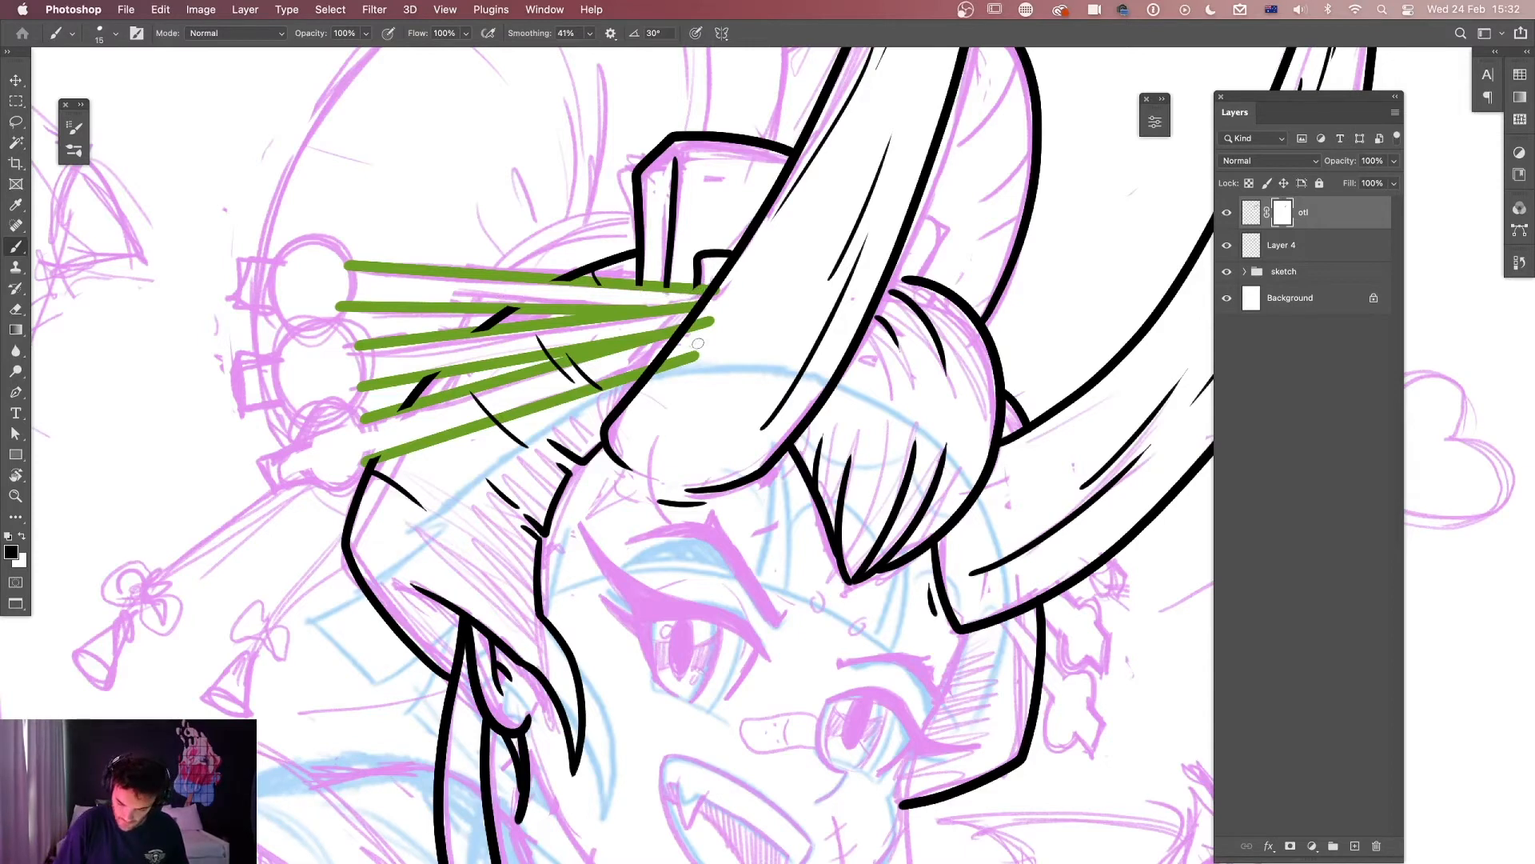
Erase the ends of the green hairpin lines on Layer 4 that overlap the near horn.
{"action": "left_click", "coordinate": [1310, 247]}
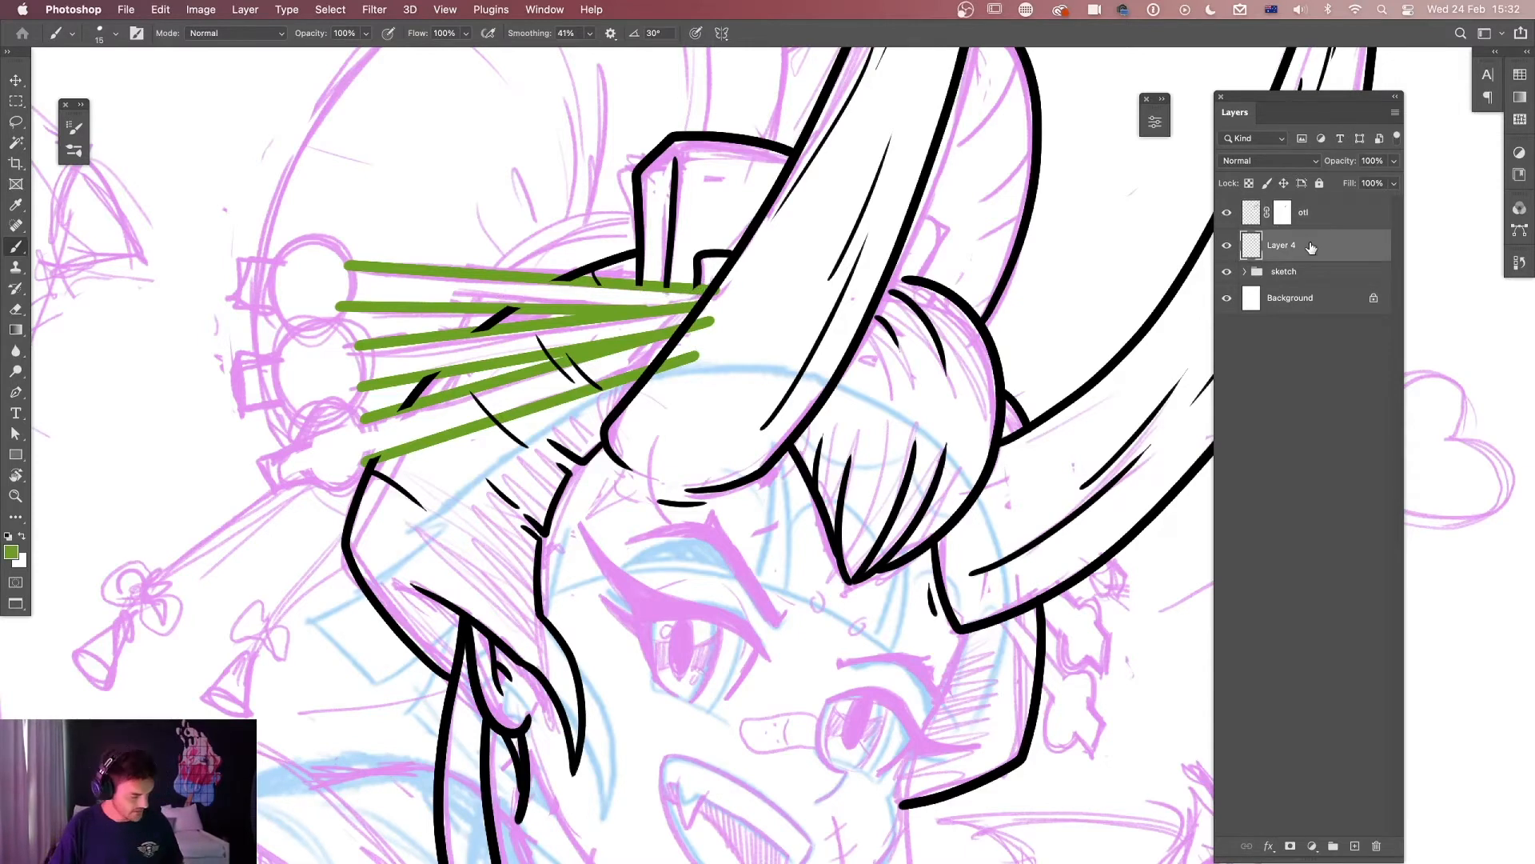
{"action": "key", "text": "e"}
{"action": "mouse_move", "coordinate": [727, 297]}
{"action": "left_mouse_down"}
{"action": "mouse_move", "coordinate": [669, 394]}
{"action": "mouse_move", "coordinate": [666, 376]}
{"action": "left_mouse_up"}
{"action": "left_click_drag", "start_coordinate": [740, 268], "coordinate": [642, 396]}
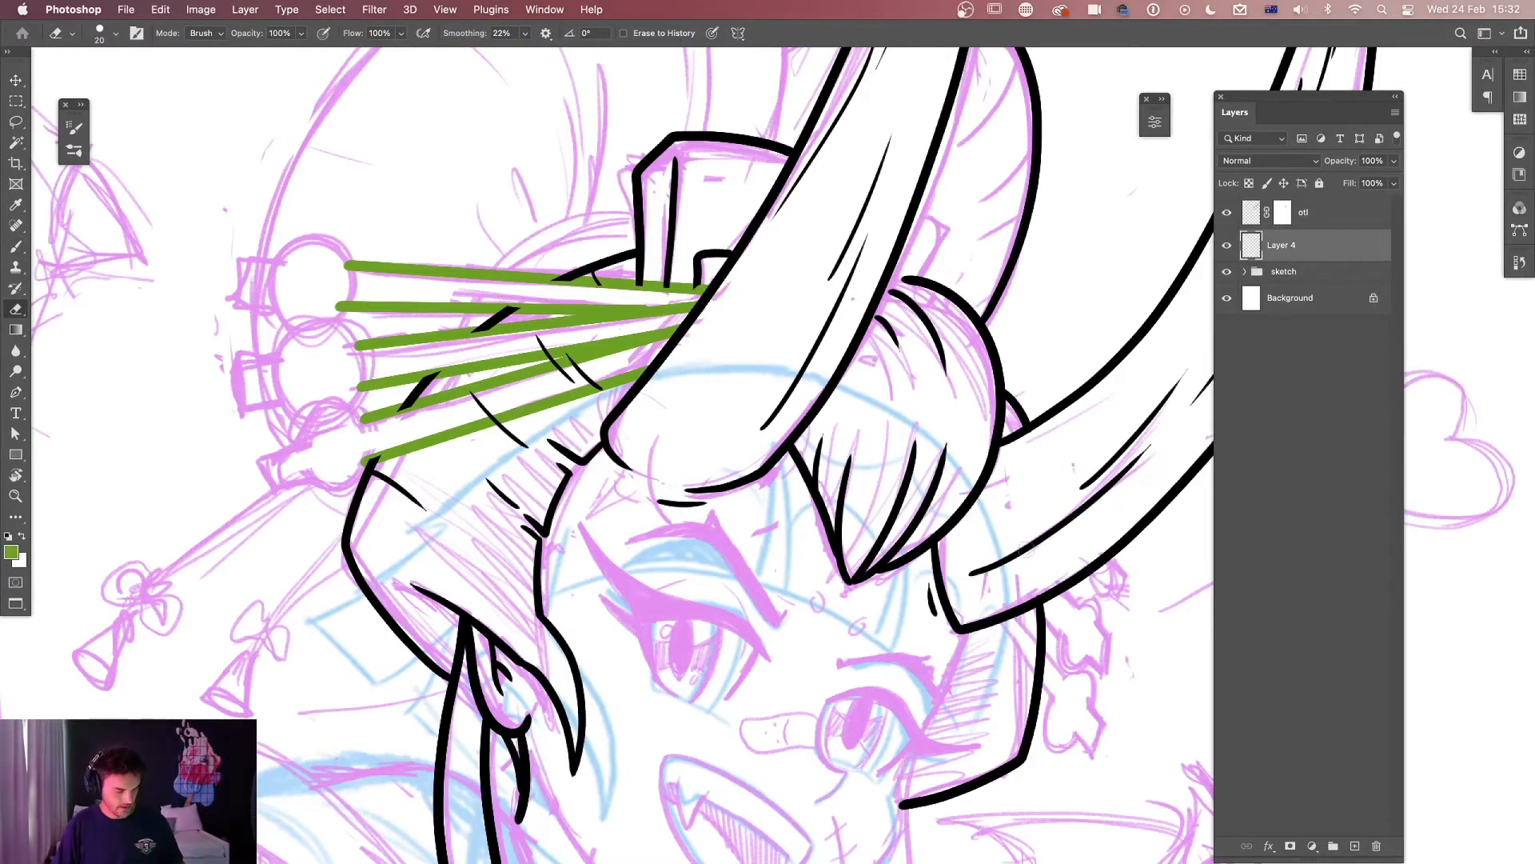
Lock the transparent pixels of Layer 4 and fill its hairpin lines with black.
{"action": "left_click", "coordinate": [1249, 184]}
{"action": "key", "text": "d"}
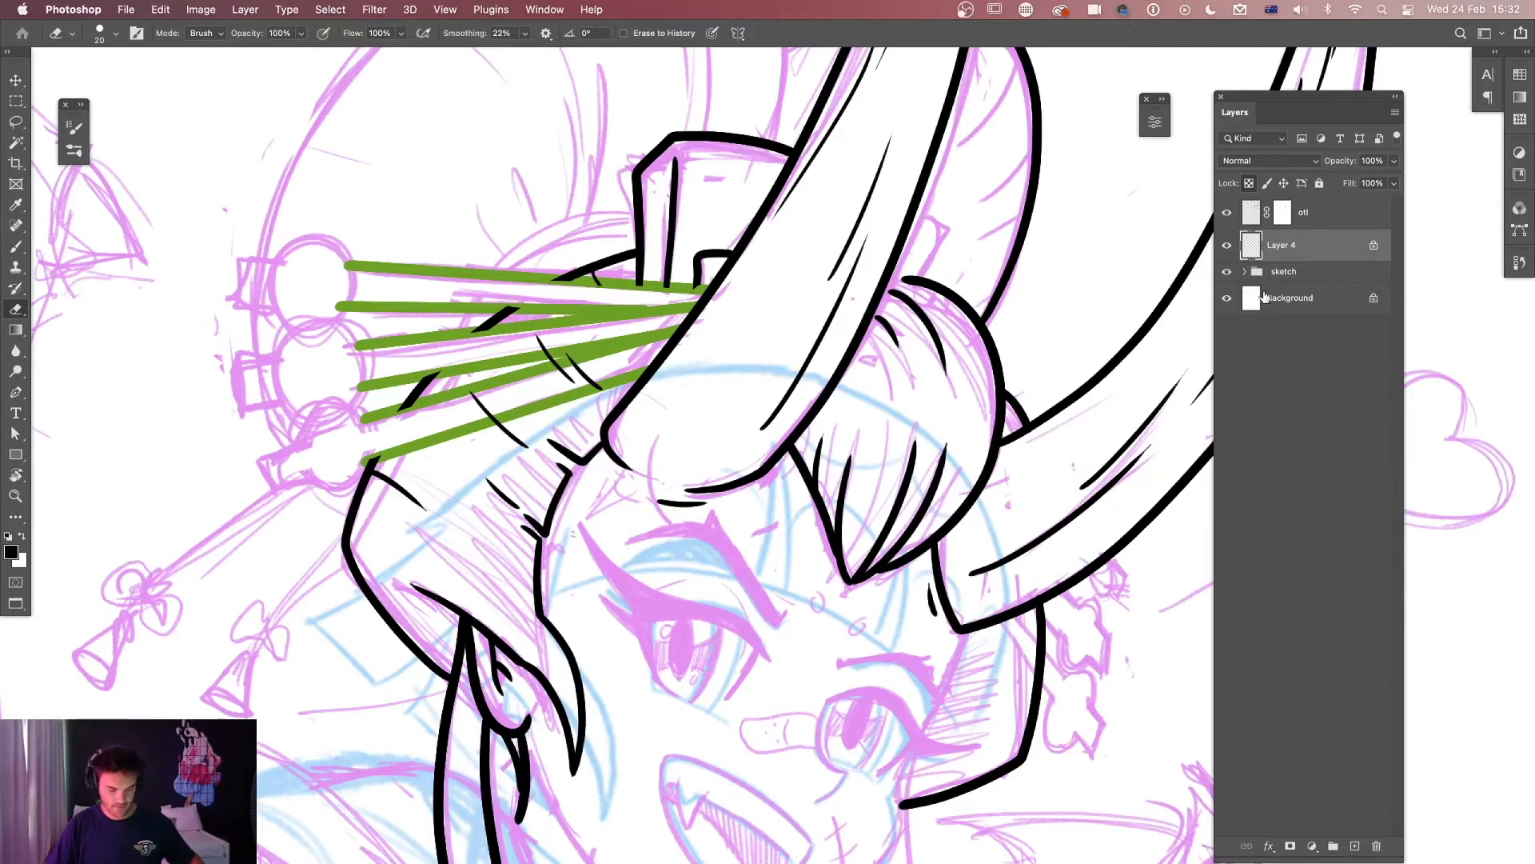
{"action": "key", "text": "alt+BackSpace"}
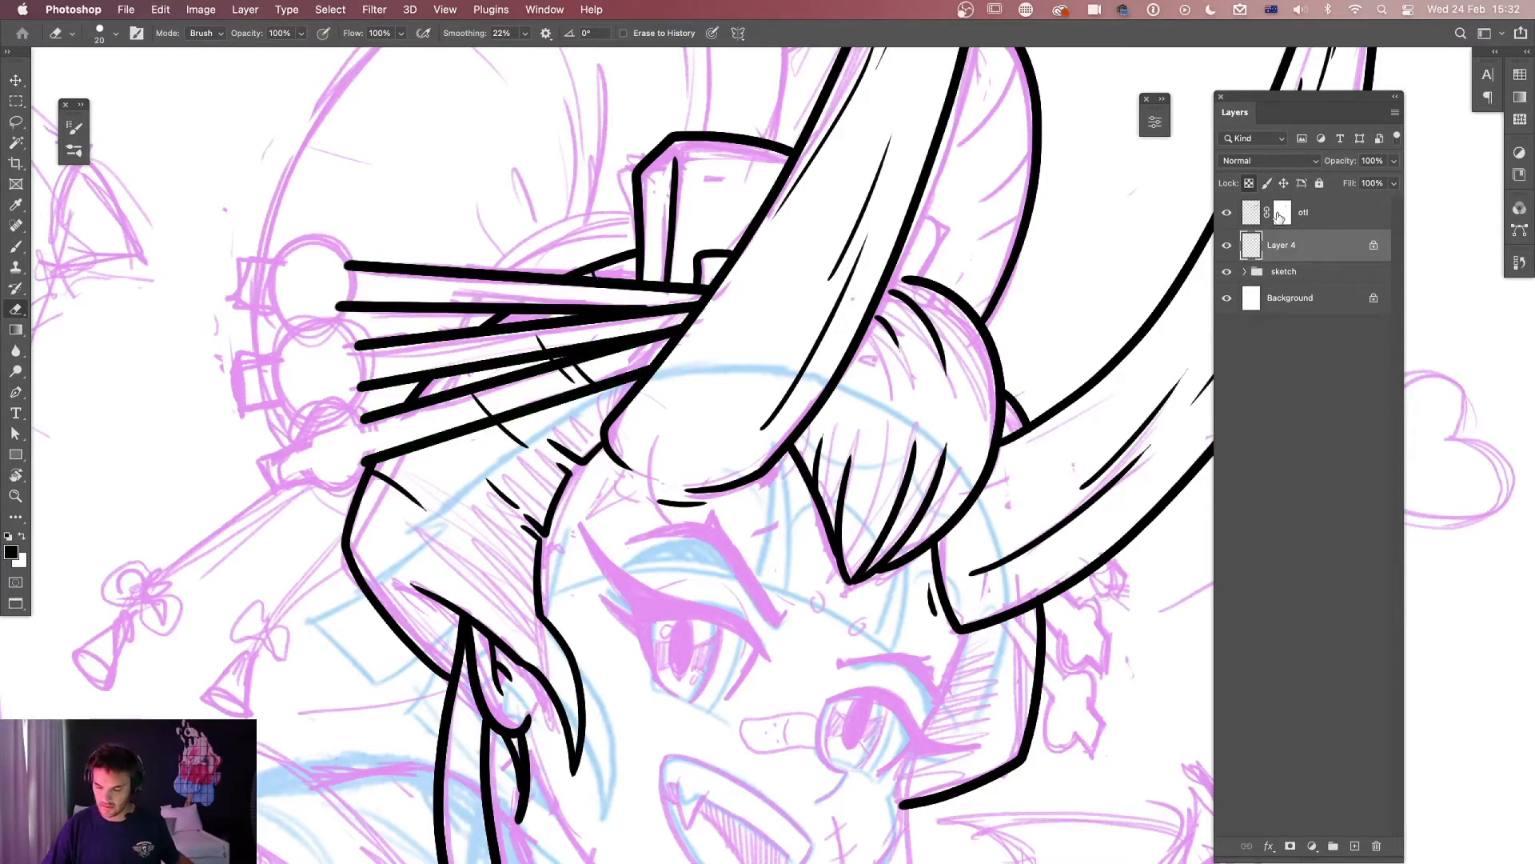
{"action": "left_click", "coordinate": [1324, 218], "text": "shift"}
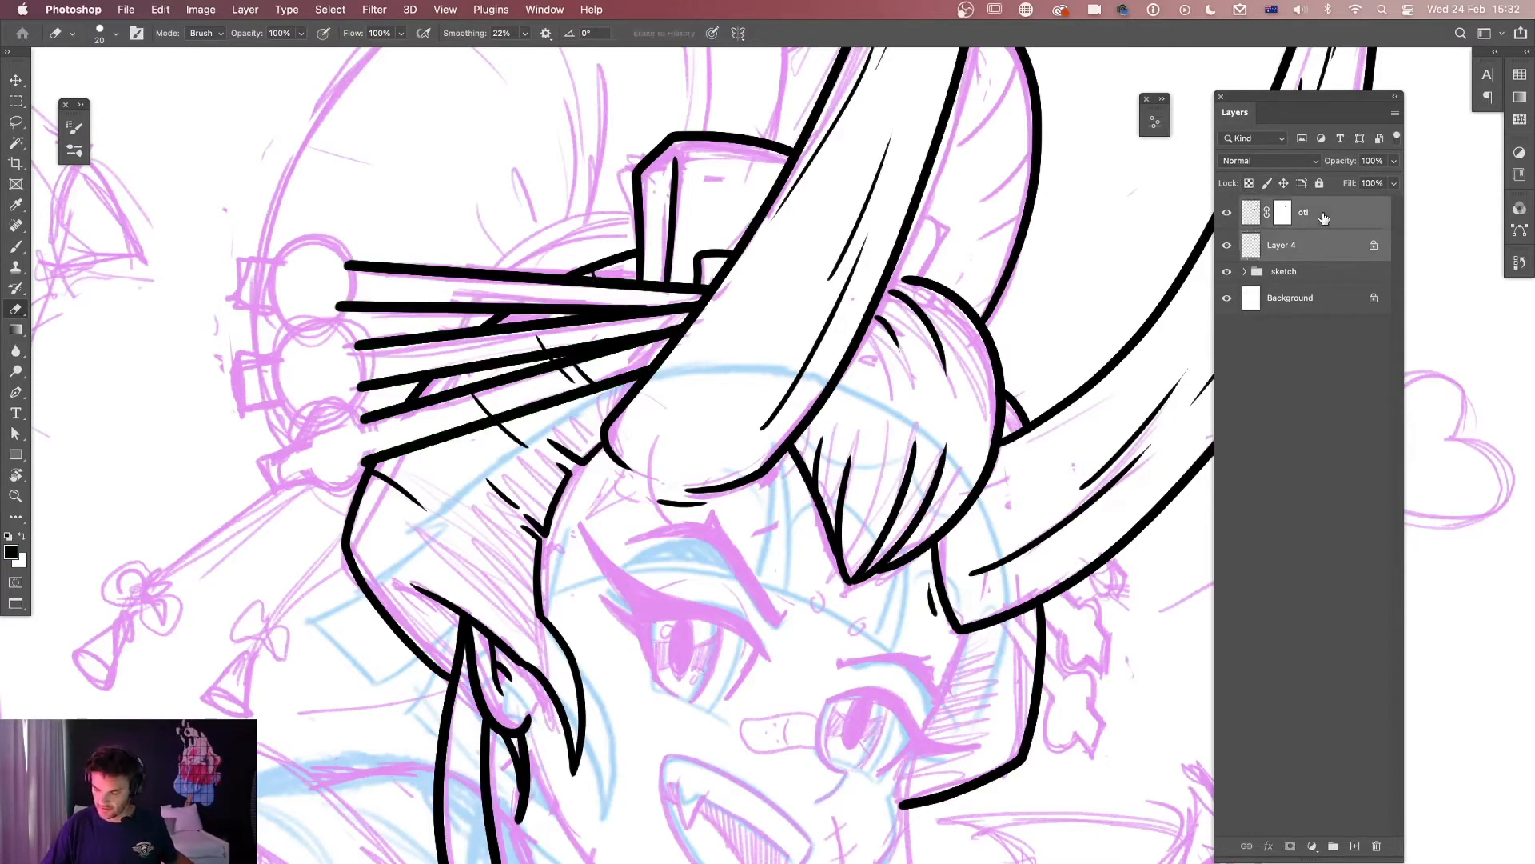
{"action": "key", "text": "ctrl+e"}
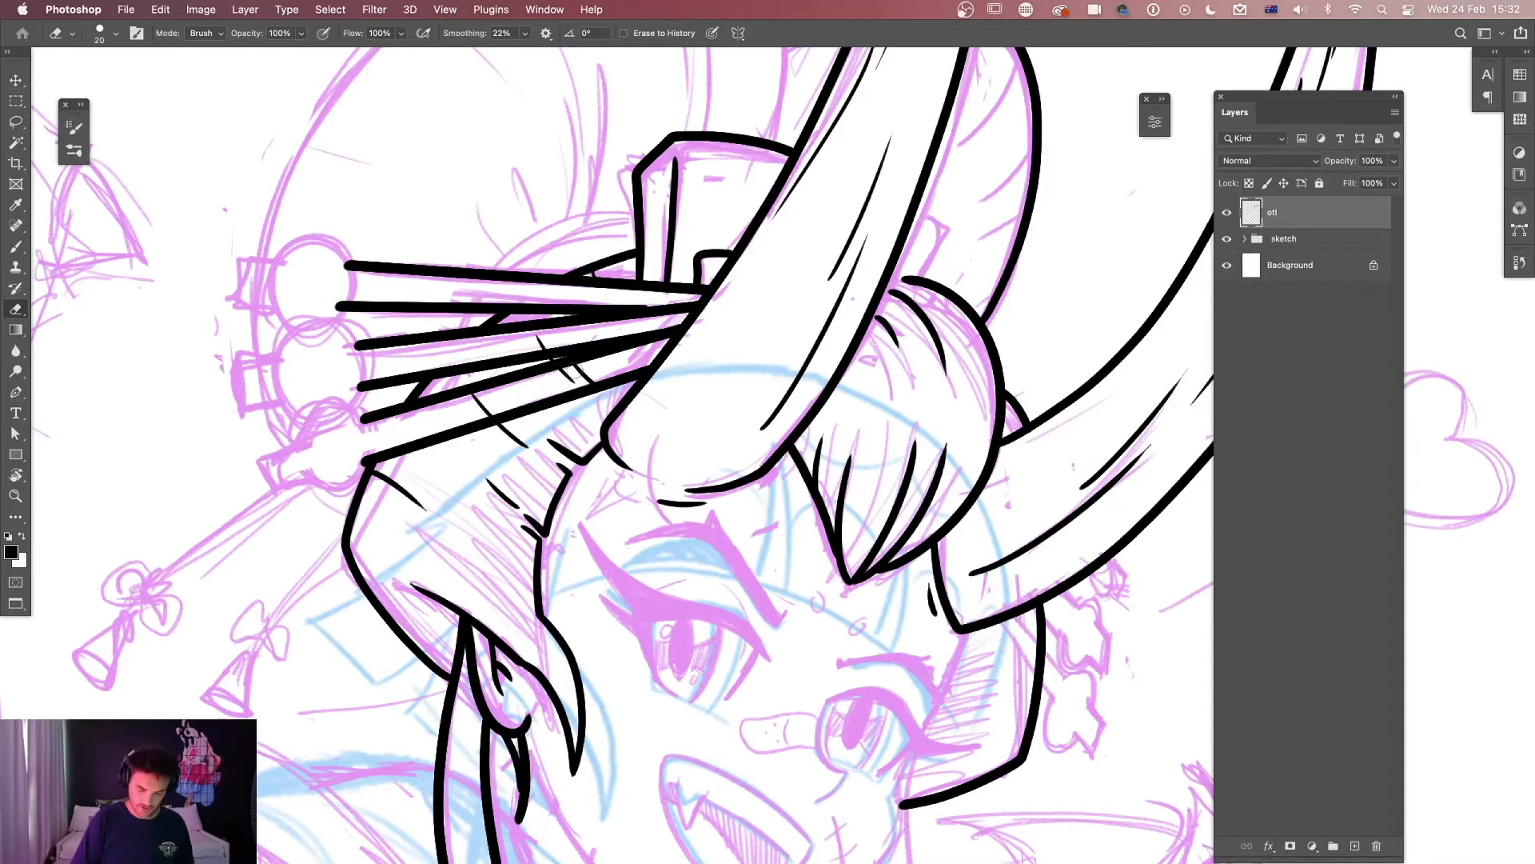
{"action": "key", "text": "ctrl+z"}
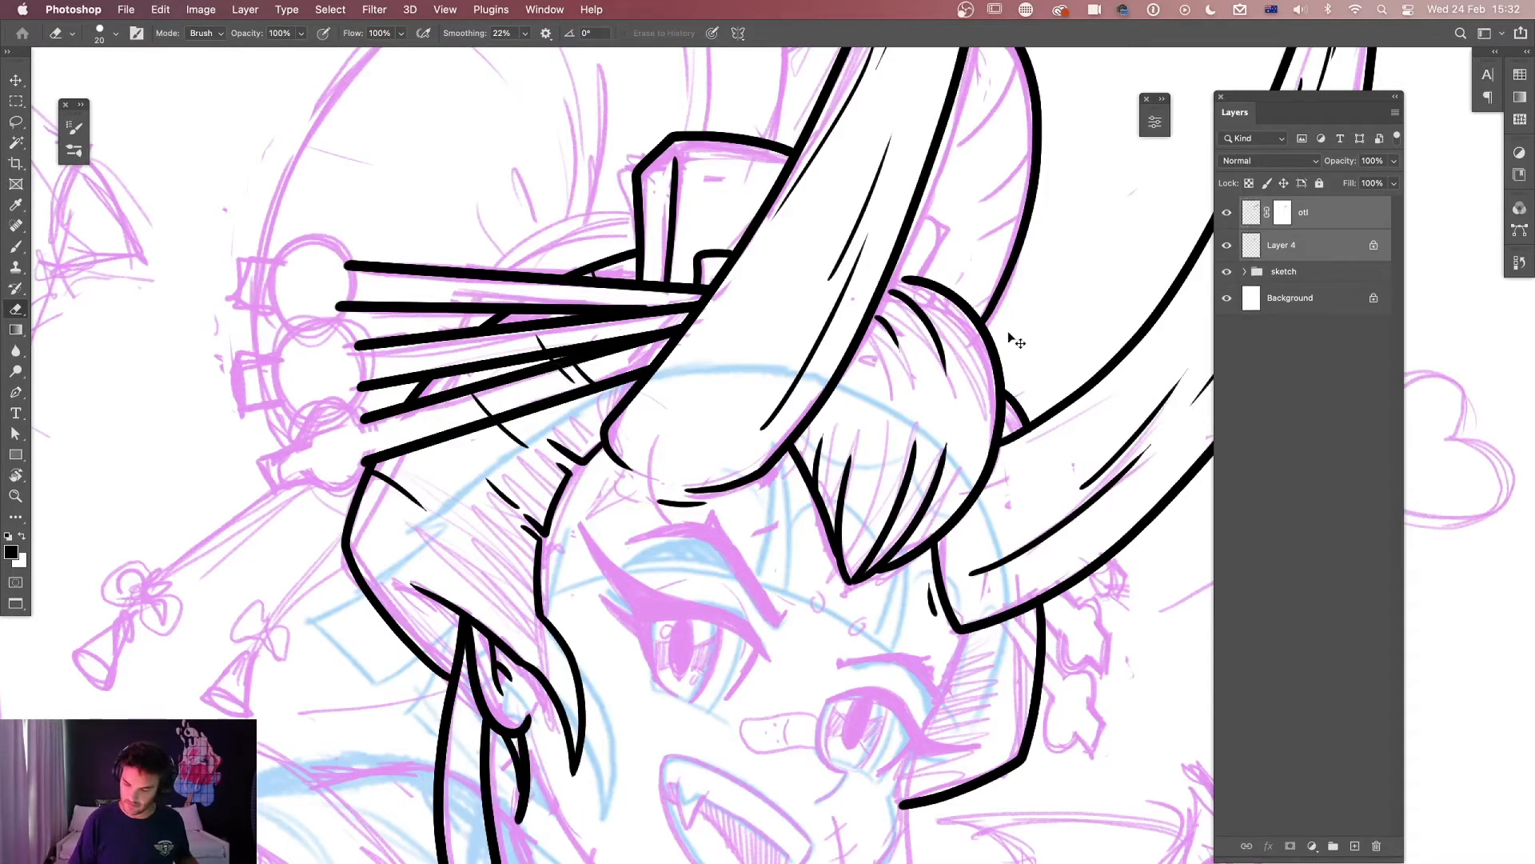
Mask out the hair texture lines crossing the hairpin shafts on the otl layer, and merge it with Layer 4.
{"action": "left_click", "coordinate": [1283, 212]}
{"action": "key", "text": "b"}
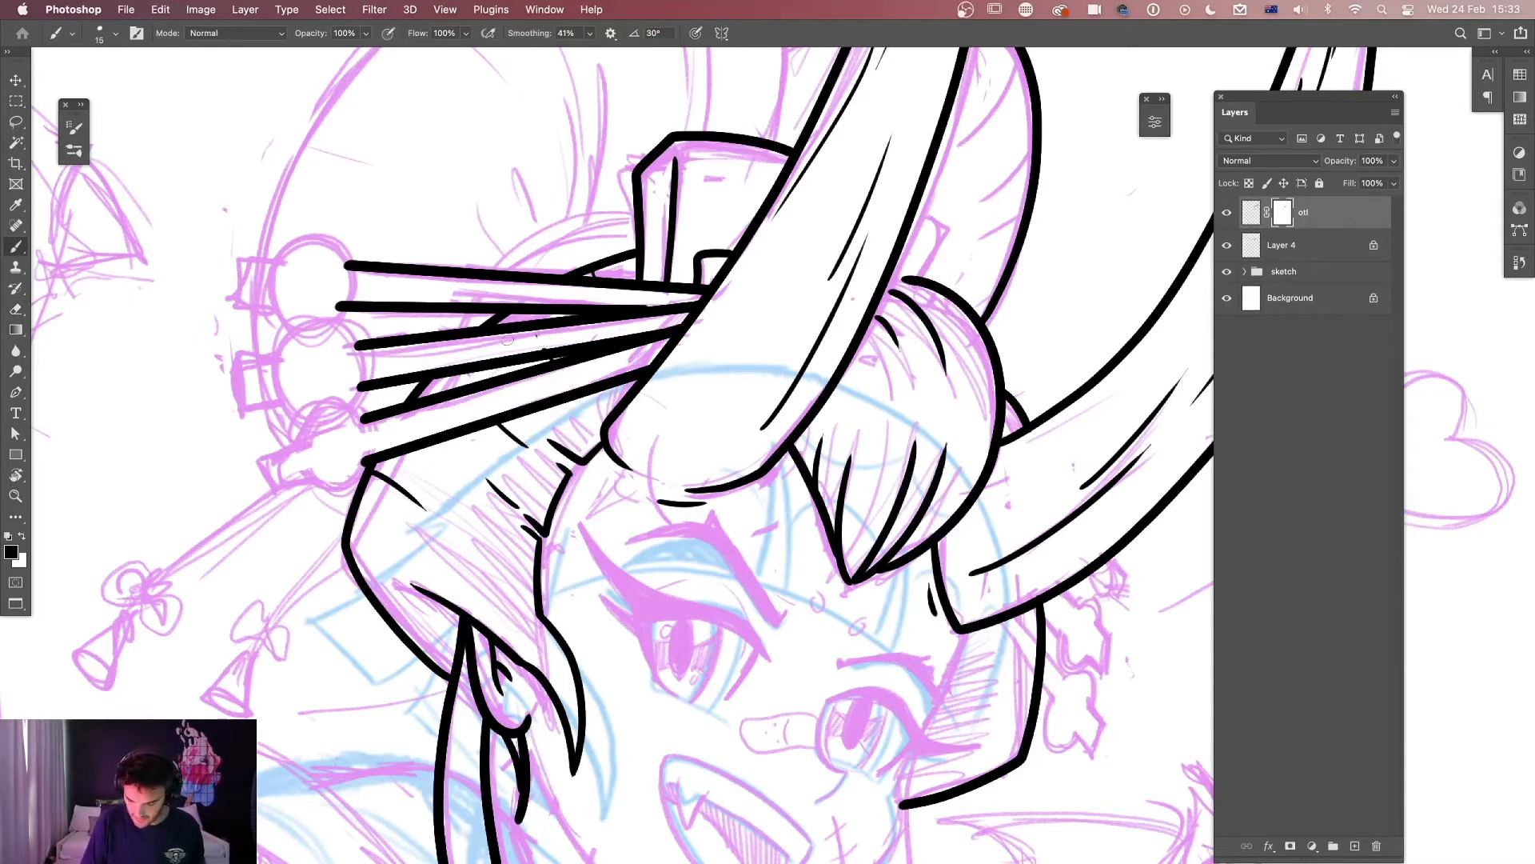
{"action": "left_click", "coordinate": [1296, 245], "text": "shift"}
{"action": "key", "text": "super+e"}
Ink the lowest hairpin's rounded head and square end cap, joined to its shaft lines.
{"action": "key", "text": "super+minus"}
{"action": "key", "text": "super+minus"}
{"action": "key", "text": "super+minus"}
{"action": "key", "text": "super+minus"}
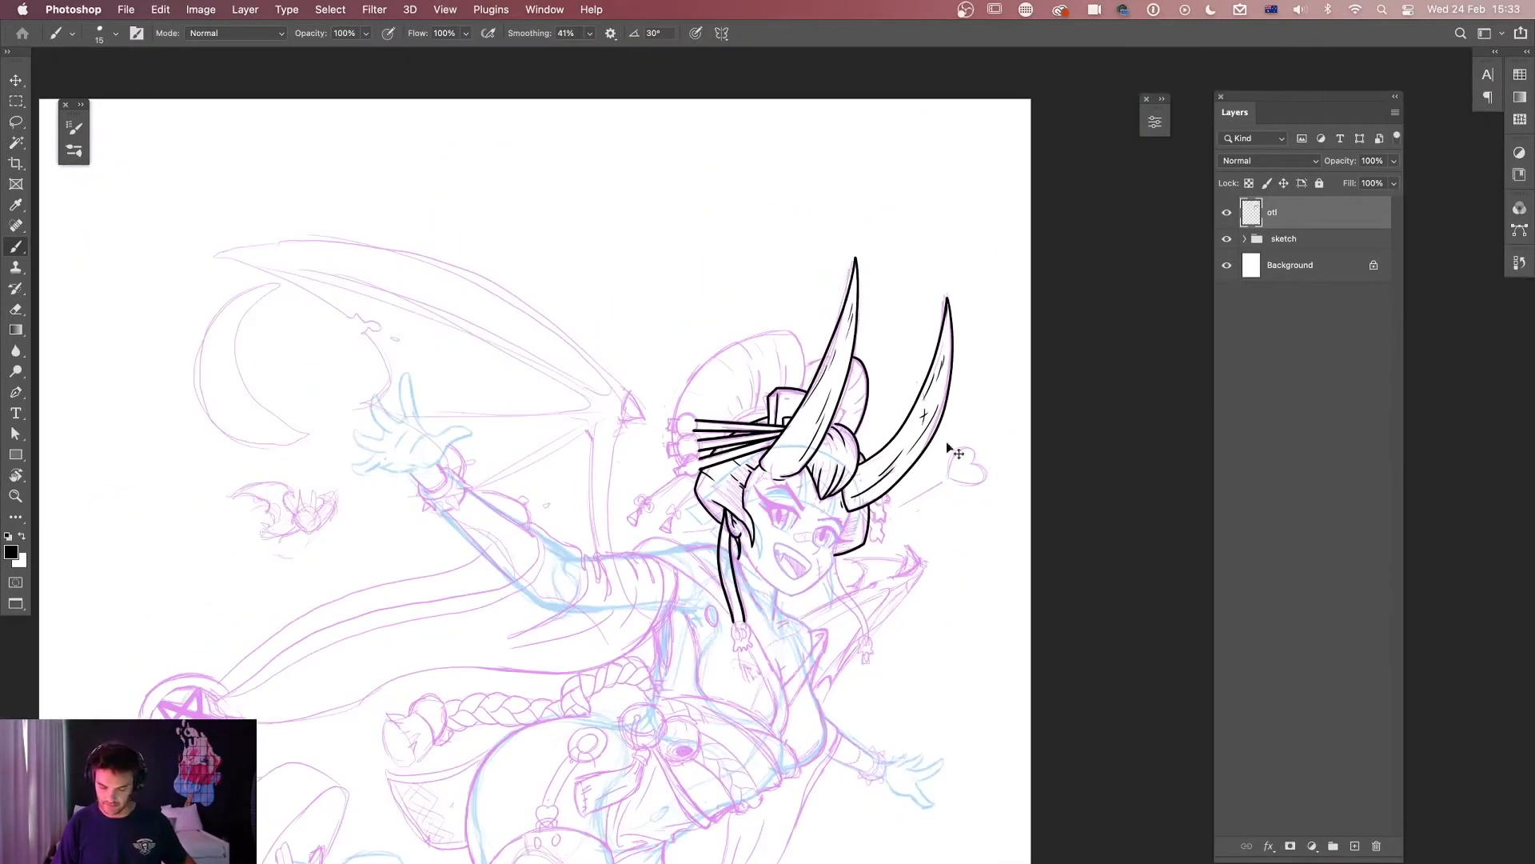
{"action": "key", "text": "super+equal"}
{"action": "key", "text": "super+equal"}
{"action": "key", "text": "super+equal"}
{"action": "key", "text": "super+equal"}
{"action": "left_click_drag", "start_coordinate": [732, 549], "coordinate": [962, 547]}
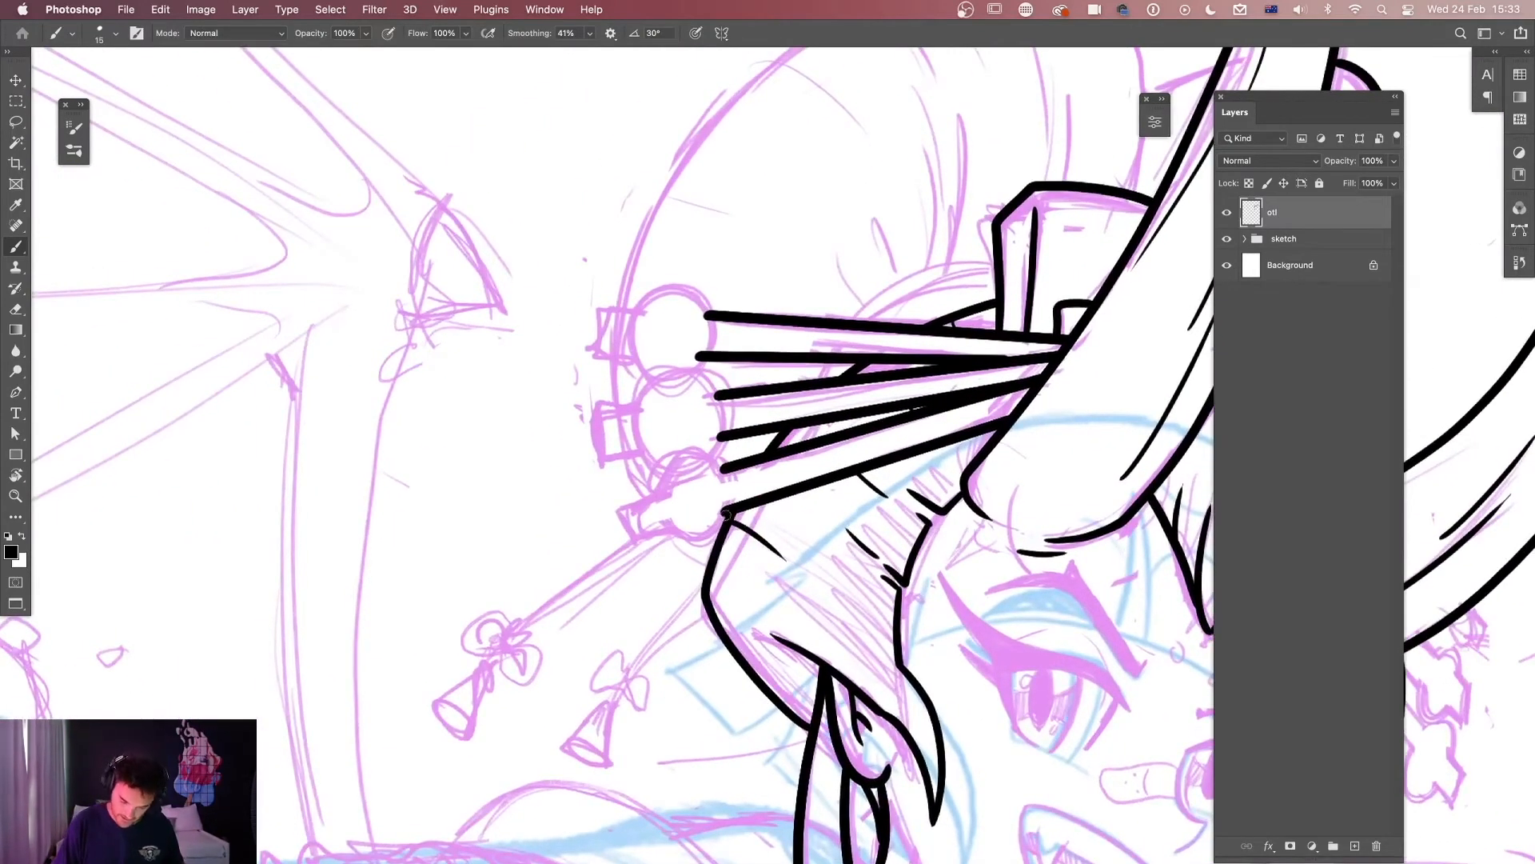
{"action": "mouse_move", "coordinate": [726, 510]}
{"action": "left_mouse_down"}
{"action": "mouse_move", "coordinate": [690, 545]}
{"action": "mouse_move", "coordinate": [662, 529]}
{"action": "left_mouse_up"}
{"action": "mouse_move", "coordinate": [724, 470]}
{"action": "left_mouse_down"}
{"action": "mouse_move", "coordinate": [694, 446]}
{"action": "mouse_move", "coordinate": [656, 466]}
{"action": "mouse_move", "coordinate": [651, 489]}
{"action": "mouse_move", "coordinate": [619, 497]}
{"action": "mouse_move", "coordinate": [662, 529]}
{"action": "left_mouse_up"}
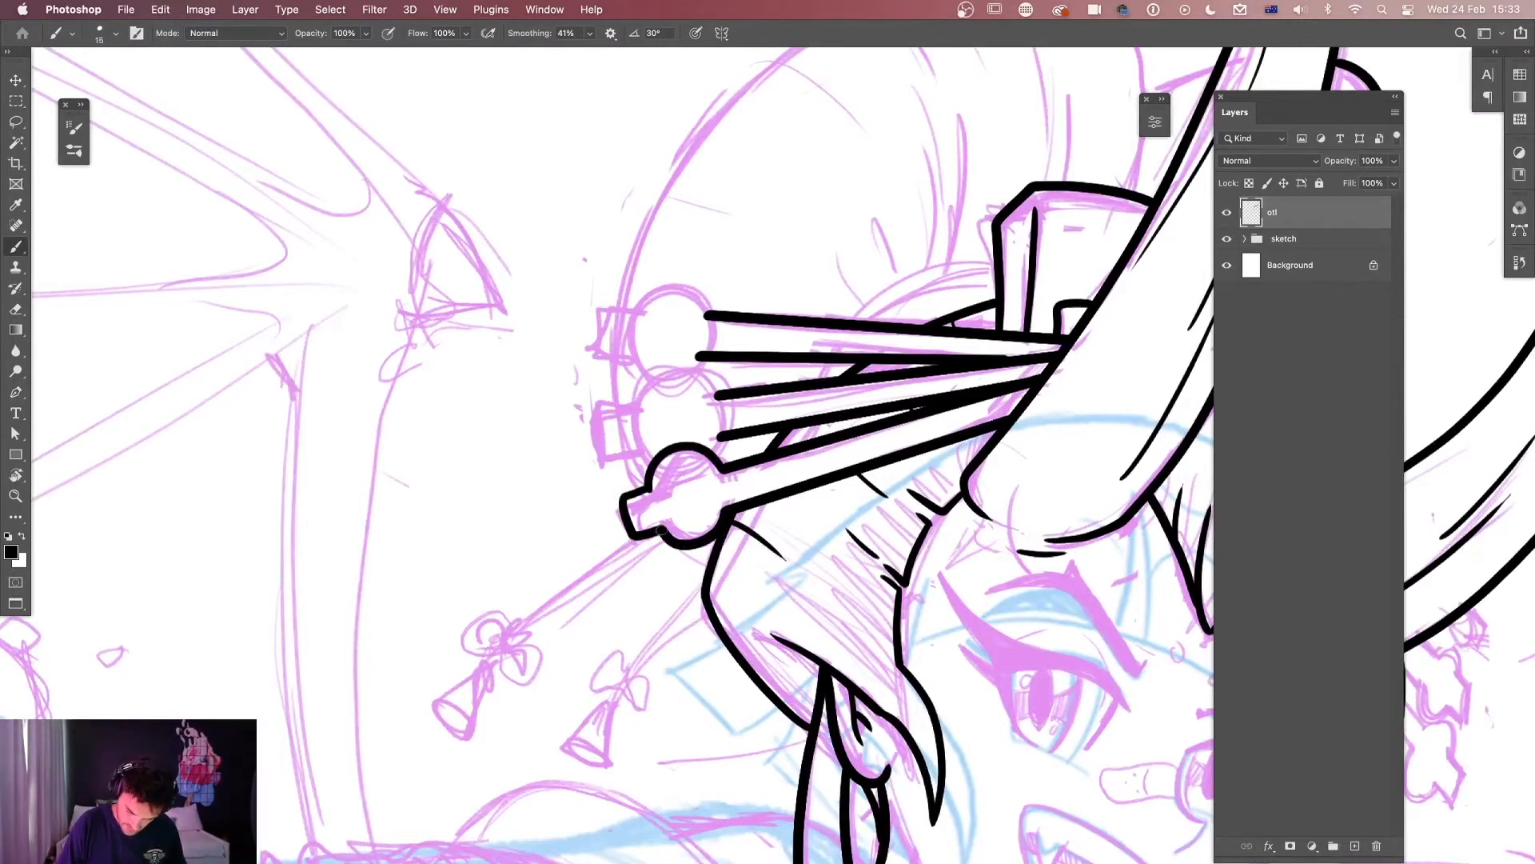
Ink the rounded heads and square end caps of the middle and upper hairpins, each tucked behind the pin below.
{"action": "left_click_drag", "start_coordinate": [721, 438], "coordinate": [711, 459]}
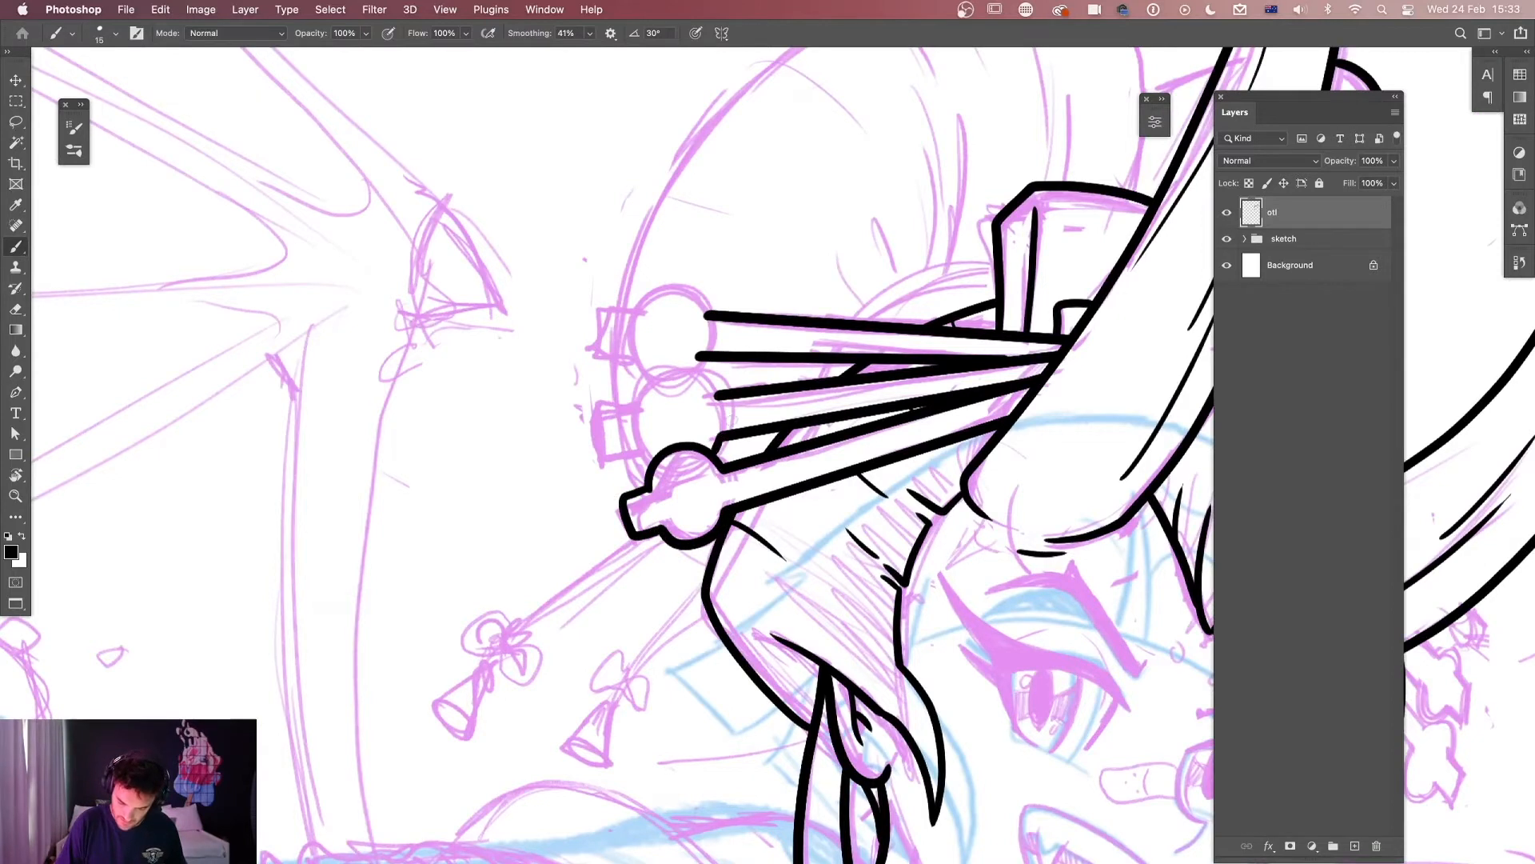
{"action": "mouse_move", "coordinate": [718, 394]}
{"action": "left_mouse_down"}
{"action": "mouse_move", "coordinate": [672, 365]}
{"action": "mouse_move", "coordinate": [631, 403]}
{"action": "mouse_move", "coordinate": [592, 411]}
{"action": "mouse_move", "coordinate": [602, 462]}
{"action": "mouse_move", "coordinate": [640, 457]}
{"action": "left_mouse_up"}
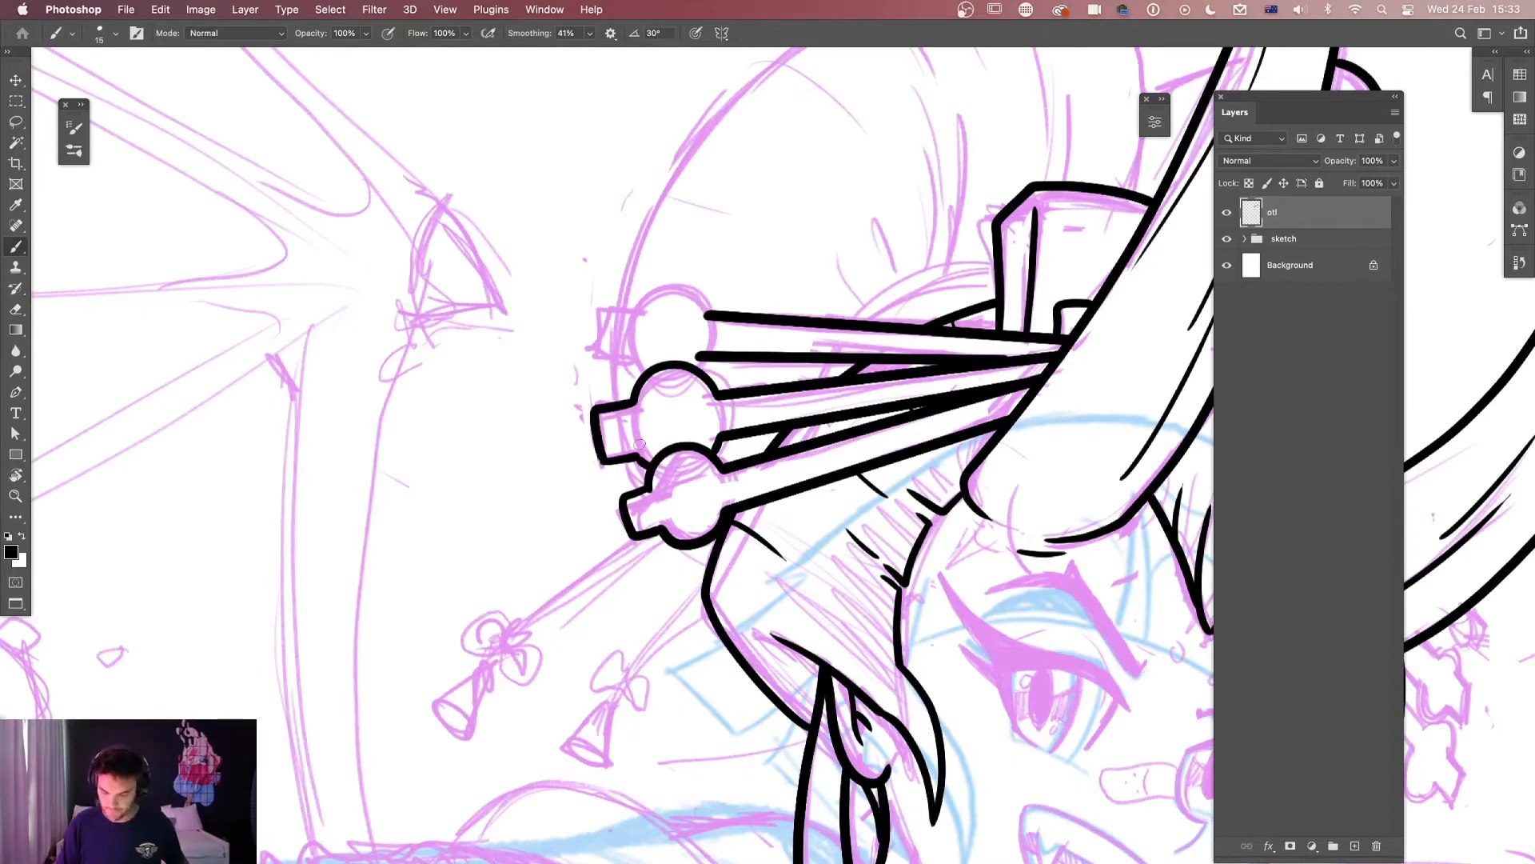
{"action": "mouse_move", "coordinate": [701, 357]}
{"action": "left_mouse_down"}
{"action": "mouse_move", "coordinate": [706, 312]}
{"action": "mouse_move", "coordinate": [689, 290]}
{"action": "mouse_move", "coordinate": [646, 289]}
{"action": "mouse_move", "coordinate": [593, 327]}
{"action": "mouse_move", "coordinate": [594, 361]}
{"action": "mouse_move", "coordinate": [646, 375]}
{"action": "left_mouse_up"}
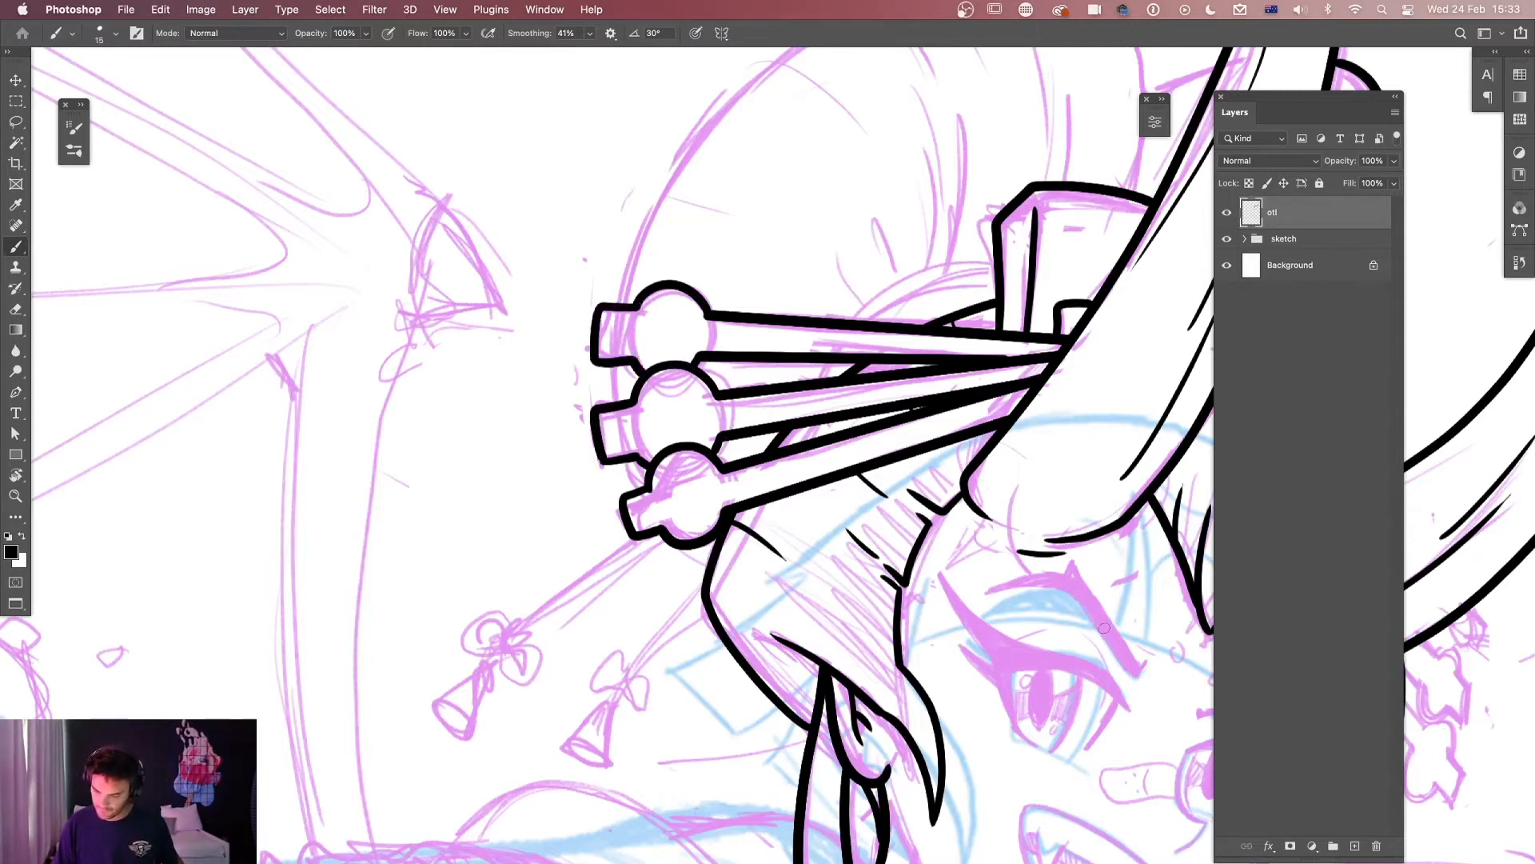
{"action": "mouse_move", "coordinate": [1082, 642]}
{"action": "left_mouse_down"}
{"action": "mouse_move", "coordinate": [892, 684]}
{"action": "mouse_move", "coordinate": [884, 701]}
{"action": "left_mouse_up"}
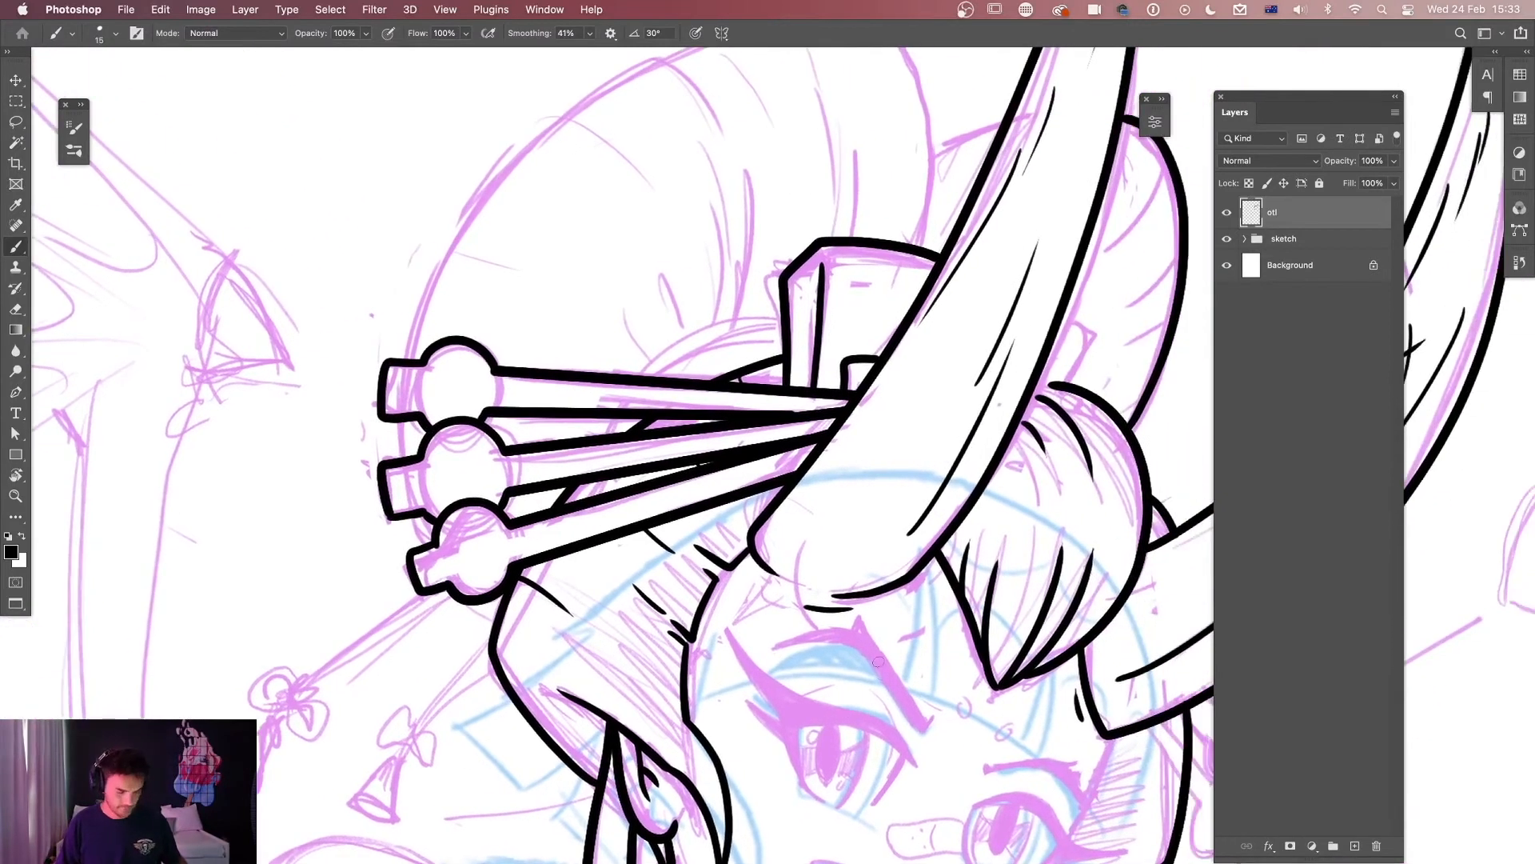
Ink the large hair bun's curved outline behind the hairpins and its first inner fold lines, kept on the otl layer.
{"action": "left_click_drag", "start_coordinate": [749, 604], "coordinate": [796, 730]}
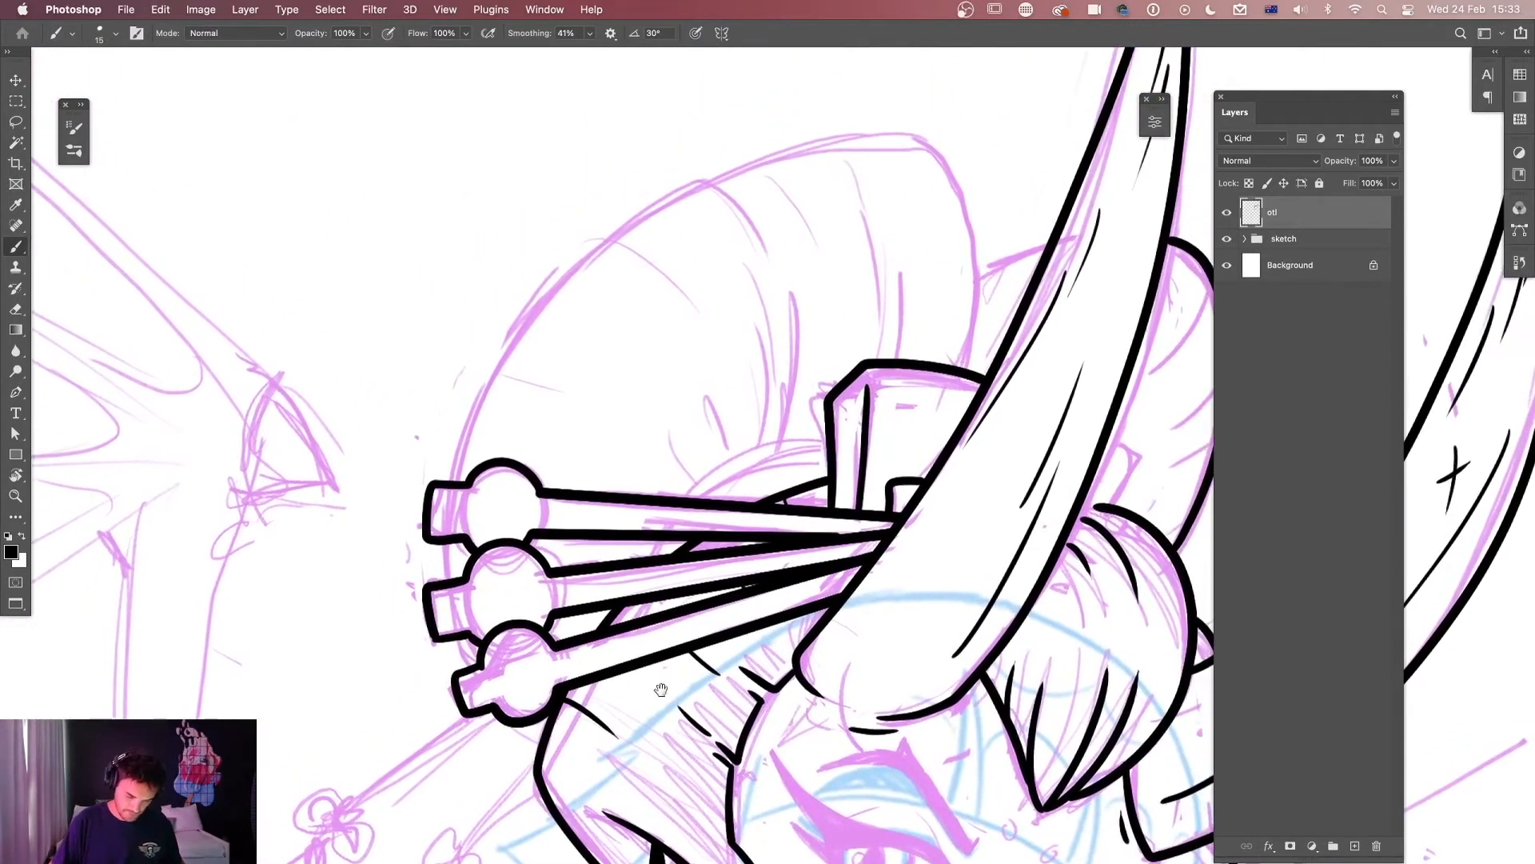
{"action": "left_click_drag", "start_coordinate": [972, 366], "coordinate": [446, 480]}
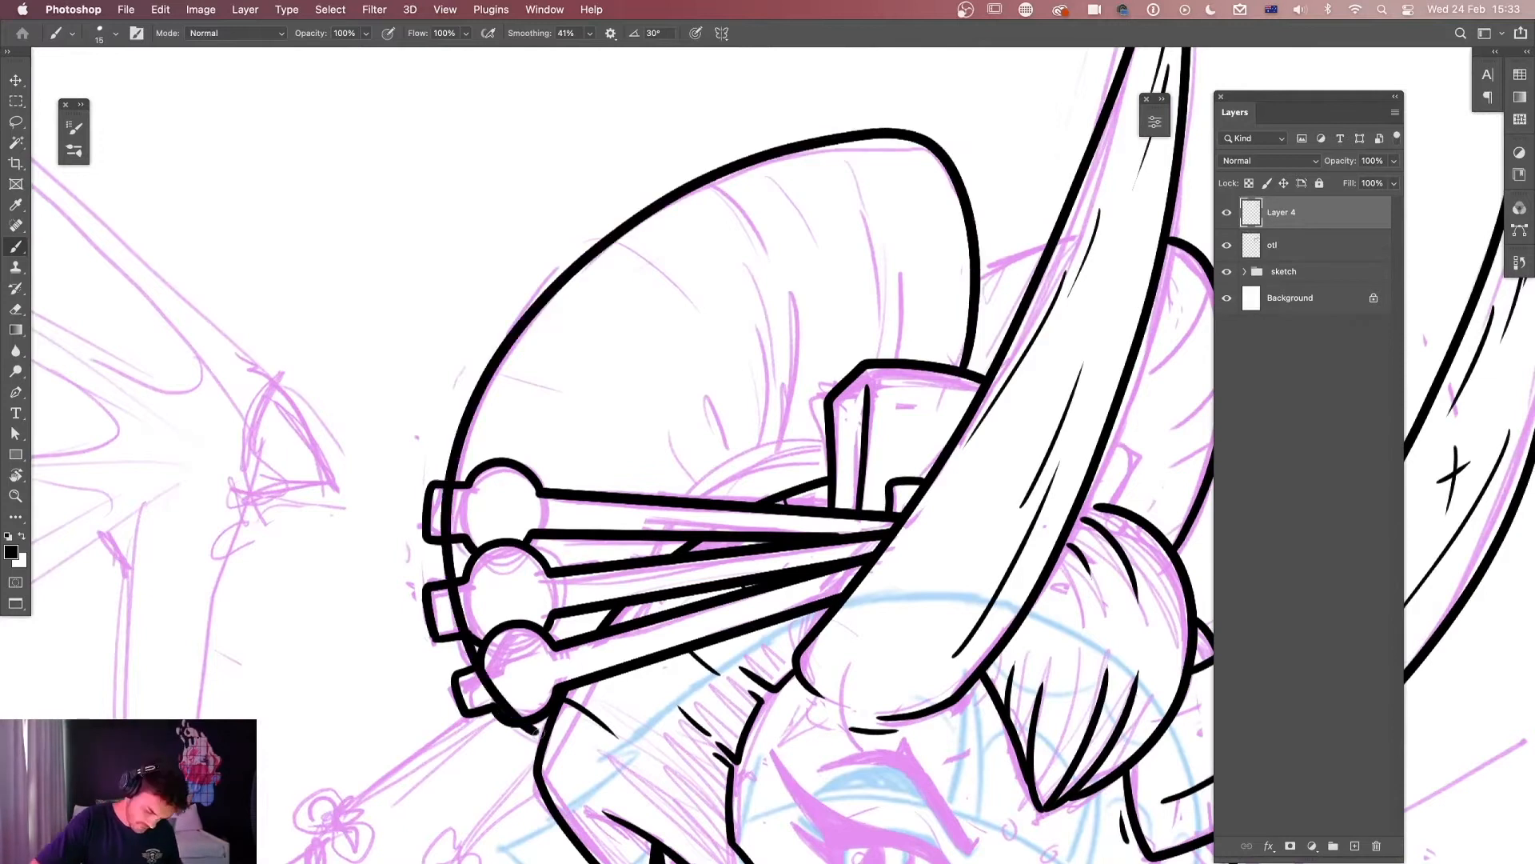
{"action": "left_click_drag", "start_coordinate": [893, 357], "coordinate": [819, 364]}
{"action": "left_click_drag", "start_coordinate": [754, 150], "coordinate": [802, 253]}
{"action": "left_click_drag", "start_coordinate": [627, 188], "coordinate": [693, 265]}
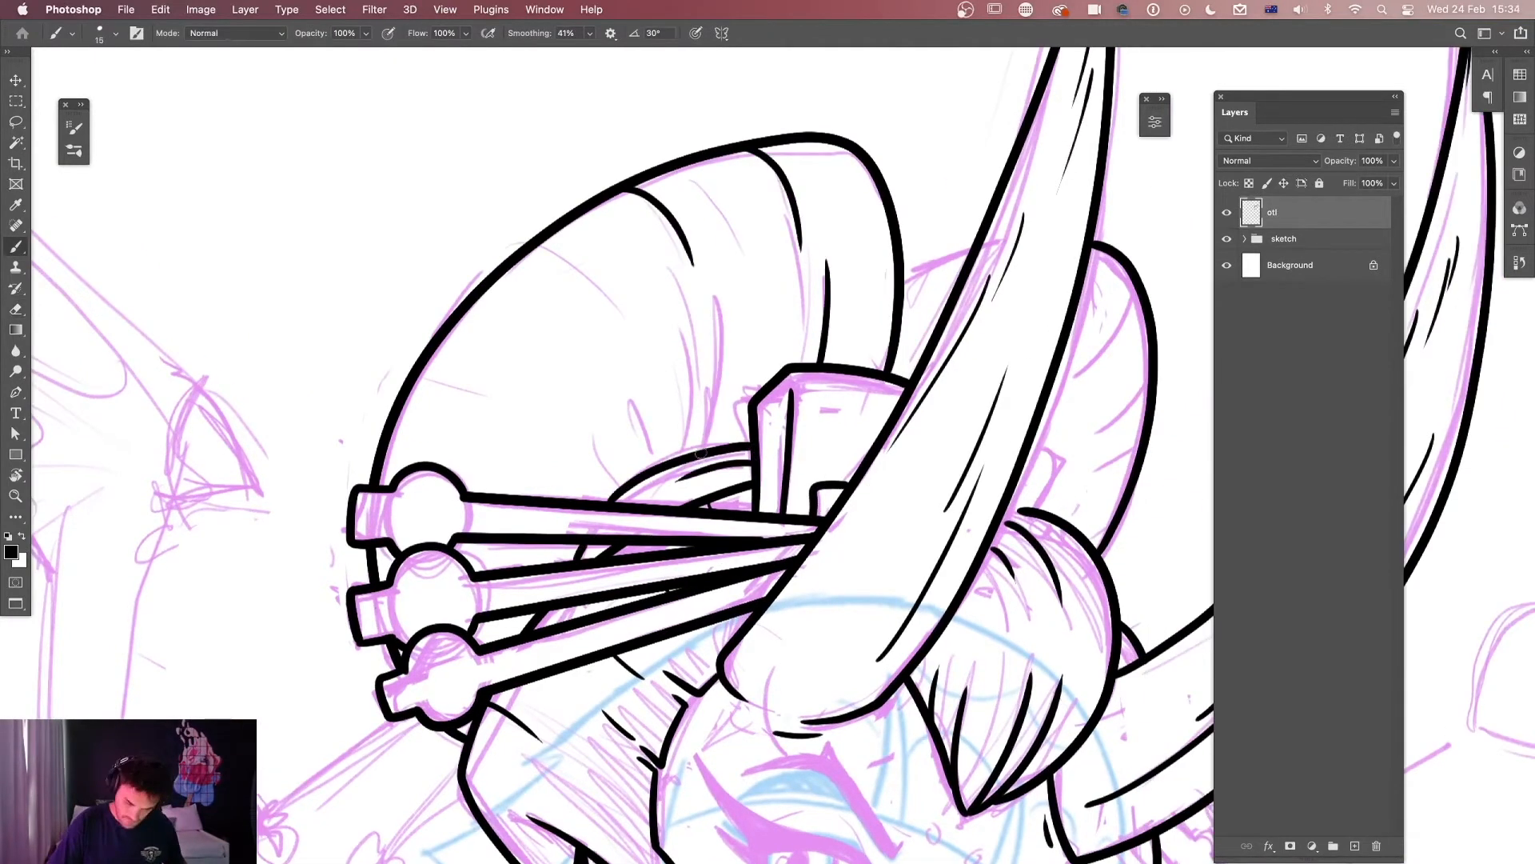
Ink short tapered strand lines inside the large bun, around the hairpins and across the smaller hair sections beside the horns.
{"action": "left_click_drag", "start_coordinate": [717, 318], "coordinate": [705, 456]}
{"action": "left_click_drag", "start_coordinate": [545, 430], "coordinate": [616, 491]}
{"action": "left_click_drag", "start_coordinate": [726, 254], "coordinate": [740, 351]}
{"action": "left_click_drag", "start_coordinate": [870, 219], "coordinate": [879, 297]}
{"action": "left_click_drag", "start_coordinate": [530, 328], "coordinate": [593, 372]}
{"action": "left_click_drag", "start_coordinate": [412, 390], "coordinate": [469, 407]}
{"action": "left_click_drag", "start_coordinate": [509, 544], "coordinate": [478, 557]}
{"action": "left_click_drag", "start_coordinate": [687, 448], "coordinate": [606, 490]}
{"action": "left_click_drag", "start_coordinate": [1053, 317], "coordinate": [1015, 400]}
{"action": "left_click_drag", "start_coordinate": [952, 483], "coordinate": [957, 550]}
{"action": "mouse_move", "coordinate": [1028, 425]}
{"action": "left_mouse_down"}
{"action": "mouse_move", "coordinate": [976, 478]}
{"action": "mouse_move", "coordinate": [1017, 507]}
{"action": "left_mouse_up"}
Ink the far cheek and jawline down to the pointed chin.
{"action": "left_click_drag", "start_coordinate": [919, 551], "coordinate": [817, 236]}
{"action": "left_click_drag", "start_coordinate": [805, 295], "coordinate": [821, 344]}
{"action": "mouse_move", "coordinate": [871, 593]}
{"action": "left_mouse_down"}
{"action": "mouse_move", "coordinate": [969, 338]}
{"action": "mouse_move", "coordinate": [931, 505]}
{"action": "left_mouse_up"}
{"action": "left_click_drag", "start_coordinate": [929, 512], "coordinate": [750, 670]}
Ink the near jawline, the neck with its tapered muscle lines, the shoulder curve and a short collarbone stroke.
{"action": "left_click_drag", "start_coordinate": [600, 559], "coordinate": [667, 367]}
{"action": "mouse_move", "coordinate": [635, 258]}
{"action": "left_mouse_down"}
{"action": "mouse_move", "coordinate": [829, 474]}
{"action": "mouse_move", "coordinate": [760, 560]}
{"action": "left_mouse_up"}
{"action": "left_click_drag", "start_coordinate": [728, 528], "coordinate": [739, 558]}
{"action": "left_click_drag", "start_coordinate": [596, 294], "coordinate": [710, 515]}
{"action": "left_click_drag", "start_coordinate": [769, 485], "coordinate": [912, 682]}
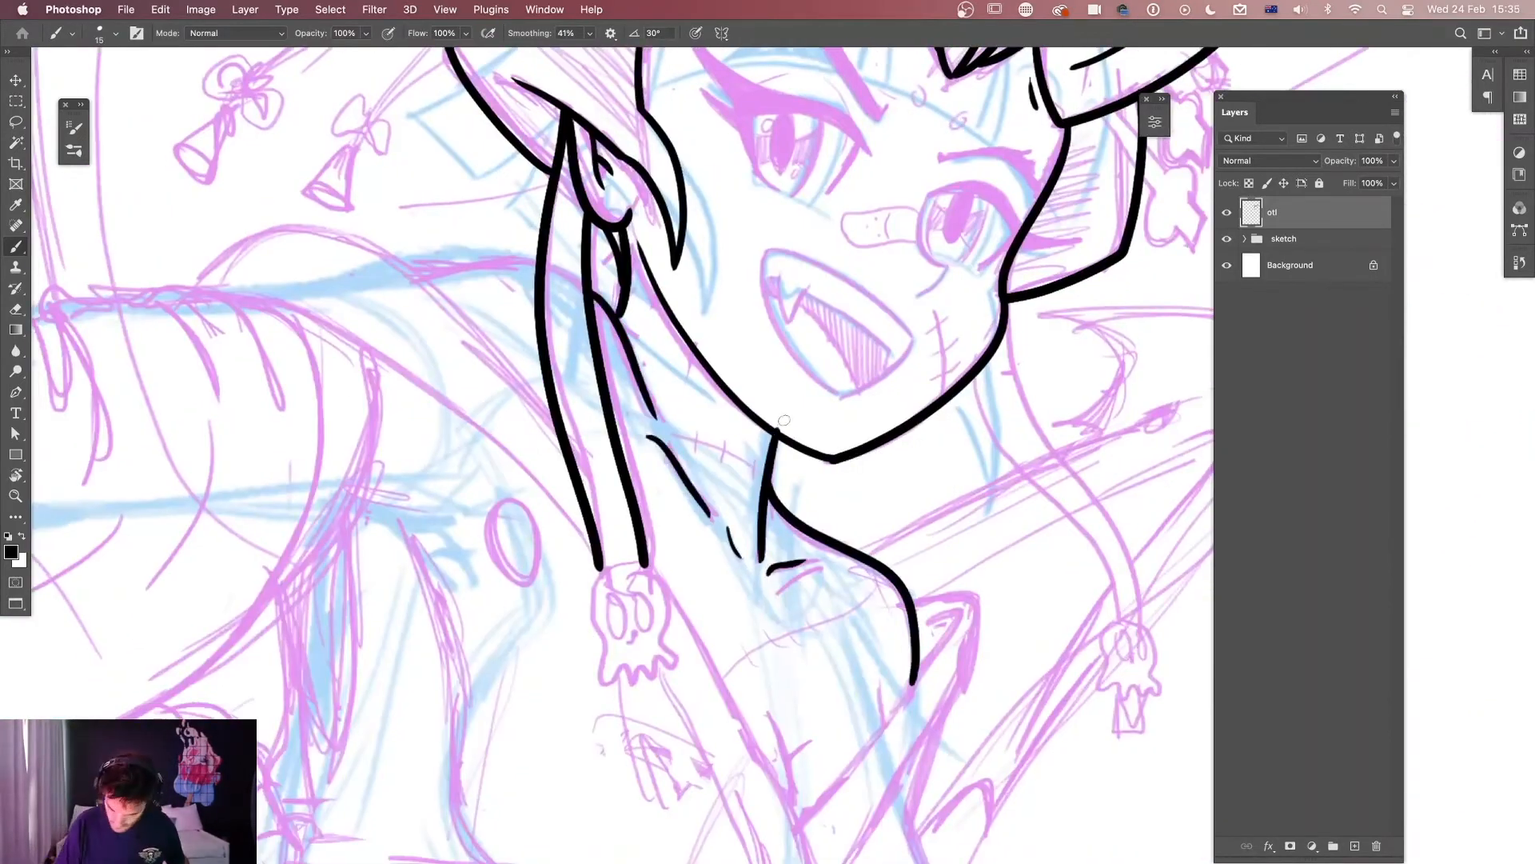
{"action": "left_click_drag", "start_coordinate": [768, 574], "coordinate": [805, 560]}
Ink the long hanging strand beside the far jaw, ending in a small skull charm with a tassel.
{"action": "left_click_drag", "start_coordinate": [1000, 511], "coordinate": [729, 479]}
{"action": "left_click_drag", "start_coordinate": [701, 345], "coordinate": [843, 586]}
{"action": "left_click_drag", "start_coordinate": [731, 306], "coordinate": [863, 532]}
{"action": "mouse_move", "coordinate": [853, 588]}
{"action": "left_mouse_down"}
{"action": "mouse_move", "coordinate": [849, 658]}
{"action": "mouse_move", "coordinate": [885, 638]}
{"action": "mouse_move", "coordinate": [874, 592]}
{"action": "left_mouse_up"}
{"action": "left_click_drag", "start_coordinate": [850, 598], "coordinate": [854, 600]}
{"action": "left_click_drag", "start_coordinate": [870, 600], "coordinate": [872, 602]}
{"action": "mouse_move", "coordinate": [842, 659]}
{"action": "left_mouse_down"}
{"action": "mouse_move", "coordinate": [836, 723]}
{"action": "mouse_move", "coordinate": [891, 719]}
{"action": "left_mouse_up"}
Ink the skull charm at the end of the near hanging strand and the split tassel beneath it.
{"action": "left_click_drag", "start_coordinate": [560, 560], "coordinate": [812, 549]}
{"action": "left_click_drag", "start_coordinate": [579, 523], "coordinate": [627, 520]}
{"action": "mouse_move", "coordinate": [578, 526]}
{"action": "left_mouse_down"}
{"action": "mouse_move", "coordinate": [657, 611]}
{"action": "mouse_move", "coordinate": [627, 522]}
{"action": "left_mouse_up"}
{"action": "left_click_drag", "start_coordinate": [594, 547], "coordinate": [596, 548]}
{"action": "left_click_drag", "start_coordinate": [623, 546], "coordinate": [626, 547]}
{"action": "left_click_drag", "start_coordinate": [594, 632], "coordinate": [637, 770]}
{"action": "left_click_drag", "start_coordinate": [652, 636], "coordinate": [700, 723]}
{"action": "left_click_drag", "start_coordinate": [637, 770], "coordinate": [696, 724]}
Ink the dotted bandage across the bridge of the nose and the nose's curved profile line.
{"action": "left_click_drag", "start_coordinate": [915, 651], "coordinate": [898, 565]}
{"action": "left_click_drag", "start_coordinate": [1040, 110], "coordinate": [1020, 531]}
{"action": "mouse_move", "coordinate": [833, 501]}
{"action": "left_mouse_down"}
{"action": "mouse_move", "coordinate": [865, 534]}
{"action": "mouse_move", "coordinate": [866, 502]}
{"action": "left_mouse_up"}
{"action": "mouse_move", "coordinate": [836, 504]}
{"action": "left_mouse_down"}
{"action": "mouse_move", "coordinate": [837, 529]}
{"action": "mouse_move", "coordinate": [866, 536]}
{"action": "left_mouse_up"}
{"action": "left_click", "coordinate": [820, 511]}
{"action": "left_click", "coordinate": [813, 518]}
{"action": "left_click", "coordinate": [810, 527]}
{"action": "left_click_drag", "start_coordinate": [871, 488], "coordinate": [860, 586]}
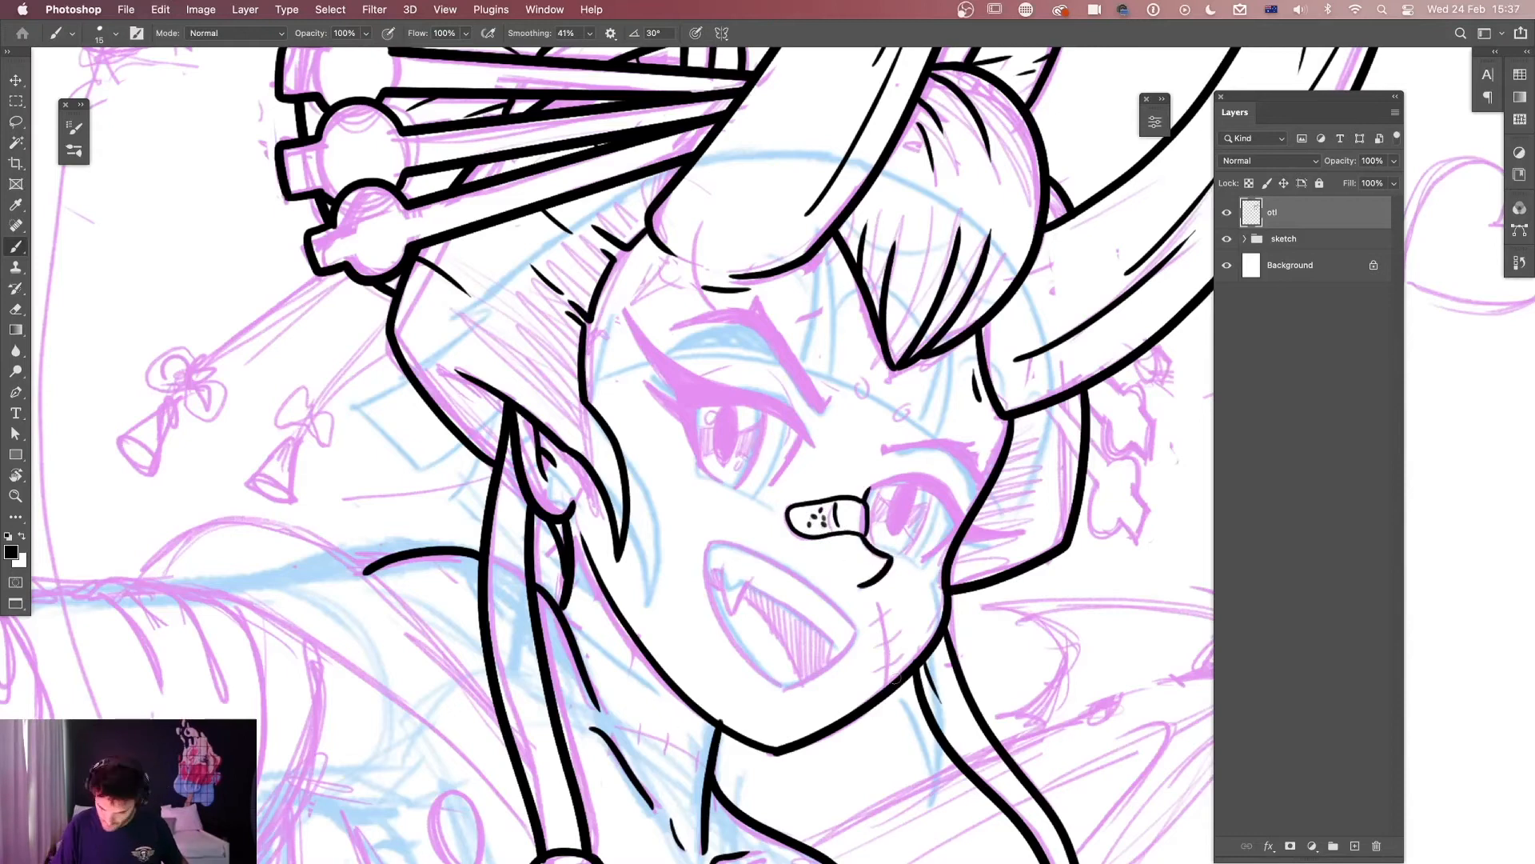
Ink the open mouth with its fang, teeth and tongue edges, and add a short inner ear line.
{"action": "left_click_drag", "start_coordinate": [712, 545], "coordinate": [857, 634]}
{"action": "left_click_drag", "start_coordinate": [711, 547], "coordinate": [846, 657]}
{"action": "left_click_drag", "start_coordinate": [750, 589], "coordinate": [824, 664]}
{"action": "left_click_drag", "start_coordinate": [721, 561], "coordinate": [733, 612]}
{"action": "mouse_move", "coordinate": [733, 613]}
{"action": "left_mouse_down"}
{"action": "mouse_move", "coordinate": [753, 571]}
{"action": "mouse_move", "coordinate": [804, 680]}
{"action": "left_mouse_up"}
{"action": "left_click_drag", "start_coordinate": [709, 572], "coordinate": [720, 586]}
{"action": "left_click_drag", "start_coordinate": [740, 736], "coordinate": [735, 777]}
{"action": "left_click_drag", "start_coordinate": [573, 499], "coordinate": [575, 520]}
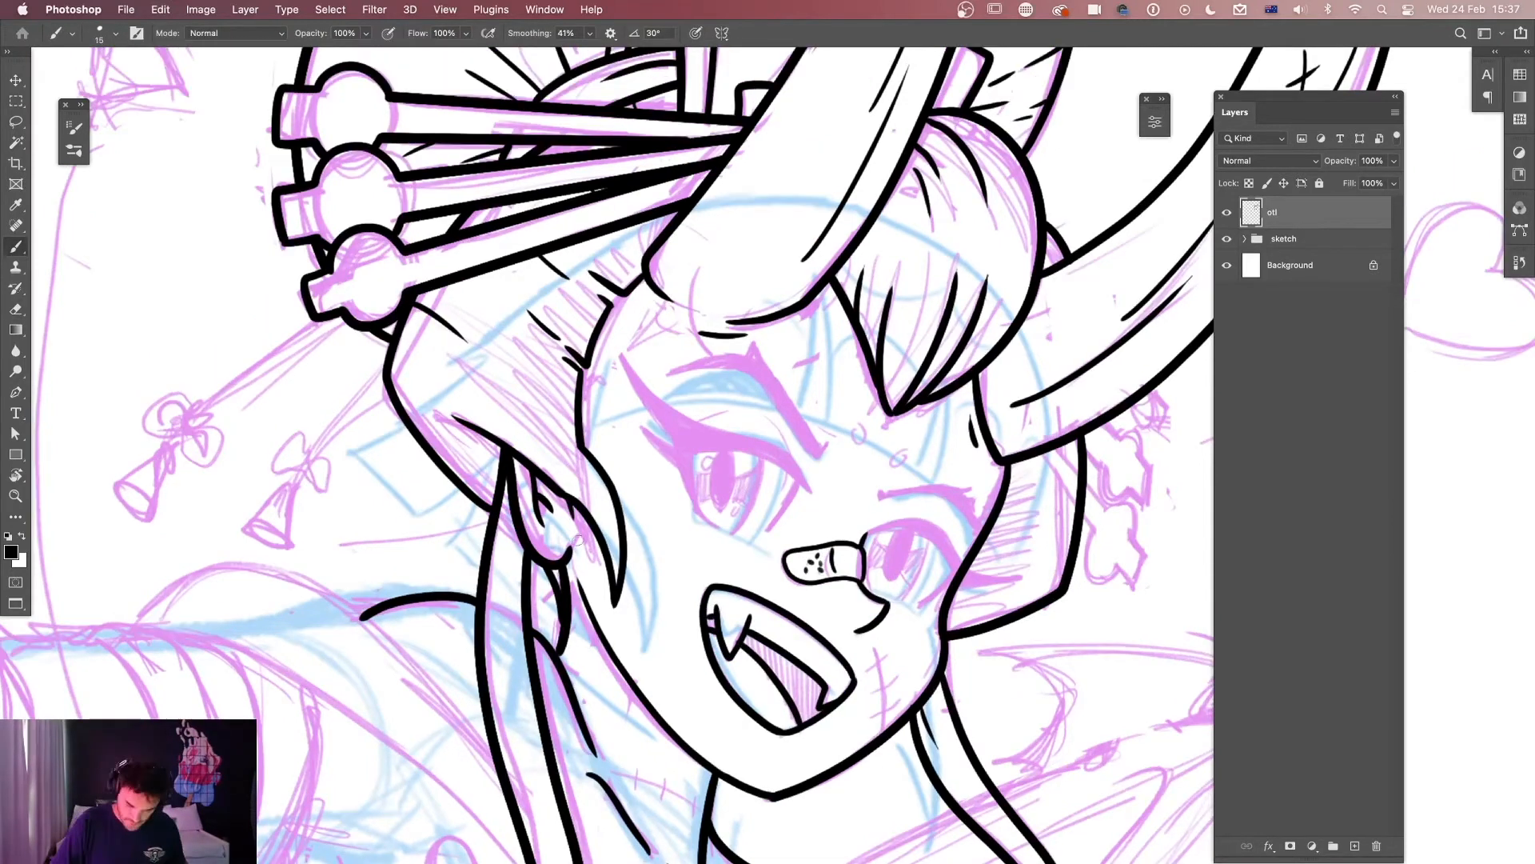
Ink the near eye's thick upper lash shape with its long outer flick and smaller secondary lash.
{"action": "left_click_drag", "start_coordinate": [816, 448], "coordinate": [806, 508]}
{"action": "left_click_drag", "start_coordinate": [846, 478], "coordinate": [851, 498]}
{"action": "left_click_drag", "start_coordinate": [904, 503], "coordinate": [883, 512]}
{"action": "left_click_drag", "start_coordinate": [652, 432], "coordinate": [821, 503]}
{"action": "mouse_move", "coordinate": [742, 394]}
{"action": "left_mouse_down"}
{"action": "mouse_move", "coordinate": [821, 503]}
{"action": "mouse_move", "coordinate": [962, 600]}
{"action": "left_mouse_up"}
{"action": "left_click_drag", "start_coordinate": [955, 547], "coordinate": [966, 596]}
{"action": "mouse_move", "coordinate": [606, 394]}
{"action": "left_mouse_down"}
{"action": "mouse_move", "coordinate": [799, 550]}
{"action": "mouse_move", "coordinate": [665, 476]}
{"action": "left_mouse_up"}
{"action": "left_click_drag", "start_coordinate": [630, 478], "coordinate": [664, 502]}
{"action": "left_click_drag", "start_coordinate": [631, 482], "coordinate": [686, 567]}
{"action": "left_click_drag", "start_coordinate": [680, 508], "coordinate": [799, 549]}
{"action": "left_click_drag", "start_coordinate": [739, 503], "coordinate": [784, 524]}
Clean up the near eye's lash edges with the eraser, and ink the iris, pupil and lower lash lines.
{"action": "key", "text": "e"}
{"action": "left_click_drag", "start_coordinate": [612, 397], "coordinate": [623, 411]}
{"action": "left_click_drag", "start_coordinate": [756, 497], "coordinate": [804, 534]}
{"action": "key", "text": "b"}
{"action": "mouse_move", "coordinate": [632, 448]}
{"action": "left_mouse_down"}
{"action": "mouse_move", "coordinate": [736, 504]}
{"action": "mouse_move", "coordinate": [681, 551]}
{"action": "left_mouse_up"}
{"action": "left_click_drag", "start_coordinate": [640, 492], "coordinate": [668, 521]}
{"action": "left_click_drag", "start_coordinate": [676, 543], "coordinate": [718, 572]}
{"action": "left_click_drag", "start_coordinate": [729, 519], "coordinate": [751, 583]}
{"action": "left_click_drag", "start_coordinate": [760, 520], "coordinate": [787, 585]}
Ink the far eye's upper lash and outer flick, iris, pupil, highlight and lower lid.
{"action": "scroll", "coordinate": [718, 562], "scroll_direction": "down", "scroll_amount": 4}
{"action": "left_click_drag", "start_coordinate": [888, 428], "coordinate": [988, 468]}
{"action": "left_click_drag", "start_coordinate": [986, 470], "coordinate": [1043, 477]}
{"action": "left_click_drag", "start_coordinate": [999, 432], "coordinate": [969, 479]}
{"action": "left_click_drag", "start_coordinate": [985, 468], "coordinate": [954, 495]}
{"action": "left_click_drag", "start_coordinate": [928, 432], "coordinate": [916, 476]}
{"action": "left_click_drag", "start_coordinate": [932, 436], "coordinate": [896, 489]}
{"action": "left_click_drag", "start_coordinate": [920, 478], "coordinate": [944, 502]}
{"action": "left_click_drag", "start_coordinate": [791, 370], "coordinate": [790, 372]}
{"action": "mouse_move", "coordinate": [956, 448]}
{"action": "left_mouse_down"}
{"action": "mouse_move", "coordinate": [902, 456]}
{"action": "mouse_move", "coordinate": [932, 477]}
{"action": "left_mouse_up"}
Ink the two small curled marks between the eyebrows and the stitched scar on the far cheek.
{"action": "left_click_drag", "start_coordinate": [731, 355], "coordinate": [725, 384]}
{"action": "mouse_move", "coordinate": [772, 357]}
{"action": "left_mouse_down"}
{"action": "mouse_move", "coordinate": [764, 416]}
{"action": "mouse_move", "coordinate": [761, 382]}
{"action": "left_mouse_up"}
{"action": "left_click_drag", "start_coordinate": [792, 355], "coordinate": [762, 361]}
{"action": "key", "text": "super+z"}
{"action": "left_click", "coordinate": [729, 363]}
{"action": "key", "text": "b"}
{"action": "left_click_drag", "start_coordinate": [903, 549], "coordinate": [910, 633]}
{"action": "left_click_drag", "start_coordinate": [895, 610], "coordinate": [921, 603]}
Ink the thin shafts of the dangling ornaments behind the head and add texture strokes to the side hair.
{"action": "left_click_drag", "start_coordinate": [560, 360], "coordinate": [881, 480]}
{"action": "left_click_drag", "start_coordinate": [550, 420], "coordinate": [662, 343]}
{"action": "left_click_drag", "start_coordinate": [686, 339], "coordinate": [558, 427]}
{"action": "left_click_drag", "start_coordinate": [732, 382], "coordinate": [657, 470]}
{"action": "left_click_drag", "start_coordinate": [919, 495], "coordinate": [653, 510]}
{"action": "left_click_drag", "start_coordinate": [1089, 546], "coordinate": [1034, 575]}
{"action": "left_click_drag", "start_coordinate": [959, 520], "coordinate": [716, 424]}
Ink the bone-shaped hair ornaments below the far horn on a new layer, erase overlapping otl lines, and merge it into otl.
{"action": "left_click", "coordinate": [1355, 846]}
{"action": "left_click_drag", "start_coordinate": [810, 387], "coordinate": [903, 519]}
{"action": "mouse_move", "coordinate": [864, 384]}
{"action": "left_mouse_down"}
{"action": "mouse_move", "coordinate": [877, 367]}
{"action": "mouse_move", "coordinate": [856, 442]}
{"action": "left_mouse_up"}
{"action": "left_click", "coordinate": [1297, 245]}
{"action": "key", "text": "e"}
{"action": "left_click", "coordinate": [1297, 220]}
{"action": "key", "text": "super+e"}
Review the inked head as a whole and the face linework up close.
{"action": "key", "text": "super+minus"}
{"action": "key", "text": "super+minus"}
{"action": "key", "text": "super+minus"}
{"action": "left_click_drag", "start_coordinate": [813, 620], "coordinate": [962, 567]}
{"action": "key", "text": "super+plus"}
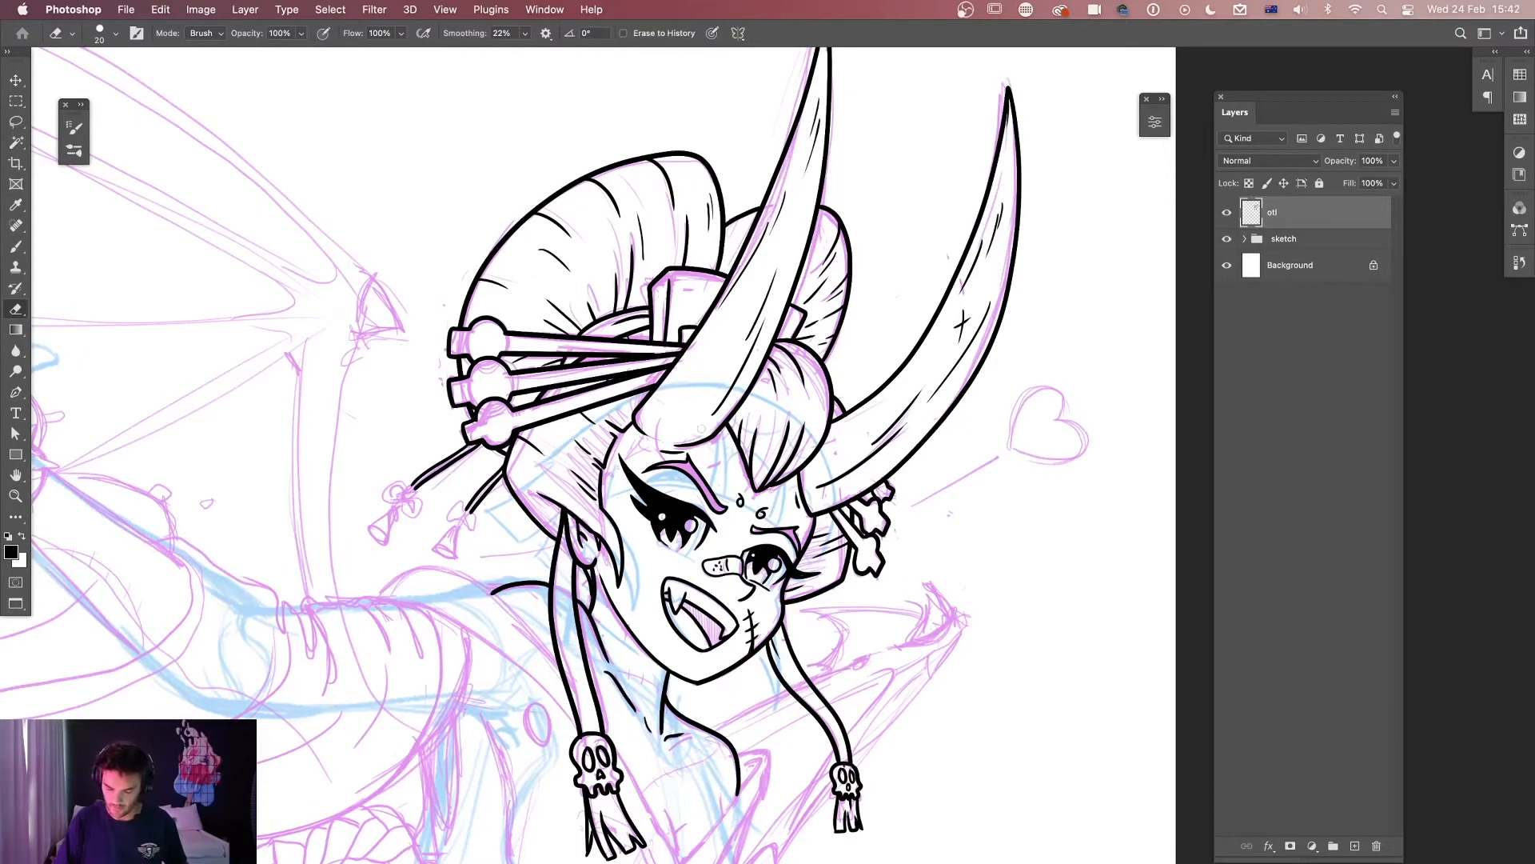
{"action": "key", "text": "b"}
{"action": "left_click_drag", "start_coordinate": [652, 415], "coordinate": [692, 353]}
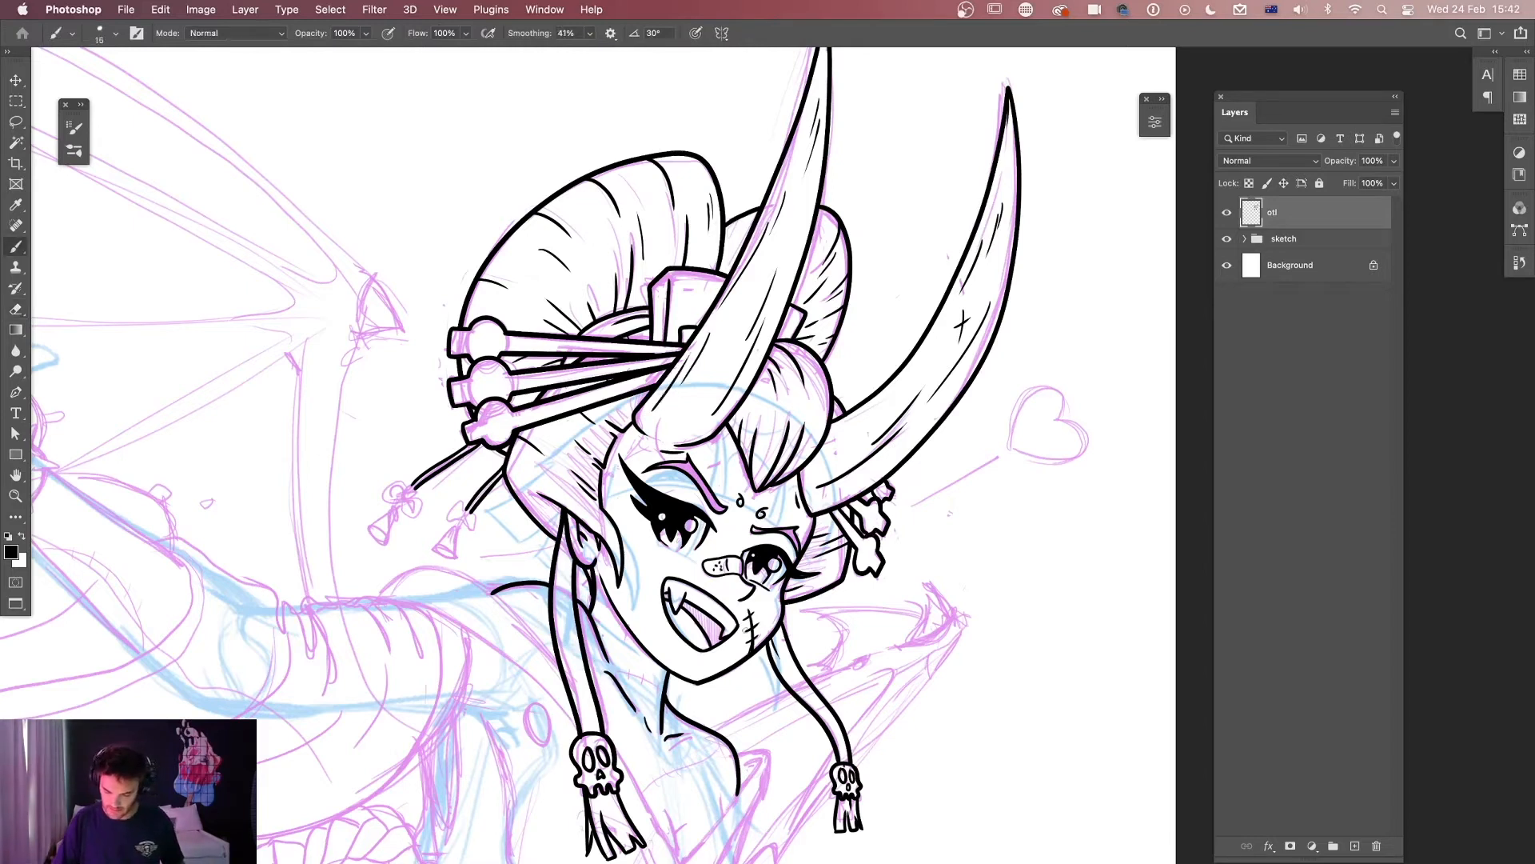
{"action": "left_click_drag", "start_coordinate": [902, 695], "coordinate": [960, 561]}
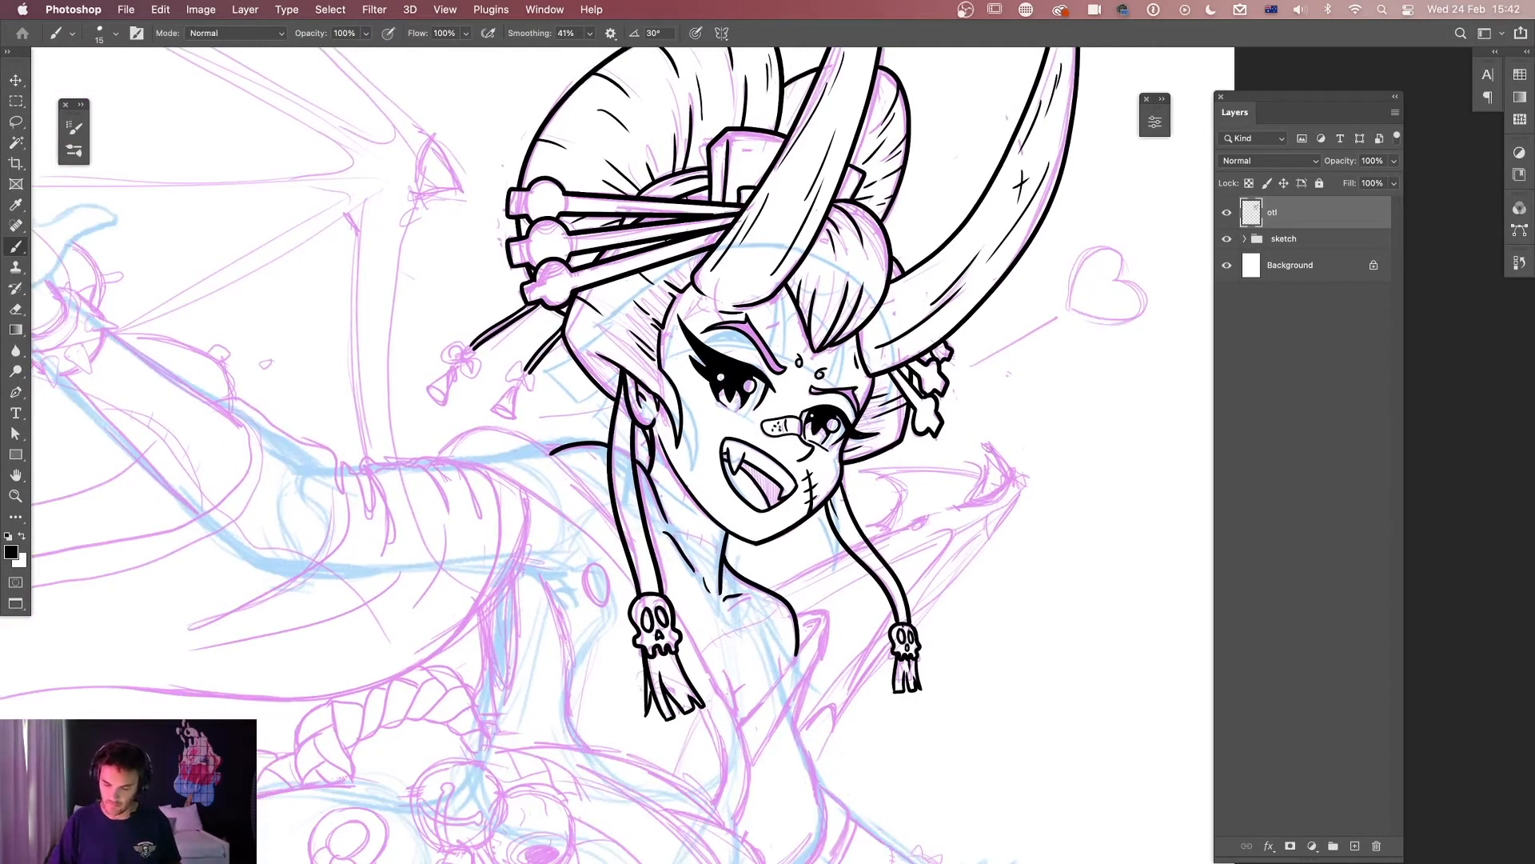
{"action": "key", "text": "super+plus"}
{"action": "key", "text": "super+plus"}
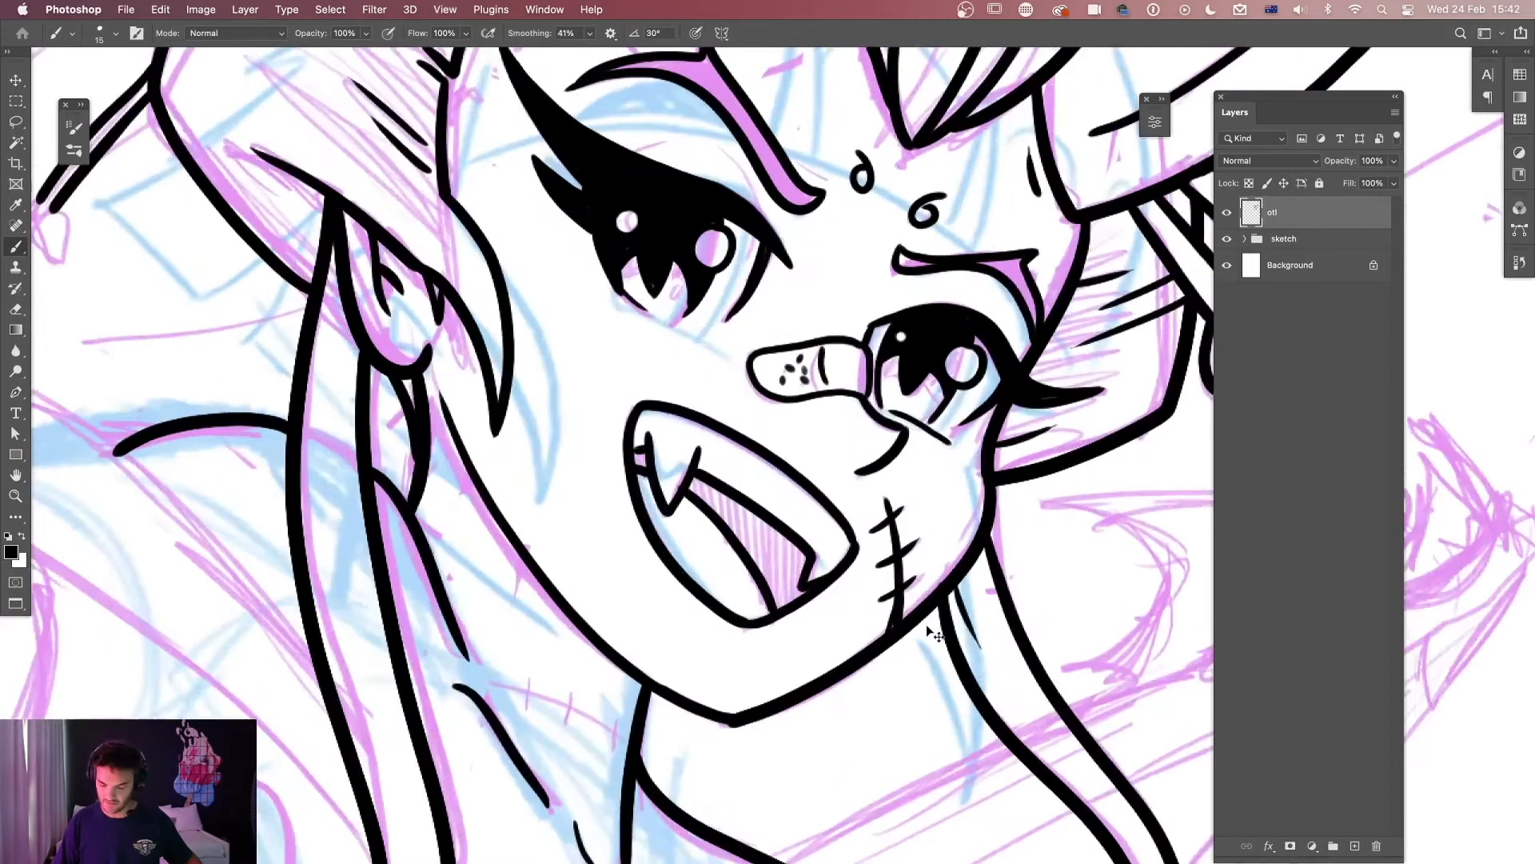
Draw a practice S-shaped upper eyelash with a thick middle and tapered ends in the empty area beside the face.
{"action": "left_click_drag", "start_coordinate": [893, 532], "coordinate": [835, 690]}
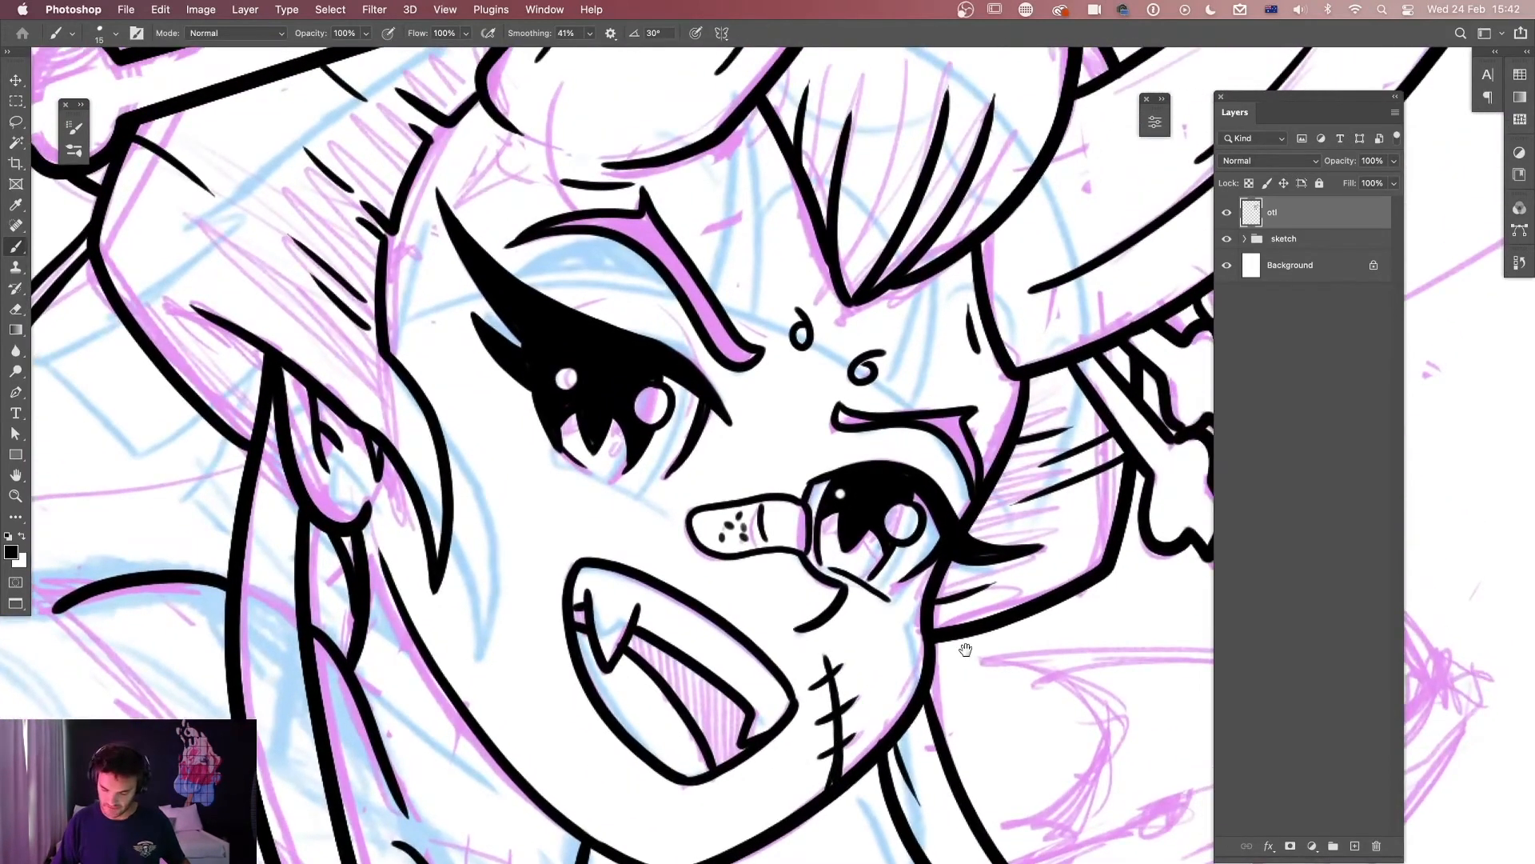
{"action": "scroll", "coordinate": [1103, 619], "scroll_direction": "right", "scroll_amount": 10}
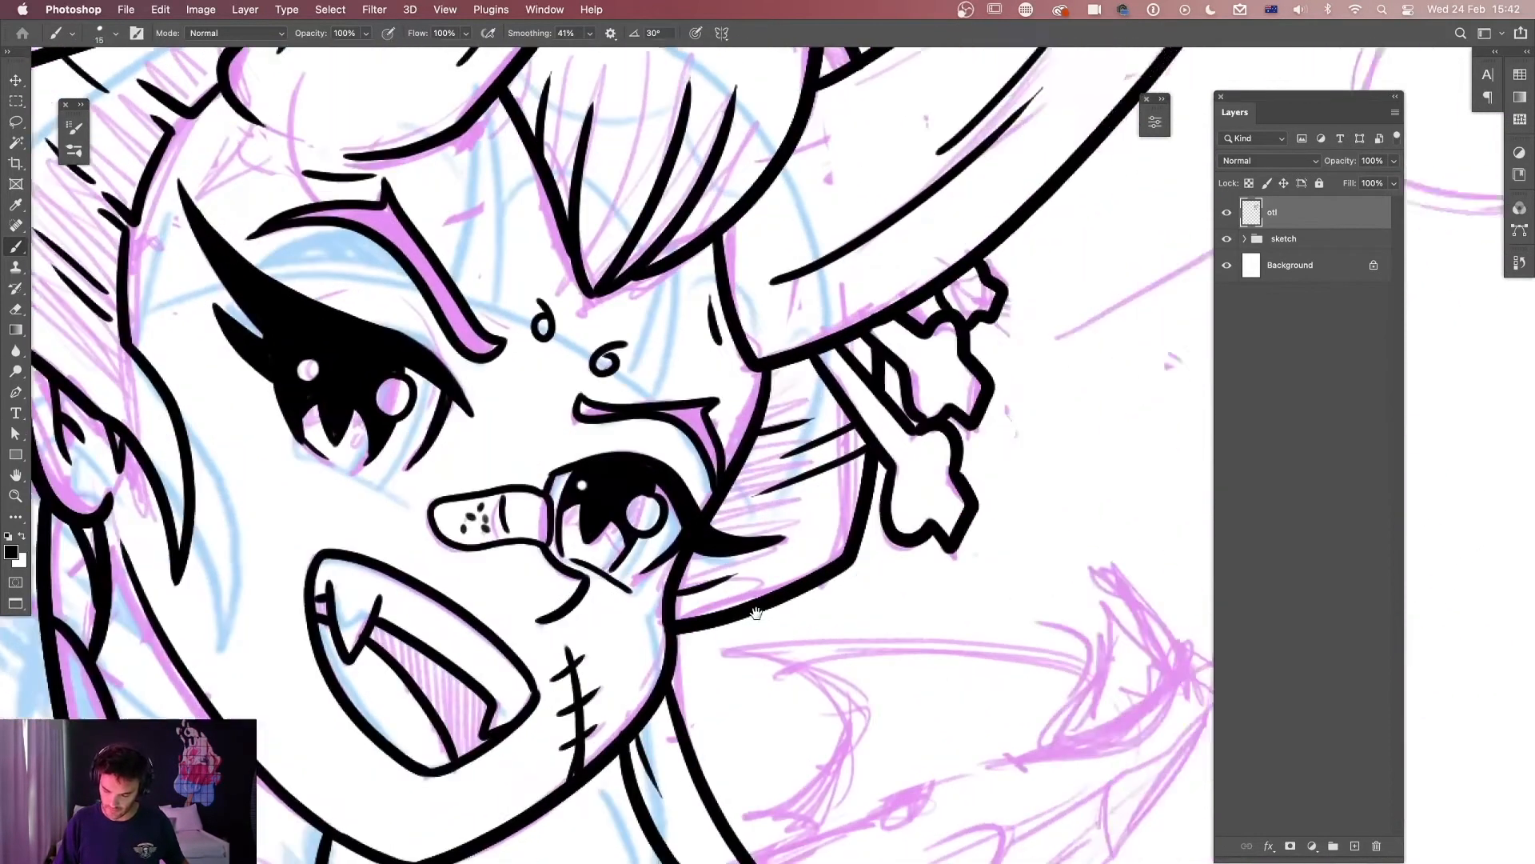
{"action": "mouse_move", "coordinate": [842, 475]}
{"action": "left_mouse_down"}
{"action": "mouse_move", "coordinate": [969, 437]}
{"action": "mouse_move", "coordinate": [1052, 523]}
{"action": "mouse_move", "coordinate": [1150, 497]}
{"action": "left_mouse_up"}
{"action": "mouse_move", "coordinate": [838, 476]}
{"action": "left_mouse_down"}
{"action": "mouse_move", "coordinate": [890, 451]}
{"action": "mouse_move", "coordinate": [938, 458]}
{"action": "mouse_move", "coordinate": [1014, 538]}
{"action": "mouse_move", "coordinate": [1080, 530]}
{"action": "mouse_move", "coordinate": [1169, 478]}
{"action": "left_mouse_up"}
{"action": "mouse_move", "coordinate": [1091, 520]}
{"action": "left_mouse_down"}
{"action": "mouse_move", "coordinate": [1020, 531]}
{"action": "mouse_move", "coordinate": [952, 460]}
{"action": "mouse_move", "coordinate": [898, 446]}
{"action": "mouse_move", "coordinate": [957, 439]}
{"action": "mouse_move", "coordinate": [1047, 528]}
{"action": "mouse_move", "coordinate": [924, 441]}
{"action": "left_mouse_up"}
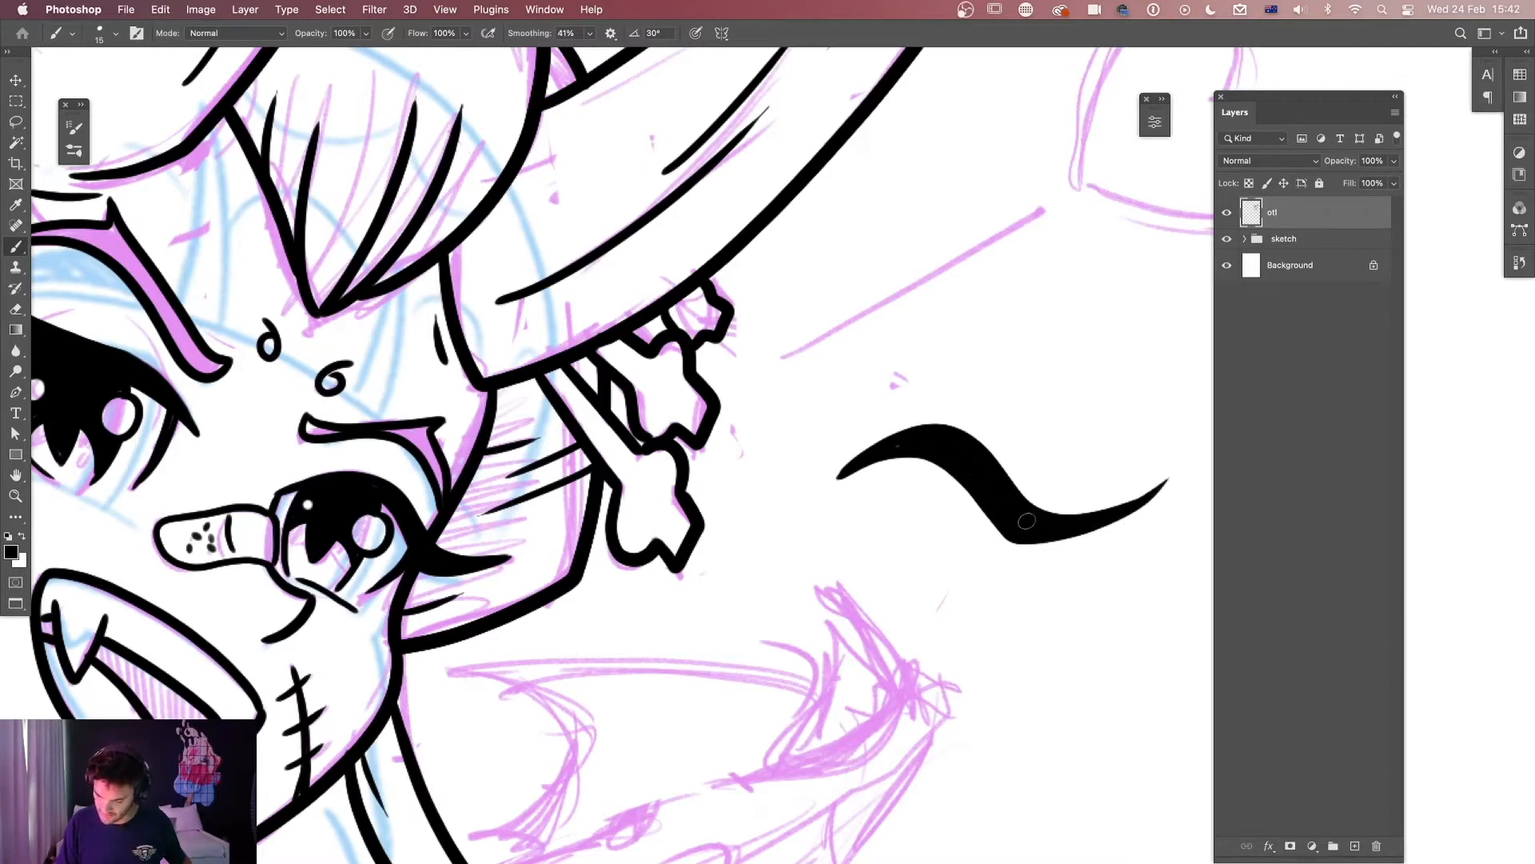
{"action": "mouse_move", "coordinate": [1174, 465]}
{"action": "left_mouse_down"}
{"action": "mouse_move", "coordinate": [1126, 484]}
{"action": "mouse_move", "coordinate": [1177, 474]}
{"action": "left_mouse_up"}
{"action": "key", "text": "ctrl+z"}
{"action": "mouse_move", "coordinate": [1016, 513]}
{"action": "left_mouse_down"}
{"action": "mouse_move", "coordinate": [1079, 514]}
{"action": "mouse_move", "coordinate": [1169, 477]}
{"action": "left_mouse_up"}
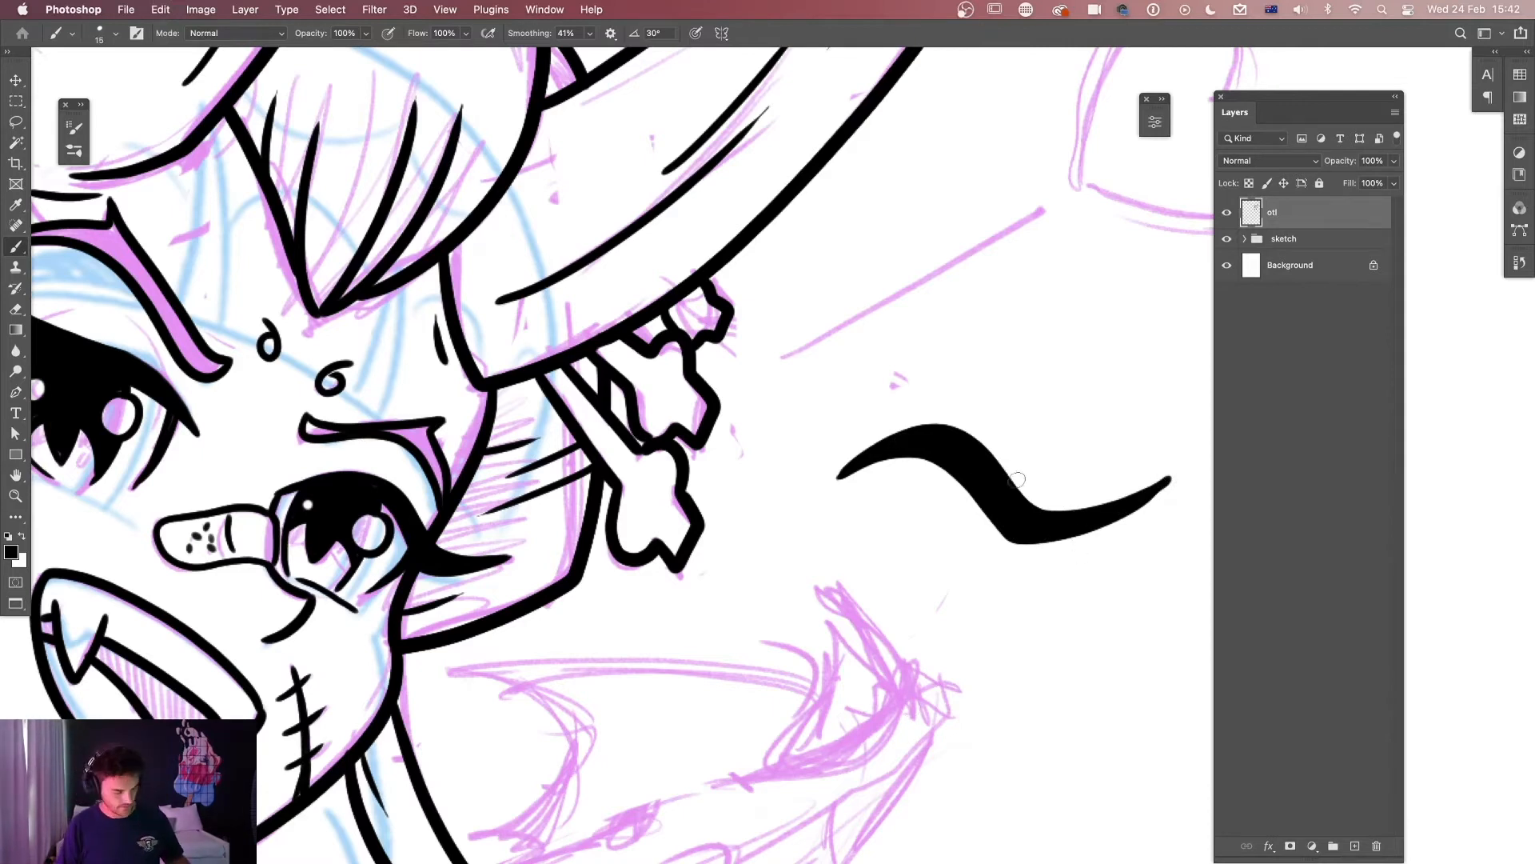
Set the eraser smoothing to 24% and sharpen the ends of the practice eyelash.
{"action": "key", "text": "e"}
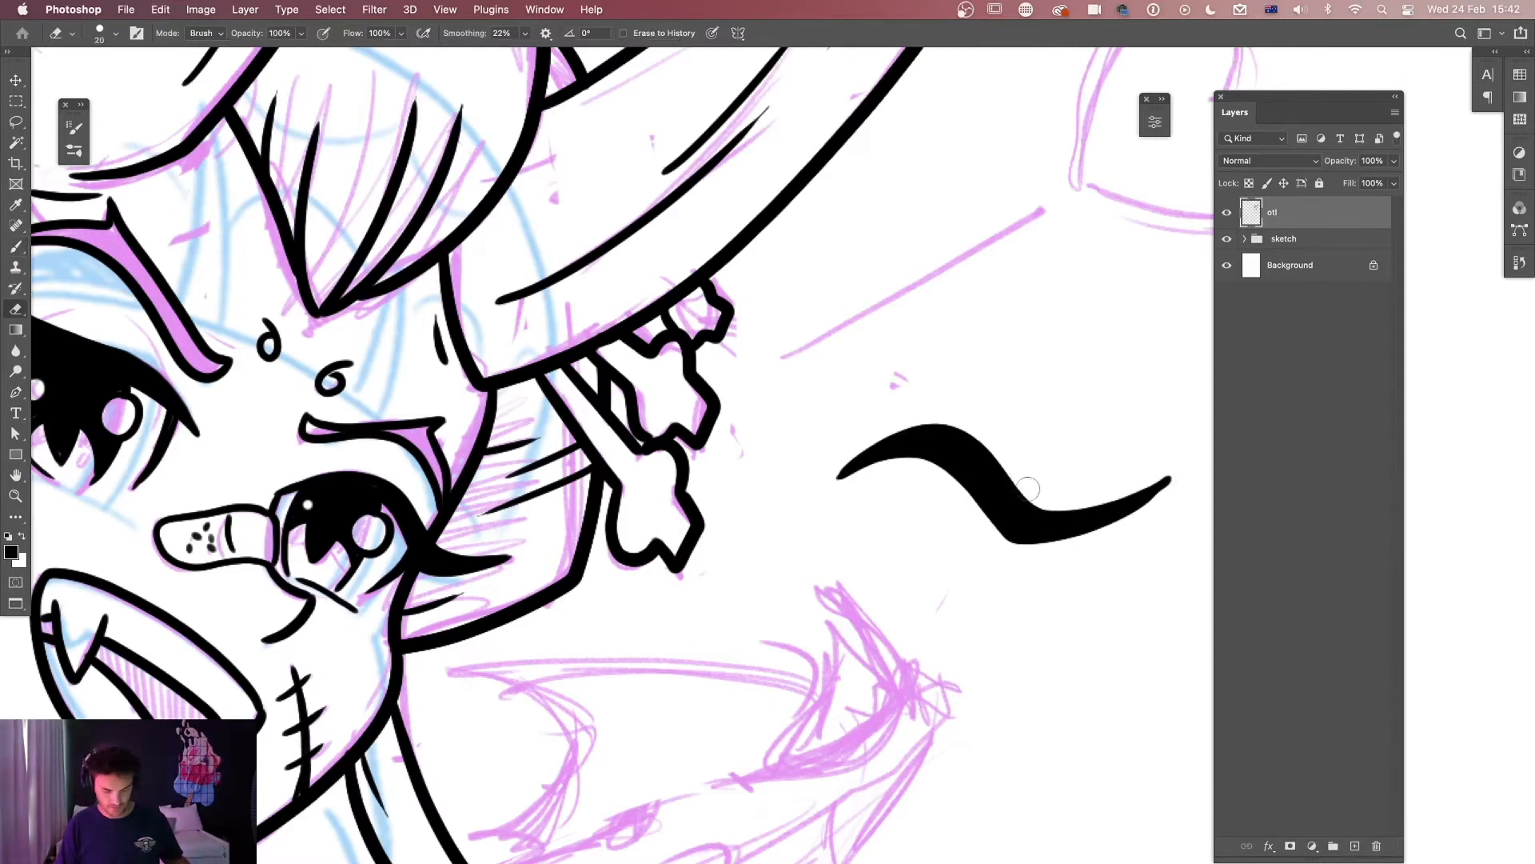
{"action": "left_click", "coordinate": [525, 33]}
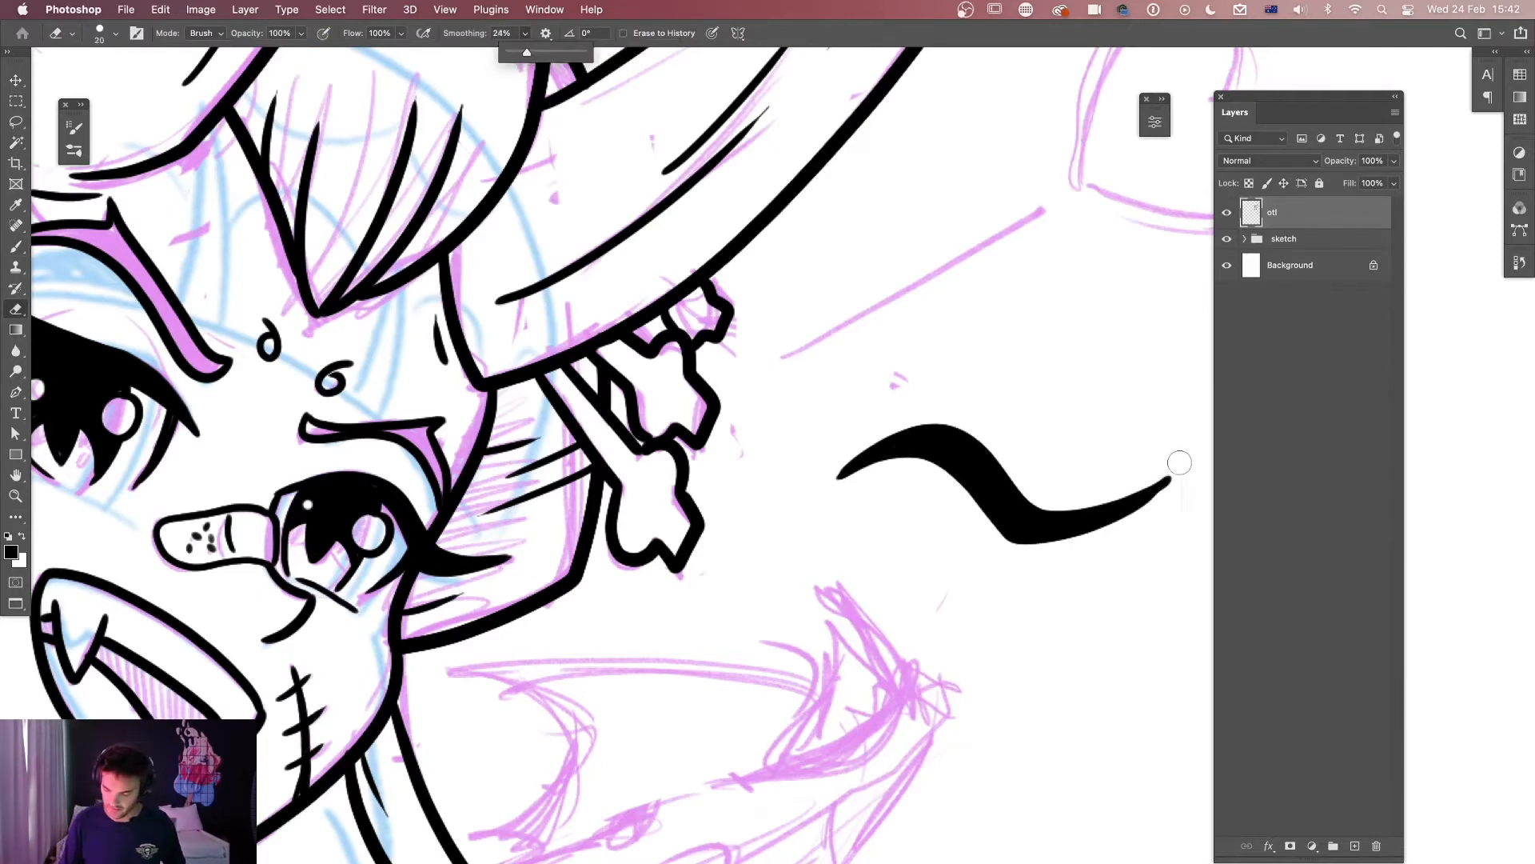
{"action": "left_click", "coordinate": [1172, 500]}
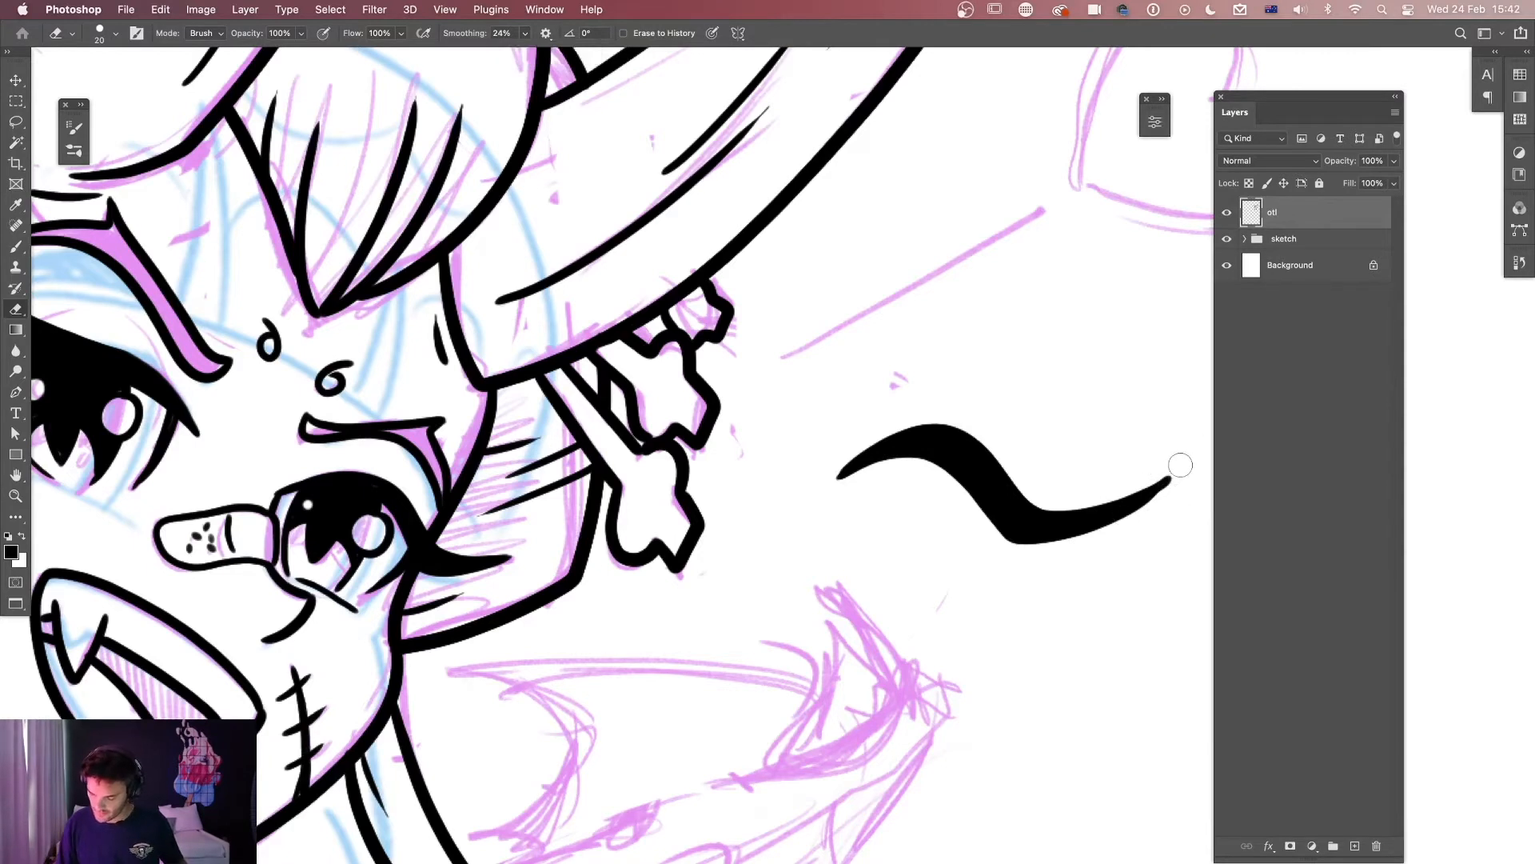
{"action": "left_click_drag", "start_coordinate": [1187, 452], "coordinate": [1127, 525]}
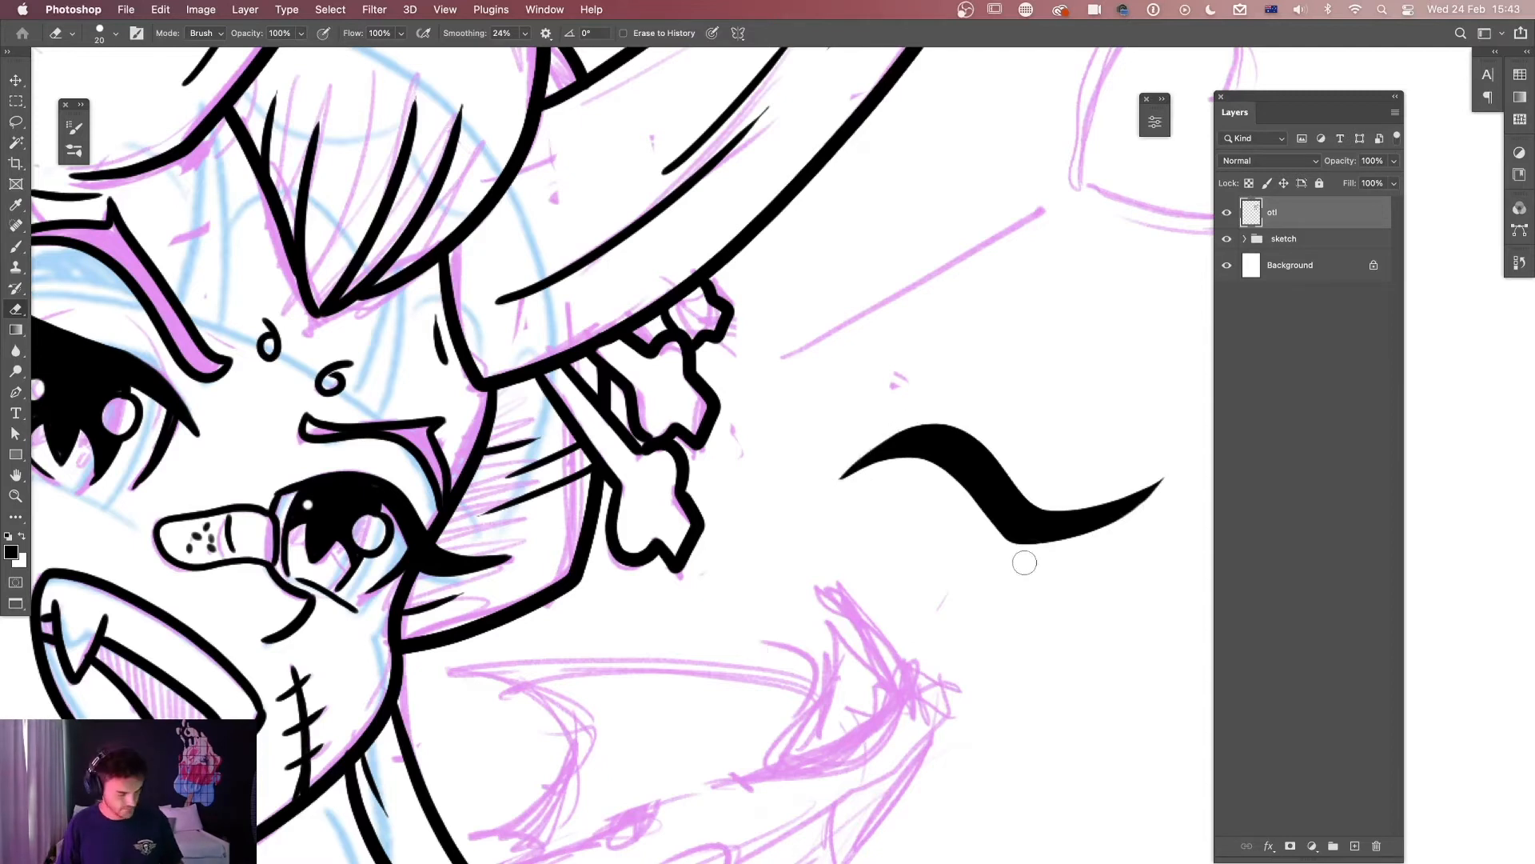
Add a lower lash flick, iris outline, dark pupil and round highlight to the practice eye.
{"action": "key", "text": "b"}
{"action": "left_click_drag", "start_coordinate": [1001, 530], "coordinate": [956, 585]}
{"action": "left_click_drag", "start_coordinate": [1009, 529], "coordinate": [941, 595]}
{"action": "mouse_move", "coordinate": [992, 550]}
{"action": "left_mouse_down"}
{"action": "mouse_move", "coordinate": [999, 536]}
{"action": "mouse_move", "coordinate": [954, 588]}
{"action": "left_mouse_up"}
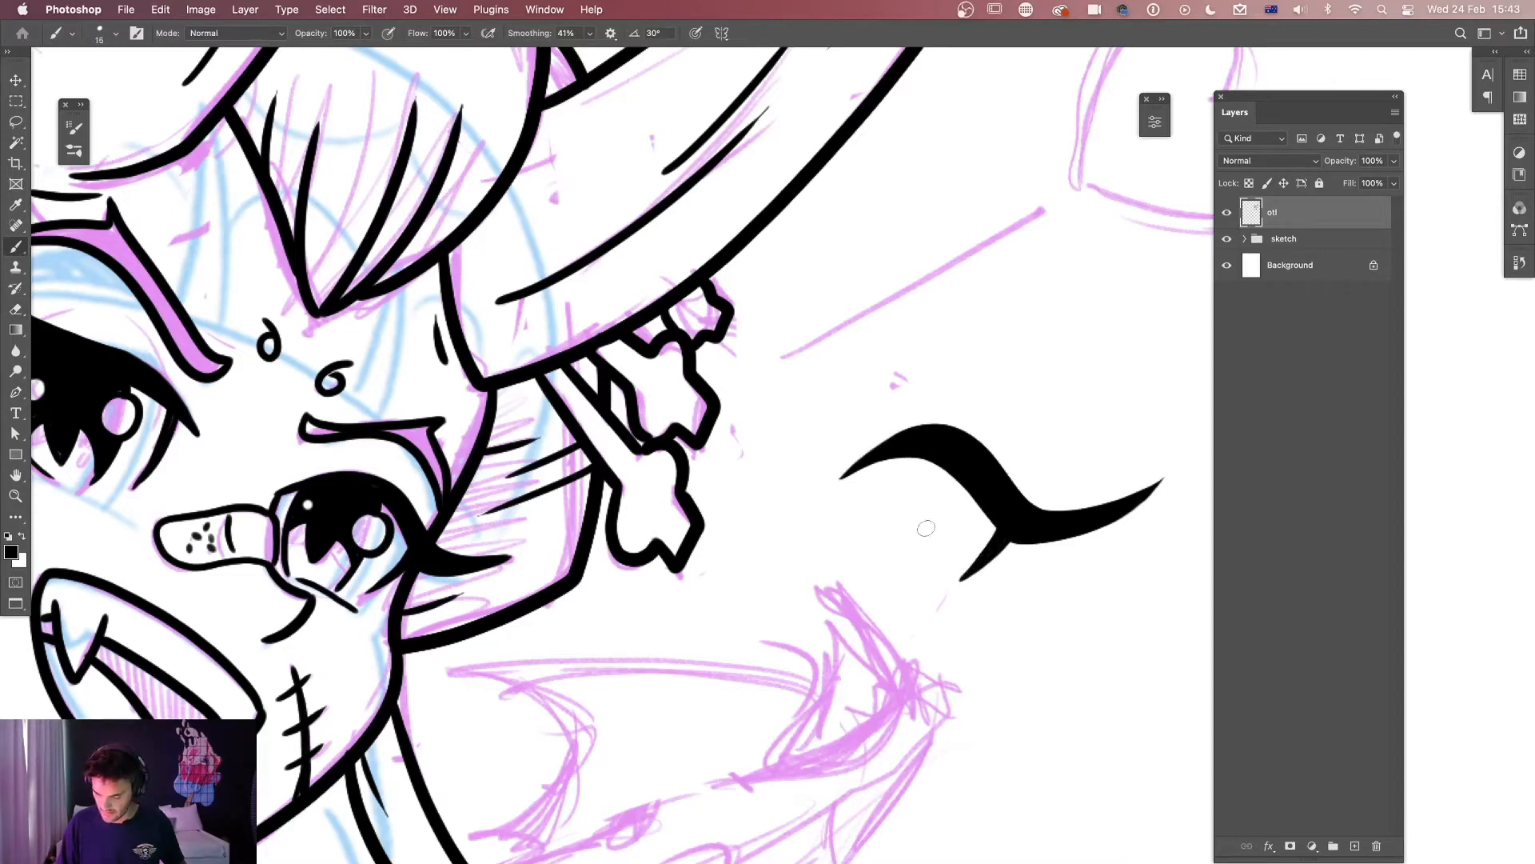
{"action": "mouse_move", "coordinate": [918, 453]}
{"action": "left_mouse_down"}
{"action": "mouse_move", "coordinate": [912, 535]}
{"action": "mouse_move", "coordinate": [960, 451]}
{"action": "mouse_move", "coordinate": [905, 523]}
{"action": "mouse_move", "coordinate": [928, 442]}
{"action": "mouse_move", "coordinate": [906, 519]}
{"action": "left_mouse_up"}
{"action": "left_click_drag", "start_coordinate": [881, 461], "coordinate": [862, 546]}
{"action": "left_click_drag", "start_coordinate": [977, 501], "coordinate": [958, 531]}
{"action": "mouse_move", "coordinate": [865, 513]}
{"action": "left_mouse_down"}
{"action": "mouse_move", "coordinate": [914, 505]}
{"action": "mouse_move", "coordinate": [933, 530]}
{"action": "mouse_move", "coordinate": [914, 570]}
{"action": "left_mouse_up"}
{"action": "mouse_move", "coordinate": [970, 514]}
{"action": "left_mouse_down"}
{"action": "mouse_move", "coordinate": [952, 552]}
{"action": "mouse_move", "coordinate": [977, 524]}
{"action": "mouse_move", "coordinate": [962, 531]}
{"action": "left_mouse_up"}
{"action": "key", "text": "e"}
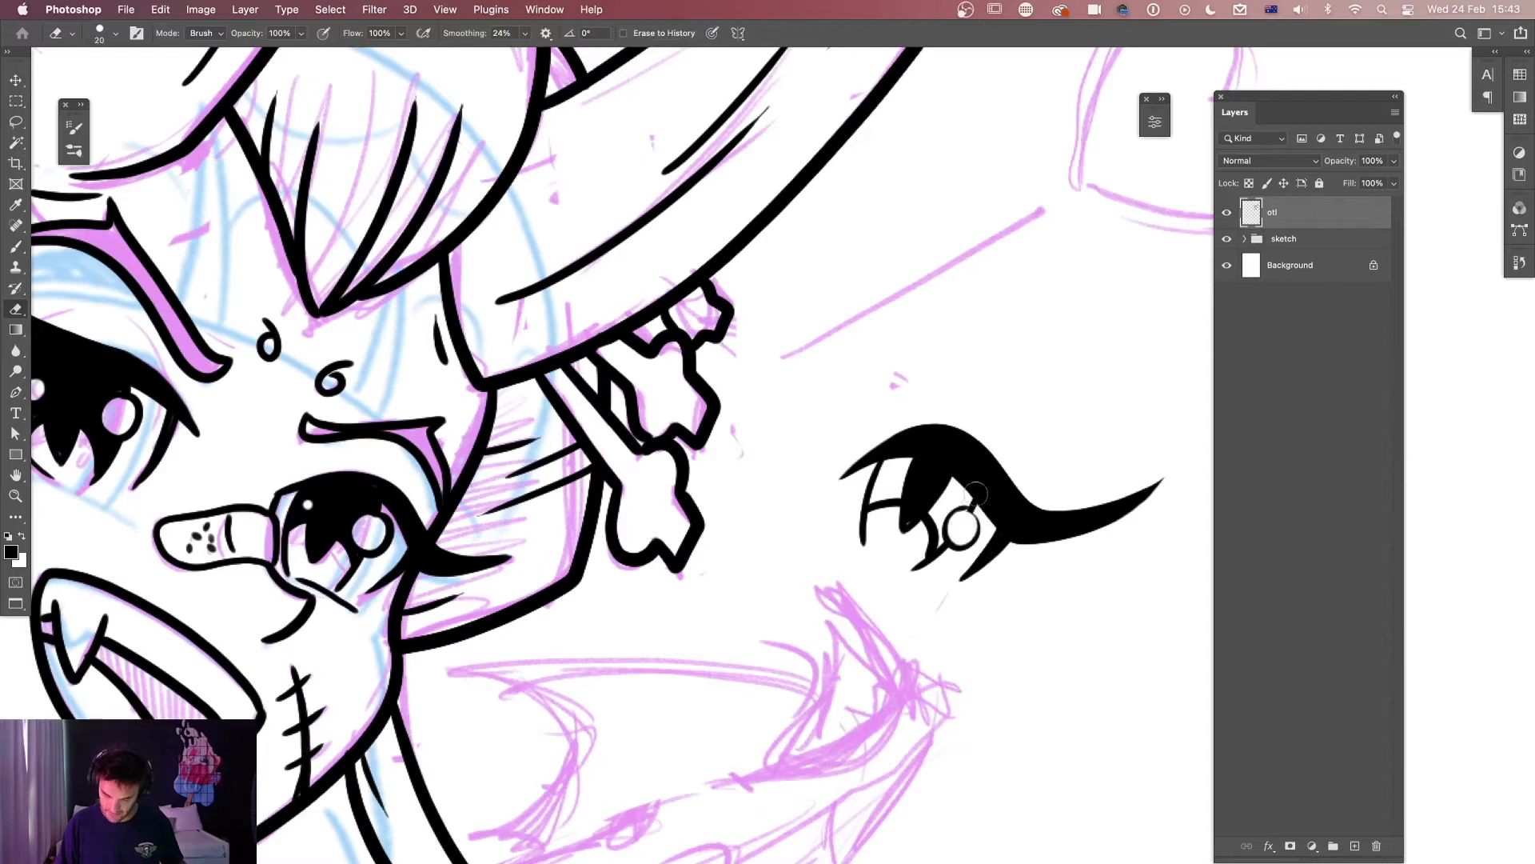
{"action": "key", "text": "b"}
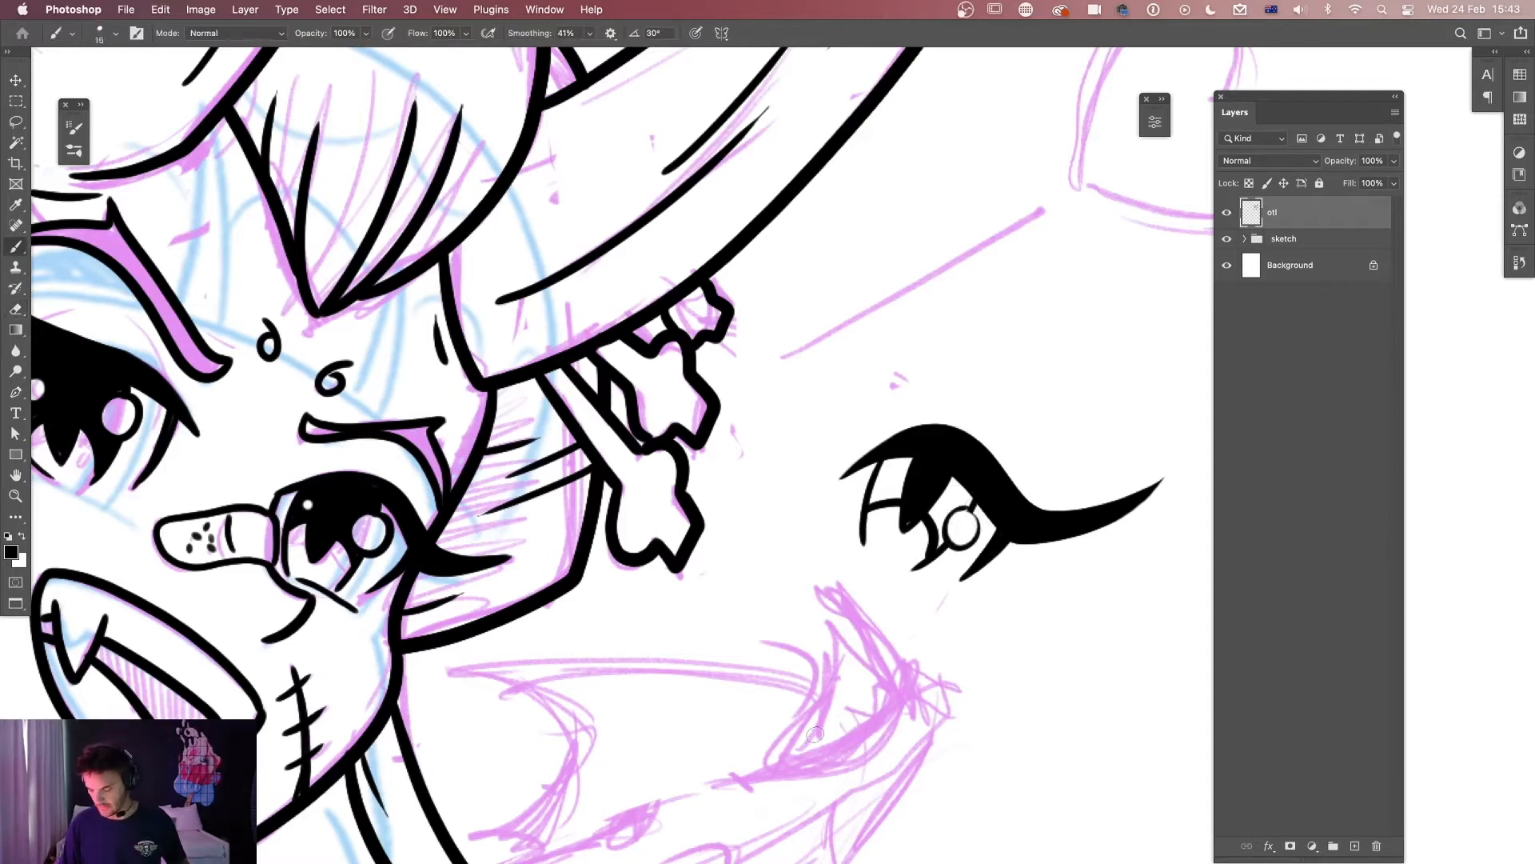
Lasso the practice eye, delete it from the otl layer and clear the selection.
{"action": "key", "text": "l"}
{"action": "mouse_move", "coordinate": [1176, 462]}
{"action": "left_mouse_down"}
{"action": "mouse_move", "coordinate": [798, 555]}
{"action": "mouse_move", "coordinate": [1180, 460]}
{"action": "left_mouse_up"}
{"action": "key", "text": "Delete"}
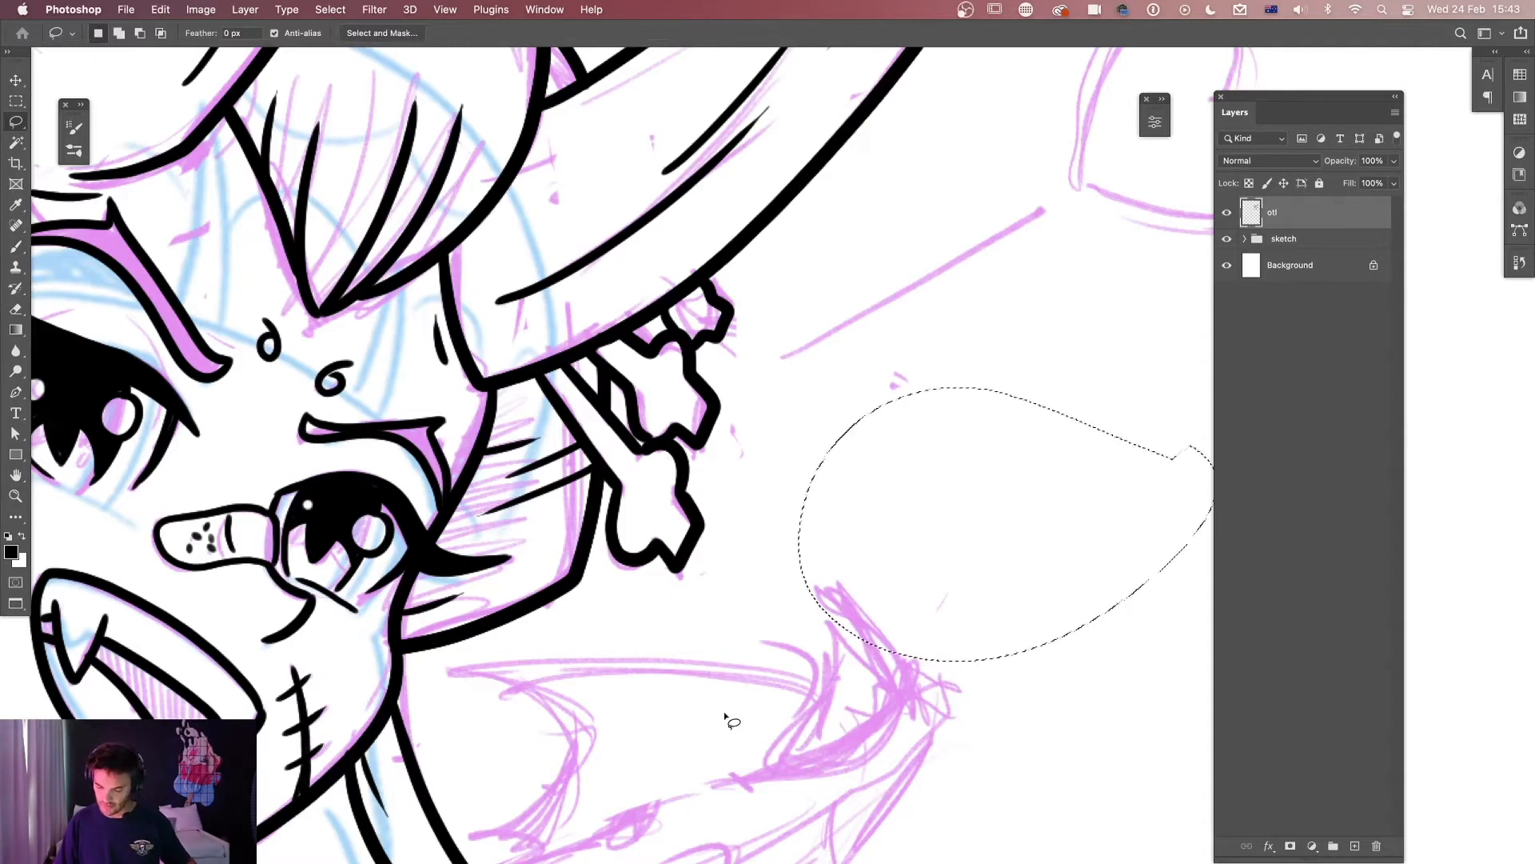
{"action": "key", "text": "super+d"}
Sketch a vertical column of seven progressively larger triangles joined by short lines on a new layer beside the character.
{"action": "key", "text": "super+minus"}
{"action": "key", "text": "super+minus"}
{"action": "left_click_drag", "start_coordinate": [765, 567], "coordinate": [1034, 592]}
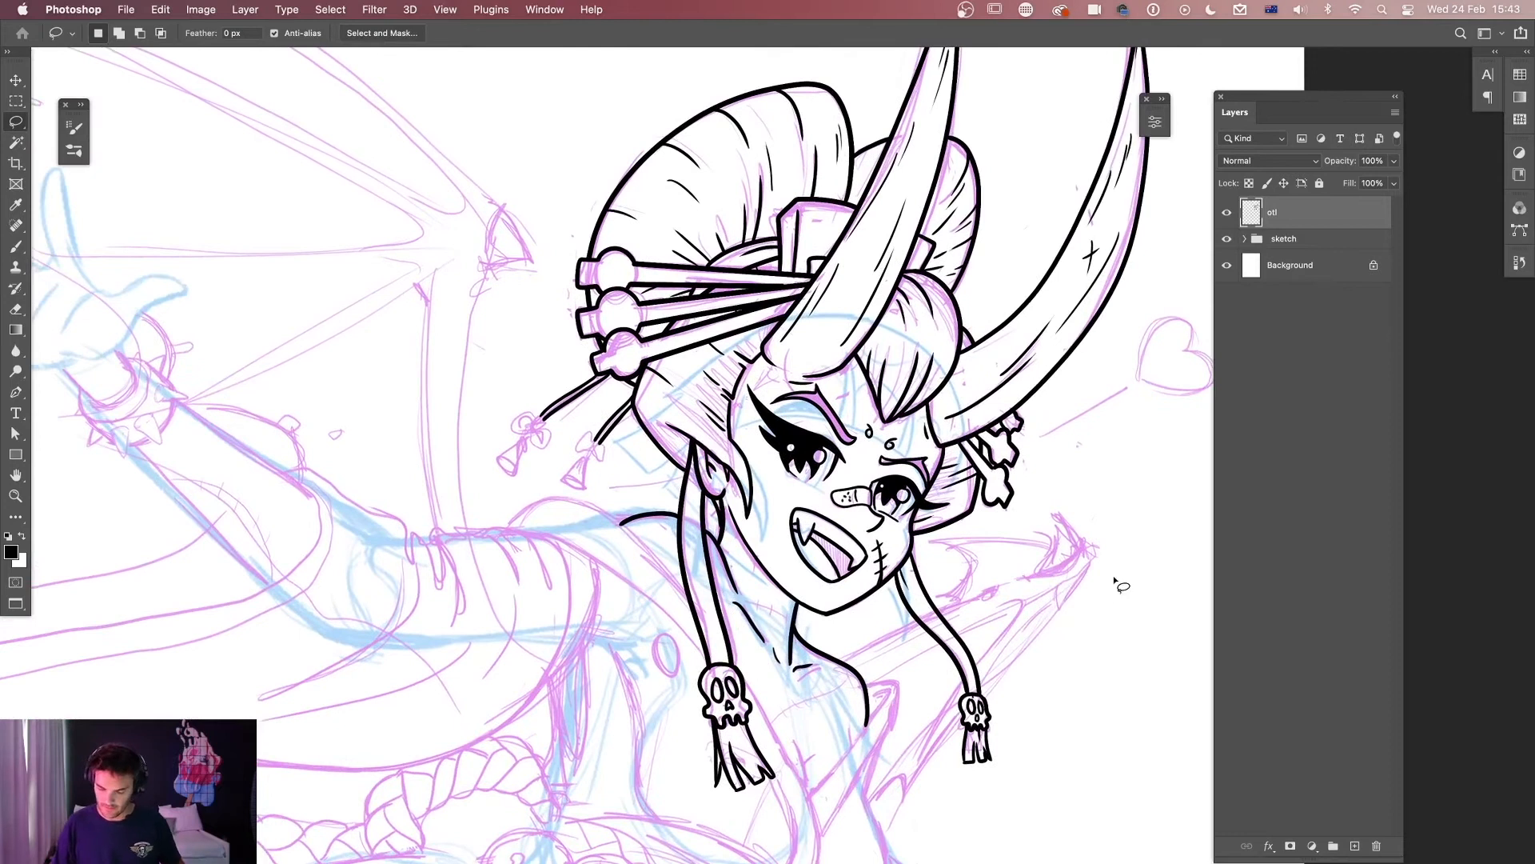
{"action": "left_click", "coordinate": [1352, 845]}
{"action": "left_click_drag", "start_coordinate": [1077, 618], "coordinate": [837, 613]}
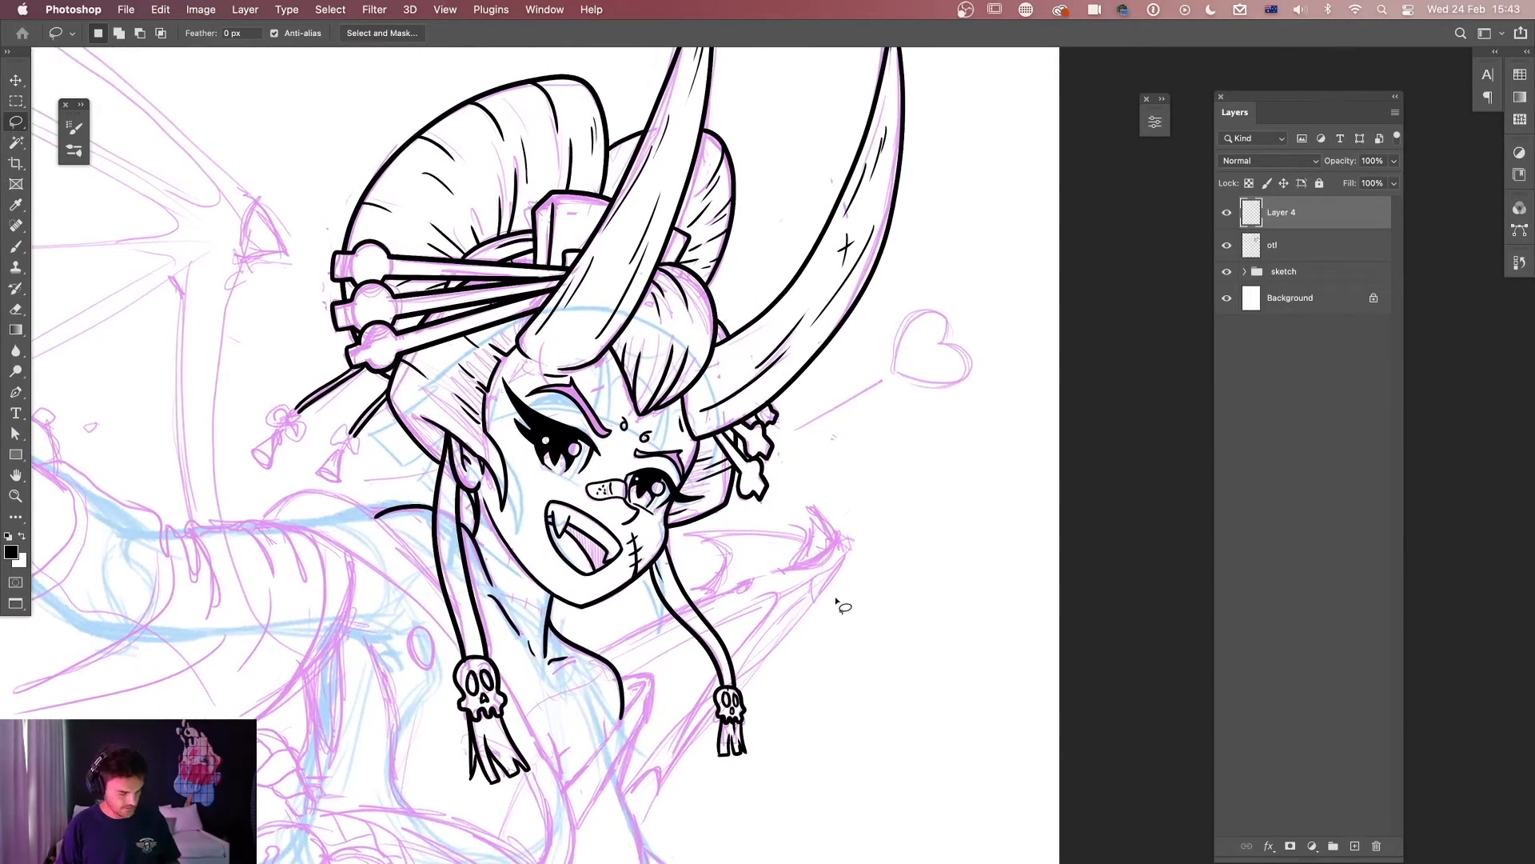
{"action": "key", "text": "b"}
{"action": "mouse_move", "coordinate": [945, 446]}
{"action": "left_mouse_down"}
{"action": "mouse_move", "coordinate": [922, 472]}
{"action": "mouse_move", "coordinate": [961, 466]}
{"action": "mouse_move", "coordinate": [945, 440]}
{"action": "mouse_move", "coordinate": [919, 502]}
{"action": "mouse_move", "coordinate": [959, 495]}
{"action": "mouse_move", "coordinate": [921, 538]}
{"action": "mouse_move", "coordinate": [970, 528]}
{"action": "mouse_move", "coordinate": [946, 509]}
{"action": "left_mouse_up"}
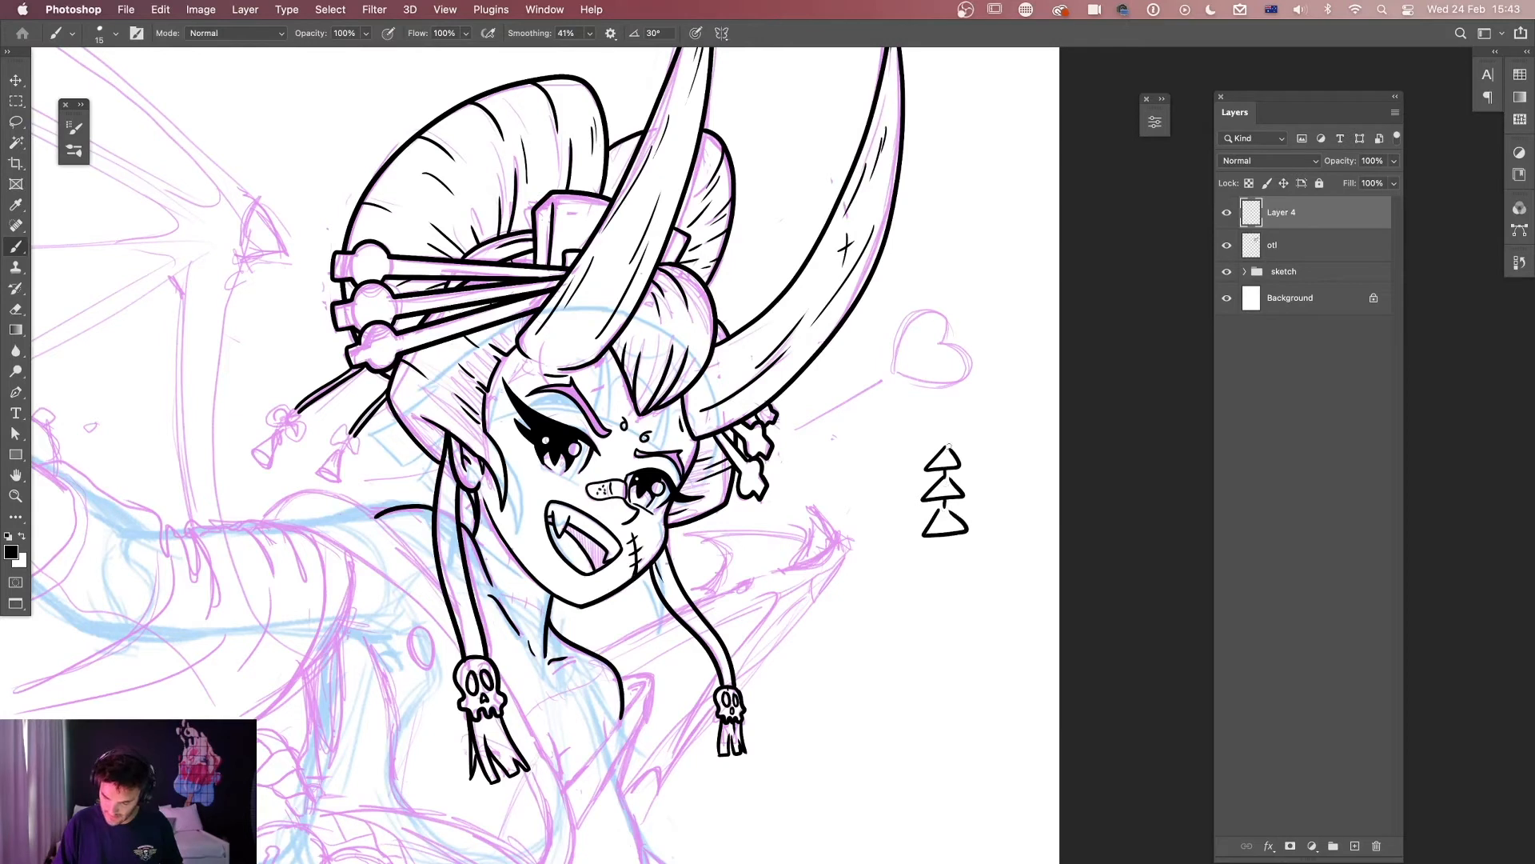
{"action": "mouse_move", "coordinate": [941, 557]}
{"action": "left_mouse_down"}
{"action": "mouse_move", "coordinate": [917, 575]}
{"action": "mouse_move", "coordinate": [950, 551]}
{"action": "mouse_move", "coordinate": [964, 621]}
{"action": "mouse_move", "coordinate": [950, 594]}
{"action": "mouse_move", "coordinate": [908, 678]}
{"action": "mouse_move", "coordinate": [952, 651]}
{"action": "mouse_move", "coordinate": [904, 728]}
{"action": "mouse_move", "coordinate": [946, 698]}
{"action": "left_mouse_up"}
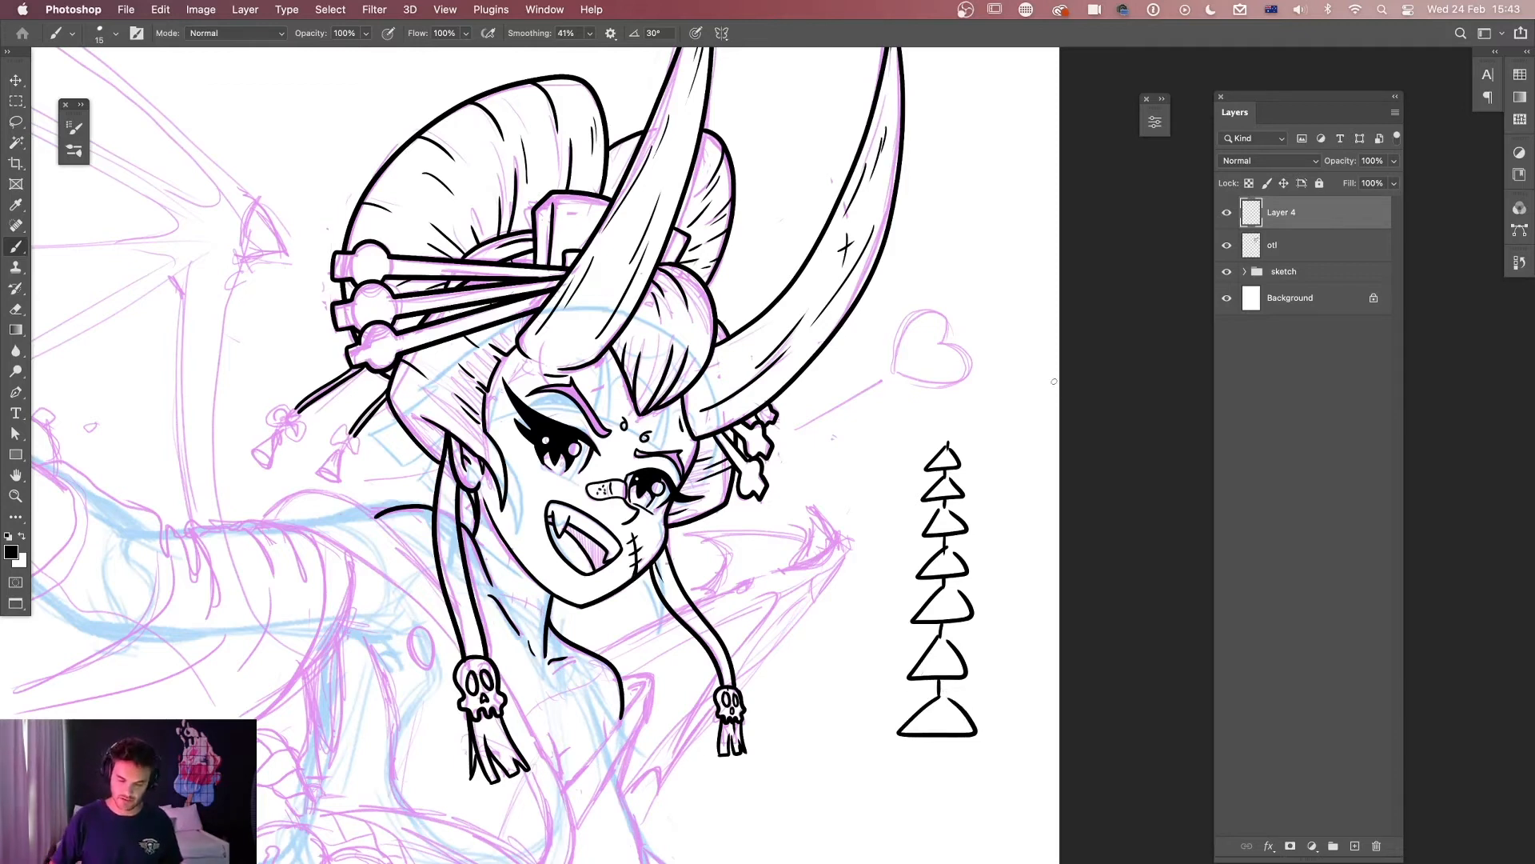
Sketch two separate triangles beside the column, with a vertical stroke running into the upper one.
{"action": "left_click_drag", "start_coordinate": [1002, 622], "coordinate": [1060, 571]}
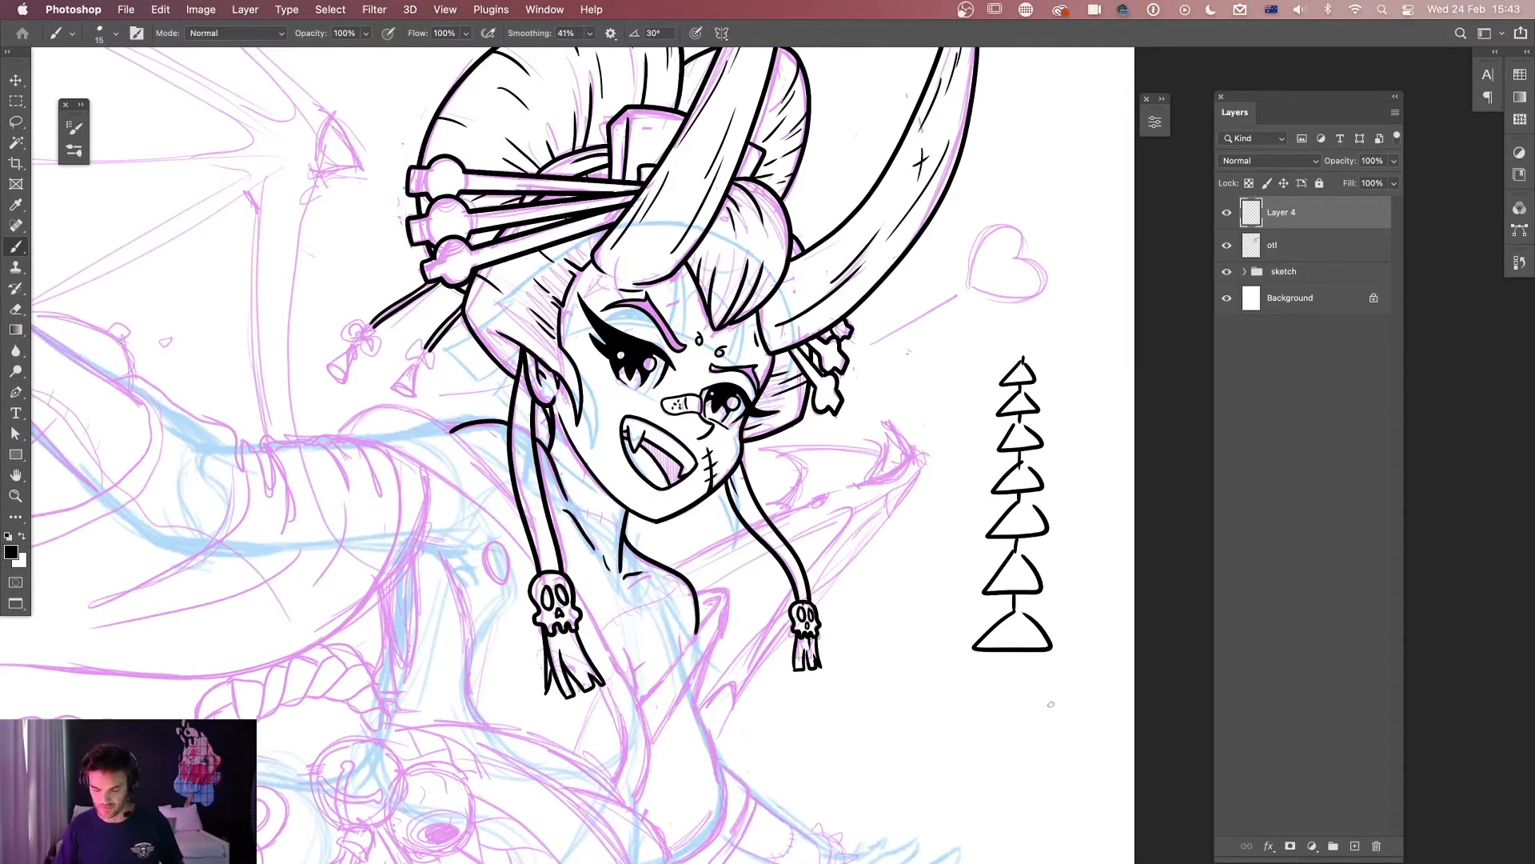
{"action": "mouse_move", "coordinate": [1084, 487]}
{"action": "left_mouse_down"}
{"action": "mouse_move", "coordinate": [1113, 510]}
{"action": "mouse_move", "coordinate": [1088, 482]}
{"action": "left_mouse_up"}
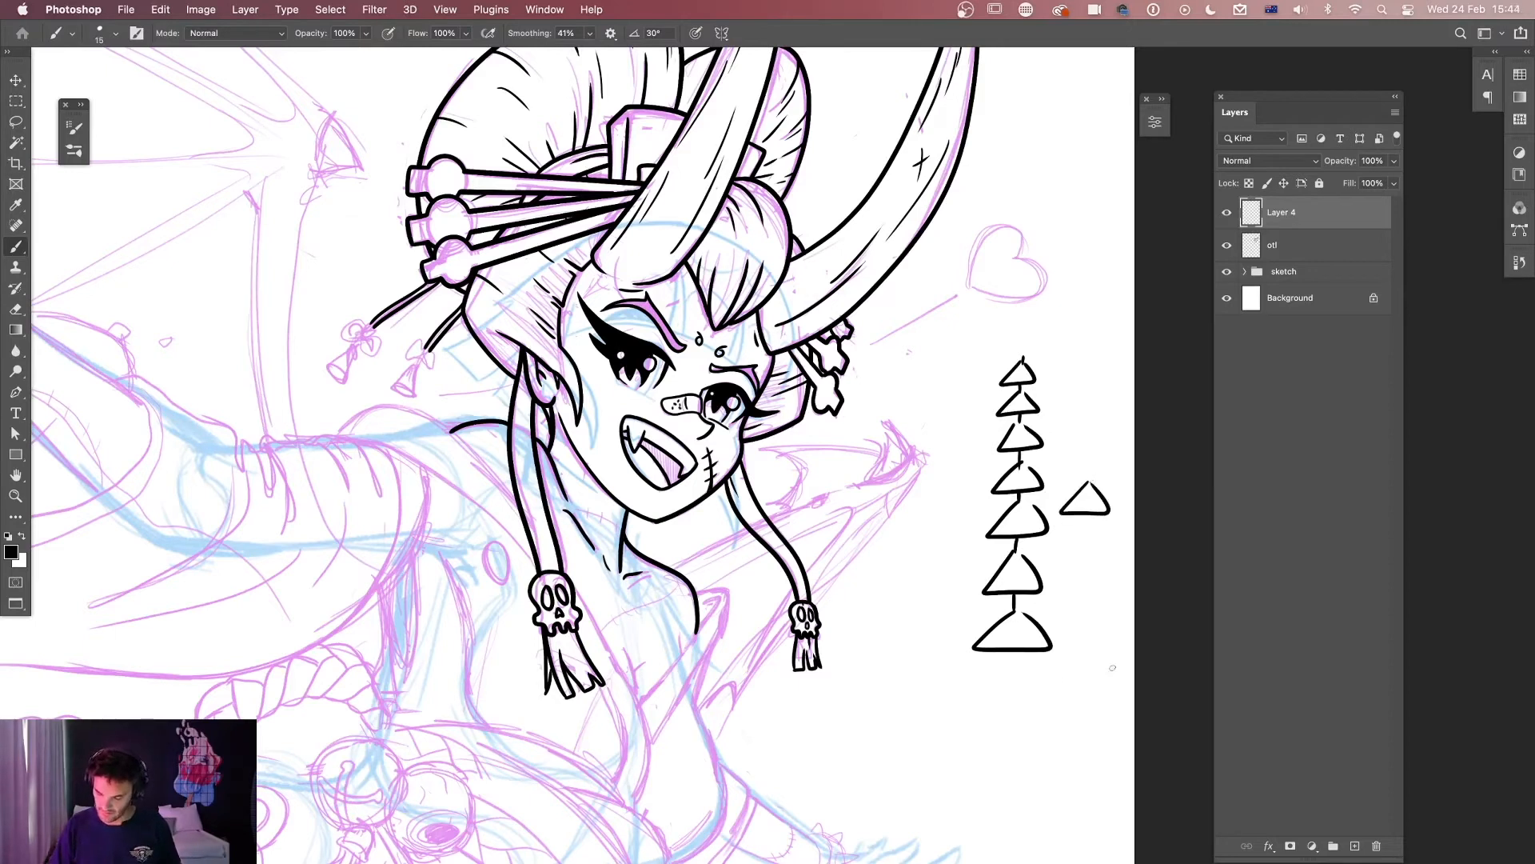
{"action": "mouse_move", "coordinate": [1090, 381]}
{"action": "left_mouse_down"}
{"action": "mouse_move", "coordinate": [1085, 431]}
{"action": "mouse_move", "coordinate": [1110, 410]}
{"action": "left_mouse_up"}
{"action": "left_click_drag", "start_coordinate": [1092, 353], "coordinate": [1093, 393]}
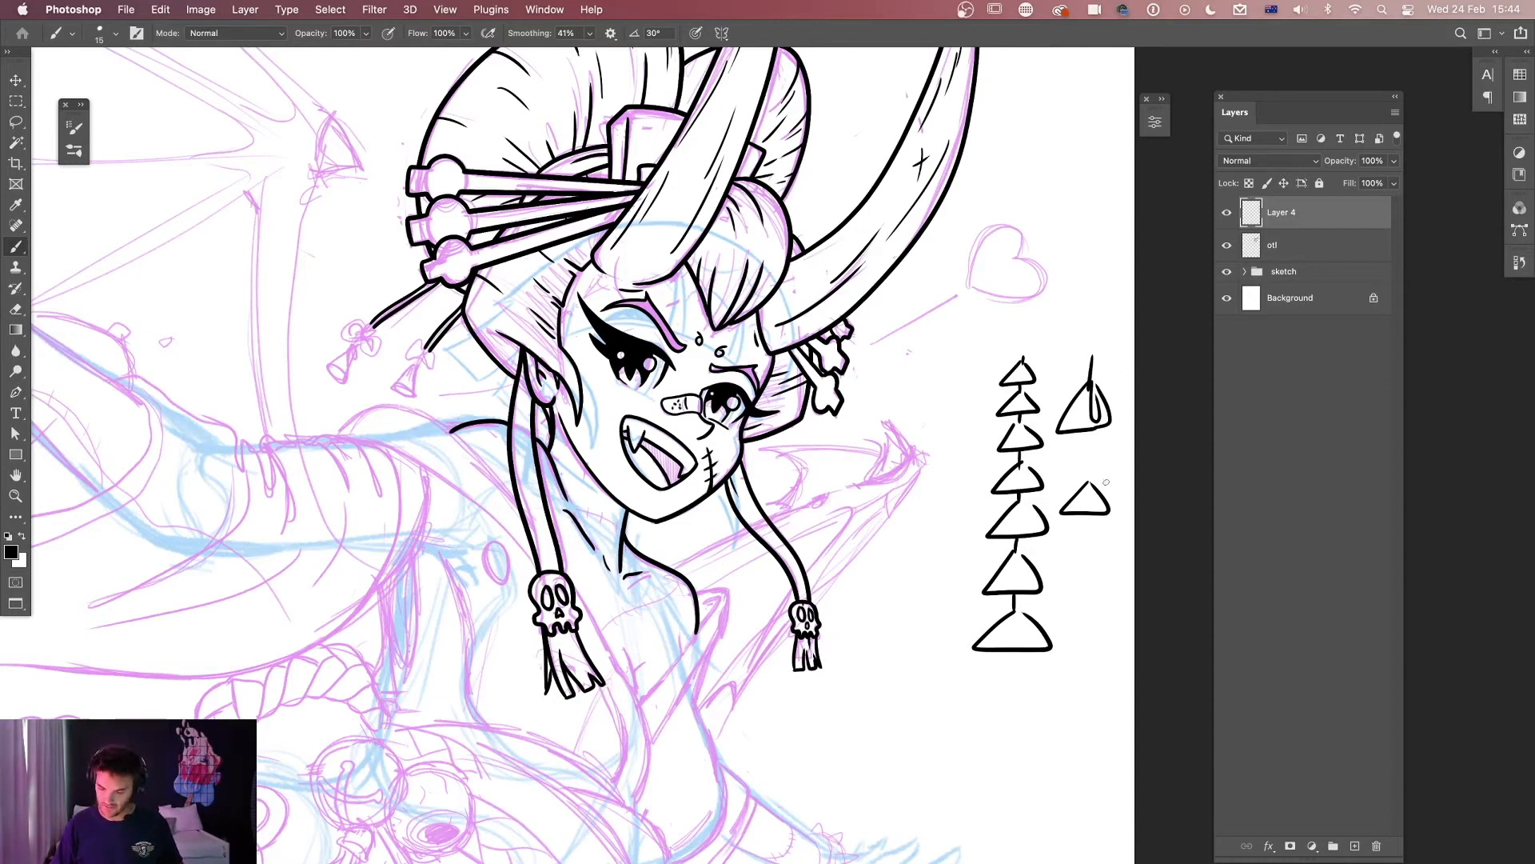
Delete the layer holding the triangle sketches and add a fresh empty layer above otl.
{"action": "key", "text": "Delete"}
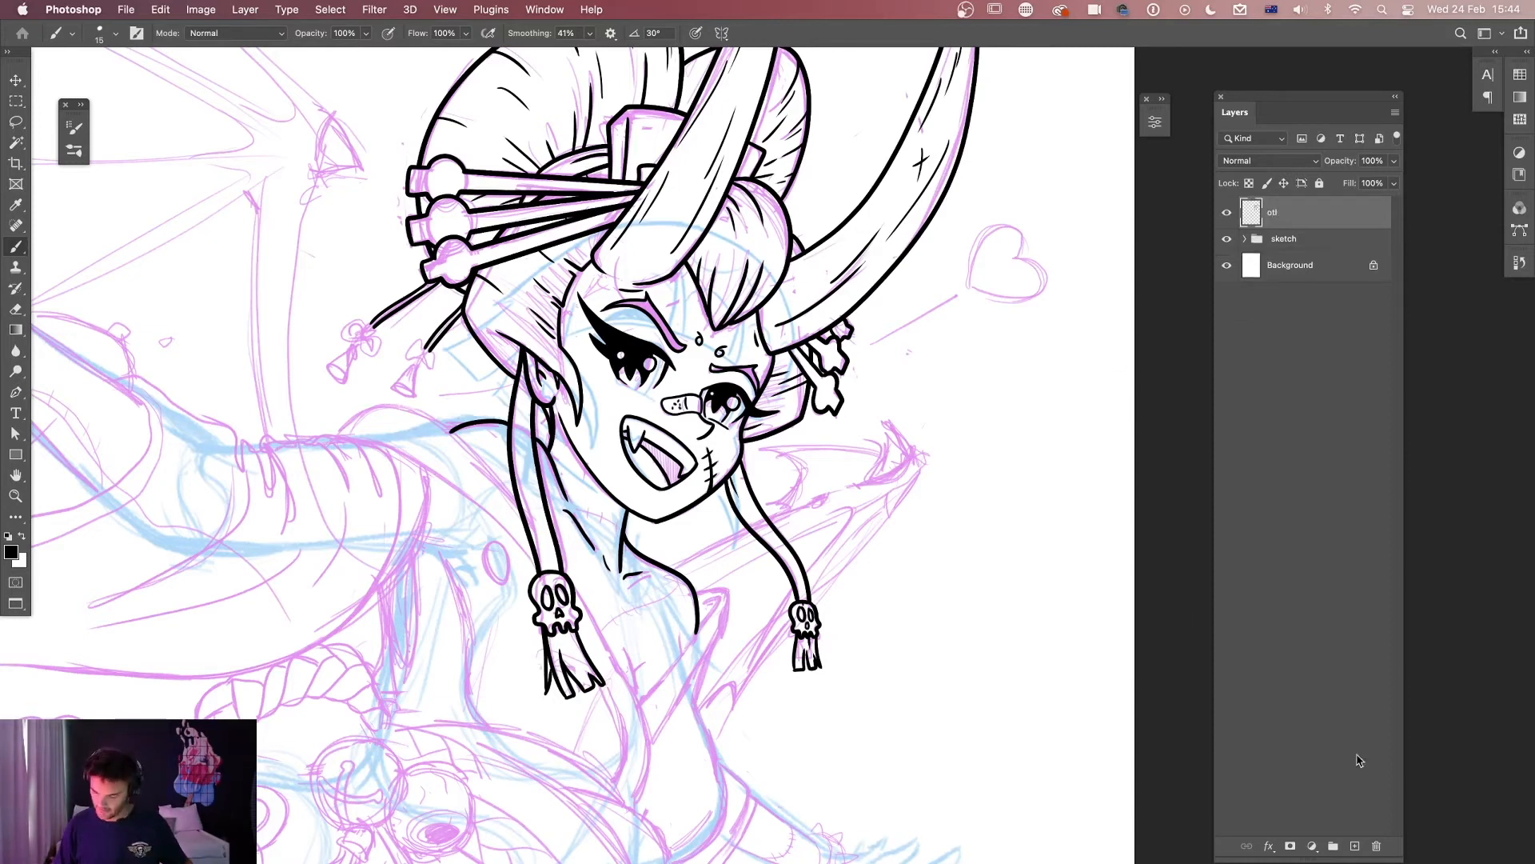
{"action": "left_click", "coordinate": [1354, 846]}
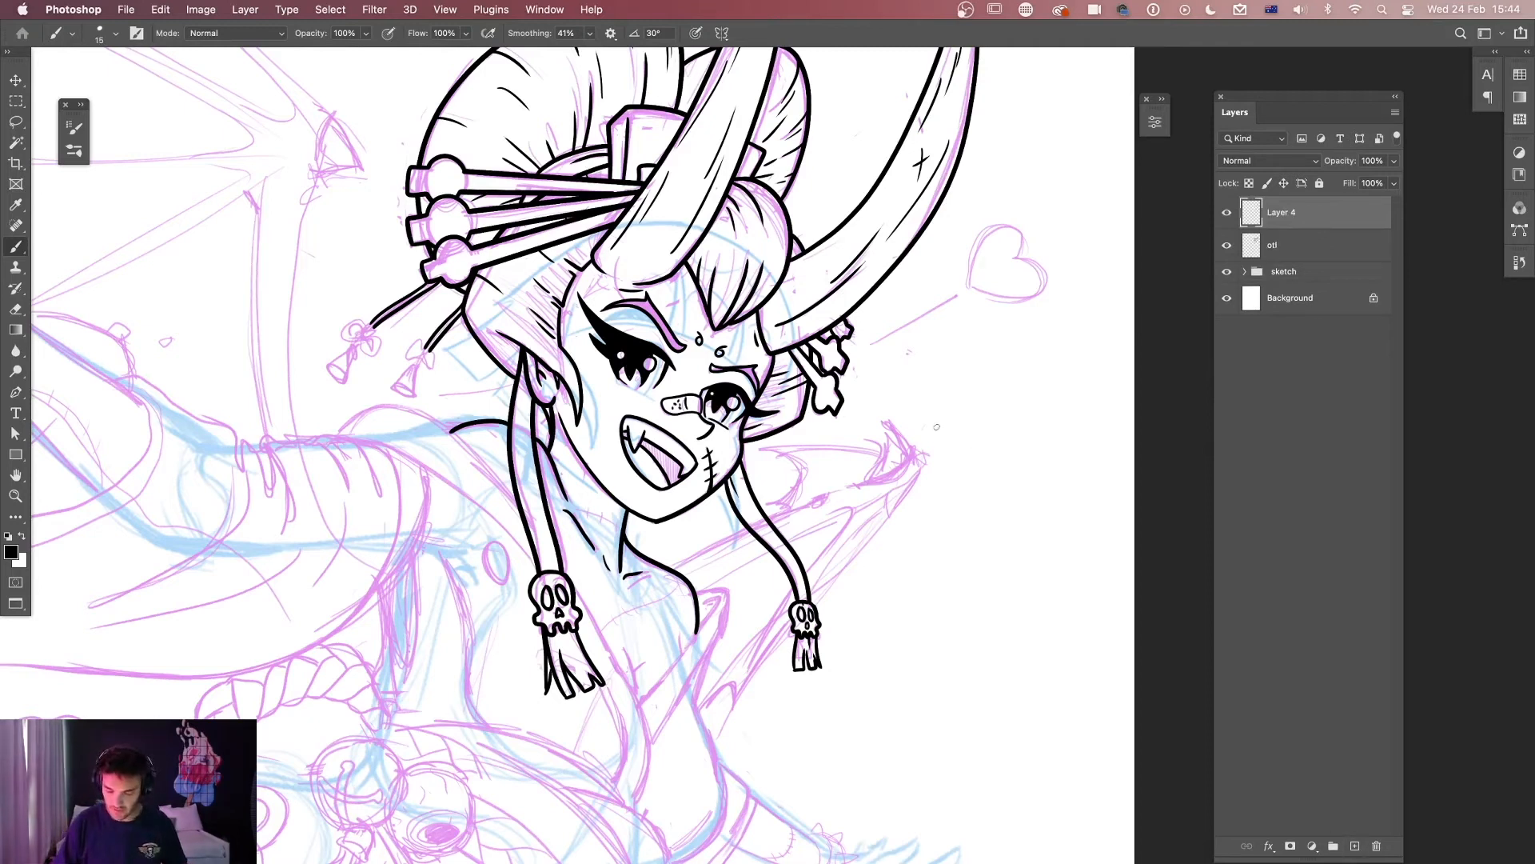
Sketch a vertical chain of small triangles over the hair beside the face and delete the layer holding it.
{"action": "left_click_drag", "start_coordinate": [853, 447], "coordinate": [1004, 583]}
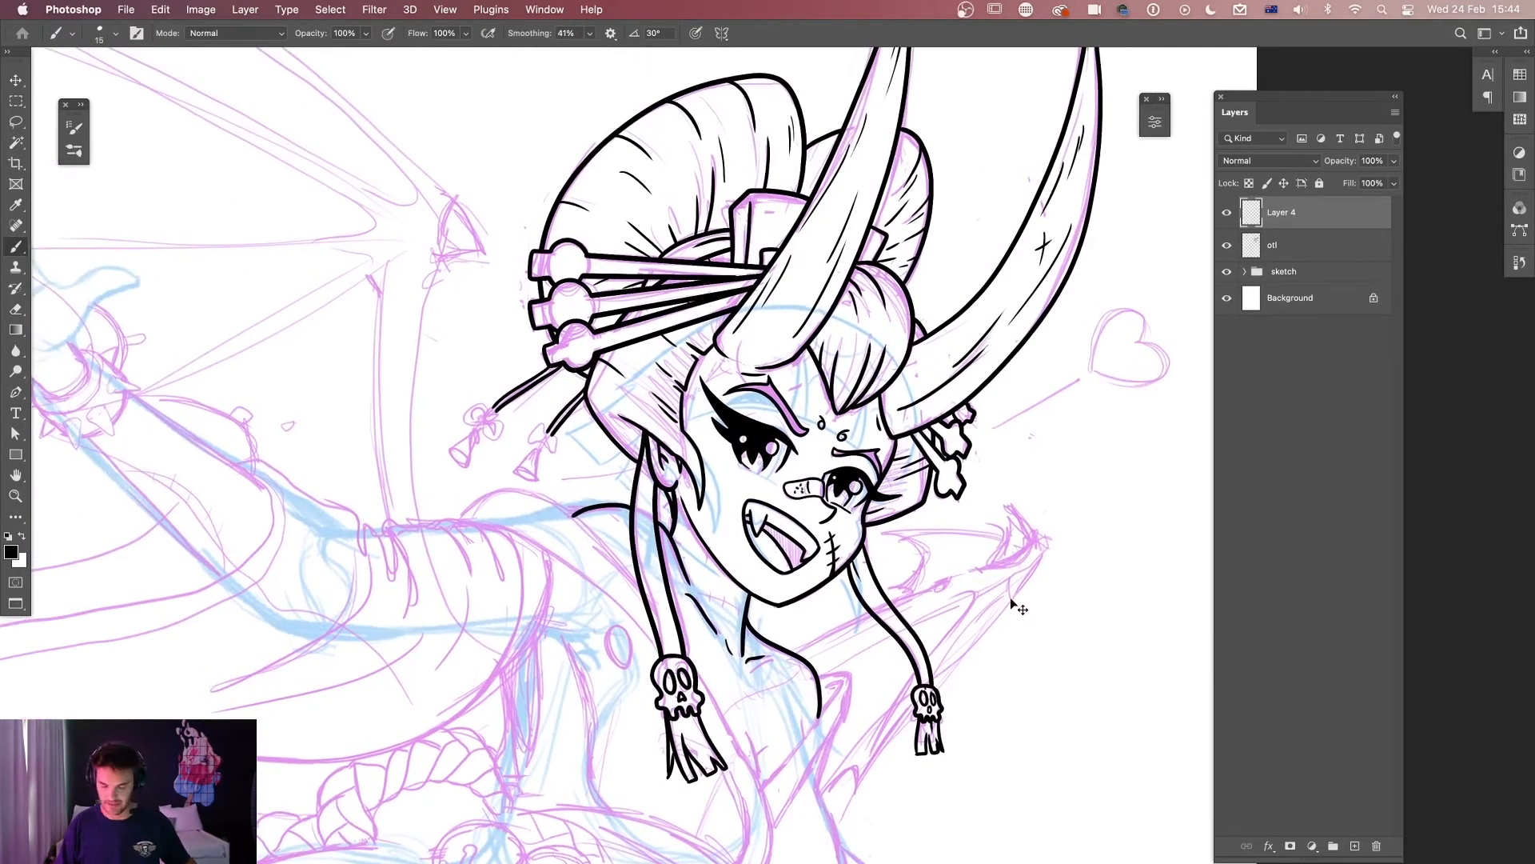
{"action": "key", "text": "super+plus"}
{"action": "left_click_drag", "start_coordinate": [613, 219], "coordinate": [762, 257]}
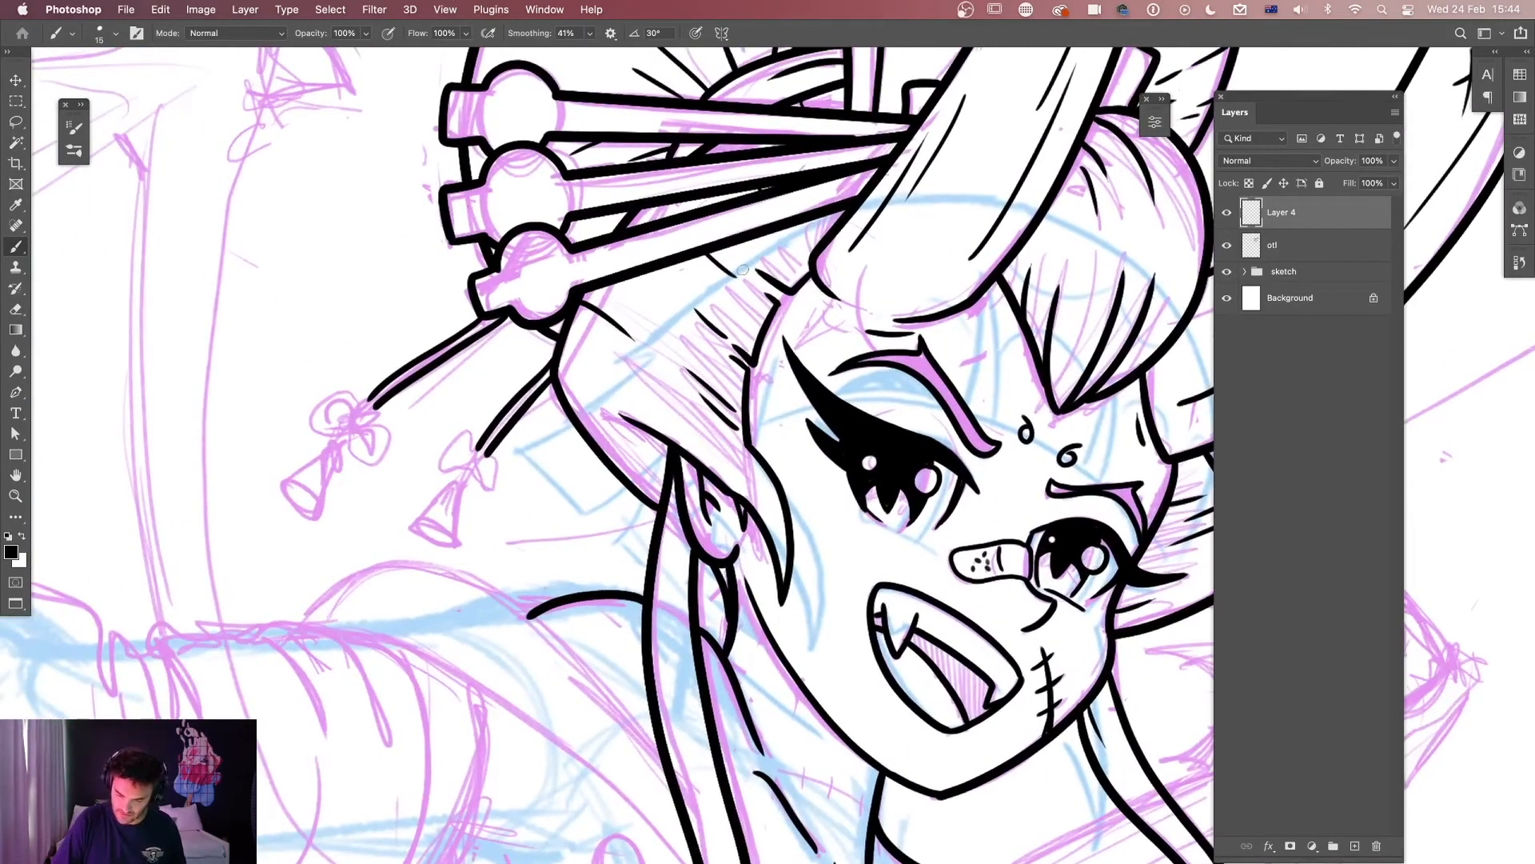
{"action": "mouse_move", "coordinate": [765, 243]}
{"action": "left_mouse_down"}
{"action": "mouse_move", "coordinate": [729, 278]}
{"action": "mouse_move", "coordinate": [784, 278]}
{"action": "mouse_move", "coordinate": [770, 239]}
{"action": "left_mouse_up"}
{"action": "mouse_move", "coordinate": [750, 295]}
{"action": "left_mouse_down"}
{"action": "mouse_move", "coordinate": [719, 320]}
{"action": "mouse_move", "coordinate": [752, 333]}
{"action": "mouse_move", "coordinate": [713, 369]}
{"action": "mouse_move", "coordinate": [773, 368]}
{"action": "mouse_move", "coordinate": [771, 354]}
{"action": "mouse_move", "coordinate": [714, 422]}
{"action": "left_mouse_up"}
{"action": "mouse_move", "coordinate": [714, 422]}
{"action": "left_mouse_down"}
{"action": "mouse_move", "coordinate": [792, 429]}
{"action": "mouse_move", "coordinate": [762, 387]}
{"action": "left_mouse_up"}
{"action": "key", "text": "super+0"}
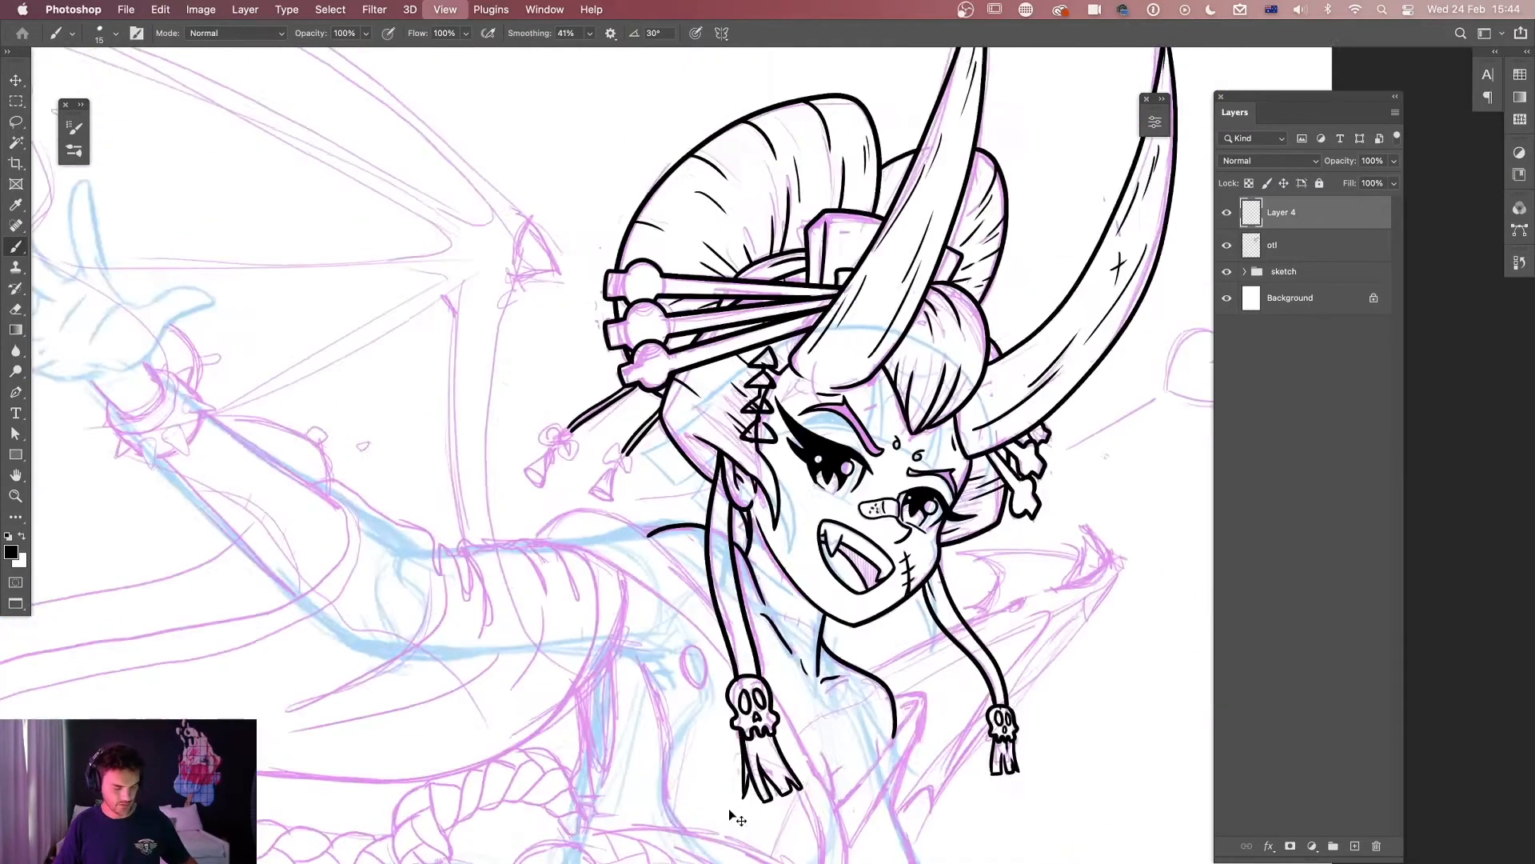
{"action": "key", "text": "super+plus"}
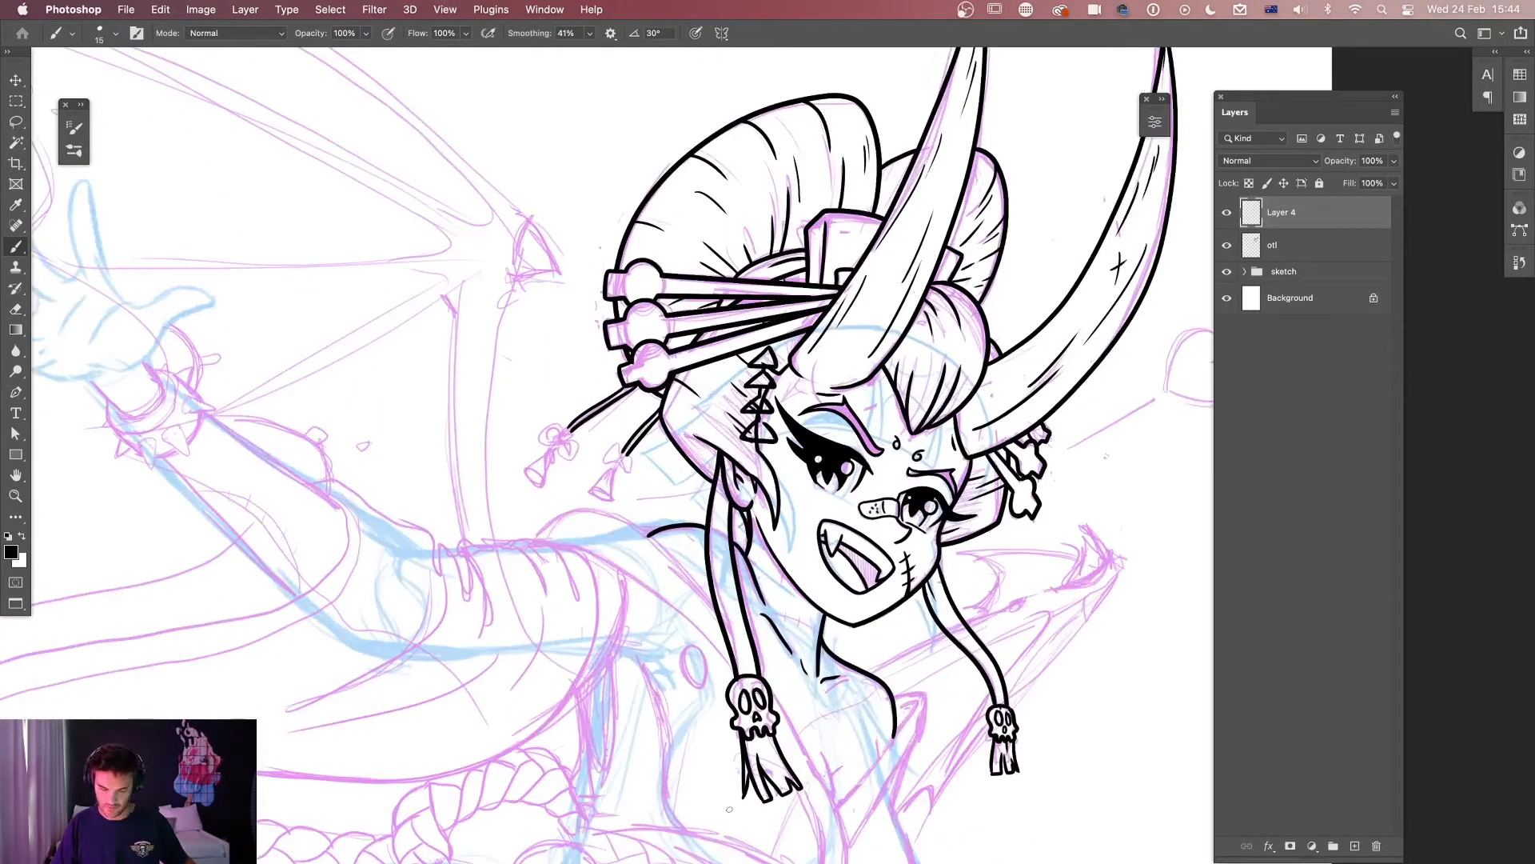
{"action": "key", "text": "Delete"}
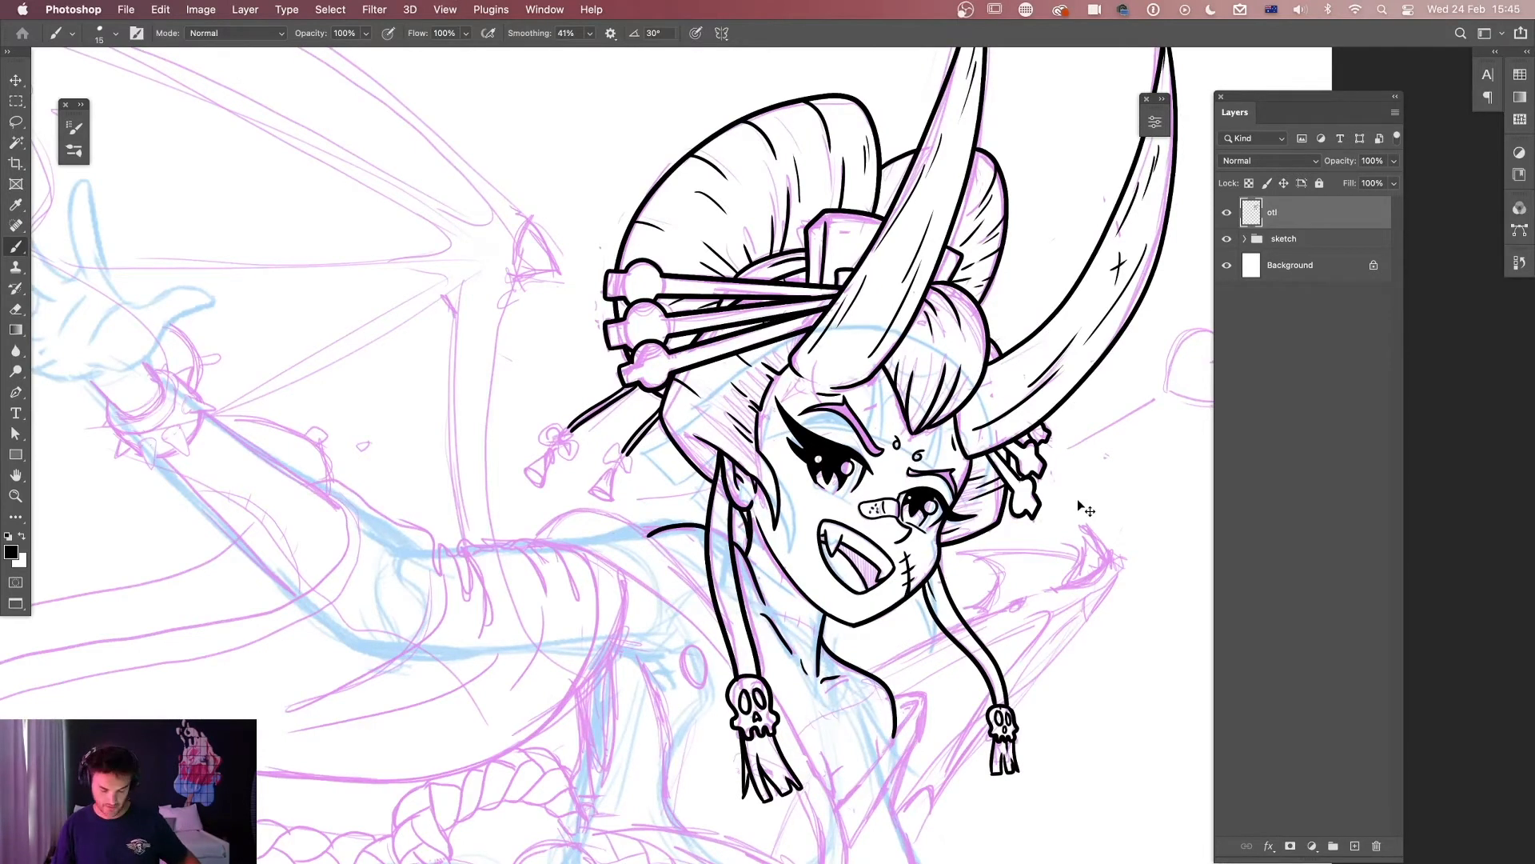
Draw a rounded triangular charm with a short stem and inner highlight on a new layer above otl, in the blank area beside the face.
{"action": "key", "text": "super+plus"}
{"action": "left_click_drag", "start_coordinate": [1128, 545], "coordinate": [487, 560]}
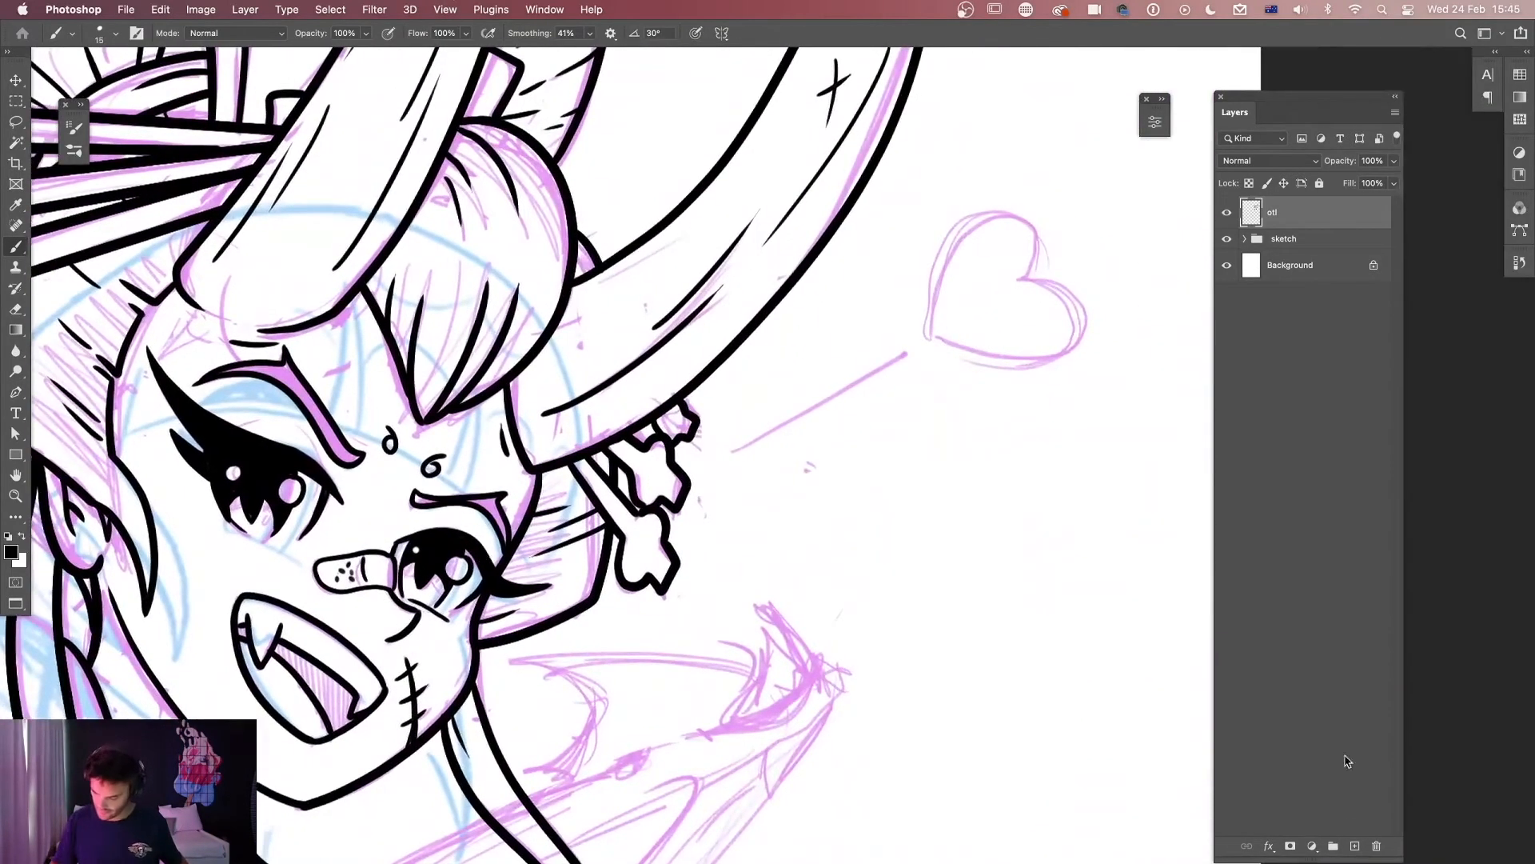
{"action": "left_click", "coordinate": [1355, 845]}
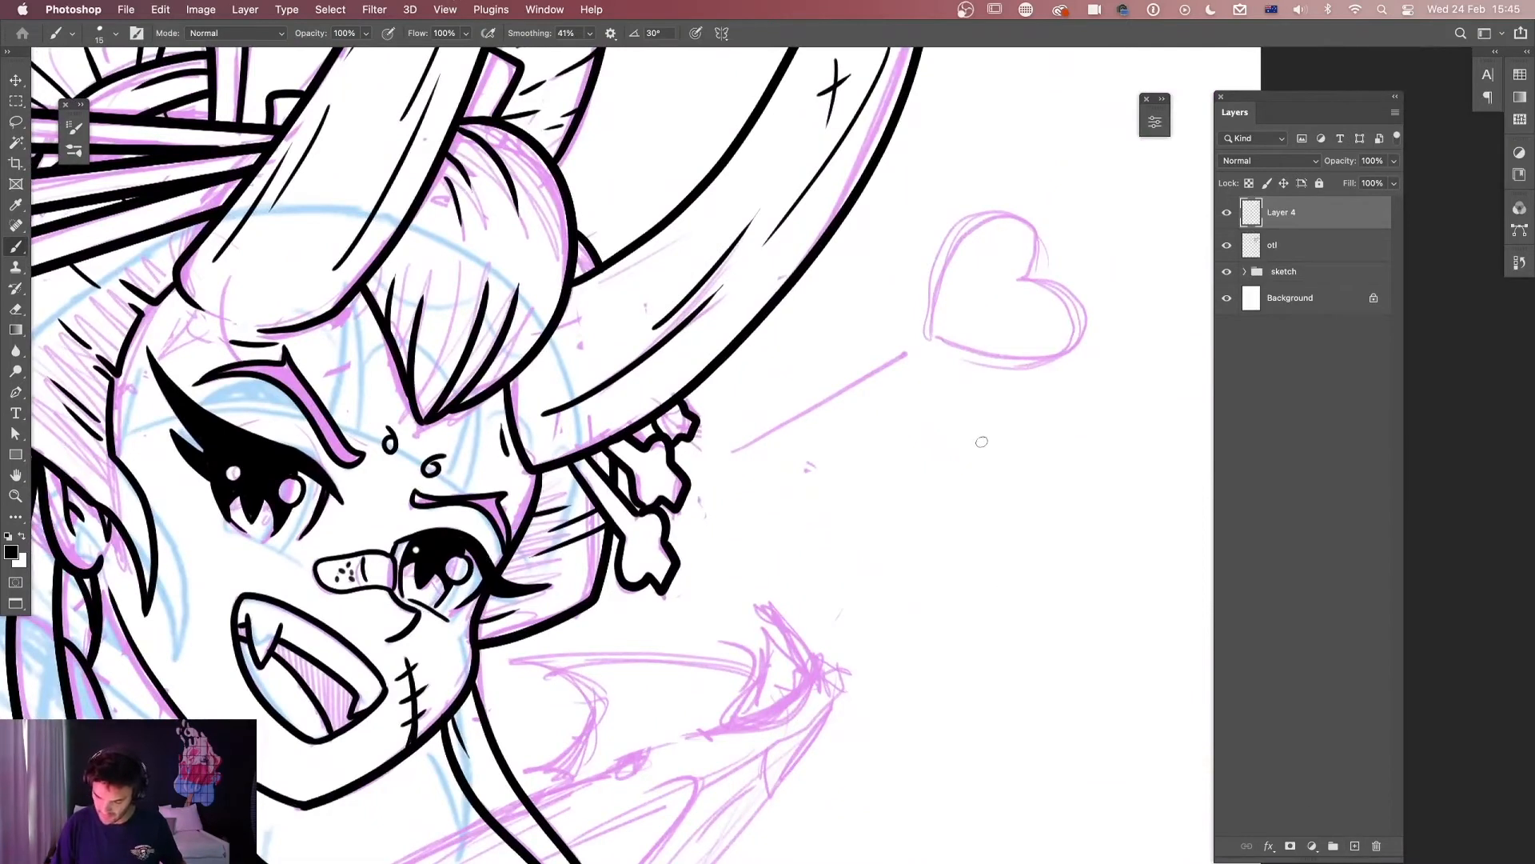
{"action": "mouse_move", "coordinate": [991, 408]}
{"action": "left_mouse_down"}
{"action": "mouse_move", "coordinate": [988, 433]}
{"action": "mouse_move", "coordinate": [941, 472]}
{"action": "mouse_move", "coordinate": [1043, 480]}
{"action": "mouse_move", "coordinate": [994, 413]}
{"action": "mouse_move", "coordinate": [1028, 474]}
{"action": "left_mouse_up"}
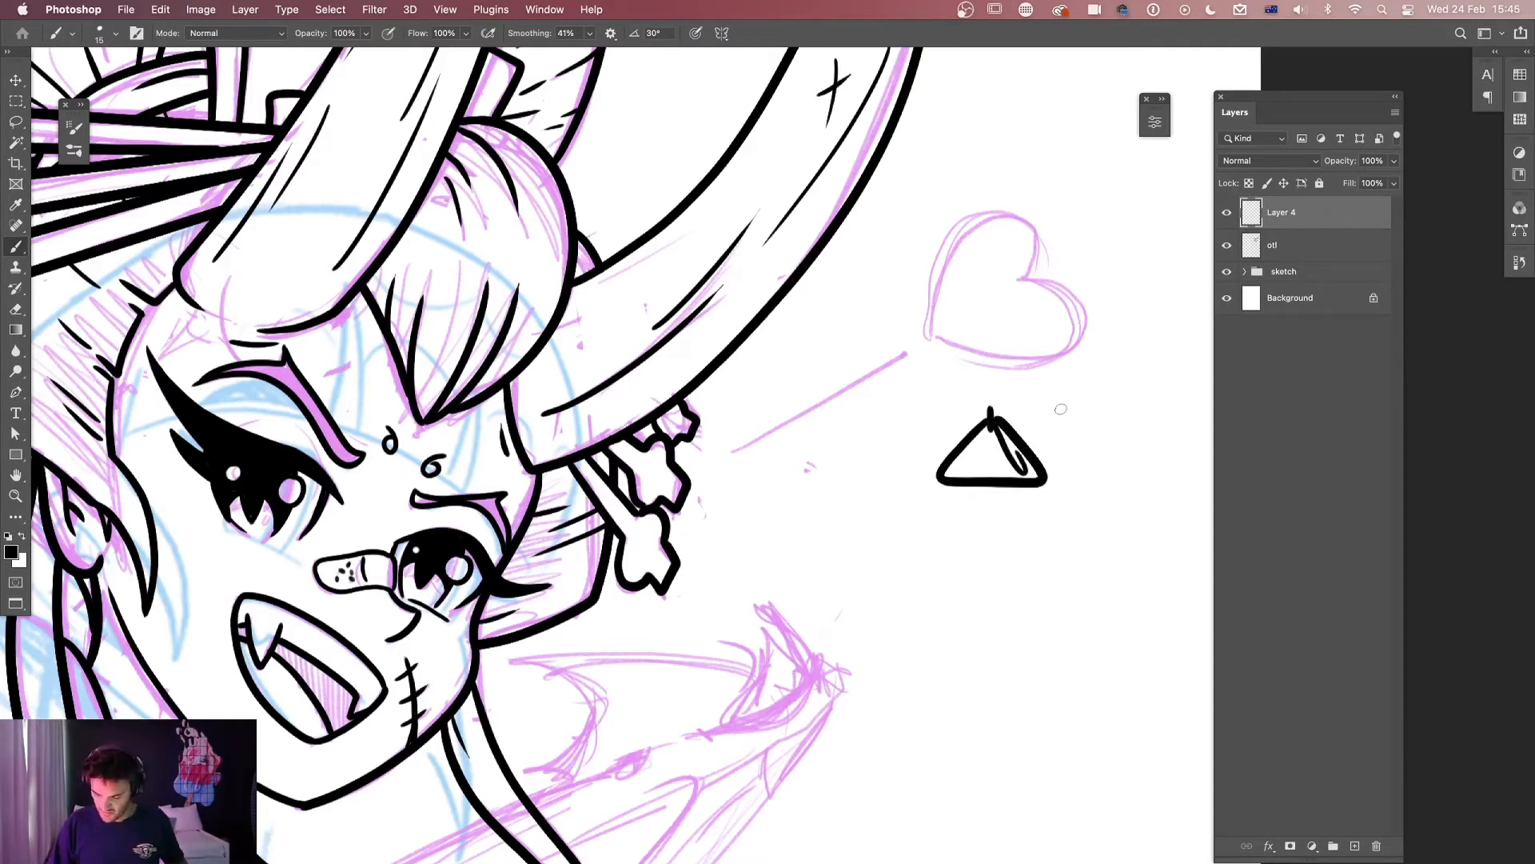
{"action": "key", "text": "super+z"}
{"action": "key", "text": "super+z"}
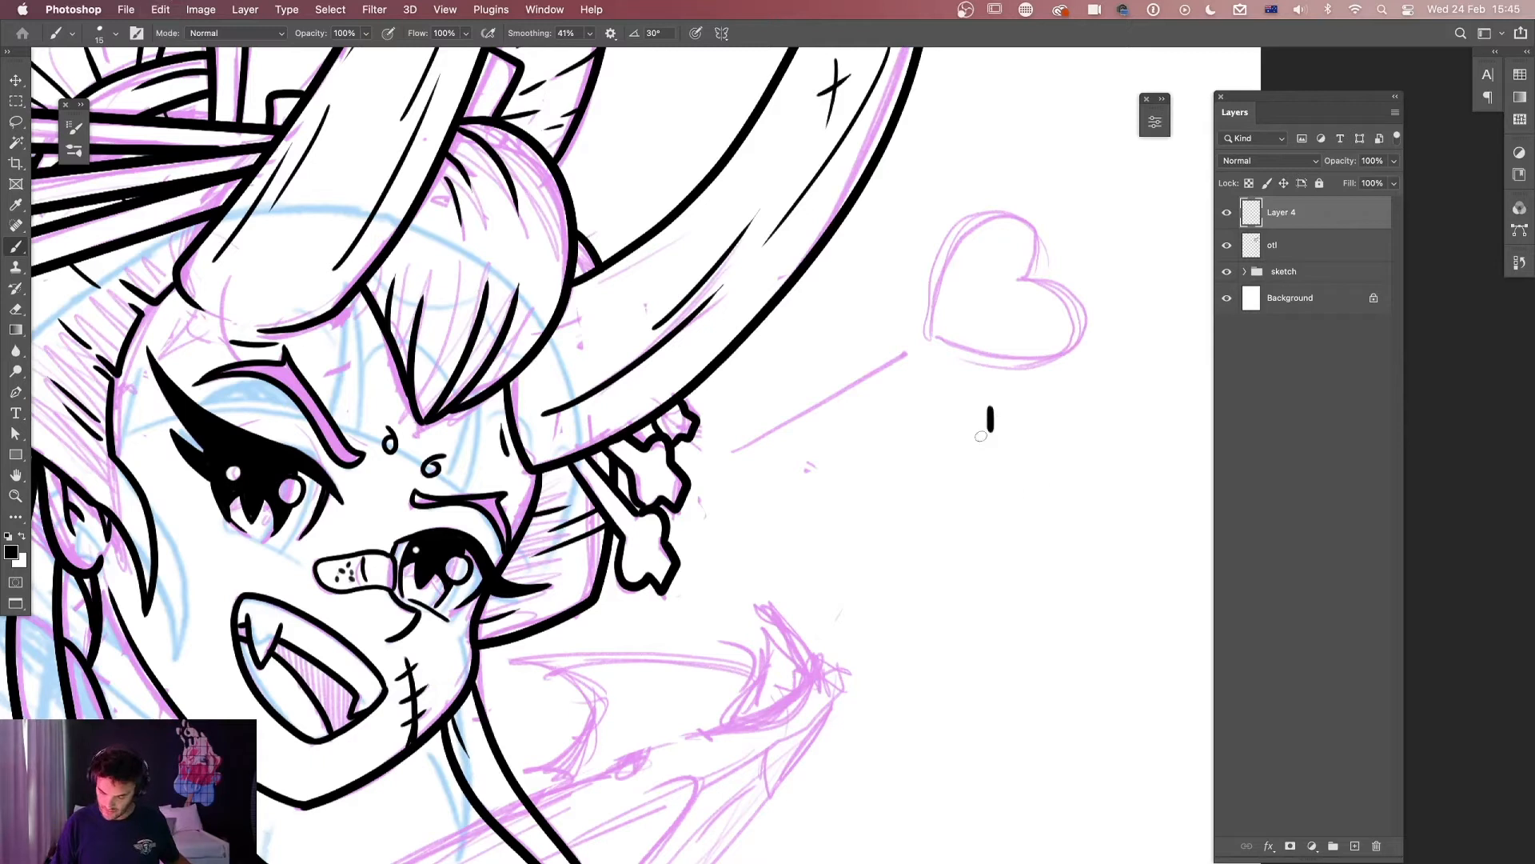
{"action": "mouse_move", "coordinate": [985, 422]}
{"action": "left_mouse_down"}
{"action": "mouse_move", "coordinate": [944, 454]}
{"action": "mouse_move", "coordinate": [931, 490]}
{"action": "mouse_move", "coordinate": [1045, 478]}
{"action": "mouse_move", "coordinate": [992, 417]}
{"action": "mouse_move", "coordinate": [1032, 478]}
{"action": "mouse_move", "coordinate": [1014, 444]}
{"action": "left_mouse_up"}
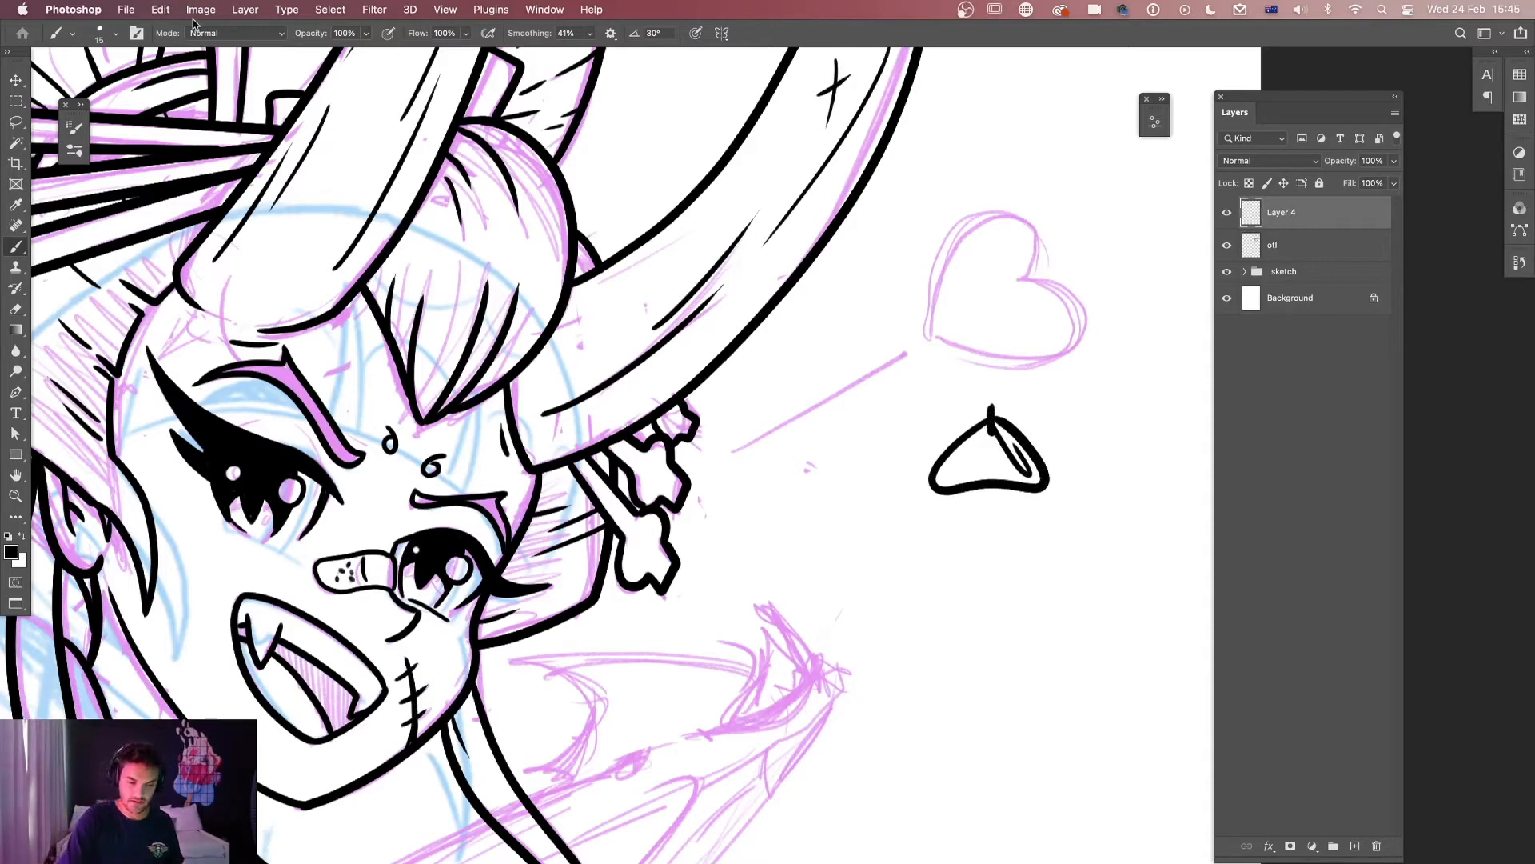
Define a brush preset named "kanzashi 1" from the charm drawing's pixels, clear the selection and delete the drawing's layer.
{"action": "left_click", "coordinate": [161, 10]}
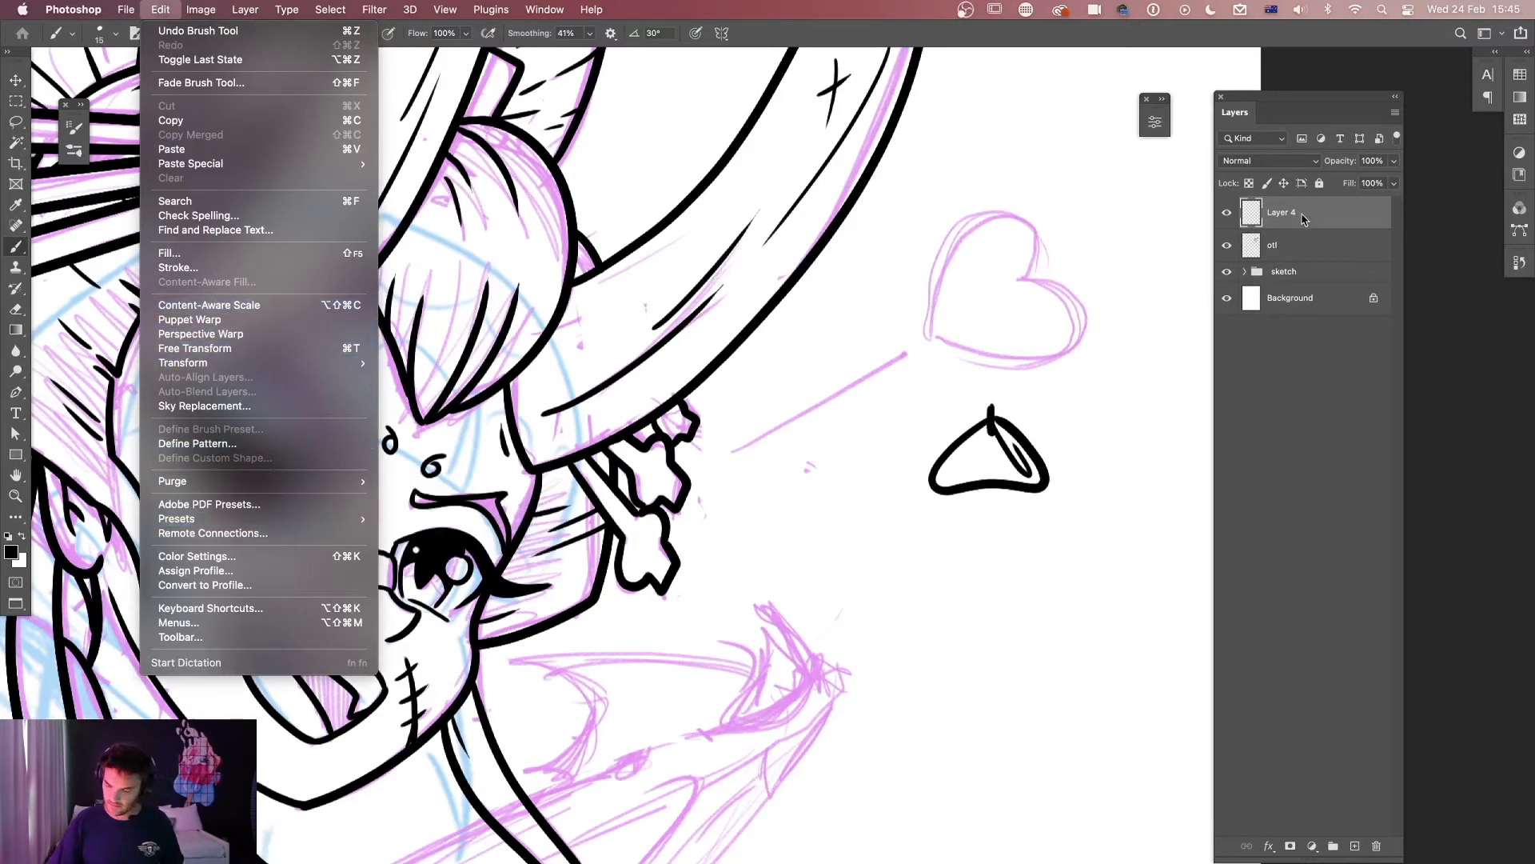
{"action": "left_click", "coordinate": [1255, 216]}
{"action": "left_click", "coordinate": [1253, 212], "text": "super"}
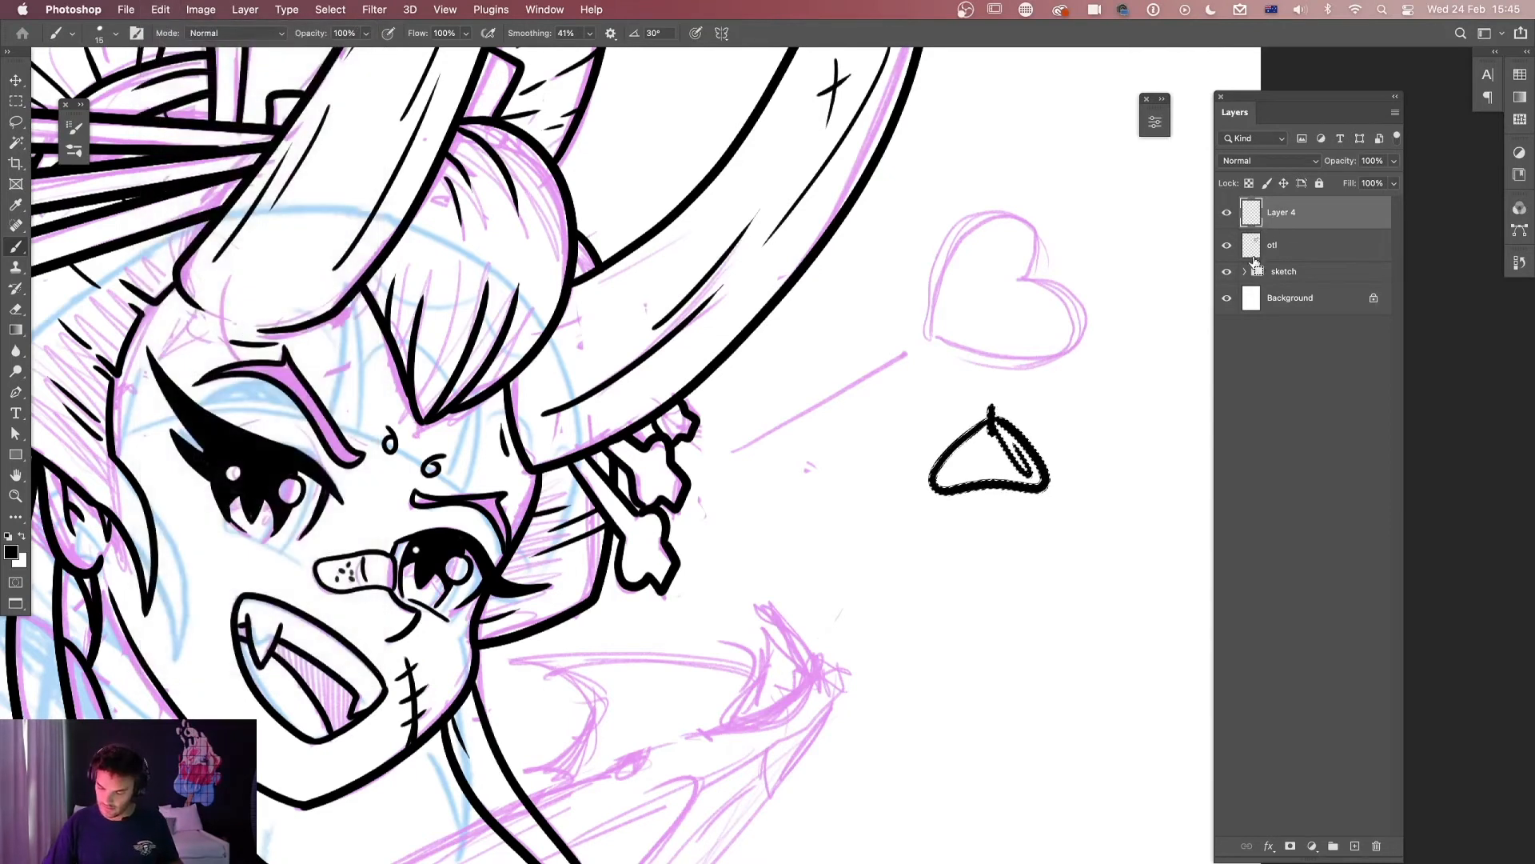
{"action": "left_click", "coordinate": [169, 15]}
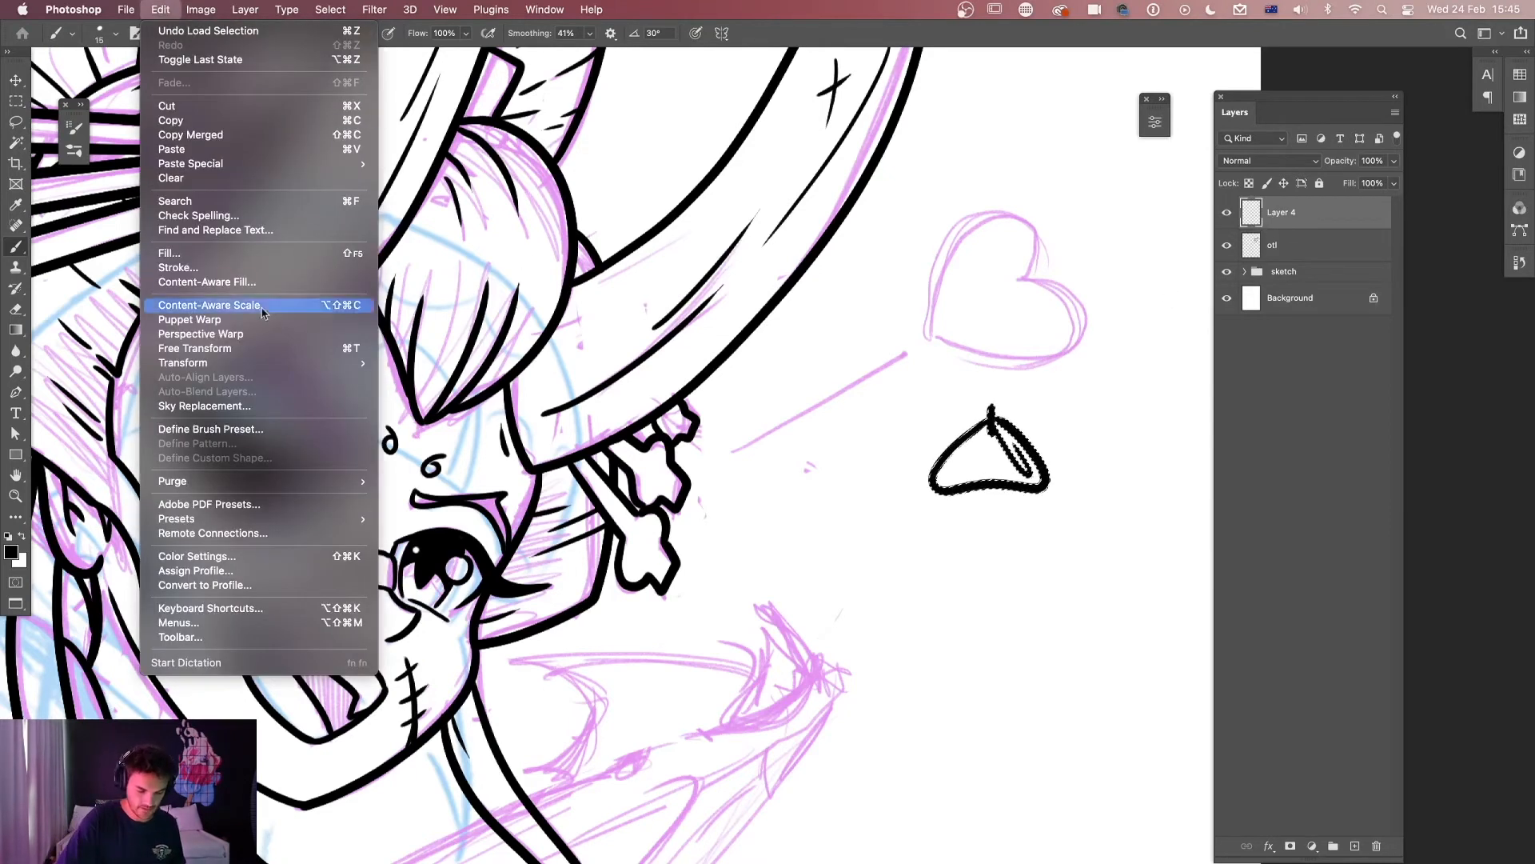
{"action": "left_click", "coordinate": [280, 432]}
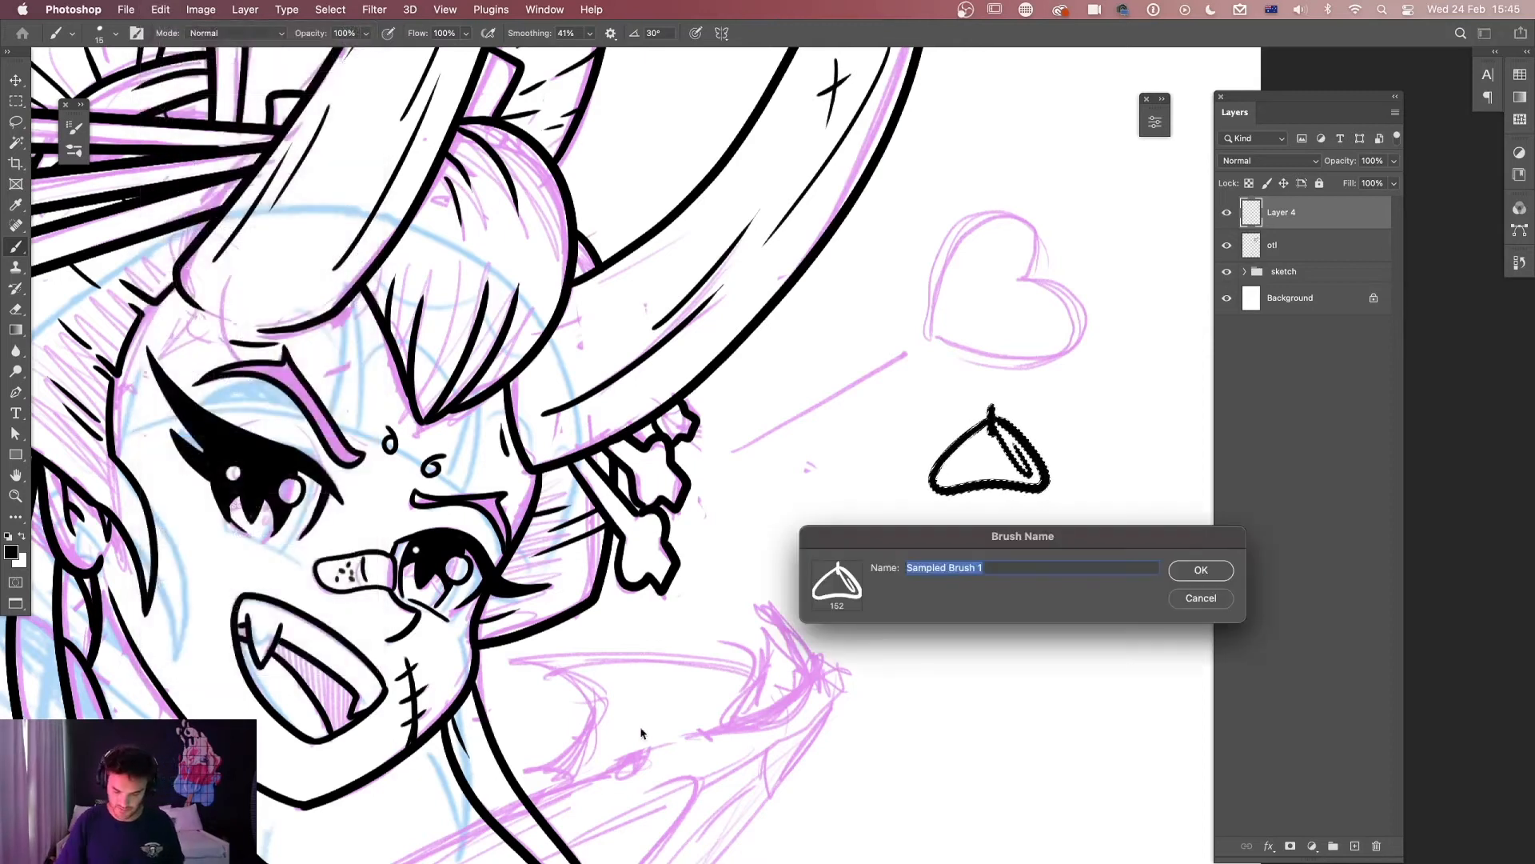
{"action": "type", "text": "k"}
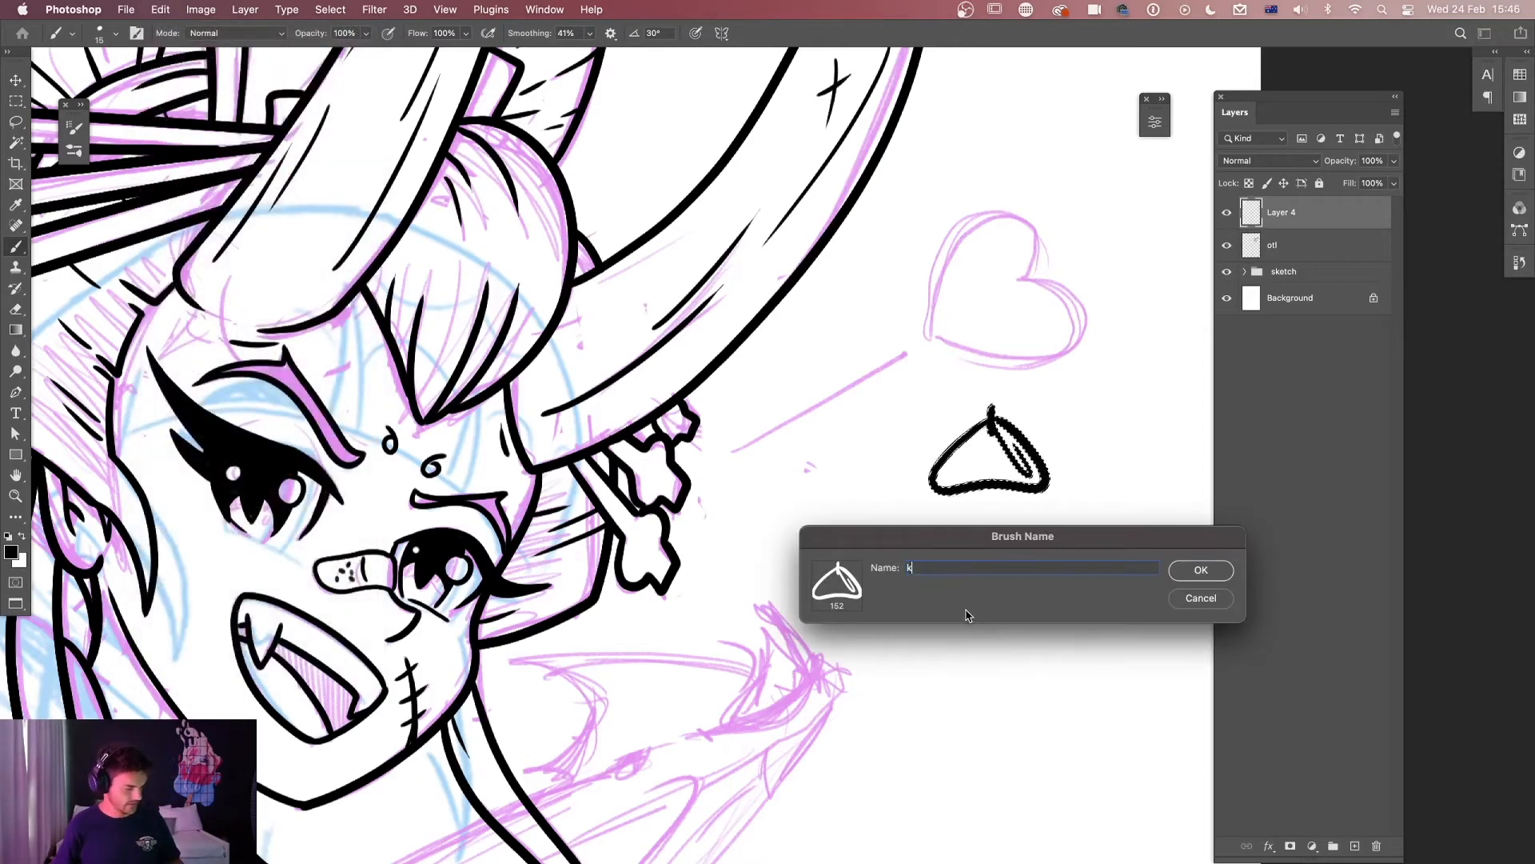
{"action": "type", "text": "anzashi 1"}
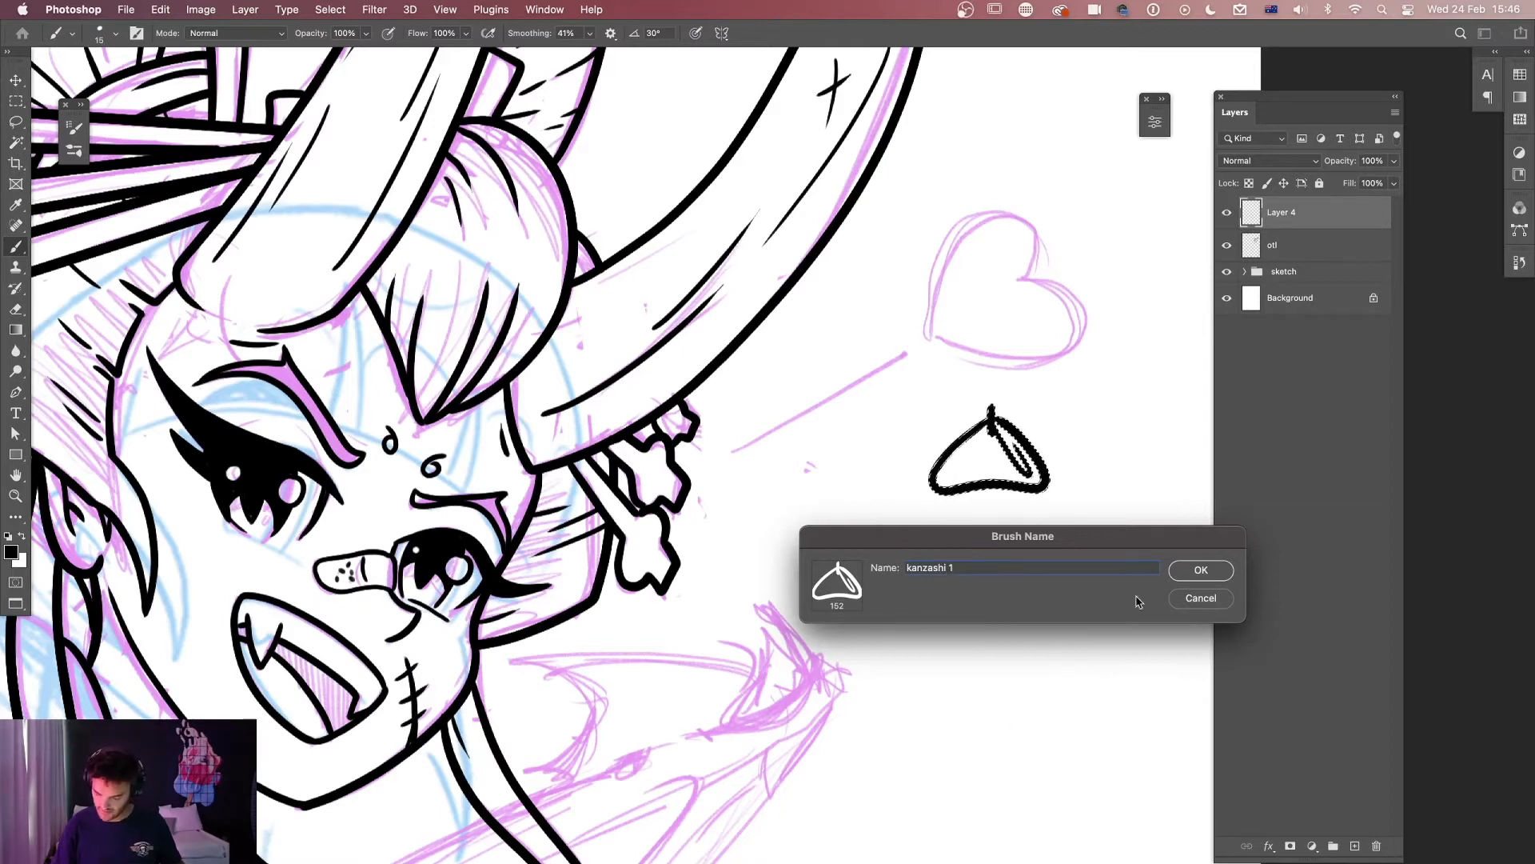
{"action": "left_click", "coordinate": [1201, 570]}
{"action": "key", "text": "cmd+d"}
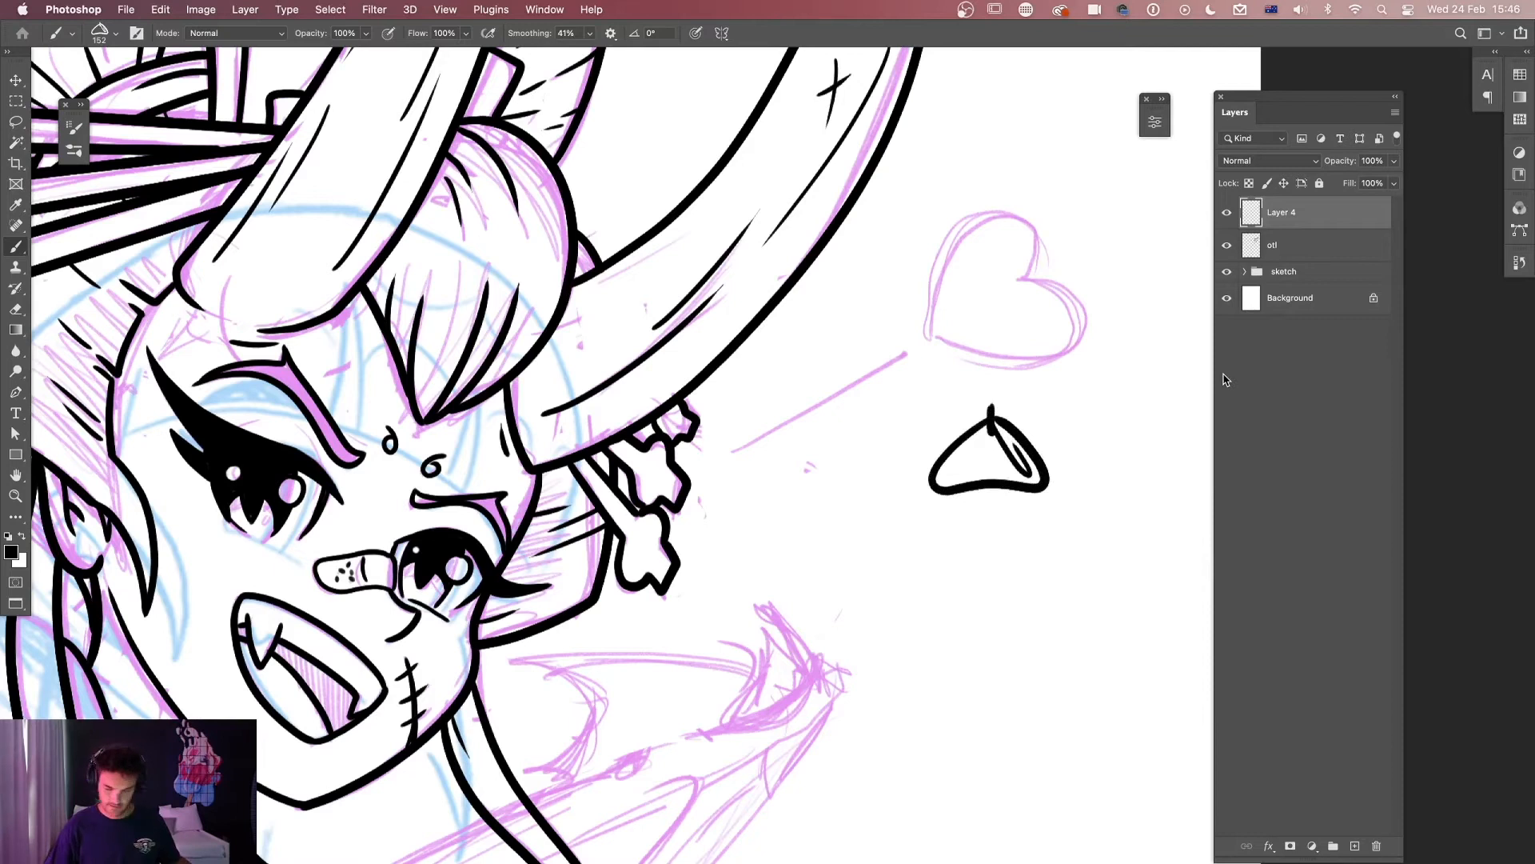
{"action": "key", "text": "BackSpace"}
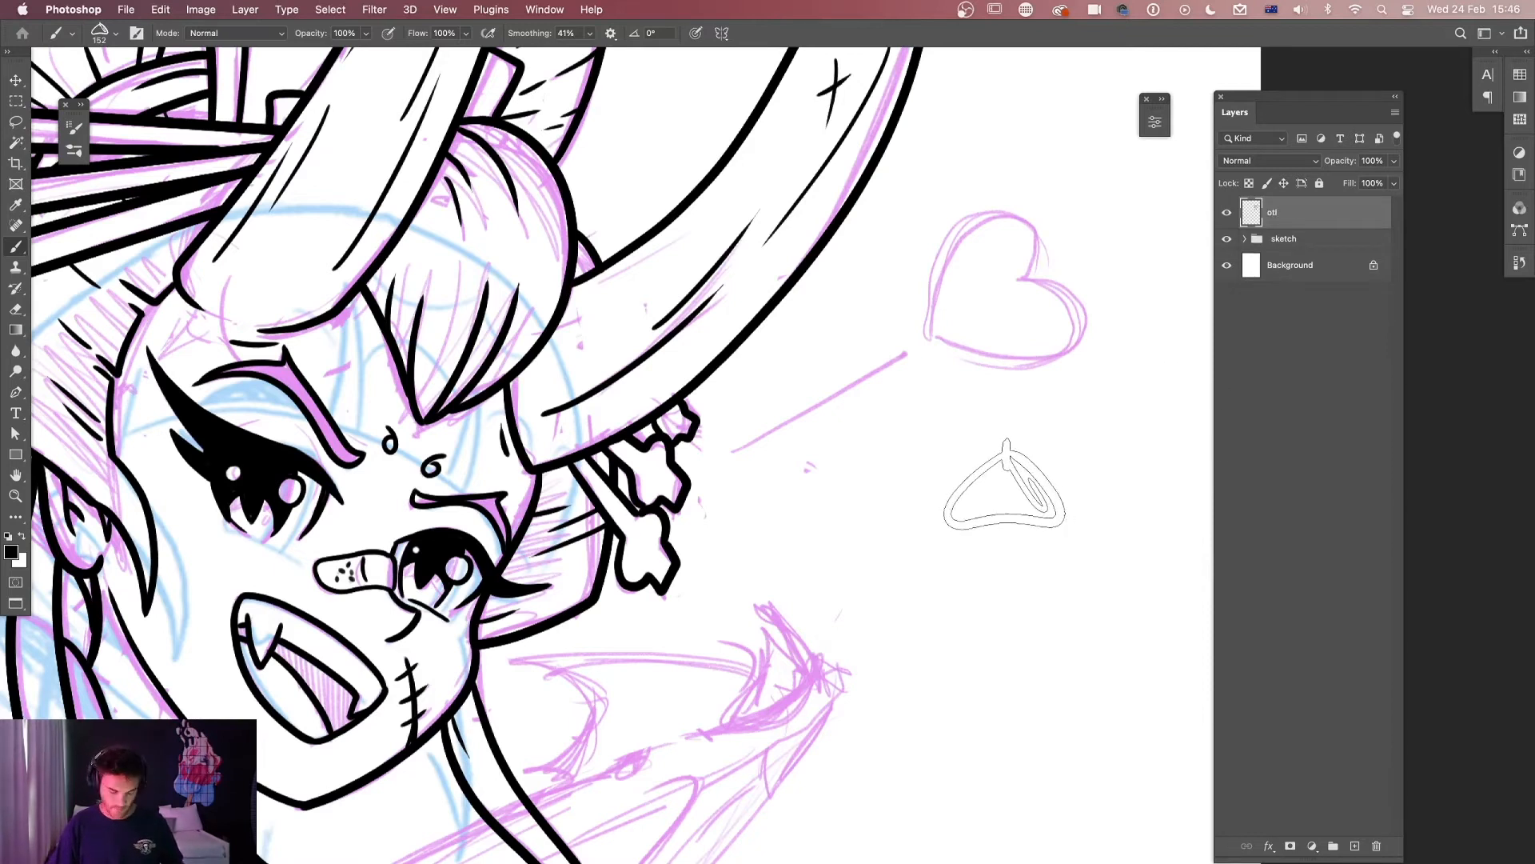
Reduce the new brush to 90 px and try one stroke in the blank area beside the face, undoing it.
{"action": "key", "text": "["}
{"action": "key", "text": "["}
{"action": "key", "text": "["}
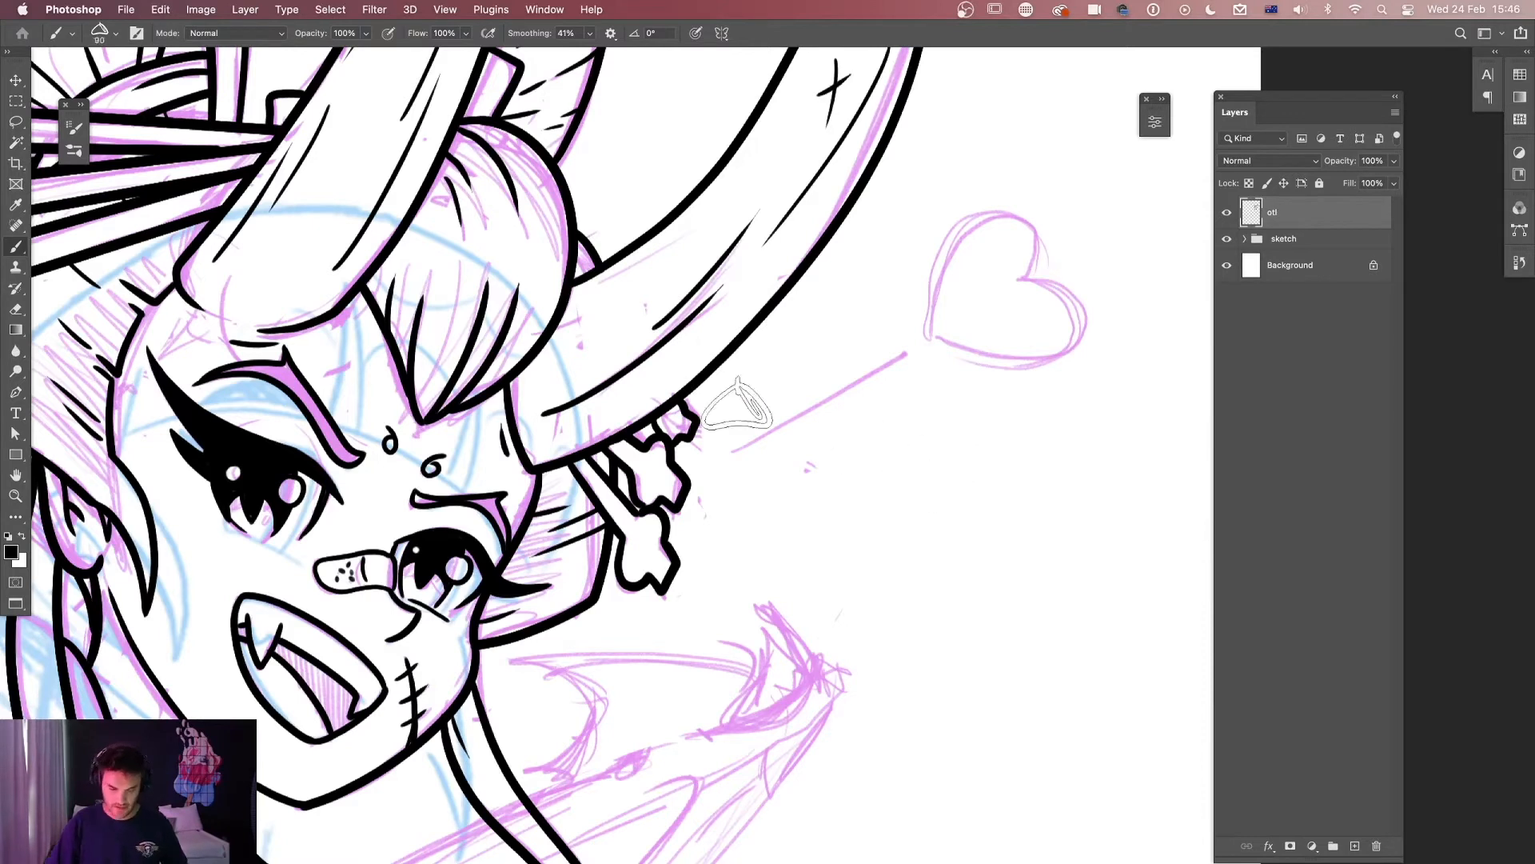
{"action": "mouse_move", "coordinate": [996, 358]}
{"action": "left_mouse_down"}
{"action": "mouse_move", "coordinate": [925, 771]}
{"action": "mouse_move", "coordinate": [872, 578]}
{"action": "left_mouse_up"}
{"action": "key", "text": "cmd+z"}
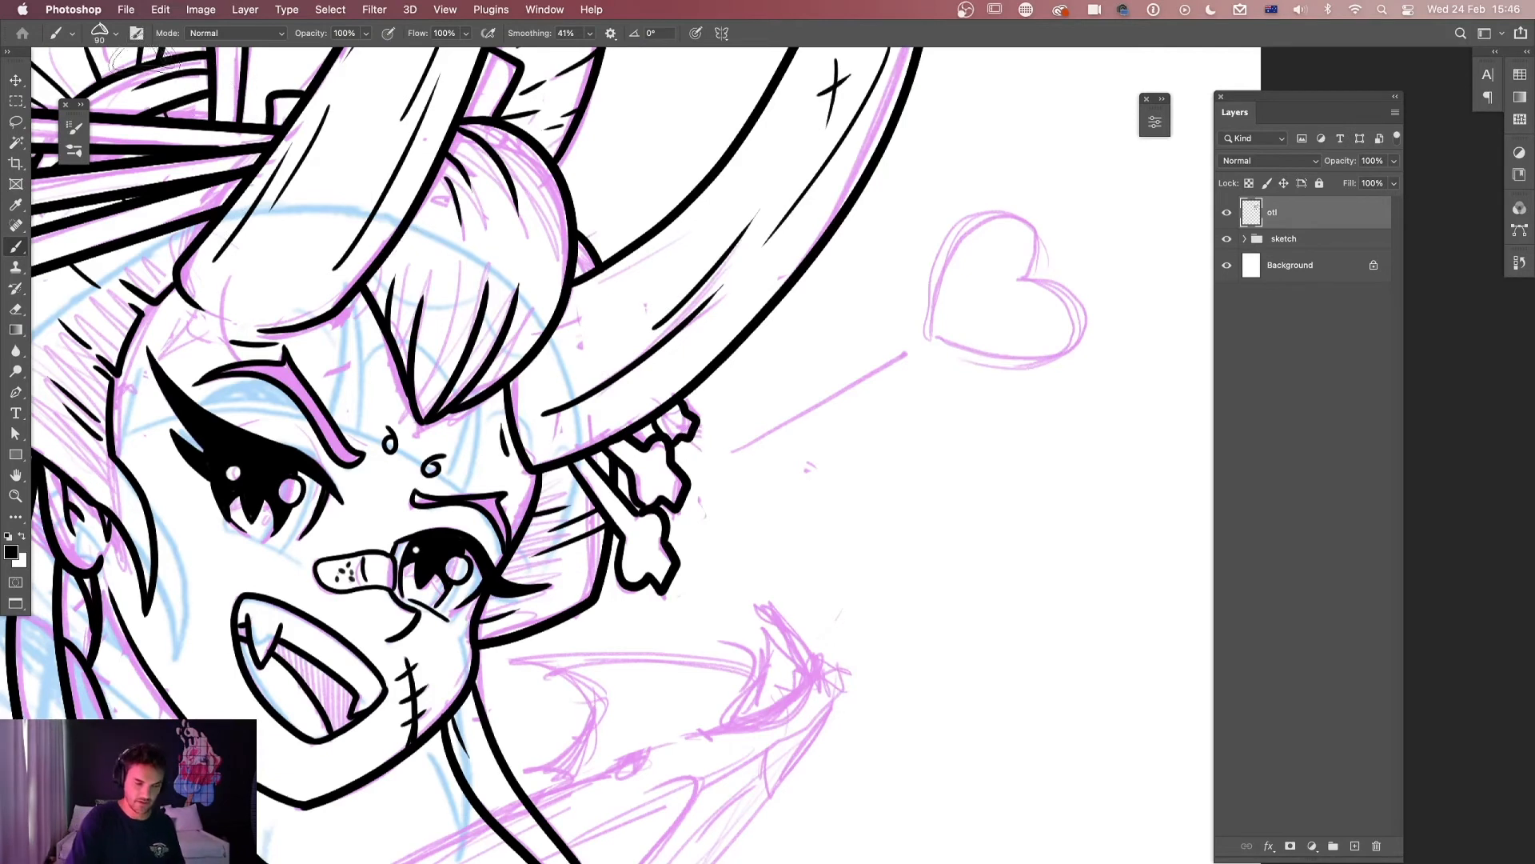
Set the brush tip's angle to 79° and its spacing to 88%.
{"action": "left_click", "coordinate": [74, 127]}
{"action": "left_click_drag", "start_coordinate": [221, 400], "coordinate": [300, 404]}
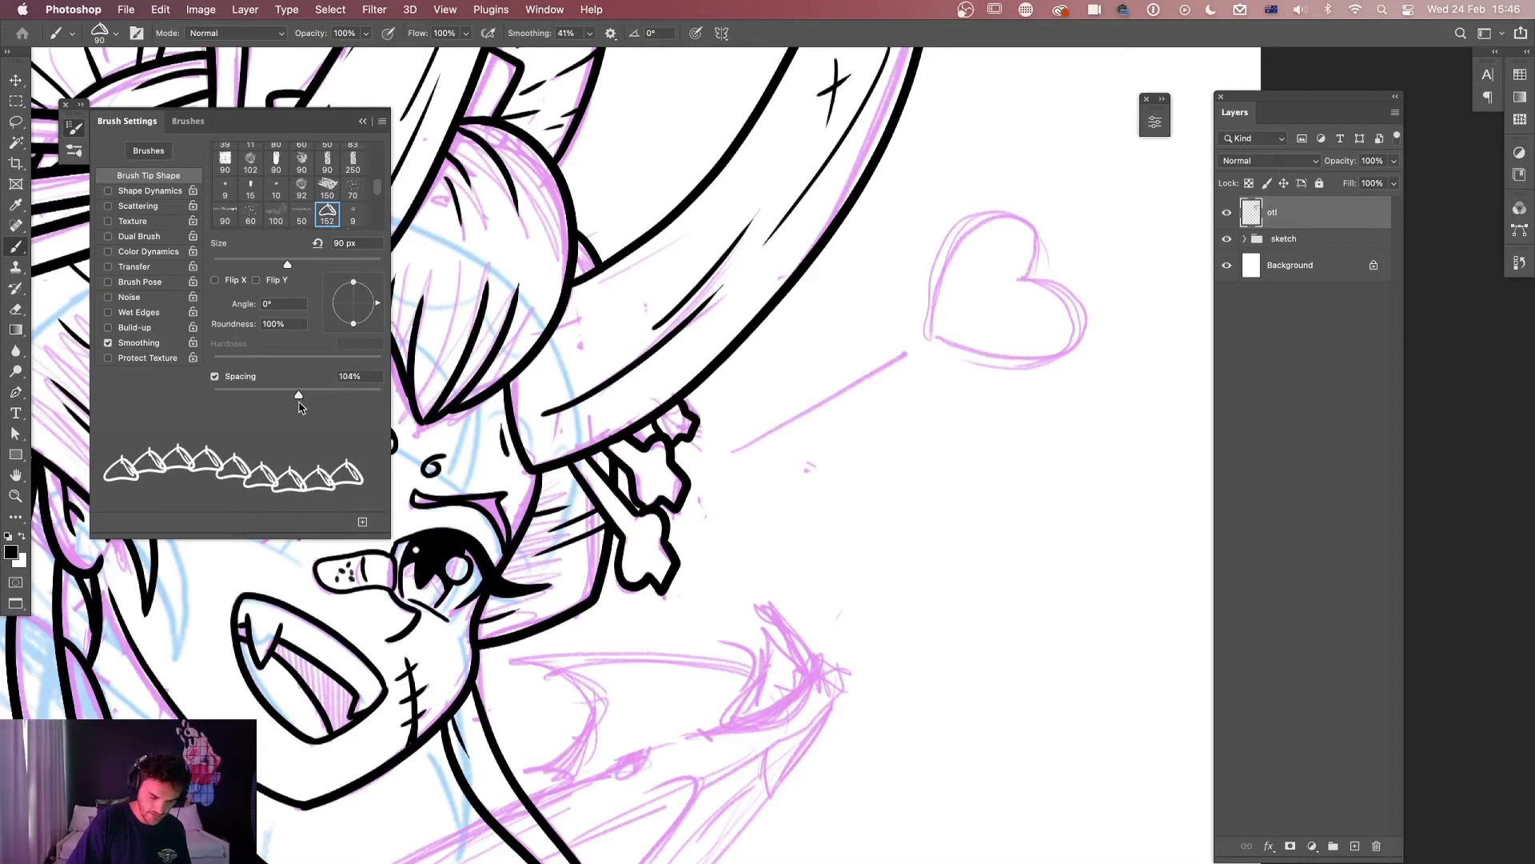
{"action": "left_click_drag", "start_coordinate": [379, 307], "coordinate": [359, 280]}
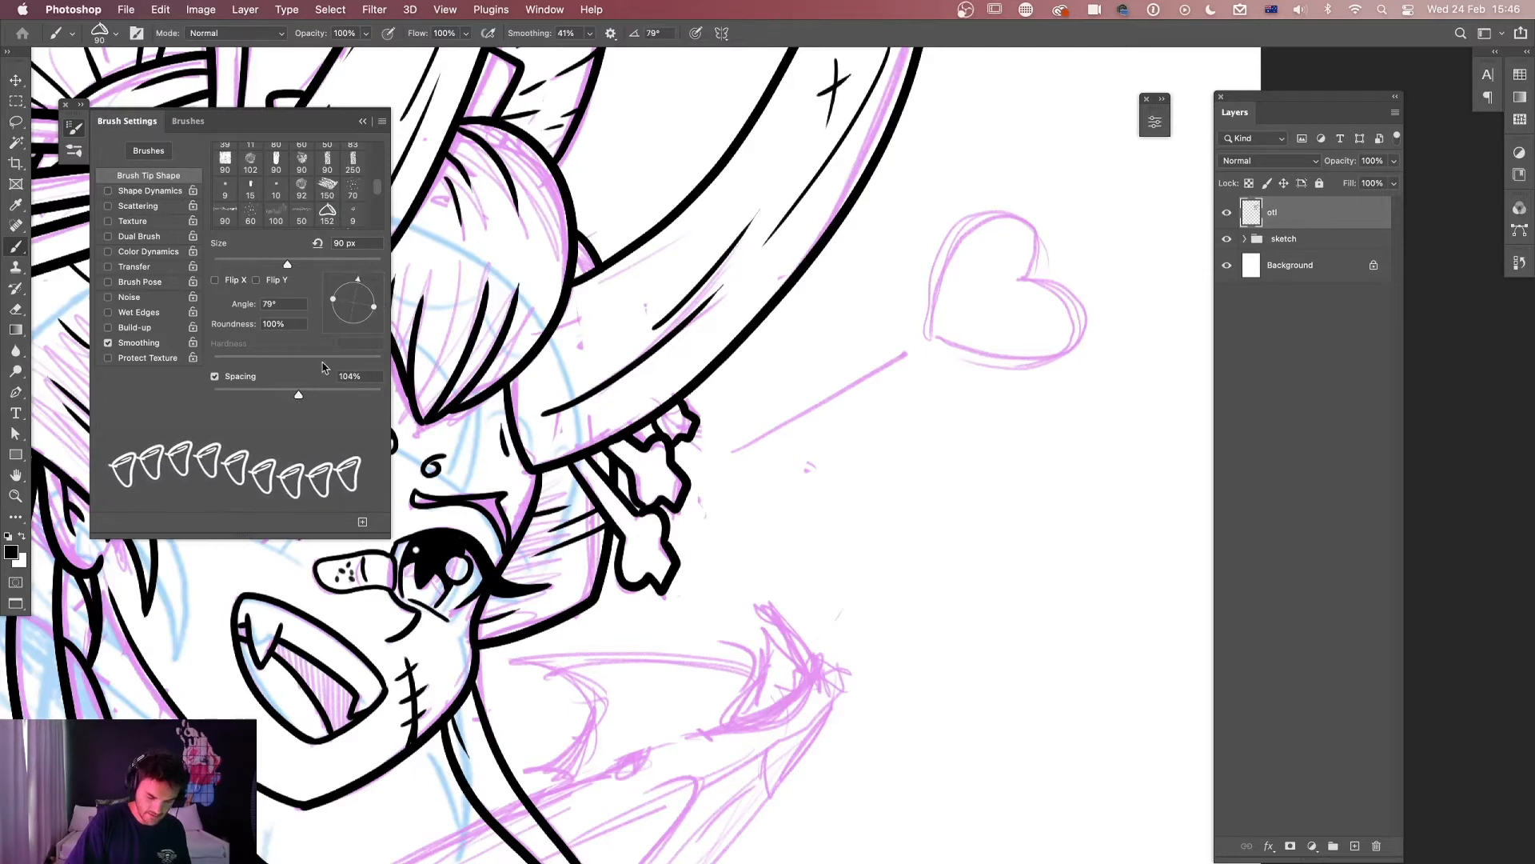
{"action": "left_click_drag", "start_coordinate": [299, 400], "coordinate": [286, 398]}
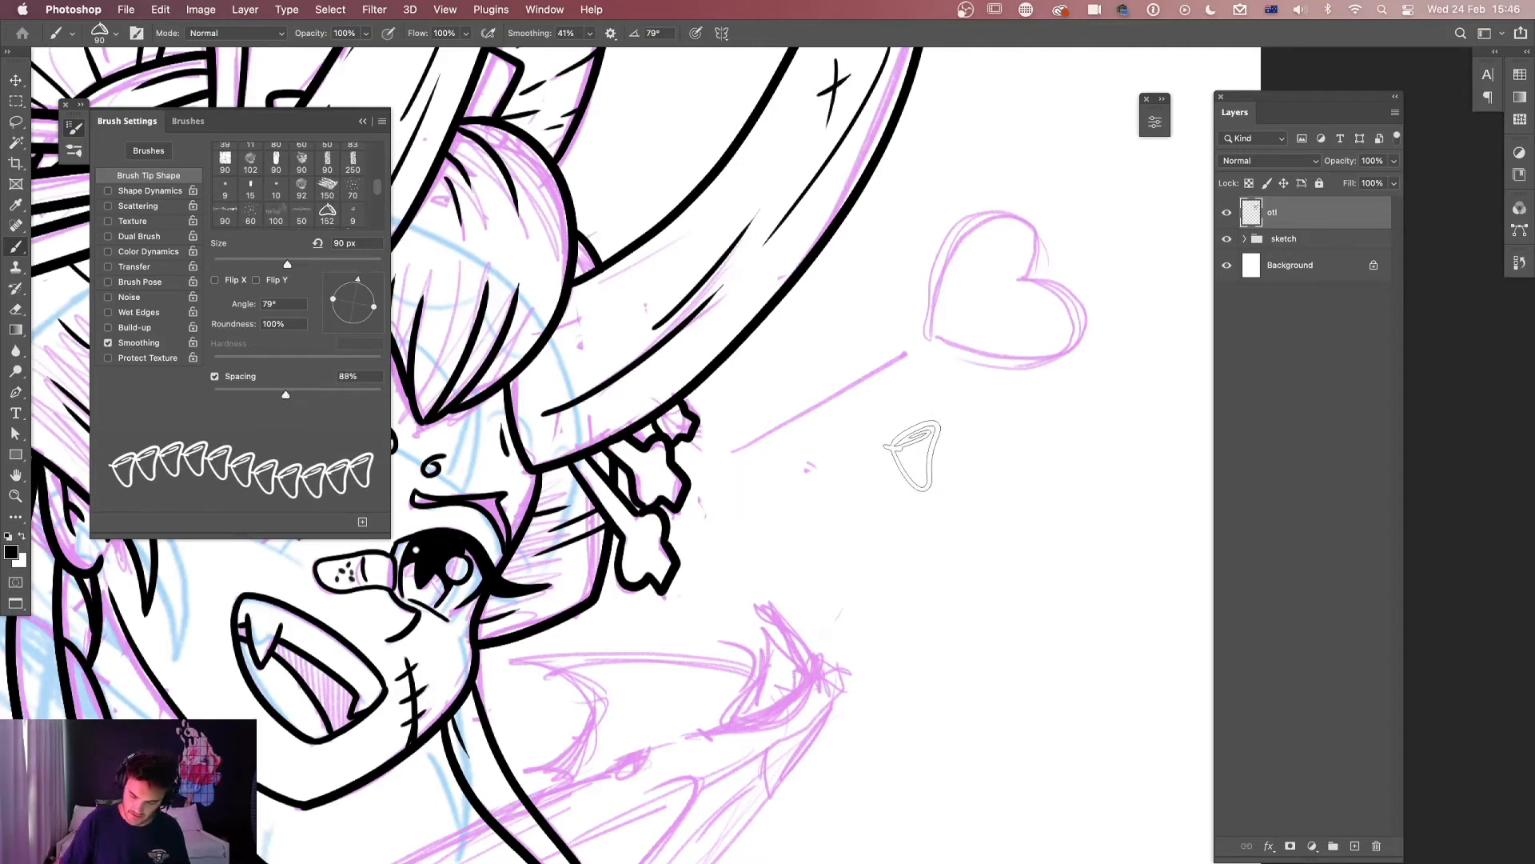
Try two winding strokes of stamped charms in the blank area beside the face and undo them.
{"action": "mouse_move", "coordinate": [769, 428]}
{"action": "left_mouse_down"}
{"action": "mouse_move", "coordinate": [886, 442]}
{"action": "mouse_move", "coordinate": [1040, 547]}
{"action": "mouse_move", "coordinate": [1085, 689]}
{"action": "mouse_move", "coordinate": [1080, 761]}
{"action": "left_mouse_up"}
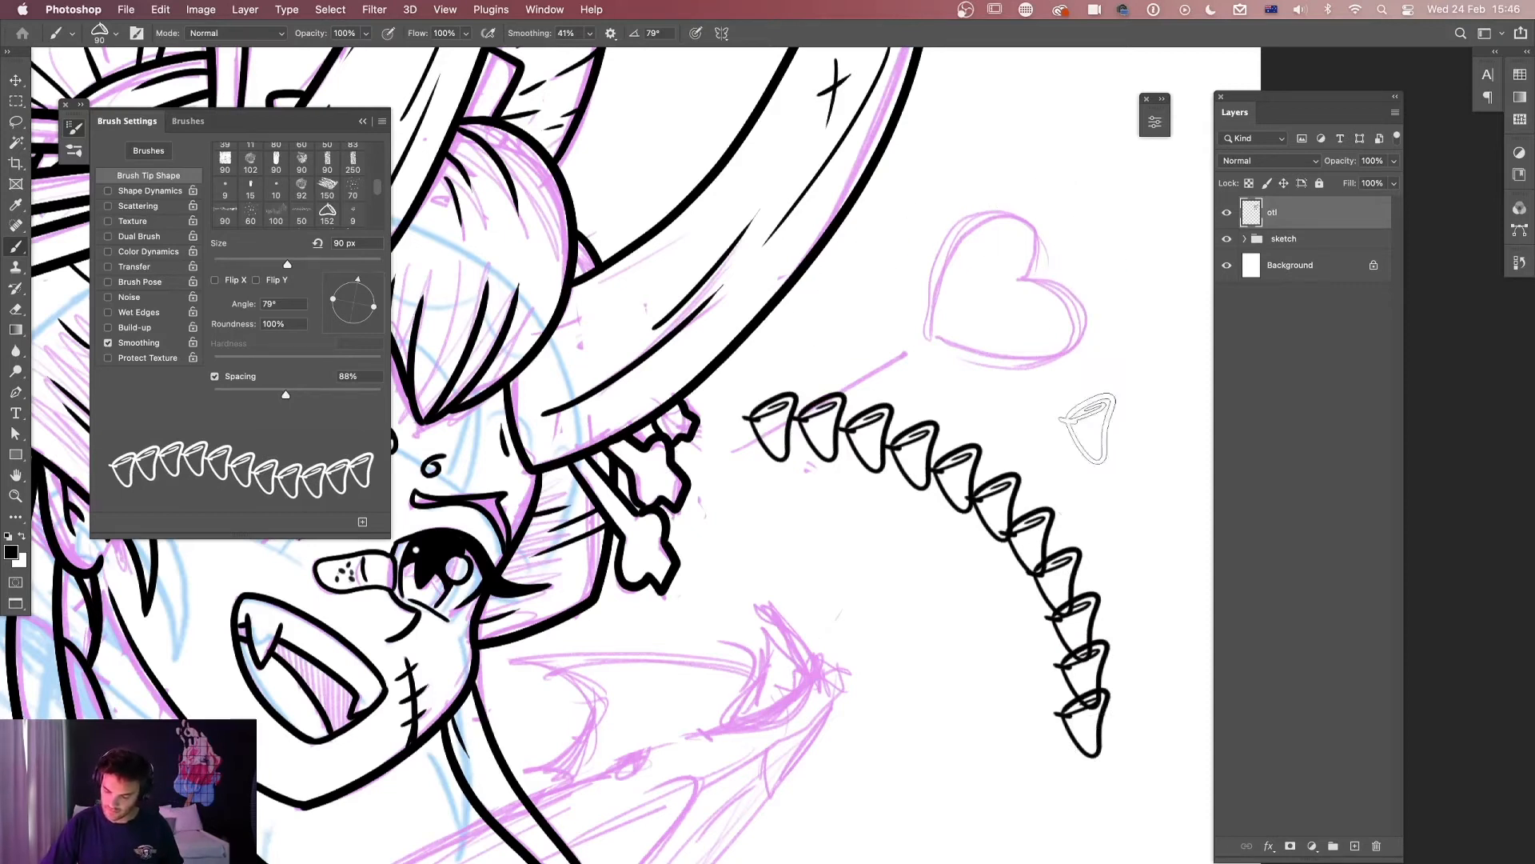
{"action": "mouse_move", "coordinate": [828, 331]}
{"action": "left_mouse_down"}
{"action": "mouse_move", "coordinate": [1020, 336]}
{"action": "mouse_move", "coordinate": [964, 640]}
{"action": "mouse_move", "coordinate": [748, 495]}
{"action": "mouse_move", "coordinate": [767, 440]}
{"action": "left_mouse_up"}
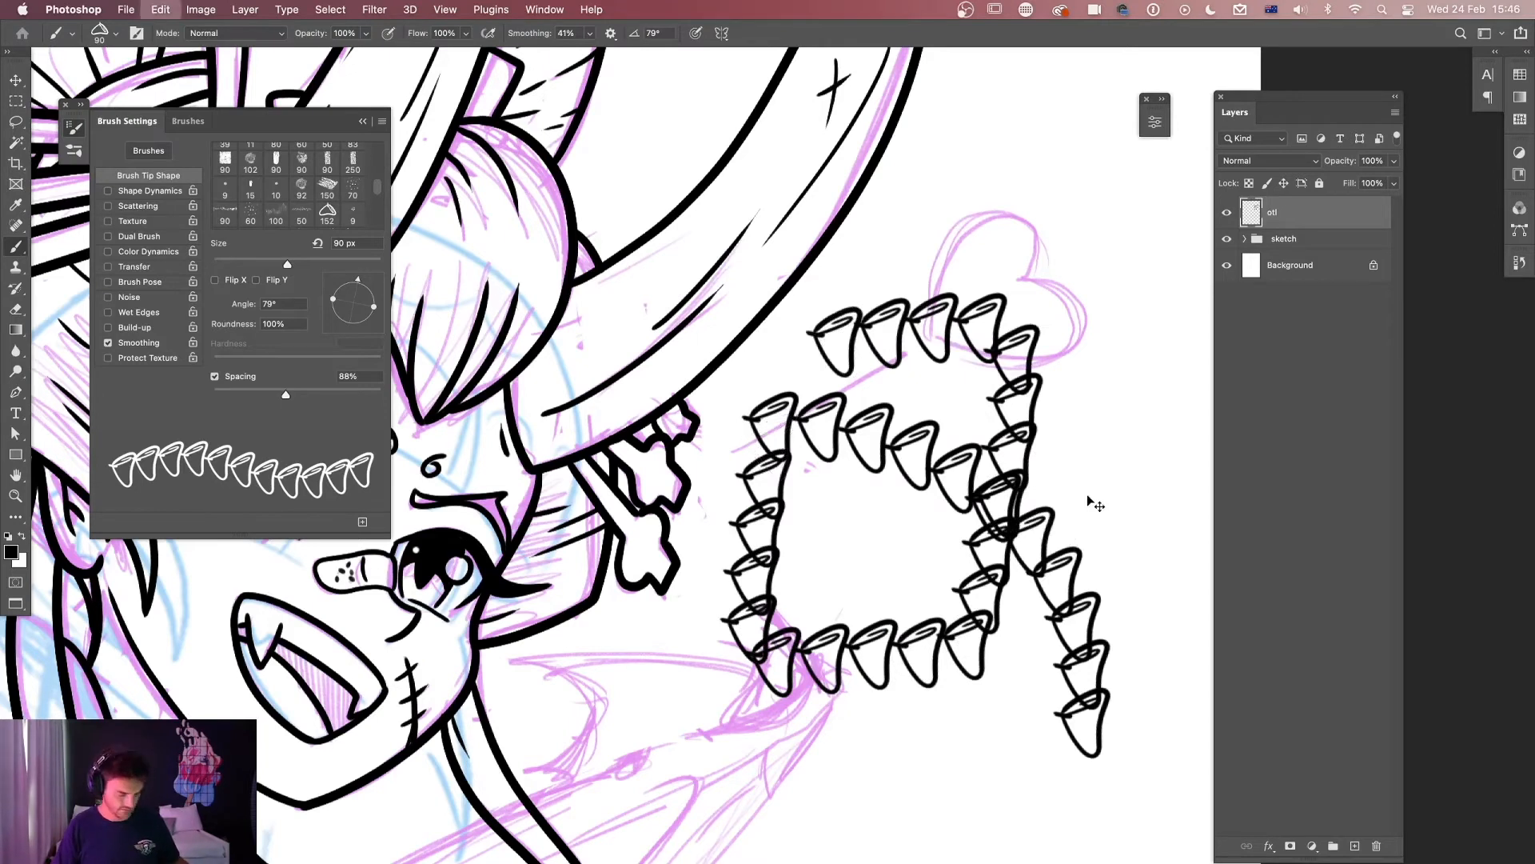
{"action": "key", "text": "super+z"}
{"action": "key", "text": "super+z"}
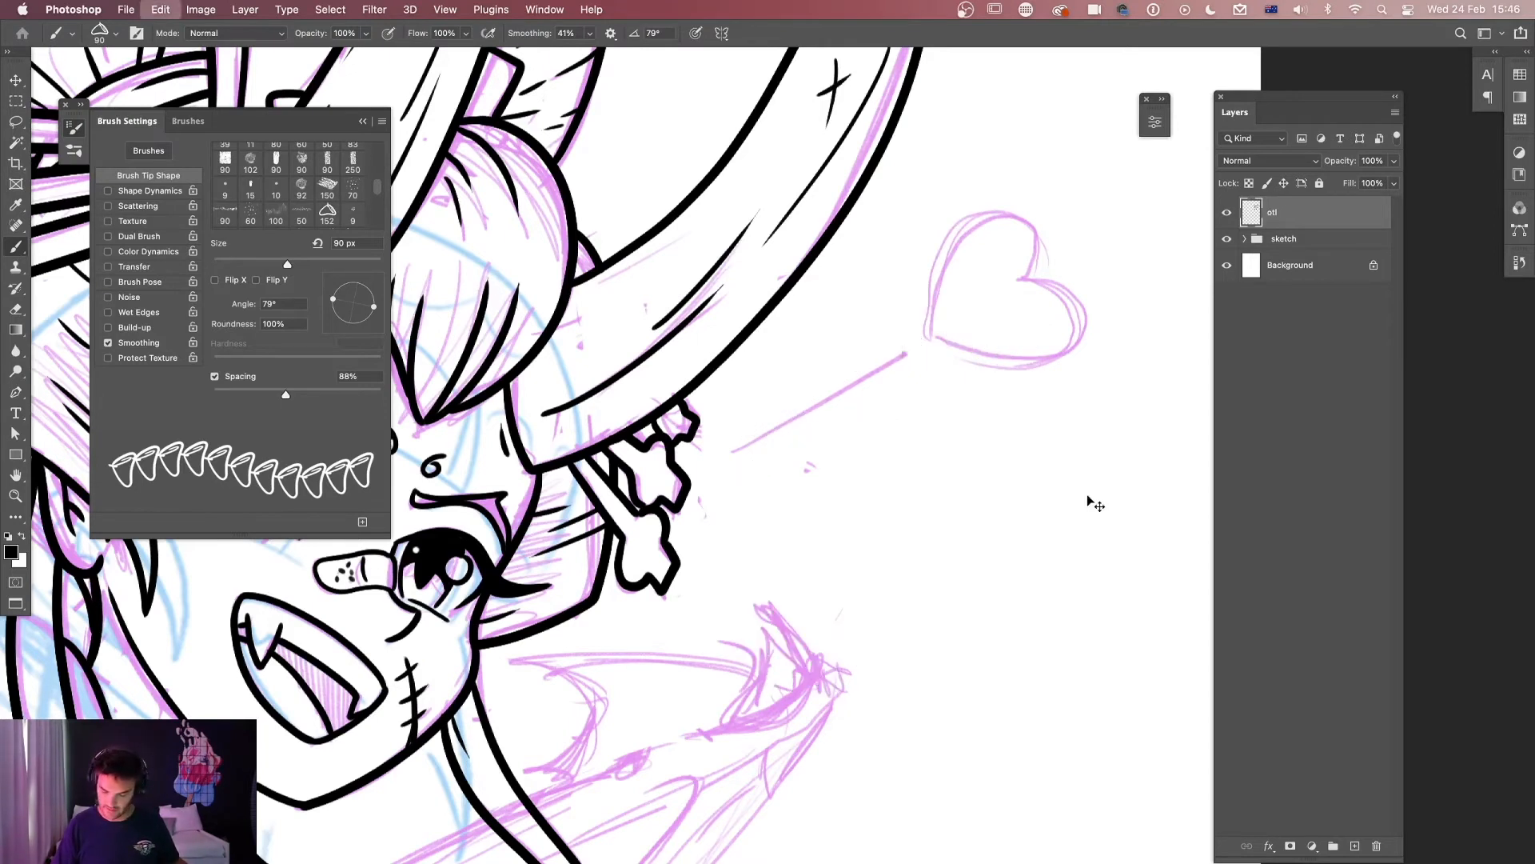
Enable Shape Dynamics with the angle jitter controlled by Direction, and add a new layer above otl.
{"action": "left_click", "coordinate": [150, 191]}
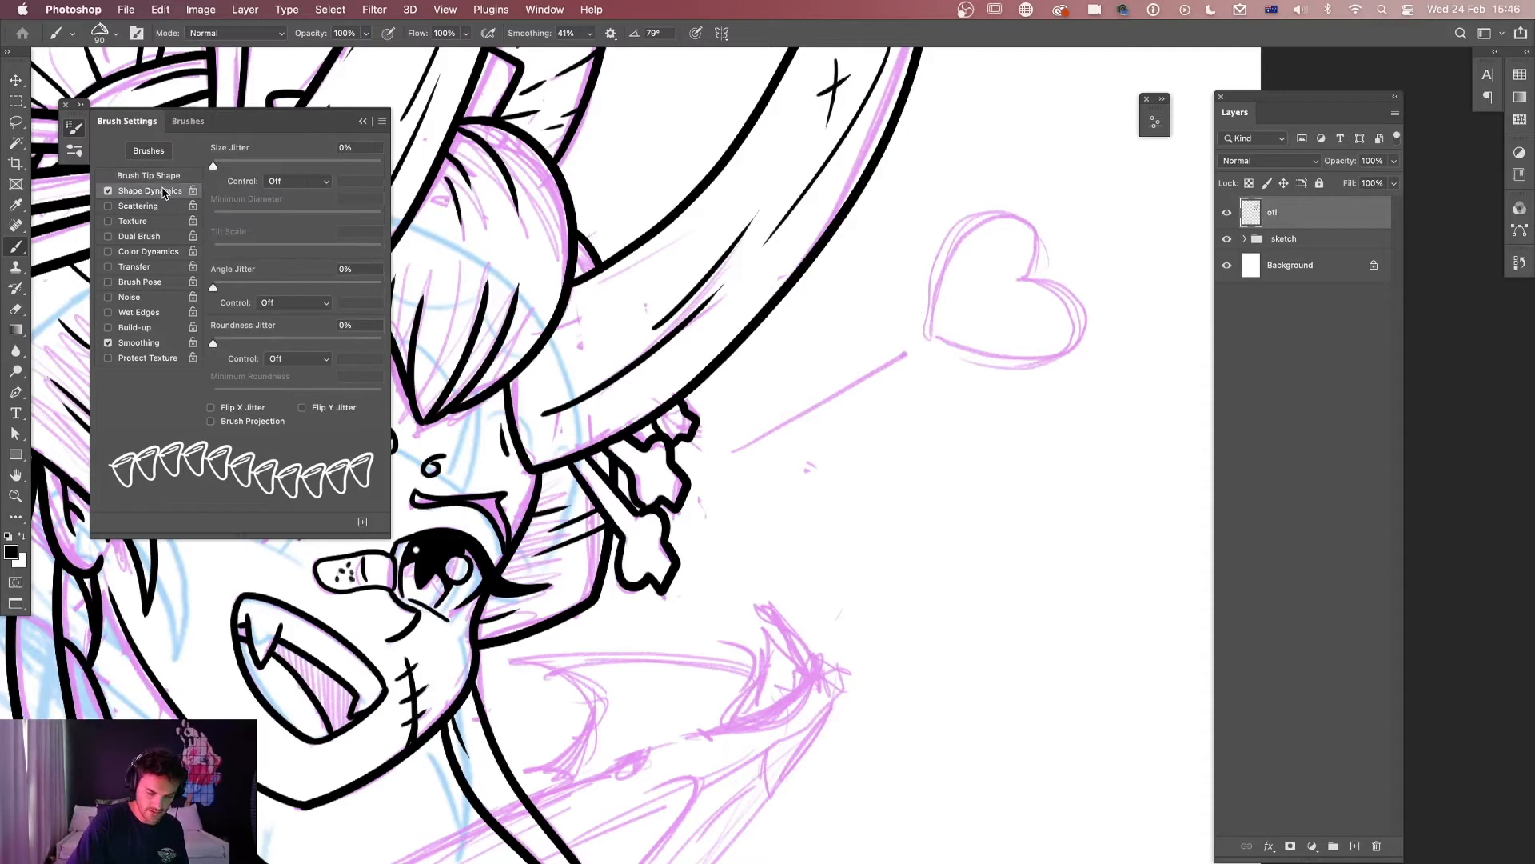
{"action": "left_click", "coordinate": [318, 308]}
{"action": "left_click", "coordinate": [308, 411]}
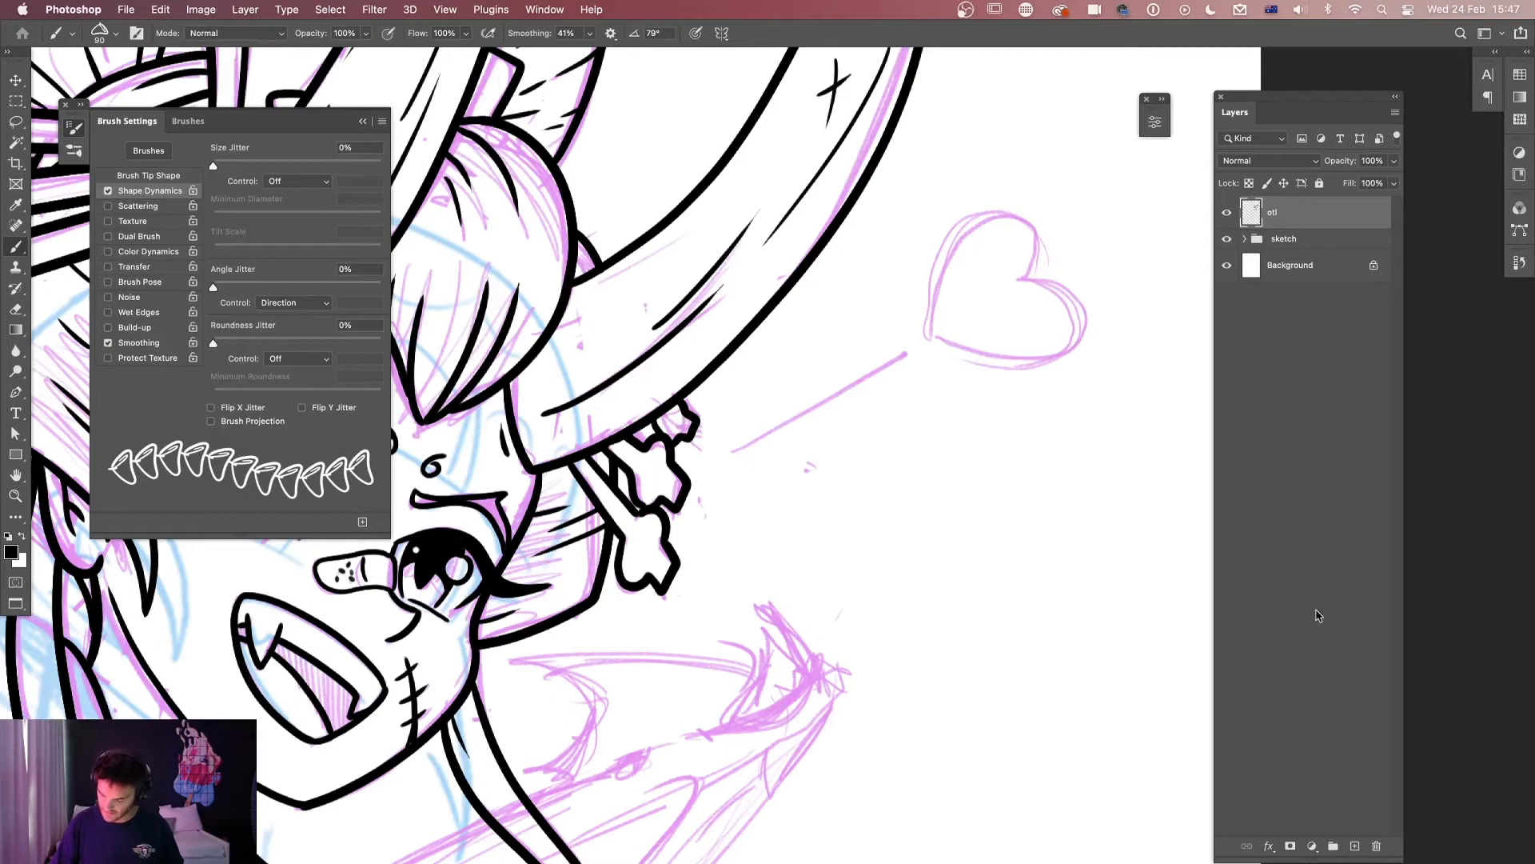
{"action": "left_click", "coordinate": [1357, 850]}
Test the direction-following brush with a long S-shaped chain and several shorter strokes beside the face, and undo them all.
{"action": "mouse_move", "coordinate": [756, 412]}
{"action": "left_mouse_down"}
{"action": "mouse_move", "coordinate": [900, 406]}
{"action": "mouse_move", "coordinate": [1029, 565]}
{"action": "mouse_move", "coordinate": [960, 804]}
{"action": "mouse_move", "coordinate": [1124, 523]}
{"action": "mouse_move", "coordinate": [1027, 196]}
{"action": "mouse_move", "coordinate": [1164, 268]}
{"action": "left_mouse_up"}
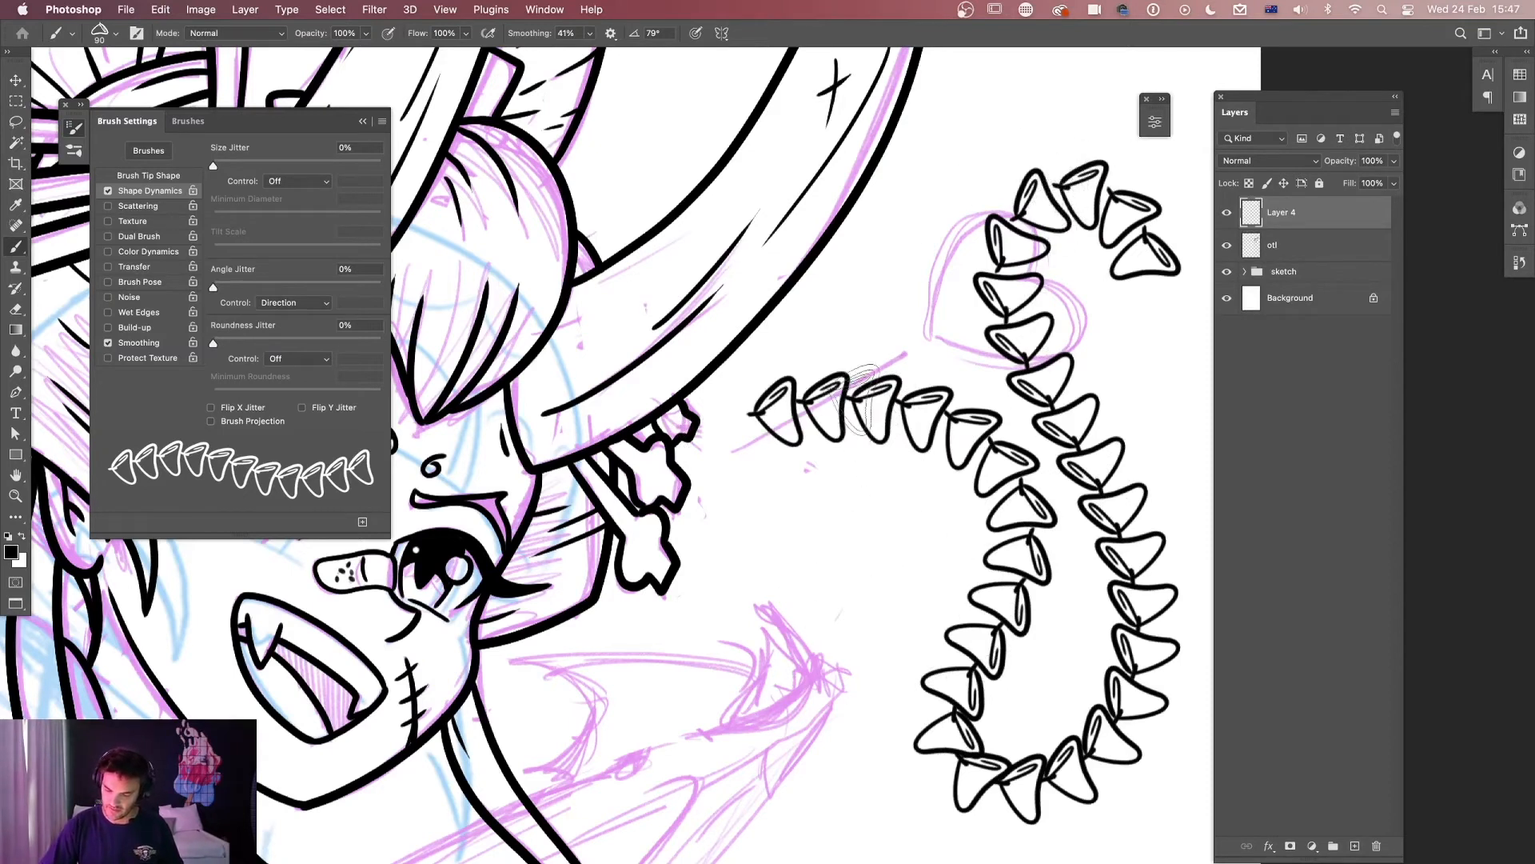
{"action": "left_click", "coordinate": [843, 583]}
{"action": "left_click_drag", "start_coordinate": [846, 547], "coordinate": [912, 588]}
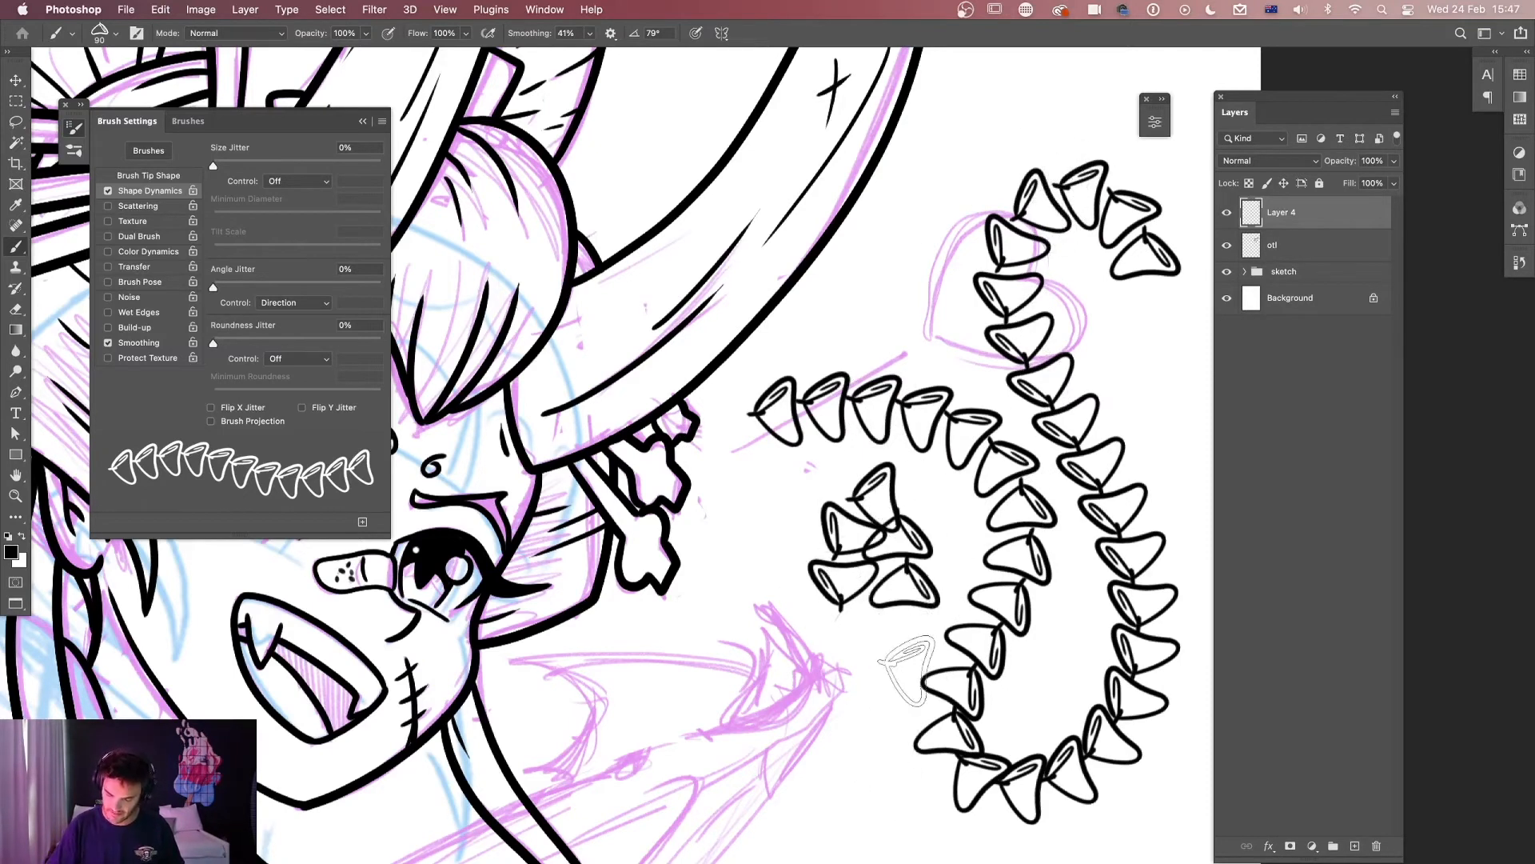
{"action": "mouse_move", "coordinate": [877, 224]}
{"action": "left_mouse_down"}
{"action": "mouse_move", "coordinate": [860, 324]}
{"action": "mouse_move", "coordinate": [783, 472]}
{"action": "left_mouse_up"}
{"action": "left_click_drag", "start_coordinate": [764, 523], "coordinate": [748, 660]}
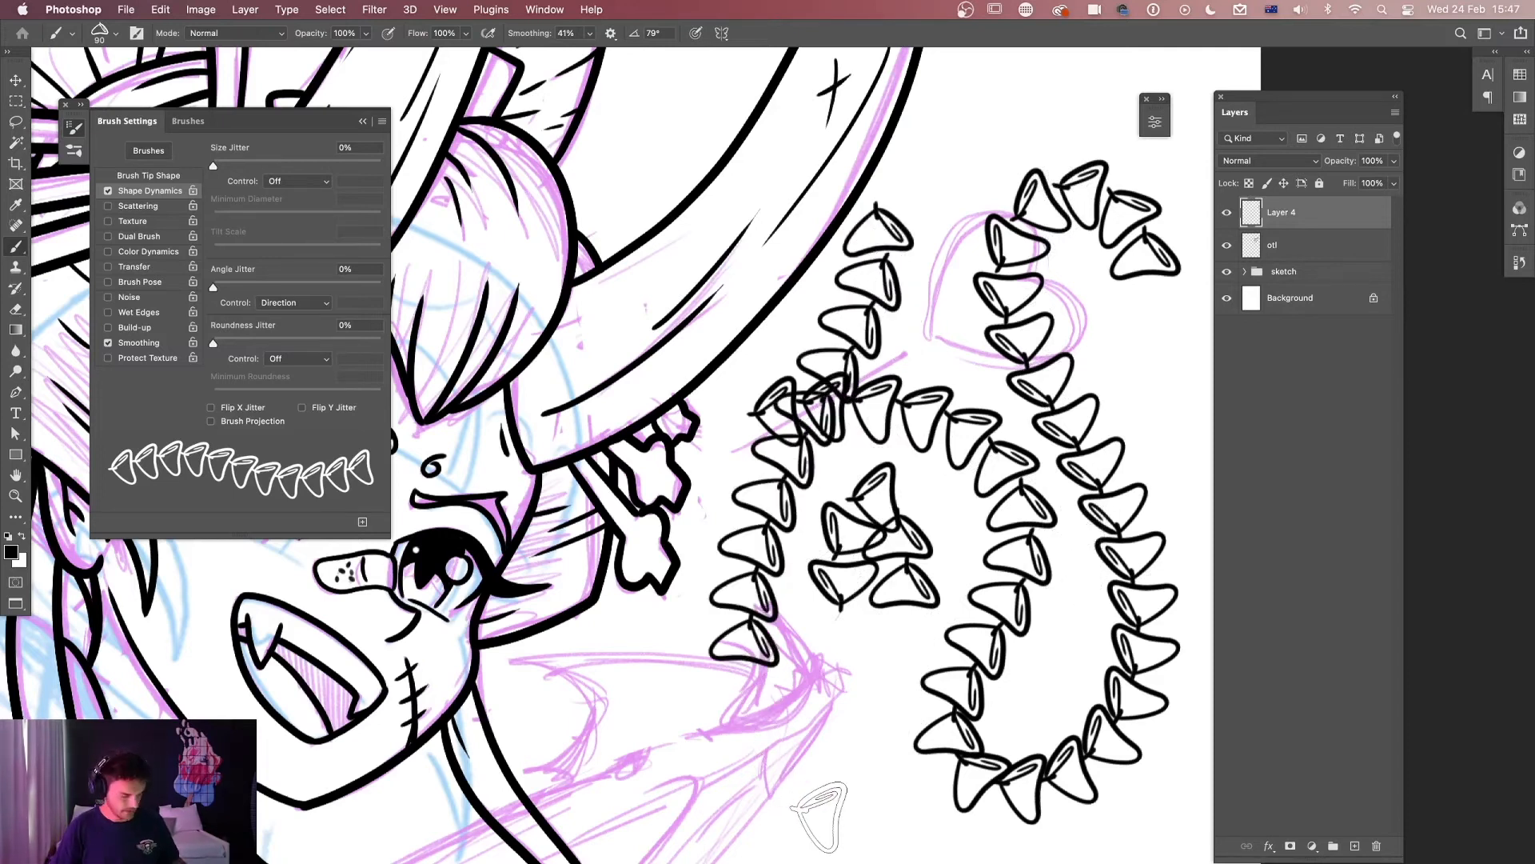
{"action": "key", "text": "super+z"}
{"action": "key", "text": "super+z"}
{"action": "key", "text": "super+z"}
{"action": "key", "text": "super+z"}
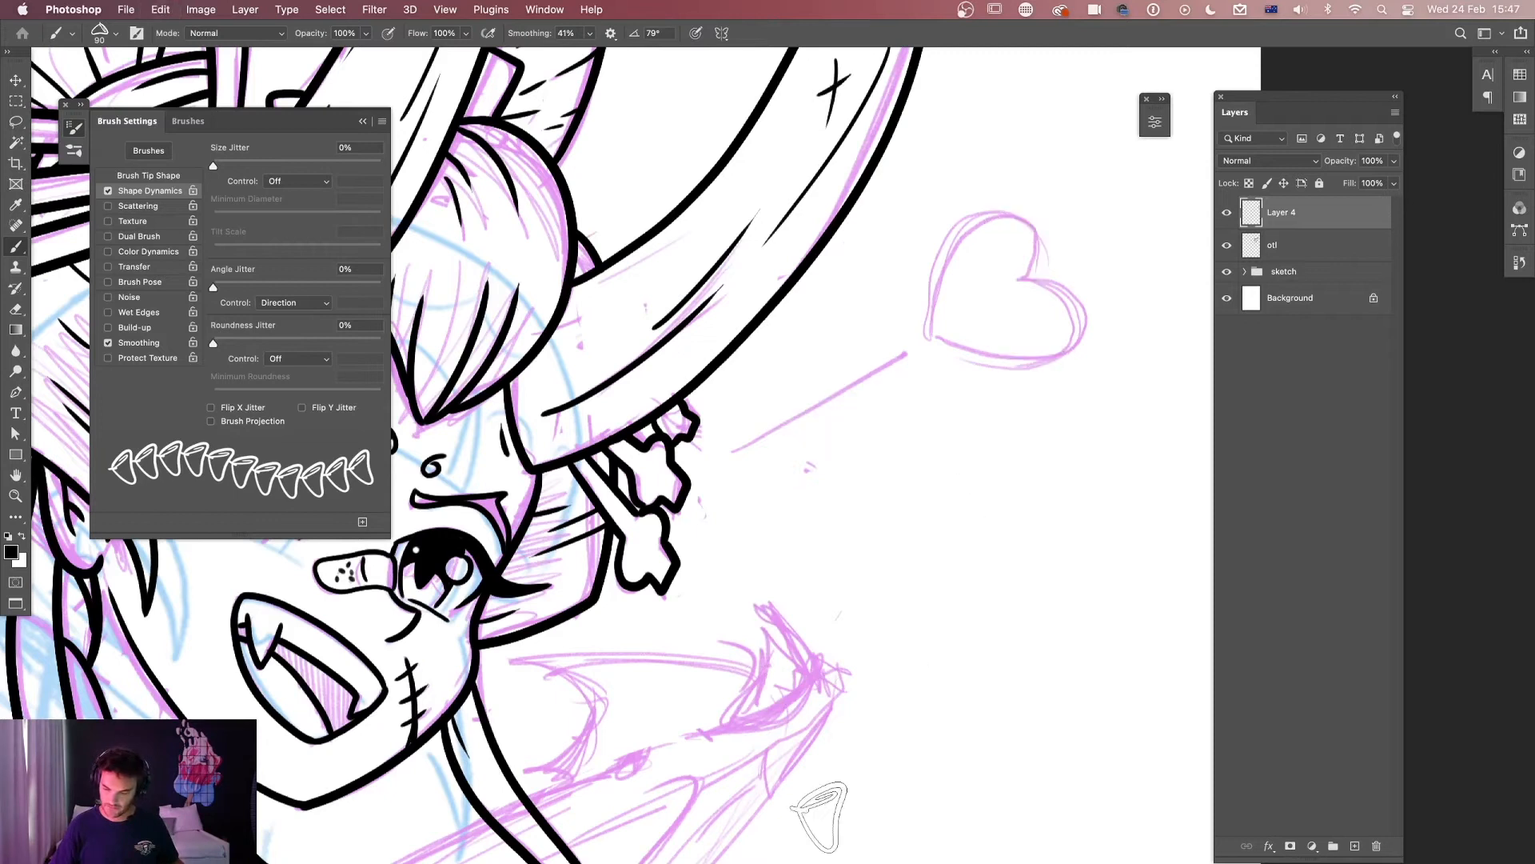
Paint a curved chain of kanzashi charms from beneath the hairpins across the side hair, and add another empty layer above it.
{"action": "mouse_move", "coordinate": [240, 637]}
{"action": "left_mouse_down"}
{"action": "mouse_move", "coordinate": [978, 601]}
{"action": "mouse_move", "coordinate": [897, 611]}
{"action": "left_mouse_up"}
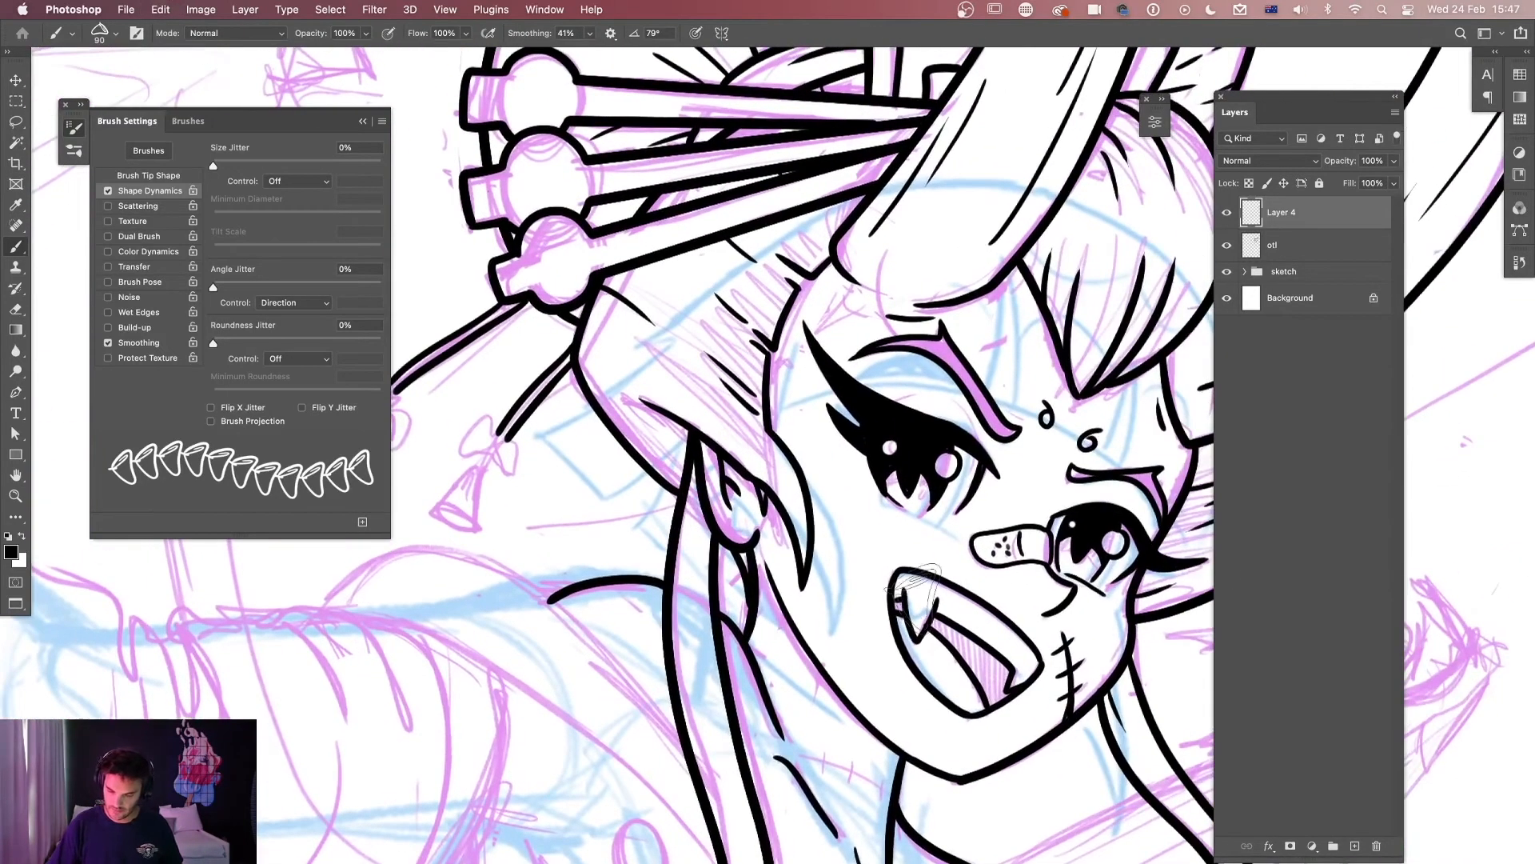
{"action": "mouse_move", "coordinate": [800, 200]}
{"action": "left_mouse_down"}
{"action": "mouse_move", "coordinate": [696, 432]}
{"action": "mouse_move", "coordinate": [555, 564]}
{"action": "left_mouse_up"}
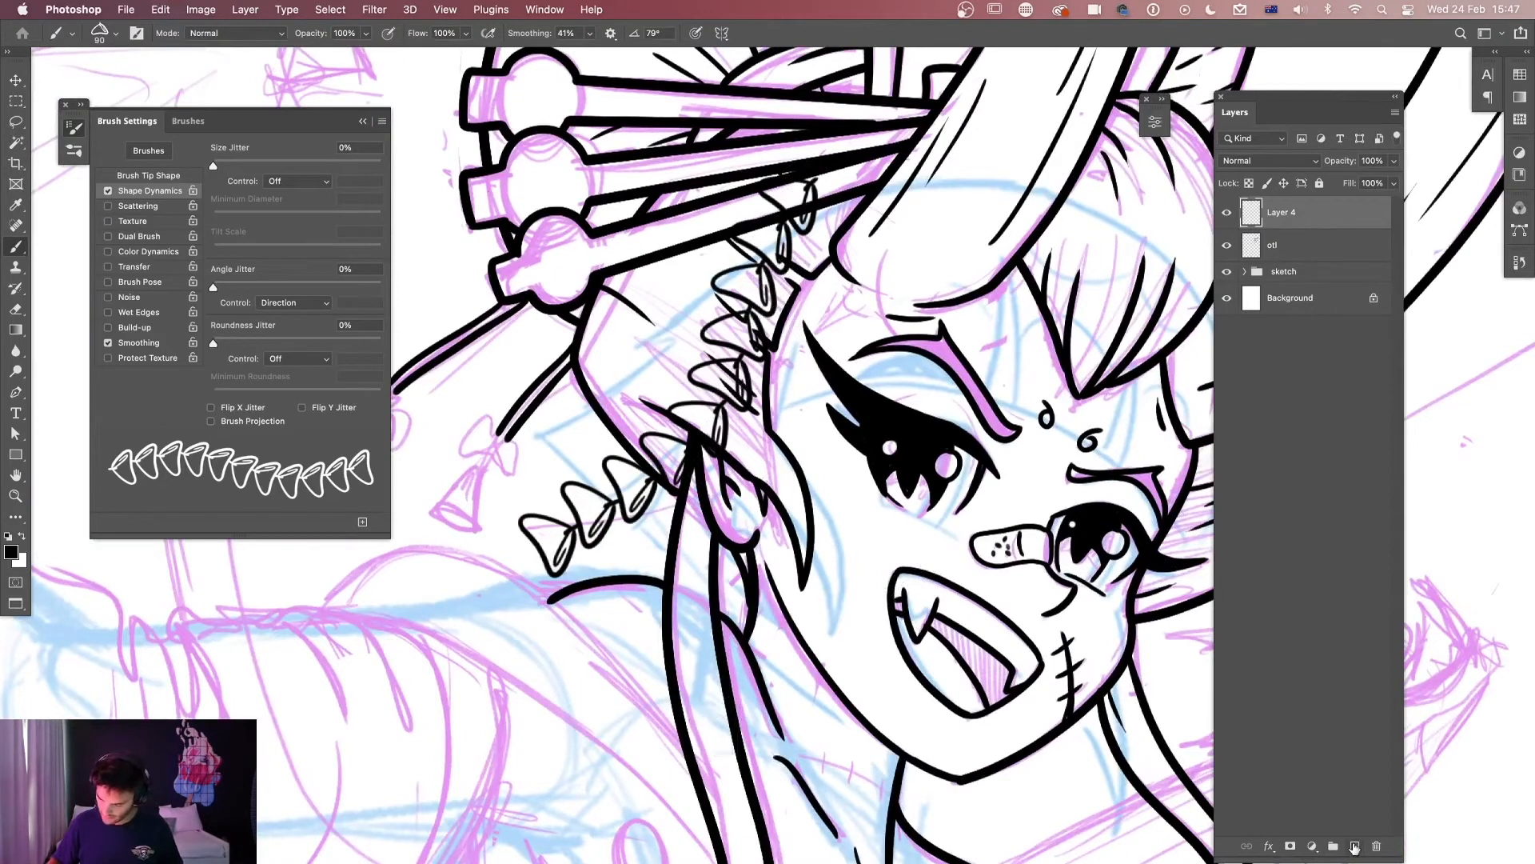
{"action": "left_click", "coordinate": [1354, 846]}
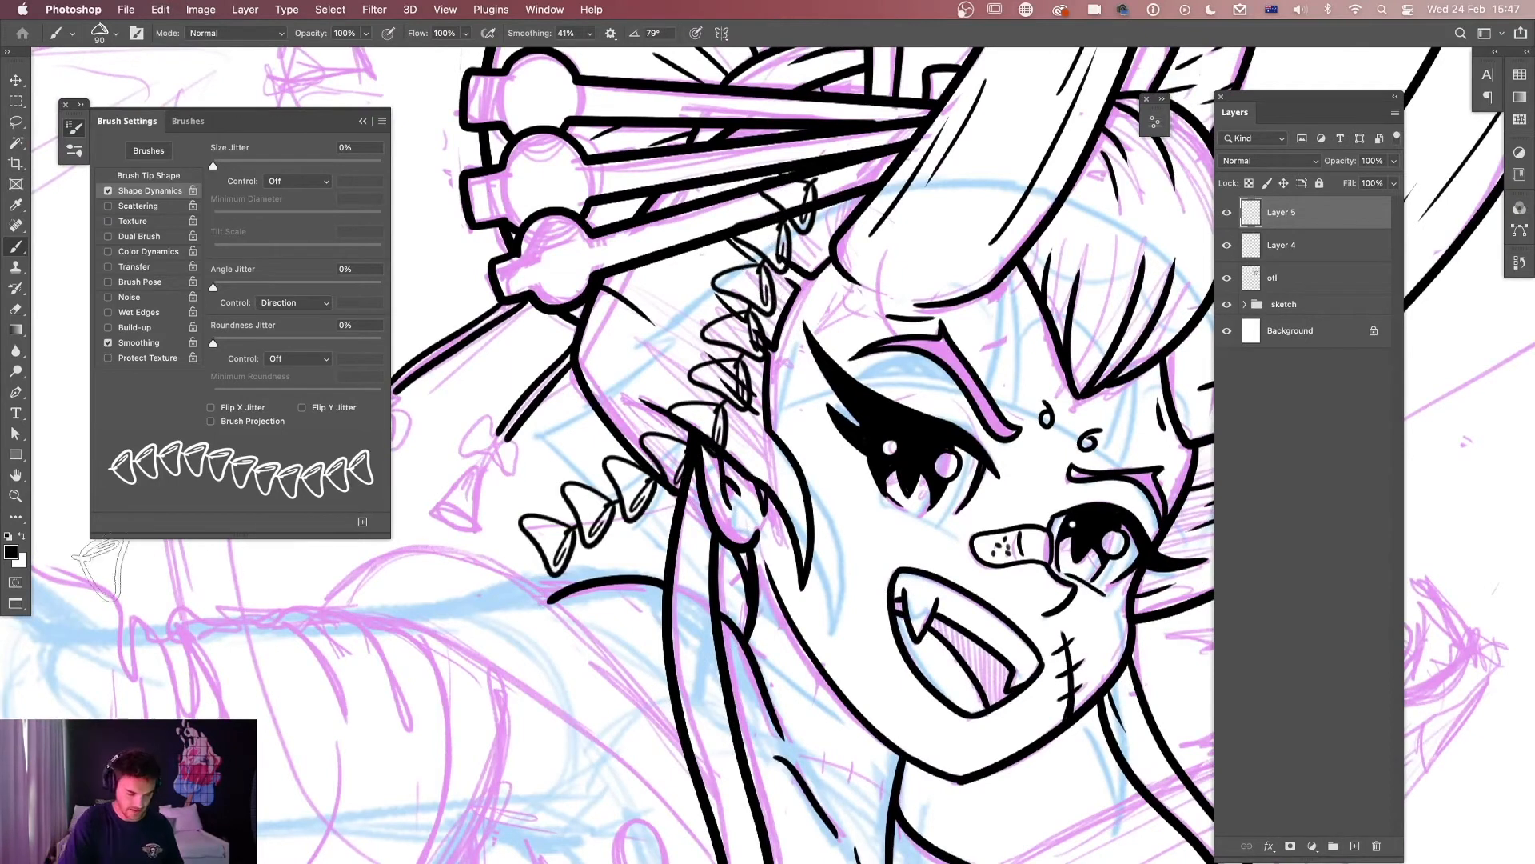
Set the foreground colour to ff0000 and paint a second curved chain of kanzashi charms from the hairpins down past the ear.
{"action": "left_click", "coordinate": [11, 552]}
{"action": "type", "text": "ff0000"}
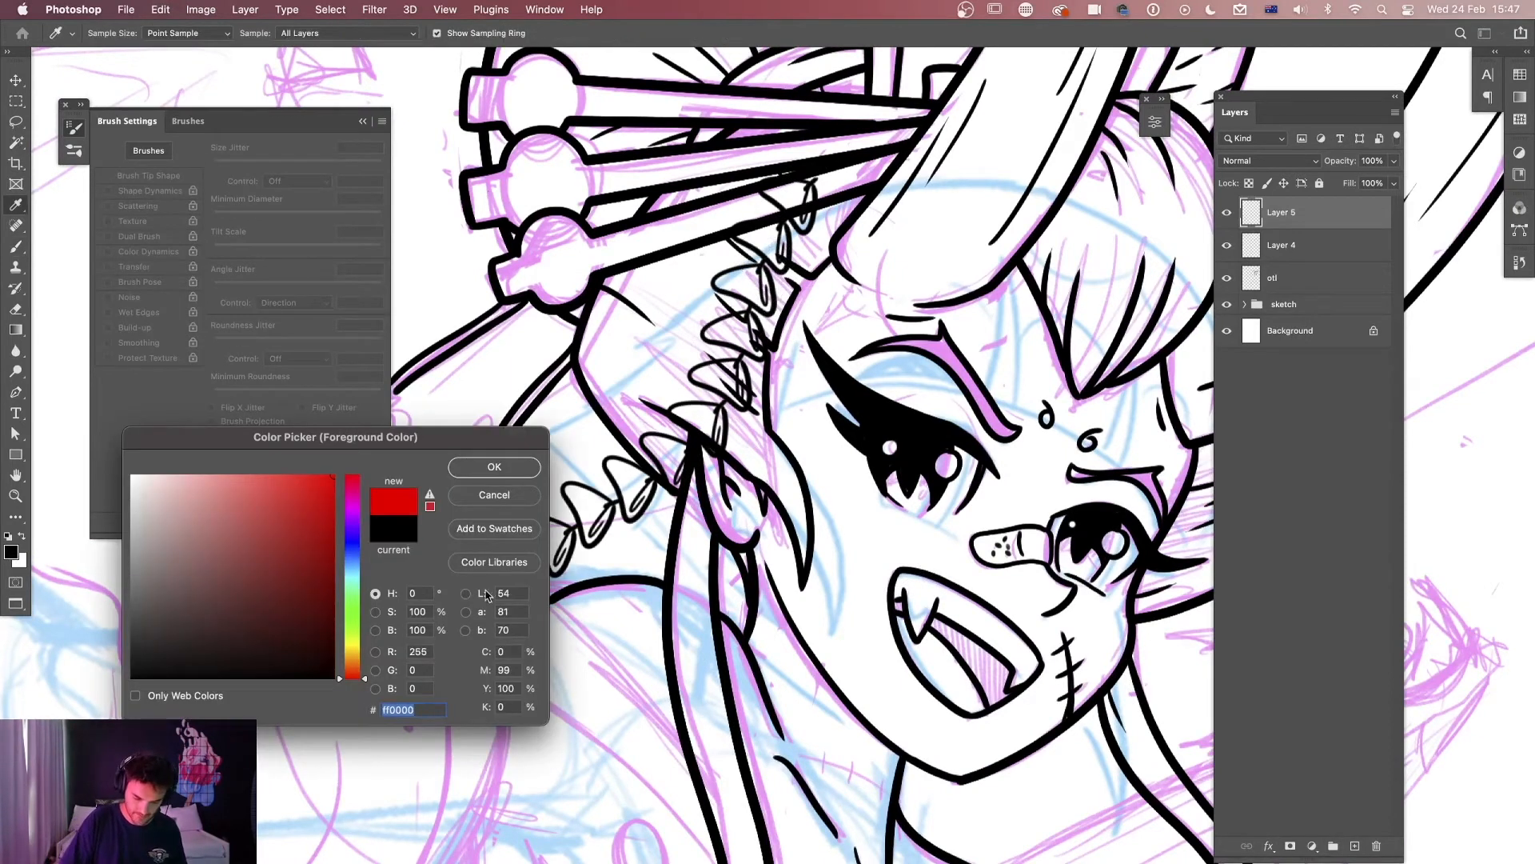
{"action": "left_click", "coordinate": [494, 467]}
{"action": "mouse_move", "coordinate": [781, 214]}
{"action": "left_mouse_down"}
{"action": "mouse_move", "coordinate": [785, 280]}
{"action": "mouse_move", "coordinate": [760, 426]}
{"action": "mouse_move", "coordinate": [632, 644]}
{"action": "left_mouse_up"}
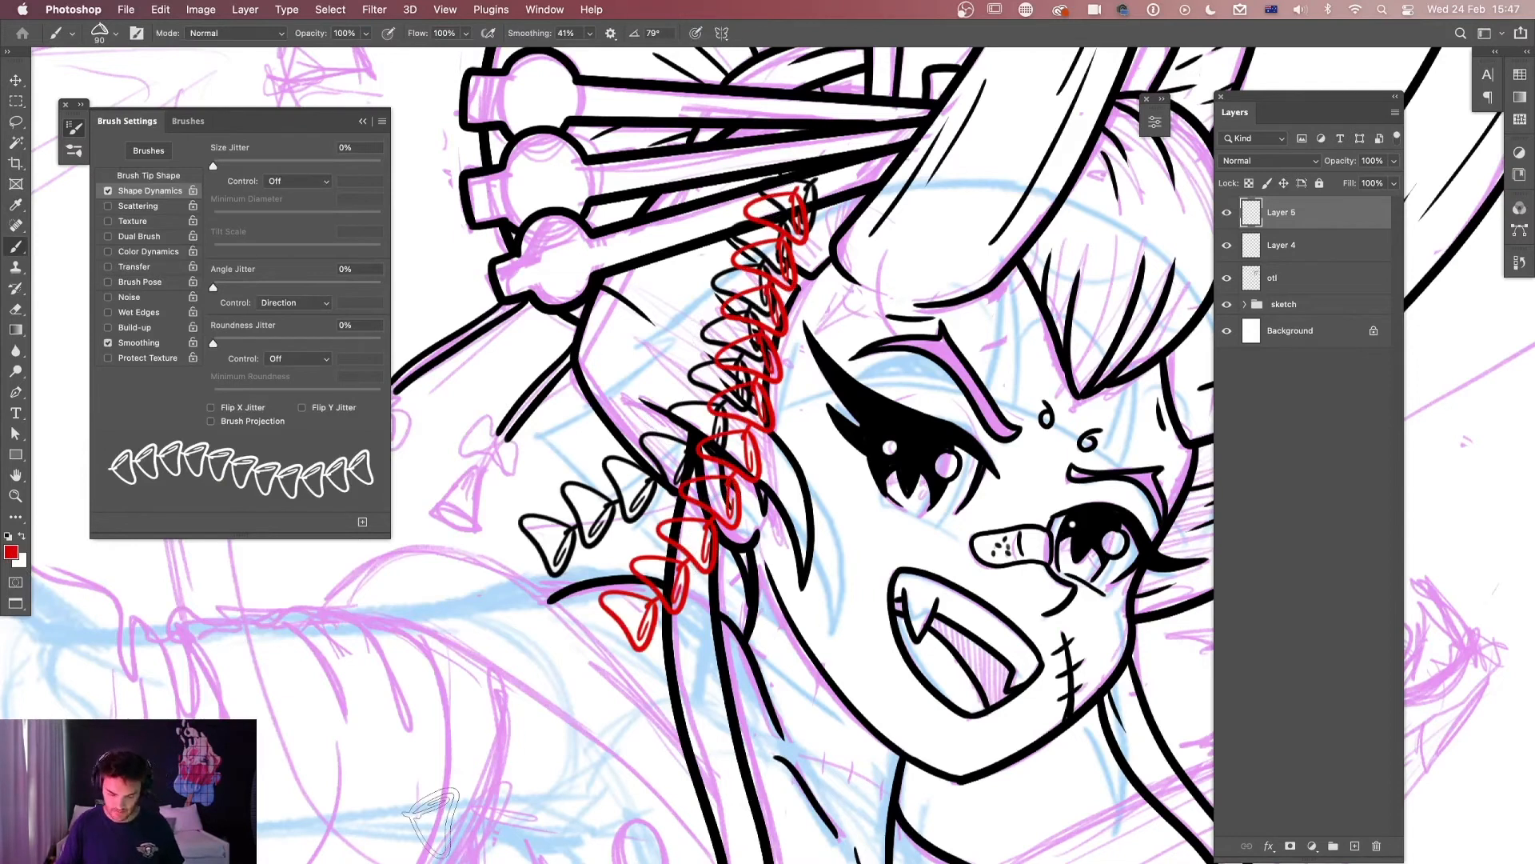
Hide the otl layer and switch to the Kyle's Manga – Smoothy brush with 38% smoothing.
{"action": "key", "text": "super+minus"}
{"action": "key", "text": "super+minus"}
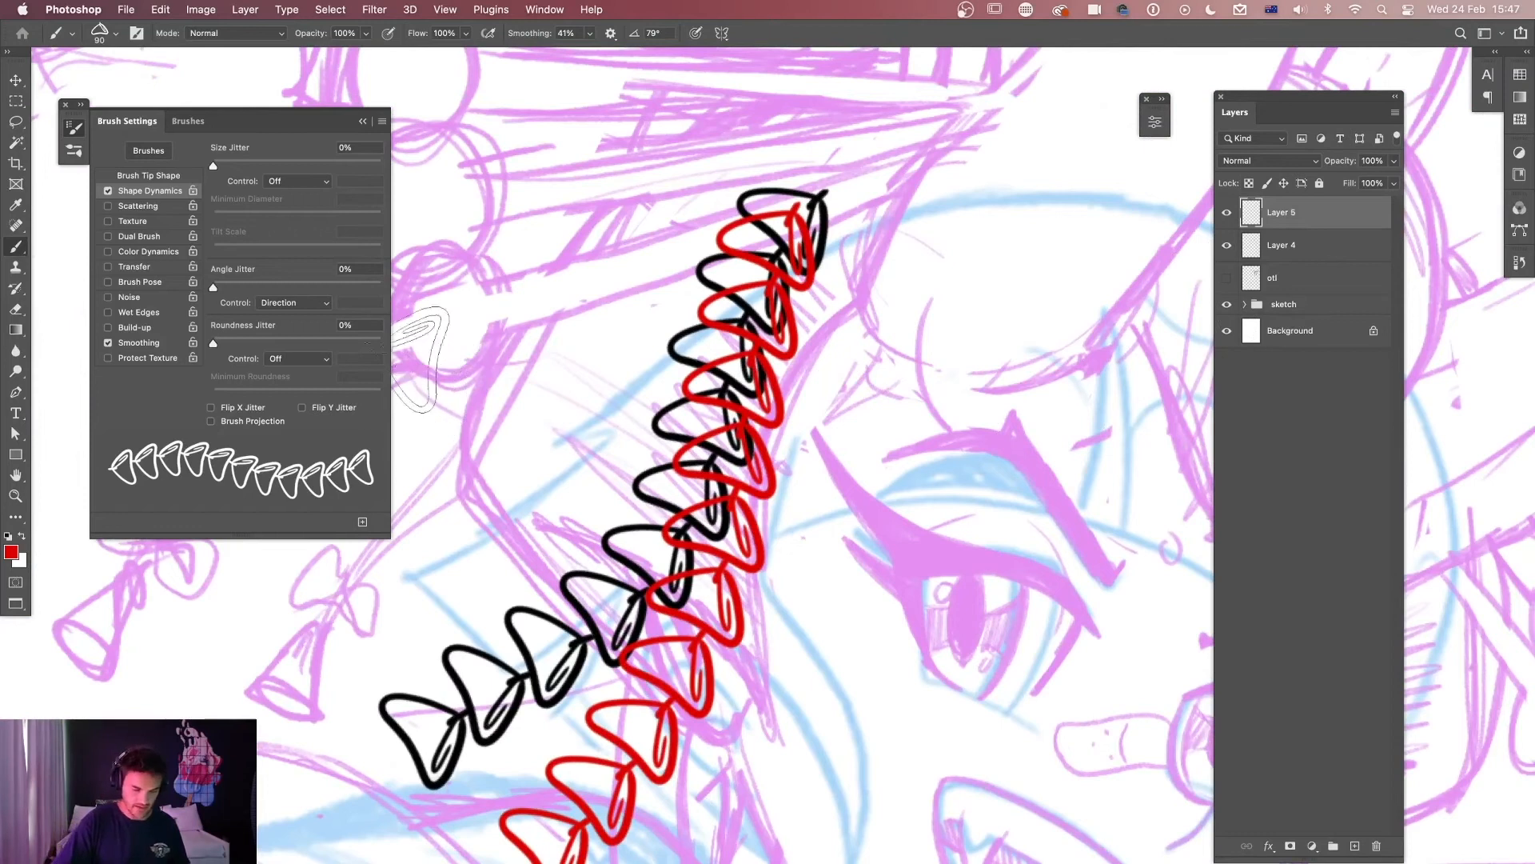
{"action": "left_click", "coordinate": [192, 122]}
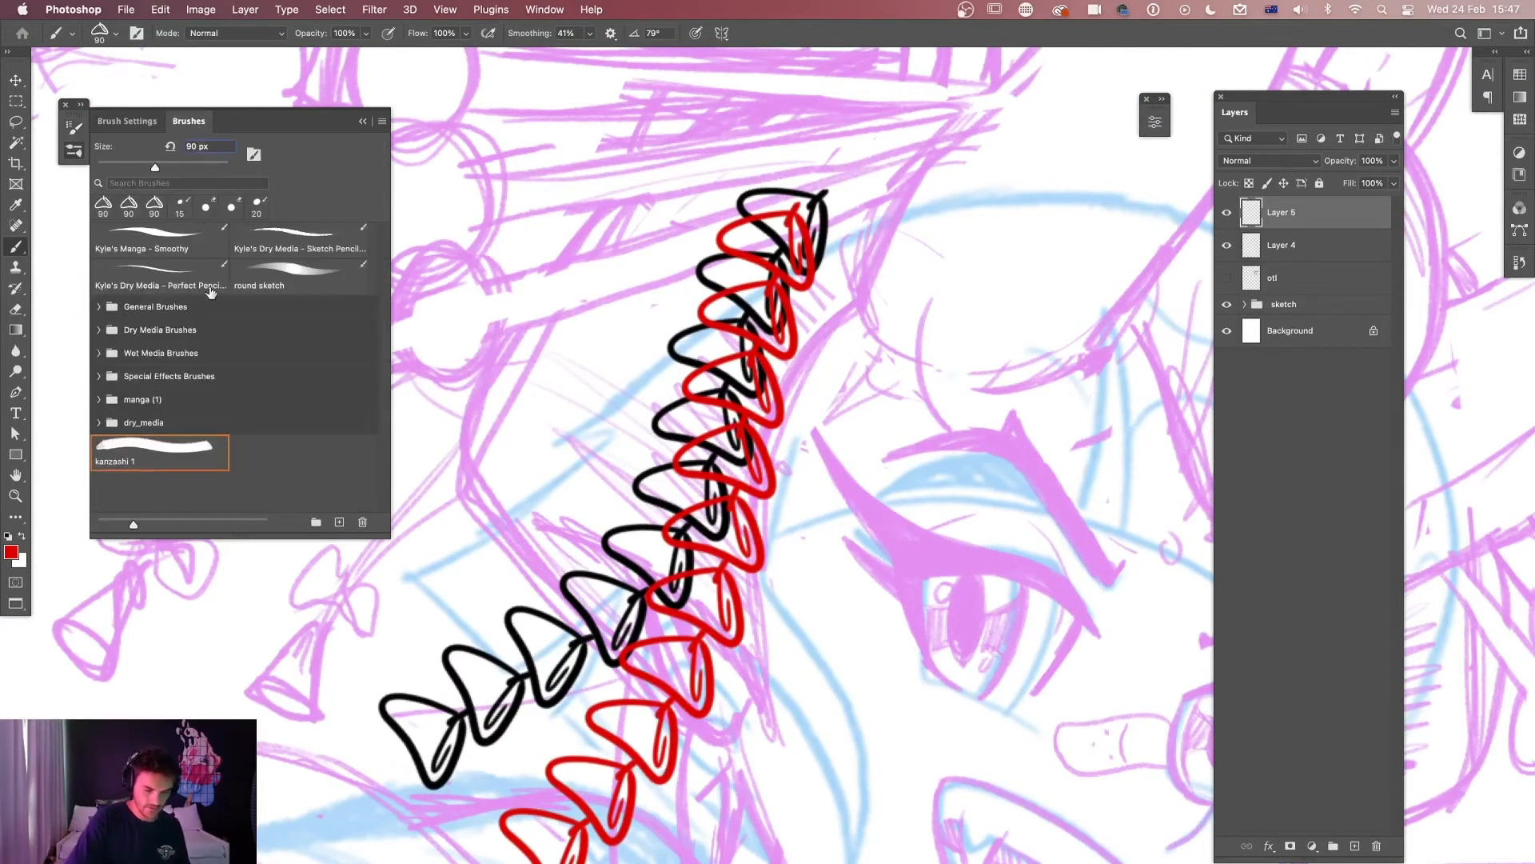
{"action": "left_click", "coordinate": [160, 240]}
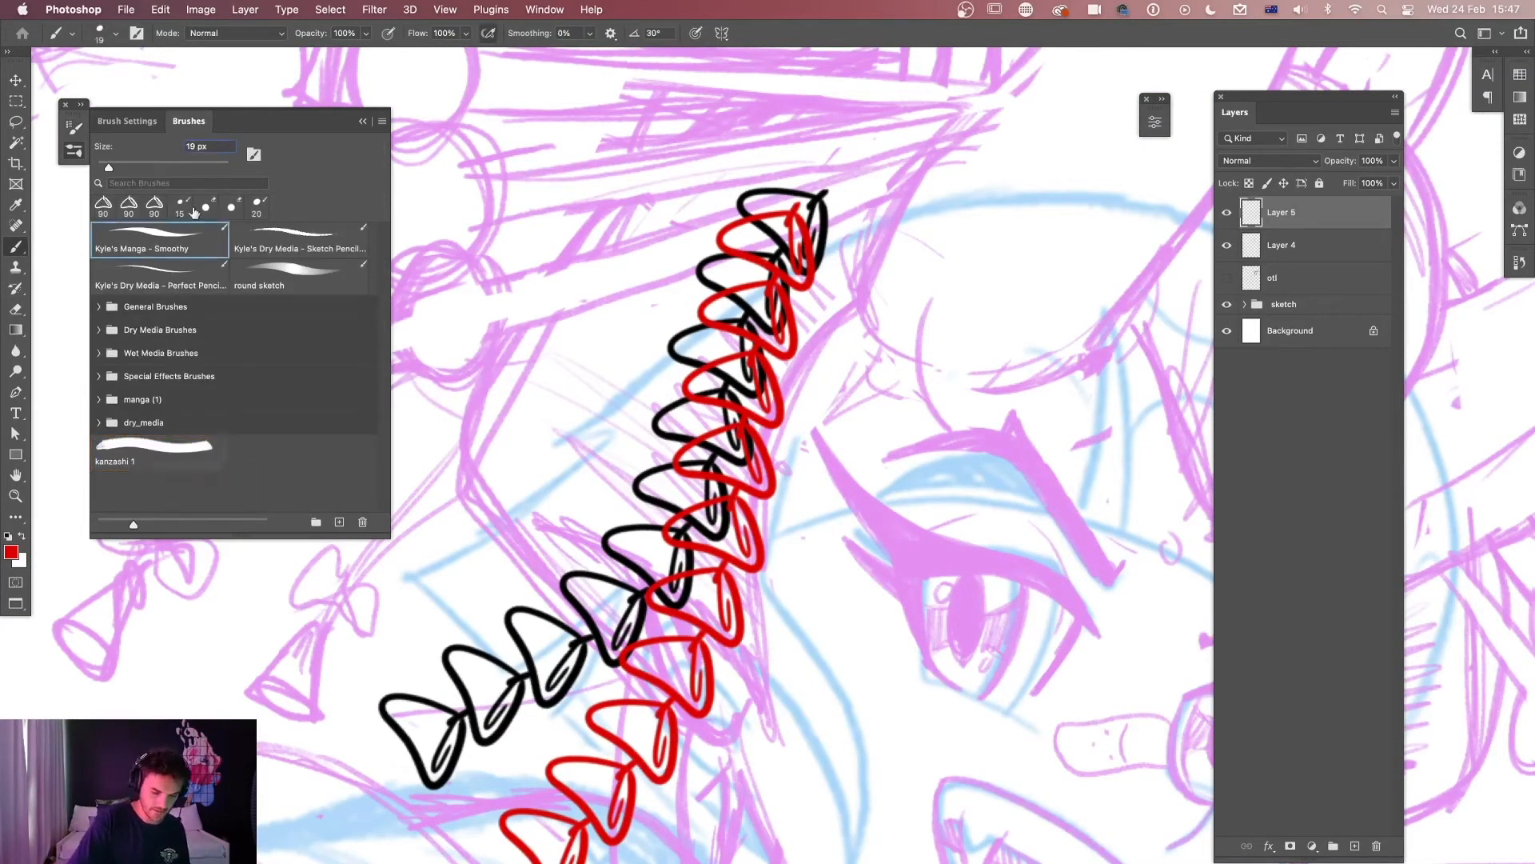
{"action": "left_click", "coordinate": [140, 122]}
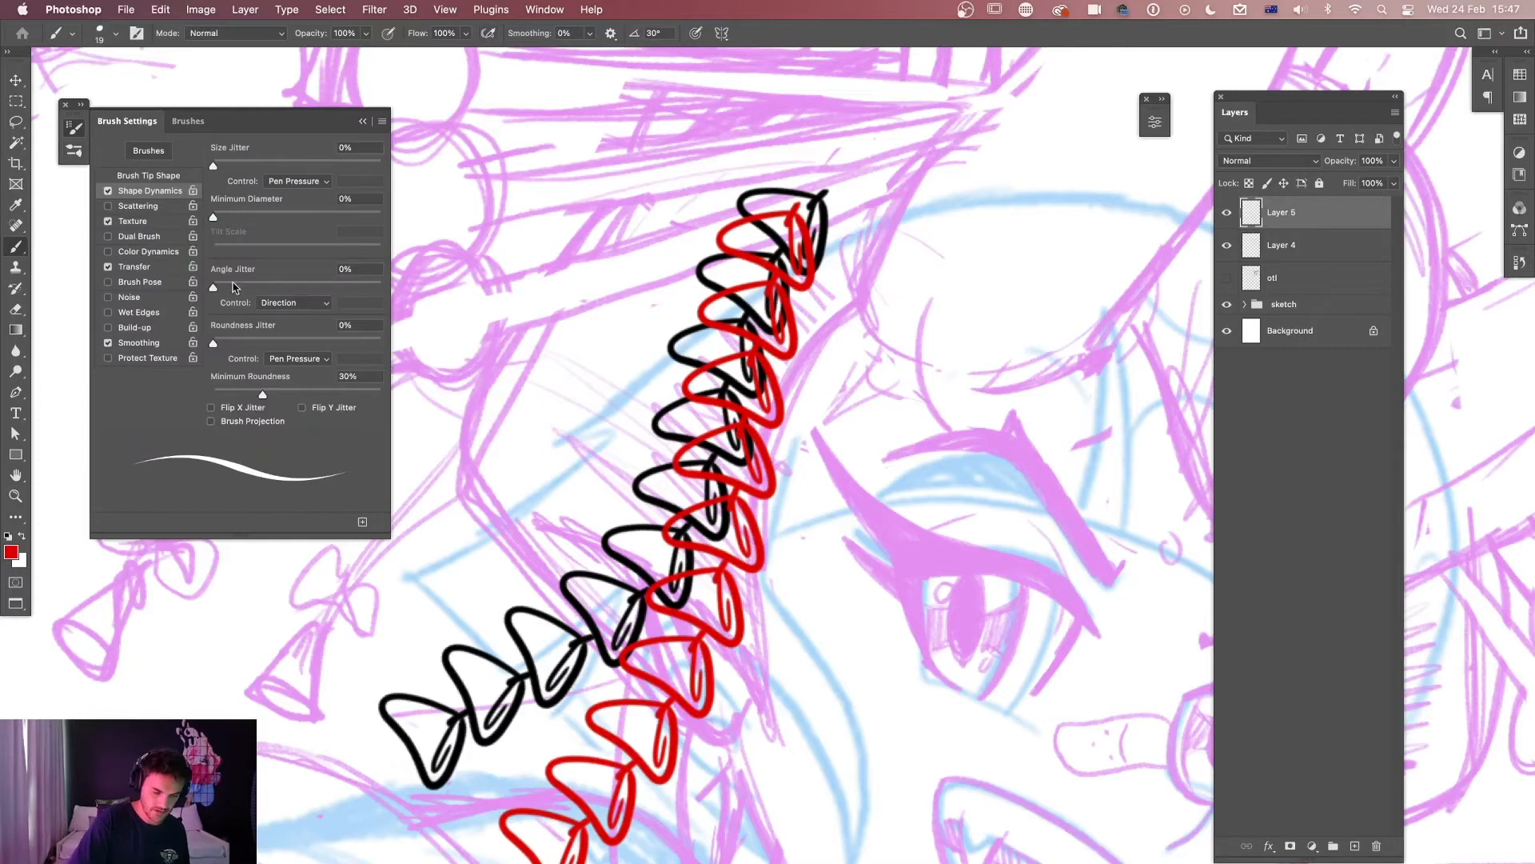
{"action": "left_click", "coordinate": [591, 33]}
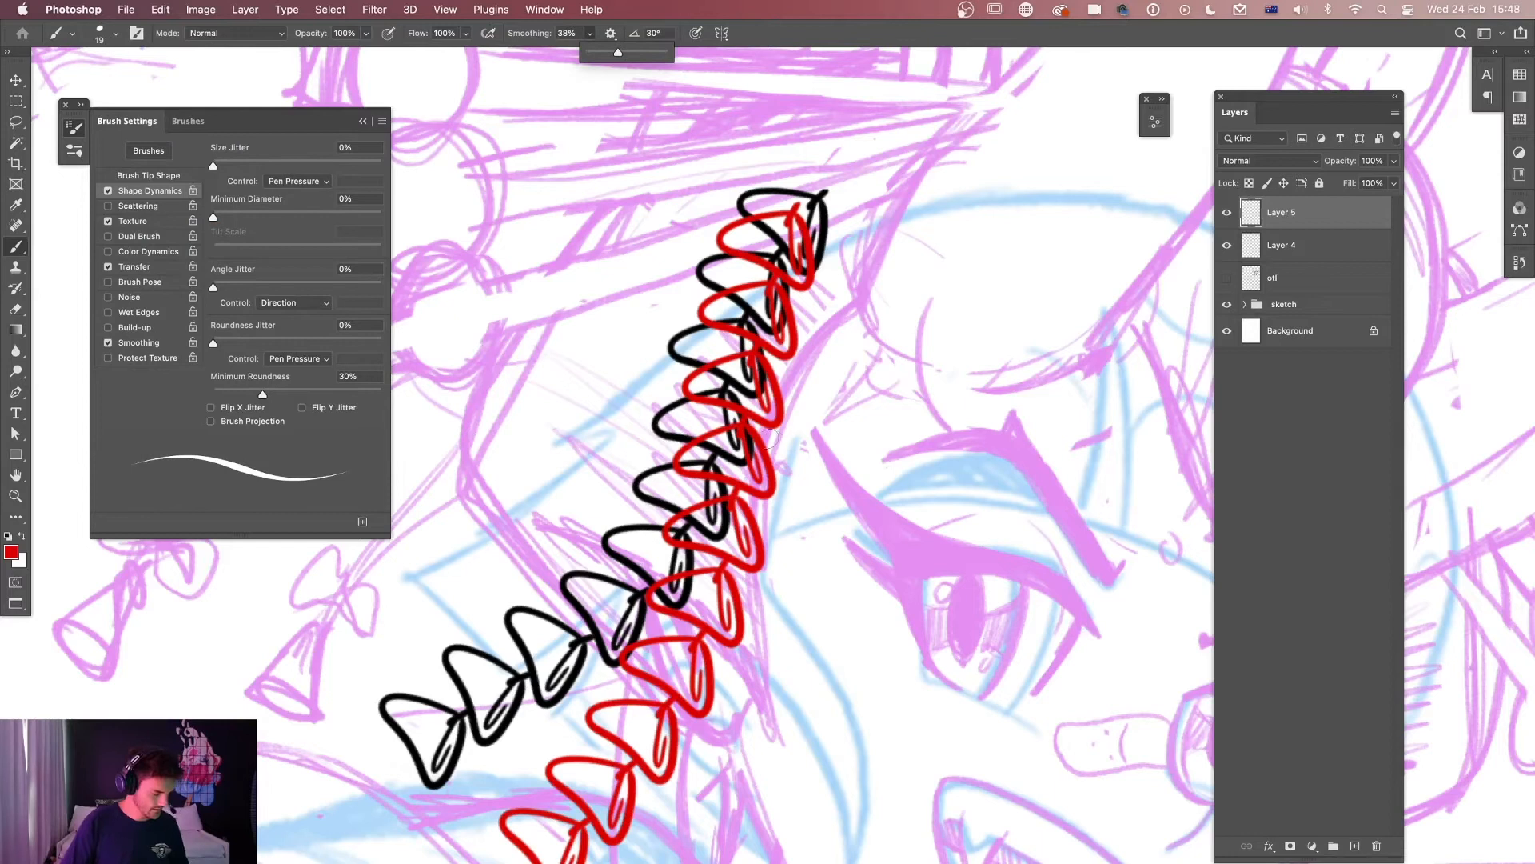
{"action": "left_click", "coordinate": [800, 425]}
Nudge the red charm chain on Layer 5 slightly to the right of the black chain.
{"action": "key", "text": "e"}
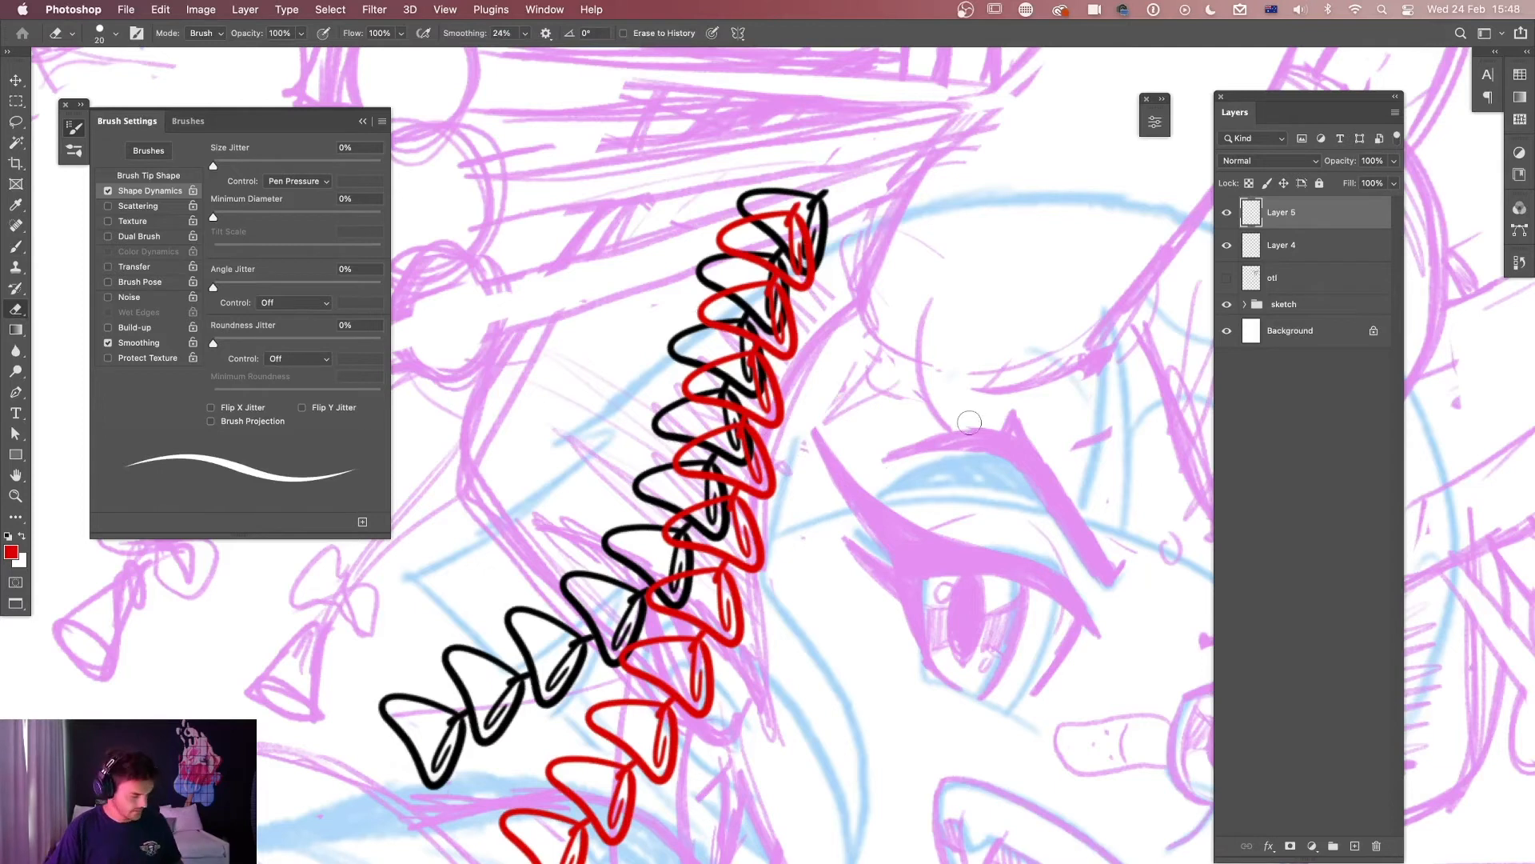
{"action": "key", "text": "v"}
{"action": "key", "text": "Right"}
{"action": "key", "text": "Right"}
{"action": "key", "text": "Right"}
{"action": "key", "text": "Right"}
{"action": "key", "text": "Right"}
{"action": "key", "text": "Right"}
{"action": "key", "text": "Right"}
{"action": "key", "text": "Right"}
{"action": "key", "text": "Right"}
{"action": "key", "text": "Right"}
{"action": "key", "text": "Right"}
{"action": "key", "text": "Right"}
{"action": "key", "text": "Right"}
{"action": "key", "text": "Right"}
{"action": "key", "text": "Right"}
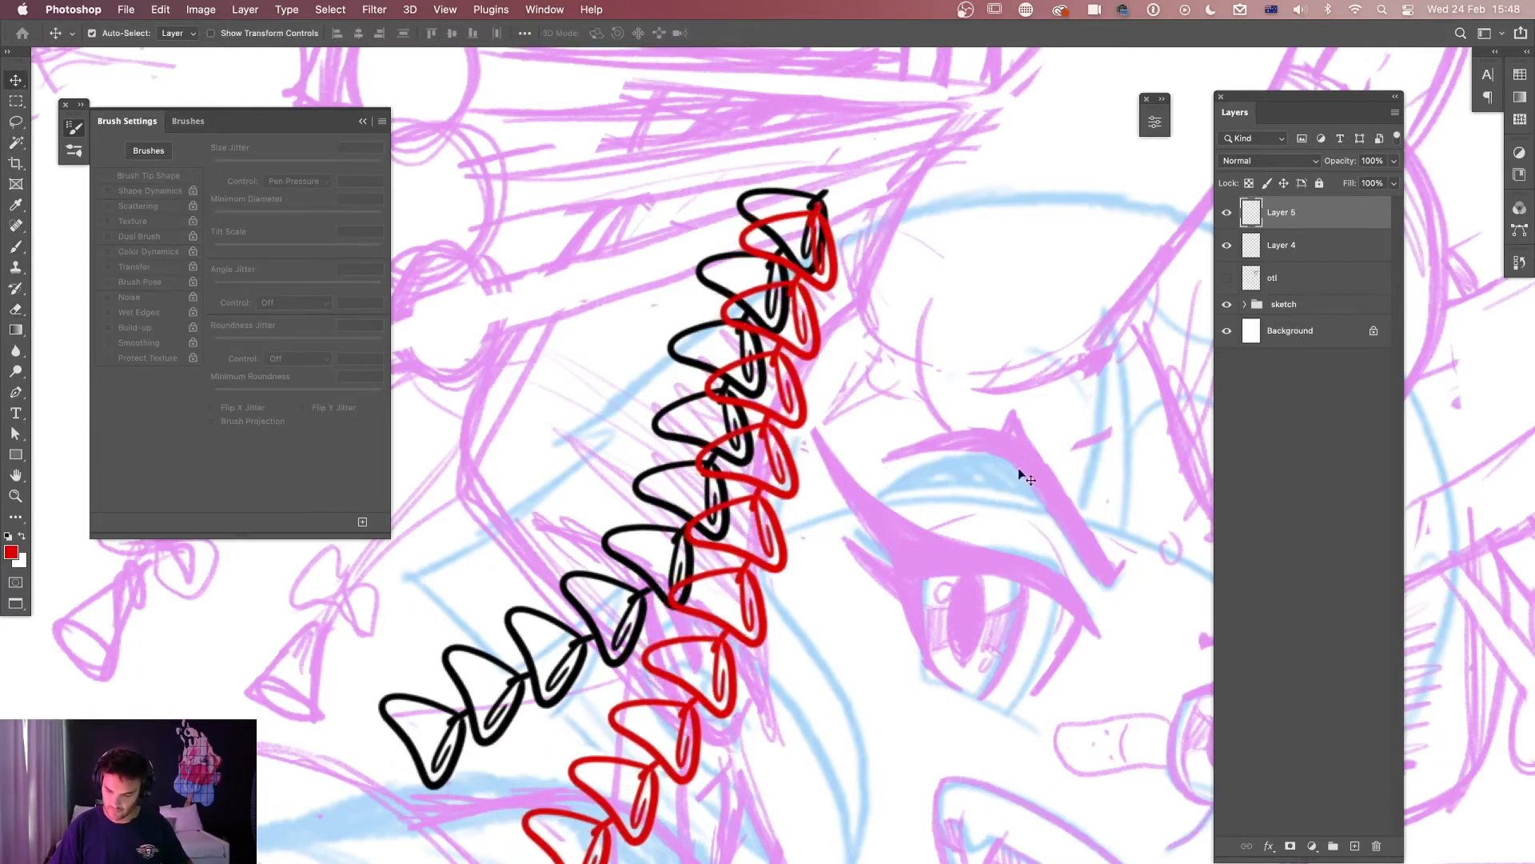
Erase the parts of the black chain on Layer 4 that fall inside the overlapping red charms.
{"action": "left_click", "coordinate": [1315, 250]}
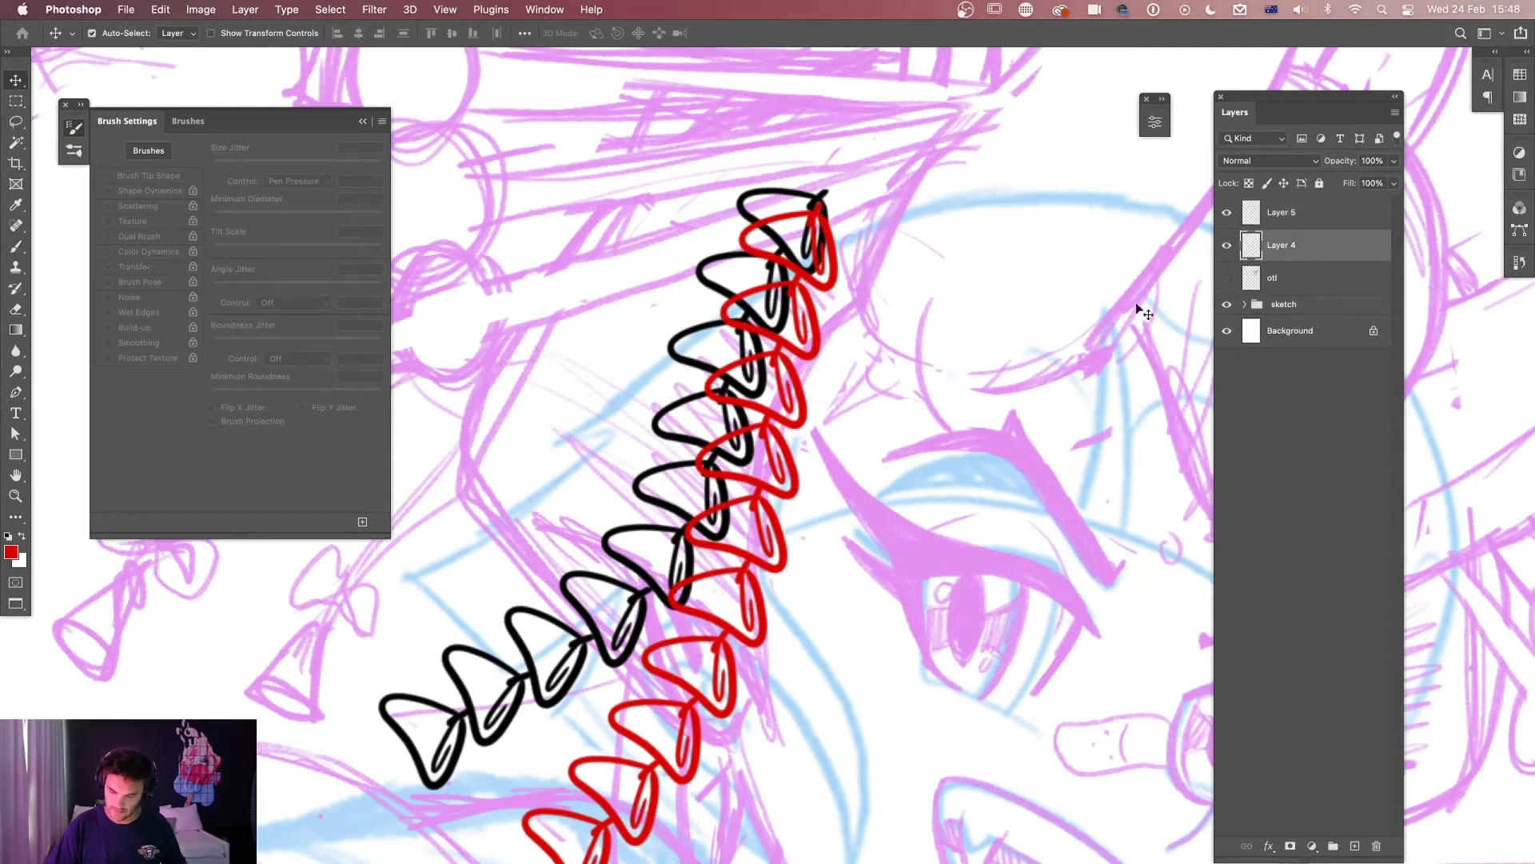
{"action": "key", "text": "e"}
{"action": "mouse_move", "coordinate": [807, 261]}
{"action": "left_mouse_down"}
{"action": "mouse_move", "coordinate": [755, 370]}
{"action": "mouse_move", "coordinate": [722, 381]}
{"action": "left_mouse_up"}
{"action": "left_click_drag", "start_coordinate": [762, 464], "coordinate": [720, 459]}
{"action": "left_click_drag", "start_coordinate": [745, 522], "coordinate": [708, 532]}
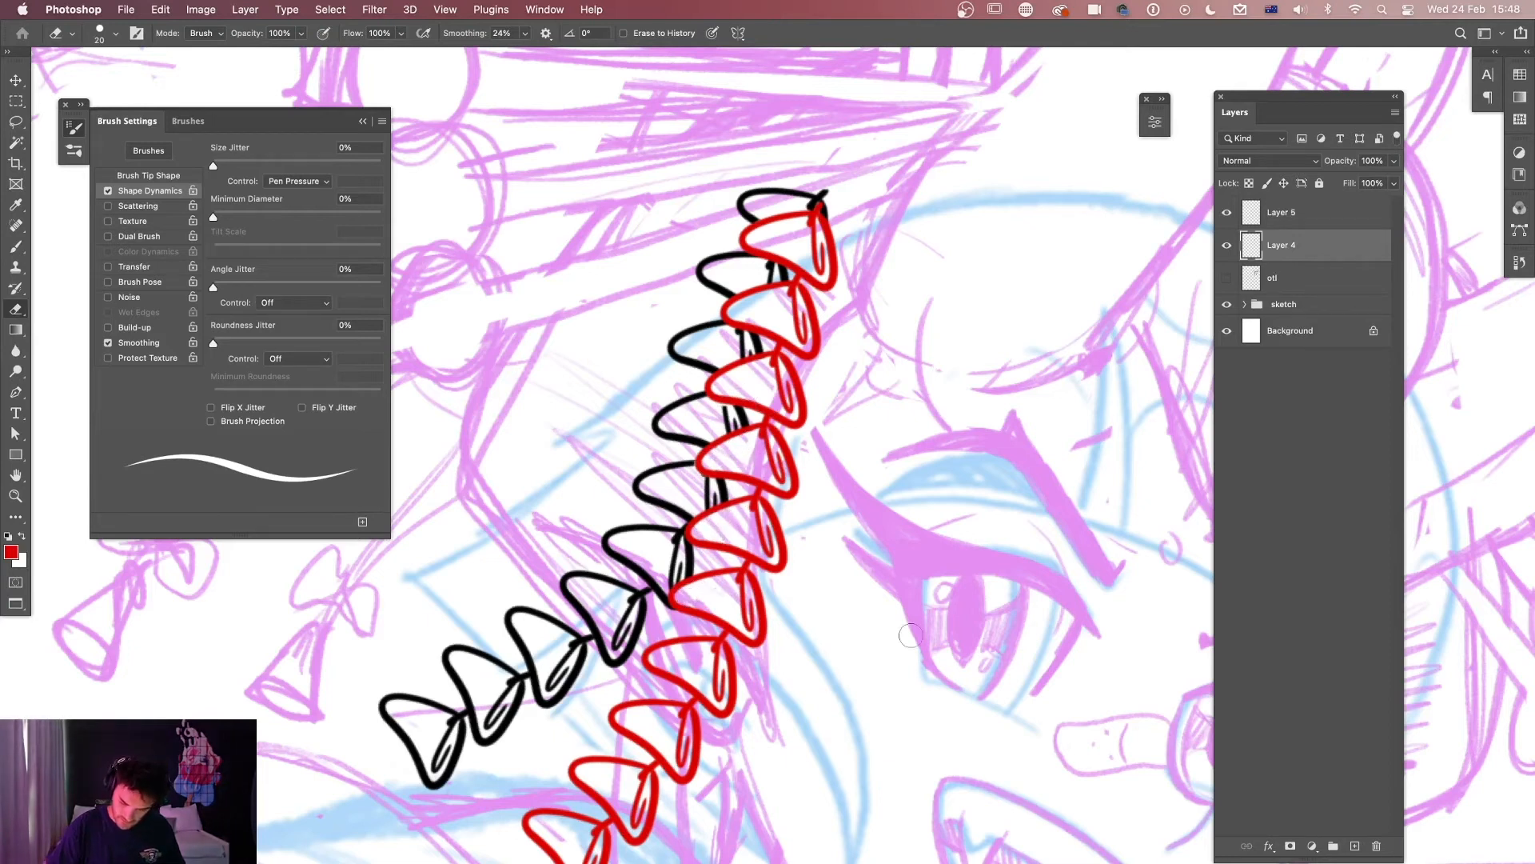
Turn the red charms on Layer 5 black using Hue/Saturation with Lightness -100.
{"action": "left_click", "coordinate": [1297, 223]}
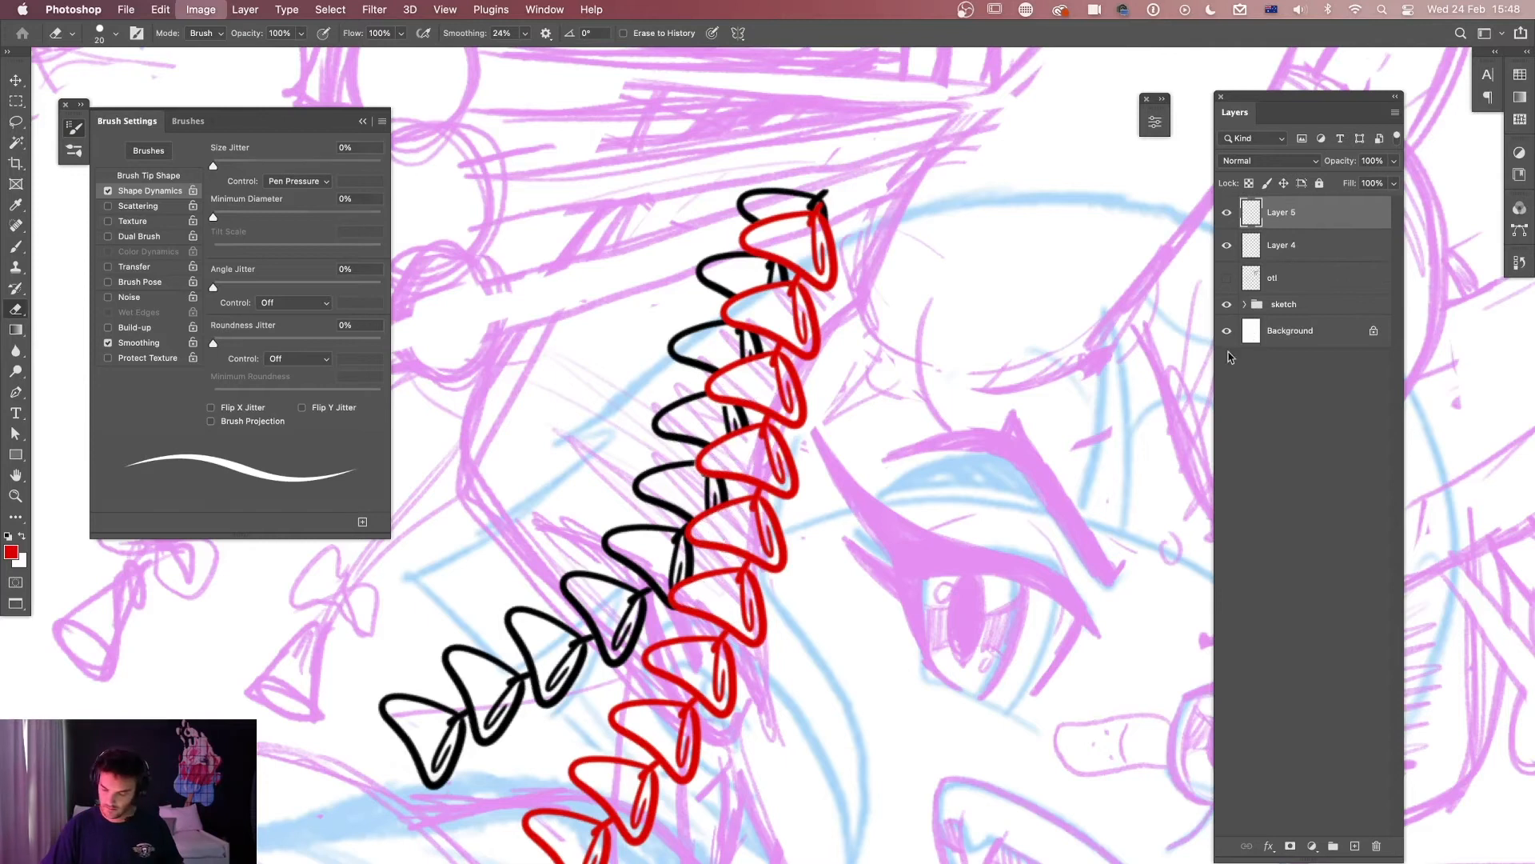
{"action": "key", "text": "super+u"}
{"action": "left_click_drag", "start_coordinate": [971, 365], "coordinate": [867, 383]}
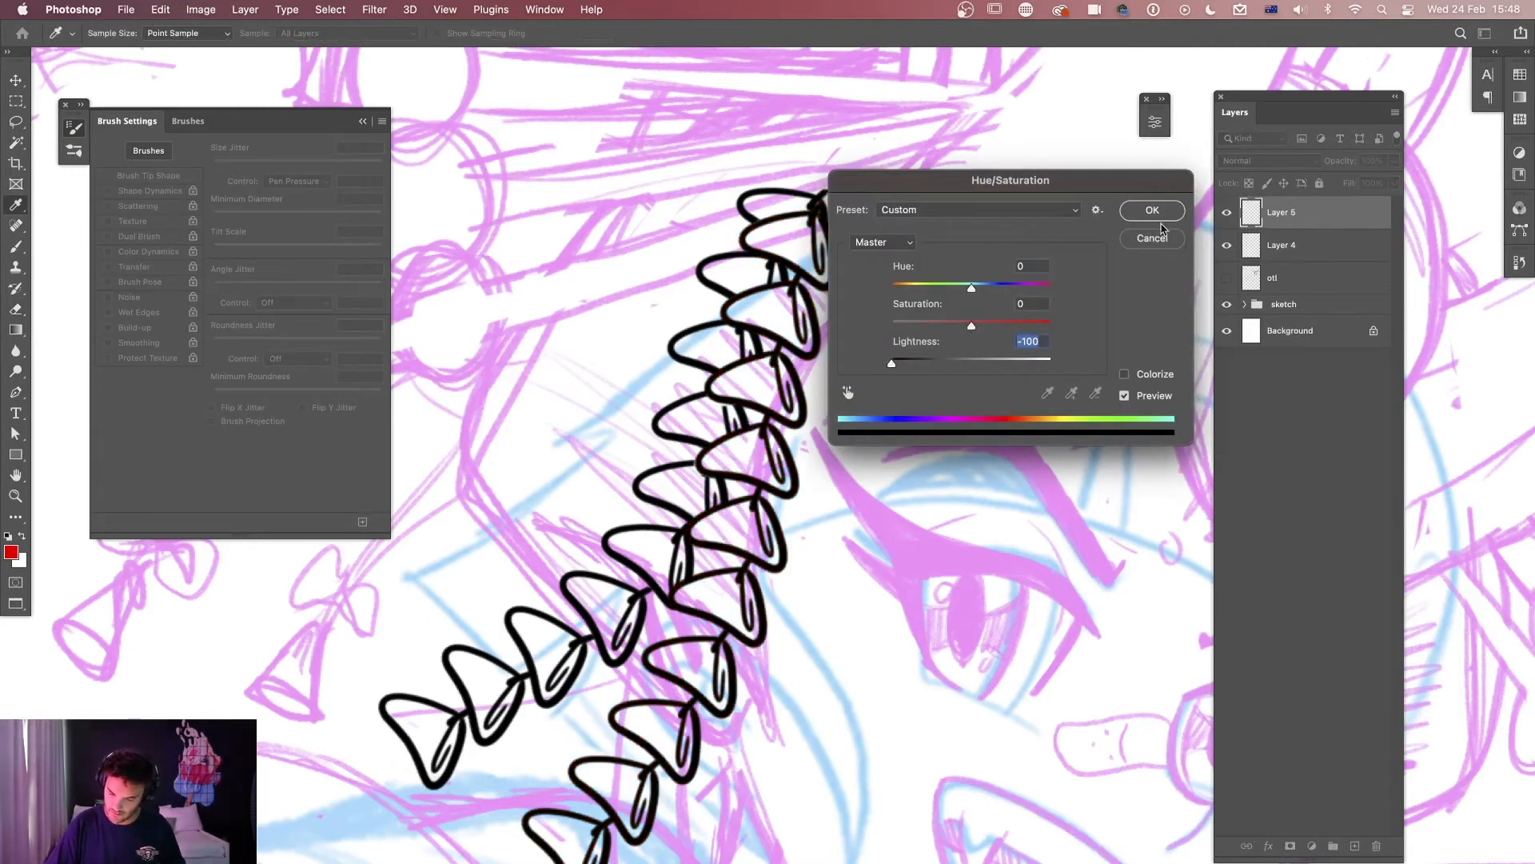
{"action": "left_click", "coordinate": [1151, 210]}
Merge Layer 5 and Layer 4 into one charm layer and show the otl layer again.
{"action": "left_click", "coordinate": [1327, 251], "text": "shift"}
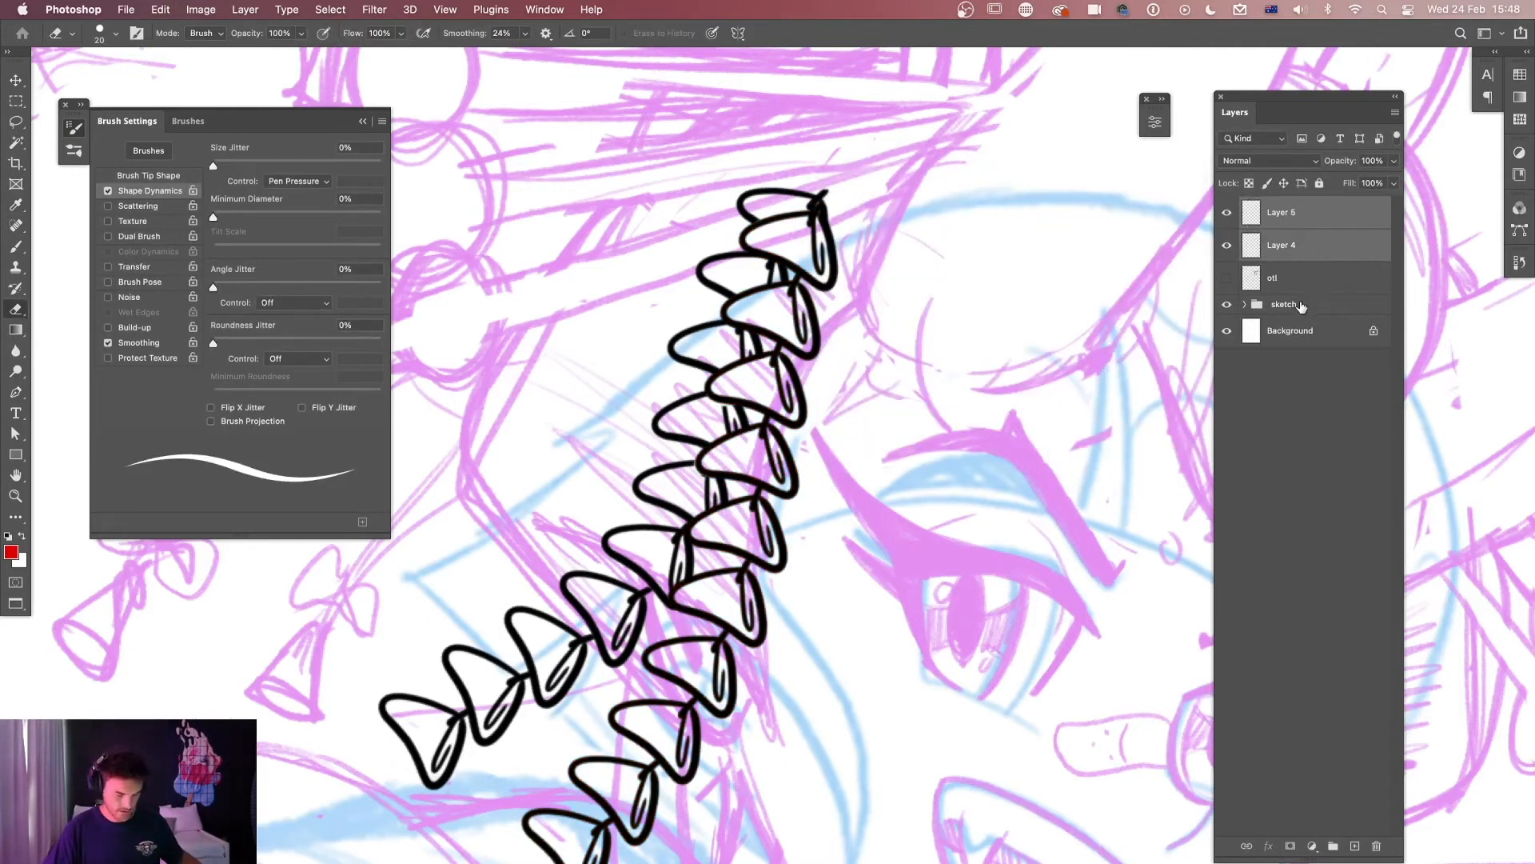
{"action": "key", "text": "super+e"}
{"action": "left_click", "coordinate": [1227, 255]}
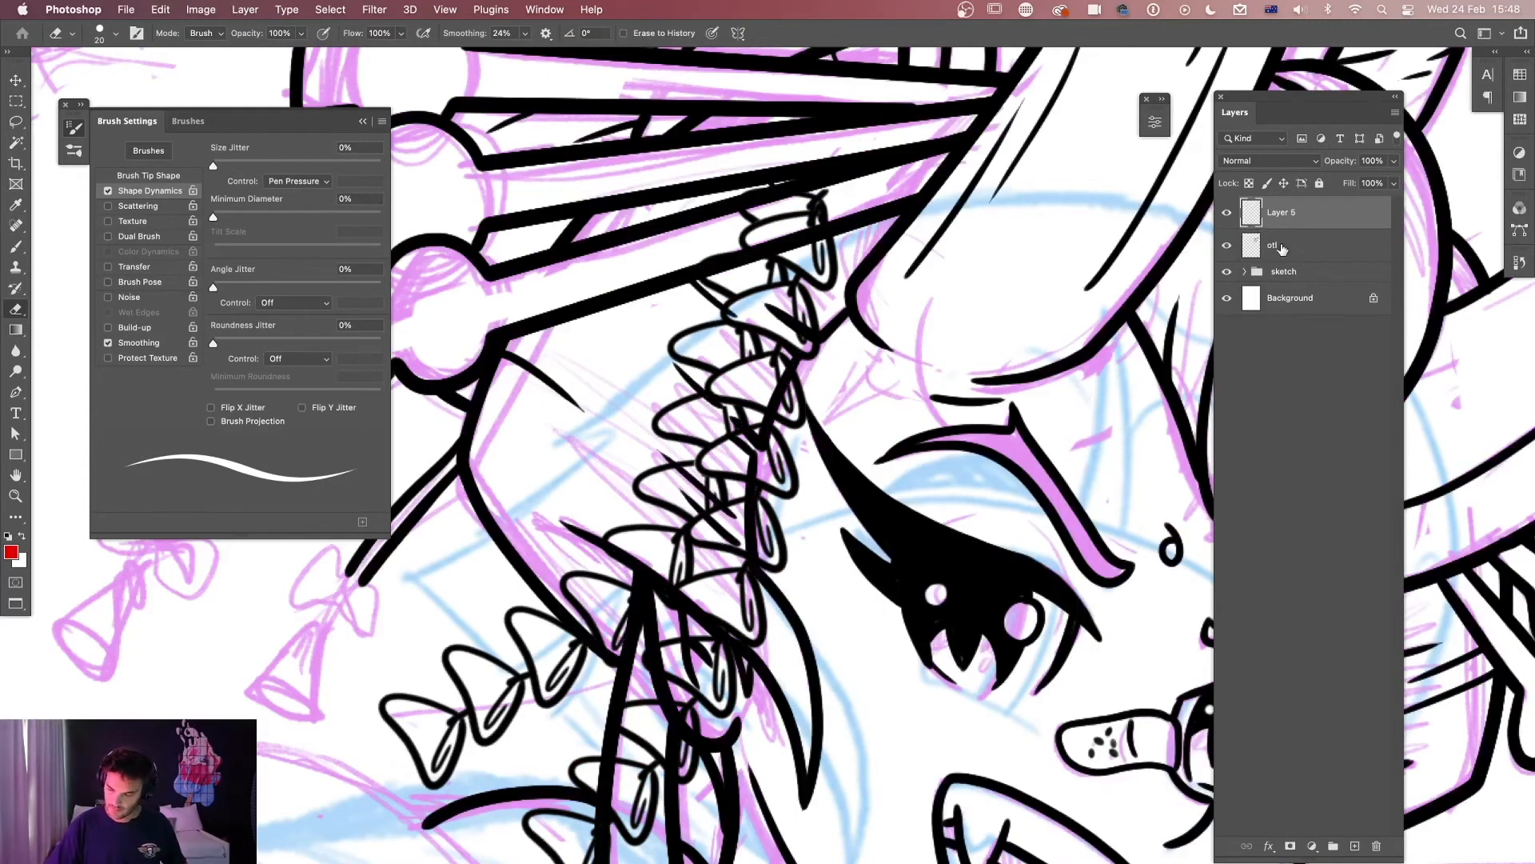
Erase the top of the charm chains on Layer 5 where it overlaps the lowest hairpin.
{"action": "left_click", "coordinate": [1286, 256]}
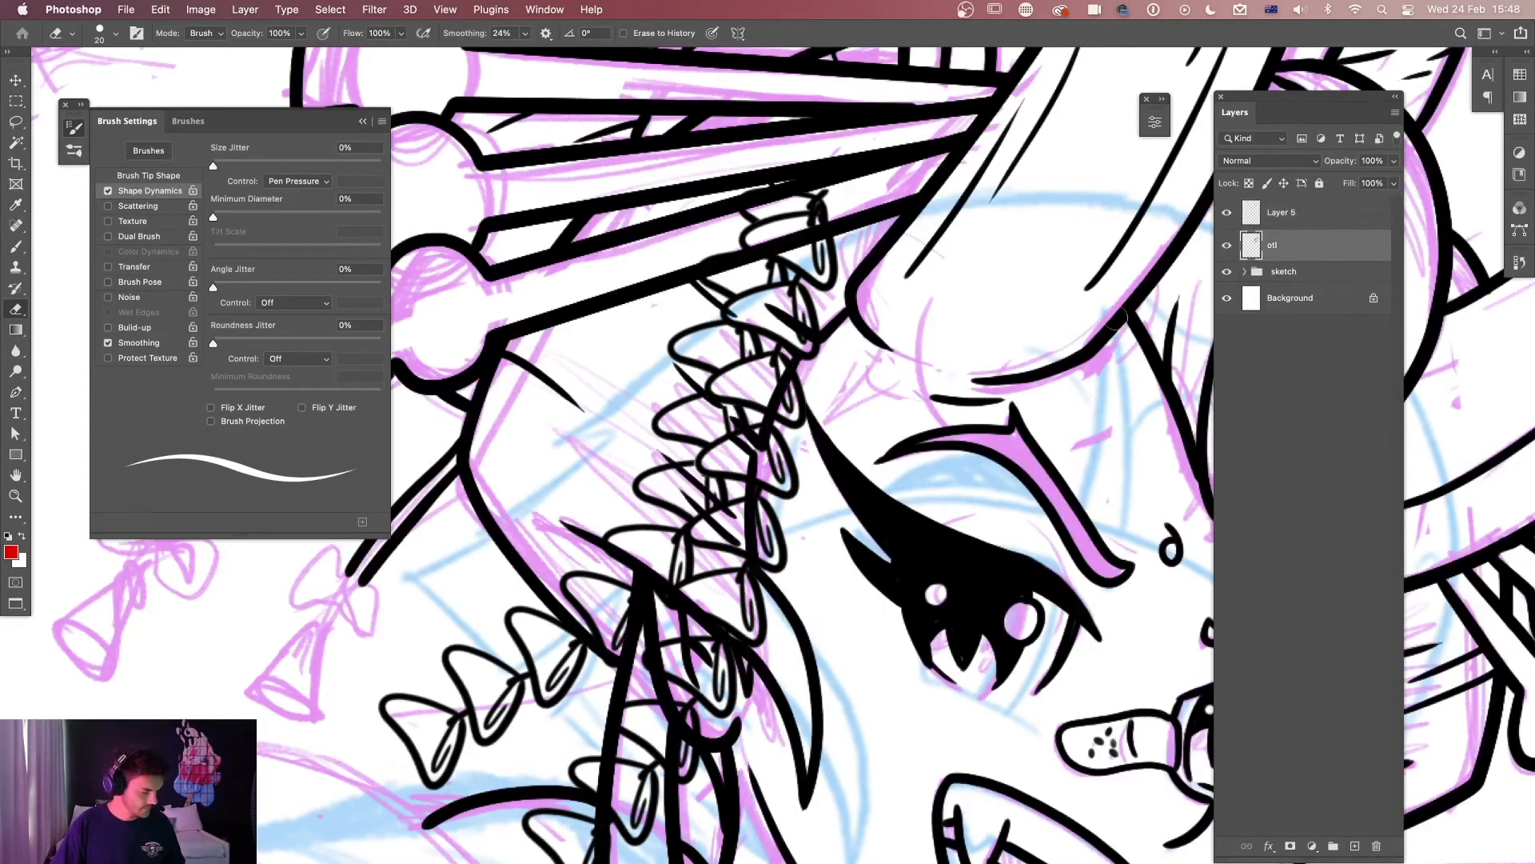
{"action": "left_click", "coordinate": [1304, 210]}
{"action": "mouse_move", "coordinate": [815, 209]}
{"action": "left_mouse_down"}
{"action": "mouse_move", "coordinate": [738, 240]}
{"action": "mouse_move", "coordinate": [798, 229]}
{"action": "mouse_move", "coordinate": [802, 218]}
{"action": "mouse_move", "coordinate": [709, 242]}
{"action": "mouse_move", "coordinate": [810, 192]}
{"action": "left_mouse_up"}
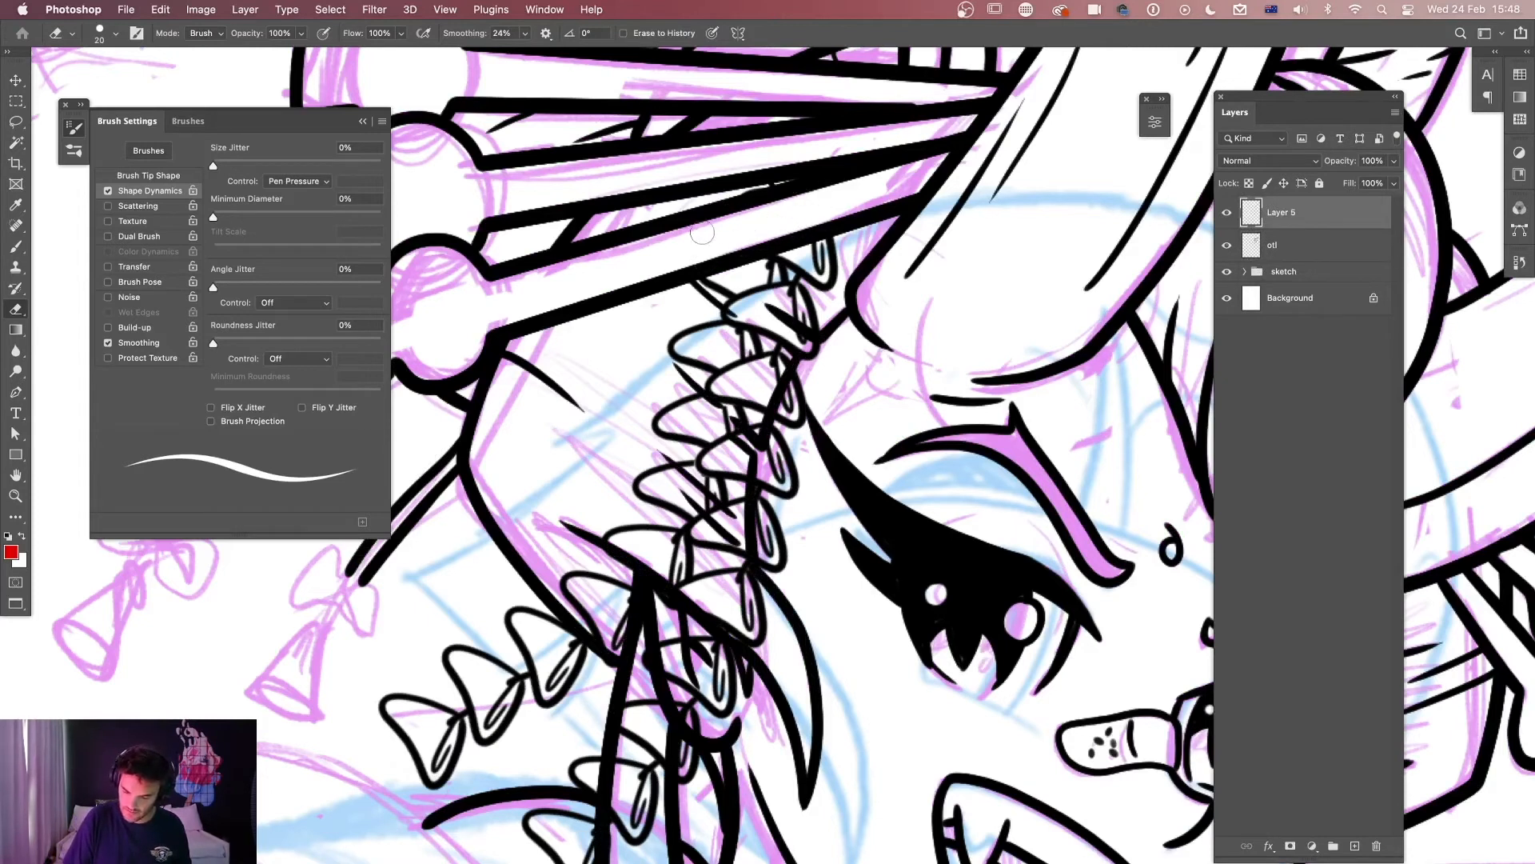
Lighten the charm chains on Layer 5 to grey with Hue/Saturation to distinguish them from the black outlines.
{"action": "left_click", "coordinate": [1286, 256]}
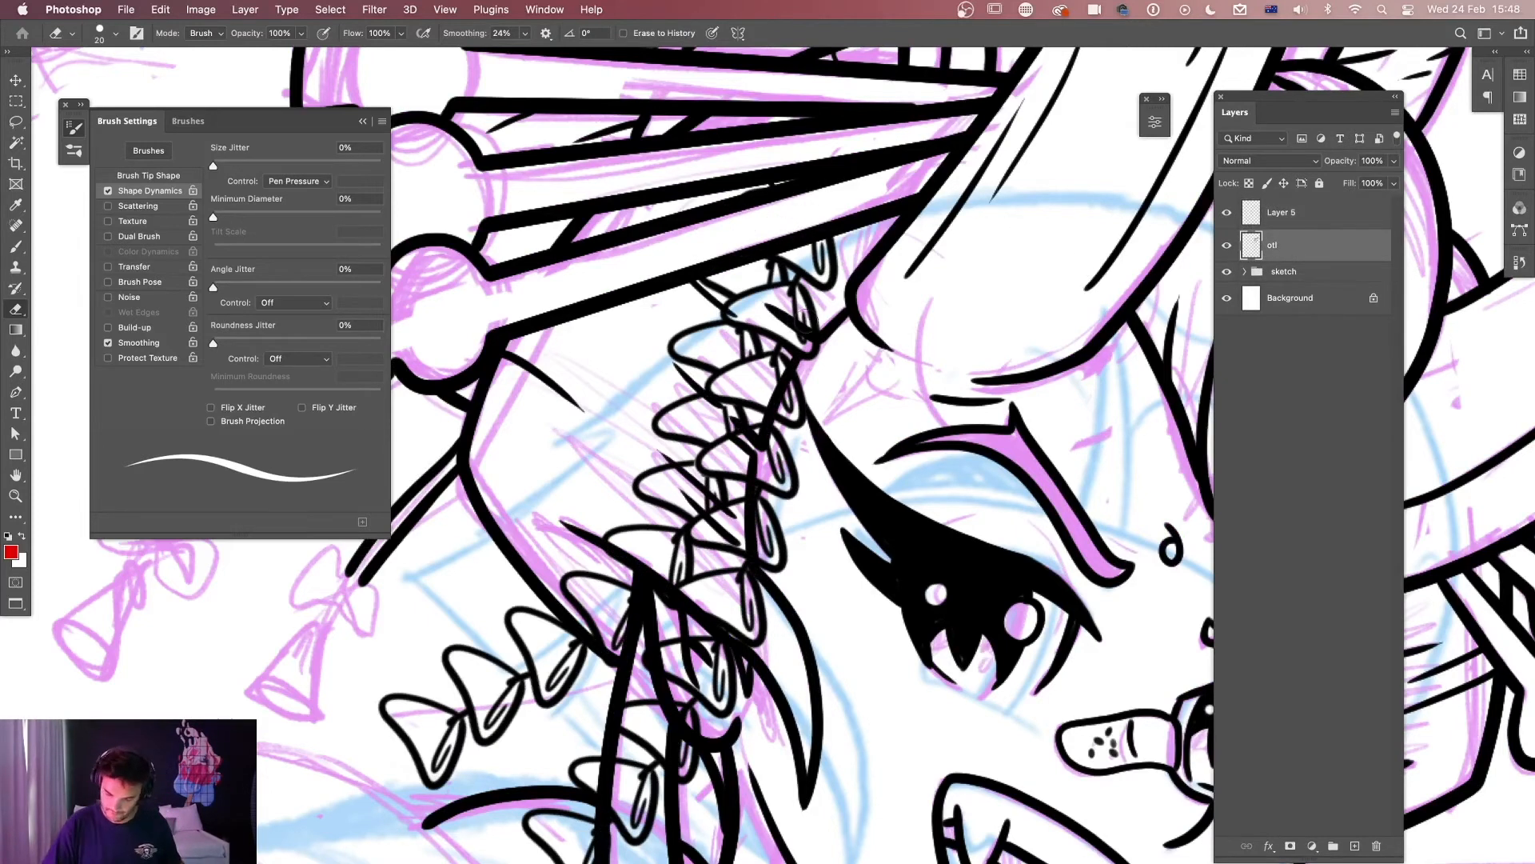
{"action": "left_click", "coordinate": [1295, 216]}
{"action": "key", "text": "super+u"}
{"action": "left_click_drag", "start_coordinate": [981, 370], "coordinate": [1004, 370]}
{"action": "left_click", "coordinate": [1153, 209]}
{"action": "key", "text": "e"}
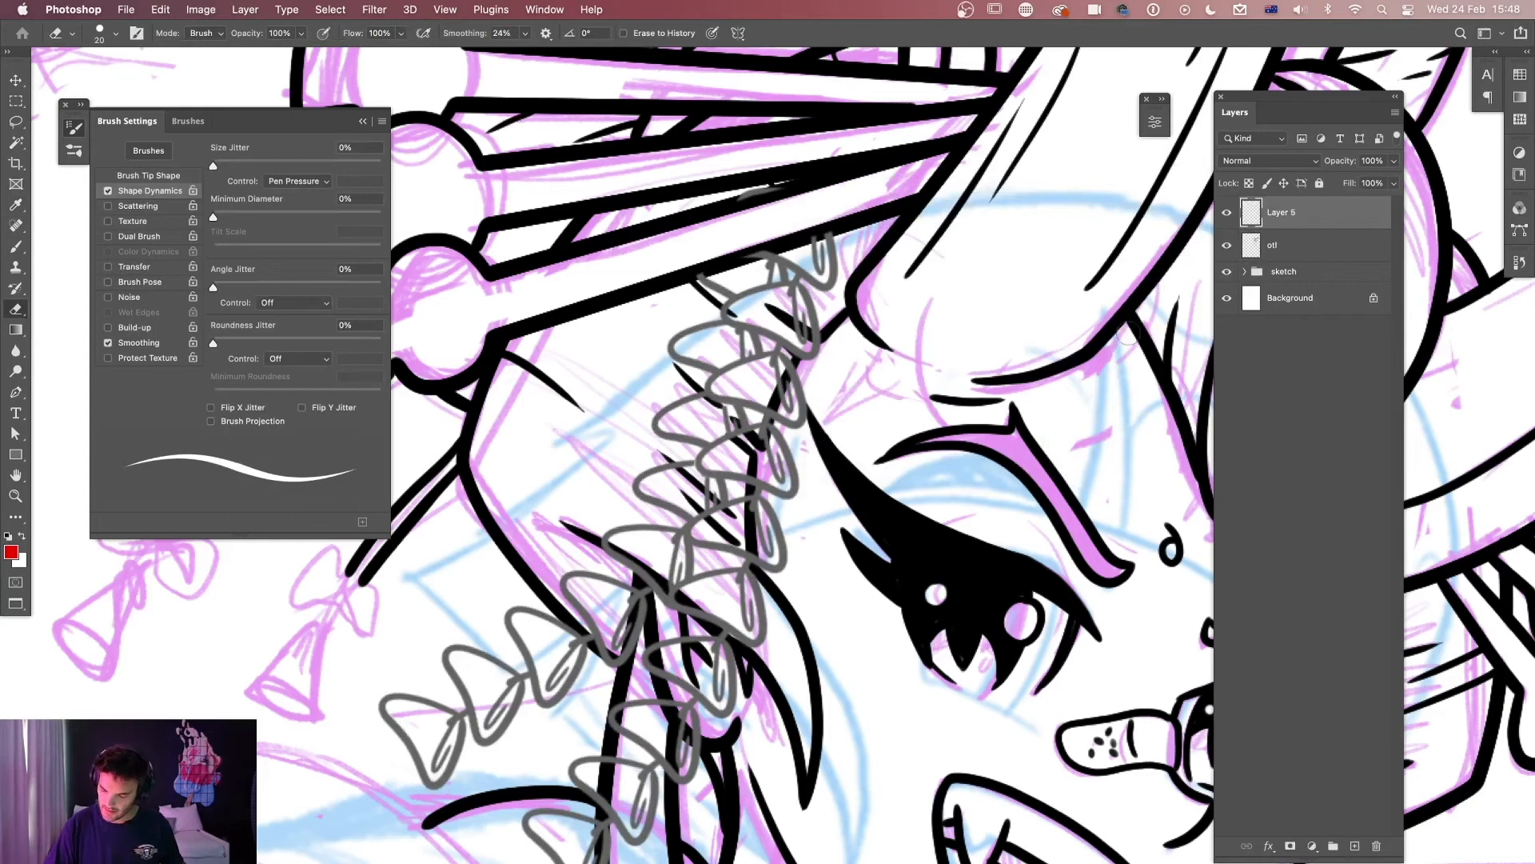
Erase the hair, ear and ribbon outlines on the otl layer where they run through the grey charms.
{"action": "left_click", "coordinate": [1244, 254]}
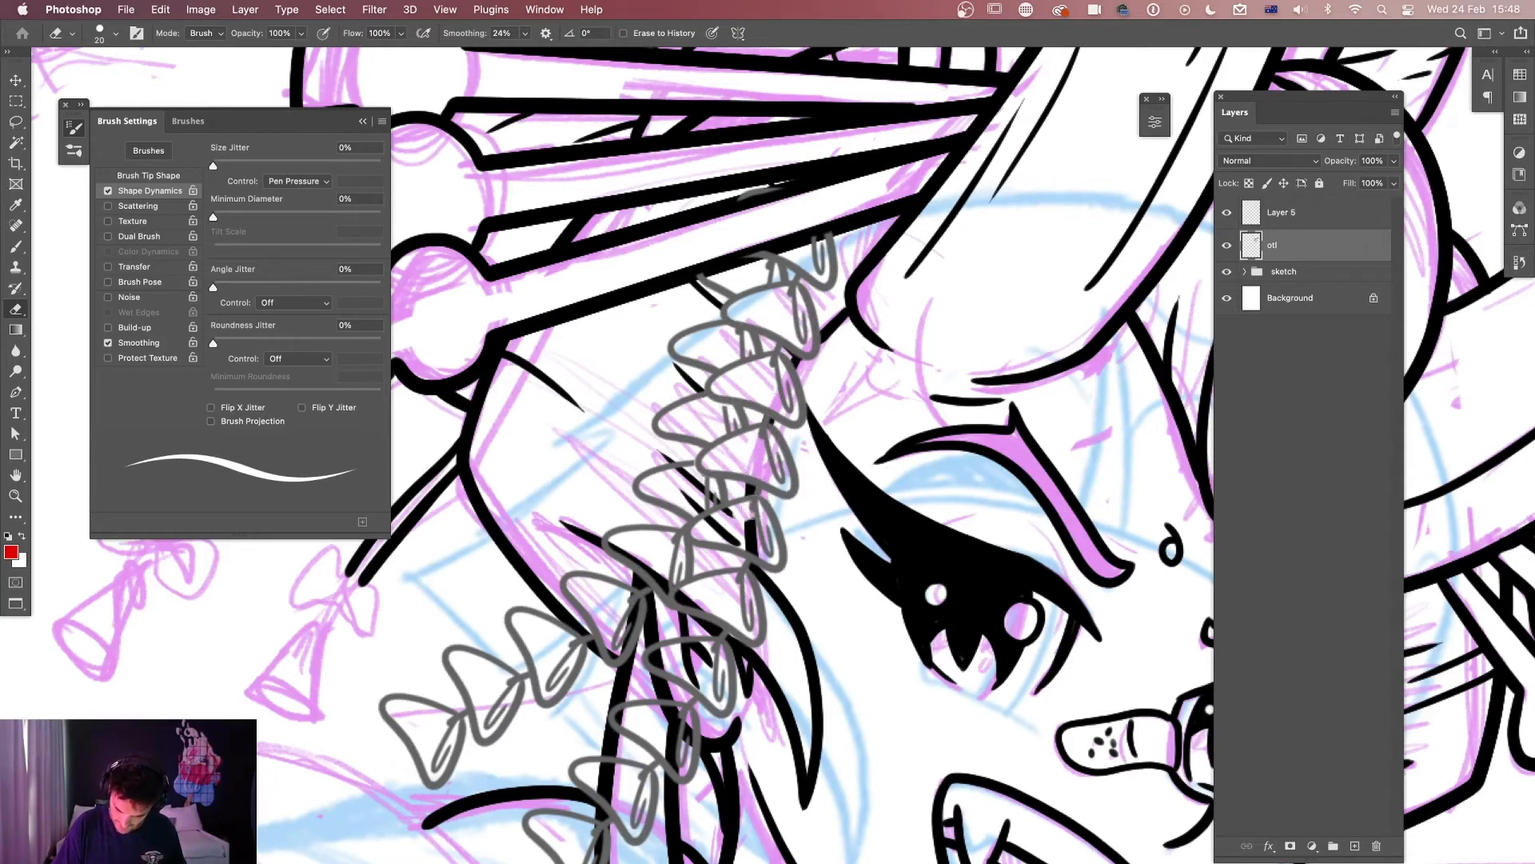
{"action": "left_click_drag", "start_coordinate": [729, 515], "coordinate": [695, 490]}
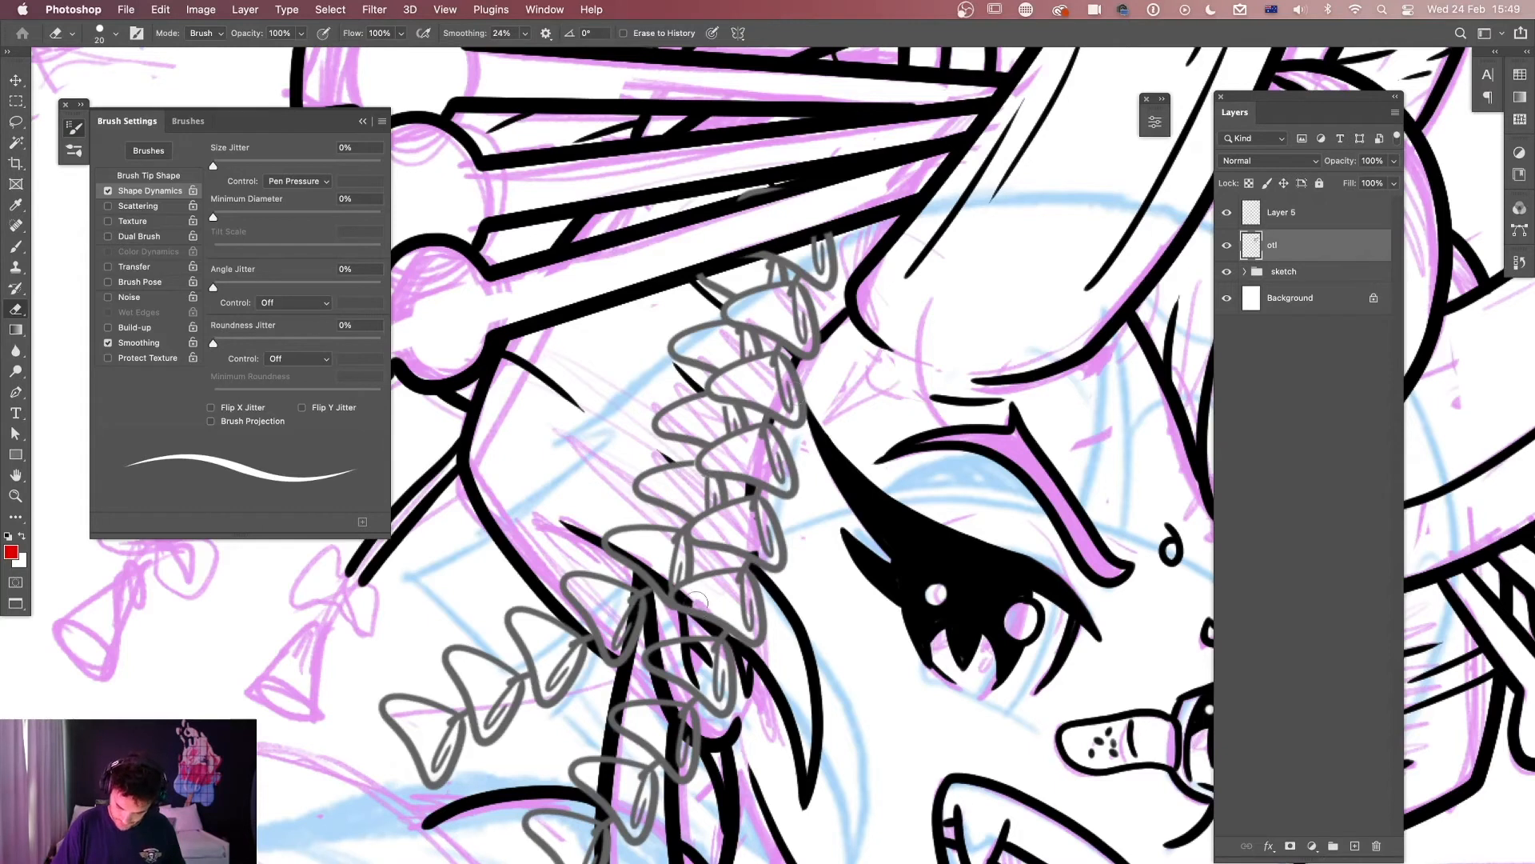
{"action": "left_click_drag", "start_coordinate": [823, 593], "coordinate": [939, 363]}
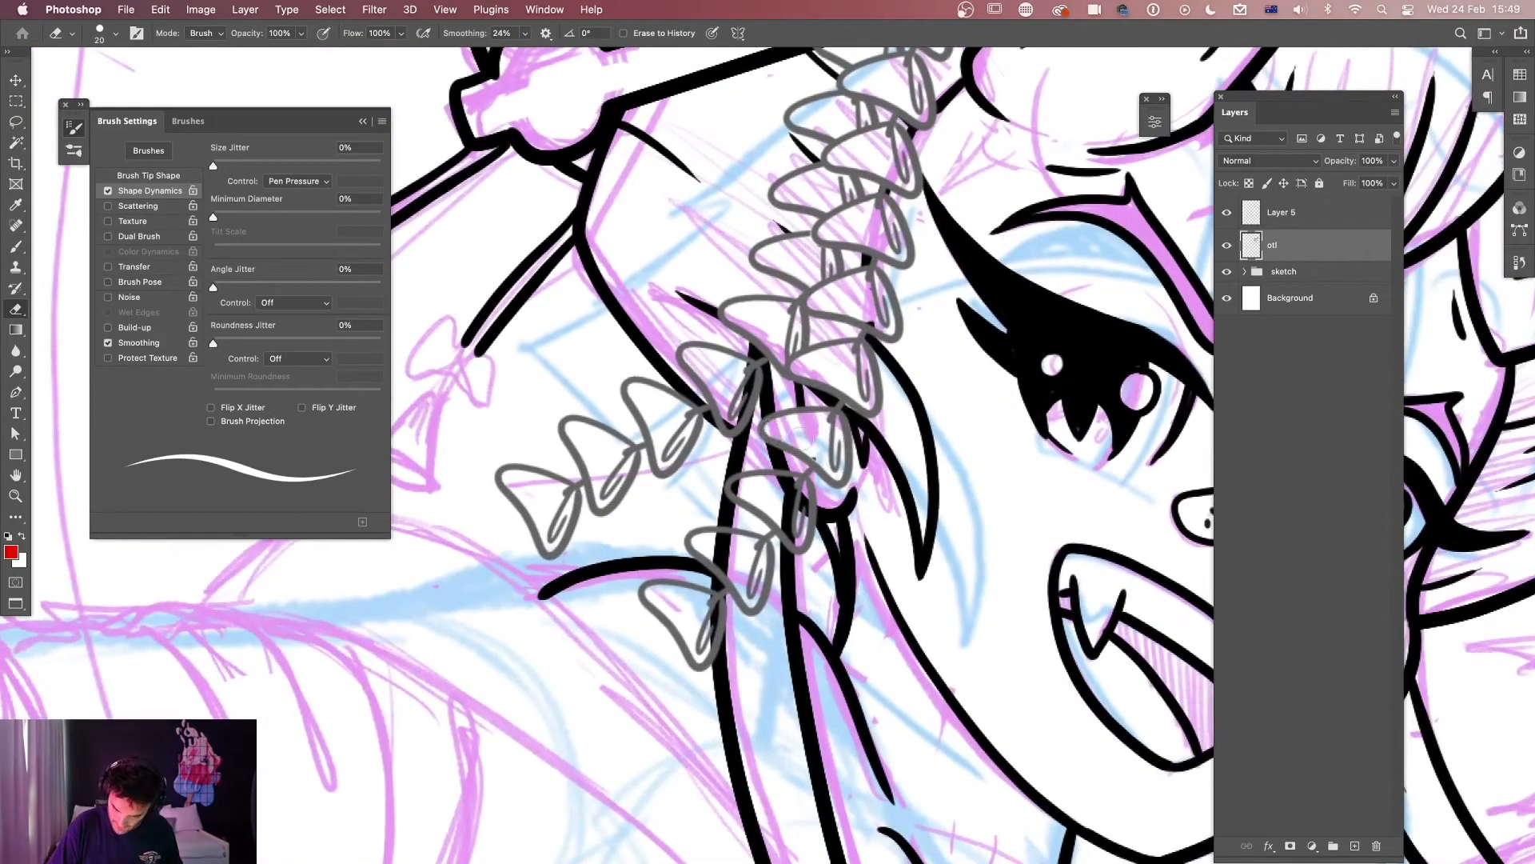
{"action": "left_click_drag", "start_coordinate": [796, 503], "coordinate": [775, 507]}
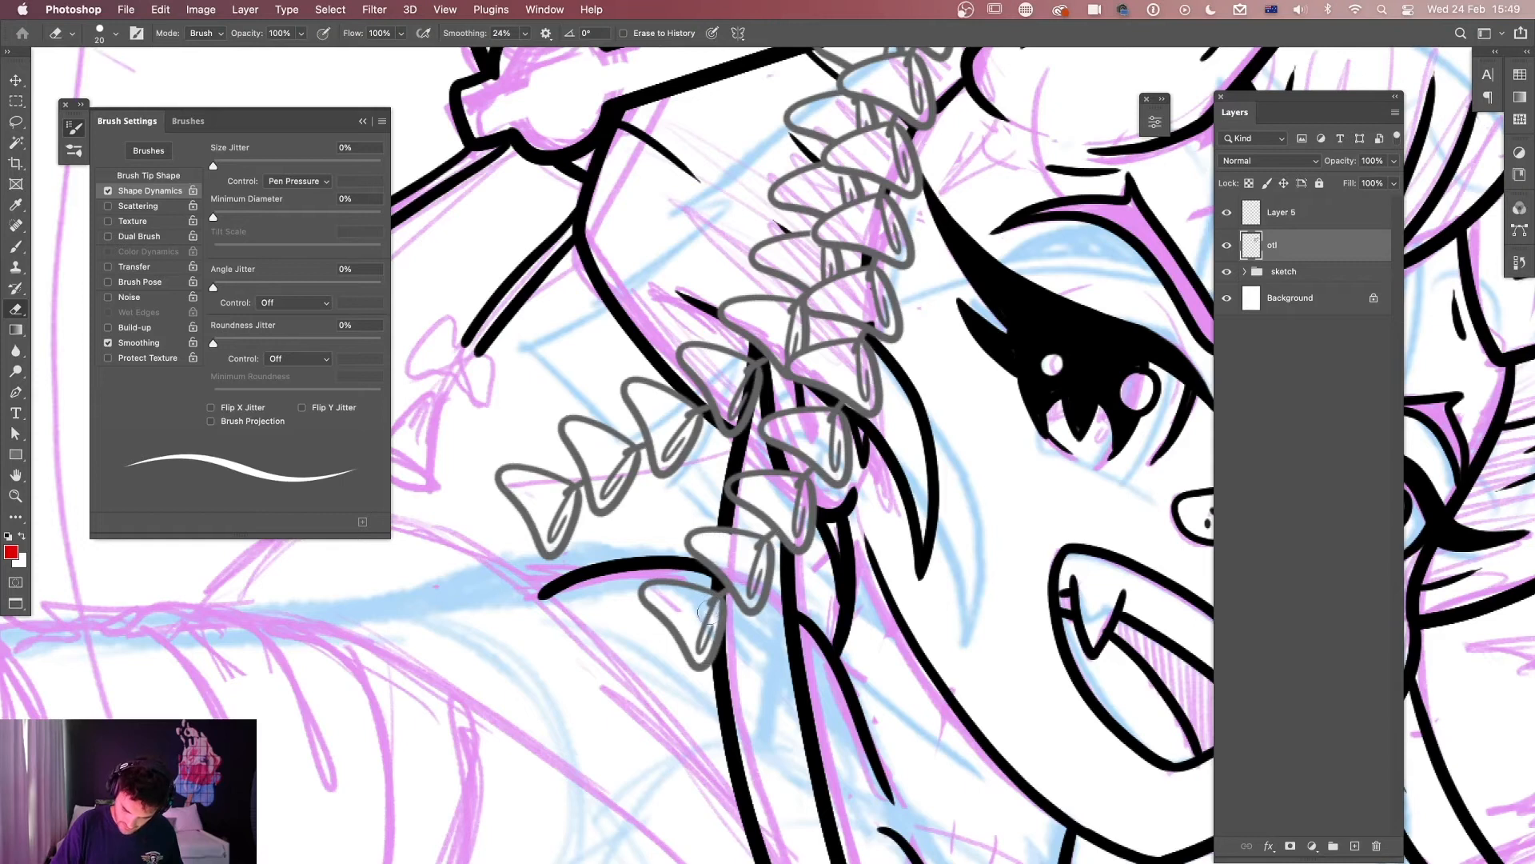
{"action": "left_click_drag", "start_coordinate": [755, 374], "coordinate": [743, 412]}
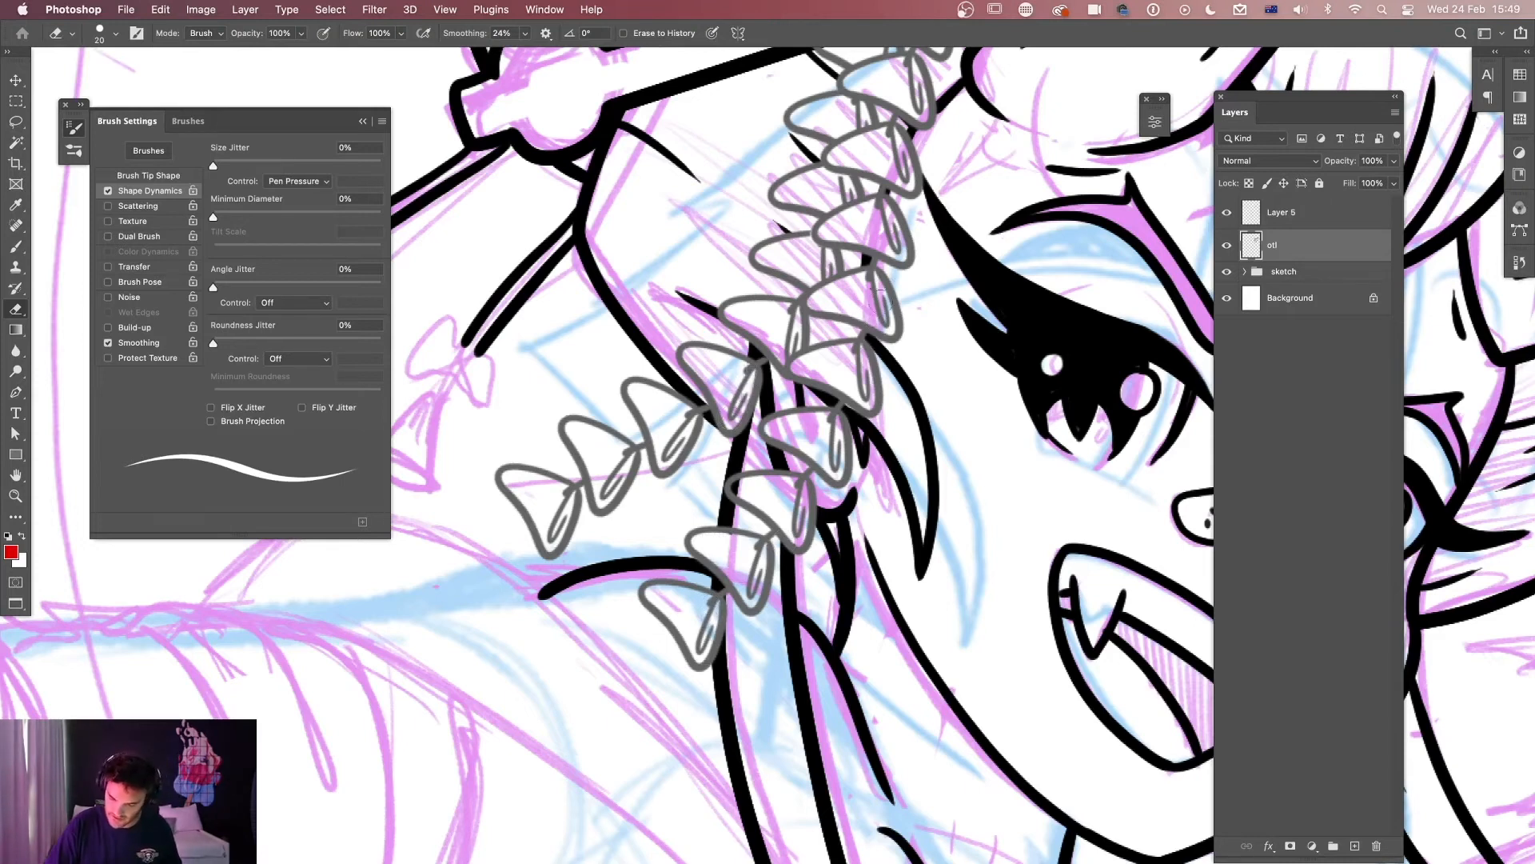
{"action": "scroll", "coordinate": [1011, 549], "scroll_direction": "up", "scroll_amount": 5}
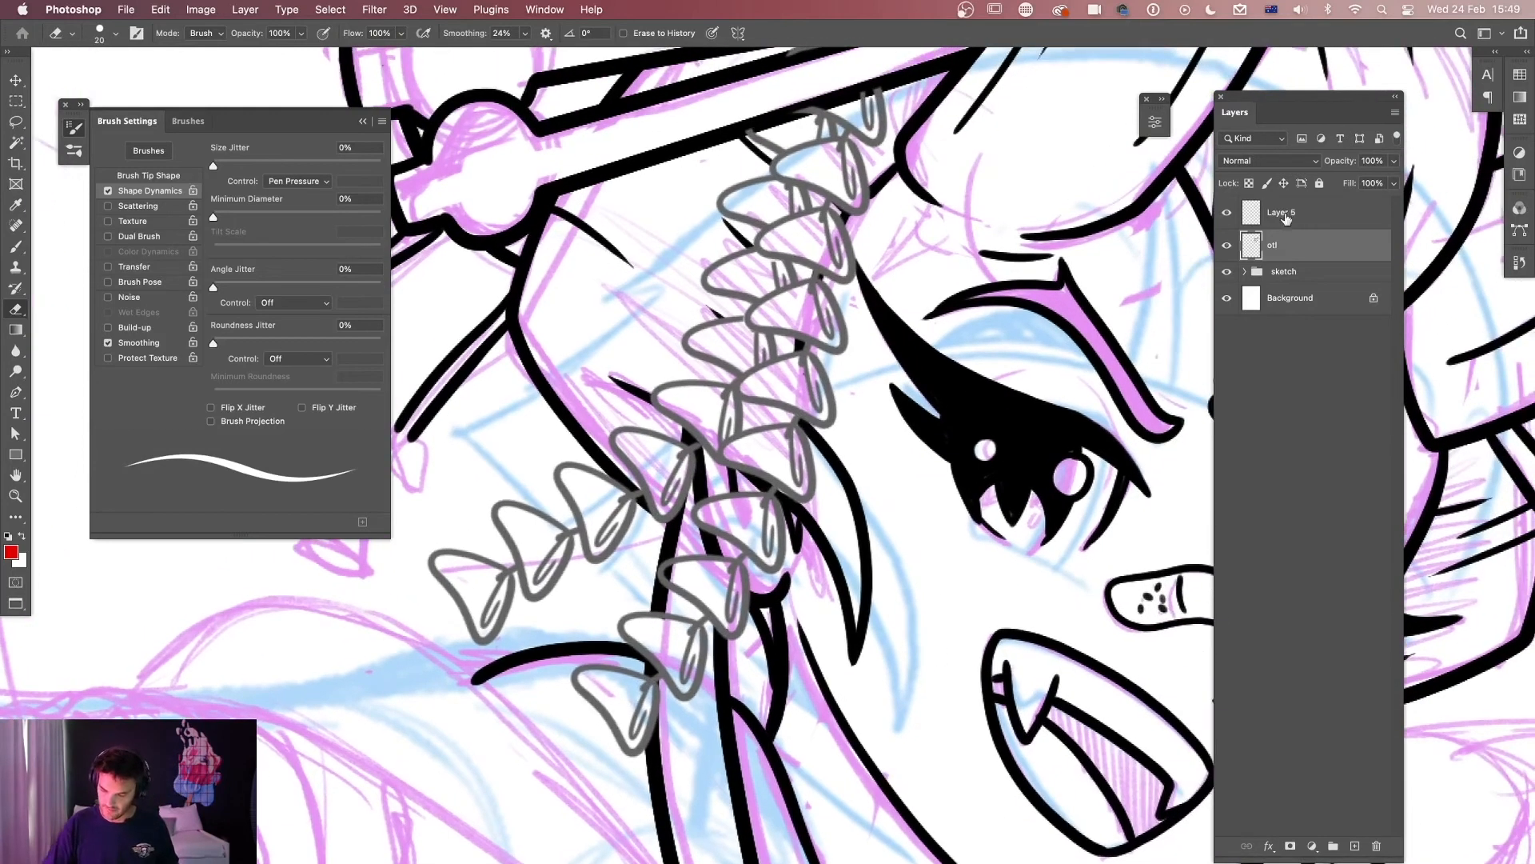
Darken the grey charm chains on Layer 5 back to black with the Hue/Saturation lightness.
{"action": "left_click", "coordinate": [1283, 215]}
{"action": "key", "text": "super+u"}
{"action": "left_click_drag", "start_coordinate": [971, 367], "coordinate": [893, 361]}
{"action": "left_click", "coordinate": [1155, 211]}
{"action": "key", "text": "e"}
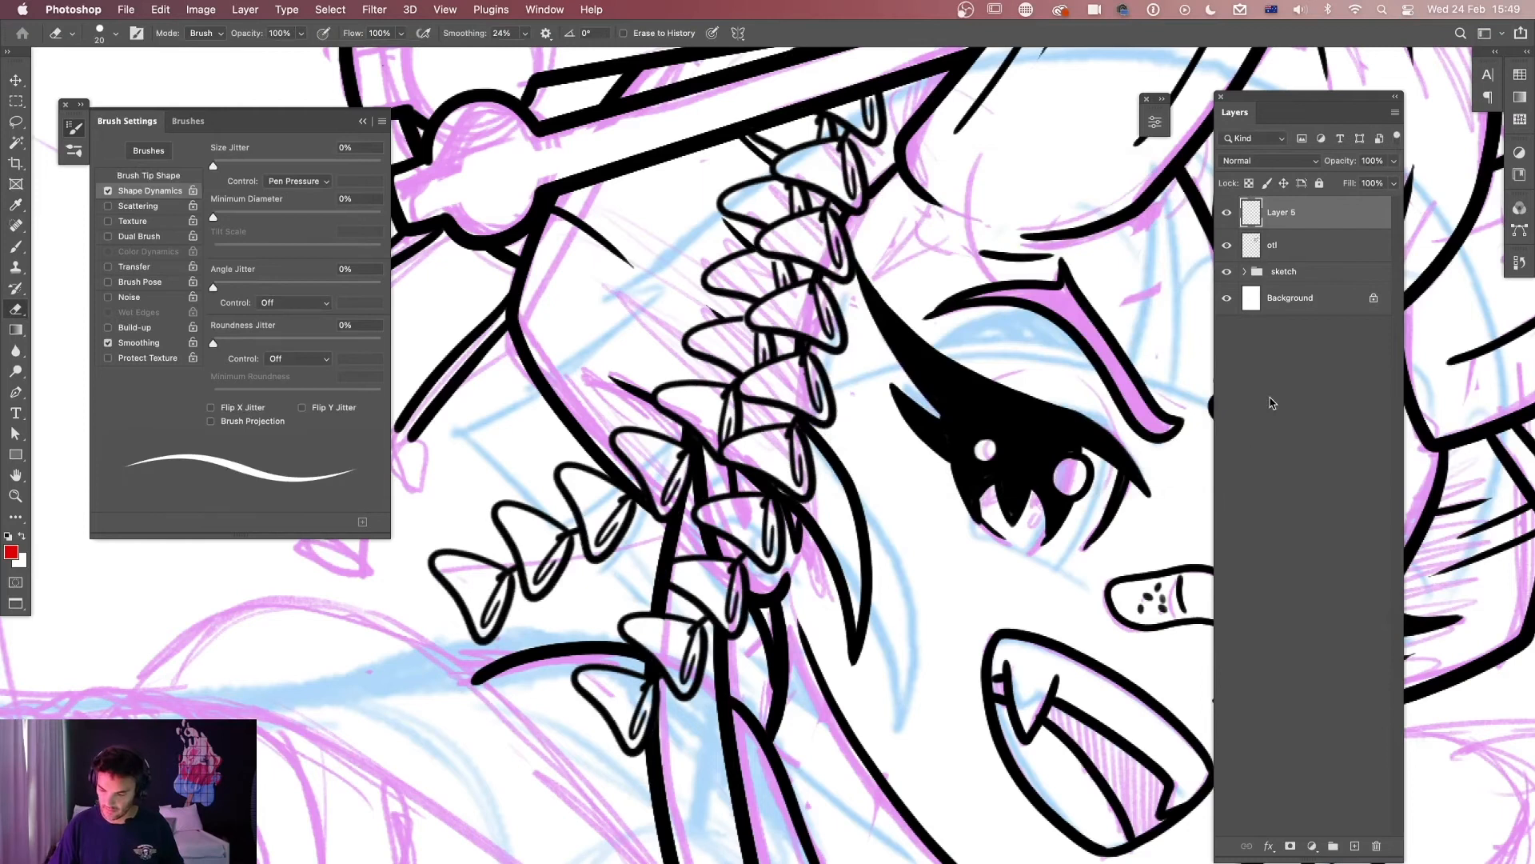
Move Layer 5 beneath otl and merge the two layers into otl.
{"action": "left_click_drag", "start_coordinate": [1300, 220], "coordinate": [1302, 240]}
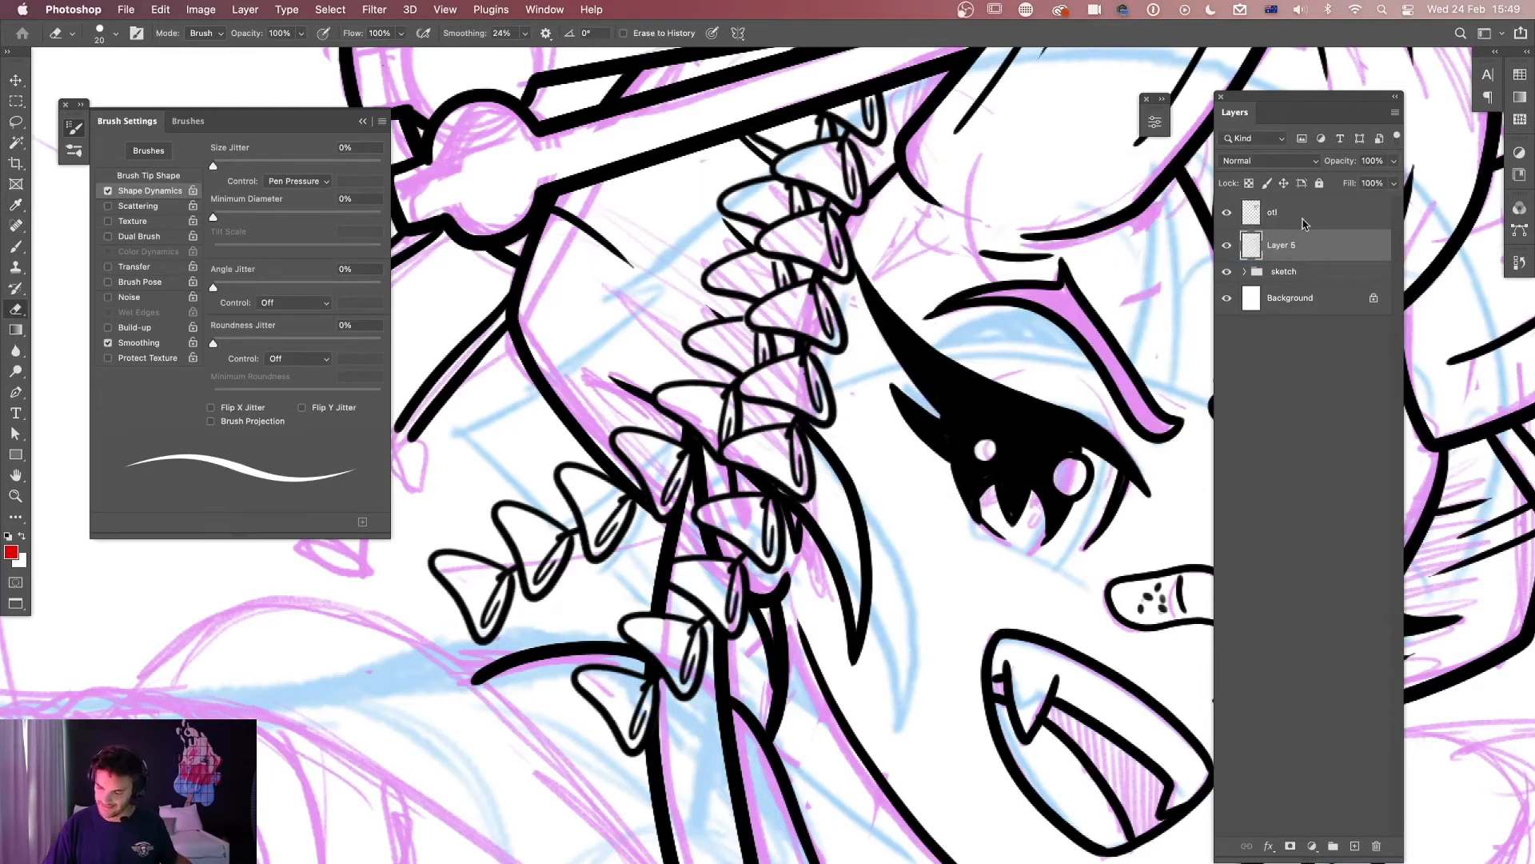
{"action": "double_click", "coordinate": [1303, 223]}
{"action": "left_click", "coordinate": [1457, 140]}
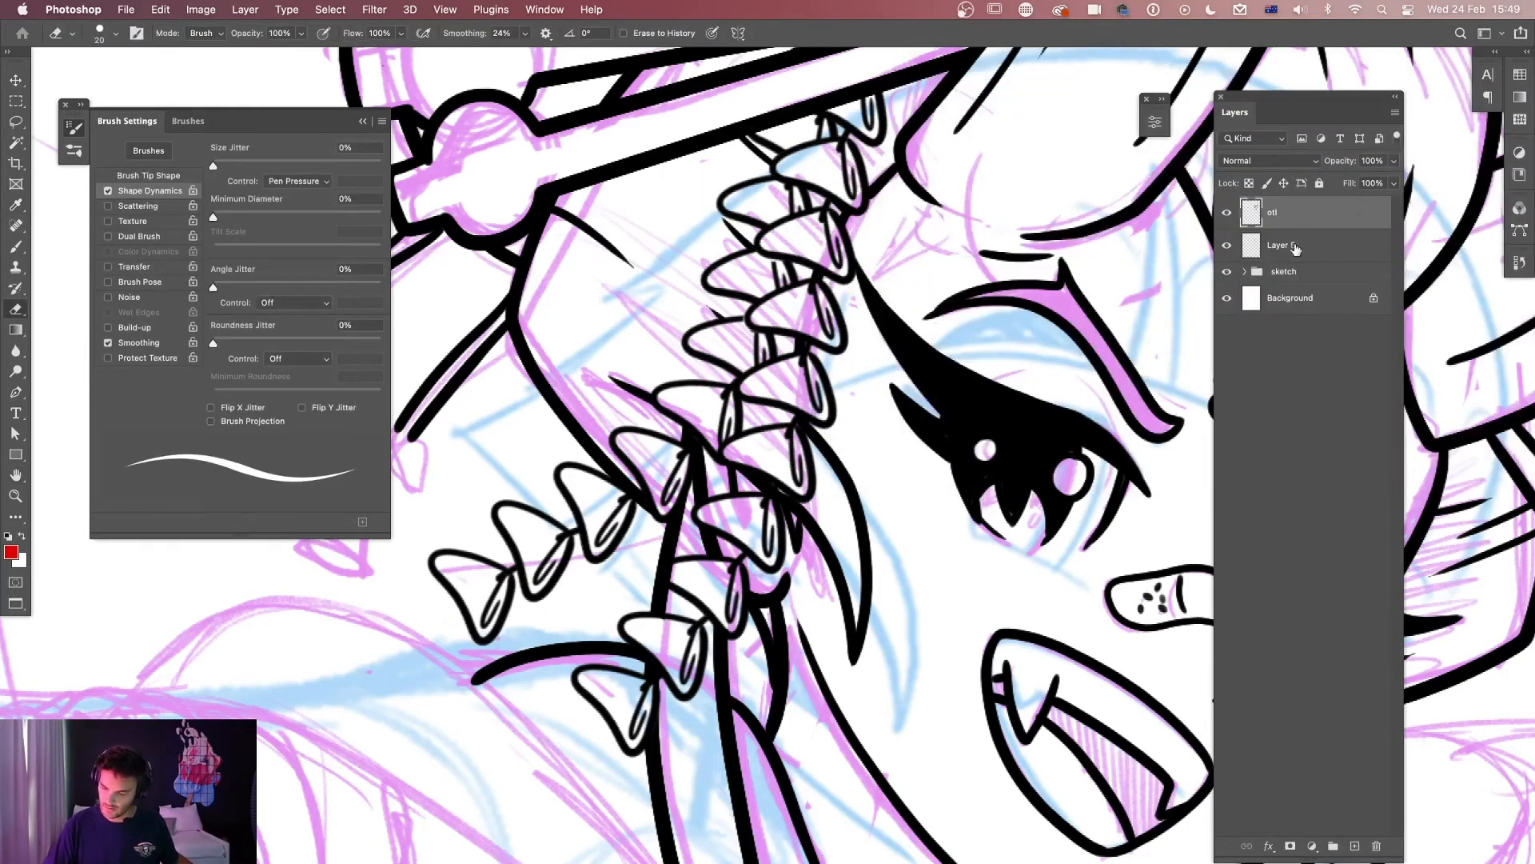
{"action": "left_click", "coordinate": [1297, 250], "text": "shift"}
{"action": "key", "text": "ctrl+e"}
Examine the hanging charm chains up close and against the whole inked head.
{"action": "key", "text": "ctrl+minus"}
{"action": "key", "text": "ctrl+minus"}
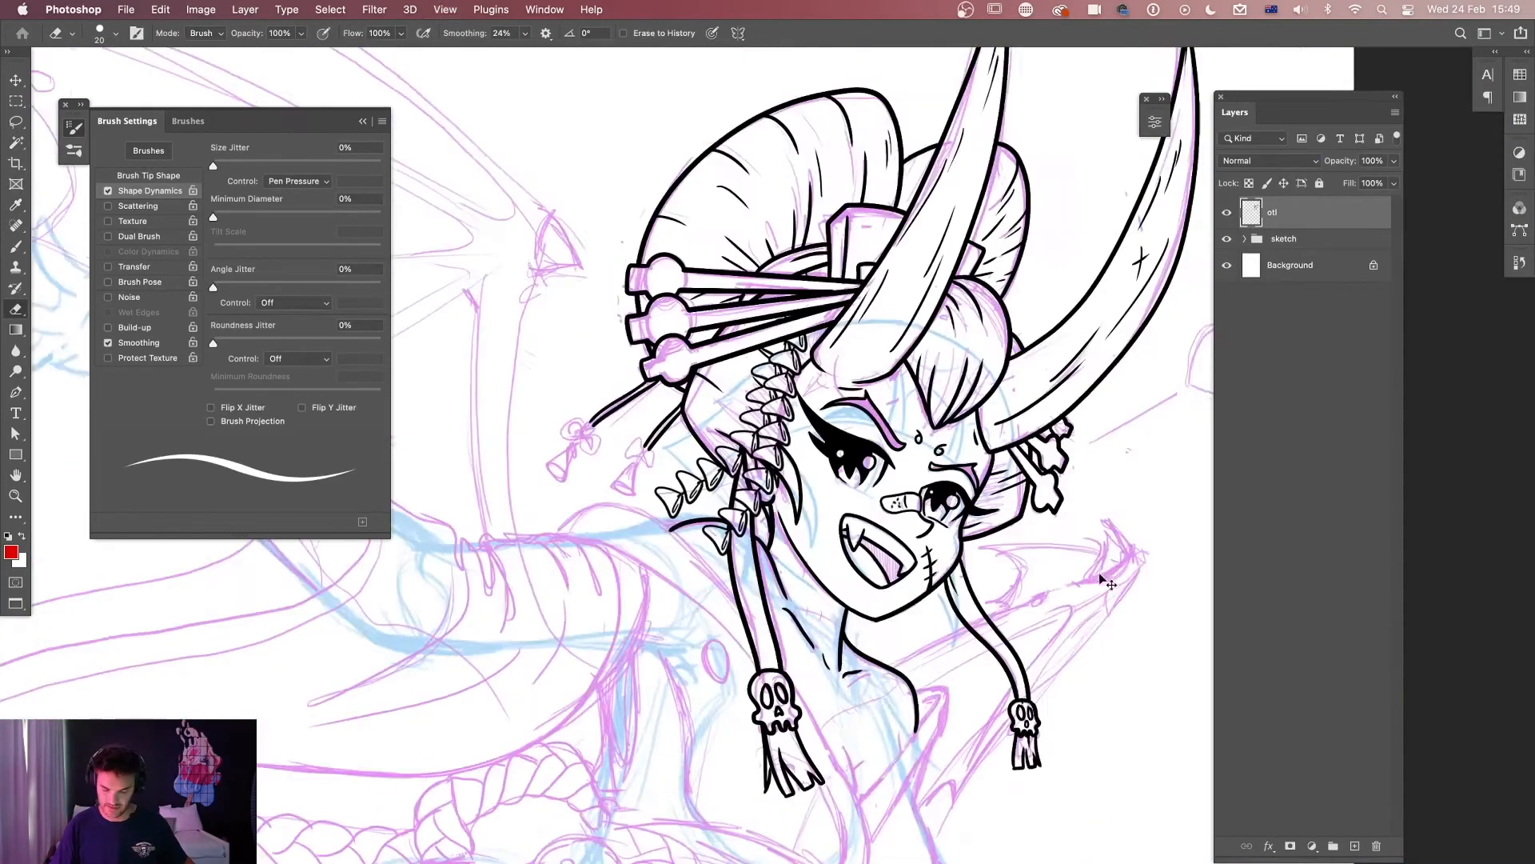
{"action": "key", "text": "ctrl+plus"}
{"action": "key", "text": "ctrl+plus"}
{"action": "key", "text": "ctrl+plus"}
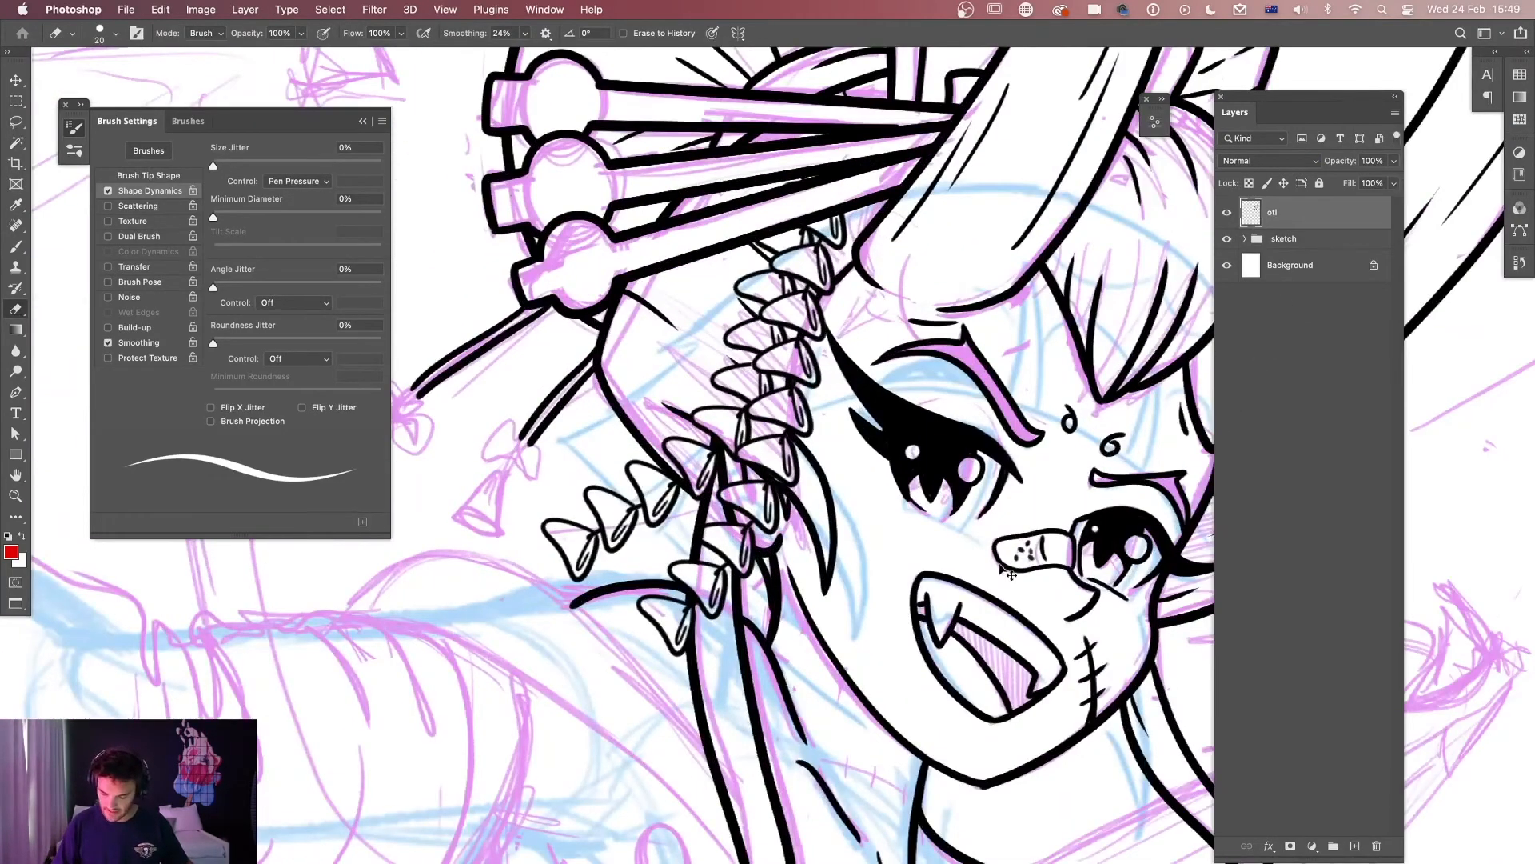
{"action": "key", "text": "ctrl+minus"}
{"action": "key", "text": "ctrl+minus"}
{"action": "key", "text": "ctrl+minus"}
{"action": "key", "text": "ctrl+minus"}
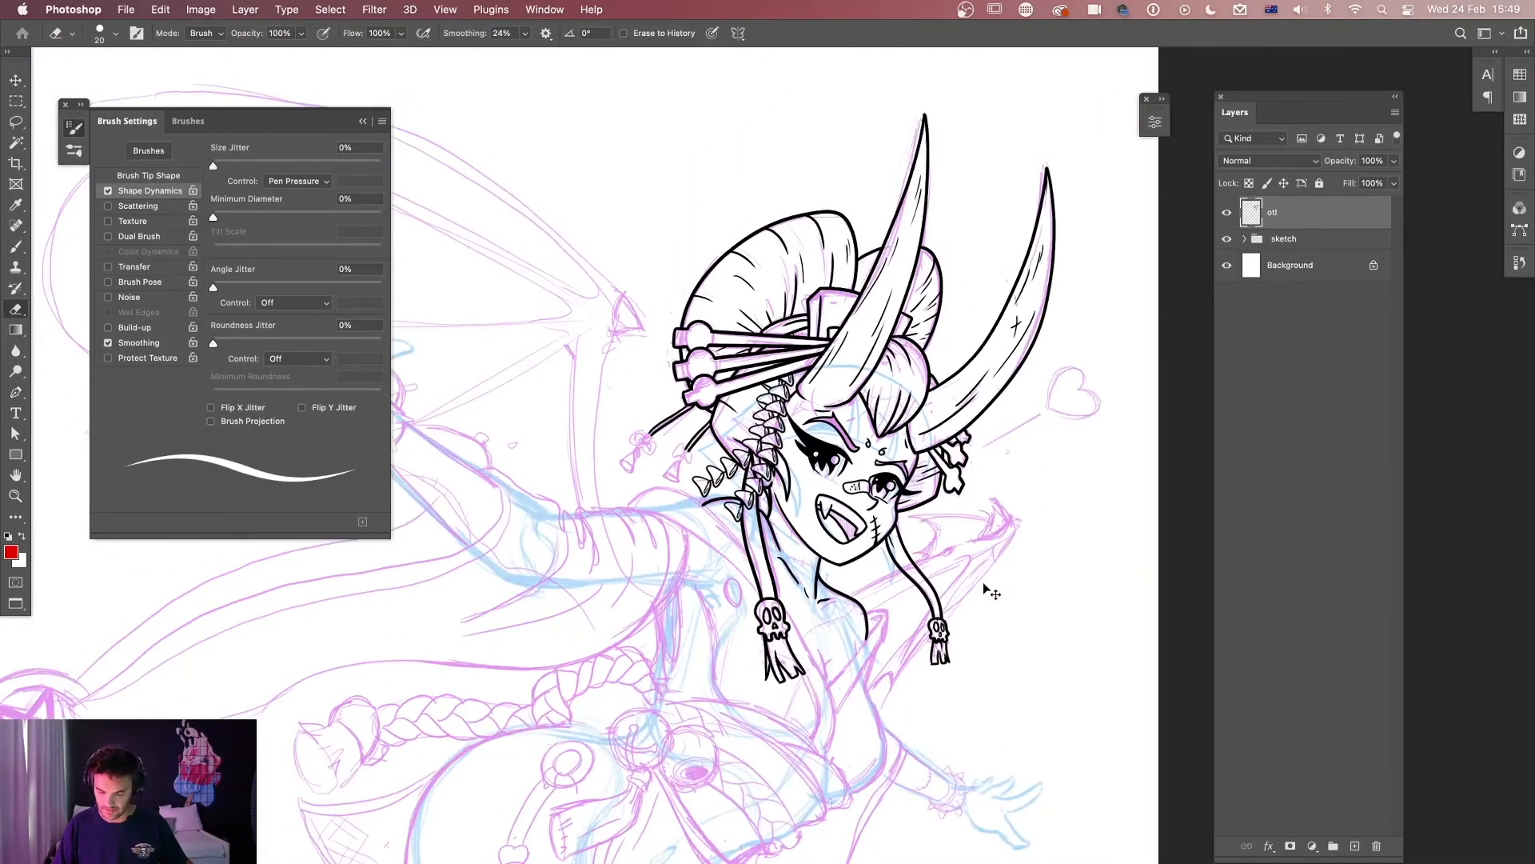
{"action": "key", "text": "ctrl+plus"}
{"action": "key", "text": "ctrl+plus"}
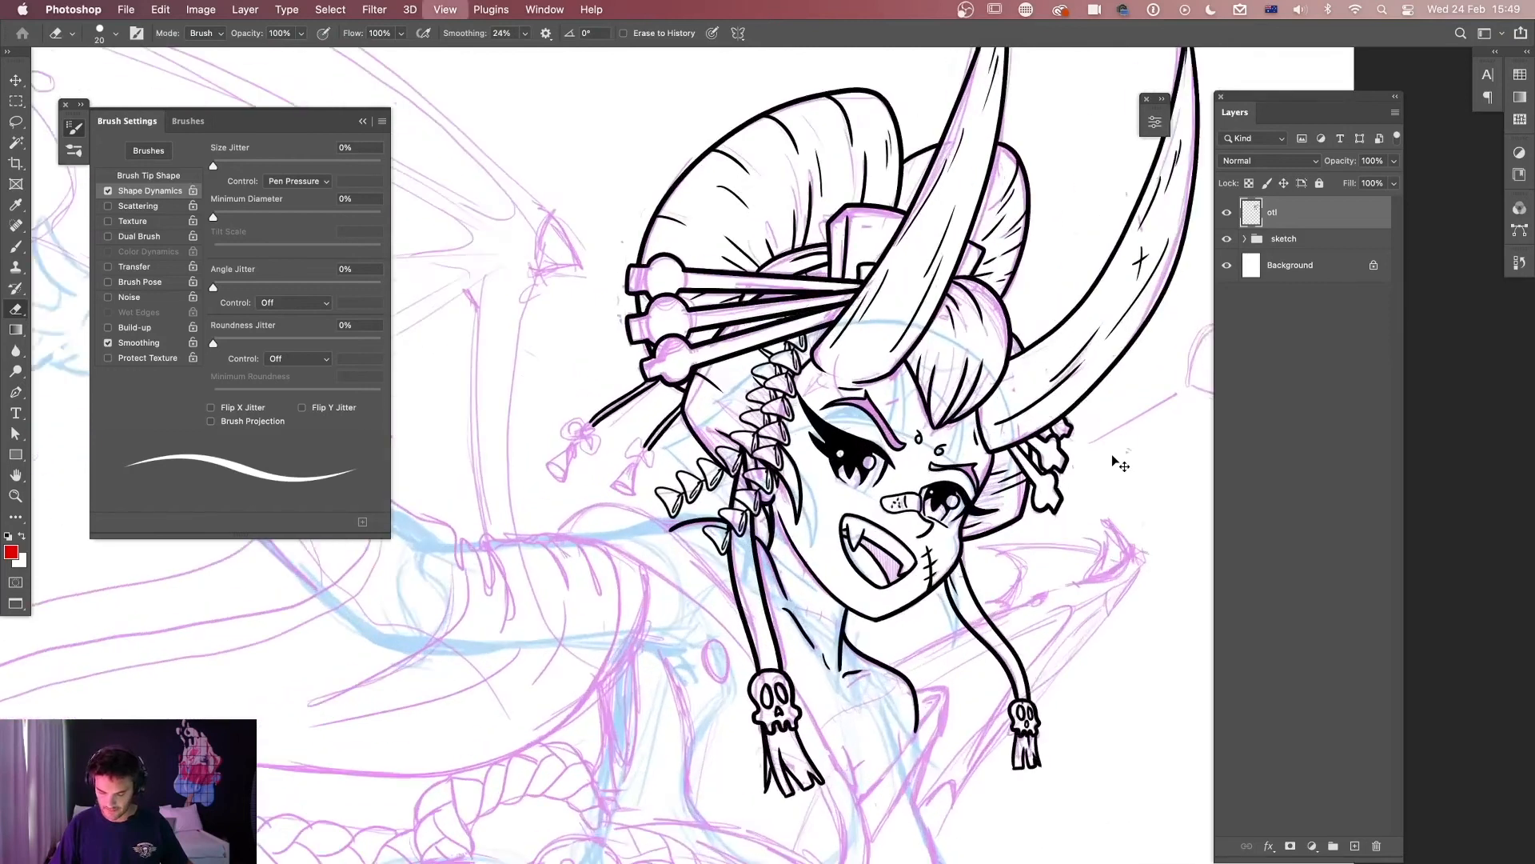
Using a black brush, ink the main contours of the raised arm's sleeve from the shoulder toward its trailing end.
{"action": "left_click", "coordinate": [364, 122]}
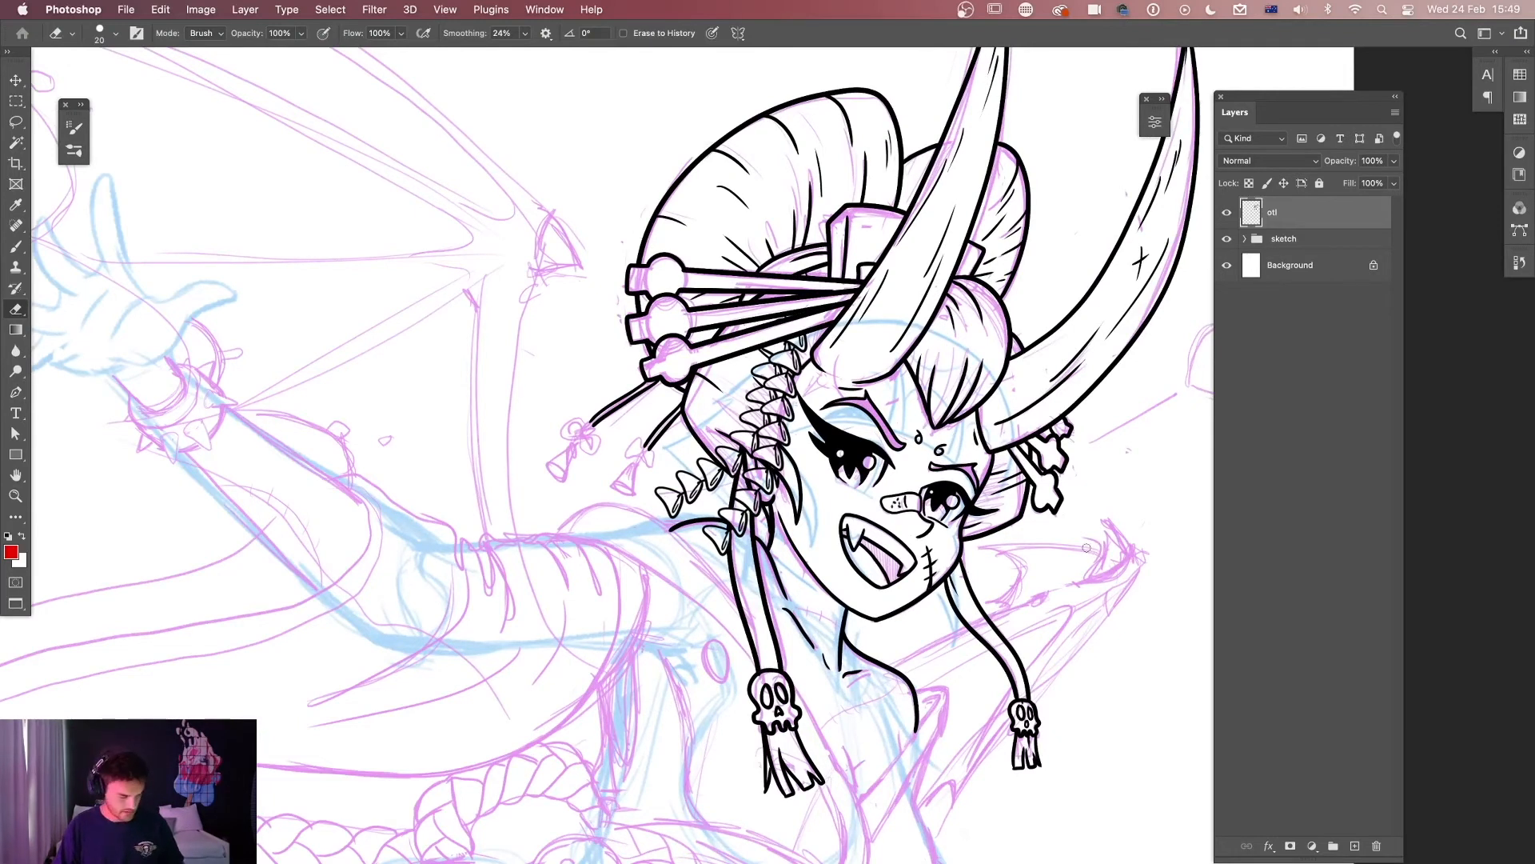
{"action": "key", "text": "b"}
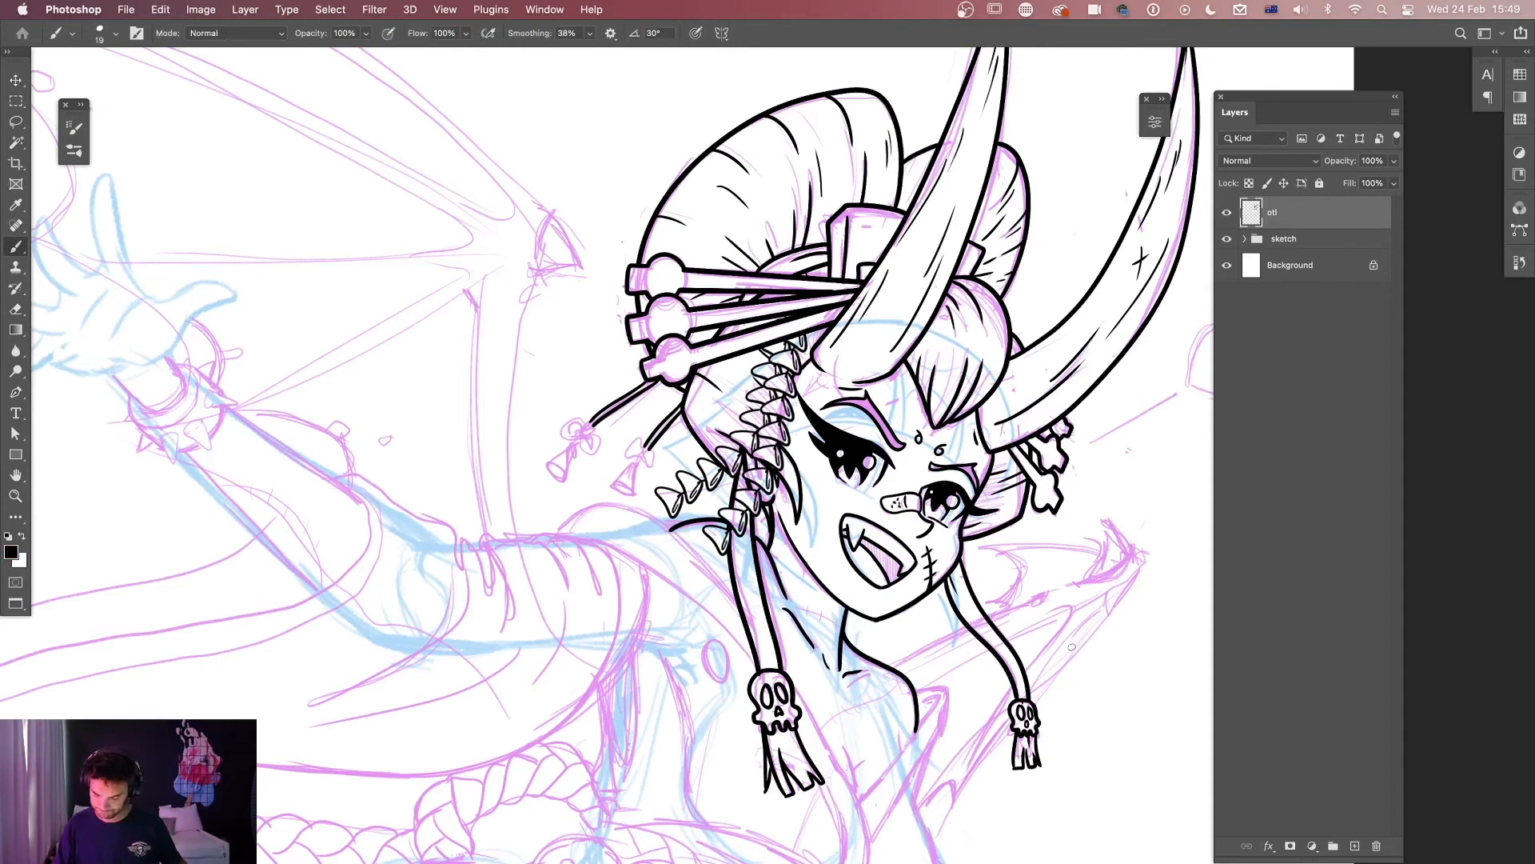
{"action": "key", "text": "super+equal"}
{"action": "left_click_drag", "start_coordinate": [876, 683], "coordinate": [1069, 520]}
{"action": "left_click_drag", "start_coordinate": [531, 470], "coordinate": [899, 610]}
{"action": "mouse_move", "coordinate": [539, 472]}
{"action": "left_mouse_down"}
{"action": "mouse_move", "coordinate": [930, 738]}
{"action": "mouse_move", "coordinate": [630, 724]}
{"action": "left_mouse_up"}
{"action": "left_click_drag", "start_coordinate": [624, 719], "coordinate": [1110, 336]}
{"action": "key", "text": "super+minus"}
{"action": "mouse_move", "coordinate": [1054, 399]}
{"action": "left_mouse_down"}
{"action": "mouse_move", "coordinate": [844, 521]}
{"action": "mouse_move", "coordinate": [168, 587]}
{"action": "left_mouse_up"}
{"action": "left_click_drag", "start_coordinate": [169, 588], "coordinate": [250, 598]}
Ink the remaining edges and long flowing fold lines along the trailing sleeve, undoing one stray stroke.
{"action": "left_click_drag", "start_coordinate": [480, 480], "coordinate": [744, 550]}
{"action": "left_click_drag", "start_coordinate": [520, 652], "coordinate": [812, 532]}
{"action": "left_click_drag", "start_coordinate": [1082, 448], "coordinate": [870, 578]}
{"action": "left_click_drag", "start_coordinate": [1140, 526], "coordinate": [969, 604]}
{"action": "left_click_drag", "start_coordinate": [896, 395], "coordinate": [348, 676]}
{"action": "mouse_move", "coordinate": [969, 373]}
{"action": "left_mouse_down"}
{"action": "mouse_move", "coordinate": [372, 696]}
{"action": "mouse_move", "coordinate": [415, 696]}
{"action": "left_mouse_up"}
{"action": "key", "text": "super+z"}
{"action": "left_click_drag", "start_coordinate": [1045, 611], "coordinate": [775, 679]}
Ink the short gathered folds on the upper sleeve and the line below the armpit, undoing and redrawing rejected strokes.
{"action": "left_click_drag", "start_coordinate": [888, 489], "coordinate": [920, 550]}
{"action": "left_click_drag", "start_coordinate": [870, 501], "coordinate": [879, 571]}
{"action": "key", "text": "super+z"}
{"action": "left_click_drag", "start_coordinate": [819, 499], "coordinate": [853, 576]}
{"action": "mouse_move", "coordinate": [686, 433]}
{"action": "left_mouse_down"}
{"action": "mouse_move", "coordinate": [803, 519]}
{"action": "mouse_move", "coordinate": [788, 573]}
{"action": "left_mouse_up"}
{"action": "key", "text": "super+z"}
{"action": "left_click_drag", "start_coordinate": [898, 573], "coordinate": [775, 489]}
{"action": "left_click_drag", "start_coordinate": [815, 555], "coordinate": [819, 645]}
{"action": "left_click_drag", "start_coordinate": [824, 648], "coordinate": [796, 582]}
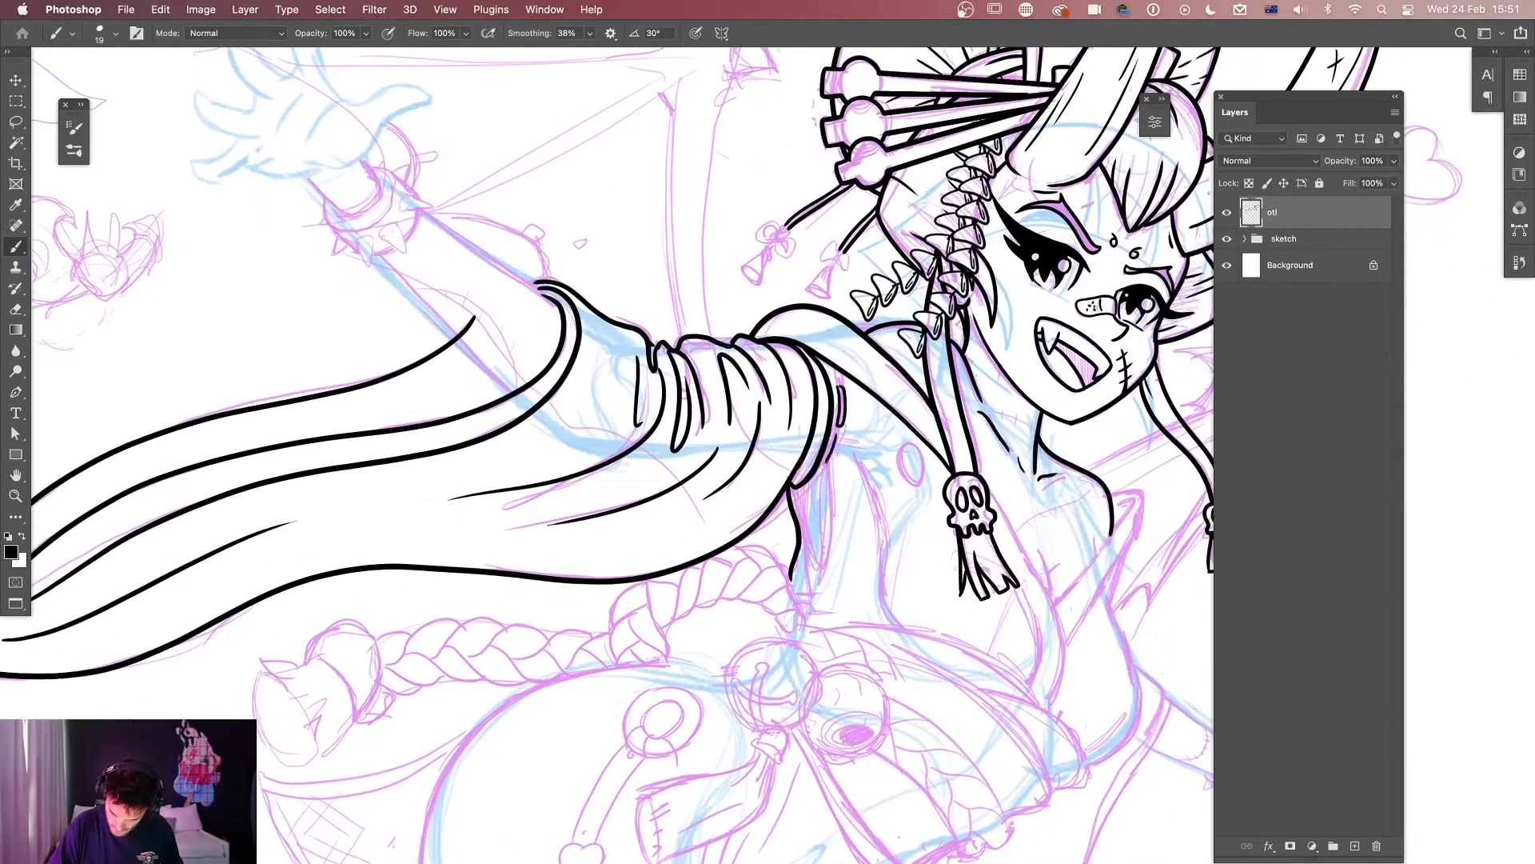
Ink the stitched trim beside the upper sleeve and the first side and chest contours of the torso.
{"action": "left_click_drag", "start_coordinate": [838, 436], "coordinate": [829, 468]}
{"action": "left_click_drag", "start_coordinate": [847, 560], "coordinate": [763, 505]}
{"action": "left_click_drag", "start_coordinate": [711, 505], "coordinate": [718, 561]}
{"action": "left_click_drag", "start_coordinate": [776, 407], "coordinate": [807, 571]}
{"action": "left_click_drag", "start_coordinate": [731, 519], "coordinate": [741, 572]}
{"action": "mouse_move", "coordinate": [863, 512]}
{"action": "left_mouse_down"}
{"action": "mouse_move", "coordinate": [770, 491]}
{"action": "mouse_move", "coordinate": [716, 583]}
{"action": "left_mouse_up"}
{"action": "left_click_drag", "start_coordinate": [756, 507], "coordinate": [818, 722]}
Ink the crossing collar bands over the chest, the torso's outer contour and the small oval opening near the shoulder.
{"action": "left_click_drag", "start_coordinate": [827, 621], "coordinate": [899, 518]}
{"action": "left_click_drag", "start_coordinate": [880, 512], "coordinate": [911, 539]}
{"action": "left_click_drag", "start_coordinate": [910, 539], "coordinate": [834, 662]}
{"action": "left_click_drag", "start_coordinate": [878, 605], "coordinate": [857, 785]}
{"action": "left_click_drag", "start_coordinate": [824, 760], "coordinate": [883, 587]}
{"action": "left_click_drag", "start_coordinate": [810, 533], "coordinate": [880, 632]}
{"action": "left_click_drag", "start_coordinate": [656, 471], "coordinate": [866, 552]}
{"action": "left_click_drag", "start_coordinate": [733, 287], "coordinate": [751, 382]}
{"action": "left_click_drag", "start_coordinate": [893, 487], "coordinate": [897, 515]}
{"action": "left_click_drag", "start_coordinate": [907, 498], "coordinate": [897, 514]}
Ink the bones and membrane edges of the small wing behind the far shoulder.
{"action": "mouse_move", "coordinate": [892, 424]}
{"action": "left_mouse_down"}
{"action": "mouse_move", "coordinate": [908, 420]}
{"action": "mouse_move", "coordinate": [778, 534]}
{"action": "left_mouse_up"}
{"action": "left_click_drag", "start_coordinate": [977, 435], "coordinate": [934, 495]}
{"action": "left_click_drag", "start_coordinate": [918, 546], "coordinate": [866, 603]}
{"action": "left_click_drag", "start_coordinate": [833, 507], "coordinate": [896, 474]}
{"action": "left_click_drag", "start_coordinate": [798, 491], "coordinate": [877, 453]}
{"action": "left_click_drag", "start_coordinate": [891, 442], "coordinate": [997, 395]}
{"action": "mouse_move", "coordinate": [997, 398]}
{"action": "left_mouse_down"}
{"action": "mouse_move", "coordinate": [1009, 347]}
{"action": "mouse_move", "coordinate": [1054, 386]}
{"action": "mouse_move", "coordinate": [996, 423]}
{"action": "left_mouse_up"}
{"action": "mouse_move", "coordinate": [1001, 440]}
{"action": "left_mouse_down"}
{"action": "mouse_move", "coordinate": [942, 504]}
{"action": "mouse_move", "coordinate": [945, 531]}
{"action": "left_mouse_up"}
{"action": "left_click_drag", "start_coordinate": [887, 371], "coordinate": [1005, 376]}
Ink the bows and tassels of the two small charms hanging from the hairpins.
{"action": "left_click_drag", "start_coordinate": [484, 387], "coordinate": [783, 631]}
{"action": "left_click_drag", "start_coordinate": [848, 507], "coordinate": [833, 525]}
{"action": "mouse_move", "coordinate": [854, 517]}
{"action": "left_mouse_down"}
{"action": "mouse_move", "coordinate": [862, 533]}
{"action": "mouse_move", "coordinate": [822, 553]}
{"action": "left_mouse_up"}
{"action": "left_click_drag", "start_coordinate": [842, 538], "coordinate": [839, 560]}
{"action": "left_click_drag", "start_coordinate": [773, 521], "coordinate": [757, 541]}
{"action": "mouse_move", "coordinate": [785, 499]}
{"action": "left_mouse_down"}
{"action": "mouse_move", "coordinate": [769, 504]}
{"action": "mouse_move", "coordinate": [792, 521]}
{"action": "left_mouse_up"}
{"action": "left_click_drag", "start_coordinate": [794, 498], "coordinate": [799, 489]}
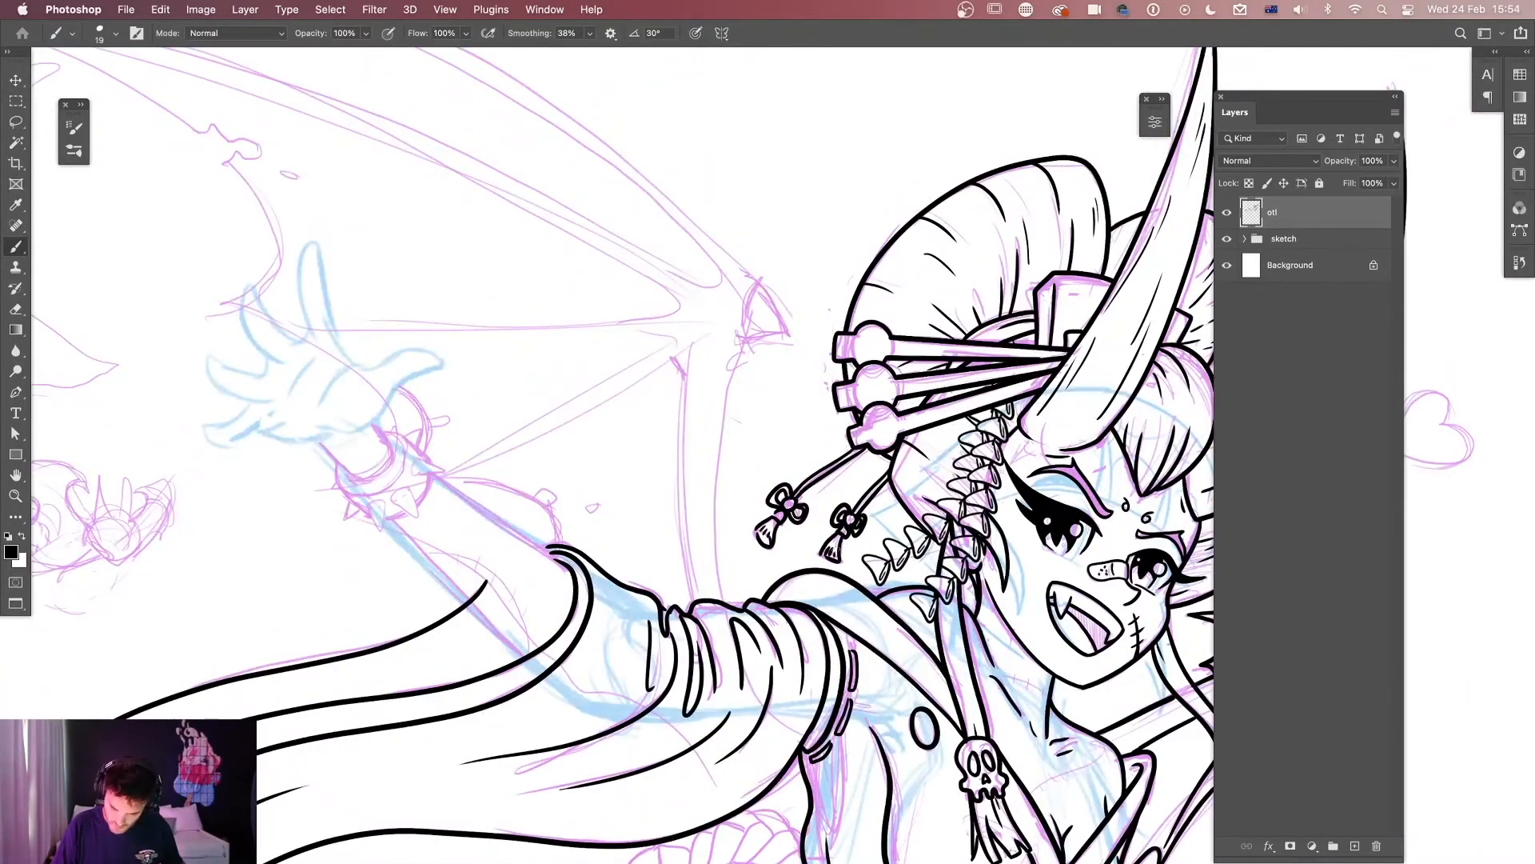
Ink the upper and lower edges of the raised forearm, cleaning up overlapping line with the eraser.
{"action": "left_click_drag", "start_coordinate": [592, 480], "coordinate": [783, 606]}
{"action": "key", "text": "e"}
{"action": "key", "text": "b"}
{"action": "left_click_drag", "start_coordinate": [585, 646], "coordinate": [711, 783]}
Ink the near wing's vertical arm, its claw joint and the inner finger-bone lines radiating across the membrane.
{"action": "mouse_move", "coordinate": [915, 727]}
{"action": "left_mouse_down"}
{"action": "mouse_move", "coordinate": [921, 497]}
{"action": "mouse_move", "coordinate": [941, 468]}
{"action": "left_mouse_up"}
{"action": "left_click_drag", "start_coordinate": [955, 409], "coordinate": [985, 465]}
{"action": "mouse_move", "coordinate": [883, 730]}
{"action": "left_mouse_down"}
{"action": "mouse_move", "coordinate": [873, 535]}
{"action": "mouse_move", "coordinate": [695, 573]}
{"action": "left_mouse_up"}
{"action": "left_click_drag", "start_coordinate": [753, 671], "coordinate": [641, 603]}
{"action": "left_click_drag", "start_coordinate": [771, 639], "coordinate": [774, 628]}
{"action": "left_click_drag", "start_coordinate": [768, 559], "coordinate": [814, 660]}
{"action": "mouse_move", "coordinate": [692, 694]}
{"action": "left_mouse_down"}
{"action": "mouse_move", "coordinate": [878, 562]}
{"action": "mouse_move", "coordinate": [605, 552]}
{"action": "left_mouse_up"}
{"action": "left_click_drag", "start_coordinate": [825, 551], "coordinate": [324, 267]}
Ink the spiked bracelet on the raised wrist, erasing overlaps and adding its remaining spikes.
{"action": "mouse_move", "coordinate": [558, 668]}
{"action": "left_mouse_down"}
{"action": "mouse_move", "coordinate": [608, 651]}
{"action": "mouse_move", "coordinate": [577, 703]}
{"action": "left_mouse_up"}
{"action": "left_click_drag", "start_coordinate": [643, 662], "coordinate": [658, 675]}
{"action": "key", "text": "e"}
{"action": "key", "text": "b"}
{"action": "left_click_drag", "start_coordinate": [606, 729], "coordinate": [623, 731]}
{"action": "left_click_drag", "start_coordinate": [628, 724], "coordinate": [646, 718]}
{"action": "left_click_drag", "start_coordinate": [656, 688], "coordinate": [652, 700]}
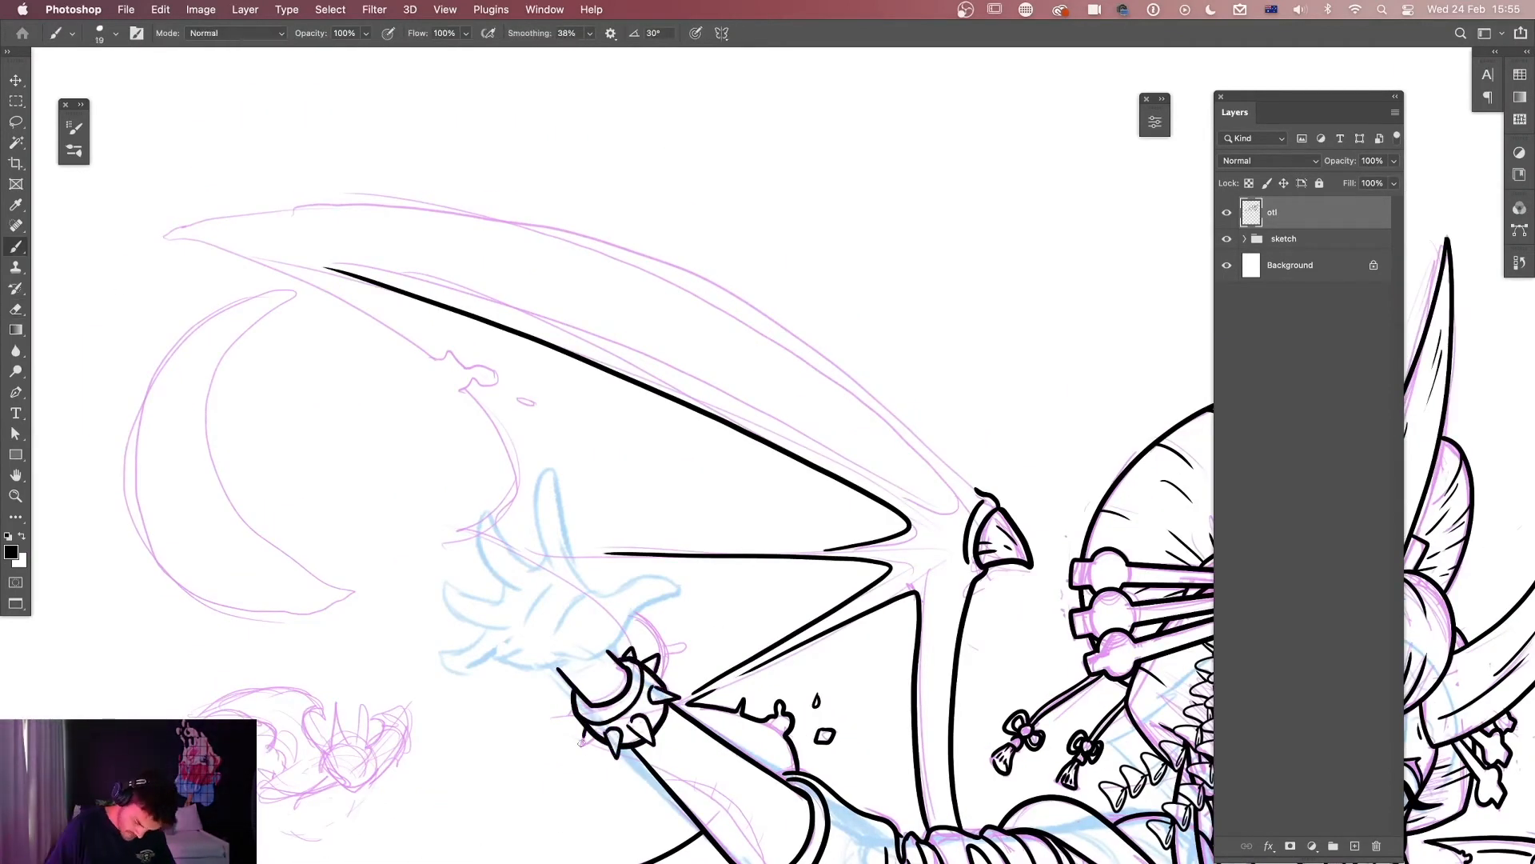
{"action": "left_click_drag", "start_coordinate": [581, 743], "coordinate": [596, 737]}
Ink the raised hand's palm and its spread, clawed fingers above the spiked bracelet.
{"action": "left_click_drag", "start_coordinate": [591, 720], "coordinate": [597, 640]}
{"action": "left_click_drag", "start_coordinate": [682, 504], "coordinate": [560, 574]}
{"action": "left_click_drag", "start_coordinate": [600, 513], "coordinate": [553, 483]}
{"action": "left_click_drag", "start_coordinate": [680, 506], "coordinate": [685, 516]}
{"action": "left_click_drag", "start_coordinate": [549, 390], "coordinate": [561, 392]}
{"action": "left_click_drag", "start_coordinate": [506, 571], "coordinate": [574, 577]}
{"action": "mouse_move", "coordinate": [510, 562]}
{"action": "left_mouse_down"}
{"action": "mouse_move", "coordinate": [492, 545]}
{"action": "mouse_move", "coordinate": [445, 578]}
{"action": "left_mouse_up"}
{"action": "left_click_drag", "start_coordinate": [447, 507], "coordinate": [511, 547]}
{"action": "left_click_drag", "start_coordinate": [452, 503], "coordinate": [506, 521]}
{"action": "left_click_drag", "start_coordinate": [486, 432], "coordinate": [510, 520]}
{"action": "mouse_move", "coordinate": [494, 432]}
{"action": "left_mouse_down"}
{"action": "mouse_move", "coordinate": [539, 487]}
{"action": "mouse_move", "coordinate": [592, 494]}
{"action": "left_mouse_up"}
{"action": "left_click_drag", "start_coordinate": [750, 583], "coordinate": [771, 644]}
Ink the near wing's torn membrane edge and its long curved upper bone out to the pointed tip.
{"action": "mouse_move", "coordinate": [599, 474]}
{"action": "left_mouse_down"}
{"action": "mouse_move", "coordinate": [605, 344]}
{"action": "mouse_move", "coordinate": [356, 226]}
{"action": "left_mouse_up"}
{"action": "left_click_drag", "start_coordinate": [314, 290], "coordinate": [229, 274]}
{"action": "left_click_drag", "start_coordinate": [1040, 529], "coordinate": [870, 367]}
{"action": "left_click_drag", "start_coordinate": [871, 368], "coordinate": [223, 276]}
{"action": "left_click_drag", "start_coordinate": [422, 304], "coordinate": [1016, 552]}
Ink the wrapped sash folds around the waist below the chest.
{"action": "left_click_drag", "start_coordinate": [1039, 686], "coordinate": [935, 415]}
{"action": "left_click_drag", "start_coordinate": [919, 800], "coordinate": [825, 621]}
{"action": "mouse_move", "coordinate": [994, 663]}
{"action": "left_mouse_down"}
{"action": "mouse_move", "coordinate": [981, 540]}
{"action": "mouse_move", "coordinate": [834, 474]}
{"action": "left_mouse_up"}
{"action": "left_click_drag", "start_coordinate": [1000, 560], "coordinate": [729, 465]}
Ink the lower arm's hanging sleeve with its doubled edge, curled tip and inner folds, undoing one stroke.
{"action": "left_click_drag", "start_coordinate": [854, 410], "coordinate": [605, 817]}
{"action": "left_click_drag", "start_coordinate": [592, 803], "coordinate": [624, 796]}
{"action": "left_click_drag", "start_coordinate": [887, 444], "coordinate": [745, 734]}
{"action": "key", "text": "super+z"}
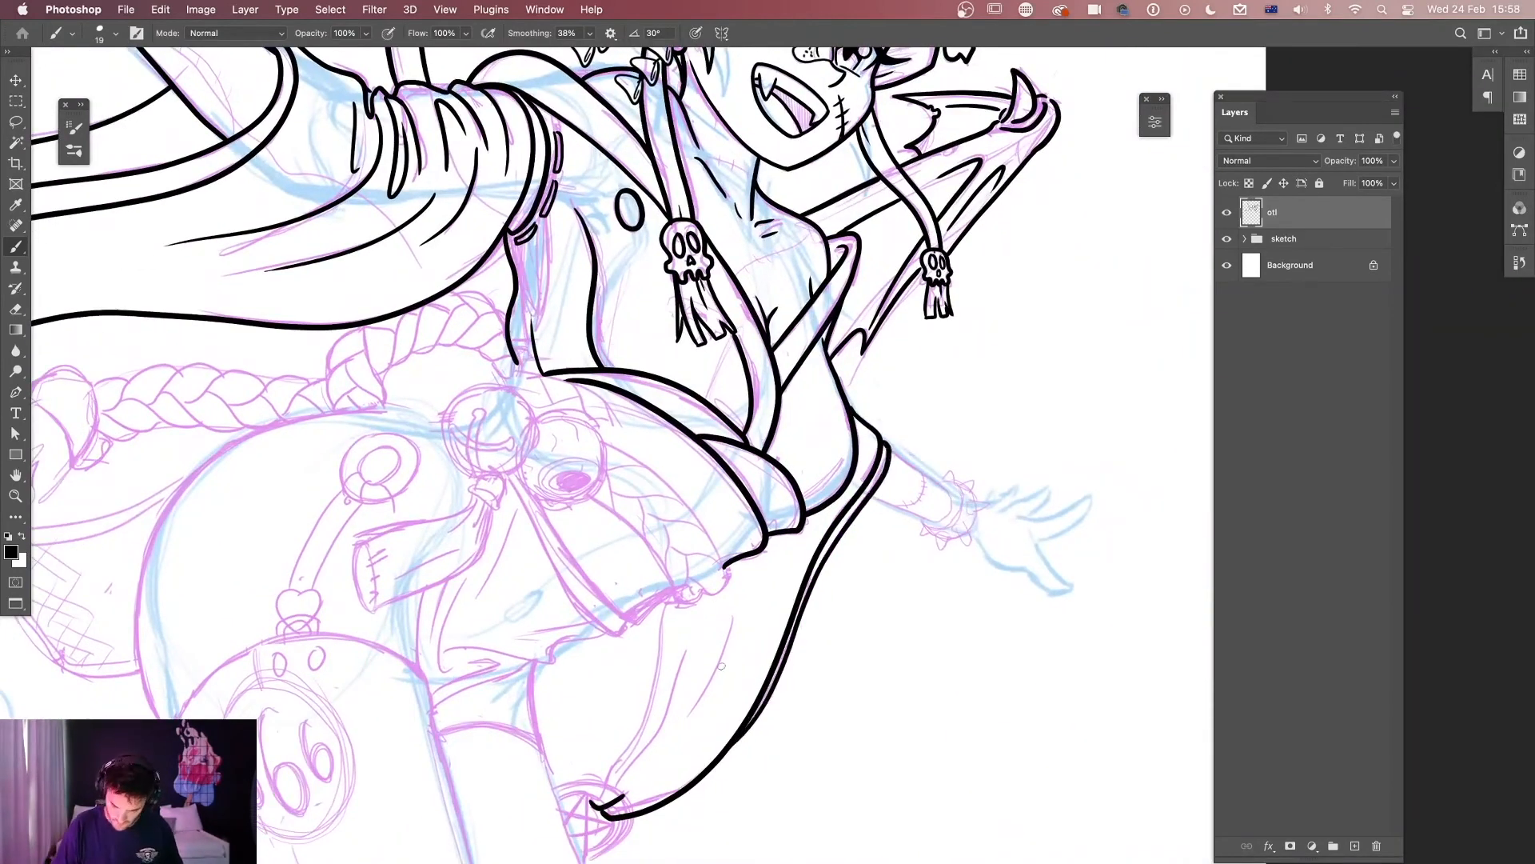
{"action": "left_click_drag", "start_coordinate": [721, 666], "coordinate": [832, 613]}
{"action": "left_click_drag", "start_coordinate": [856, 543], "coordinate": [796, 686]}
{"action": "left_click_drag", "start_coordinate": [781, 552], "coordinate": [707, 753]}
{"action": "left_click_drag", "start_coordinate": [794, 587], "coordinate": [753, 680]}
Ink the outstretched lower forearm and its spiked bracelet, erasing the overlapping line.
{"action": "mouse_move", "coordinate": [980, 448]}
{"action": "left_mouse_down"}
{"action": "mouse_move", "coordinate": [762, 491]}
{"action": "mouse_move", "coordinate": [822, 511]}
{"action": "left_mouse_up"}
{"action": "left_click_drag", "start_coordinate": [784, 443], "coordinate": [820, 512]}
{"action": "scroll", "coordinate": [899, 530], "scroll_direction": "up", "scroll_amount": 3}
{"action": "left_click_drag", "start_coordinate": [760, 413], "coordinate": [730, 496]}
{"action": "left_click_drag", "start_coordinate": [788, 412], "coordinate": [728, 498]}
{"action": "key", "text": "e"}
{"action": "left_click_drag", "start_coordinate": [832, 451], "coordinate": [835, 472]}
{"action": "key", "text": "b"}
{"action": "mouse_move", "coordinate": [770, 406]}
{"action": "left_mouse_down"}
{"action": "mouse_move", "coordinate": [794, 407]}
{"action": "mouse_move", "coordinate": [827, 474]}
{"action": "left_mouse_up"}
{"action": "mouse_move", "coordinate": [795, 507]}
{"action": "left_mouse_down"}
{"action": "mouse_move", "coordinate": [823, 528]}
{"action": "mouse_move", "coordinate": [808, 497]}
{"action": "left_mouse_up"}
Ink the palm and fingers of the outstretched lower hand.
{"action": "left_click_drag", "start_coordinate": [880, 520], "coordinate": [721, 466]}
{"action": "left_click_drag", "start_coordinate": [669, 461], "coordinate": [867, 577]}
{"action": "left_click_drag", "start_coordinate": [788, 469], "coordinate": [888, 597]}
{"action": "left_click_drag", "start_coordinate": [757, 430], "coordinate": [908, 392]}
{"action": "left_click_drag", "start_coordinate": [801, 479], "coordinate": [908, 402]}
{"action": "left_click_drag", "start_coordinate": [778, 424], "coordinate": [834, 359]}
{"action": "left_click_drag", "start_coordinate": [731, 417], "coordinate": [765, 361]}
Rotate the canvas and ink the upper strands of the braided rope hanging behind the waist, undoing one stroke.
{"action": "key", "text": "super+minus"}
{"action": "key", "text": "super+minus"}
{"action": "mouse_move", "coordinate": [894, 592]}
{"action": "left_mouse_down"}
{"action": "mouse_move", "coordinate": [962, 628]}
{"action": "mouse_move", "coordinate": [1008, 706]}
{"action": "left_mouse_up"}
{"action": "key", "text": "r"}
{"action": "left_click_drag", "start_coordinate": [1000, 639], "coordinate": [1072, 352]}
{"action": "left_click_drag", "start_coordinate": [768, 640], "coordinate": [944, 328]}
{"action": "left_click_drag", "start_coordinate": [843, 350], "coordinate": [831, 399]}
{"action": "mouse_move", "coordinate": [814, 374]}
{"action": "left_mouse_down"}
{"action": "mouse_move", "coordinate": [863, 347]}
{"action": "mouse_move", "coordinate": [800, 426]}
{"action": "left_mouse_up"}
{"action": "mouse_move", "coordinate": [806, 386]}
{"action": "left_mouse_down"}
{"action": "mouse_move", "coordinate": [775, 401]}
{"action": "mouse_move", "coordinate": [751, 448]}
{"action": "left_mouse_up"}
{"action": "left_click_drag", "start_coordinate": [751, 388], "coordinate": [706, 496]}
{"action": "left_click_drag", "start_coordinate": [752, 480], "coordinate": [753, 527]}
{"action": "key", "text": "super+z"}
{"action": "mouse_move", "coordinate": [707, 502]}
{"action": "left_mouse_down"}
{"action": "mouse_move", "coordinate": [753, 535]}
{"action": "mouse_move", "coordinate": [742, 578]}
{"action": "left_mouse_up"}
{"action": "left_click_drag", "start_coordinate": [782, 535], "coordinate": [772, 585]}
Ink the large rounded contour of the hip and the lower strands of the braided rope.
{"action": "left_click_drag", "start_coordinate": [847, 640], "coordinate": [799, 486]}
{"action": "mouse_move", "coordinate": [771, 339]}
{"action": "left_mouse_down"}
{"action": "mouse_move", "coordinate": [952, 700]}
{"action": "mouse_move", "coordinate": [977, 694]}
{"action": "left_mouse_up"}
{"action": "left_click_drag", "start_coordinate": [693, 431], "coordinate": [690, 484]}
{"action": "left_click_drag", "start_coordinate": [684, 485], "coordinate": [654, 531]}
{"action": "mouse_move", "coordinate": [710, 524]}
{"action": "left_mouse_down"}
{"action": "mouse_move", "coordinate": [666, 569]}
{"action": "mouse_move", "coordinate": [656, 612]}
{"action": "left_mouse_up"}
{"action": "left_click_drag", "start_coordinate": [632, 565], "coordinate": [649, 649]}
{"action": "left_click_drag", "start_coordinate": [681, 627], "coordinate": [669, 657]}
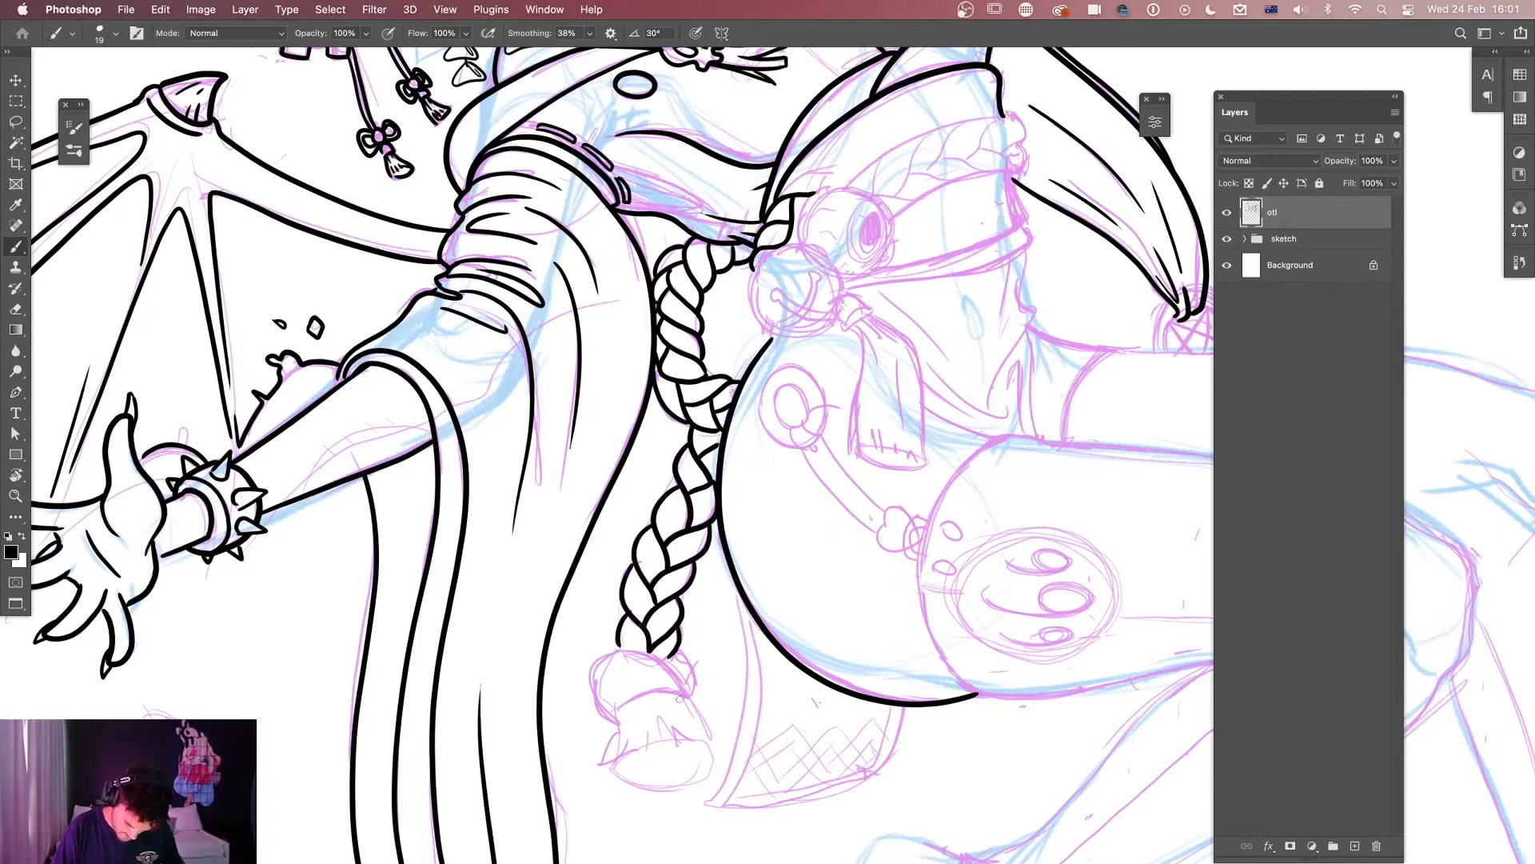
Ink the knot and flared tassel at the end of the braided rope.
{"action": "left_click_drag", "start_coordinate": [596, 690], "coordinate": [692, 680]}
{"action": "left_click_drag", "start_coordinate": [617, 714], "coordinate": [606, 767]}
{"action": "left_click_drag", "start_coordinate": [690, 704], "coordinate": [716, 759]}
{"action": "left_click_drag", "start_coordinate": [612, 769], "coordinate": [712, 788]}
{"action": "left_click_drag", "start_coordinate": [636, 700], "coordinate": [640, 725]}
Ink the edges of the cross-hatched panel hanging behind the hip.
{"action": "mouse_move", "coordinate": [704, 720]}
{"action": "left_mouse_down"}
{"action": "mouse_move", "coordinate": [664, 563]}
{"action": "mouse_move", "coordinate": [674, 646]}
{"action": "left_mouse_up"}
{"action": "left_click_drag", "start_coordinate": [674, 648], "coordinate": [862, 551]}
{"action": "left_click_drag", "start_coordinate": [710, 459], "coordinate": [692, 640]}
{"action": "left_click_drag", "start_coordinate": [853, 551], "coordinate": [832, 612]}
Ink the outer and inner outlines of the round garter ring on the hip.
{"action": "left_click_drag", "start_coordinate": [760, 400], "coordinate": [643, 563]}
{"action": "left_click_drag", "start_coordinate": [628, 400], "coordinate": [628, 398]}
{"action": "left_click_drag", "start_coordinate": [615, 384], "coordinate": [617, 381]}
{"action": "key", "text": "super+plus"}
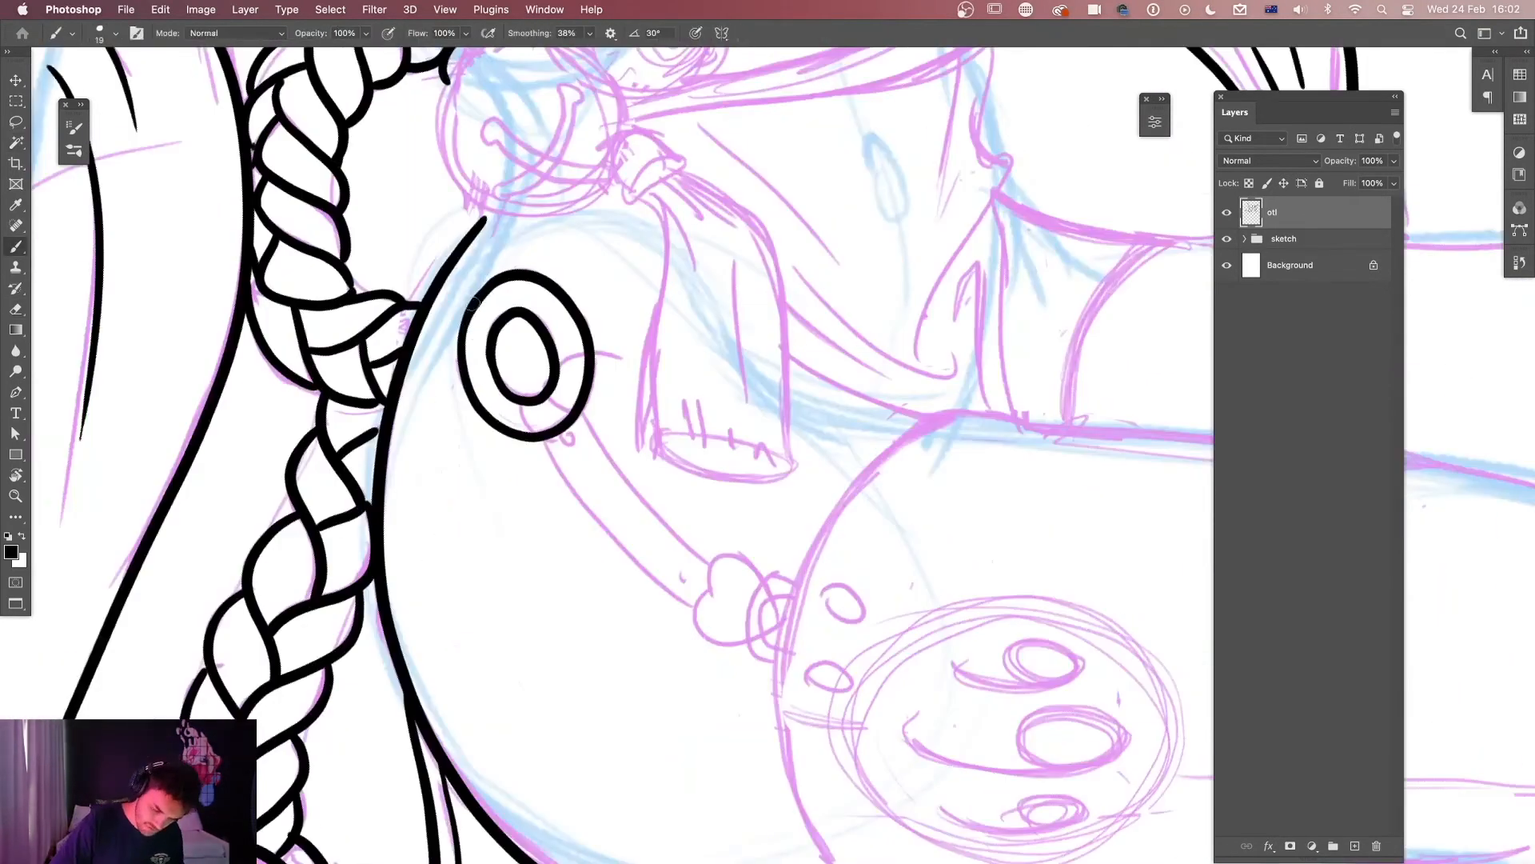
Ink the strap running down from the hip ring, with its rivet holes and the heart charm at its end.
{"action": "left_click_drag", "start_coordinate": [540, 444], "coordinate": [551, 398]}
{"action": "mouse_move", "coordinate": [553, 401]}
{"action": "left_mouse_down"}
{"action": "mouse_move", "coordinate": [583, 414]}
{"action": "mouse_move", "coordinate": [689, 611]}
{"action": "left_mouse_up"}
{"action": "left_click_drag", "start_coordinate": [585, 411], "coordinate": [709, 568]}
{"action": "left_click_drag", "start_coordinate": [576, 444], "coordinate": [574, 446]}
{"action": "left_click_drag", "start_coordinate": [686, 569], "coordinate": [684, 571]}
{"action": "left_click_drag", "start_coordinate": [618, 444], "coordinate": [614, 521]}
{"action": "mouse_move", "coordinate": [581, 502]}
{"action": "left_mouse_down"}
{"action": "mouse_move", "coordinate": [574, 530]}
{"action": "mouse_move", "coordinate": [594, 512]}
{"action": "left_mouse_up"}
{"action": "left_click_drag", "start_coordinate": [639, 512], "coordinate": [611, 633]}
{"action": "key", "text": "e"}
{"action": "key", "text": "b"}
Ink the strap loops wrapping around the hip ring and the connecting strap leading toward the anchor-shaped ornament.
{"action": "left_click_drag", "start_coordinate": [769, 326], "coordinate": [809, 356]}
{"action": "left_click_drag", "start_coordinate": [772, 380], "coordinate": [787, 424]}
{"action": "left_click_drag", "start_coordinate": [939, 369], "coordinate": [709, 450]}
{"action": "mouse_move", "coordinate": [769, 442]}
{"action": "left_mouse_down"}
{"action": "mouse_move", "coordinate": [731, 599]}
{"action": "mouse_move", "coordinate": [999, 375]}
{"action": "left_mouse_up"}
{"action": "mouse_move", "coordinate": [960, 384]}
{"action": "left_mouse_down"}
{"action": "mouse_move", "coordinate": [880, 452]}
{"action": "mouse_move", "coordinate": [903, 504]}
{"action": "left_mouse_up"}
{"action": "left_click_drag", "start_coordinate": [791, 484], "coordinate": [740, 520]}
{"action": "left_click_drag", "start_coordinate": [802, 379], "coordinate": [804, 384]}
{"action": "left_click_drag", "start_coordinate": [808, 352], "coordinate": [840, 416]}
{"action": "mouse_move", "coordinate": [816, 272]}
{"action": "left_mouse_down"}
{"action": "mouse_move", "coordinate": [820, 300]}
{"action": "mouse_move", "coordinate": [784, 297]}
{"action": "left_mouse_up"}
{"action": "left_click_drag", "start_coordinate": [824, 255], "coordinate": [888, 251]}
{"action": "left_click_drag", "start_coordinate": [714, 308], "coordinate": [752, 284]}
{"action": "left_click_drag", "start_coordinate": [689, 288], "coordinate": [726, 253]}
Clean up stray ink and outline the flared tassel and its strands hanging below the anchor-shaped ornament.
{"action": "key", "text": "e"}
{"action": "mouse_move", "coordinate": [600, 408]}
{"action": "left_mouse_down"}
{"action": "mouse_move", "coordinate": [708, 616]}
{"action": "mouse_move", "coordinate": [595, 532]}
{"action": "mouse_move", "coordinate": [573, 417]}
{"action": "left_mouse_up"}
{"action": "key", "text": "b"}
{"action": "left_click_drag", "start_coordinate": [784, 520], "coordinate": [688, 676]}
{"action": "left_click_drag", "start_coordinate": [756, 340], "coordinate": [759, 390]}
{"action": "left_click_drag", "start_coordinate": [758, 388], "coordinate": [754, 458]}
{"action": "left_click_drag", "start_coordinate": [755, 407], "coordinate": [766, 453]}
{"action": "mouse_move", "coordinate": [997, 567]}
{"action": "left_mouse_down"}
{"action": "mouse_move", "coordinate": [887, 614]}
{"action": "mouse_move", "coordinate": [958, 621]}
{"action": "left_mouse_up"}
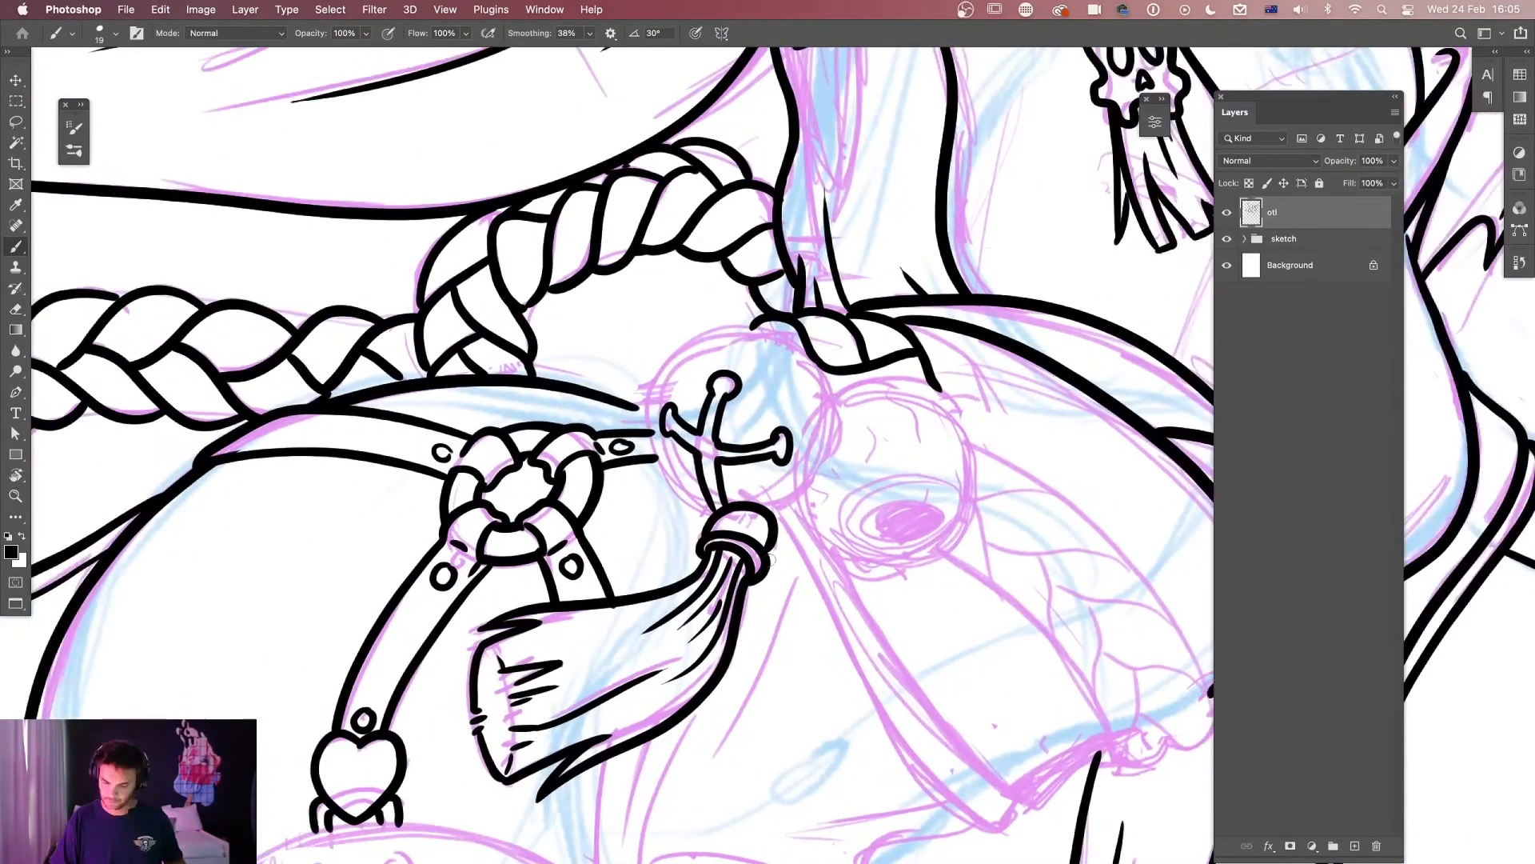
{"action": "key", "text": "super+minus"}
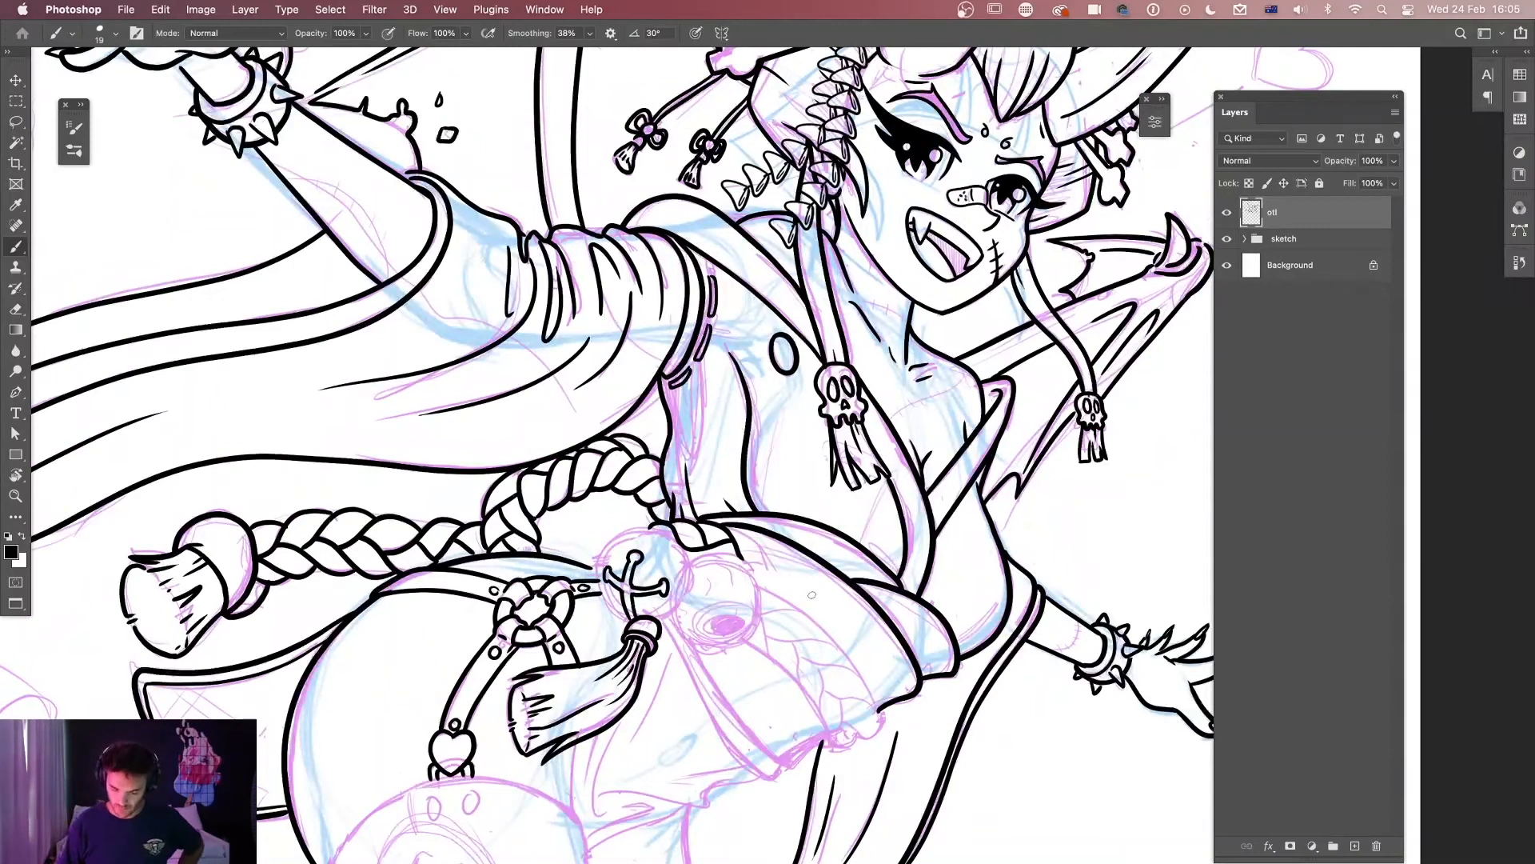
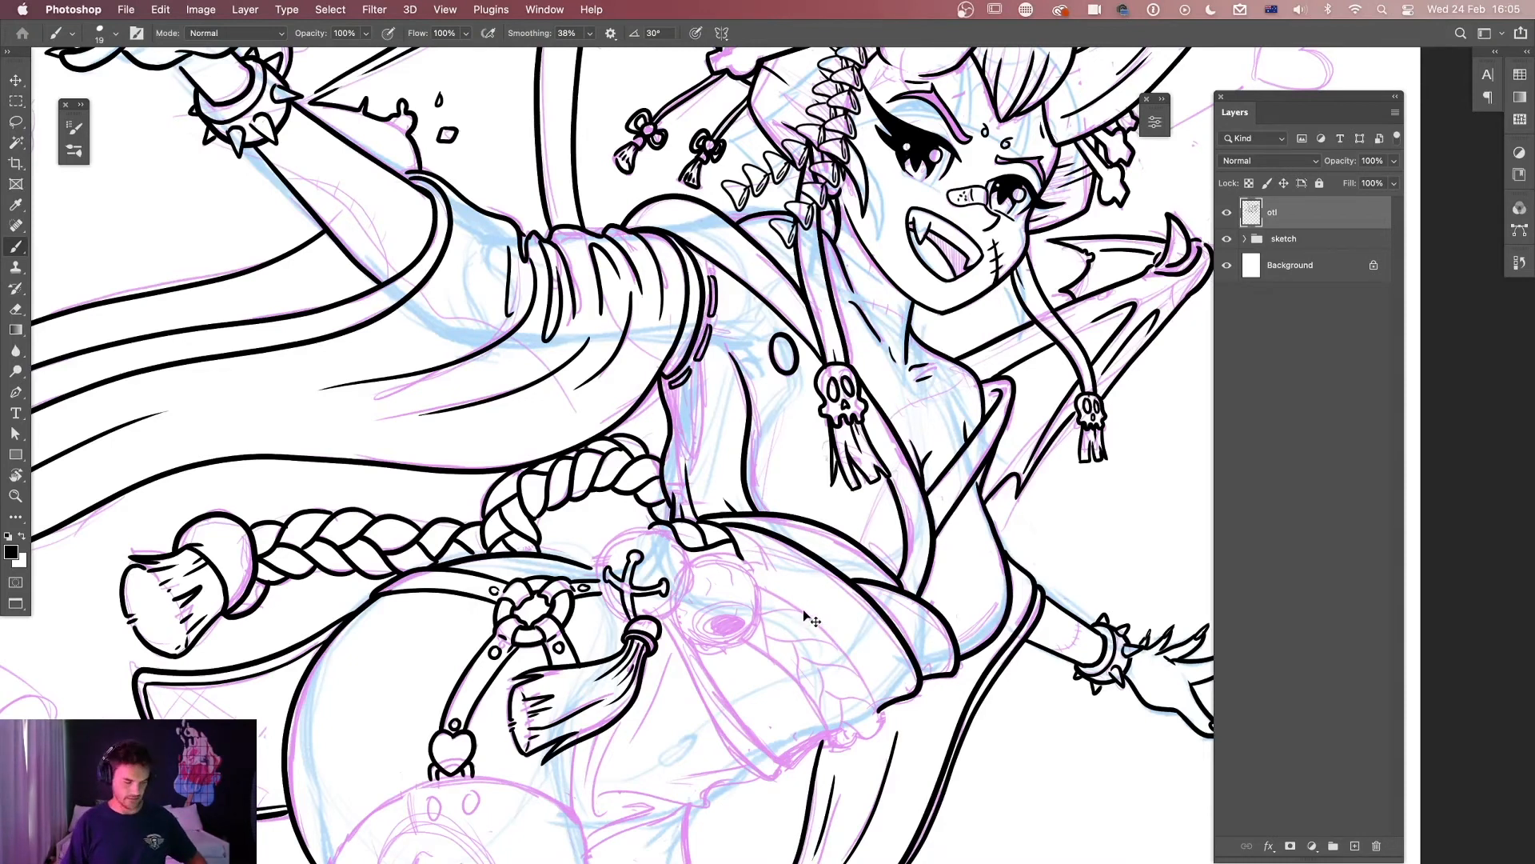
{"action": "scroll", "coordinate": [803, 608], "scroll_direction": "up", "scroll_amount": 5}
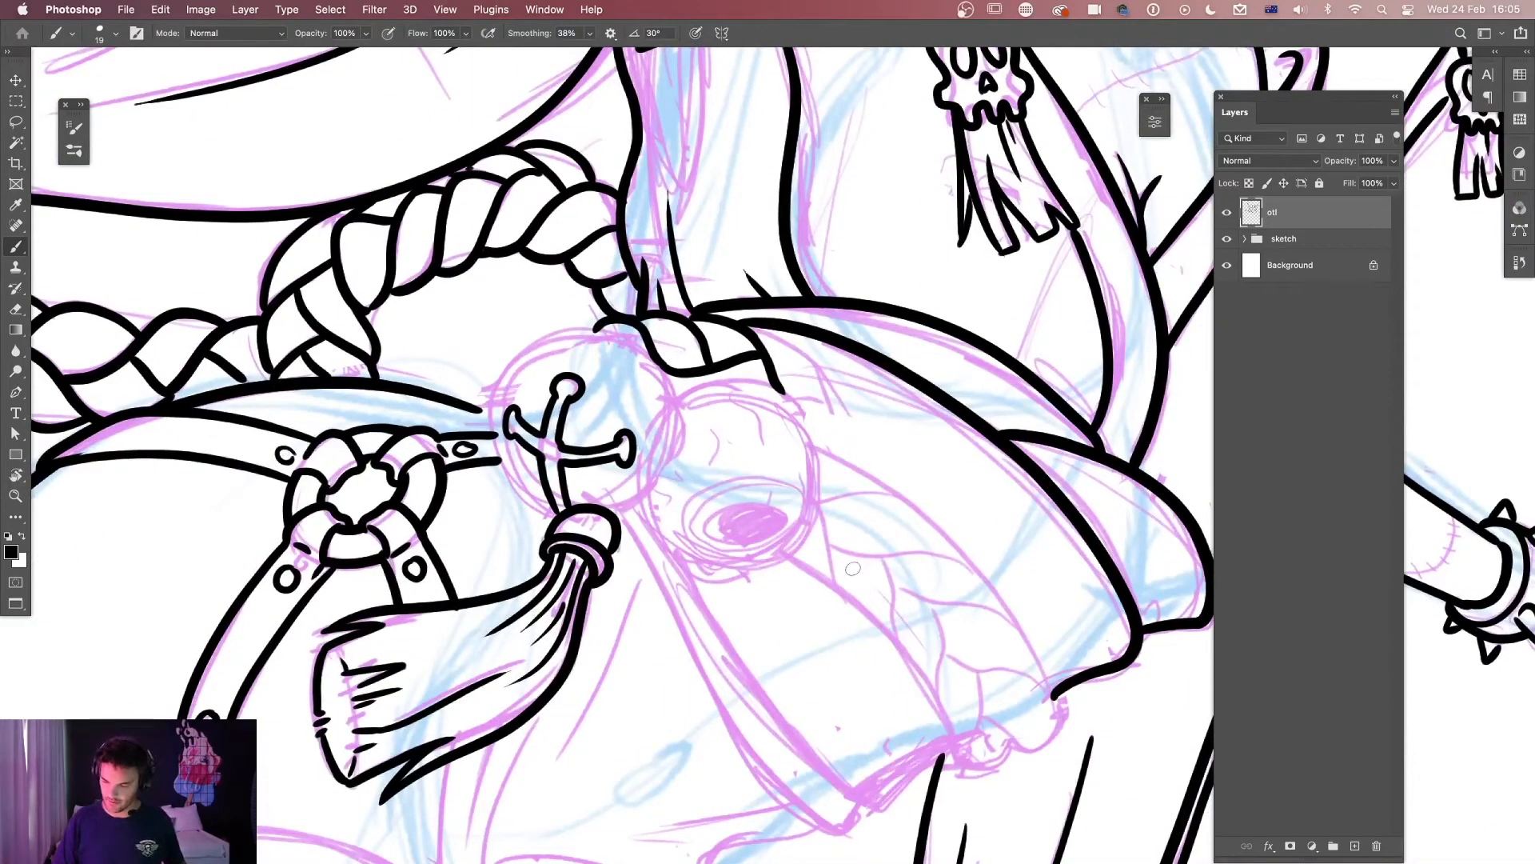
{"action": "mouse_move", "coordinate": [786, 407]}
{"action": "left_mouse_down"}
{"action": "mouse_move", "coordinate": [643, 481]}
{"action": "mouse_move", "coordinate": [837, 588]}
{"action": "mouse_move", "coordinate": [739, 403]}
{"action": "mouse_move", "coordinate": [712, 517]}
{"action": "mouse_move", "coordinate": [949, 484]}
{"action": "mouse_move", "coordinate": [796, 429]}
{"action": "mouse_move", "coordinate": [854, 610]}
{"action": "mouse_move", "coordinate": [863, 445]}
{"action": "mouse_move", "coordinate": [792, 485]}
{"action": "mouse_move", "coordinate": [906, 529]}
{"action": "mouse_move", "coordinate": [807, 470]}
{"action": "left_mouse_up"}
{"action": "key", "text": "super+z"}
{"action": "key", "text": "super+z"}
{"action": "key", "text": "super+z"}
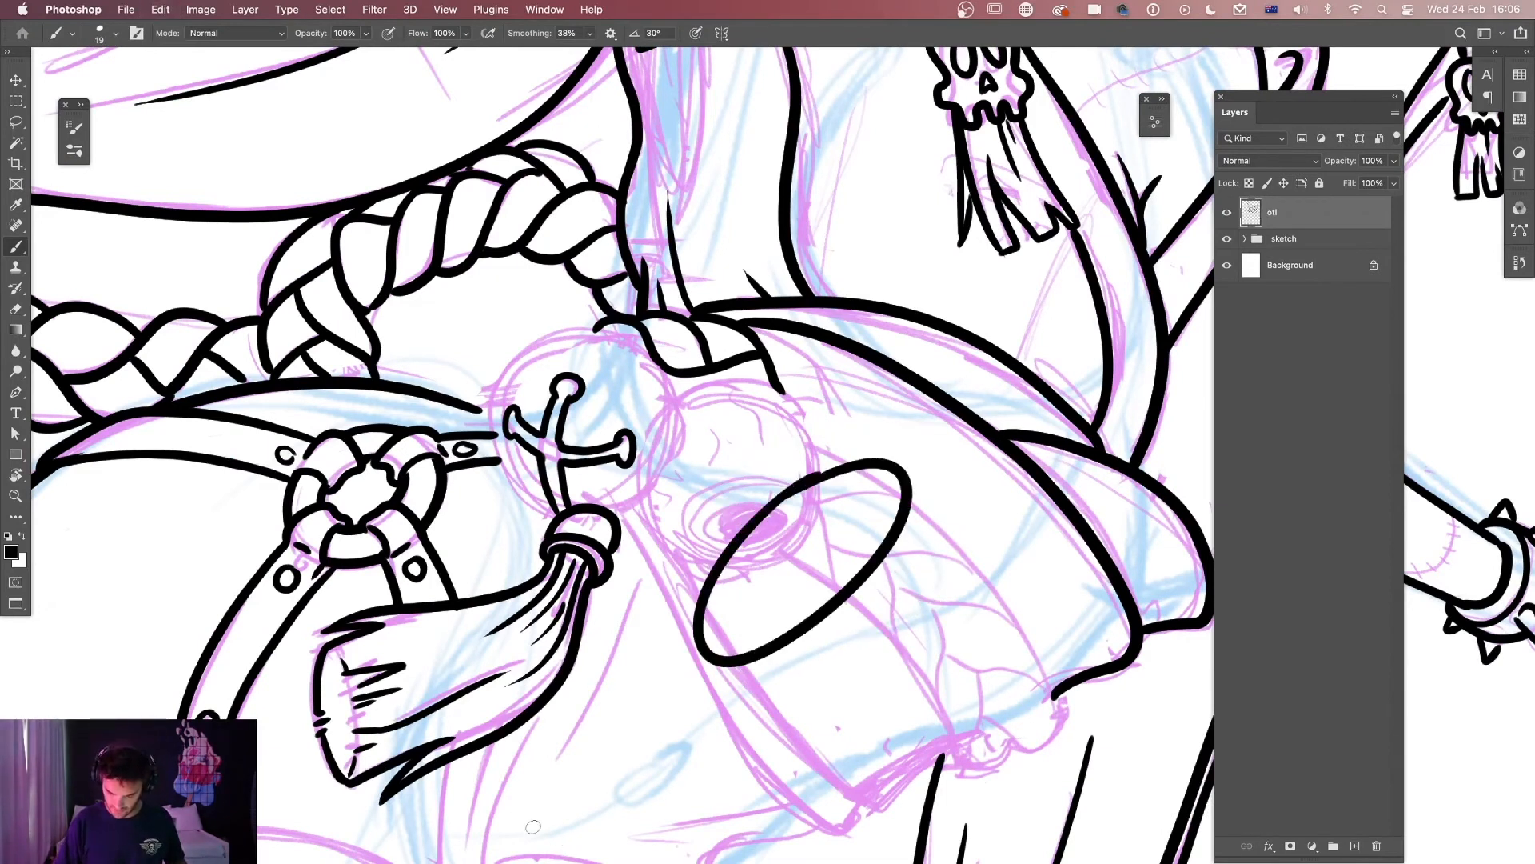
{"action": "key", "text": "super+z"}
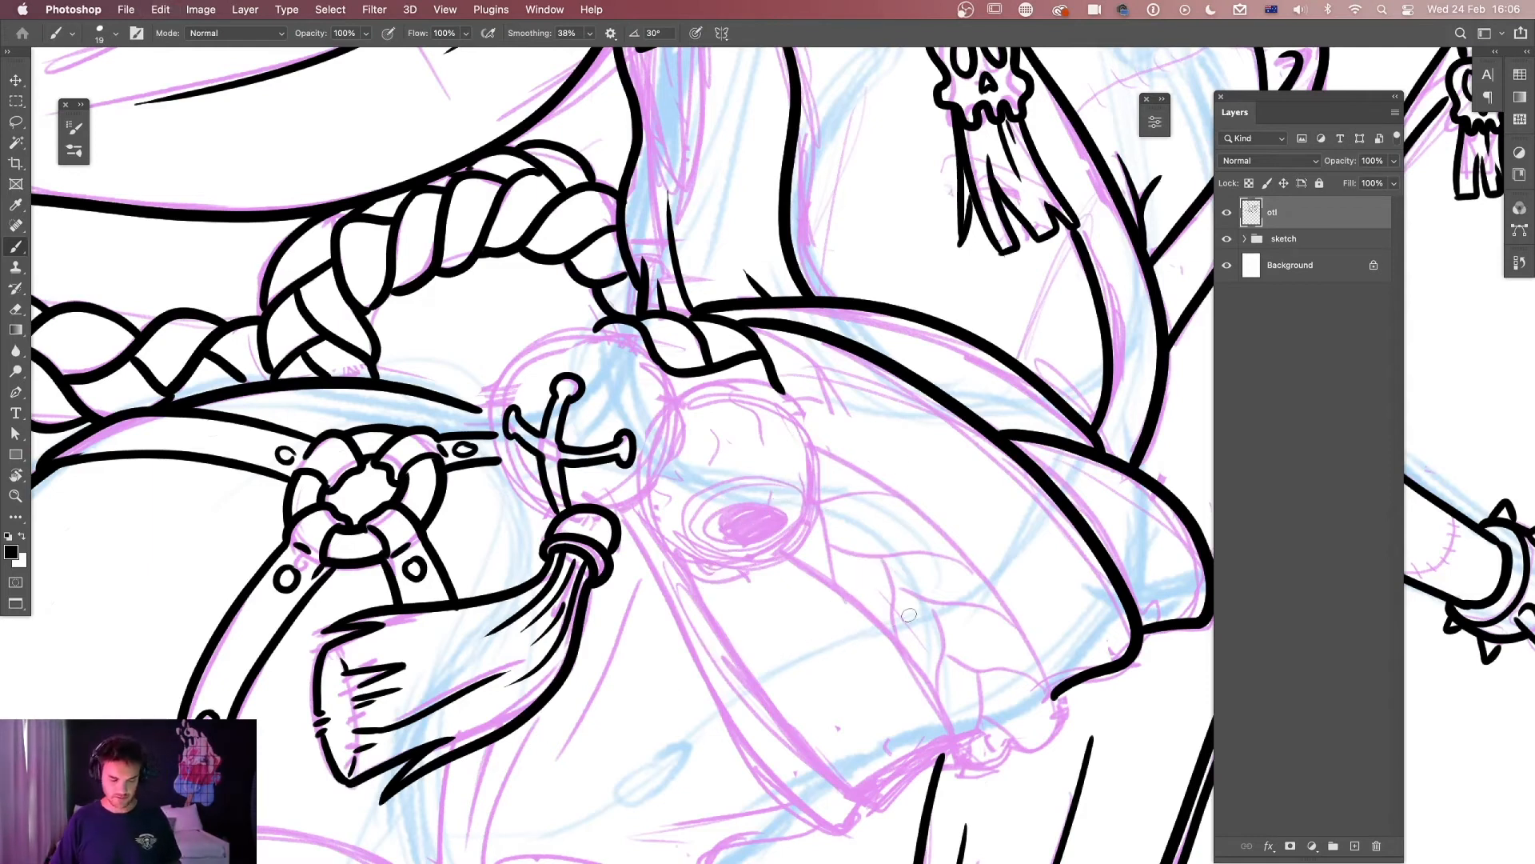
Create a 250 px circle shape with the Ellipse tool over the sketched skirt folds.
{"action": "left_click", "coordinate": [21, 455]}
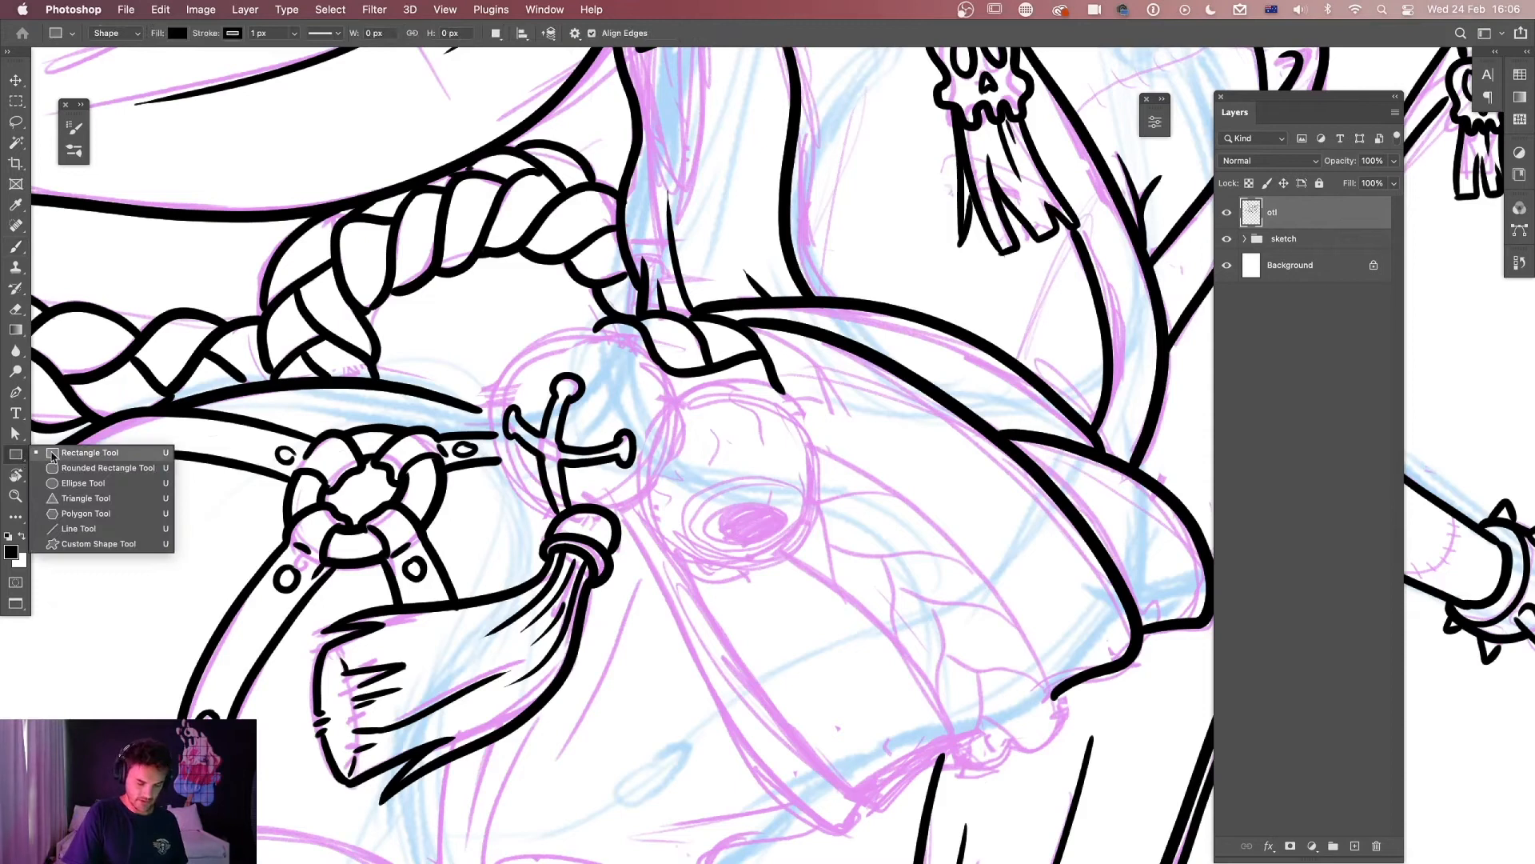
{"action": "left_click", "coordinate": [84, 483]}
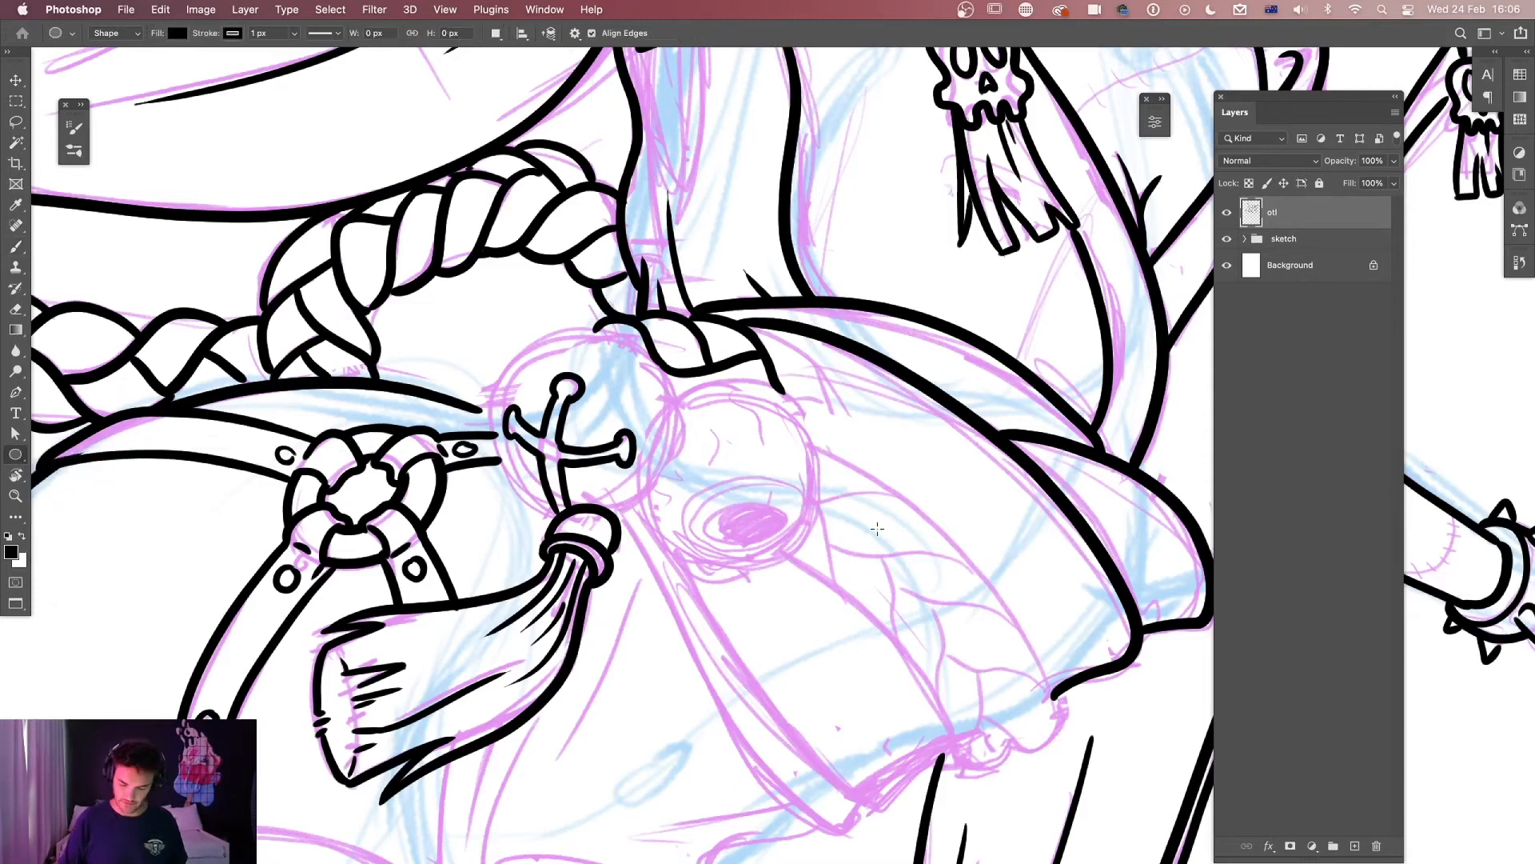
{"action": "left_click_drag", "start_coordinate": [766, 436], "coordinate": [966, 634]}
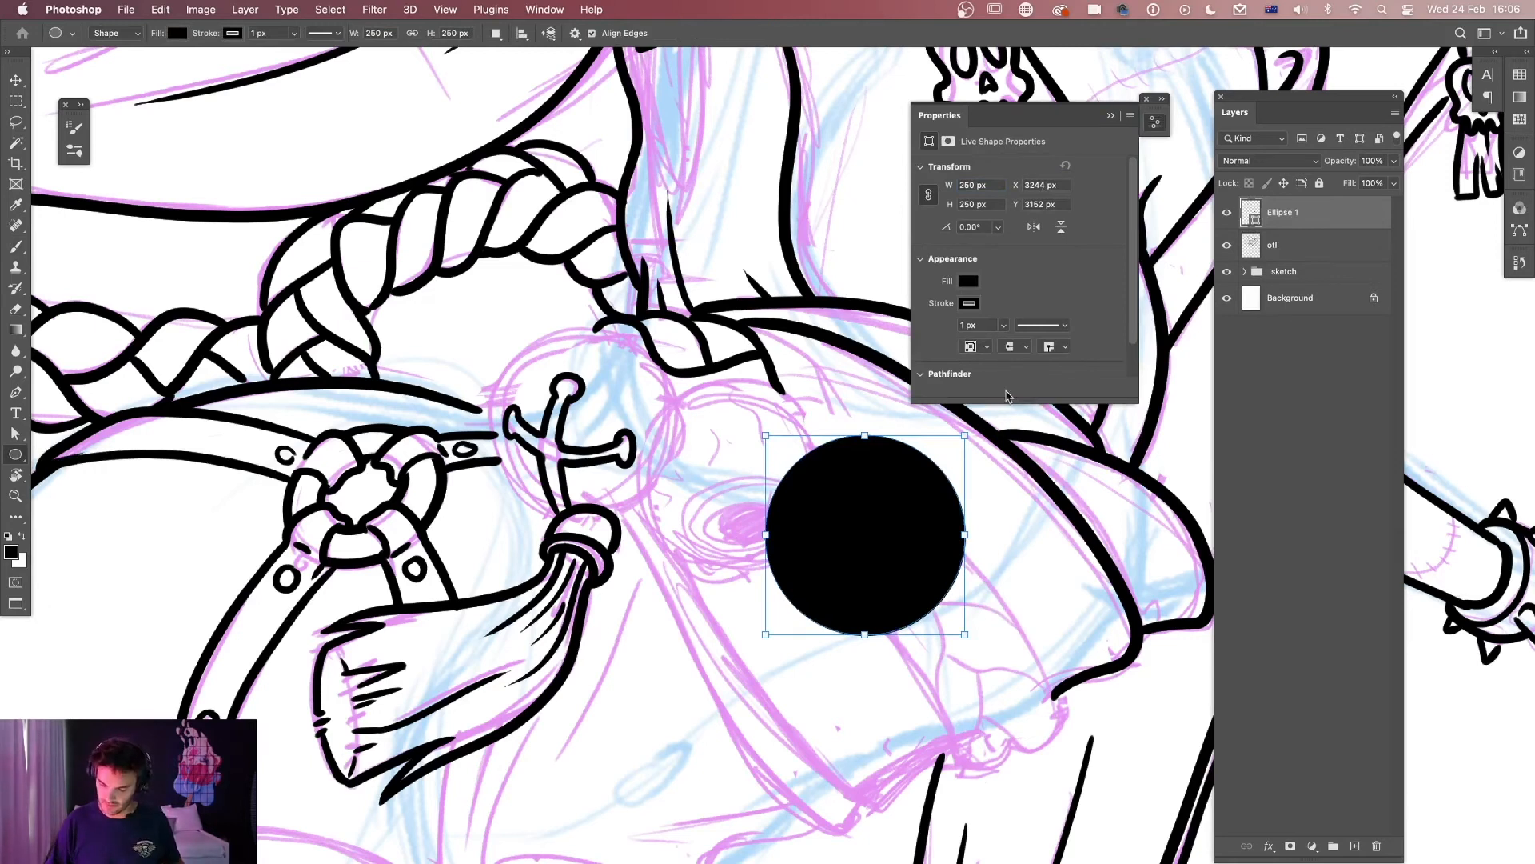
Remove the circle's fill and set its black stroke width to 12.87 px.
{"action": "left_click", "coordinate": [967, 281]}
{"action": "left_click", "coordinate": [937, 312]}
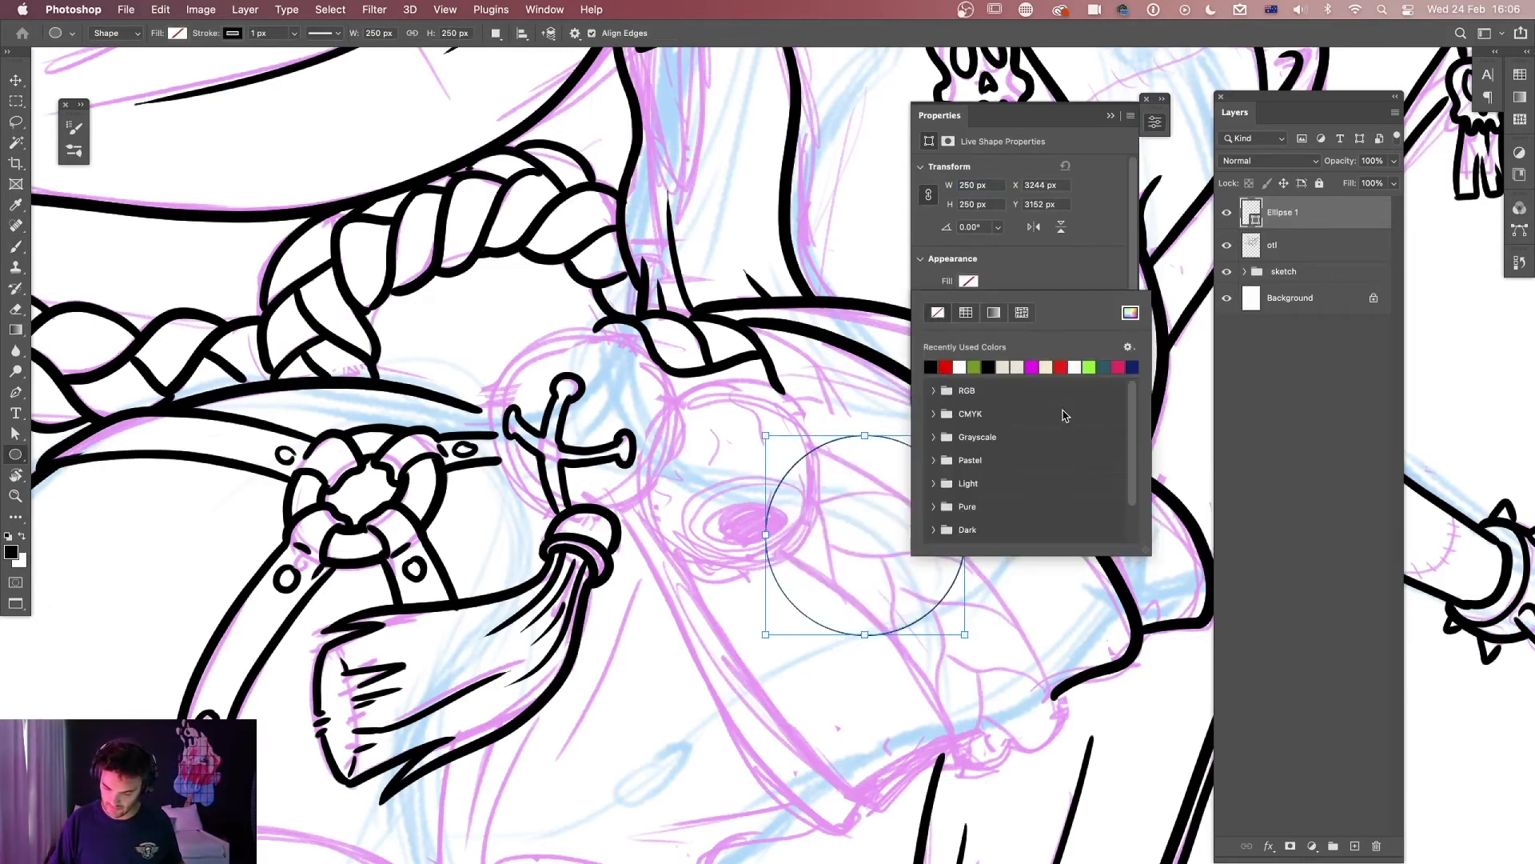
{"action": "key", "text": "Return"}
{"action": "left_click", "coordinate": [1004, 326]}
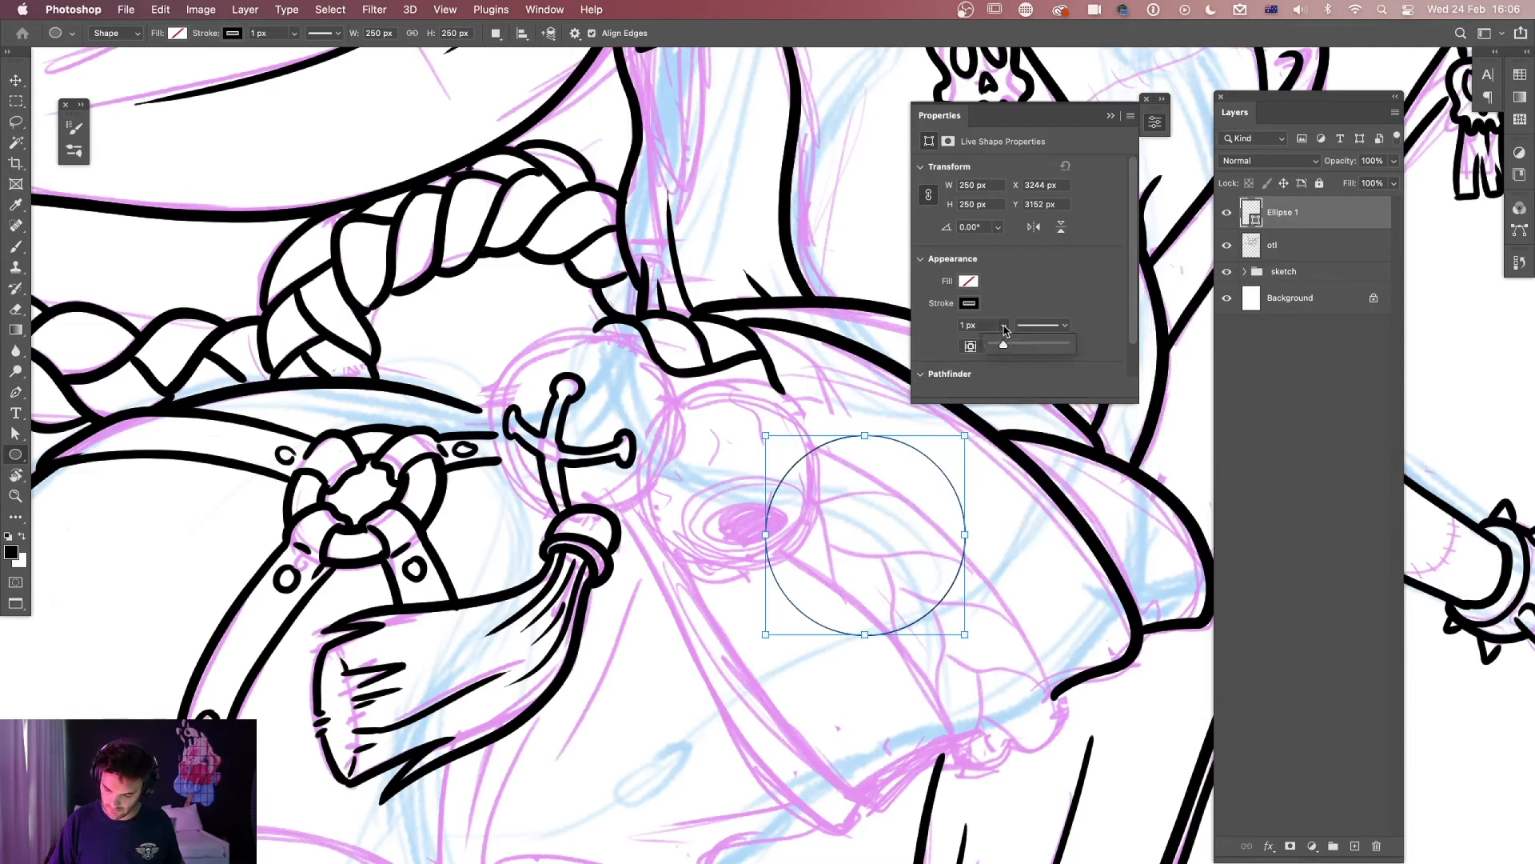
{"action": "left_click_drag", "start_coordinate": [1004, 350], "coordinate": [1009, 349]}
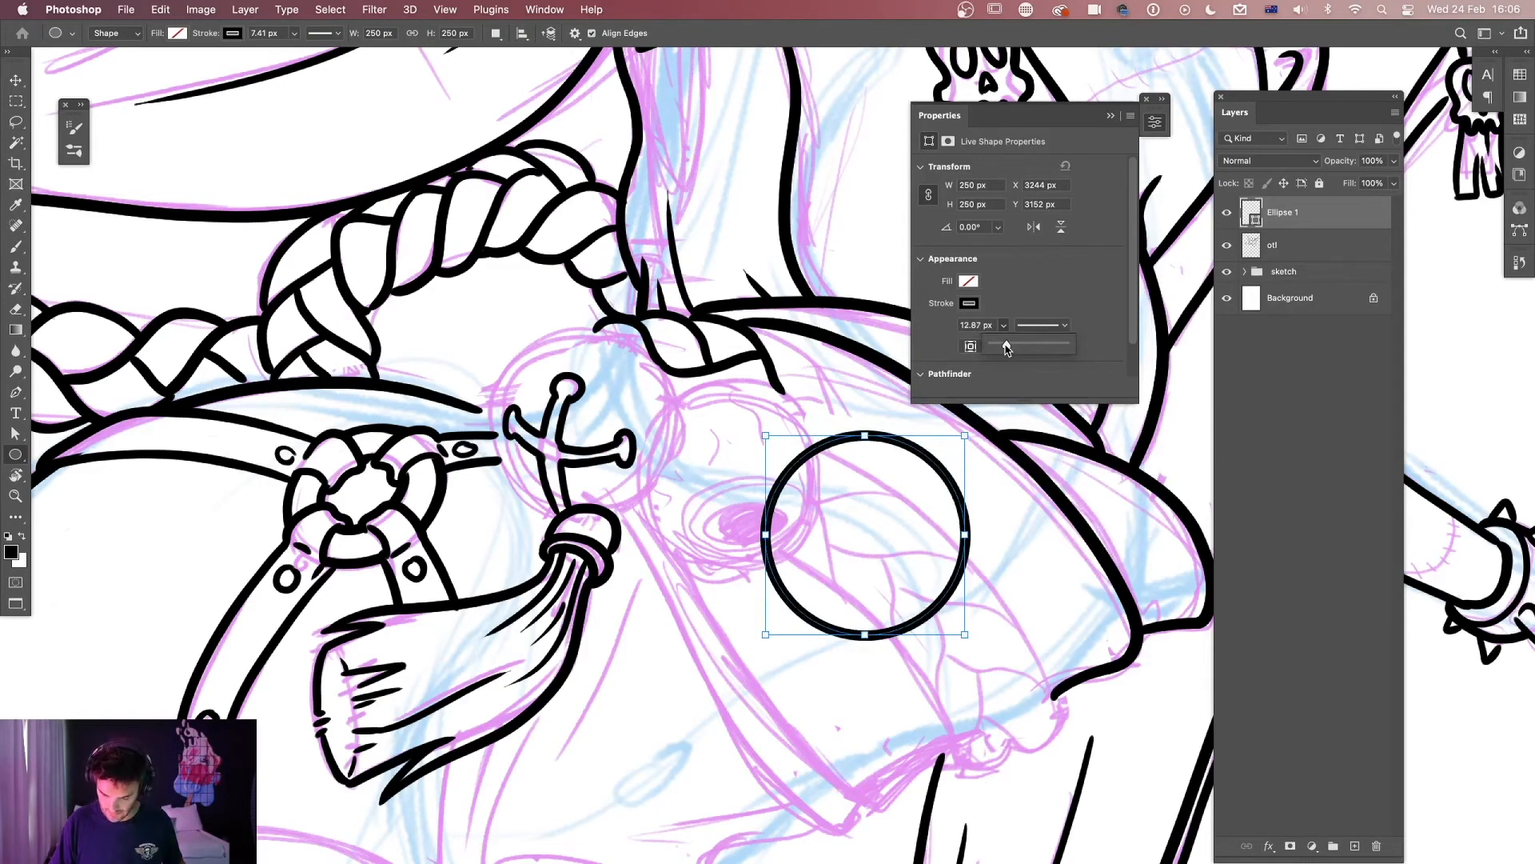
{"action": "left_click", "coordinate": [1111, 117]}
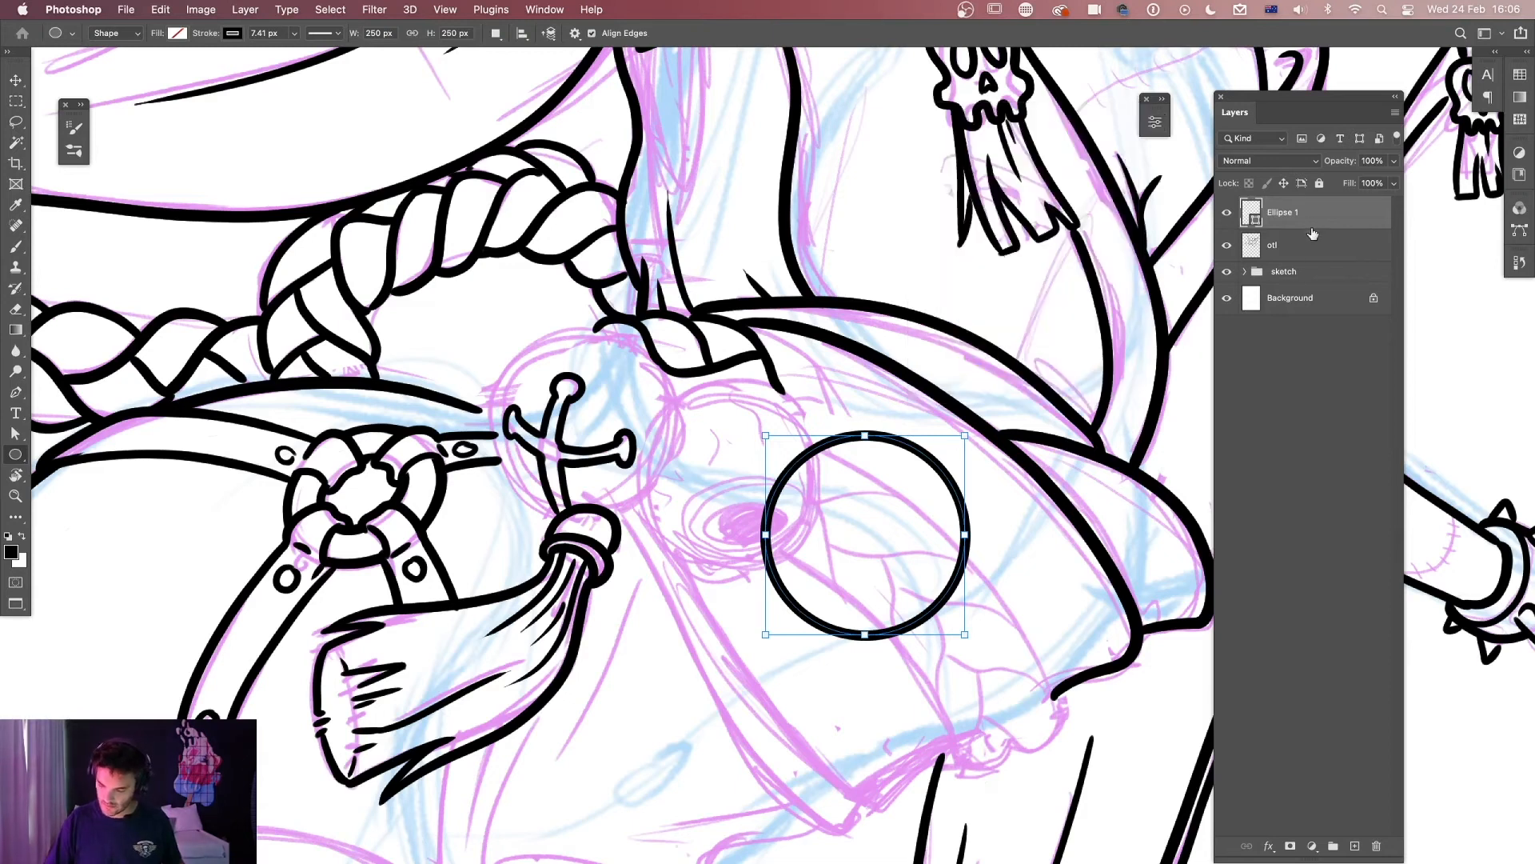
Duplicate the circle, hide the original layer, and move the copy over the sketched eyeball at the waist.
{"action": "key", "text": "super+j"}
{"action": "left_click", "coordinate": [1226, 245]}
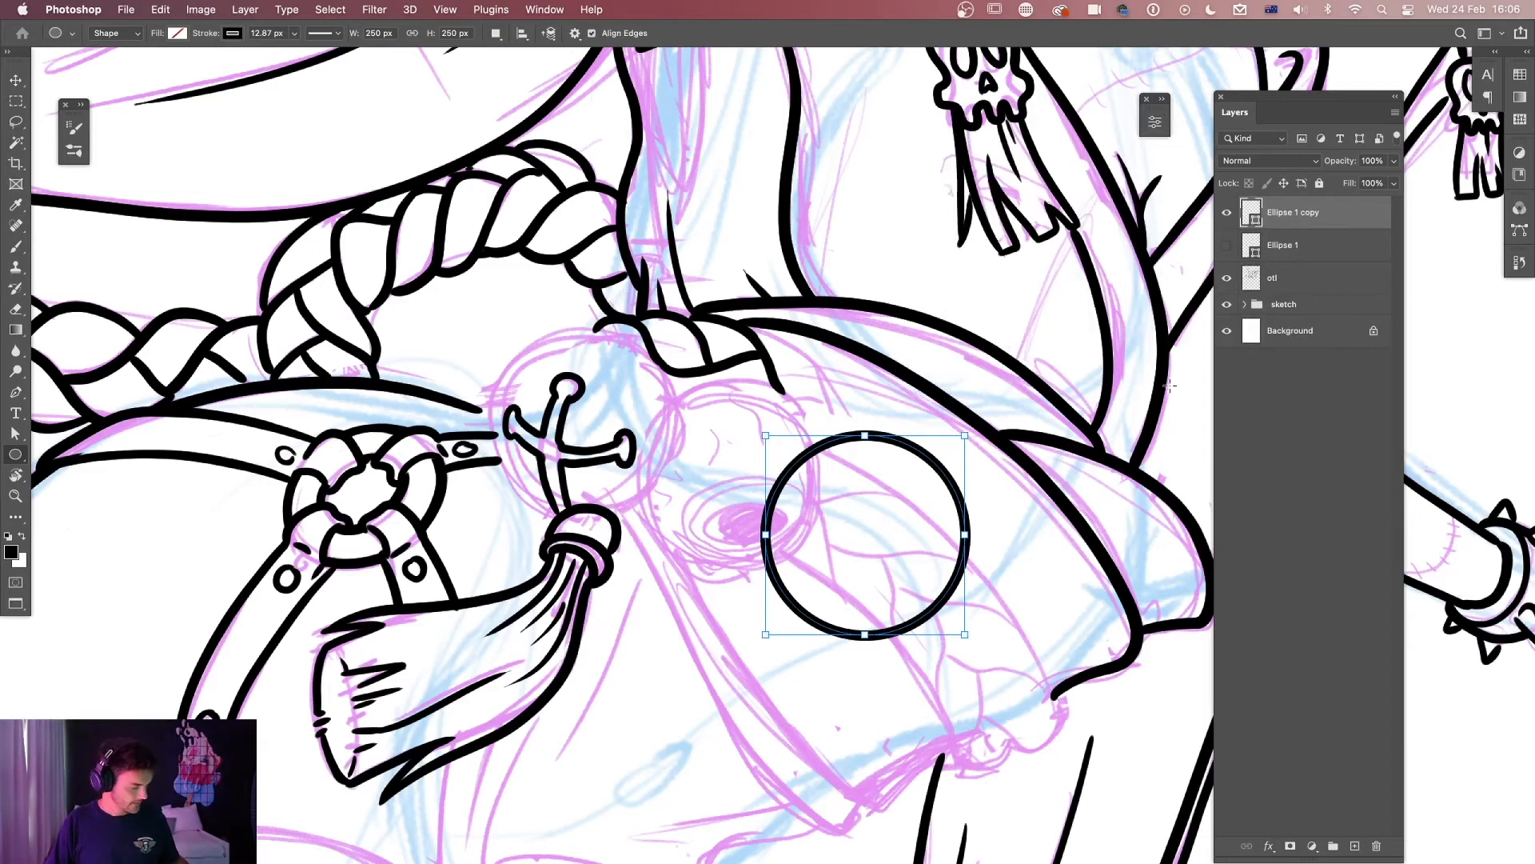
{"action": "key", "text": "super+t"}
{"action": "left_click_drag", "start_coordinate": [919, 537], "coordinate": [784, 485]}
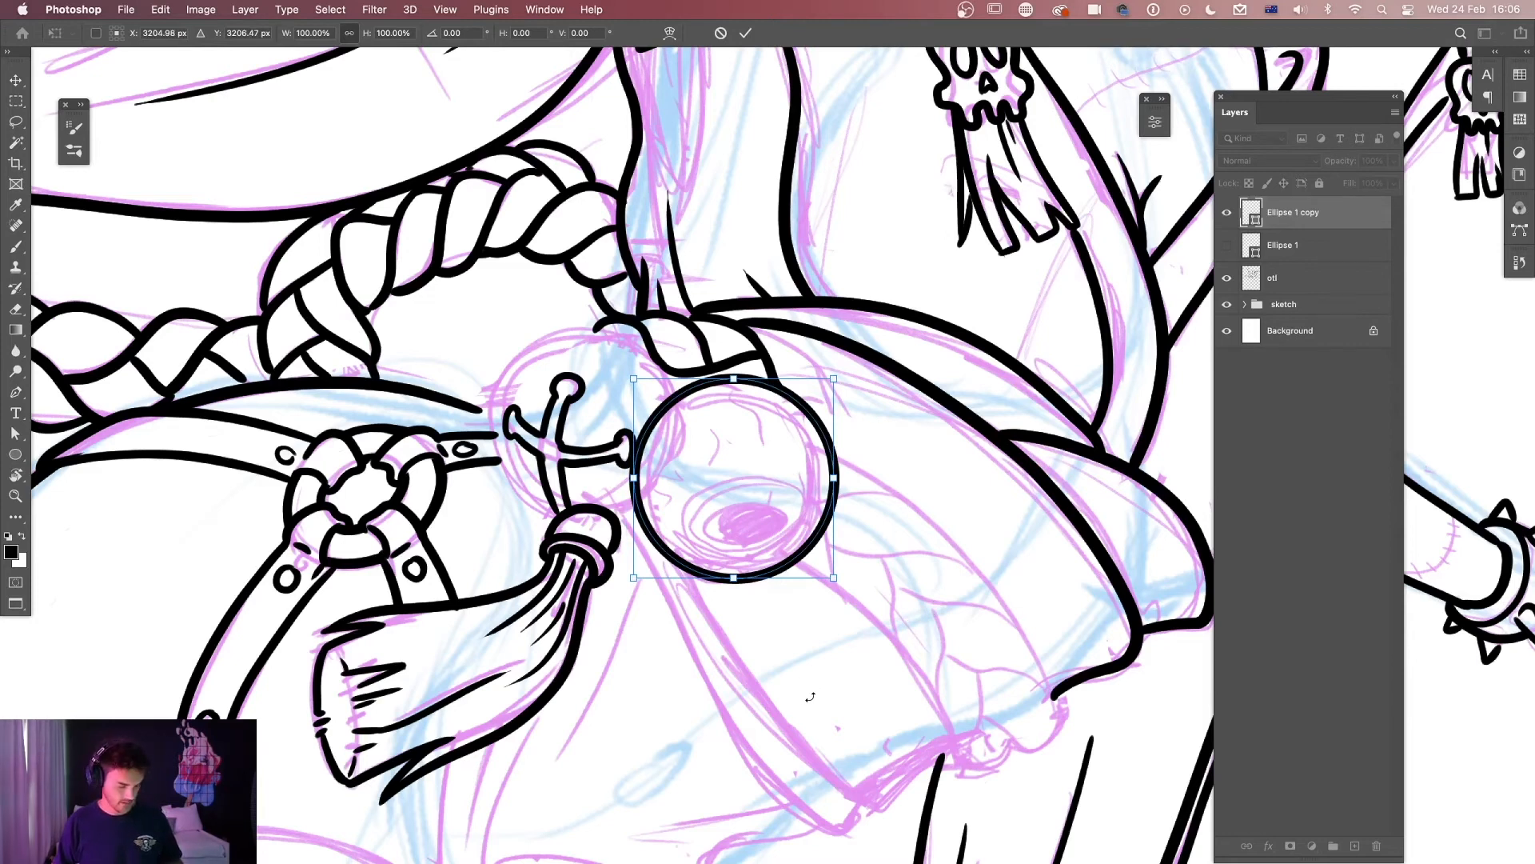
Duplicate the eyeball circle, scale the new copy to 94.53%, and fit it around the anchor-shaped ornament.
{"action": "left_click", "coordinate": [757, 510], "text": "alt"}
{"action": "left_click_drag", "start_coordinate": [774, 496], "coordinate": [628, 442]}
{"action": "left_click_drag", "start_coordinate": [686, 323], "coordinate": [628, 374]}
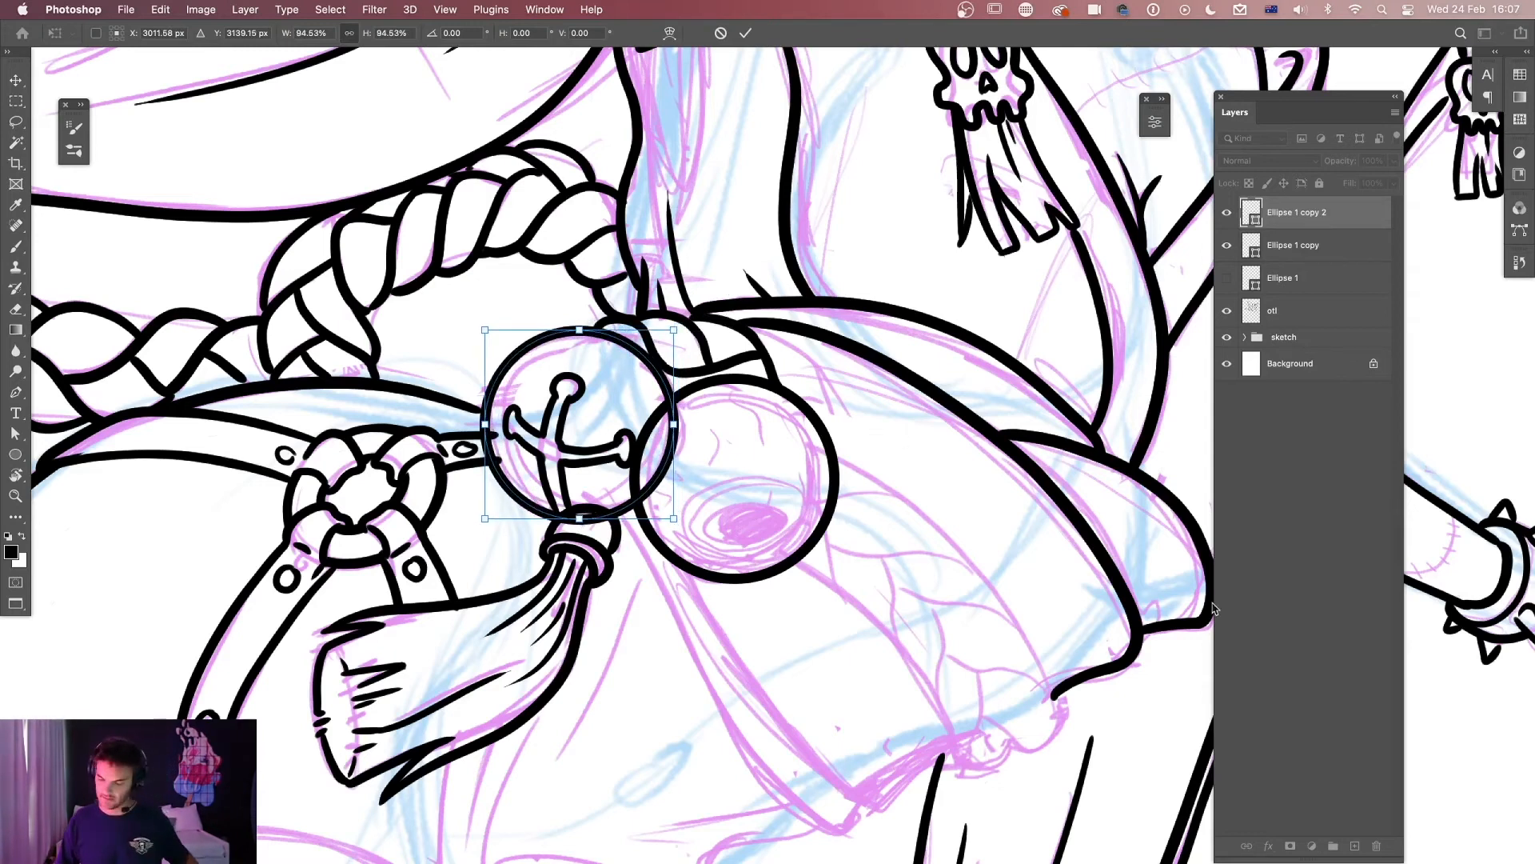
{"action": "key", "text": "Return"}
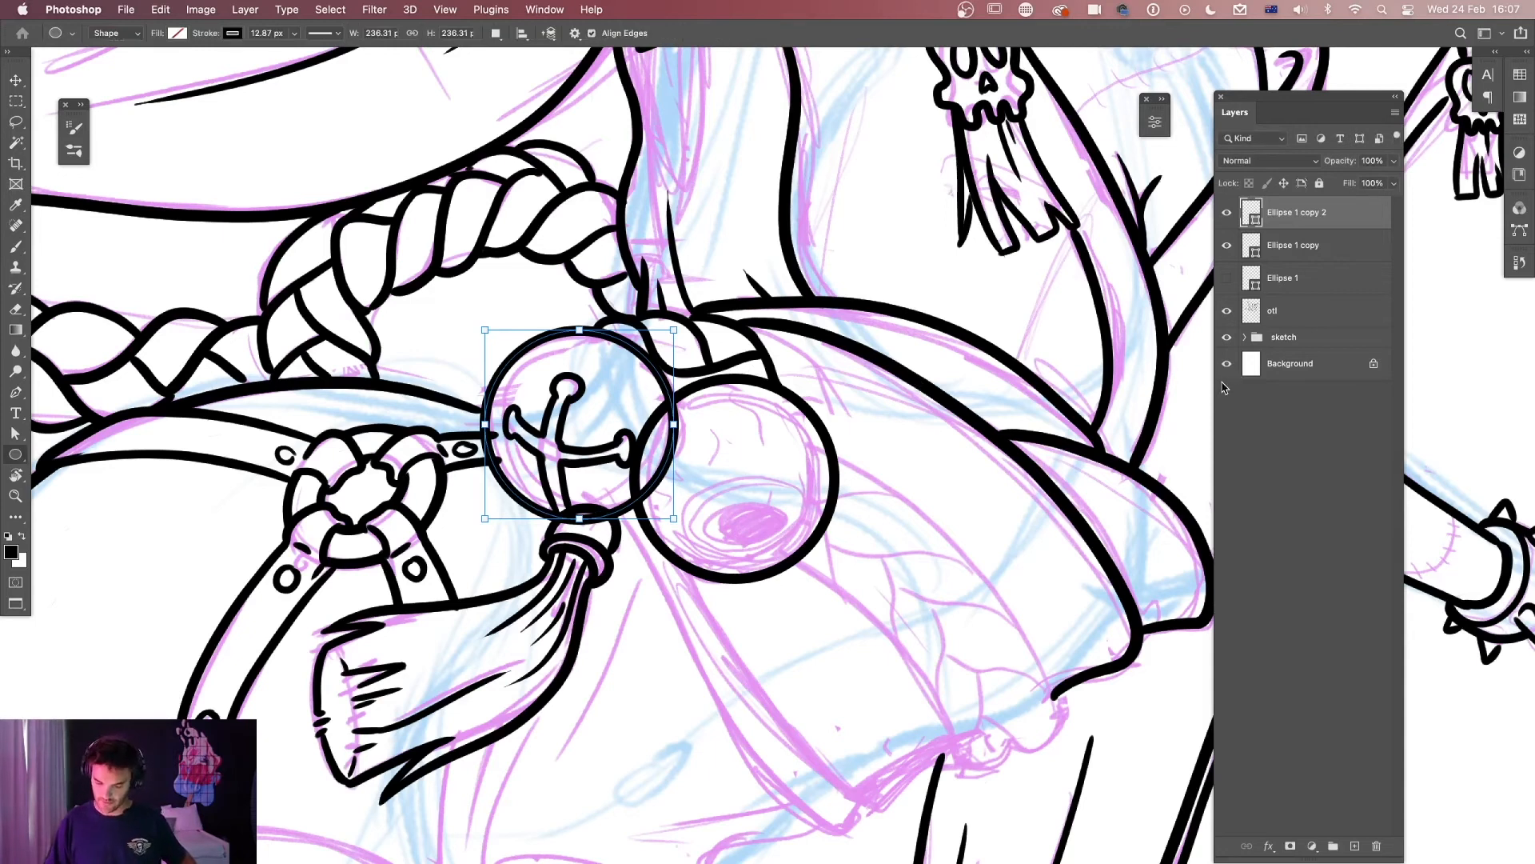
{"action": "key", "text": "Return"}
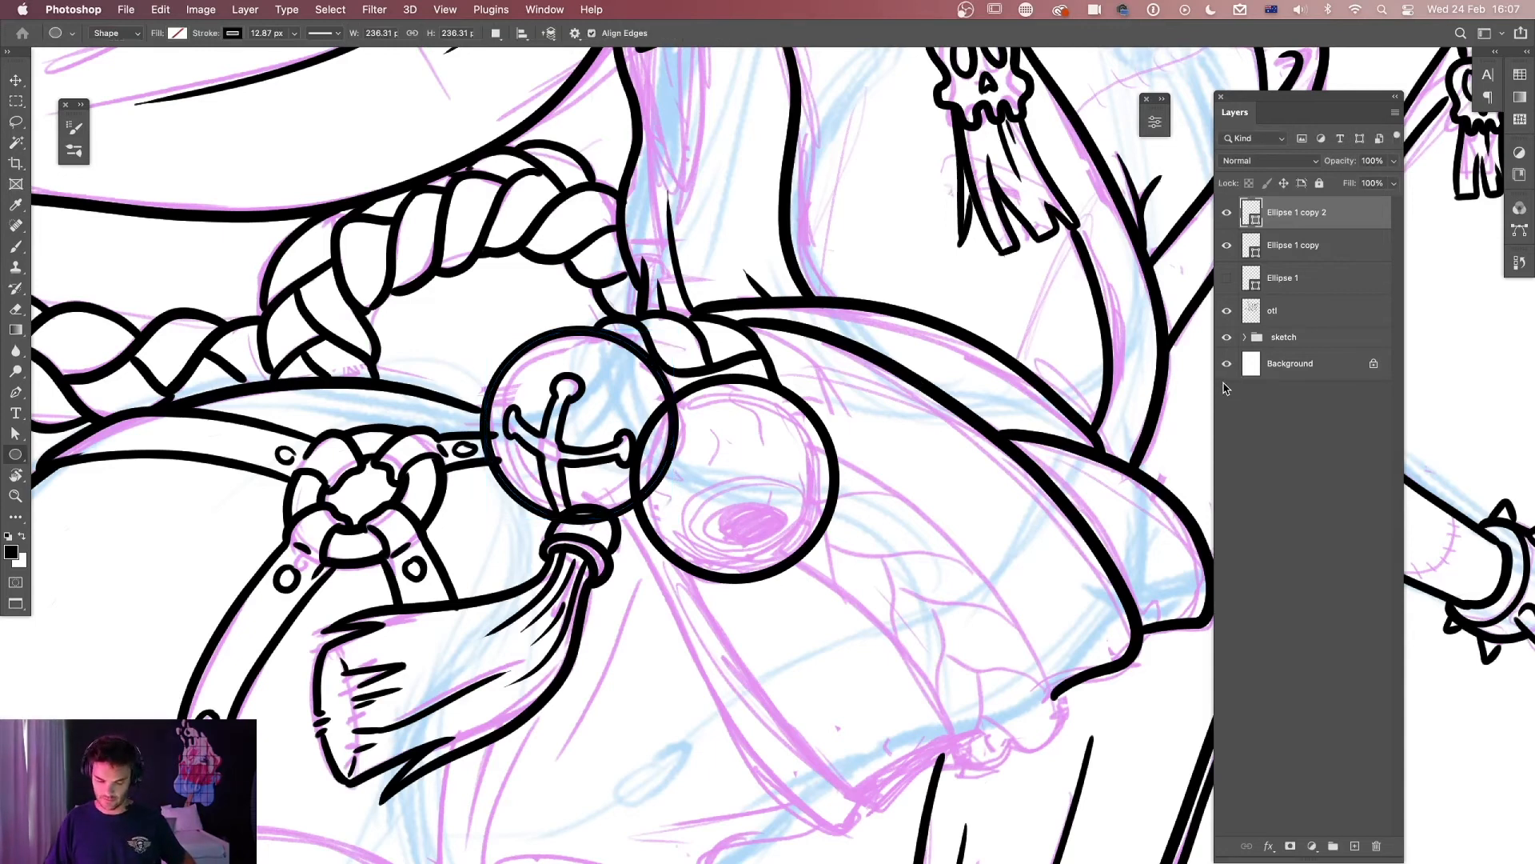
Rasterize the two circle copies around the anchor-shaped ornament and the eyeball.
{"action": "right_click", "coordinate": [1341, 213]}
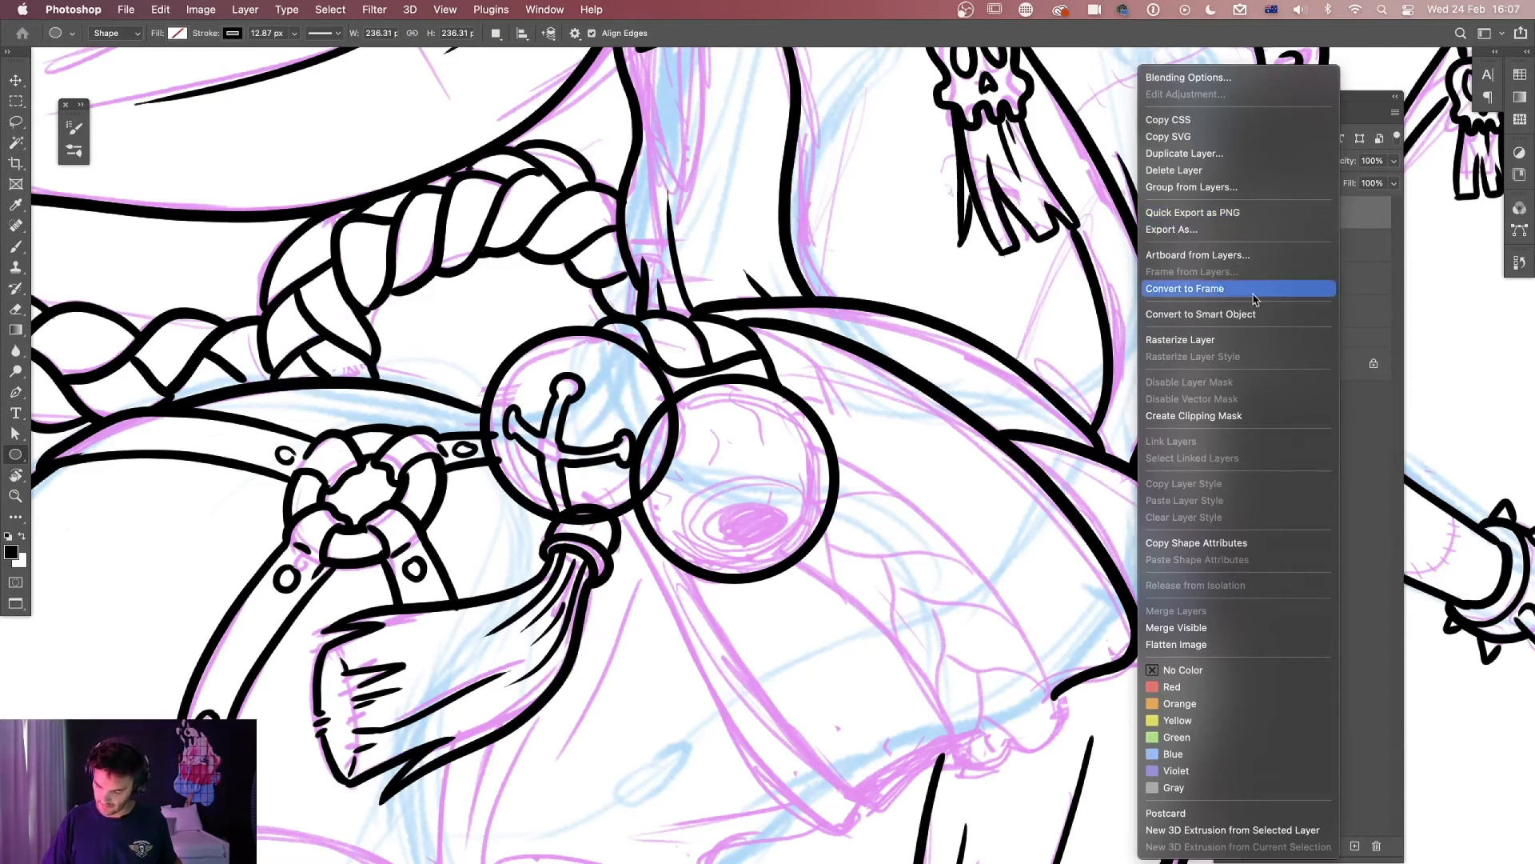
{"action": "left_click", "coordinate": [1231, 340]}
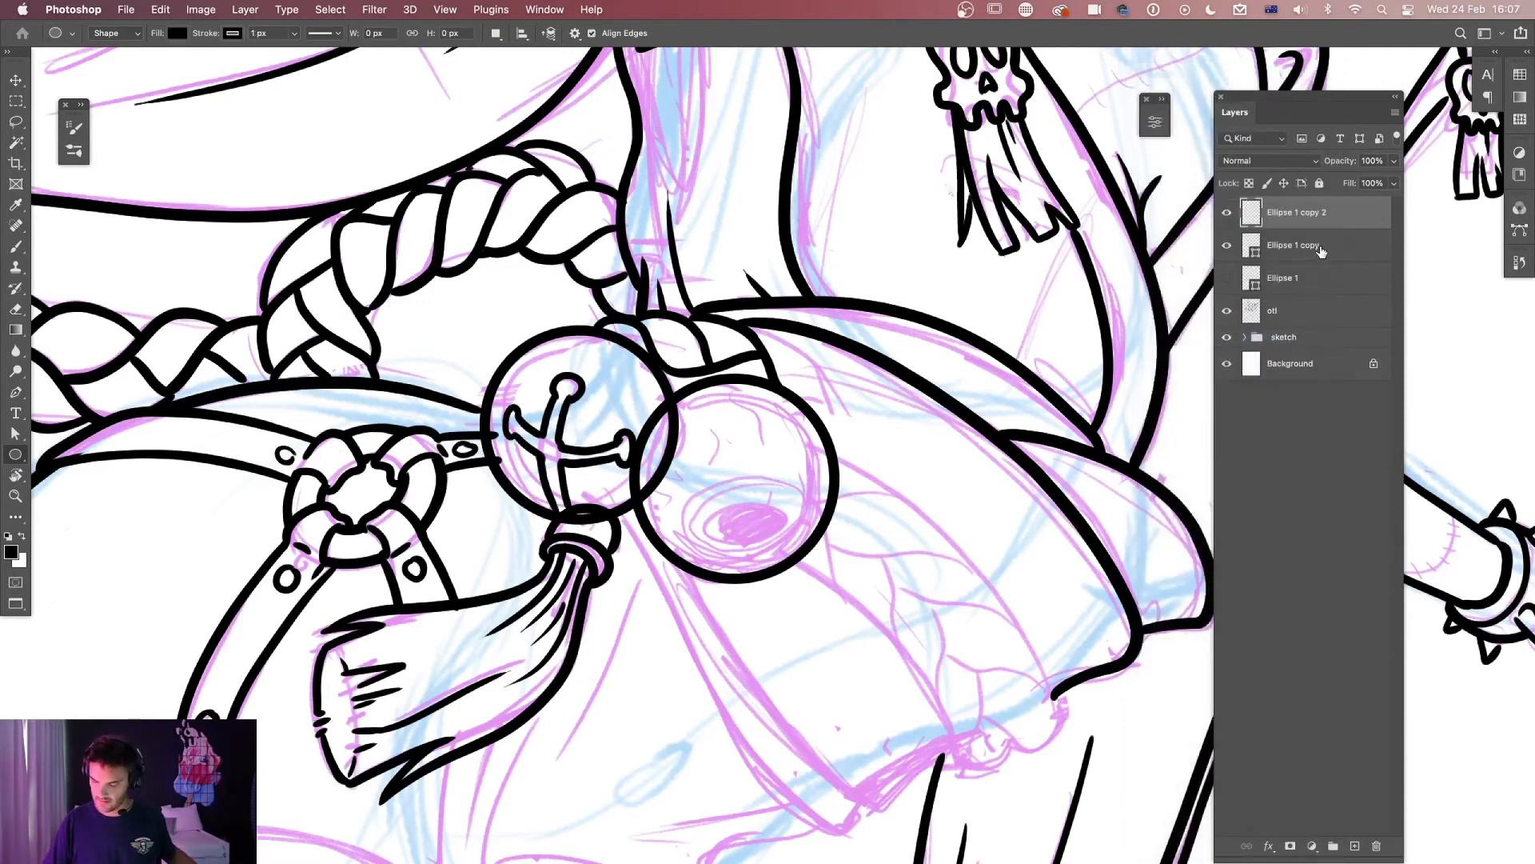
{"action": "right_click", "coordinate": [1326, 251]}
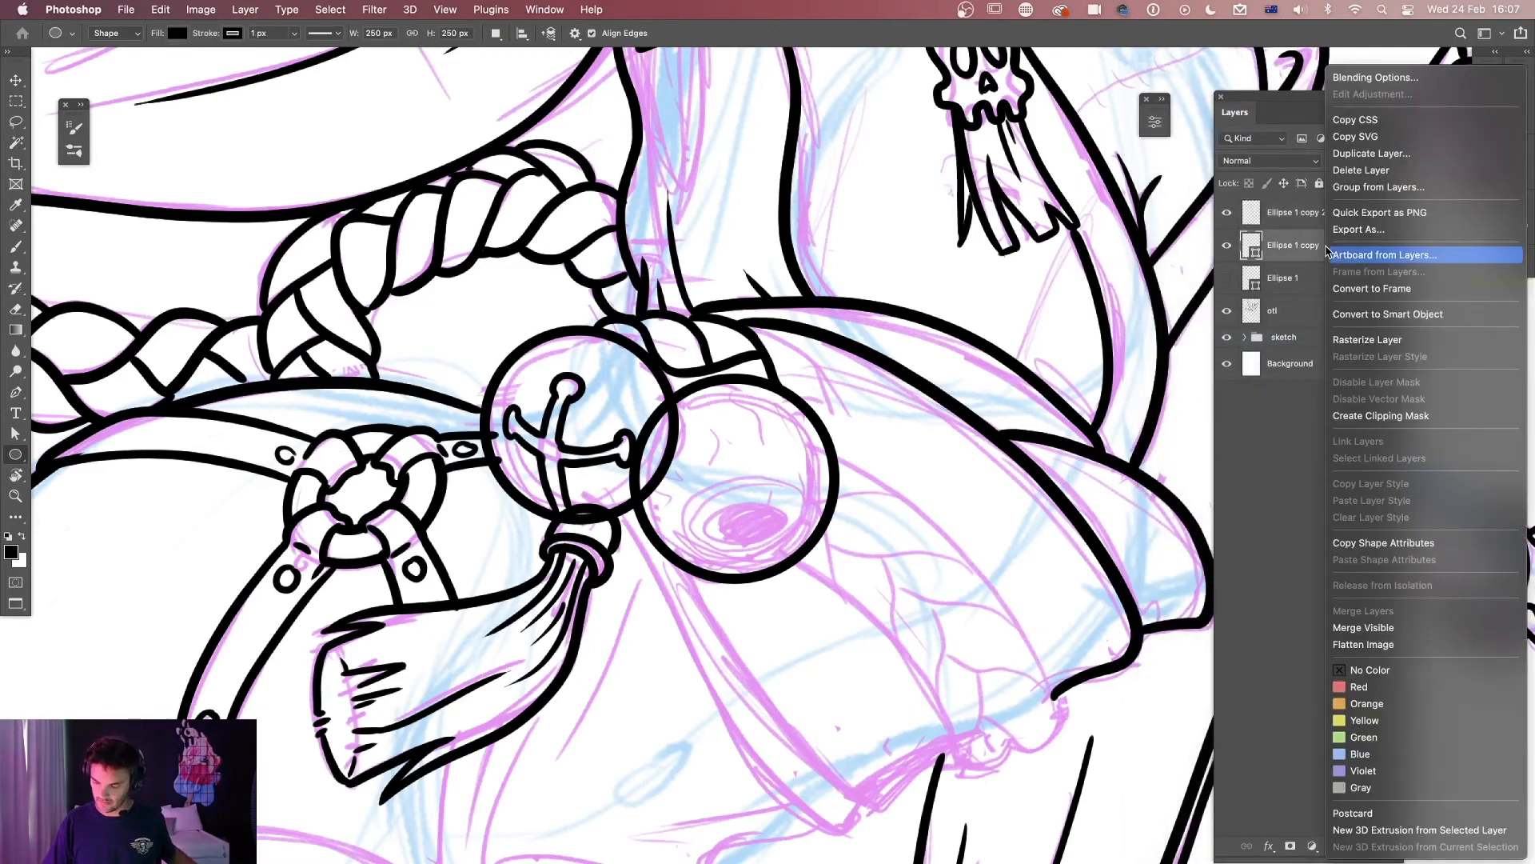
{"action": "left_click", "coordinate": [1391, 343]}
Erase the part of the anchor ornament's circle that overlaps the eyeball circle.
{"action": "left_click", "coordinate": [1226, 246]}
{"action": "left_click", "coordinate": [1226, 246]}
{"action": "left_click", "coordinate": [1297, 214]}
{"action": "key", "text": "e"}
{"action": "mouse_move", "coordinate": [681, 406]}
{"action": "left_mouse_down"}
{"action": "mouse_move", "coordinate": [655, 495]}
{"action": "mouse_move", "coordinate": [599, 526]}
{"action": "left_mouse_up"}
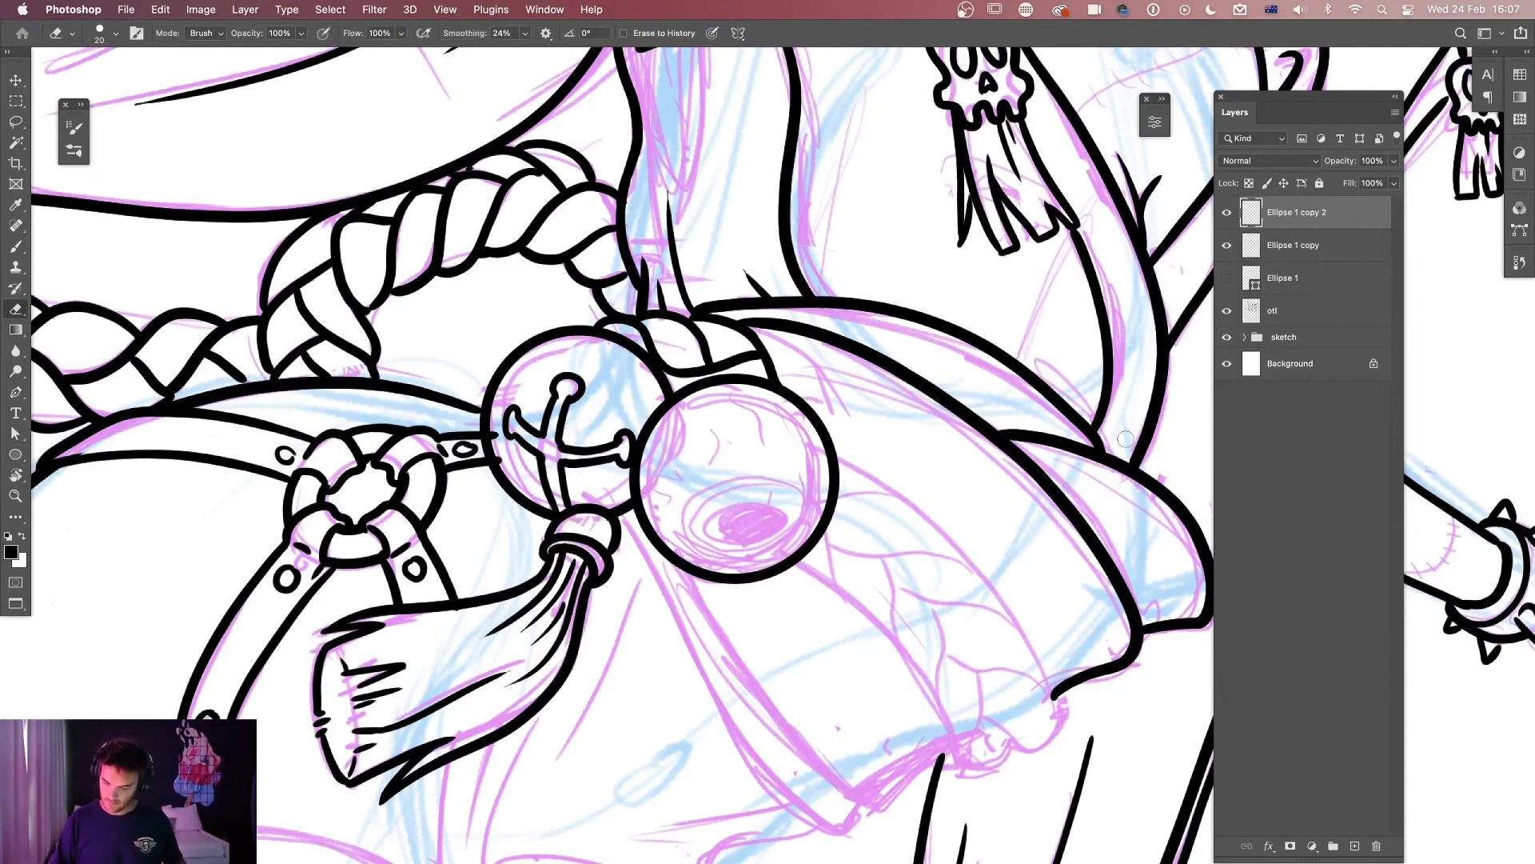
Merge the two rasterized circles, place them beneath the otl layer, and merge them into it.
{"action": "left_click", "coordinate": [1328, 247], "text": "shift"}
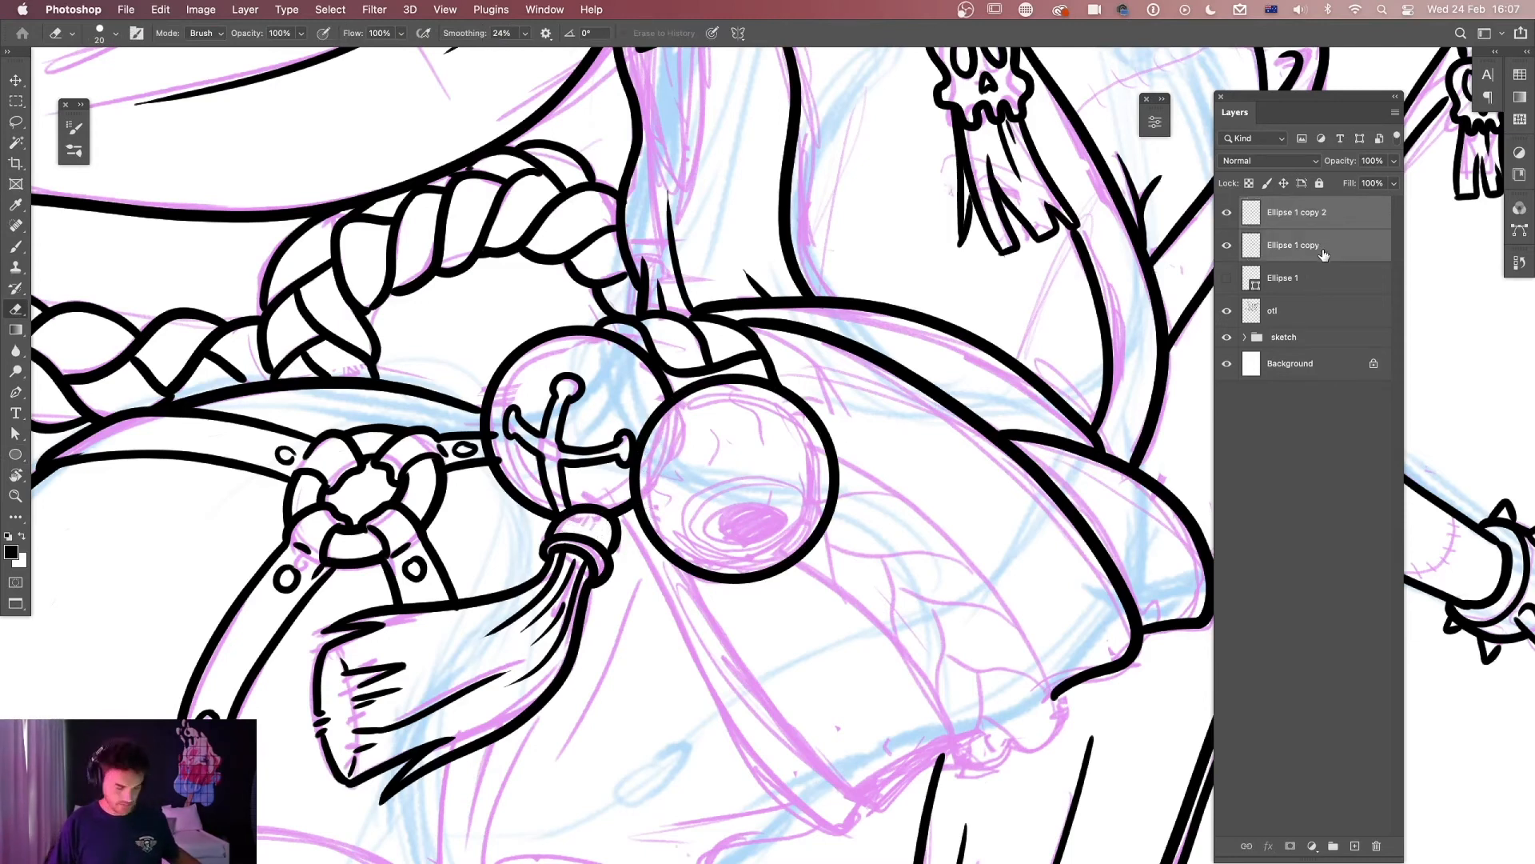
{"action": "key", "text": "super+e"}
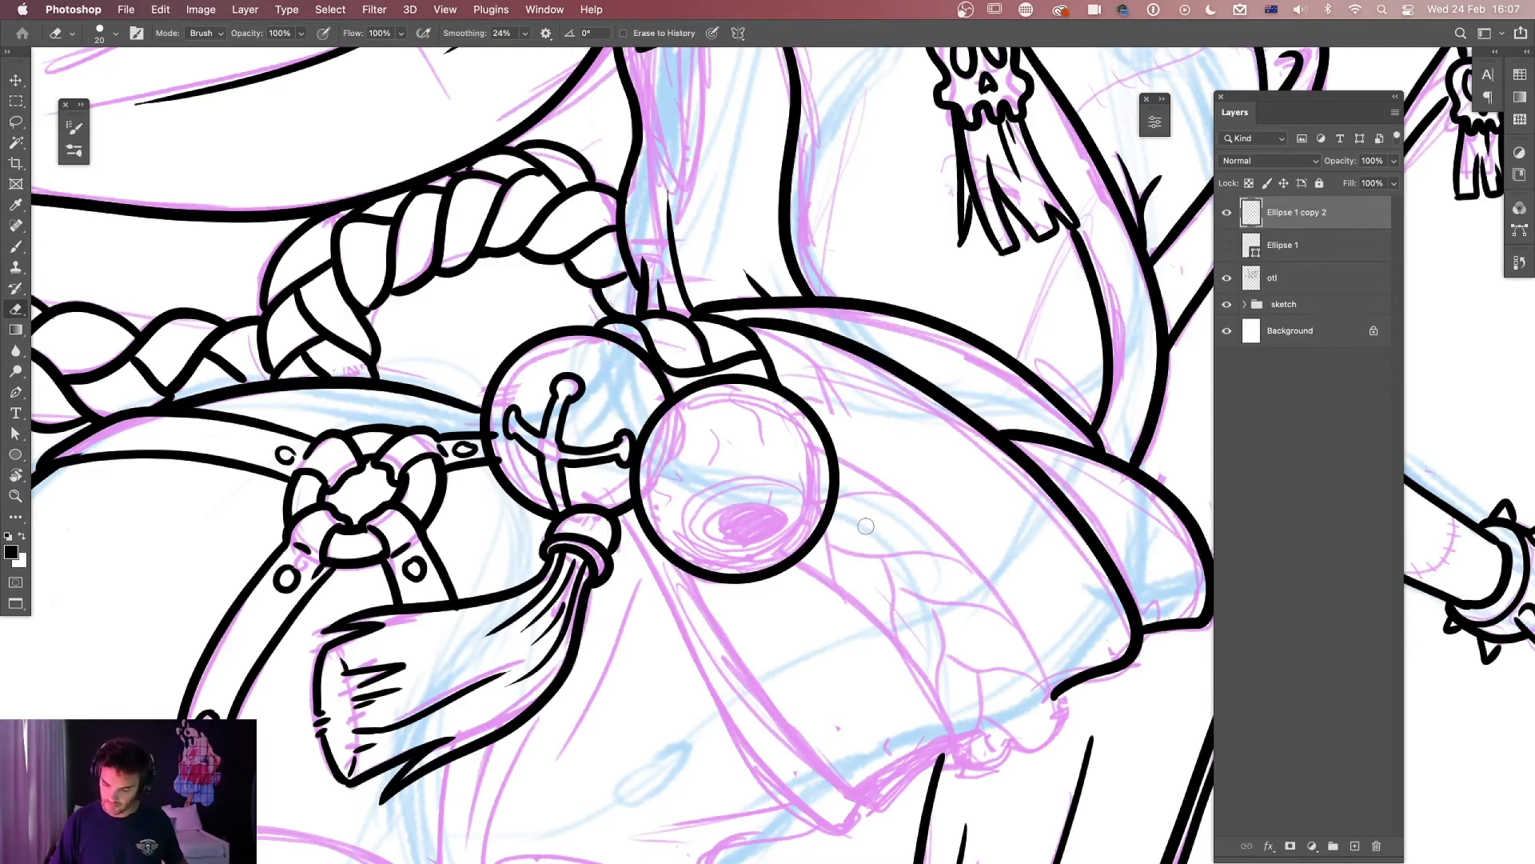
{"action": "left_click_drag", "start_coordinate": [1298, 230], "coordinate": [1289, 289]}
{"action": "left_click", "coordinate": [1294, 247]}
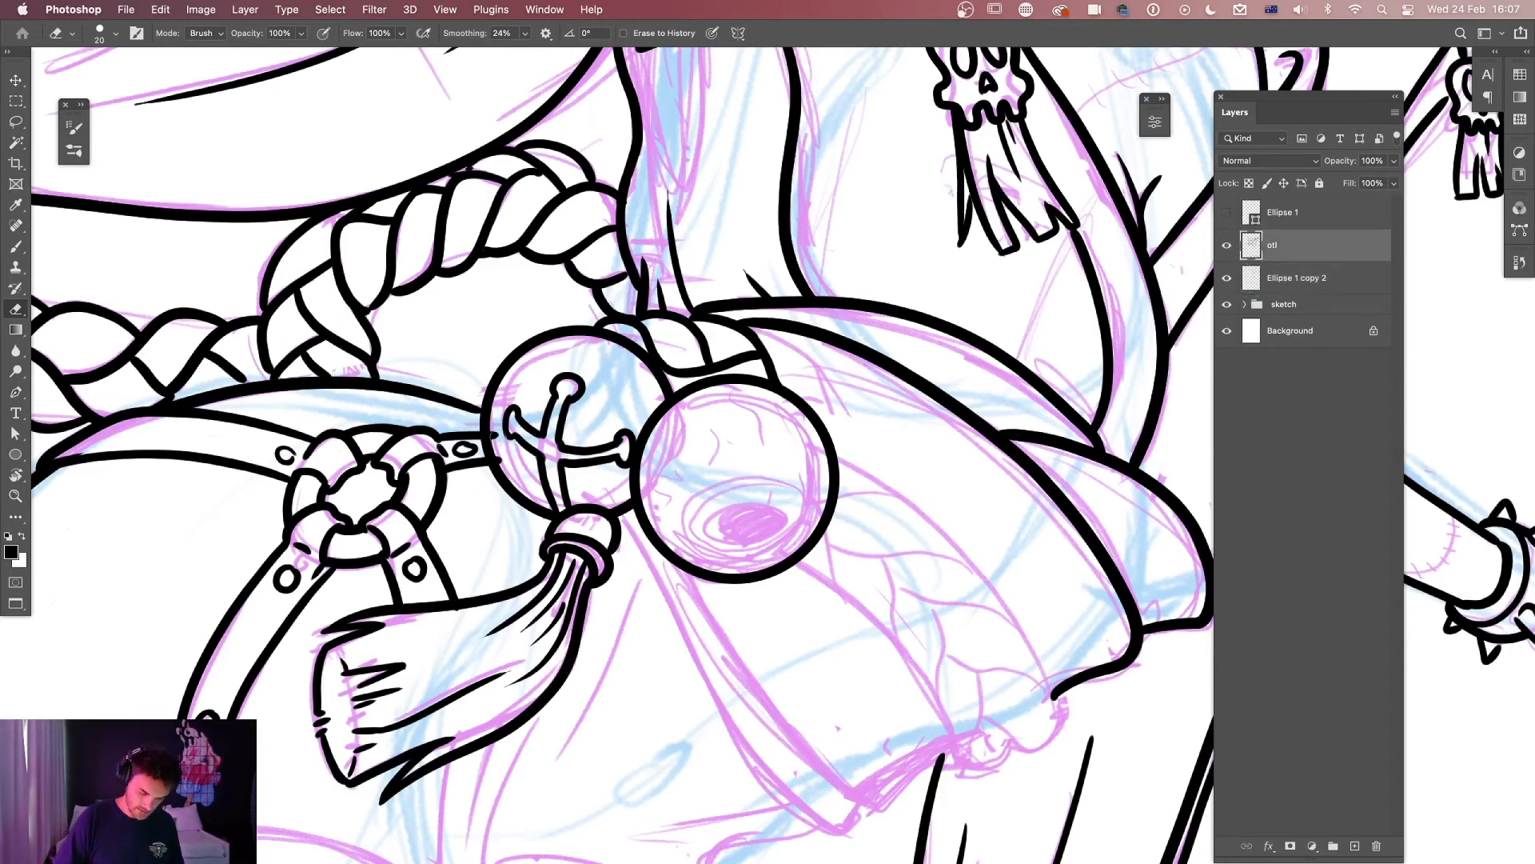
{"action": "left_click", "coordinate": [1316, 280], "text": "shift"}
{"action": "key", "text": "super+e"}
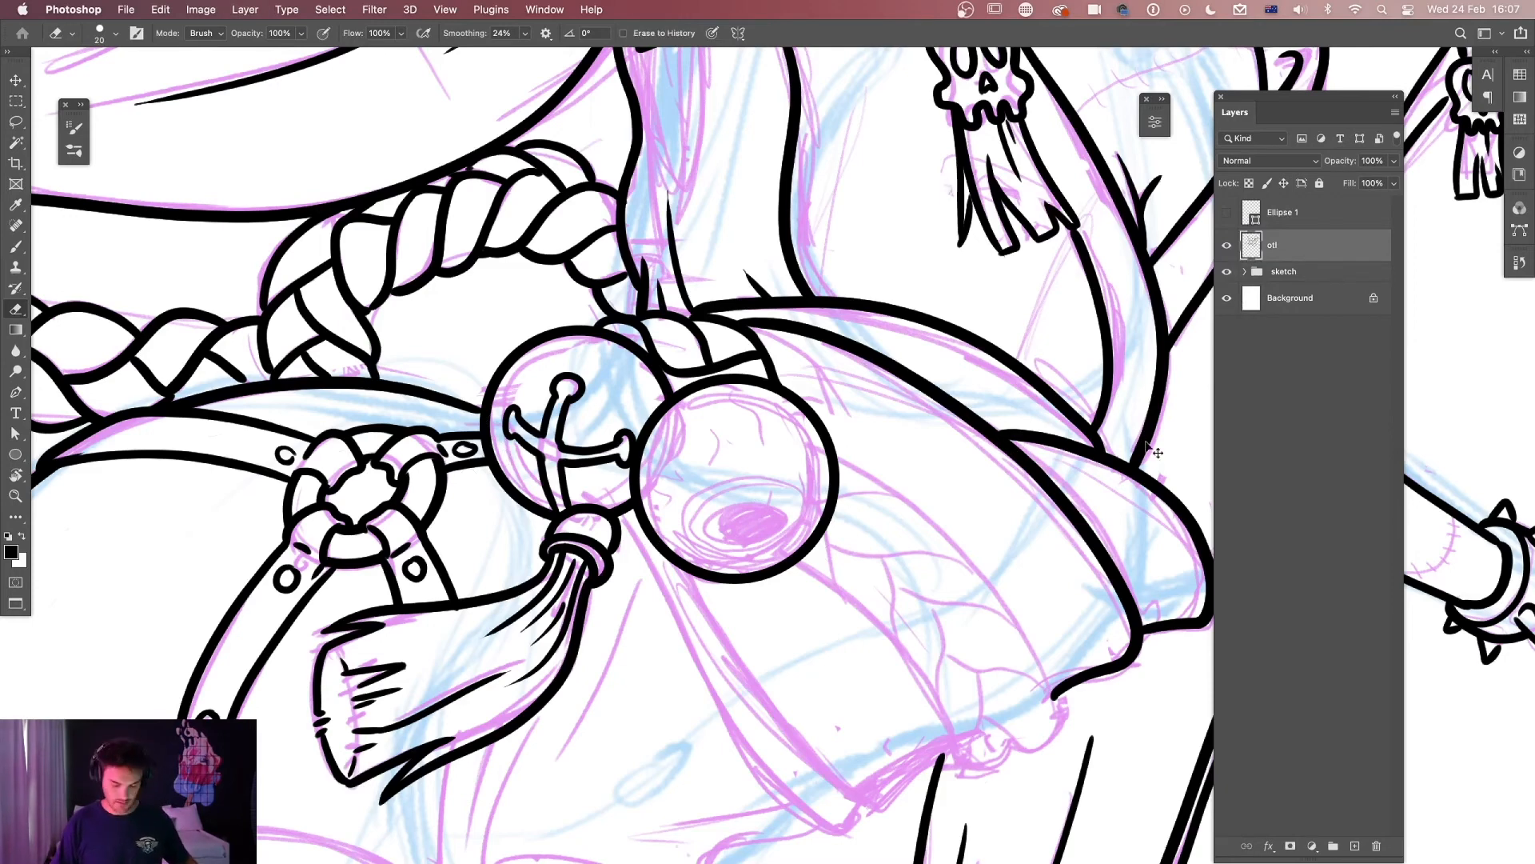
Show the original circle, narrow it to 70.76% width, rotate it 13.33°, and place it in the blank area beside the face.
{"action": "key", "text": "h"}
{"action": "left_click_drag", "start_coordinate": [972, 570], "coordinate": [971, 570]}
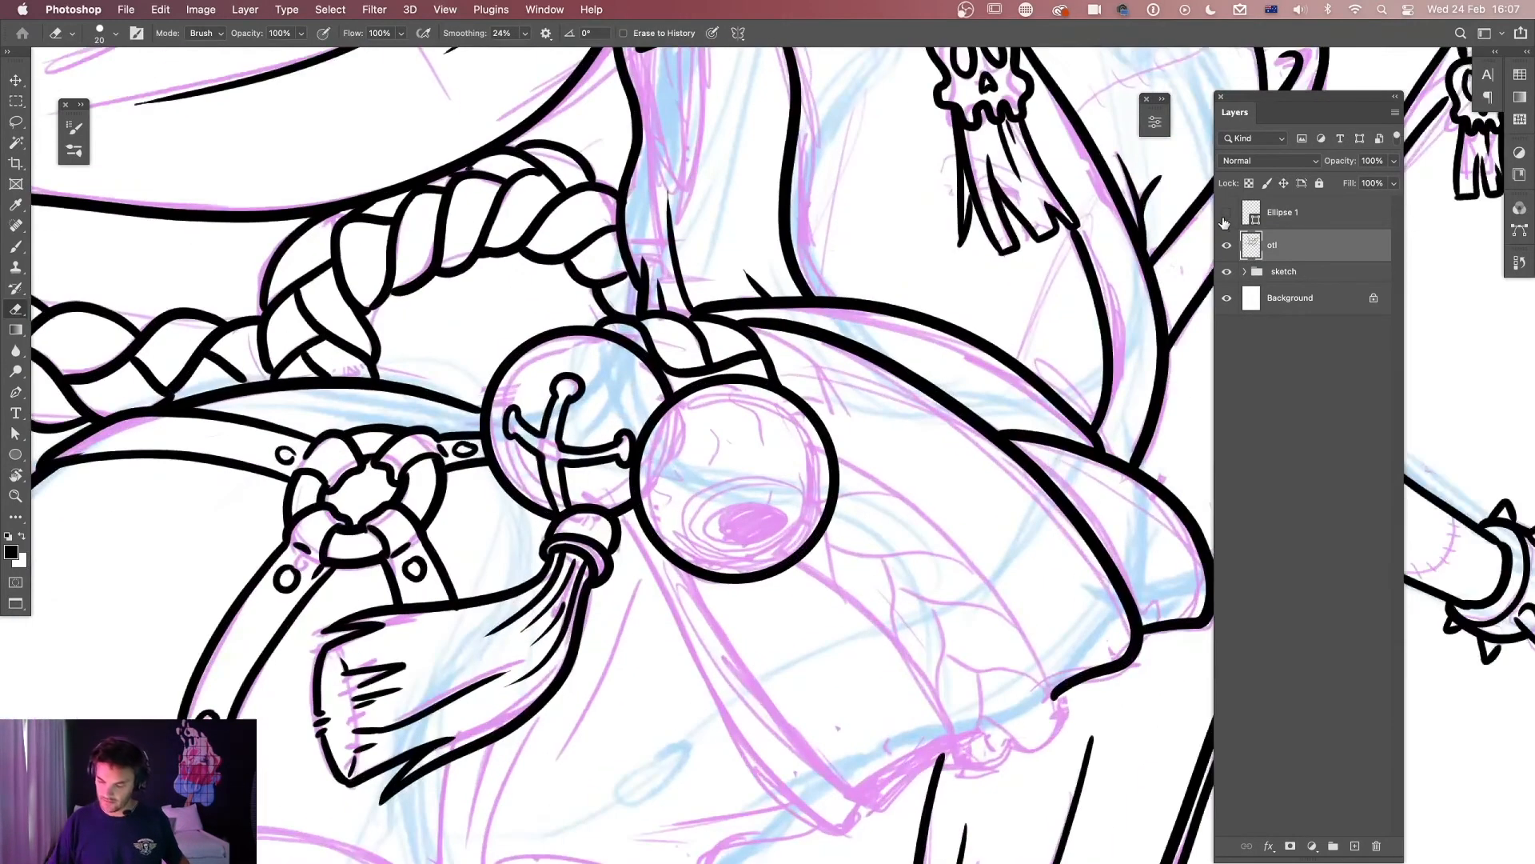
{"action": "left_click", "coordinate": [1227, 212]}
{"action": "mouse_move", "coordinate": [971, 391]}
{"action": "left_mouse_down"}
{"action": "mouse_move", "coordinate": [876, 507]}
{"action": "mouse_move", "coordinate": [881, 422]}
{"action": "left_mouse_up"}
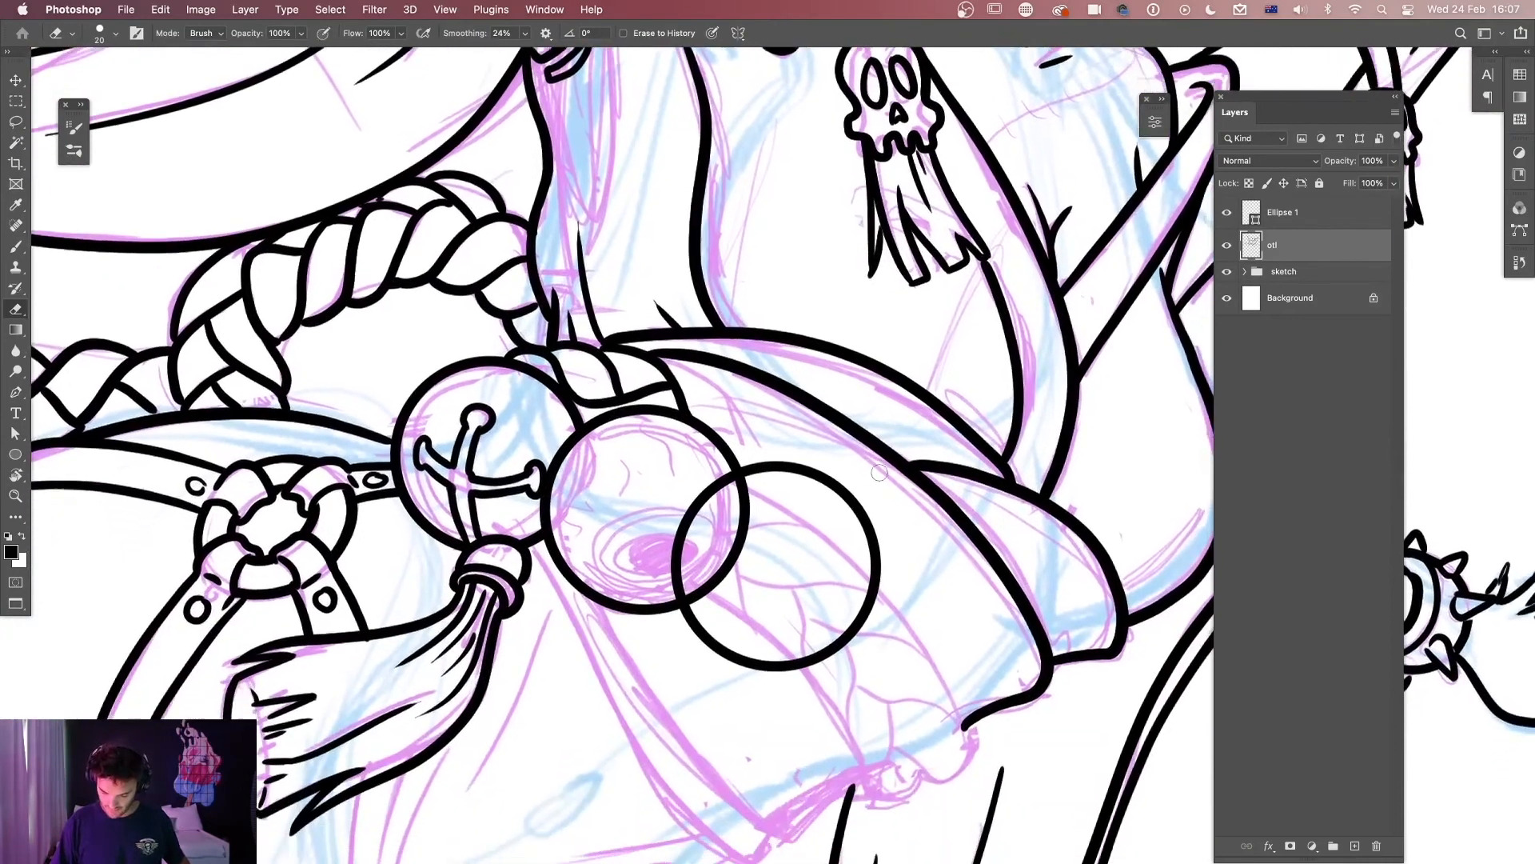
{"action": "left_click", "coordinate": [1308, 221]}
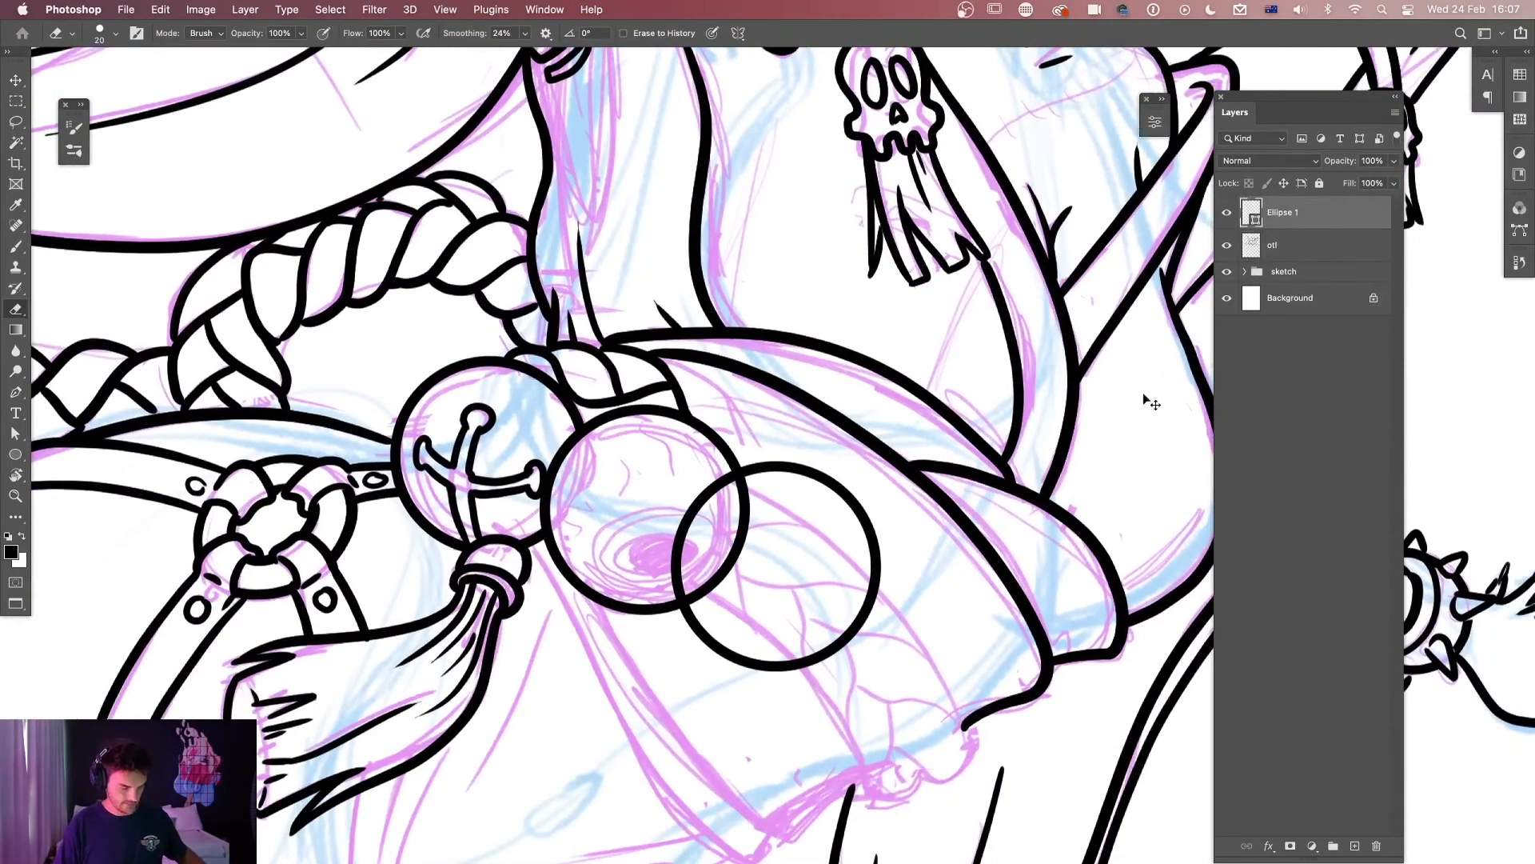
{"action": "key", "text": "super+t"}
{"action": "left_click_drag", "start_coordinate": [881, 567], "coordinate": [816, 569]}
{"action": "left_click_drag", "start_coordinate": [753, 496], "coordinate": [834, 139]}
{"action": "left_click_drag", "start_coordinate": [962, 186], "coordinate": [819, 672]}
{"action": "left_click_drag", "start_coordinate": [650, 594], "coordinate": [678, 597]}
{"action": "left_click_drag", "start_coordinate": [872, 669], "coordinate": [793, 488]}
{"action": "left_click_drag", "start_coordinate": [638, 469], "coordinate": [723, 272]}
{"action": "left_click_drag", "start_coordinate": [969, 499], "coordinate": [811, 623]}
{"action": "left_click_drag", "start_coordinate": [616, 393], "coordinate": [1026, 375]}
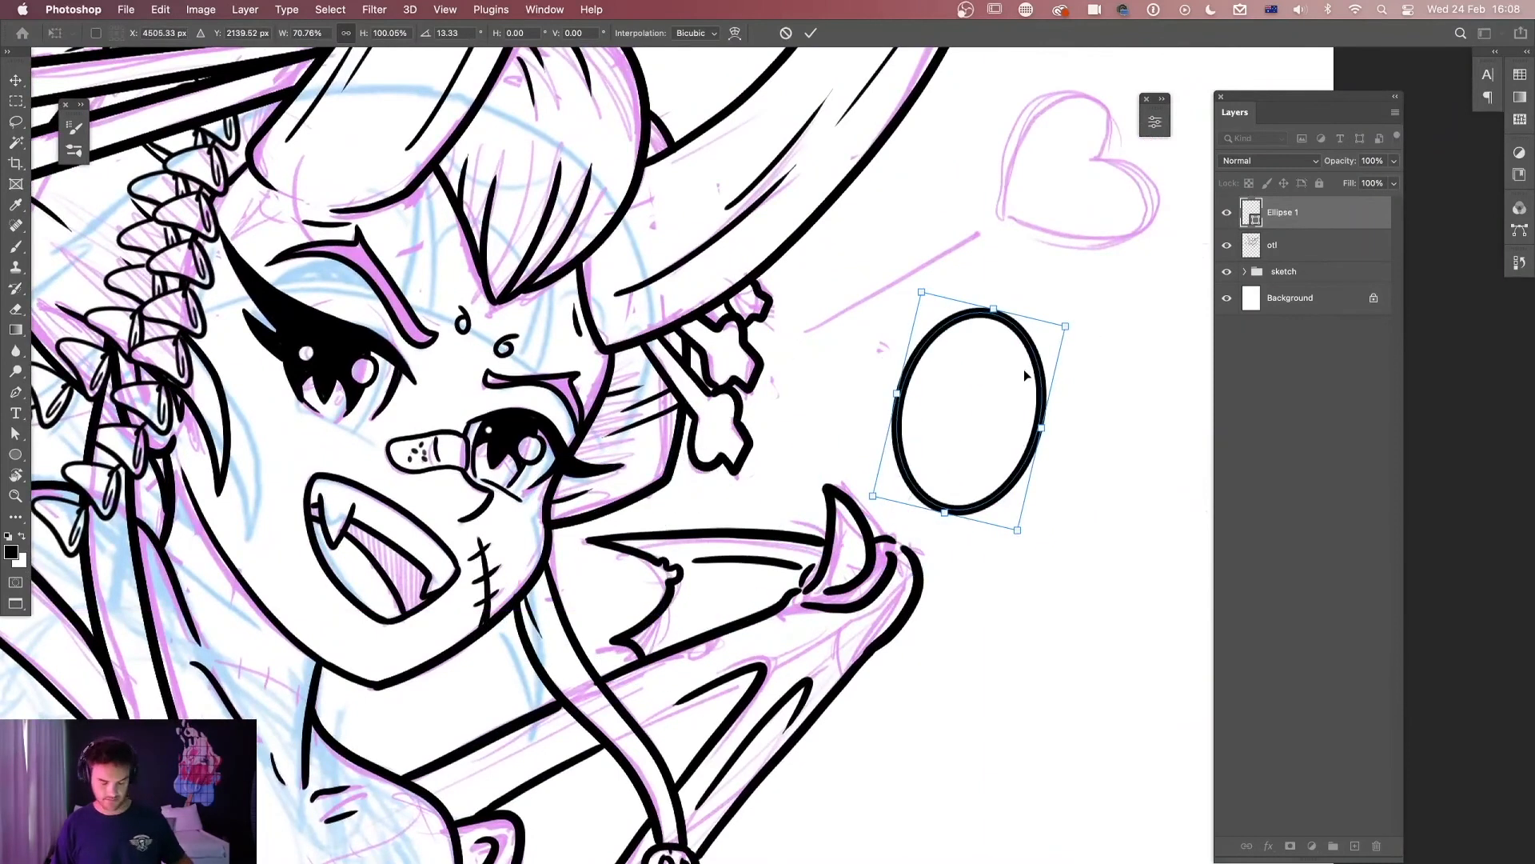
{"action": "key", "text": "Return"}
Duplicate the tilted ellipse and scale the copy to 74.73% about its center to form an inner ring.
{"action": "key", "text": "e"}
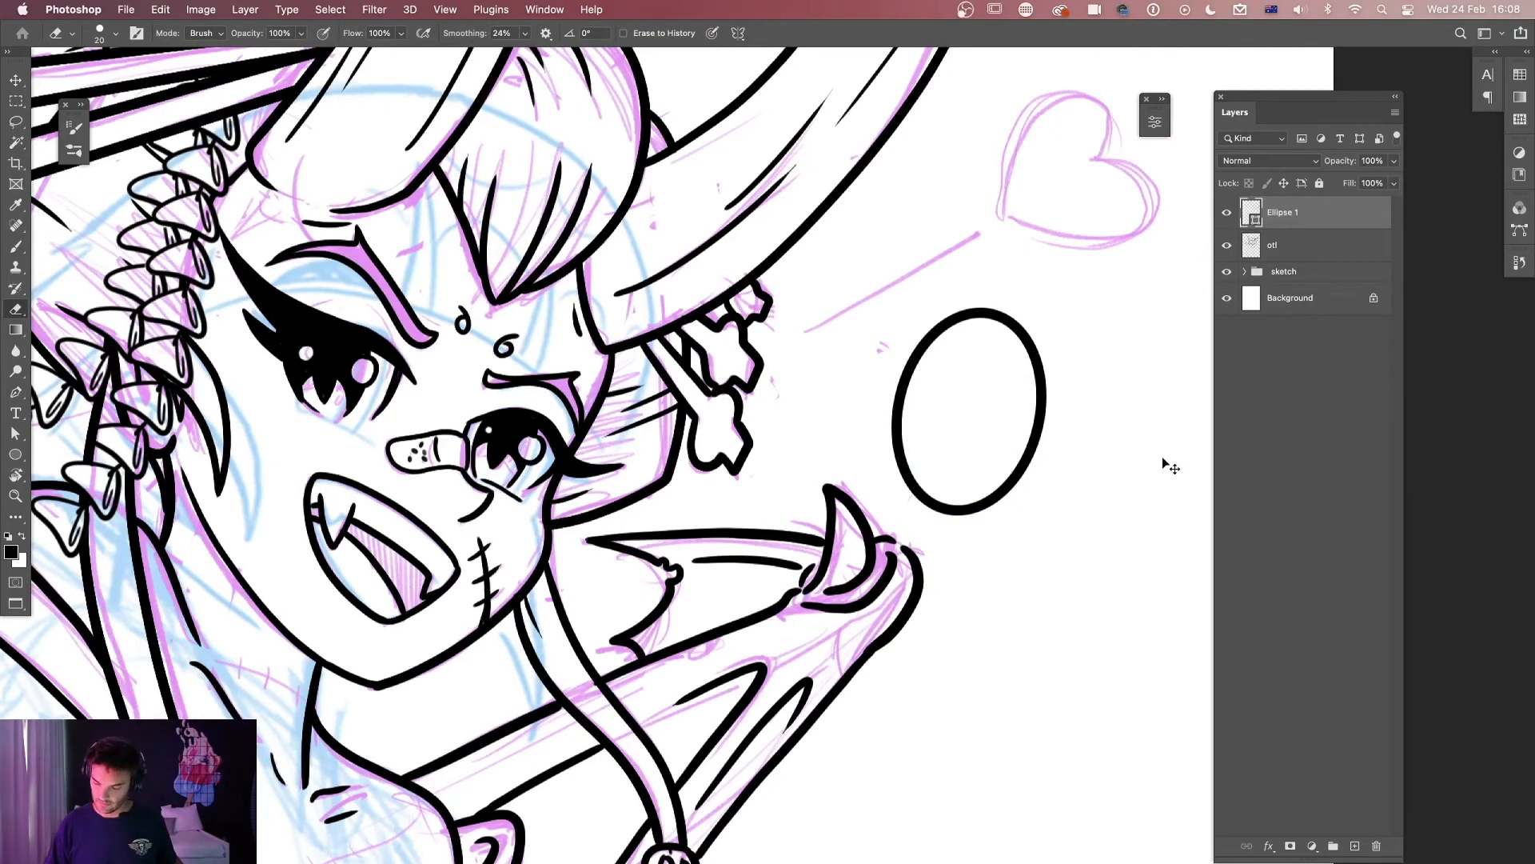
{"action": "key", "text": "super+j"}
{"action": "key", "text": "super+t"}
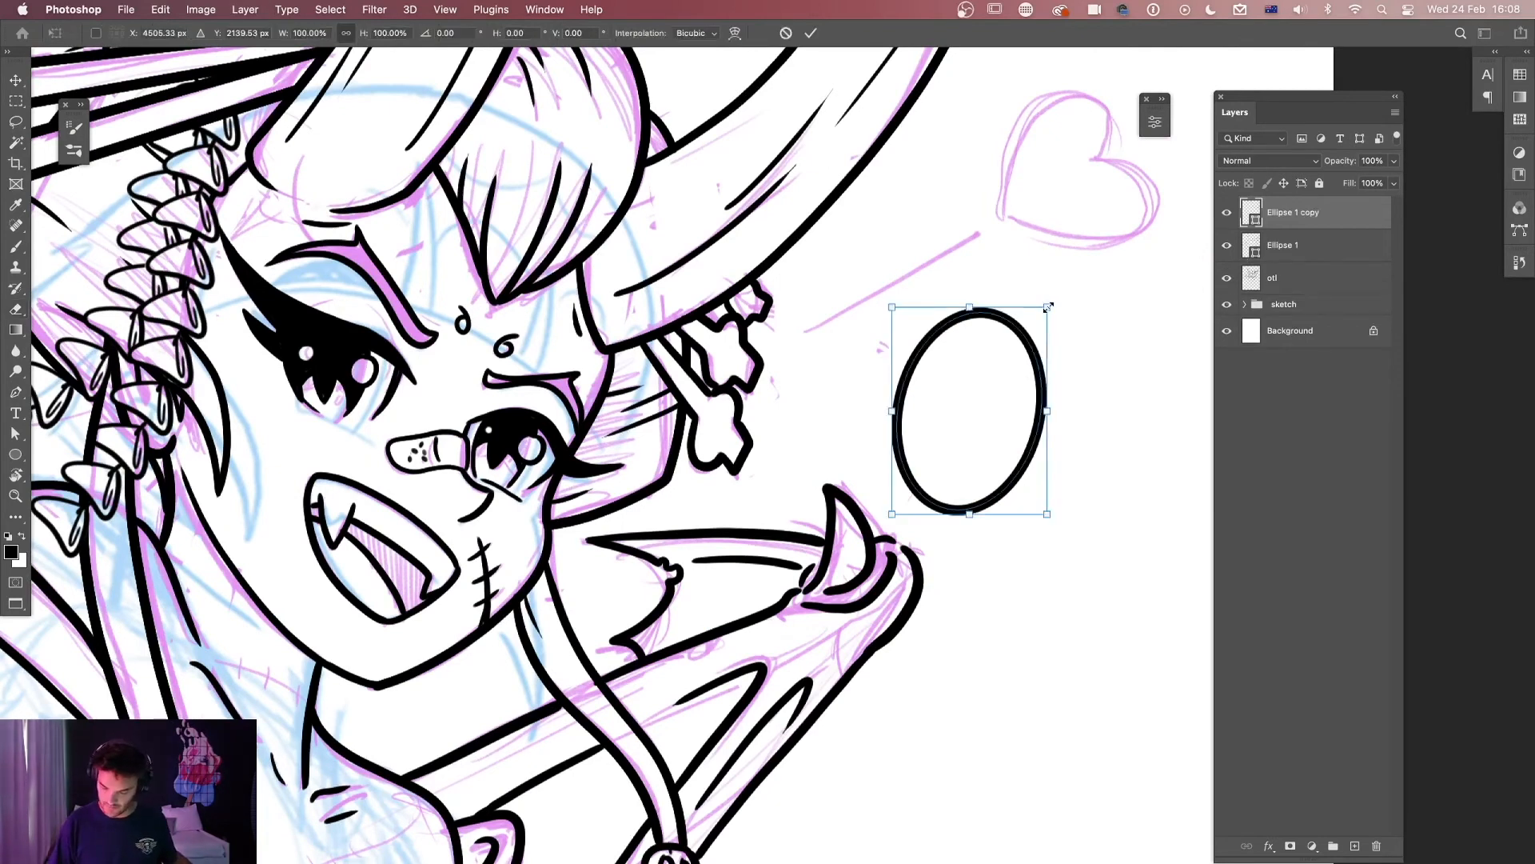
{"action": "left_click_drag", "start_coordinate": [1048, 306], "coordinate": [1025, 328]}
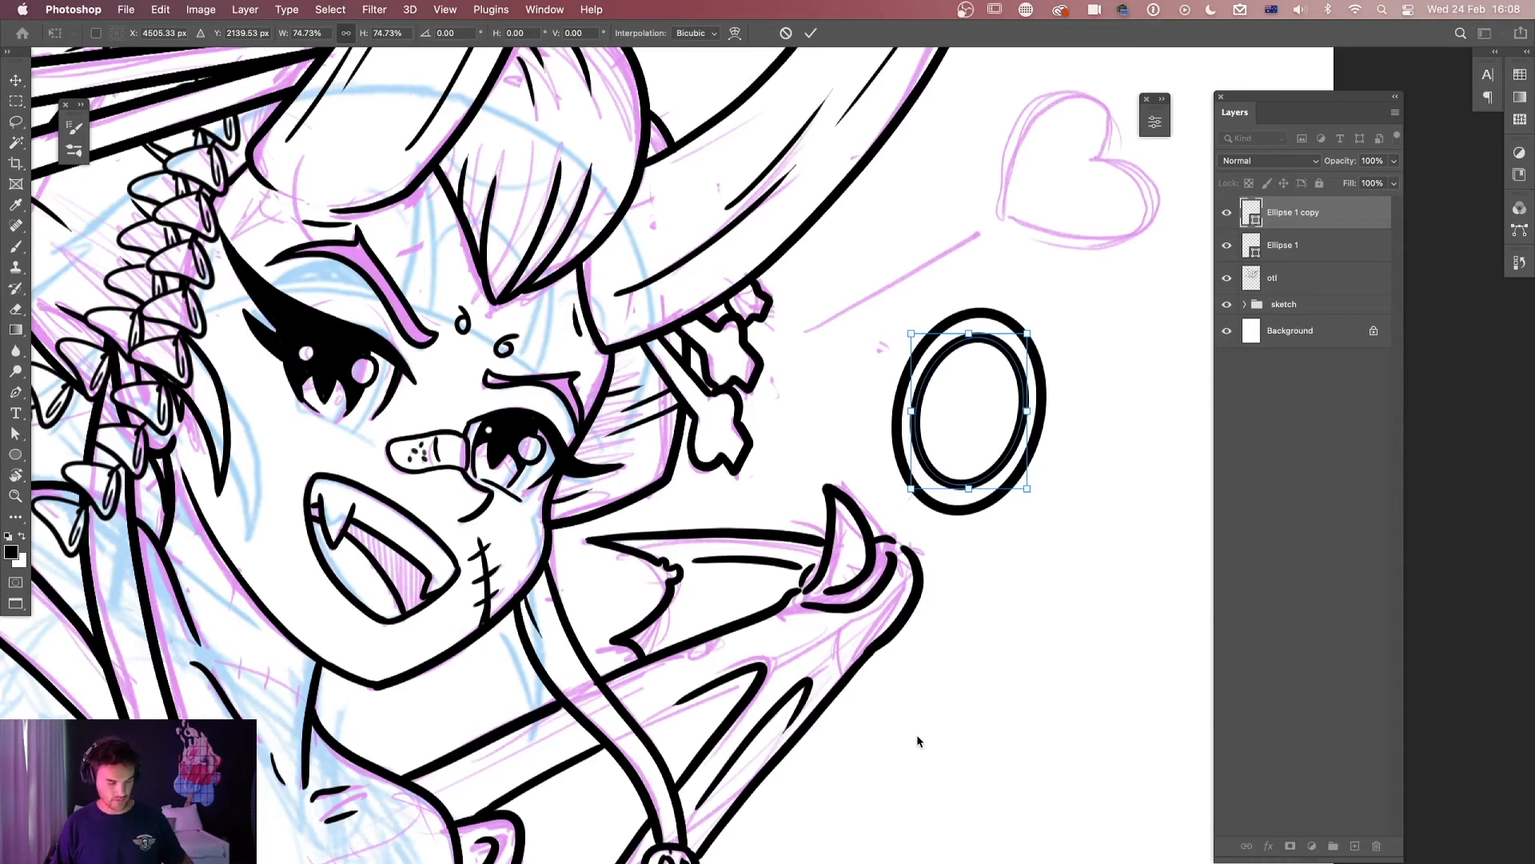
{"action": "key", "text": "Return"}
{"action": "key", "text": "e"}
{"action": "key", "text": "super+minus"}
{"action": "left_click_drag", "start_coordinate": [791, 702], "coordinate": [1003, 202]}
{"action": "left_click_drag", "start_coordinate": [768, 432], "coordinate": [1134, 626]}
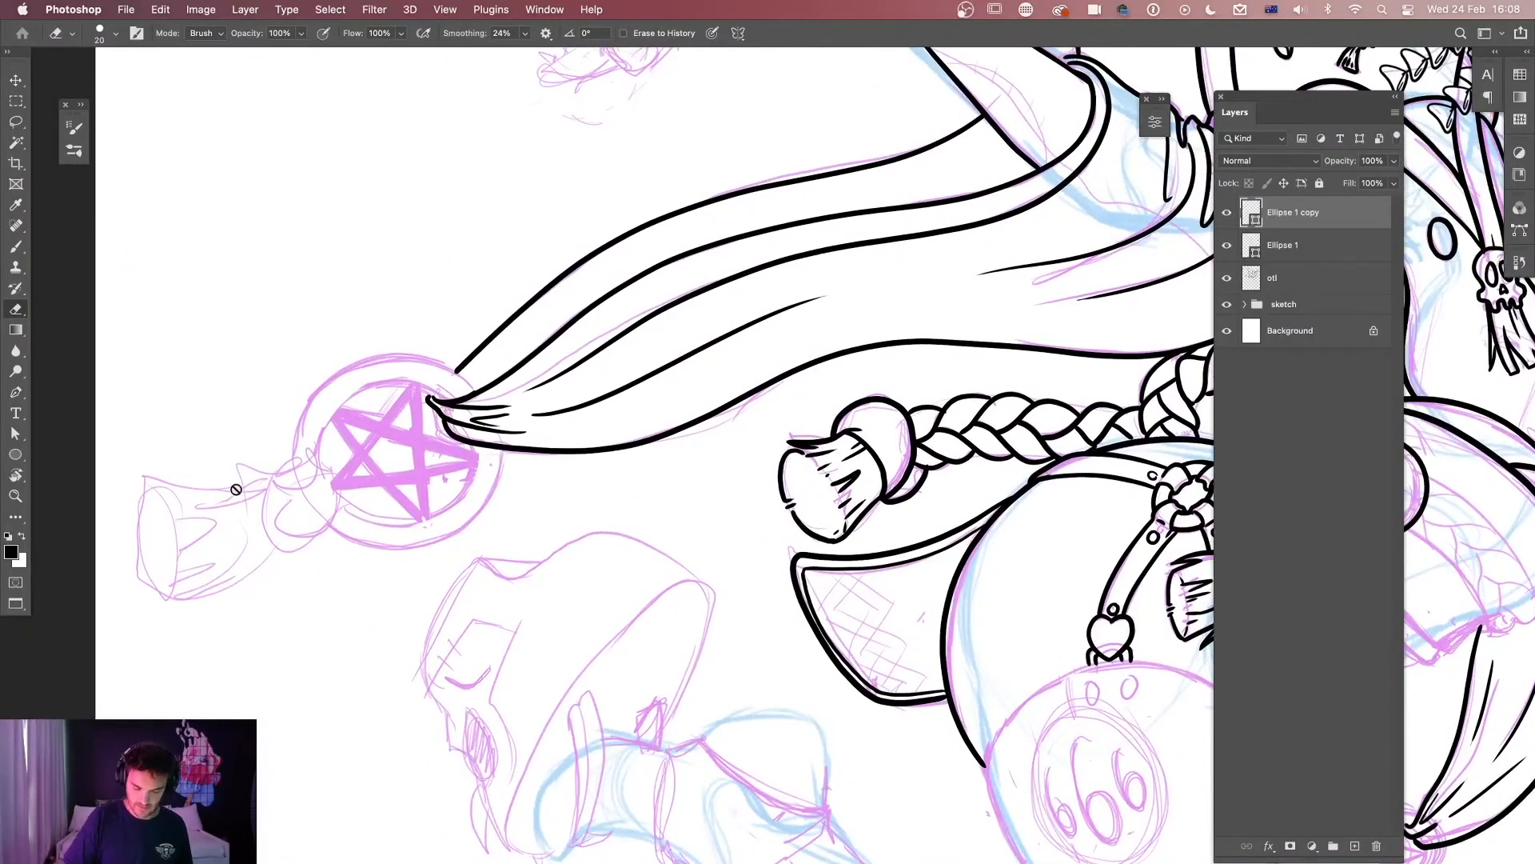
{"action": "left_click_drag", "start_coordinate": [1091, 487], "coordinate": [872, 558]}
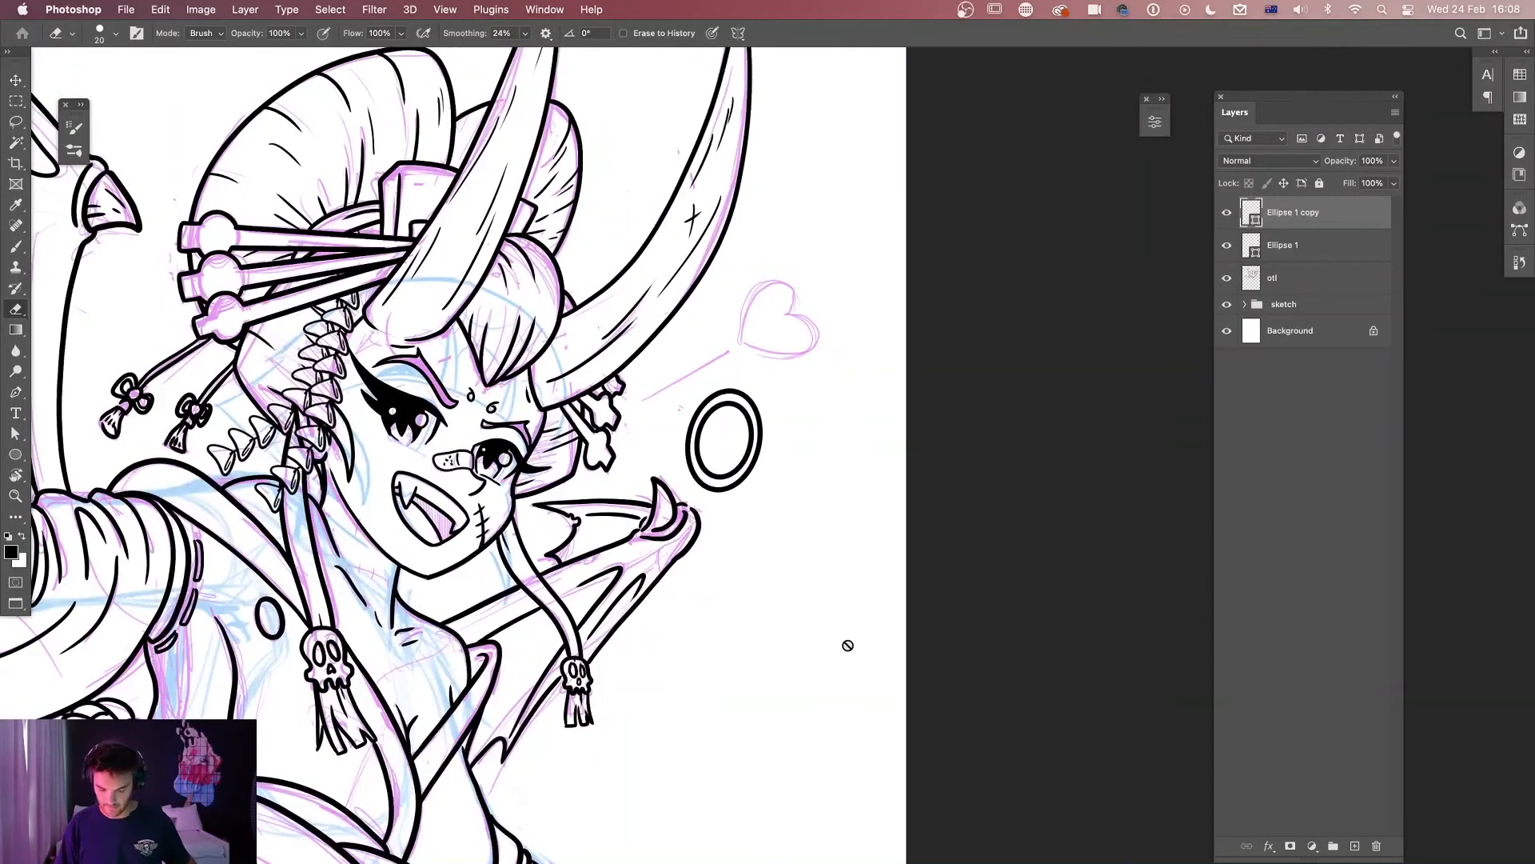
Delete the two tilted ellipse layers beside the face.
{"action": "key", "text": "BackSpace"}
{"action": "key", "text": "BackSpace"}
{"action": "left_click_drag", "start_coordinate": [662, 662], "coordinate": [1087, 424]}
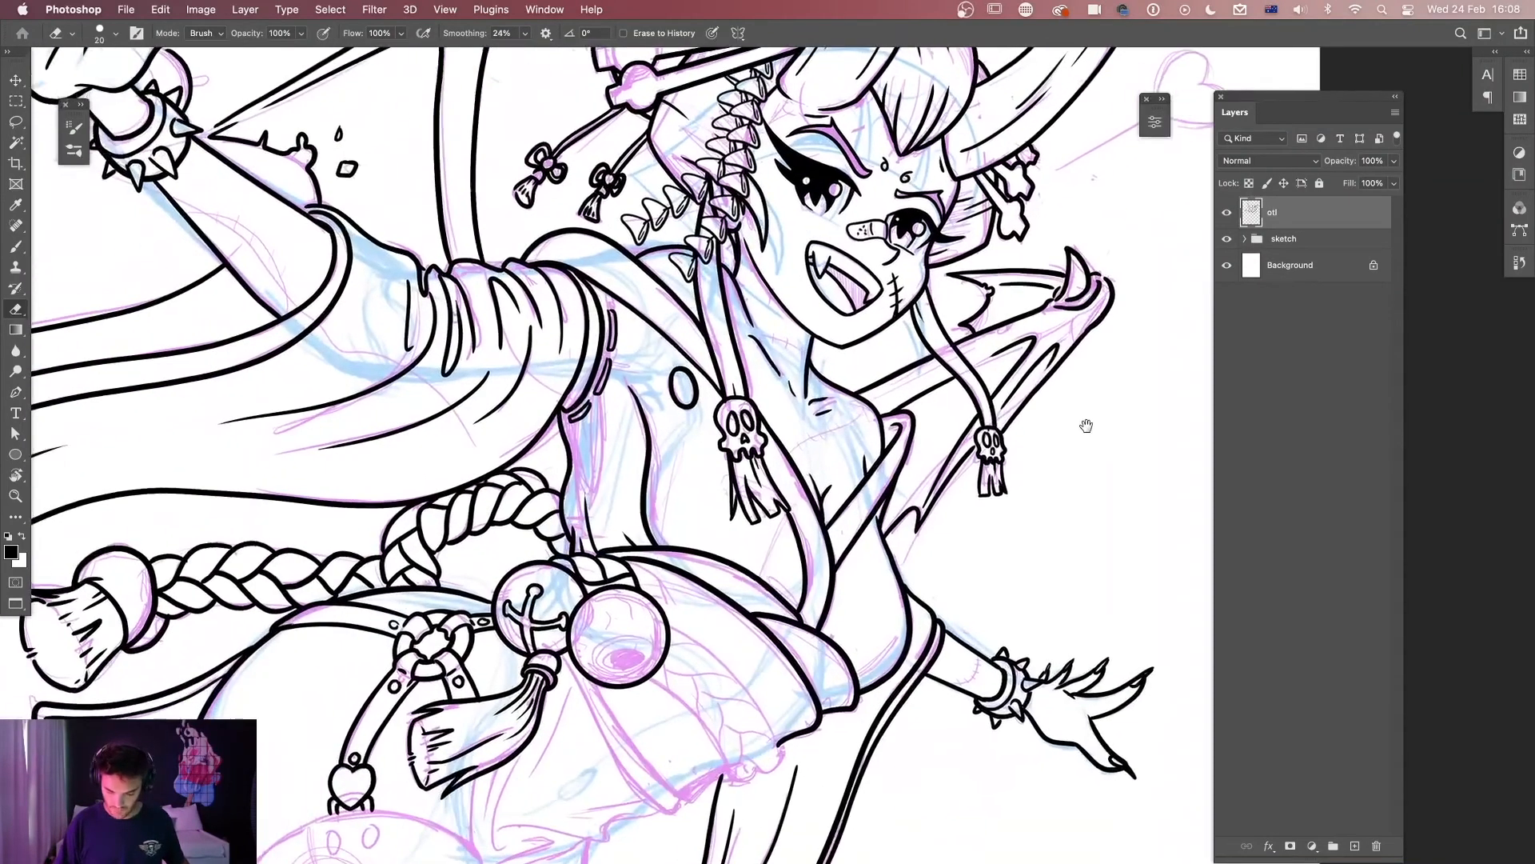
{"action": "left_click_drag", "start_coordinate": [904, 565], "coordinate": [983, 430]}
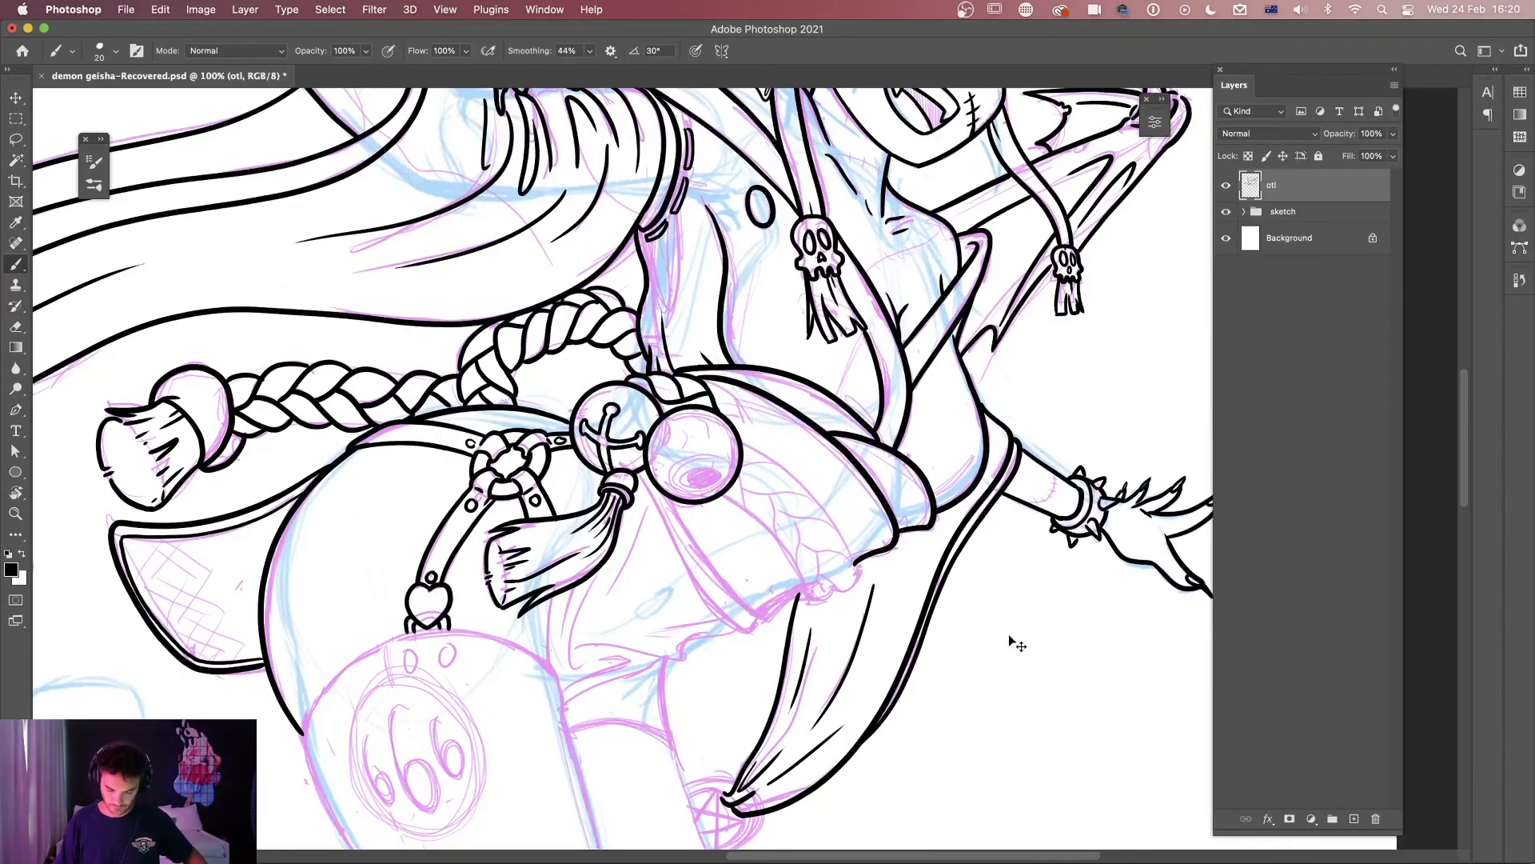
Ink the braided rope and its end knot hanging from behind the eyeball ornament down across the skirt.
{"action": "key", "text": "super+equal"}
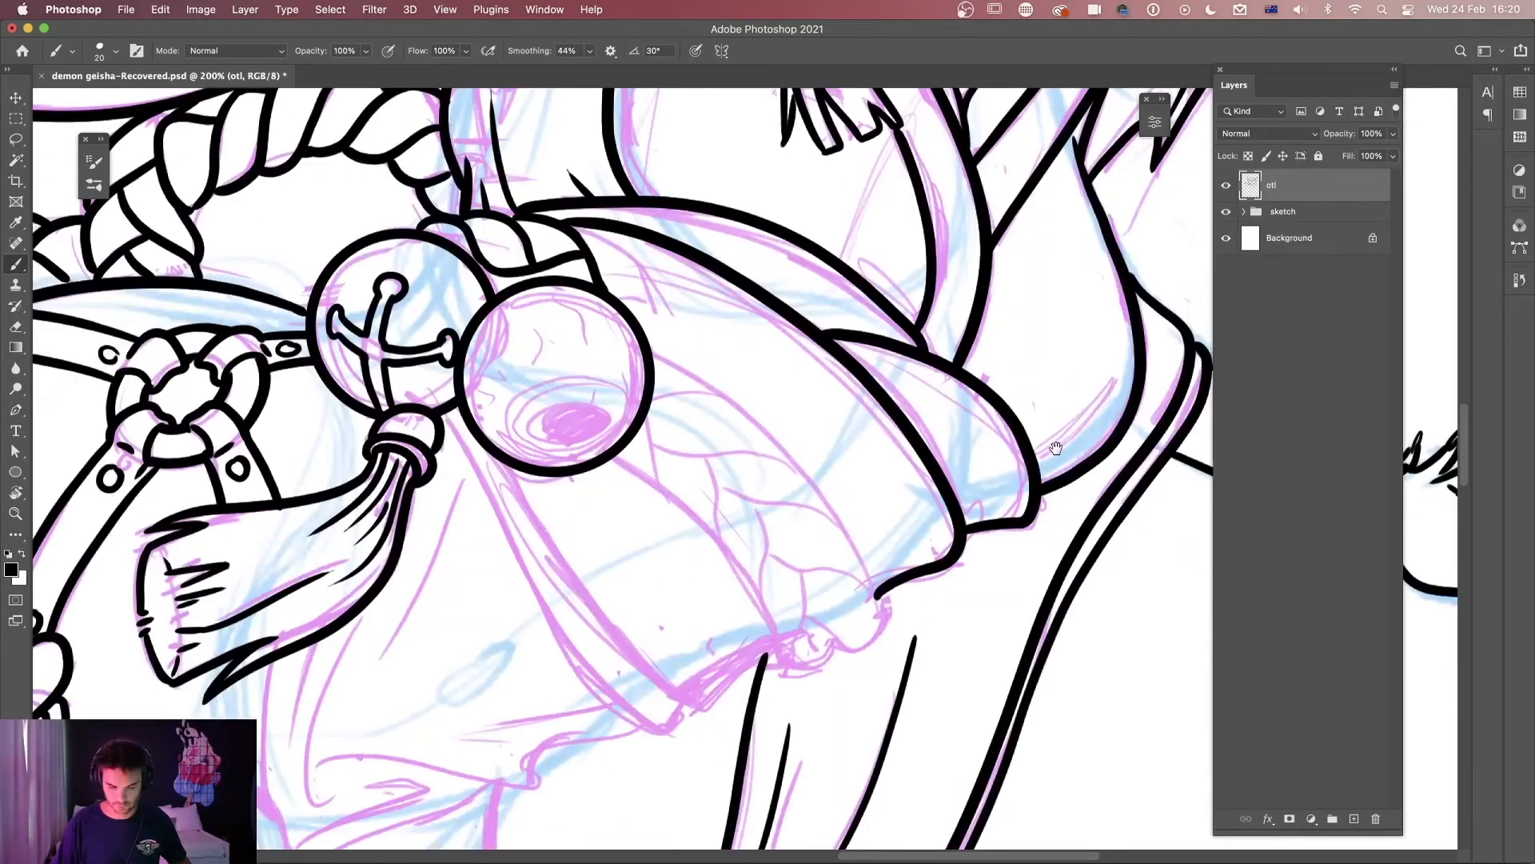
{"action": "left_click_drag", "start_coordinate": [591, 232], "coordinate": [655, 324]}
{"action": "left_click_drag", "start_coordinate": [663, 496], "coordinate": [630, 392]}
{"action": "left_click_drag", "start_coordinate": [619, 321], "coordinate": [650, 415]}
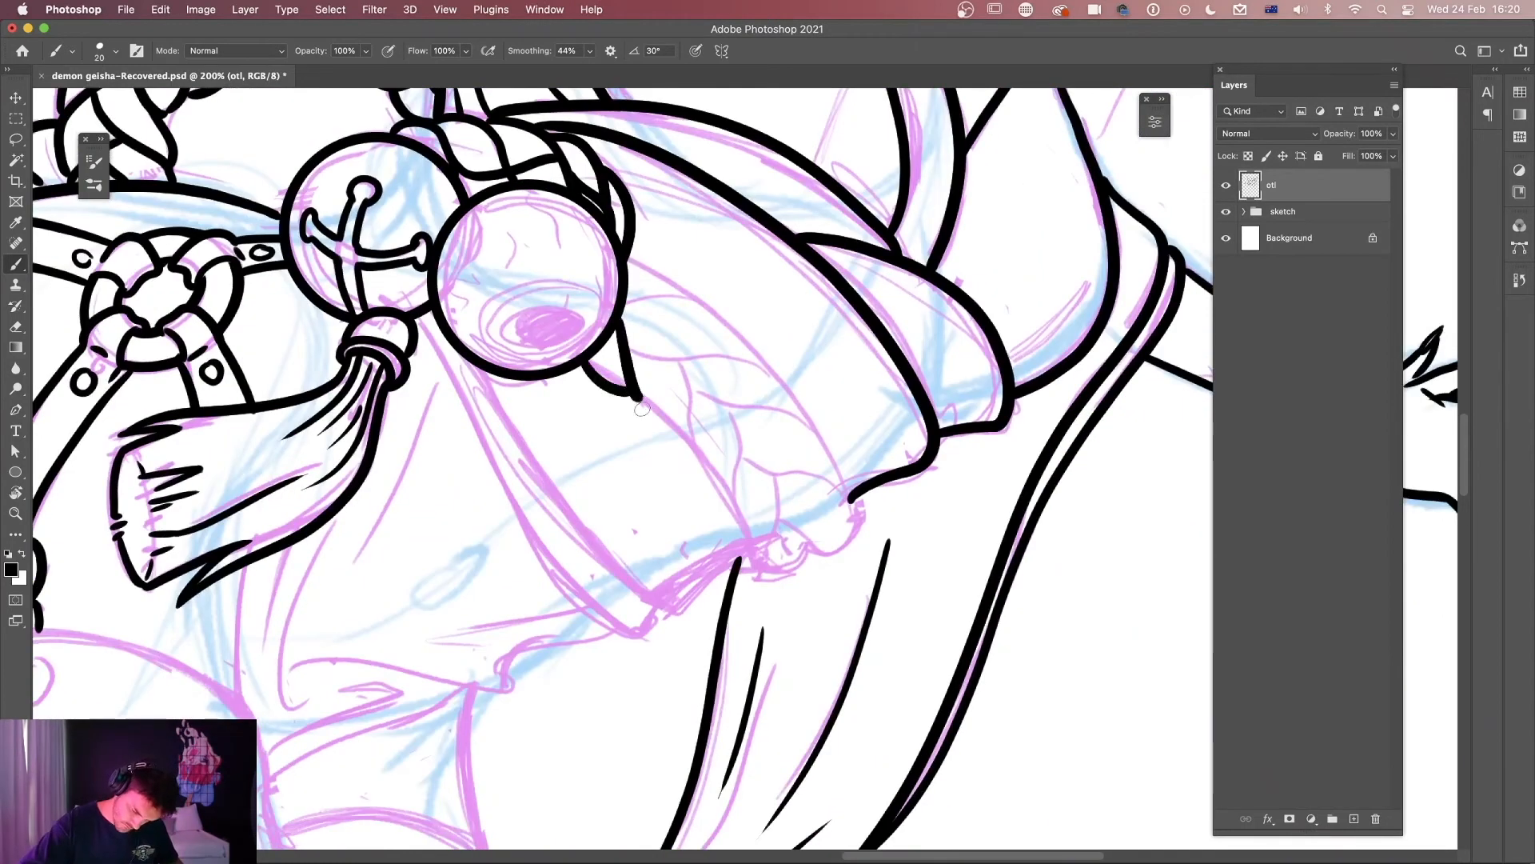
{"action": "left_click_drag", "start_coordinate": [682, 363], "coordinate": [728, 504]}
{"action": "left_click_drag", "start_coordinate": [728, 407], "coordinate": [750, 556]}
{"action": "left_click_drag", "start_coordinate": [776, 473], "coordinate": [756, 561]}
{"action": "left_click_drag", "start_coordinate": [743, 560], "coordinate": [782, 583]}
{"action": "left_click_drag", "start_coordinate": [855, 504], "coordinate": [764, 580]}
{"action": "left_click_drag", "start_coordinate": [748, 408], "coordinate": [852, 492]}
{"action": "left_click_drag", "start_coordinate": [632, 352], "coordinate": [804, 416]}
{"action": "left_click_drag", "start_coordinate": [624, 264], "coordinate": [760, 356]}
Ink the eyeball ornament's iris, pupil and veins, erasing a small spot inside the pupil.
{"action": "left_click_drag", "start_coordinate": [400, 311], "coordinate": [428, 284]}
{"action": "left_click_drag", "start_coordinate": [496, 328], "coordinate": [584, 320]}
{"action": "mouse_move", "coordinate": [500, 336]}
{"action": "left_mouse_down"}
{"action": "mouse_move", "coordinate": [551, 345]}
{"action": "mouse_move", "coordinate": [498, 329]}
{"action": "left_mouse_up"}
{"action": "left_click_drag", "start_coordinate": [556, 279], "coordinate": [491, 299]}
{"action": "left_click_drag", "start_coordinate": [496, 359], "coordinate": [576, 365]}
{"action": "key", "text": "e"}
{"action": "left_click_drag", "start_coordinate": [565, 310], "coordinate": [576, 322]}
{"action": "key", "text": "b"}
{"action": "left_click_drag", "start_coordinate": [532, 192], "coordinate": [552, 241]}
{"action": "left_click_drag", "start_coordinate": [571, 200], "coordinate": [595, 228]}
{"action": "left_click_drag", "start_coordinate": [454, 232], "coordinate": [469, 255]}
Ink the skirt's edge bands, fold lines and ragged hem below the waist ornaments.
{"action": "left_click_drag", "start_coordinate": [819, 488], "coordinate": [843, 409]}
{"action": "left_click_drag", "start_coordinate": [456, 289], "coordinate": [681, 536]}
{"action": "mouse_move", "coordinate": [483, 273]}
{"action": "left_mouse_down"}
{"action": "mouse_move", "coordinate": [603, 464]}
{"action": "mouse_move", "coordinate": [842, 415]}
{"action": "left_mouse_up"}
{"action": "left_click_drag", "start_coordinate": [862, 484], "coordinate": [650, 507]}
{"action": "left_click_drag", "start_coordinate": [881, 455], "coordinate": [747, 464]}
{"action": "left_click_drag", "start_coordinate": [735, 214], "coordinate": [689, 342]}
{"action": "left_click_drag", "start_coordinate": [655, 364], "coordinate": [689, 484]}
{"action": "left_click_drag", "start_coordinate": [772, 534], "coordinate": [609, 572]}
{"action": "left_click_drag", "start_coordinate": [698, 562], "coordinate": [572, 621]}
{"action": "left_click_drag", "start_coordinate": [558, 413], "coordinate": [535, 555]}
{"action": "left_click_drag", "start_coordinate": [602, 387], "coordinate": [576, 486]}
{"action": "left_click_drag", "start_coordinate": [644, 528], "coordinate": [567, 586]}
{"action": "left_click_drag", "start_coordinate": [805, 415], "coordinate": [806, 565]}
Ink the curved top edge of the thigh stocking and its two small eyelets below the heart clasp.
{"action": "mouse_move", "coordinate": [607, 557]}
{"action": "left_mouse_down"}
{"action": "mouse_move", "coordinate": [809, 572]}
{"action": "mouse_move", "coordinate": [439, 380]}
{"action": "mouse_move", "coordinate": [290, 646]}
{"action": "left_mouse_up"}
{"action": "left_click_drag", "start_coordinate": [560, 559], "coordinate": [715, 437]}
{"action": "left_click_drag", "start_coordinate": [633, 279], "coordinate": [636, 280]}
{"action": "left_click_drag", "start_coordinate": [716, 273], "coordinate": [720, 275]}
Ink the raised leg's outline, covering the thigh, knee, shin, calf and heel.
{"action": "key", "text": "super+minus"}
{"action": "left_click_drag", "start_coordinate": [956, 631], "coordinate": [959, 435]}
{"action": "left_click_drag", "start_coordinate": [590, 280], "coordinate": [719, 537]}
{"action": "left_click_drag", "start_coordinate": [704, 505], "coordinate": [707, 535]}
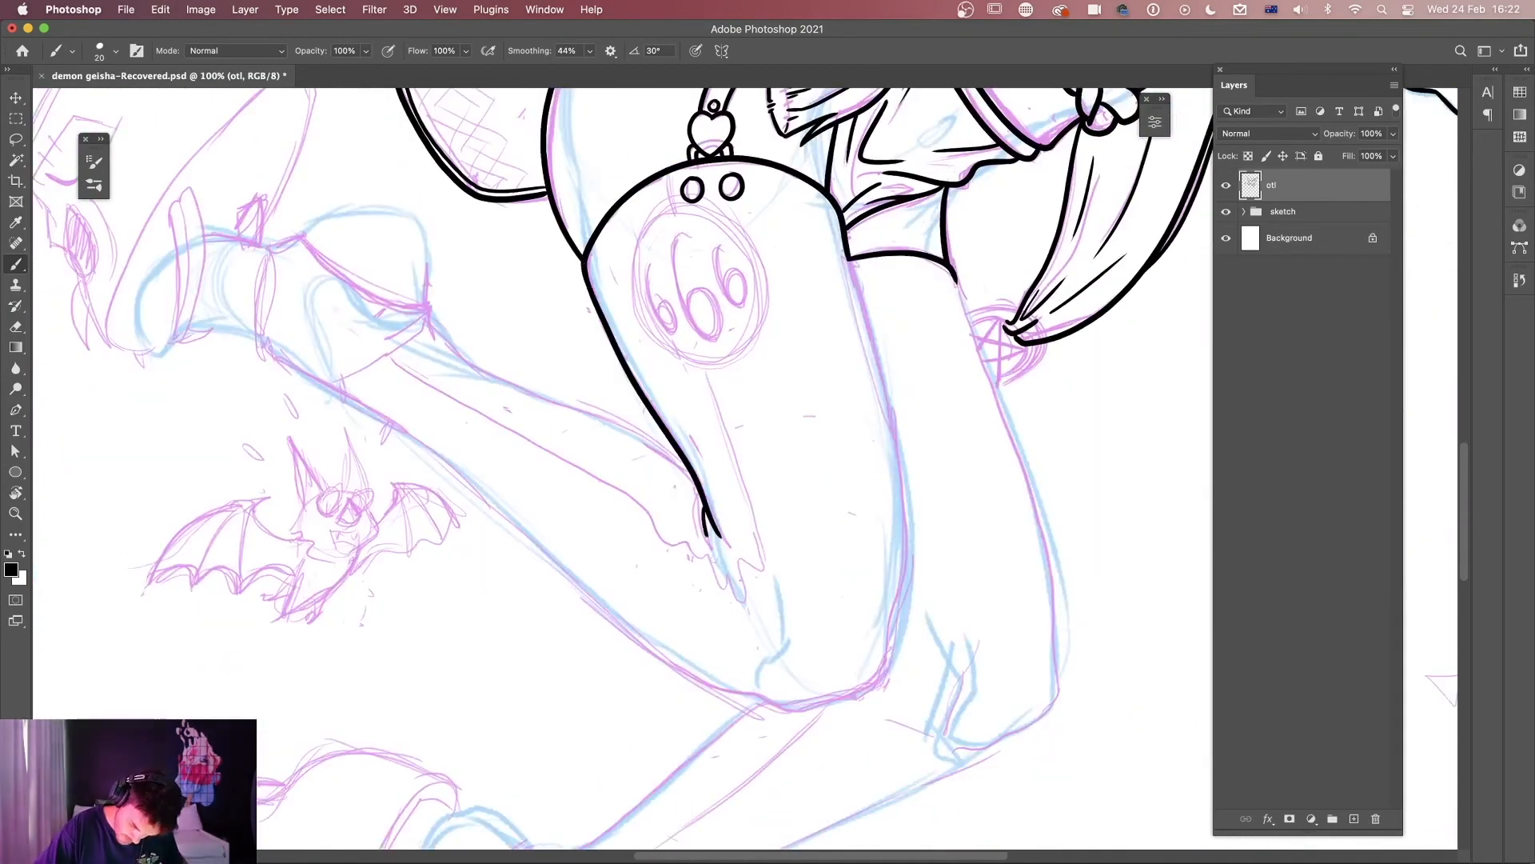
{"action": "left_click_drag", "start_coordinate": [875, 340], "coordinate": [872, 686]}
{"action": "left_click_drag", "start_coordinate": [751, 693], "coordinate": [286, 363]}
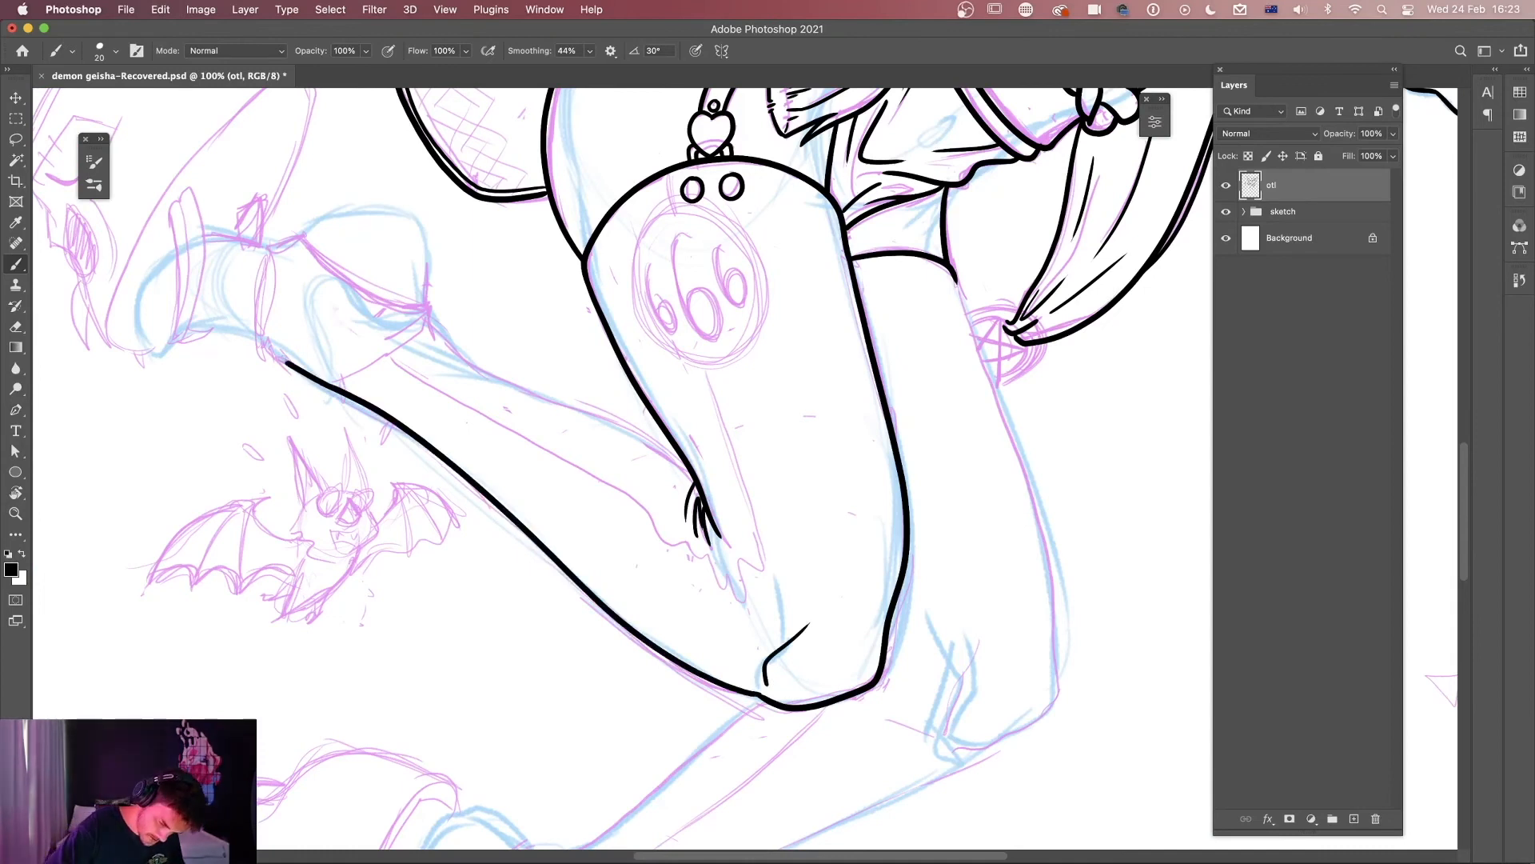
{"action": "left_click_drag", "start_coordinate": [308, 243], "coordinate": [428, 304]}
{"action": "left_click_drag", "start_coordinate": [429, 323], "coordinate": [694, 477]}
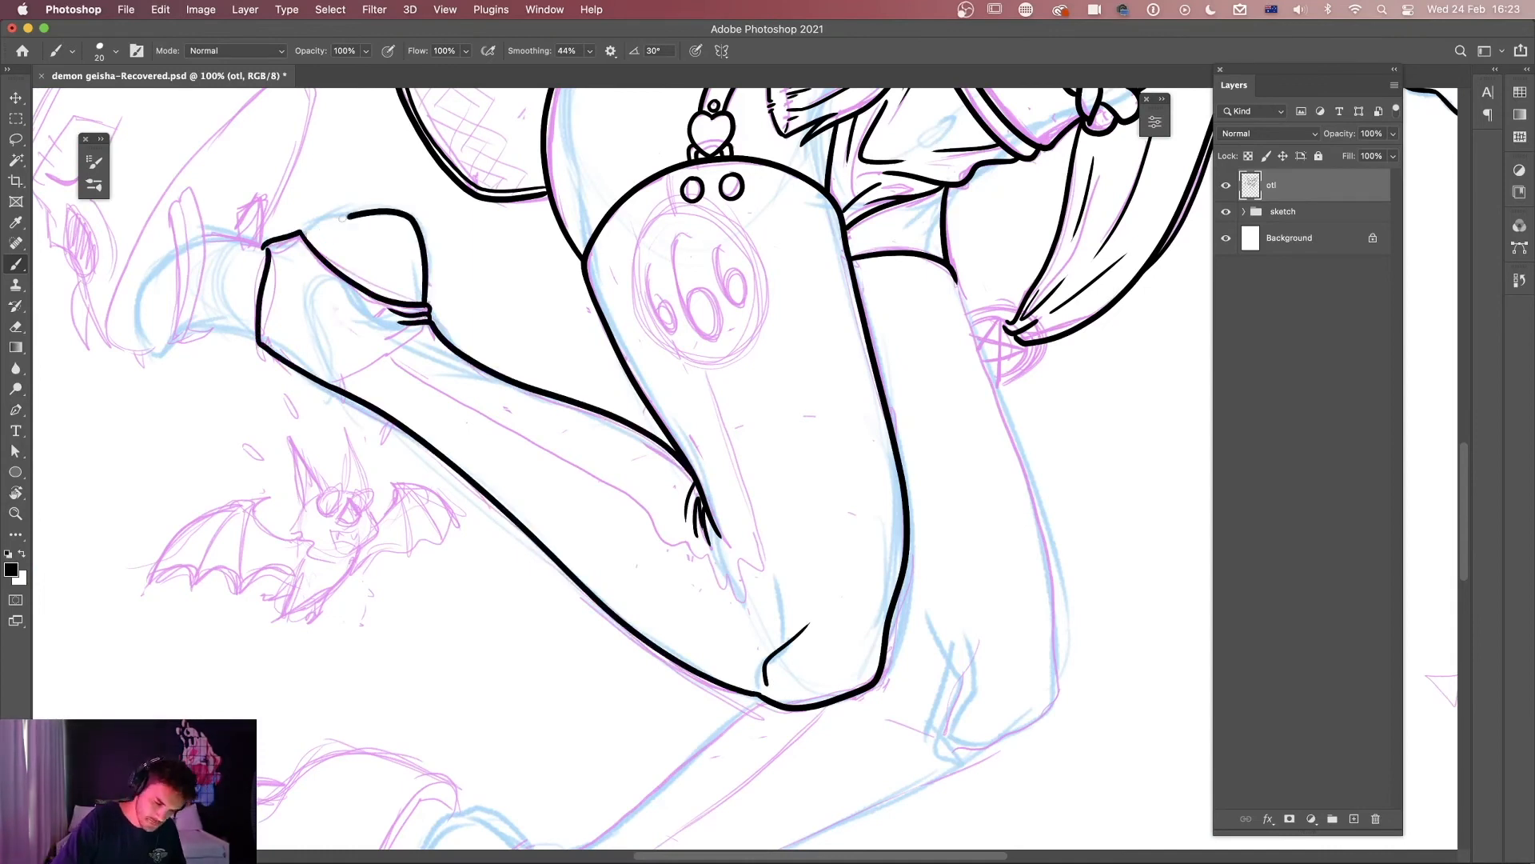
Ink the stocking's long inner detail line and the toes and straps of the raised foot.
{"action": "left_click_drag", "start_coordinate": [663, 178], "coordinate": [668, 212]}
{"action": "mouse_move", "coordinate": [708, 364]}
{"action": "left_mouse_down"}
{"action": "mouse_move", "coordinate": [764, 564]}
{"action": "mouse_move", "coordinate": [352, 376]}
{"action": "mouse_move", "coordinate": [811, 719]}
{"action": "left_mouse_up"}
{"action": "left_click_drag", "start_coordinate": [733, 575], "coordinate": [676, 566]}
{"action": "mouse_move", "coordinate": [646, 583]}
{"action": "left_mouse_down"}
{"action": "mouse_move", "coordinate": [642, 637]}
{"action": "mouse_move", "coordinate": [637, 544]}
{"action": "left_mouse_up"}
{"action": "left_click_drag", "start_coordinate": [649, 529], "coordinate": [671, 616]}
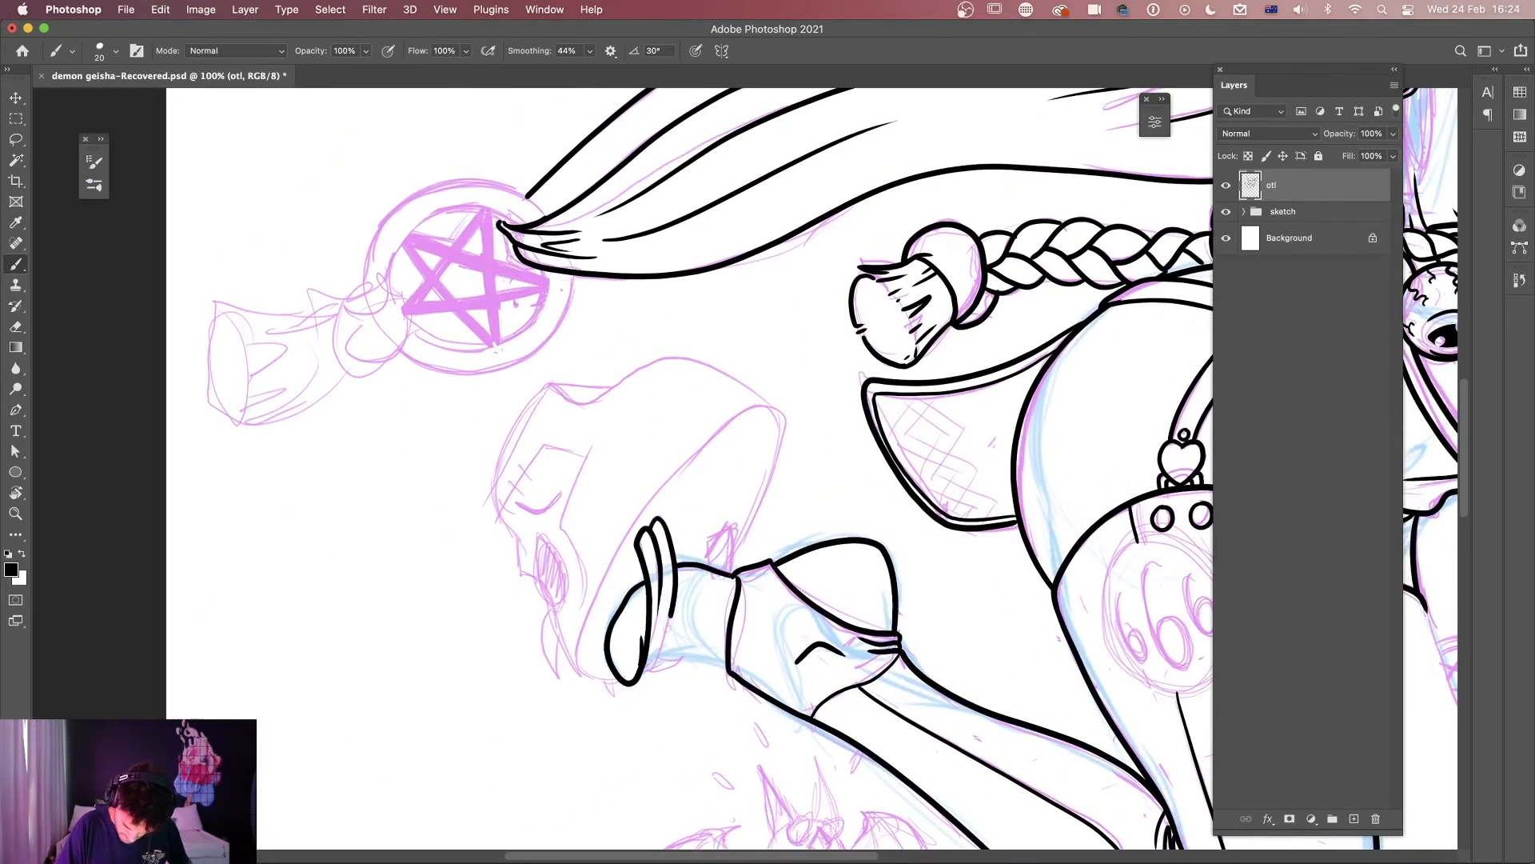
Ink the skull-shaped shoe on the raised foot, including its outline, rim, eye socket, nose hole, teeth and crack.
{"action": "mouse_move", "coordinate": [730, 560]}
{"action": "left_mouse_down"}
{"action": "mouse_move", "coordinate": [781, 417]}
{"action": "mouse_move", "coordinate": [552, 620]}
{"action": "left_mouse_up"}
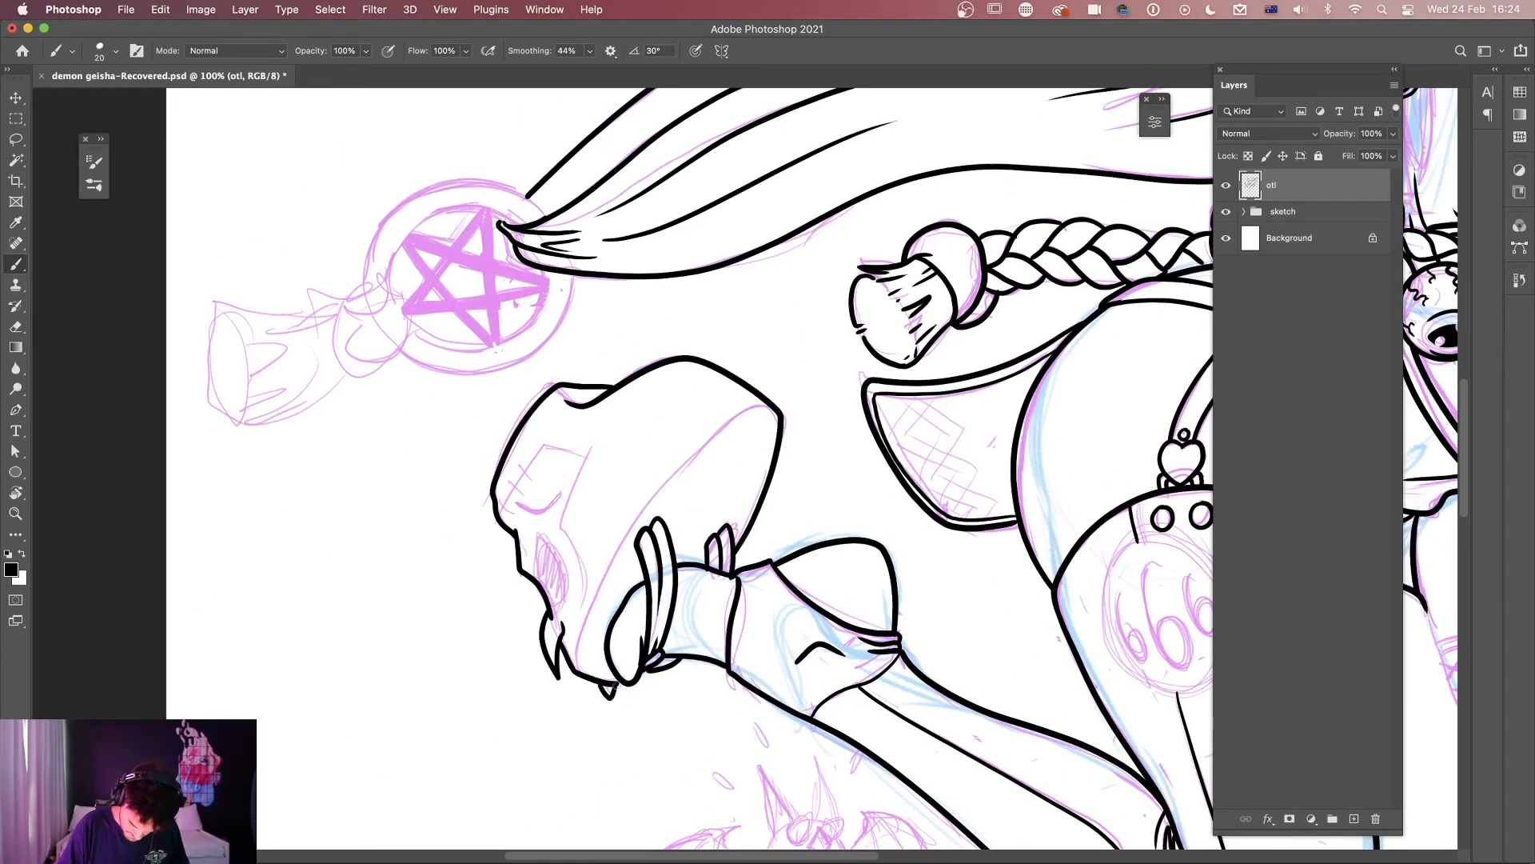
{"action": "left_click_drag", "start_coordinate": [580, 672], "coordinate": [760, 480]}
{"action": "left_click_drag", "start_coordinate": [670, 493], "coordinate": [644, 528]}
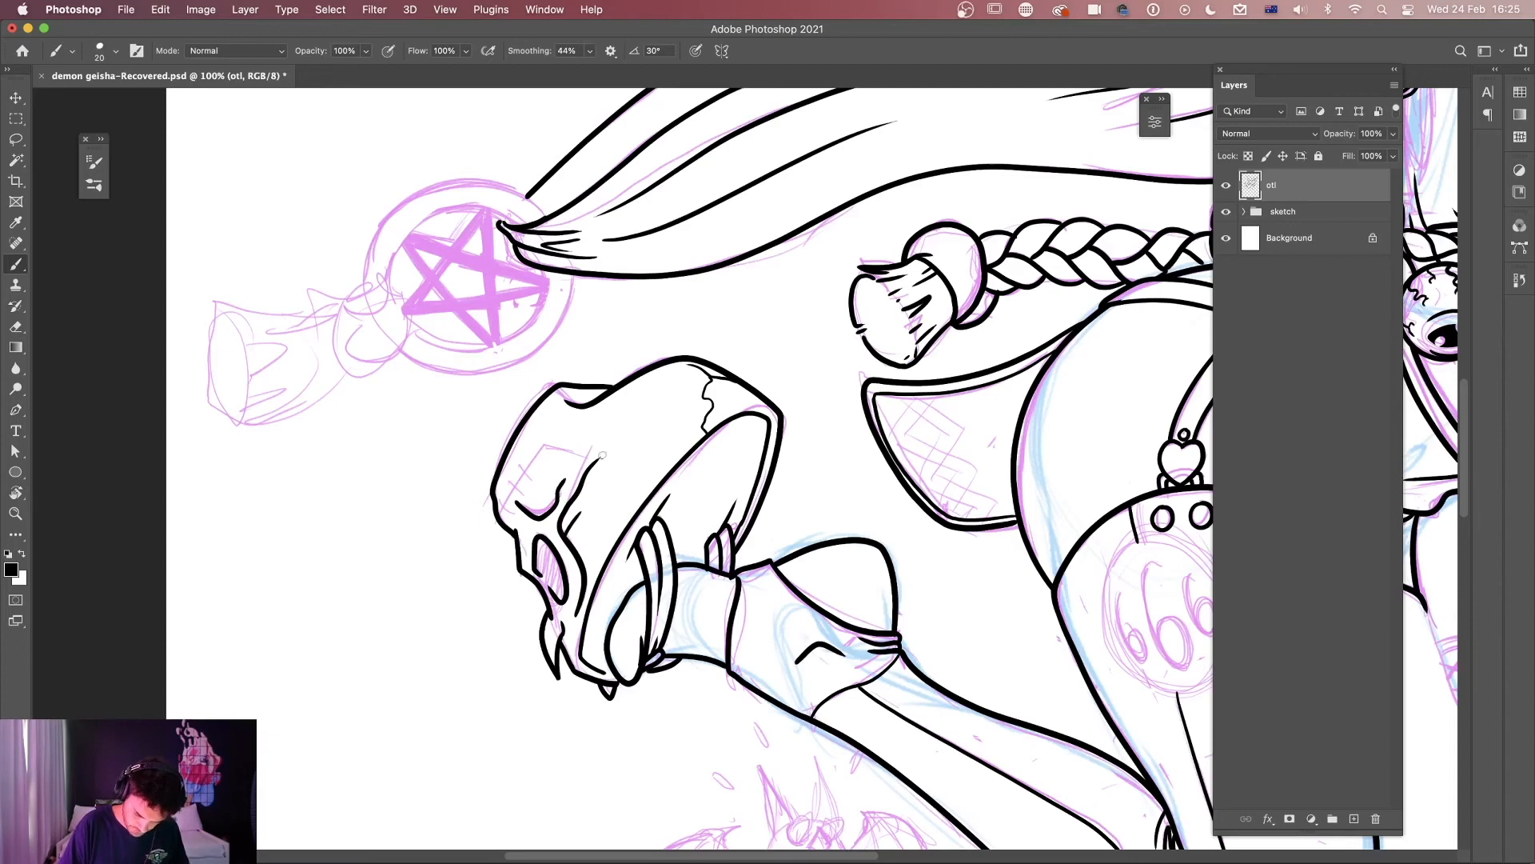
{"action": "left_click_drag", "start_coordinate": [527, 464], "coordinate": [500, 519]}
{"action": "left_click_drag", "start_coordinate": [640, 400], "coordinate": [639, 474]}
Ink the round pentagram ornament at the sleeve's end with its knot, tassel and five-pointed star.
{"action": "left_click_drag", "start_coordinate": [364, 360], "coordinate": [523, 268]}
{"action": "mouse_move", "coordinate": [409, 400]}
{"action": "left_mouse_down"}
{"action": "mouse_move", "coordinate": [544, 352]}
{"action": "mouse_move", "coordinate": [399, 438]}
{"action": "left_mouse_up"}
{"action": "mouse_move", "coordinate": [392, 370]}
{"action": "left_mouse_down"}
{"action": "mouse_move", "coordinate": [404, 428]}
{"action": "mouse_move", "coordinate": [485, 286]}
{"action": "left_mouse_up"}
{"action": "left_click_drag", "start_coordinate": [485, 287], "coordinate": [494, 416]}
{"action": "mouse_move", "coordinate": [405, 312]}
{"action": "left_mouse_down"}
{"action": "mouse_move", "coordinate": [491, 416]}
{"action": "mouse_move", "coordinate": [542, 357]}
{"action": "left_mouse_up"}
{"action": "left_click_drag", "start_coordinate": [405, 384], "coordinate": [542, 360]}
Ink the small bat below the raised foot, including its ears, face, body and wings.
{"action": "mouse_move", "coordinate": [822, 609]}
{"action": "left_mouse_down"}
{"action": "mouse_move", "coordinate": [781, 566]}
{"action": "mouse_move", "coordinate": [647, 193]}
{"action": "left_mouse_up"}
{"action": "left_click_drag", "start_coordinate": [640, 464], "coordinate": [632, 542]}
{"action": "left_click_drag", "start_coordinate": [677, 491], "coordinate": [654, 535]}
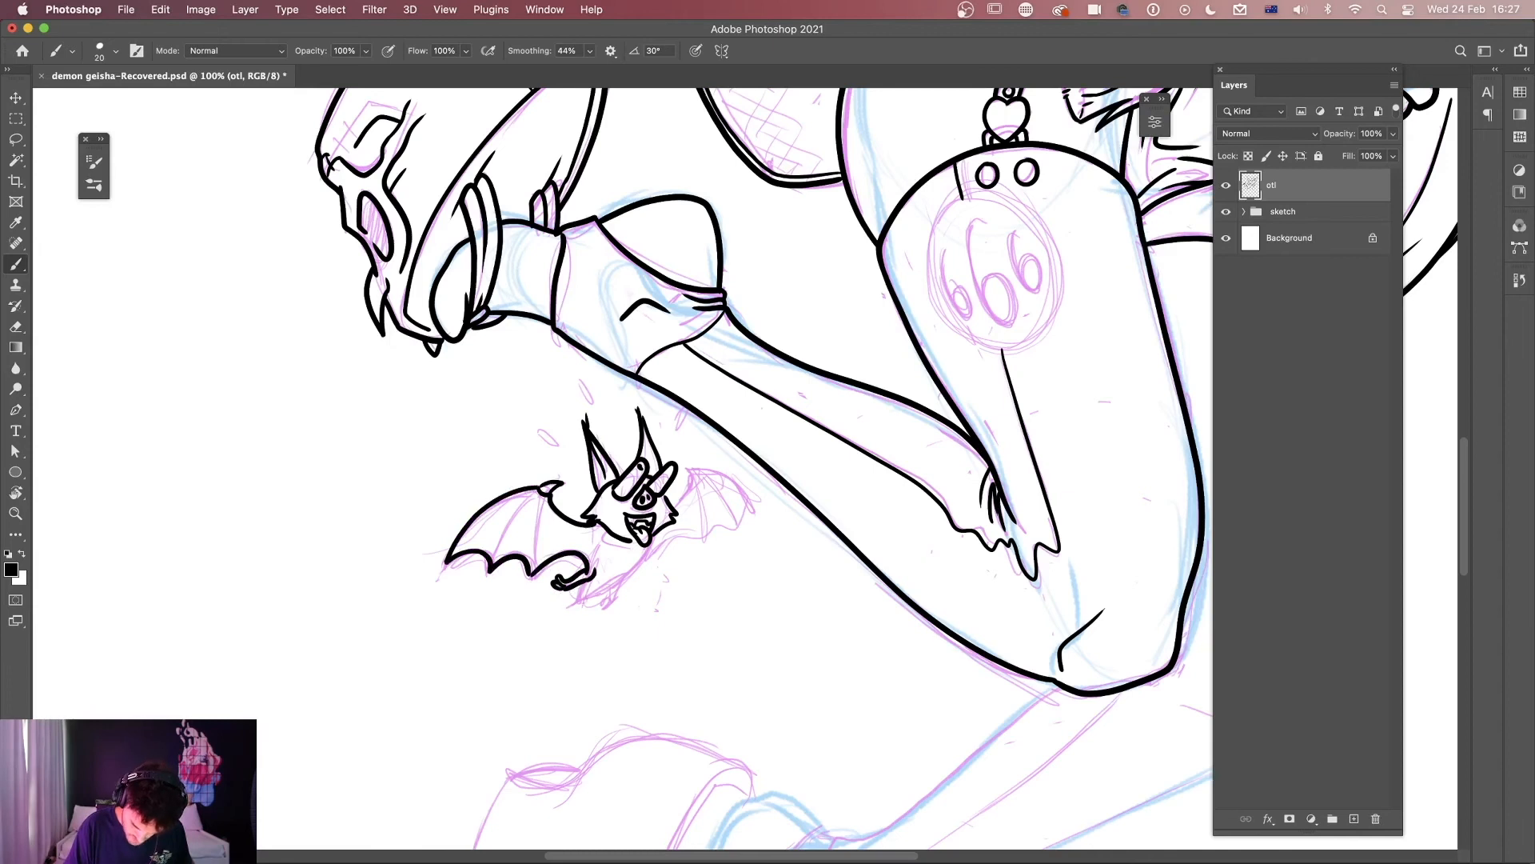
Ink the lower leg's outline from the knee down to the ankle of the second foot.
{"action": "left_click_drag", "start_coordinate": [689, 404], "coordinate": [508, 99]}
{"action": "mouse_move", "coordinate": [879, 382]}
{"action": "left_mouse_down"}
{"action": "mouse_move", "coordinate": [665, 532]}
{"action": "mouse_move", "coordinate": [525, 566]}
{"action": "left_mouse_up"}
{"action": "mouse_move", "coordinate": [526, 566]}
{"action": "left_mouse_down"}
{"action": "mouse_move", "coordinate": [497, 618]}
{"action": "mouse_move", "coordinate": [636, 526]}
{"action": "left_mouse_up"}
{"action": "left_click_drag", "start_coordinate": [1092, 430], "coordinate": [597, 700]}
{"action": "left_click_drag", "start_coordinate": [497, 619], "coordinate": [597, 700]}
{"action": "mouse_move", "coordinate": [932, 387]}
{"action": "left_mouse_down"}
{"action": "mouse_move", "coordinate": [624, 599]}
{"action": "mouse_move", "coordinate": [772, 412]}
{"action": "left_mouse_up"}
Ink the second foot's sandal straps, toes and sole edge.
{"action": "left_click_drag", "start_coordinate": [609, 468], "coordinate": [644, 640]}
{"action": "left_click_drag", "start_coordinate": [718, 566], "coordinate": [632, 667]}
{"action": "left_click_drag", "start_coordinate": [601, 528], "coordinate": [620, 684]}
{"action": "left_click_drag", "start_coordinate": [723, 556], "coordinate": [680, 611]}
{"action": "left_click_drag", "start_coordinate": [632, 616], "coordinate": [624, 684]}
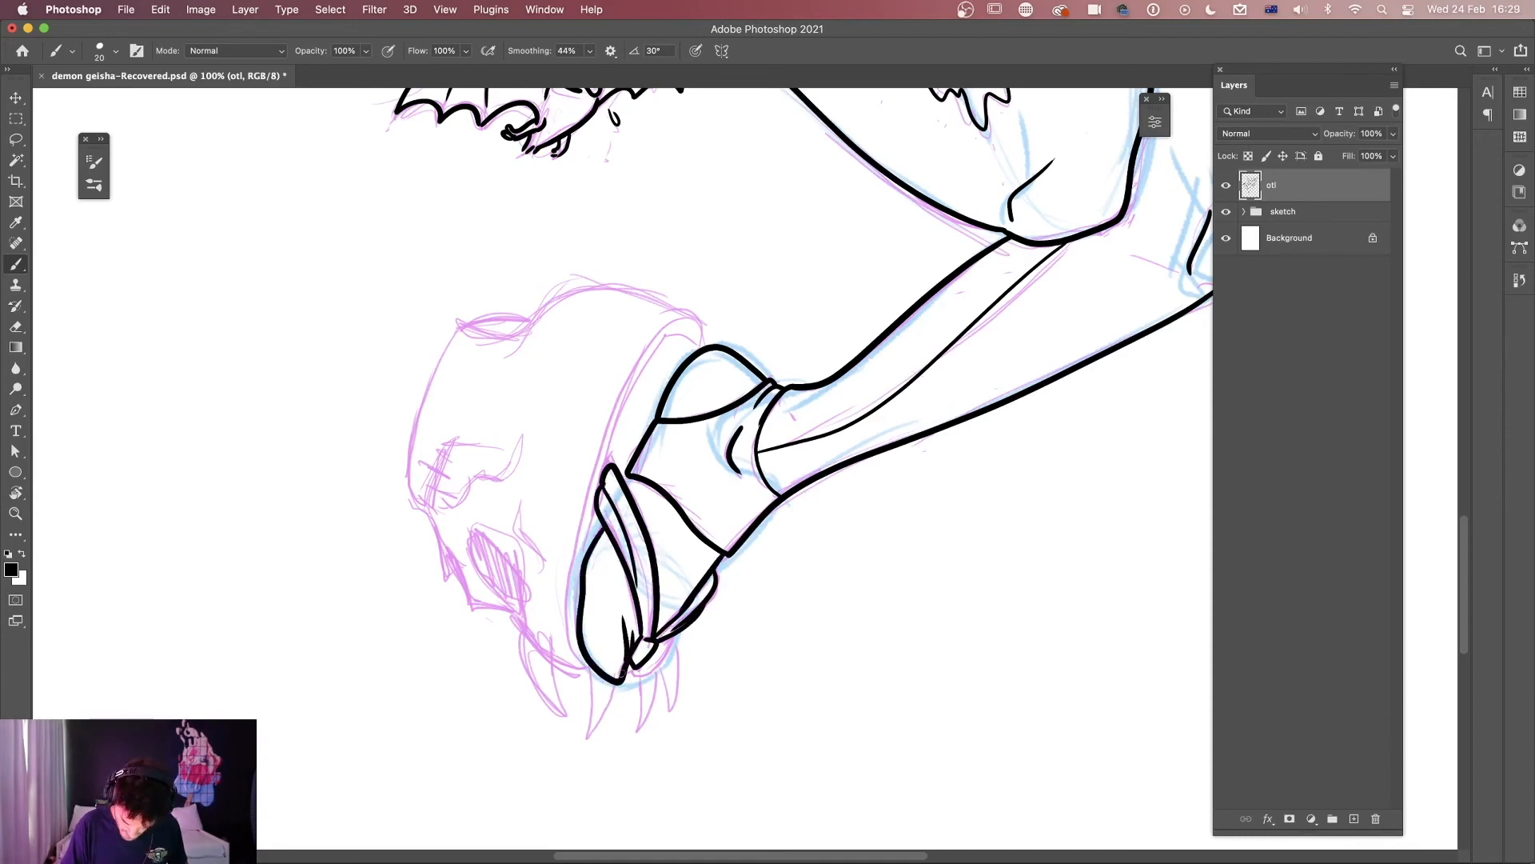
Ink the skull-shaped shoe on the lower foot, including its rim, brow, nose hole and fangs.
{"action": "left_click_drag", "start_coordinate": [529, 318], "coordinate": [712, 342]}
{"action": "left_click_drag", "start_coordinate": [686, 316], "coordinate": [570, 652]}
{"action": "left_click_drag", "start_coordinate": [529, 319], "coordinate": [416, 497]}
{"action": "mouse_move", "coordinate": [440, 508]}
{"action": "left_mouse_down"}
{"action": "mouse_move", "coordinate": [512, 478]}
{"action": "mouse_move", "coordinate": [542, 406]}
{"action": "left_mouse_up"}
{"action": "left_click_drag", "start_coordinate": [556, 416], "coordinate": [548, 592]}
{"action": "left_click_drag", "start_coordinate": [474, 536], "coordinate": [532, 598]}
{"action": "left_click_drag", "start_coordinate": [524, 624], "coordinate": [562, 716]}
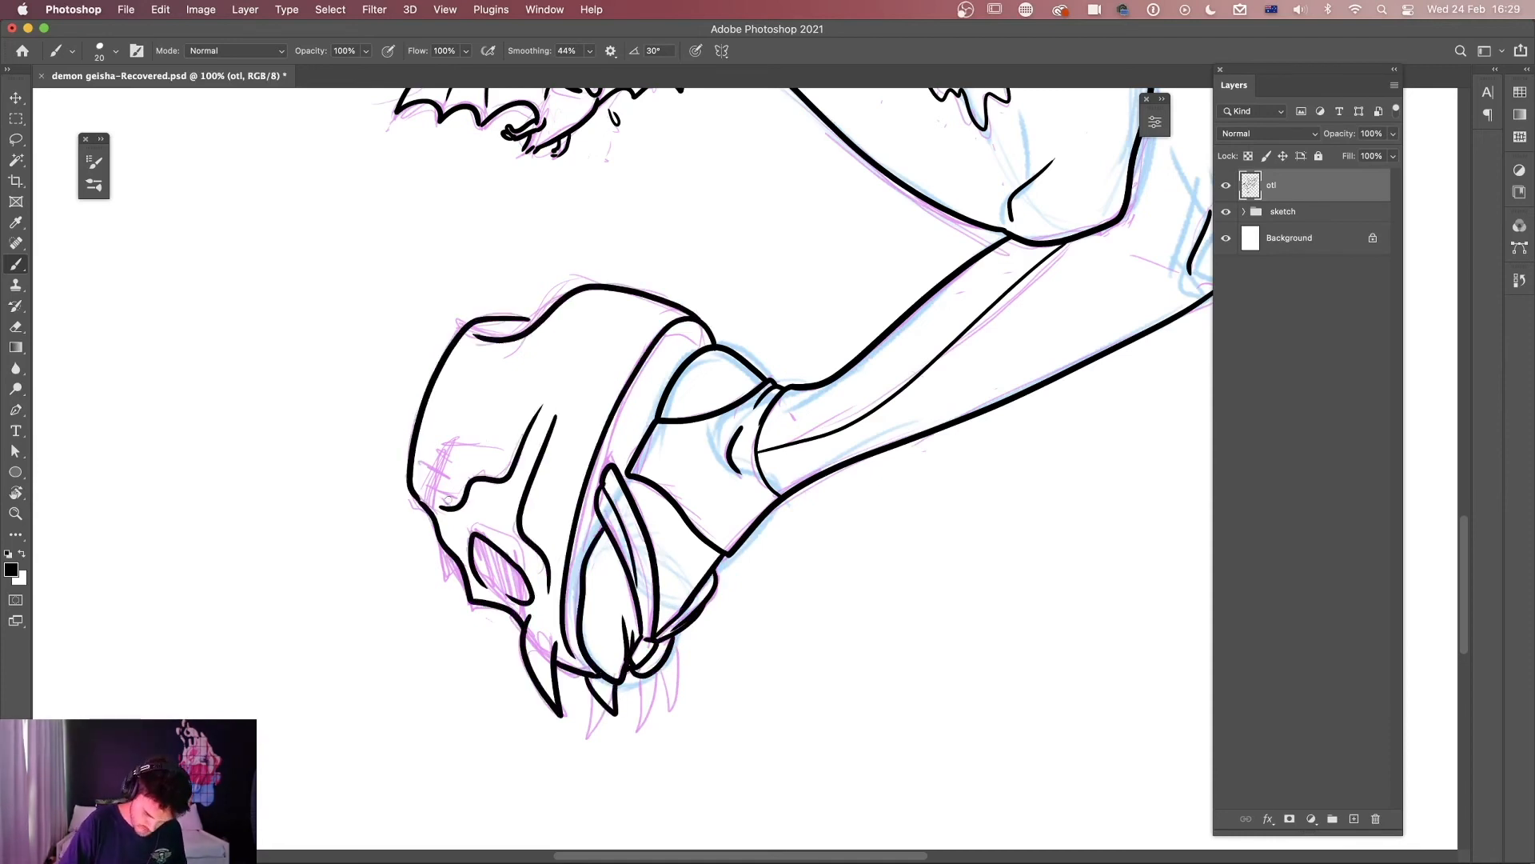
{"action": "left_click_drag", "start_coordinate": [448, 500], "coordinate": [500, 443]}
Ink the rear leg's outer contour from below the skirt around the knee.
{"action": "left_click_drag", "start_coordinate": [808, 136], "coordinate": [767, 792]}
{"action": "left_click_drag", "start_coordinate": [864, 565], "coordinate": [400, 280]}
{"action": "mouse_move", "coordinate": [687, 175]}
{"action": "left_mouse_down"}
{"action": "mouse_move", "coordinate": [731, 625]}
{"action": "mouse_move", "coordinate": [717, 654]}
{"action": "left_mouse_up"}
{"action": "key", "text": "super+z"}
{"action": "key", "text": "super+minus"}
{"action": "key", "text": "super+minus"}
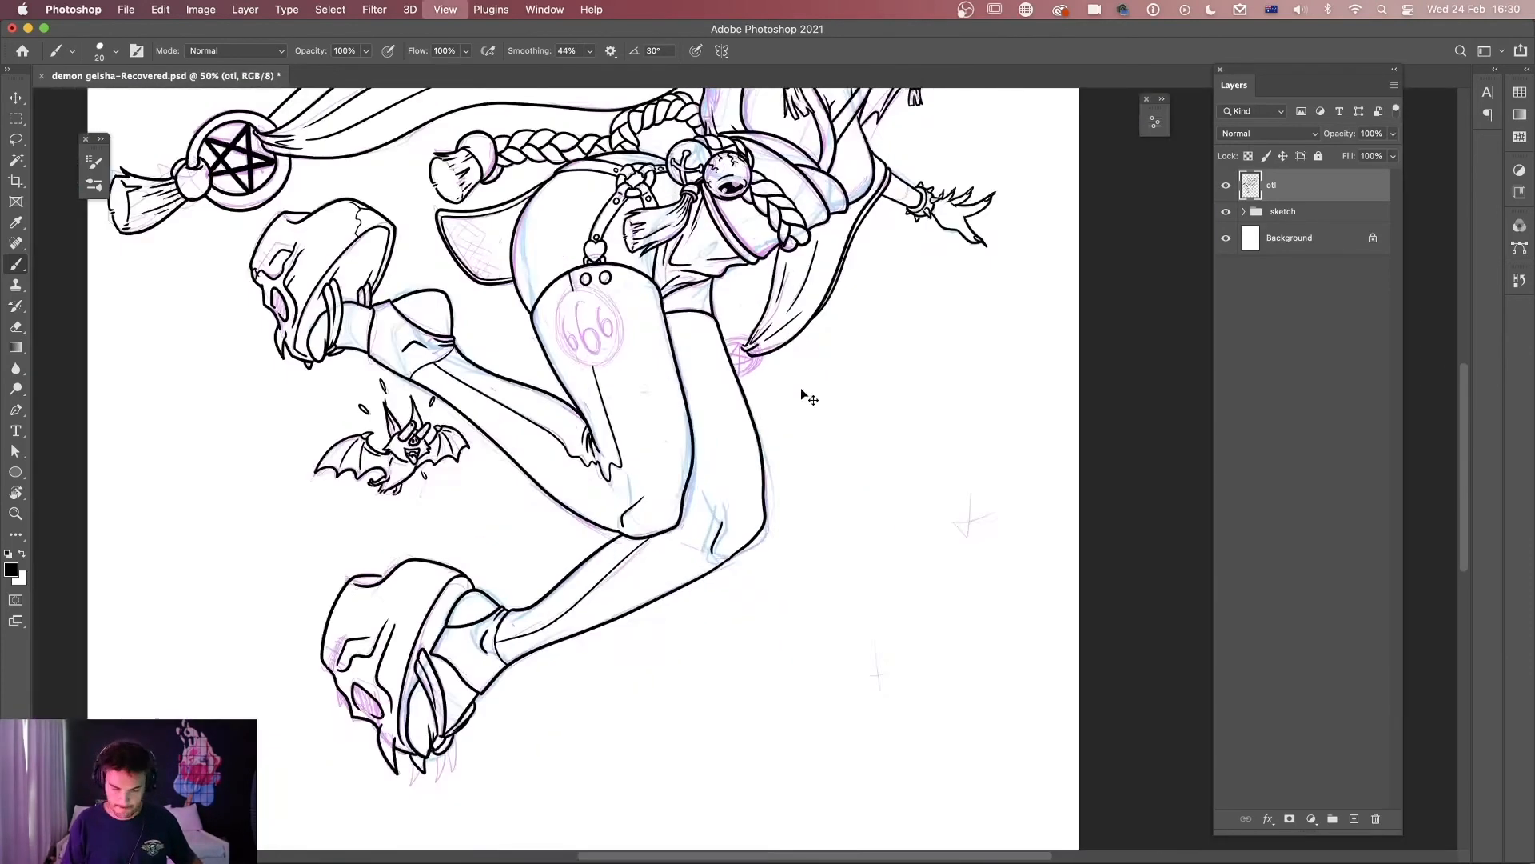
Ink the small pentagram charm at the lower tip of the hanging sash.
{"action": "left_click_drag", "start_coordinate": [750, 364], "coordinate": [745, 469]}
{"action": "key", "text": "super+plus"}
{"action": "key", "text": "super+plus"}
{"action": "key", "text": "super+plus"}
{"action": "left_click_drag", "start_coordinate": [816, 432], "coordinate": [734, 539]}
{"action": "left_click_drag", "start_coordinate": [730, 388], "coordinate": [743, 506]}
{"action": "left_click_drag", "start_coordinate": [692, 432], "coordinate": [782, 453]}
Ink the head, ears and face of the second bat beside the raised hand.
{"action": "key", "text": "super+minus"}
{"action": "key", "text": "super+minus"}
{"action": "key", "text": "super+minus"}
{"action": "mouse_move", "coordinate": [321, 140]}
{"action": "left_mouse_down"}
{"action": "mouse_move", "coordinate": [619, 498]}
{"action": "mouse_move", "coordinate": [907, 657]}
{"action": "left_mouse_up"}
{"action": "key", "text": "super+plus"}
{"action": "key", "text": "super+plus"}
{"action": "key", "text": "super+plus"}
{"action": "left_click_drag", "start_coordinate": [693, 450], "coordinate": [726, 472]}
{"action": "mouse_move", "coordinate": [739, 457]}
{"action": "left_mouse_down"}
{"action": "mouse_move", "coordinate": [743, 482]}
{"action": "mouse_move", "coordinate": [762, 438]}
{"action": "left_mouse_up"}
{"action": "left_click_drag", "start_coordinate": [688, 434], "coordinate": [760, 497]}
Ink the second bat's outstretched wing, body and feet, redoing one faulty stroke.
{"action": "left_click_drag", "start_coordinate": [430, 364], "coordinate": [664, 350]}
{"action": "mouse_move", "coordinate": [638, 463]}
{"action": "left_mouse_down"}
{"action": "mouse_move", "coordinate": [555, 514]}
{"action": "mouse_move", "coordinate": [531, 482]}
{"action": "left_mouse_up"}
{"action": "key", "text": "super+z"}
{"action": "mouse_move", "coordinate": [587, 498]}
{"action": "left_mouse_down"}
{"action": "mouse_move", "coordinate": [534, 519]}
{"action": "mouse_move", "coordinate": [695, 503]}
{"action": "left_mouse_up"}
{"action": "left_click_drag", "start_coordinate": [582, 534], "coordinate": [598, 537]}
{"action": "left_click_drag", "start_coordinate": [588, 482], "coordinate": [526, 374]}
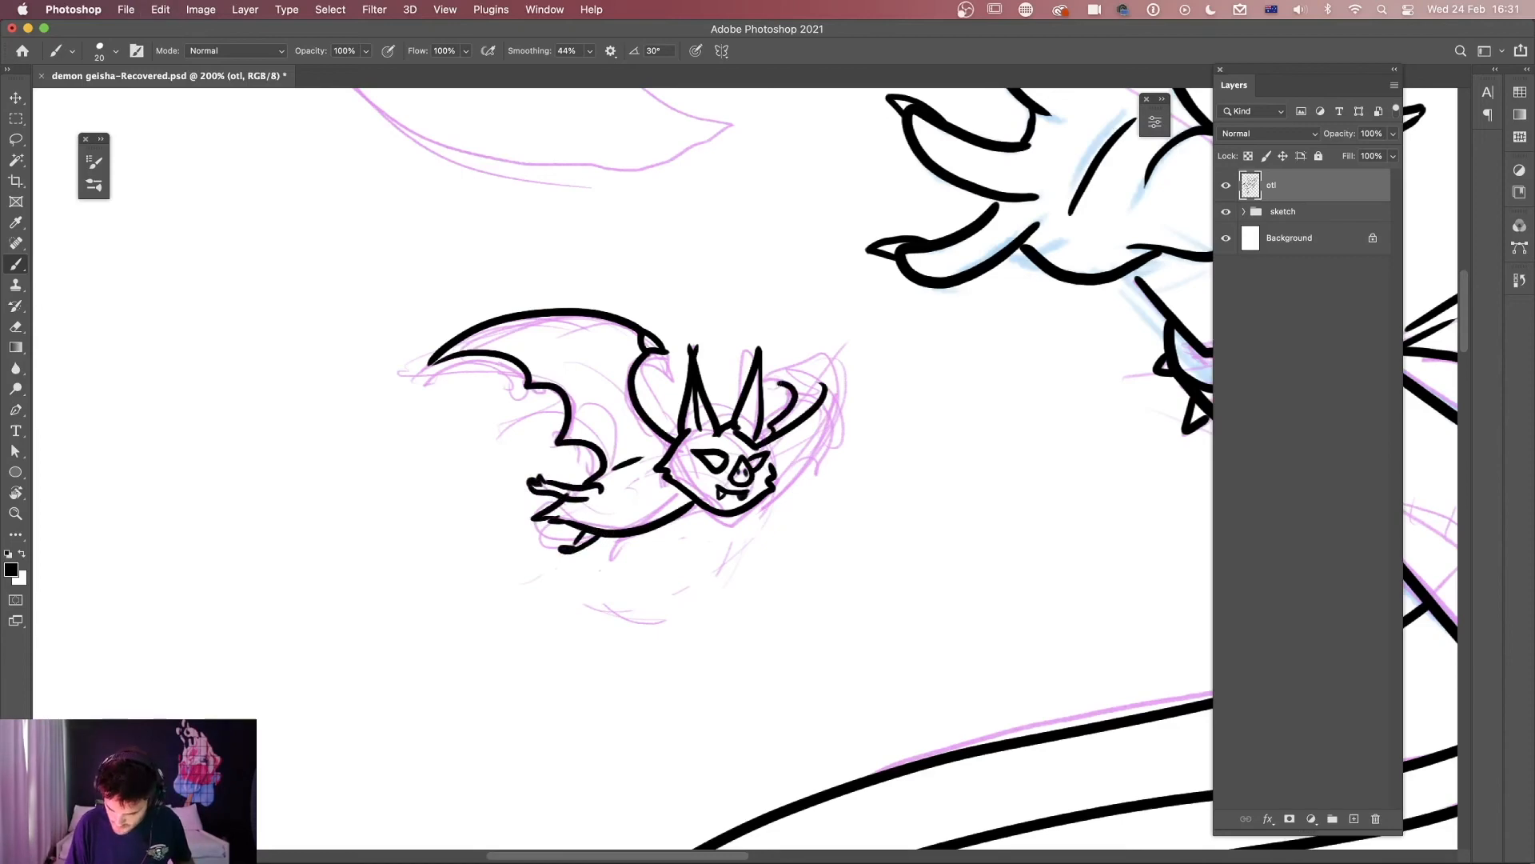
Ink the small heart floating beside the character's face.
{"action": "key", "text": "super+minus"}
{"action": "key", "text": "super+minus"}
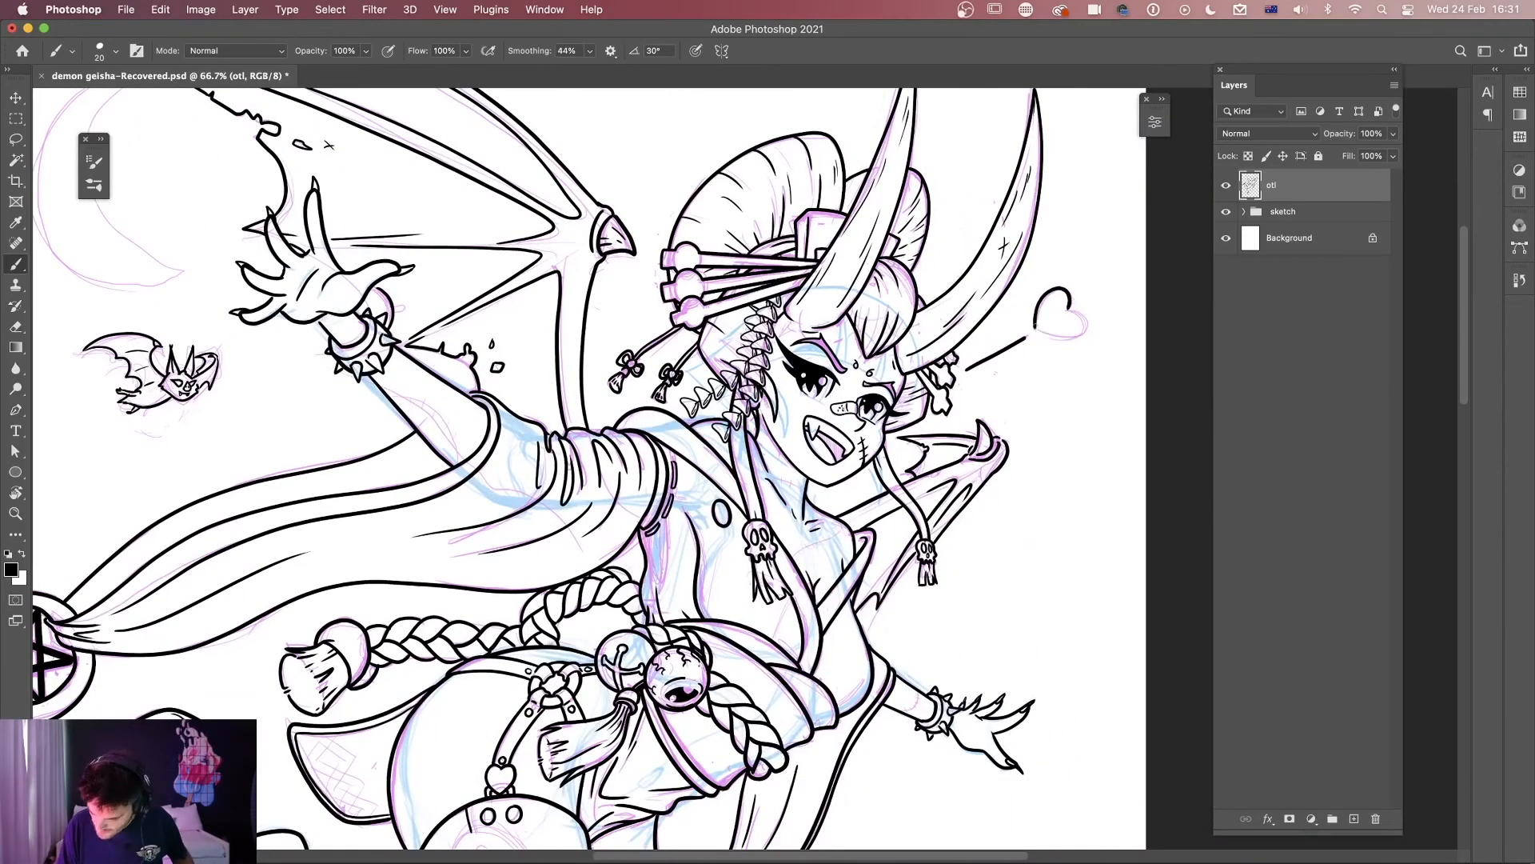
{"action": "left_click_drag", "start_coordinate": [1070, 310], "coordinate": [1036, 327]}
Create a new layer at 75% opacity beneath the otl layer and hide the sketch group.
{"action": "key", "text": "super+minus"}
{"action": "left_click", "coordinate": [1354, 819]}
{"action": "left_click_drag", "start_coordinate": [1303, 185], "coordinate": [1303, 231]}
{"action": "key", "text": "super+equal"}
{"action": "key", "text": "super+equal"}
{"action": "key", "text": "l"}
{"action": "left_click", "coordinate": [1226, 244]}
Select the two large hair buns behind the horns with the Lasso and fill them with black.
{"action": "left_click_drag", "start_coordinate": [862, 451], "coordinate": [833, 426]}
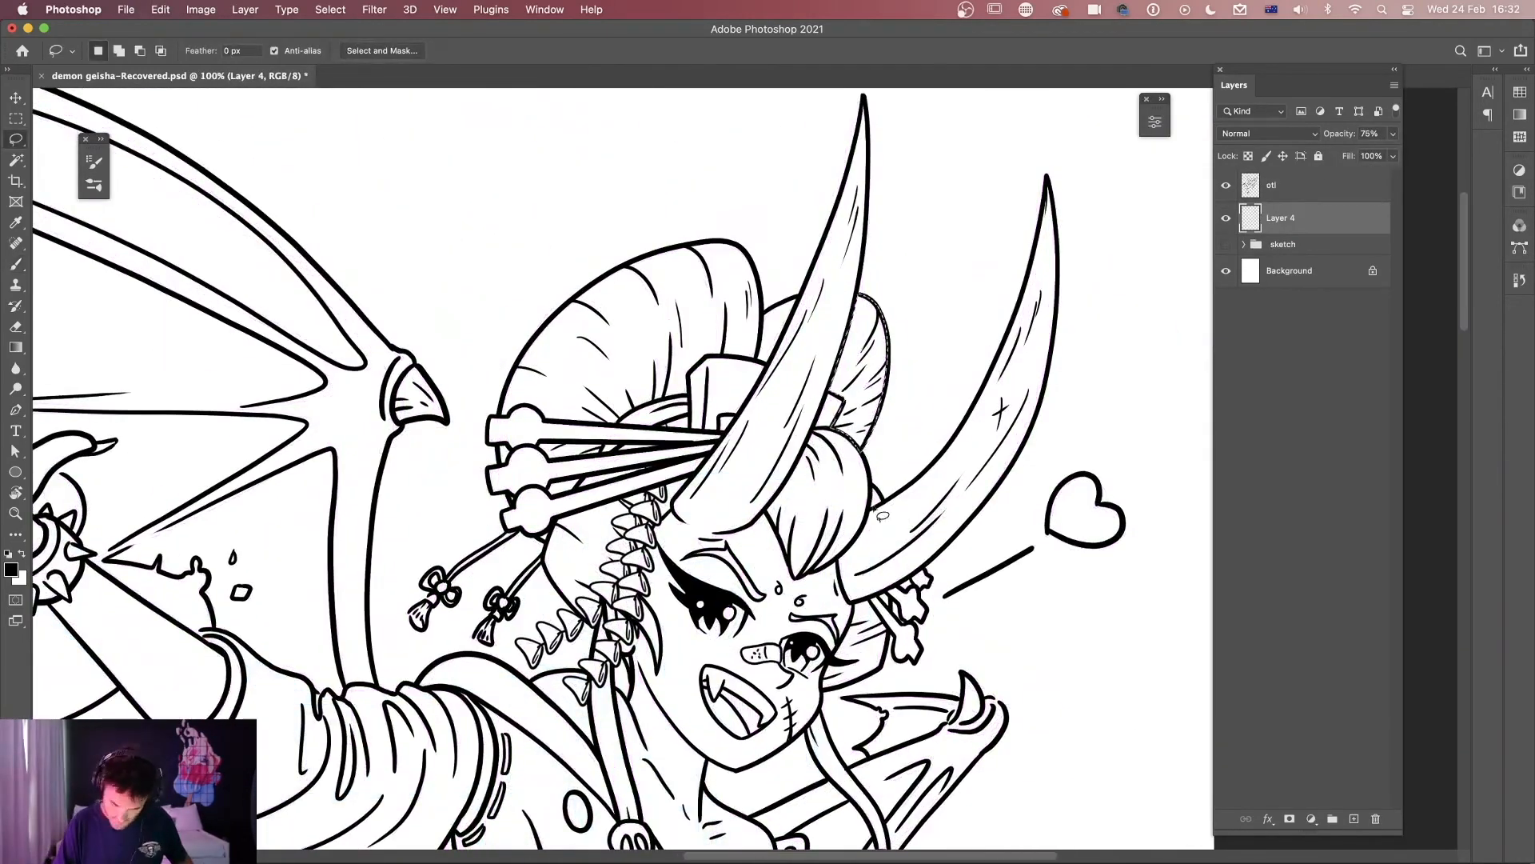
{"action": "key", "text": "alt+BackSpace"}
{"action": "key", "text": "alt+BackSpace"}
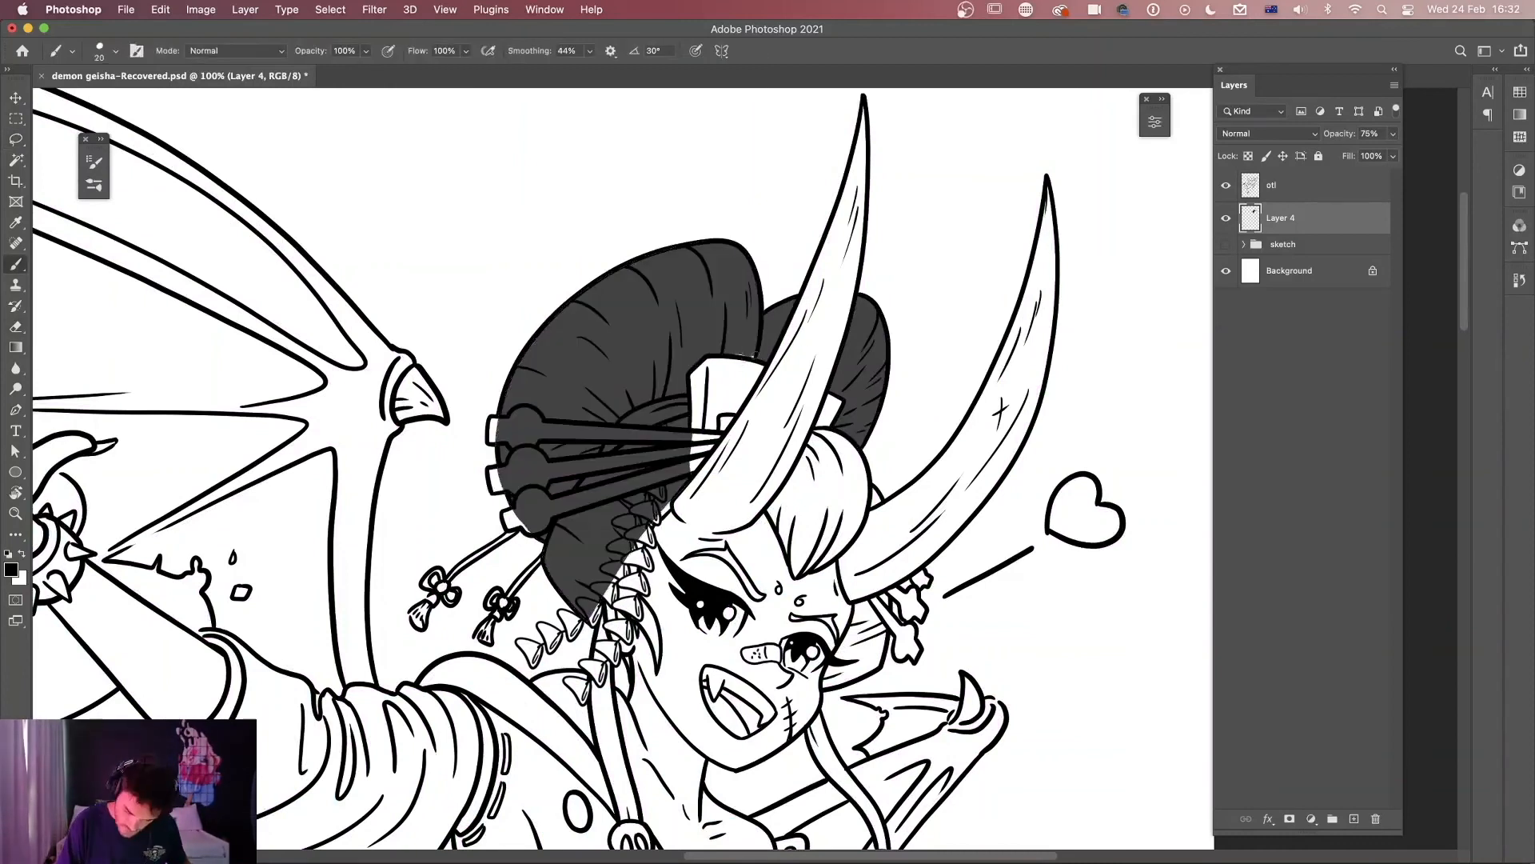
Select the three hairpins with the Lasso and delete the black fill from them.
{"action": "key", "text": "super+equal"}
{"action": "left_click_drag", "start_coordinate": [802, 274], "coordinate": [646, 412]}
{"action": "left_click_drag", "start_coordinate": [766, 506], "coordinate": [832, 383]}
{"action": "key", "text": "BackSpace"}
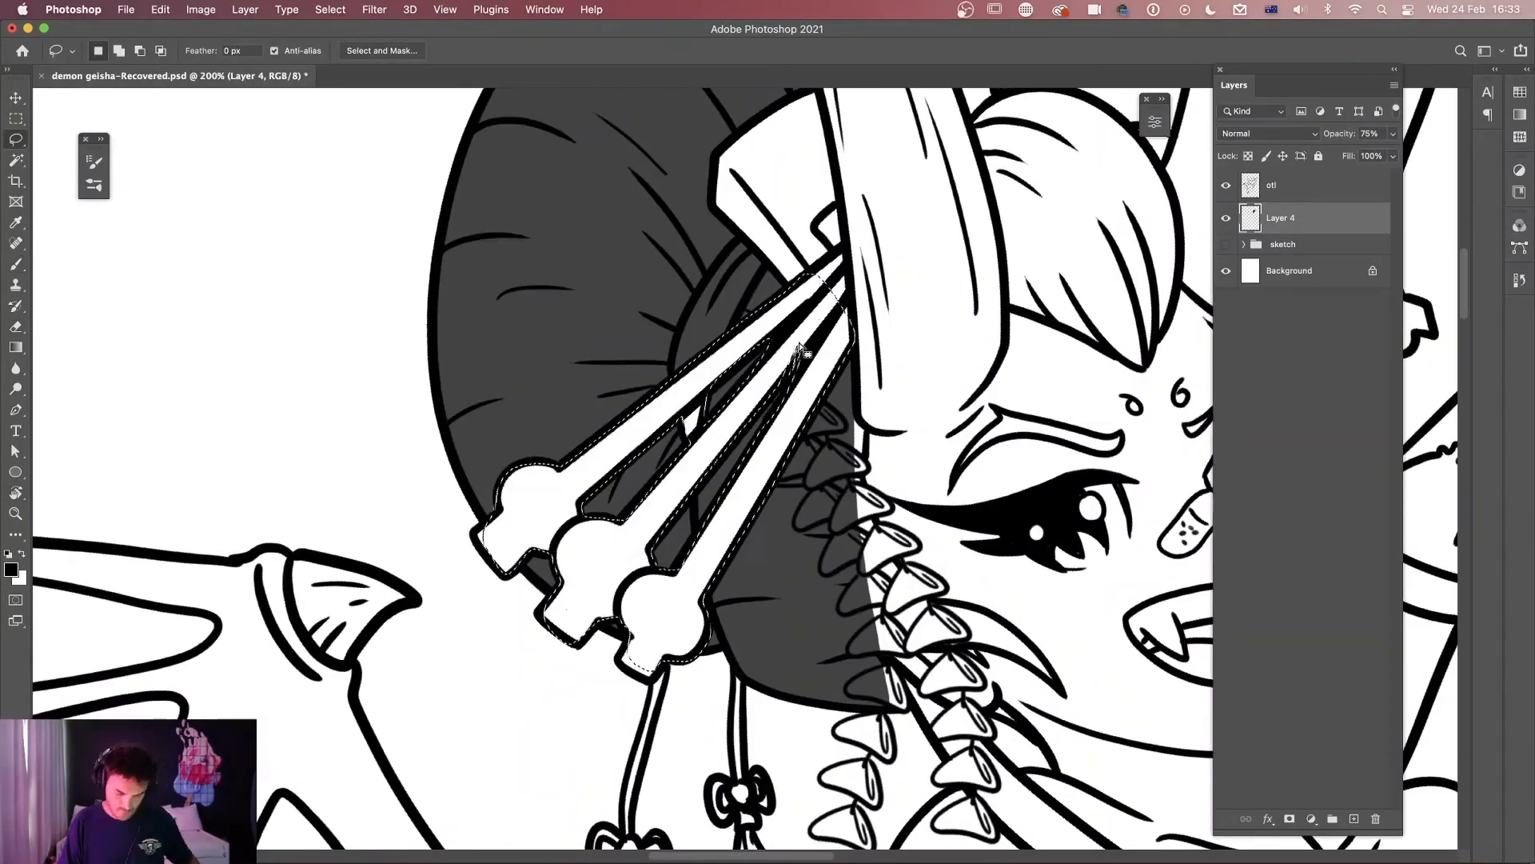
Fill the remaining hair areas between the hairpins and around the face with black.
{"action": "mouse_move", "coordinate": [710, 371]}
{"action": "left_mouse_down"}
{"action": "mouse_move", "coordinate": [761, 534]}
{"action": "mouse_move", "coordinate": [712, 374]}
{"action": "left_mouse_up"}
{"action": "key", "text": "alt+BackSpace"}
{"action": "key", "text": "alt+BackSpace"}
{"action": "left_click_drag", "start_coordinate": [1024, 414], "coordinate": [730, 672]}
{"action": "left_click_drag", "start_coordinate": [768, 392], "coordinate": [1015, 392]}
{"action": "key", "text": "alt+BackSpace"}
{"action": "left_click_drag", "start_coordinate": [1035, 600], "coordinate": [982, 468]}
{"action": "key", "text": "alt+BackSpace"}
{"action": "key", "text": "alt+BackSpace"}
Fill the tassel beneath the larger skull and the hair lock above the smaller skull with black.
{"action": "left_click_drag", "start_coordinate": [720, 640], "coordinate": [798, 212]}
{"action": "left_click_drag", "start_coordinate": [600, 640], "coordinate": [537, 670]}
{"action": "key", "text": "alt+BackSpace"}
{"action": "left_click_drag", "start_coordinate": [952, 424], "coordinate": [849, 280]}
{"action": "key", "text": "alt+BackSpace"}
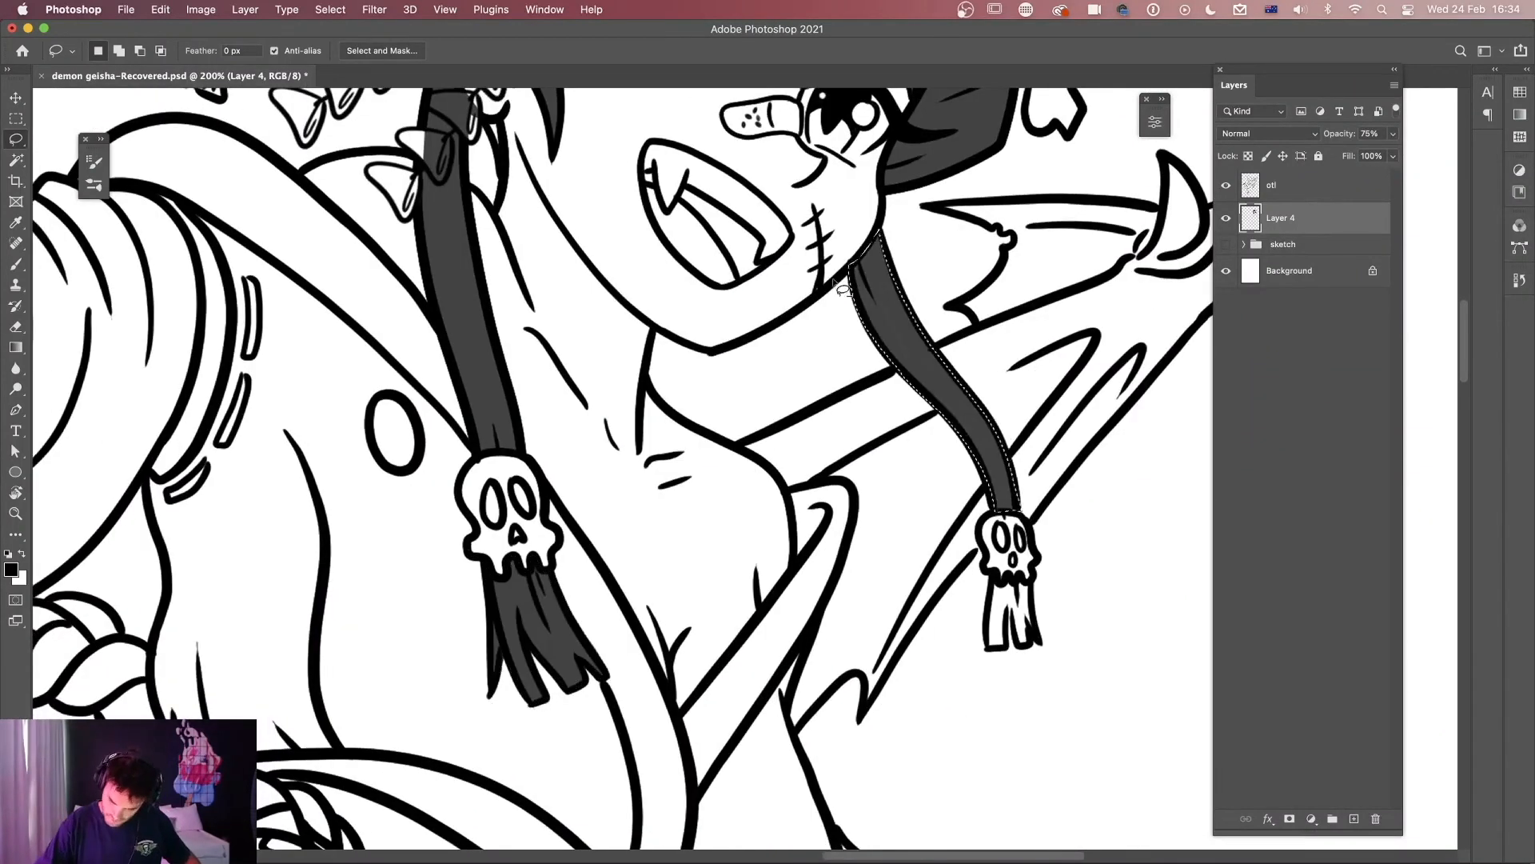
Fill the tassel beneath the smaller skull with black on Layer 4.
{"action": "left_click_drag", "start_coordinate": [640, 200], "coordinate": [821, 731]}
{"action": "mouse_move", "coordinate": [746, 356]}
{"action": "left_mouse_down"}
{"action": "mouse_move", "coordinate": [672, 344]}
{"action": "mouse_move", "coordinate": [746, 356]}
{"action": "mouse_move", "coordinate": [704, 543]}
{"action": "left_mouse_up"}
{"action": "key", "text": "BackSpace"}
{"action": "key", "text": "BackSpace"}
{"action": "key", "text": "BackSpace"}
{"action": "key", "text": "BackSpace"}
{"action": "left_click_drag", "start_coordinate": [644, 680], "coordinate": [596, 675]}
{"action": "key", "text": "BackSpace"}
{"action": "key", "text": "e"}
{"action": "left_click", "coordinate": [1297, 186]}
{"action": "left_click", "coordinate": [1297, 217]}
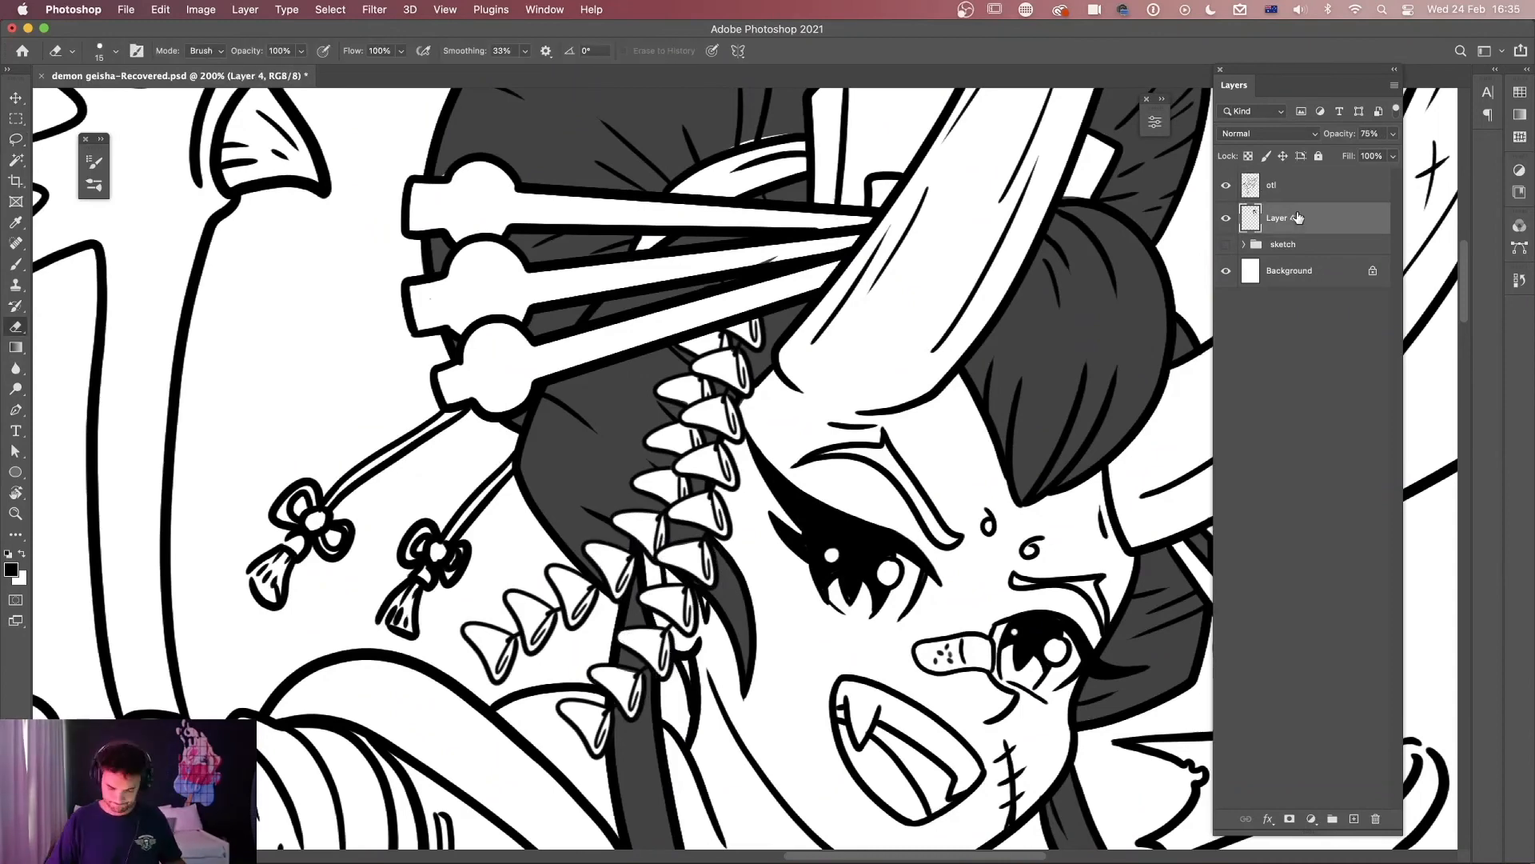
Select curved highlight bands across the two large hair buns with the Lasso and delete their black fill.
{"action": "key", "text": "super+minus"}
{"action": "key", "text": "super+minus"}
{"action": "key", "text": "super+minus"}
{"action": "key", "text": "super+equal"}
{"action": "key", "text": "super+equal"}
{"action": "key", "text": "super+equal"}
{"action": "mouse_move", "coordinate": [947, 231]}
{"action": "left_mouse_down"}
{"action": "mouse_move", "coordinate": [694, 342]}
{"action": "mouse_move", "coordinate": [931, 136]}
{"action": "left_mouse_up"}
{"action": "key", "text": "BackSpace"}
{"action": "left_click_drag", "start_coordinate": [1040, 384], "coordinate": [814, 318]}
{"action": "left_click_drag", "start_coordinate": [890, 233], "coordinate": [910, 158]}
{"action": "key", "text": "BackSpace"}
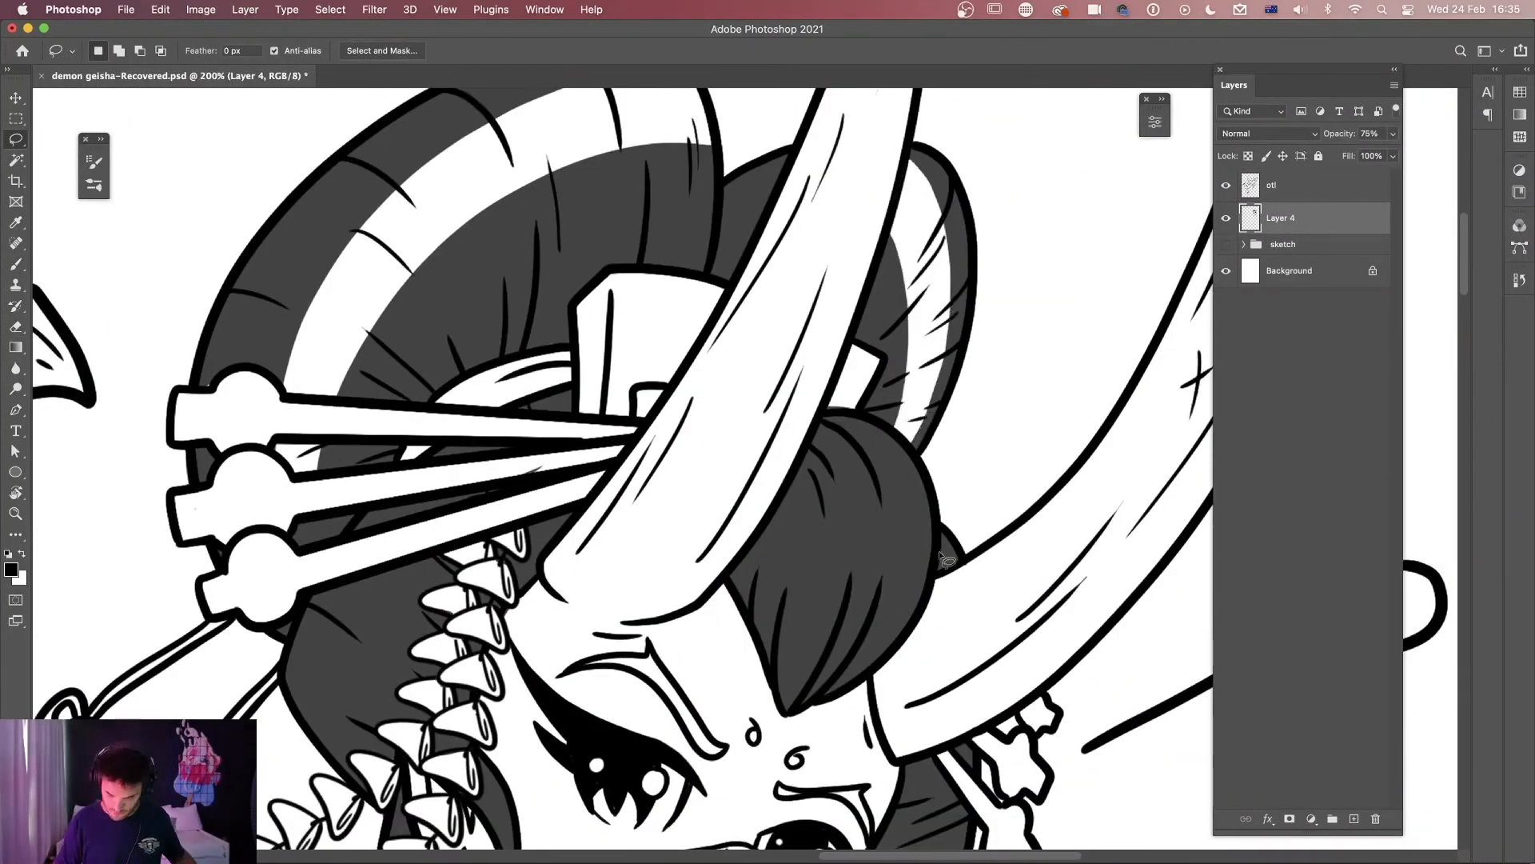
Cut a highlight band out of the black forehead tuft and highlight gaps out of the hanging hair locks.
{"action": "left_click_drag", "start_coordinate": [924, 593], "coordinate": [816, 477]}
{"action": "key", "text": "BackSpace"}
{"action": "left_click_drag", "start_coordinate": [927, 720], "coordinate": [934, 344]}
{"action": "key", "text": "super+minus"}
{"action": "left_click_drag", "start_coordinate": [720, 360], "coordinate": [720, 524]}
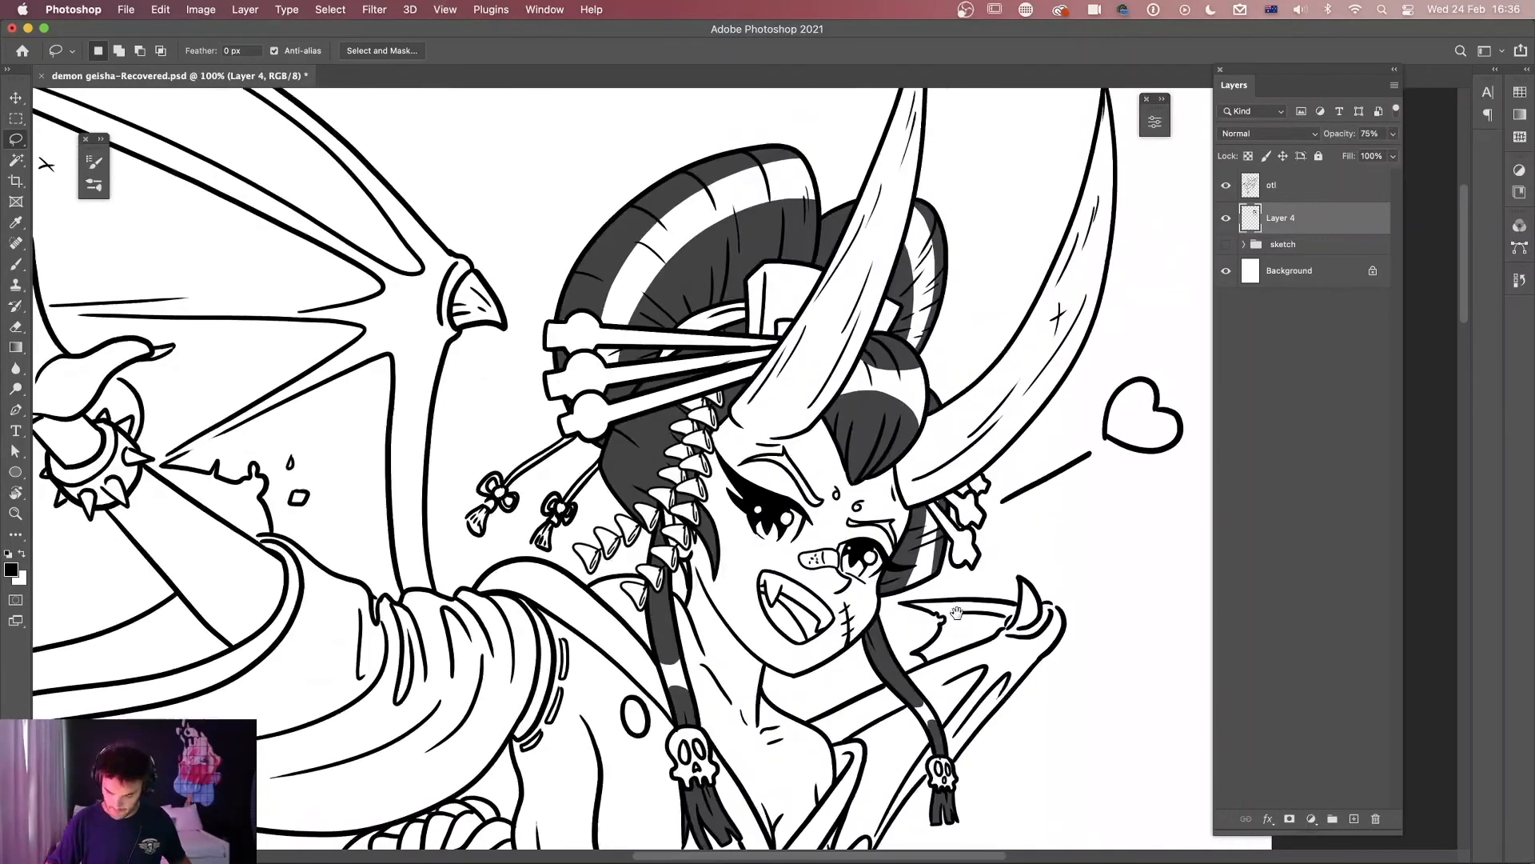
Paint dark strands into the larger bun's highlight band and erase thin highlight lines beside its hair strands.
{"action": "key", "text": "super+equal"}
{"action": "key", "text": "b"}
{"action": "left_click_drag", "start_coordinate": [896, 383], "coordinate": [903, 433]}
{"action": "left_click_drag", "start_coordinate": [720, 360], "coordinate": [652, 563]}
{"action": "left_click_drag", "start_coordinate": [616, 186], "coordinate": [629, 257]}
{"action": "left_click_drag", "start_coordinate": [510, 227], "coordinate": [530, 296]}
{"action": "left_click_drag", "start_coordinate": [412, 291], "coordinate": [451, 352]}
{"action": "left_click_drag", "start_coordinate": [310, 428], "coordinate": [366, 462]}
{"action": "key", "text": "e"}
{"action": "left_click_drag", "start_coordinate": [348, 274], "coordinate": [399, 305]}
{"action": "left_click_drag", "start_coordinate": [539, 360], "coordinate": [525, 461]}
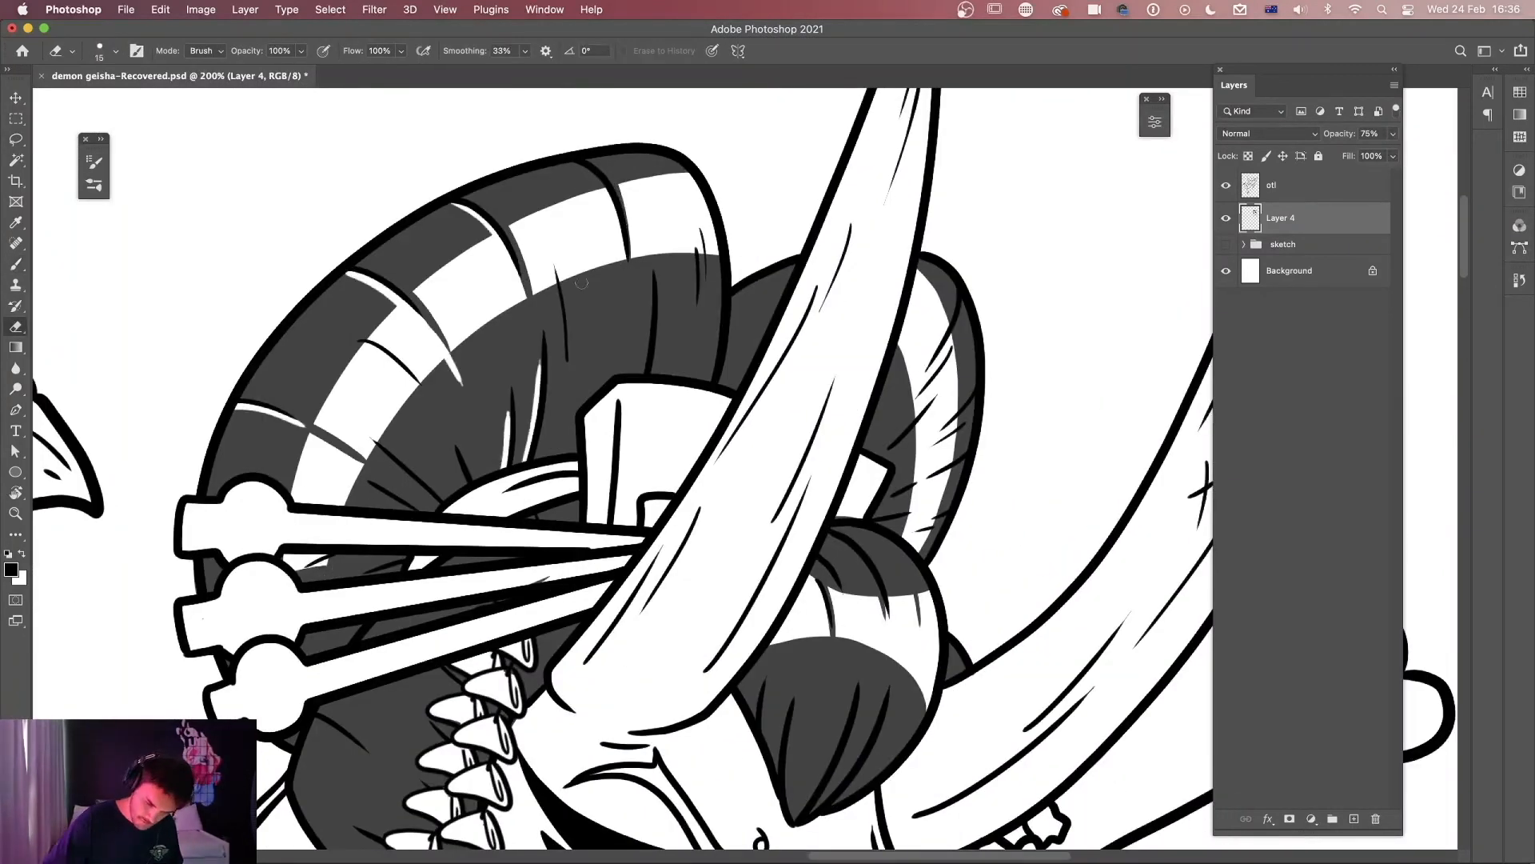
Paint dark strands across the highlight band of the smaller bun behind the horn.
{"action": "key", "text": "b"}
{"action": "left_click_drag", "start_coordinate": [953, 454], "coordinate": [917, 478]}
{"action": "left_click_drag", "start_coordinate": [942, 502], "coordinate": [909, 518]}
{"action": "left_click_drag", "start_coordinate": [920, 576], "coordinate": [925, 390]}
Erase fine highlight lines along the strands of the forehead hair tuft.
{"action": "key", "text": "e"}
{"action": "left_click_drag", "start_coordinate": [855, 363], "coordinate": [883, 406]}
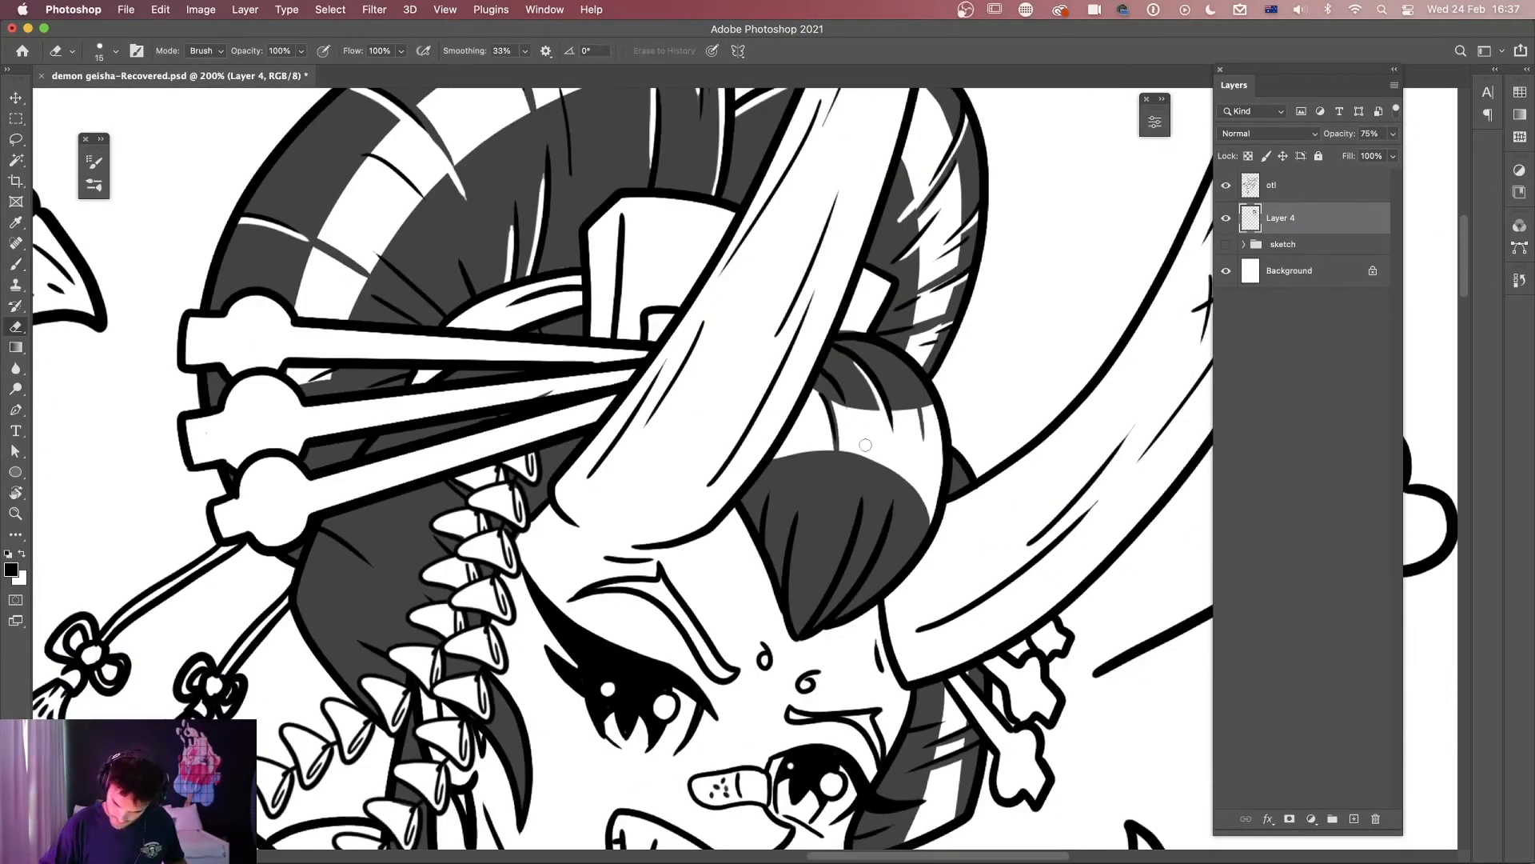
{"action": "left_click_drag", "start_coordinate": [847, 342], "coordinate": [930, 403]}
{"action": "left_click_drag", "start_coordinate": [928, 511], "coordinate": [872, 597]}
{"action": "mouse_move", "coordinate": [925, 504]}
{"action": "left_mouse_down"}
{"action": "mouse_move", "coordinate": [897, 569]}
{"action": "mouse_move", "coordinate": [843, 439]}
{"action": "left_mouse_up"}
{"action": "left_click_drag", "start_coordinate": [836, 608], "coordinate": [864, 443]}
{"action": "left_click_drag", "start_coordinate": [907, 446], "coordinate": [806, 500]}
{"action": "left_click_drag", "start_coordinate": [807, 640], "coordinate": [759, 412]}
{"action": "scroll", "coordinate": [396, 701], "scroll_direction": "up", "scroll_amount": 5}
{"action": "scroll", "coordinate": [396, 702], "scroll_direction": "left", "scroll_amount": 4}
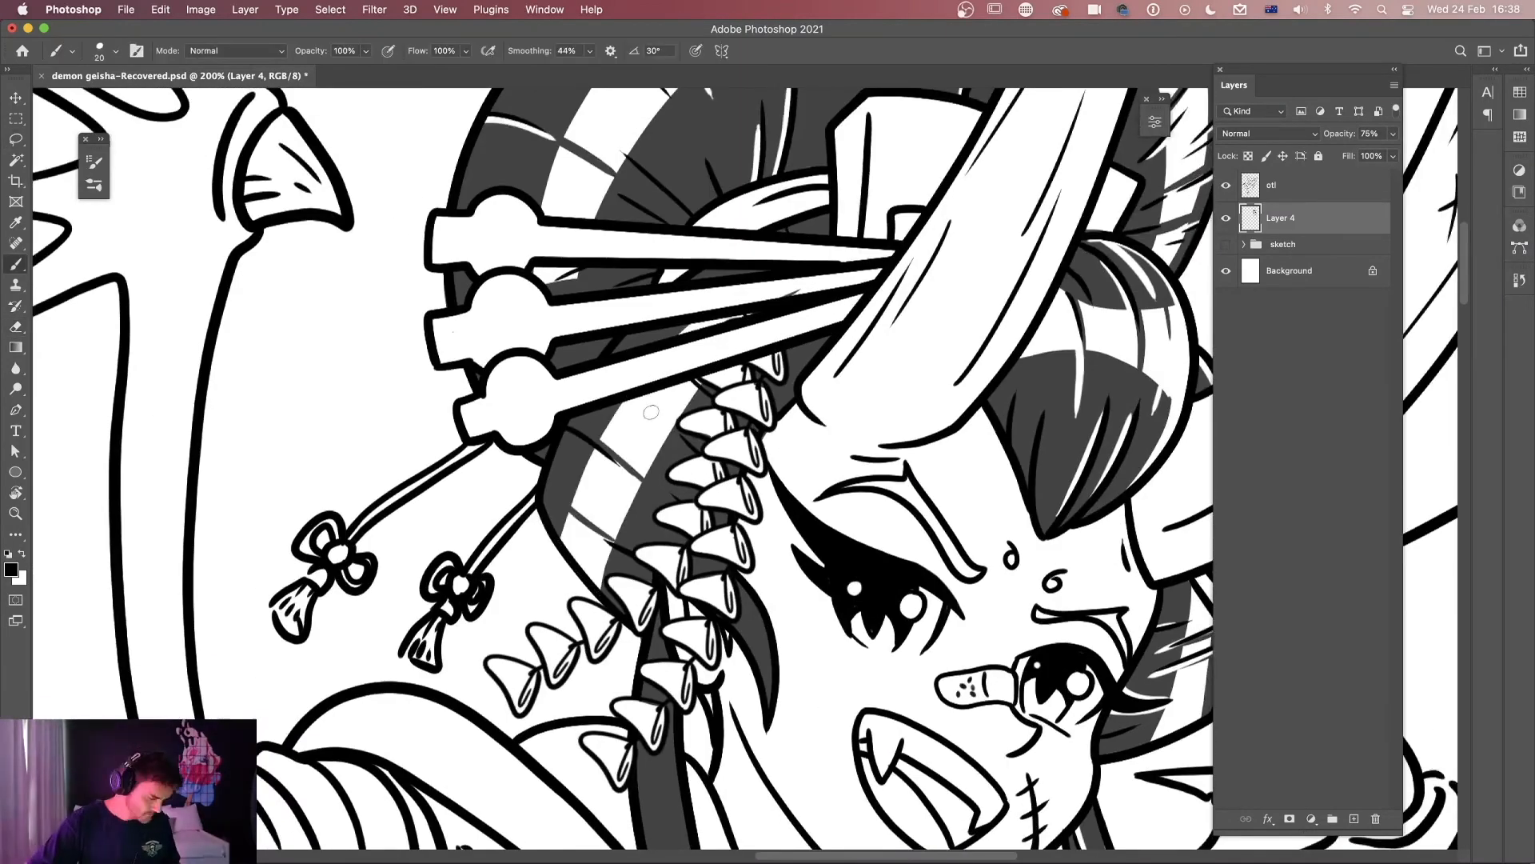
Raise Layer 4's opacity and fill both eyebrows with black.
{"action": "key", "text": "super+minus"}
{"action": "key", "text": "super+minus"}
{"action": "key", "text": "super+minus"}
{"action": "left_click_drag", "start_coordinate": [1393, 134], "coordinate": [1401, 154]}
{"action": "key", "text": "super+equal"}
{"action": "key", "text": "super+equal"}
{"action": "mouse_move", "coordinate": [879, 632]}
{"action": "left_mouse_down"}
{"action": "mouse_move", "coordinate": [852, 437]}
{"action": "mouse_move", "coordinate": [875, 399]}
{"action": "left_mouse_up"}
{"action": "key", "text": "super+equal"}
{"action": "key", "text": "l"}
{"action": "key", "text": "alt+BackSpace"}
{"action": "left_click_drag", "start_coordinate": [1021, 436], "coordinate": [1026, 485]}
{"action": "key", "text": "alt+BackSpace"}
{"action": "key", "text": "super+d"}
Set Layer 4's opacity to 90% and paint the dark area inside the open mouth.
{"action": "key", "text": "b"}
{"action": "left_click_drag", "start_coordinate": [1393, 134], "coordinate": [1388, 153]}
{"action": "left_click_drag", "start_coordinate": [950, 576], "coordinate": [966, 496]}
{"action": "left_click_drag", "start_coordinate": [809, 497], "coordinate": [867, 566]}
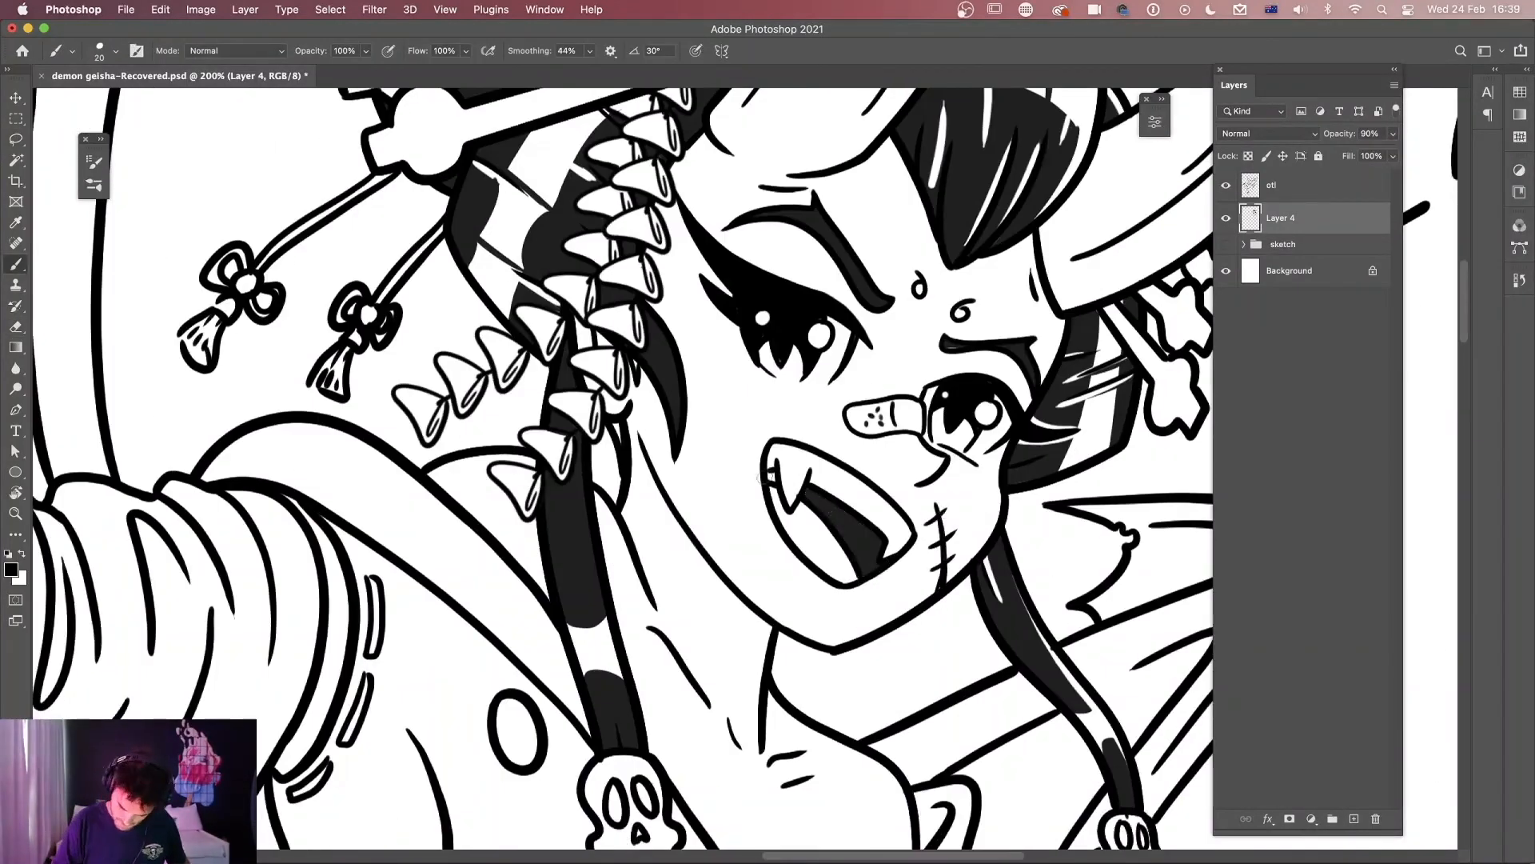
Select the robe panel between the crossed collar and the waist with the Lasso and fill it with black.
{"action": "key", "text": "super+minus"}
{"action": "key", "text": "super+minus"}
{"action": "key", "text": "super+minus"}
{"action": "key", "text": "super+equal"}
{"action": "key", "text": "super+equal"}
{"action": "key", "text": "l"}
{"action": "left_click_drag", "start_coordinate": [952, 480], "coordinate": [880, 581]}
{"action": "key", "text": "alt+BackSpace"}
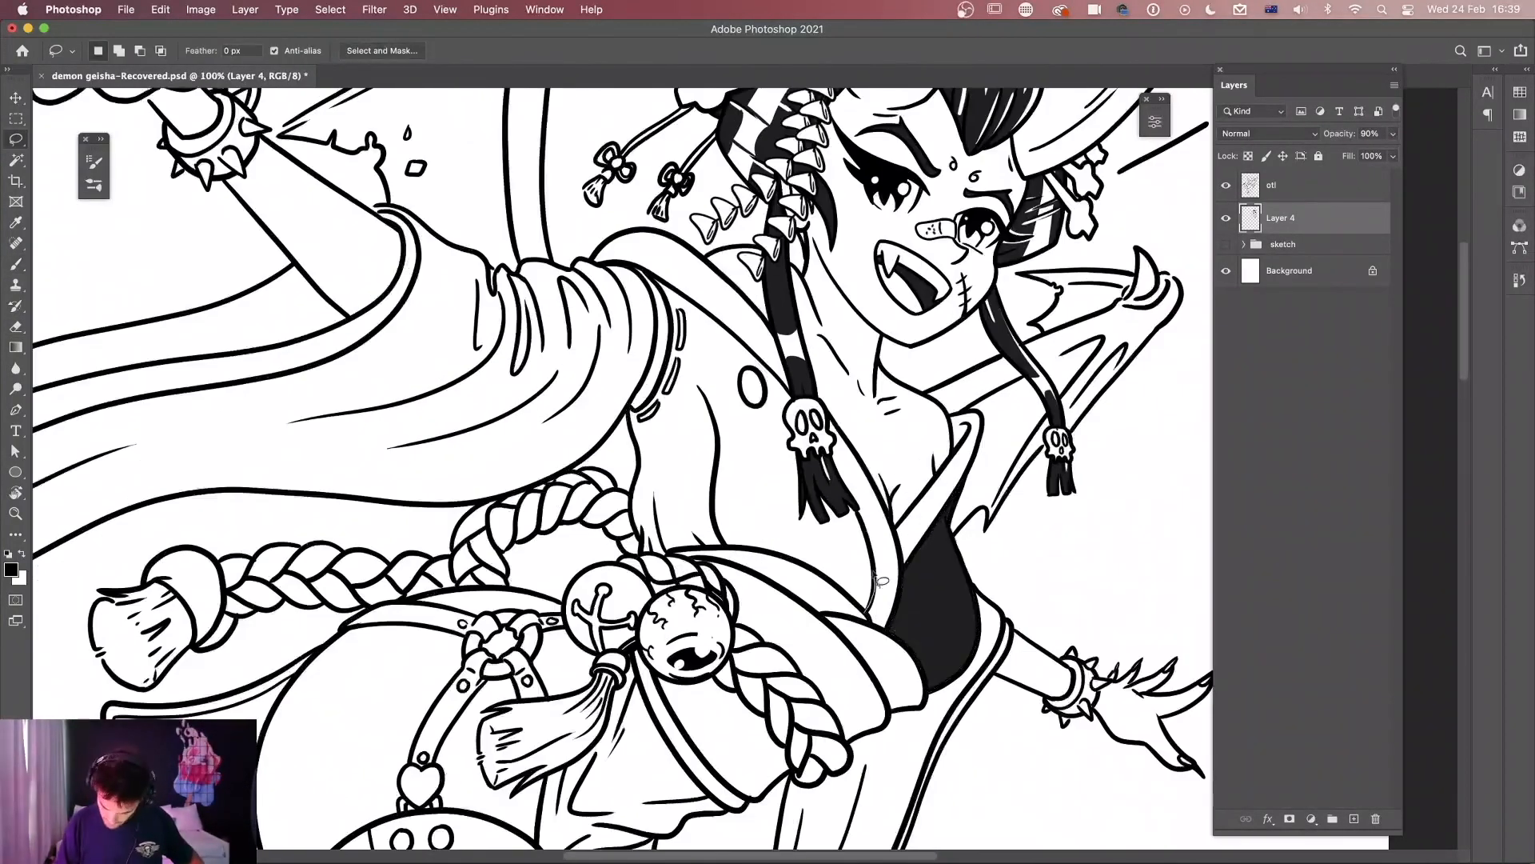
Fill the robe's torso section beside the larger skull with black and erase the fill from its oval emblem.
{"action": "left_click_drag", "start_coordinate": [774, 554], "coordinate": [866, 613]}
{"action": "key", "text": "alt+BackSpace"}
{"action": "key", "text": "e"}
{"action": "left_click_drag", "start_coordinate": [750, 372], "coordinate": [755, 404]}
Erase thin white edges around the larger skull's tassel to separate it from the black robe.
{"action": "key", "text": "super+equal"}
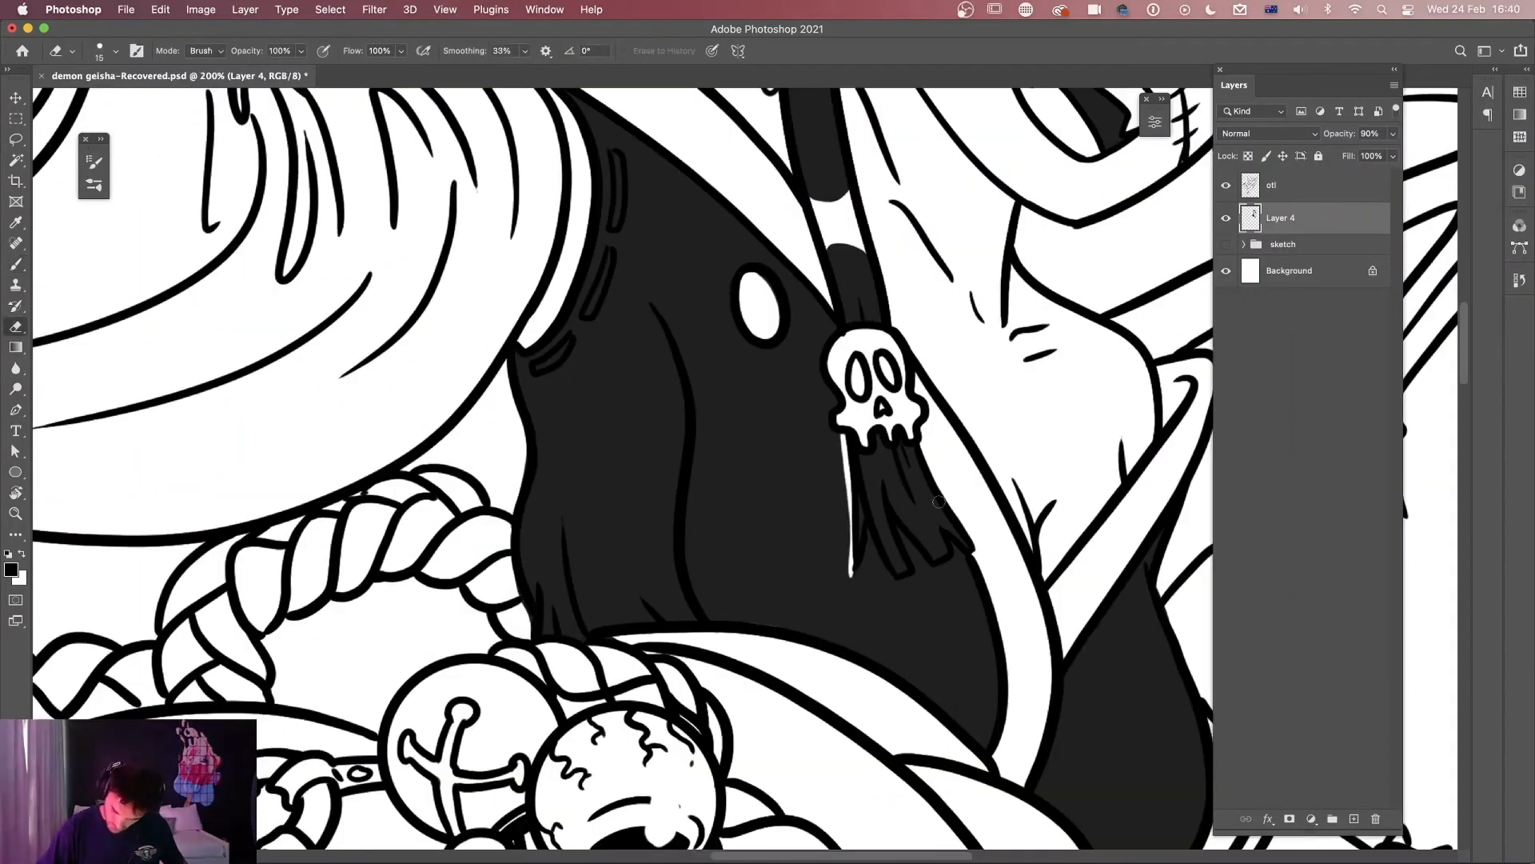
{"action": "left_click_drag", "start_coordinate": [907, 448], "coordinate": [966, 544]}
{"action": "key", "text": "b"}
{"action": "left_click_drag", "start_coordinate": [1044, 675], "coordinate": [945, 531]}
Outline the long sleeve of the raised arm with the Lasso and fill it with black.
{"action": "key", "text": "super+minus"}
{"action": "key", "text": "l"}
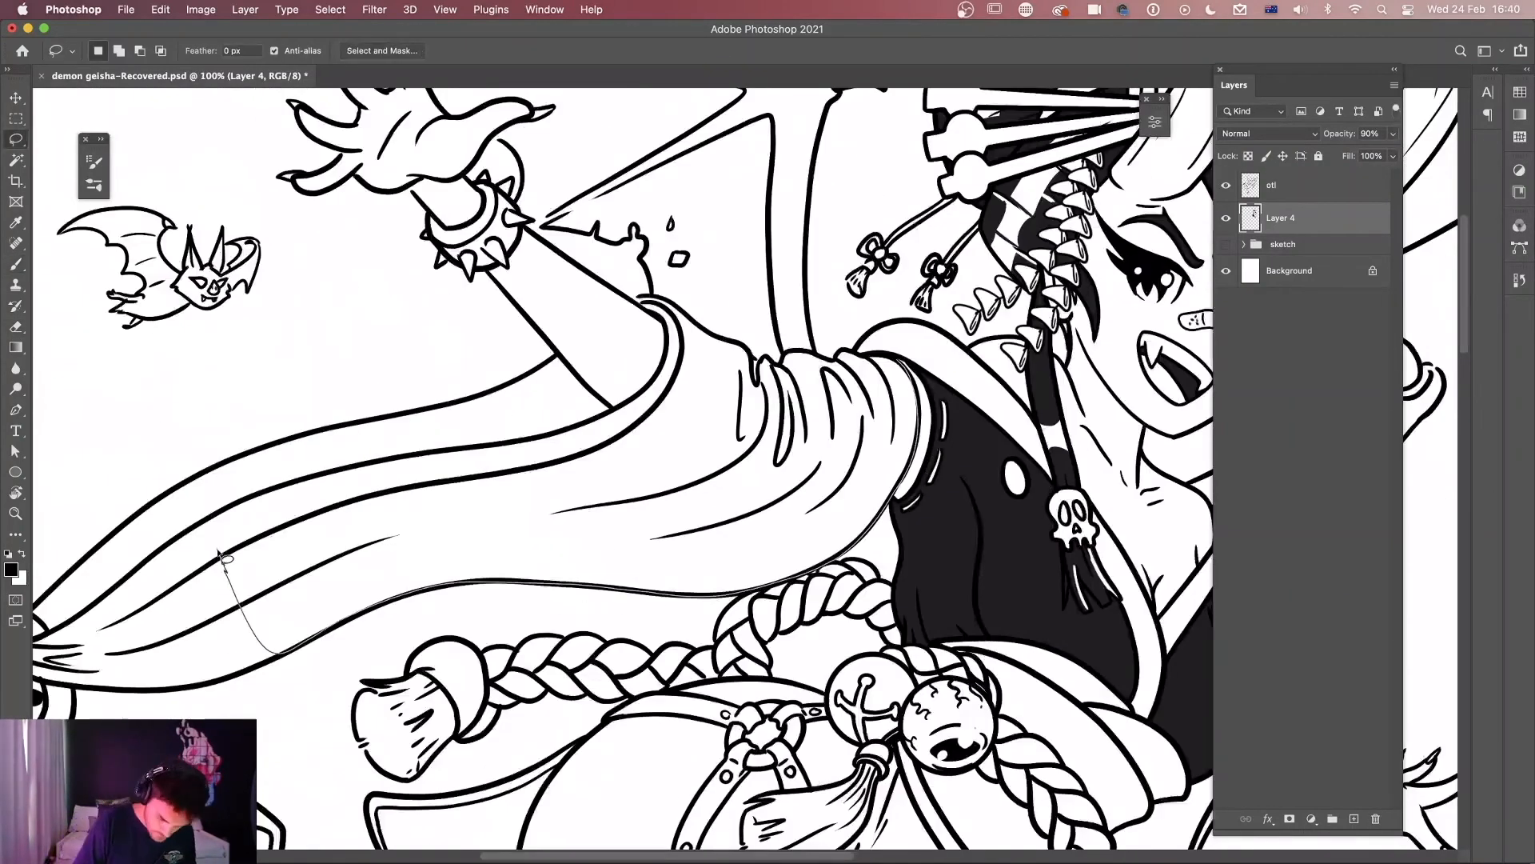
{"action": "left_click_drag", "start_coordinate": [842, 355], "coordinate": [892, 358]}
{"action": "key", "text": "alt+BackSpace"}
Redraw the sleeve's trim line on the otl layer with Layer 4 hidden, and erase the surplus line.
{"action": "left_click", "coordinate": [1288, 186]}
{"action": "key", "text": "b"}
{"action": "left_click_drag", "start_coordinate": [405, 571], "coordinate": [985, 330]}
{"action": "left_click", "coordinate": [1226, 218]}
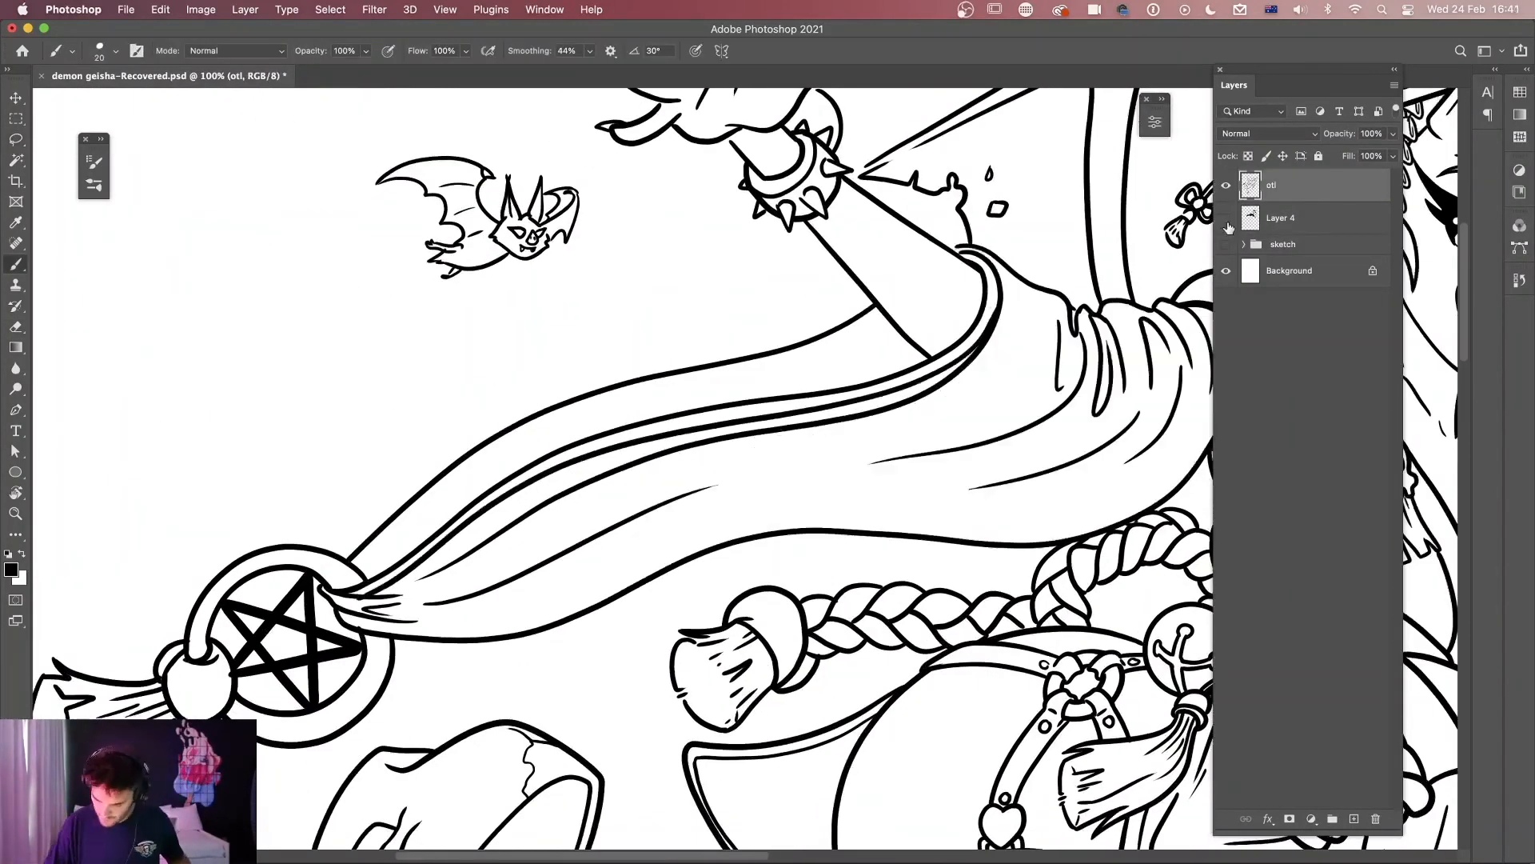
{"action": "key", "text": "e"}
{"action": "left_click_drag", "start_coordinate": [772, 434], "coordinate": [629, 461]}
Show Layer 4 again and fill the rest of the sleeve up to the redrawn trim with black.
{"action": "left_click", "coordinate": [1287, 219]}
{"action": "left_click", "coordinate": [1226, 218]}
{"action": "key", "text": "l"}
{"action": "mouse_move", "coordinate": [525, 497]}
{"action": "left_mouse_down"}
{"action": "mouse_move", "coordinate": [343, 596]}
{"action": "mouse_move", "coordinate": [429, 584]}
{"action": "left_mouse_up"}
{"action": "key", "text": "alt+BackSpace"}
{"action": "key", "text": "super+d"}
{"action": "key", "text": "b"}
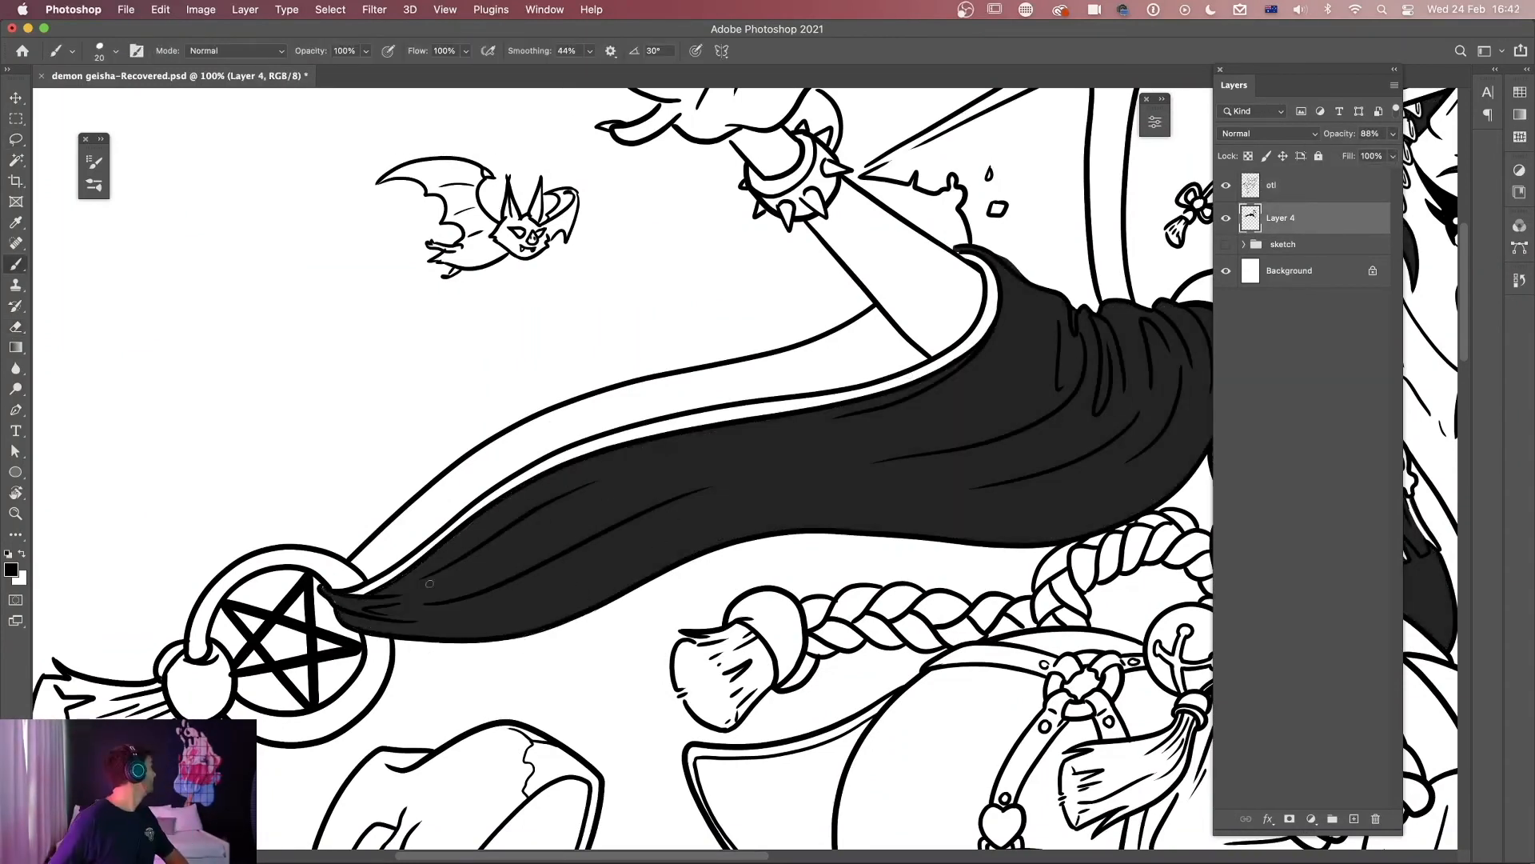
Erase tapered highlight strokes along the folds of the black sleeve near the shoulder.
{"action": "left_click_drag", "start_coordinate": [779, 603], "coordinate": [386, 706]}
{"action": "key", "text": "super+equal"}
{"action": "key", "text": "e"}
{"action": "left_click_drag", "start_coordinate": [833, 356], "coordinate": [886, 523]}
{"action": "left_click_drag", "start_coordinate": [774, 365], "coordinate": [849, 472]}
{"action": "left_click_drag", "start_coordinate": [825, 468], "coordinate": [721, 659]}
{"action": "left_click_drag", "start_coordinate": [646, 374], "coordinate": [672, 571]}
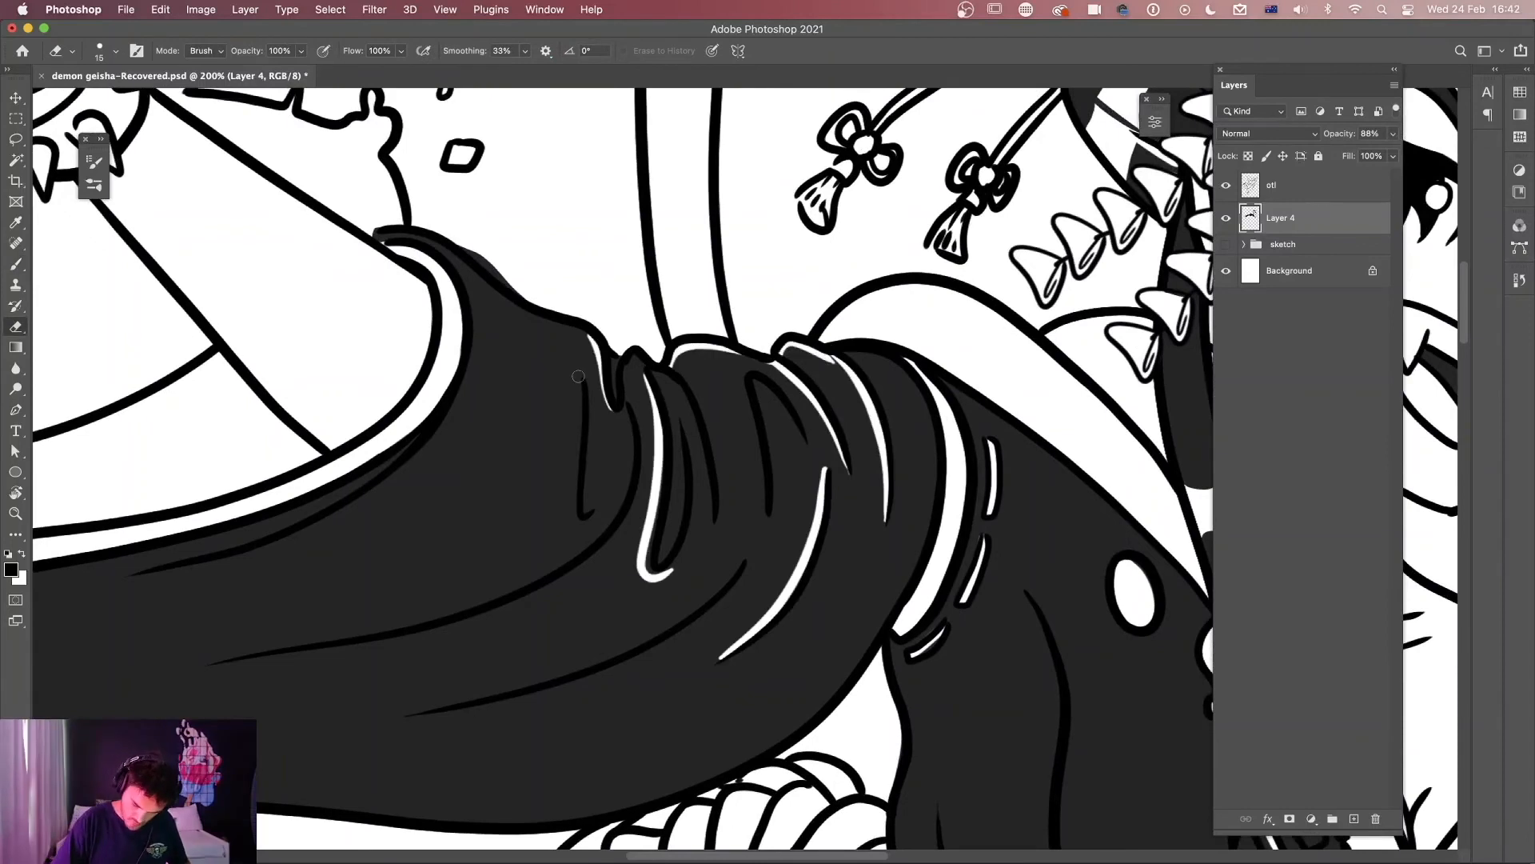
{"action": "left_click_drag", "start_coordinate": [635, 420], "coordinate": [392, 630]}
{"action": "left_click_drag", "start_coordinate": [739, 562], "coordinate": [436, 709]}
Select the lowered arm's sleeve down to the pentagram ring with the Lasso and fill it with black.
{"action": "key", "text": "super+minus"}
{"action": "key", "text": "super+minus"}
{"action": "key", "text": "super+equal"}
{"action": "left_click_drag", "start_coordinate": [559, 576], "coordinate": [828, 396]}
{"action": "left_click_drag", "start_coordinate": [1040, 639], "coordinate": [447, 428]}
{"action": "key", "text": "l"}
{"action": "left_click_drag", "start_coordinate": [663, 534], "coordinate": [636, 674]}
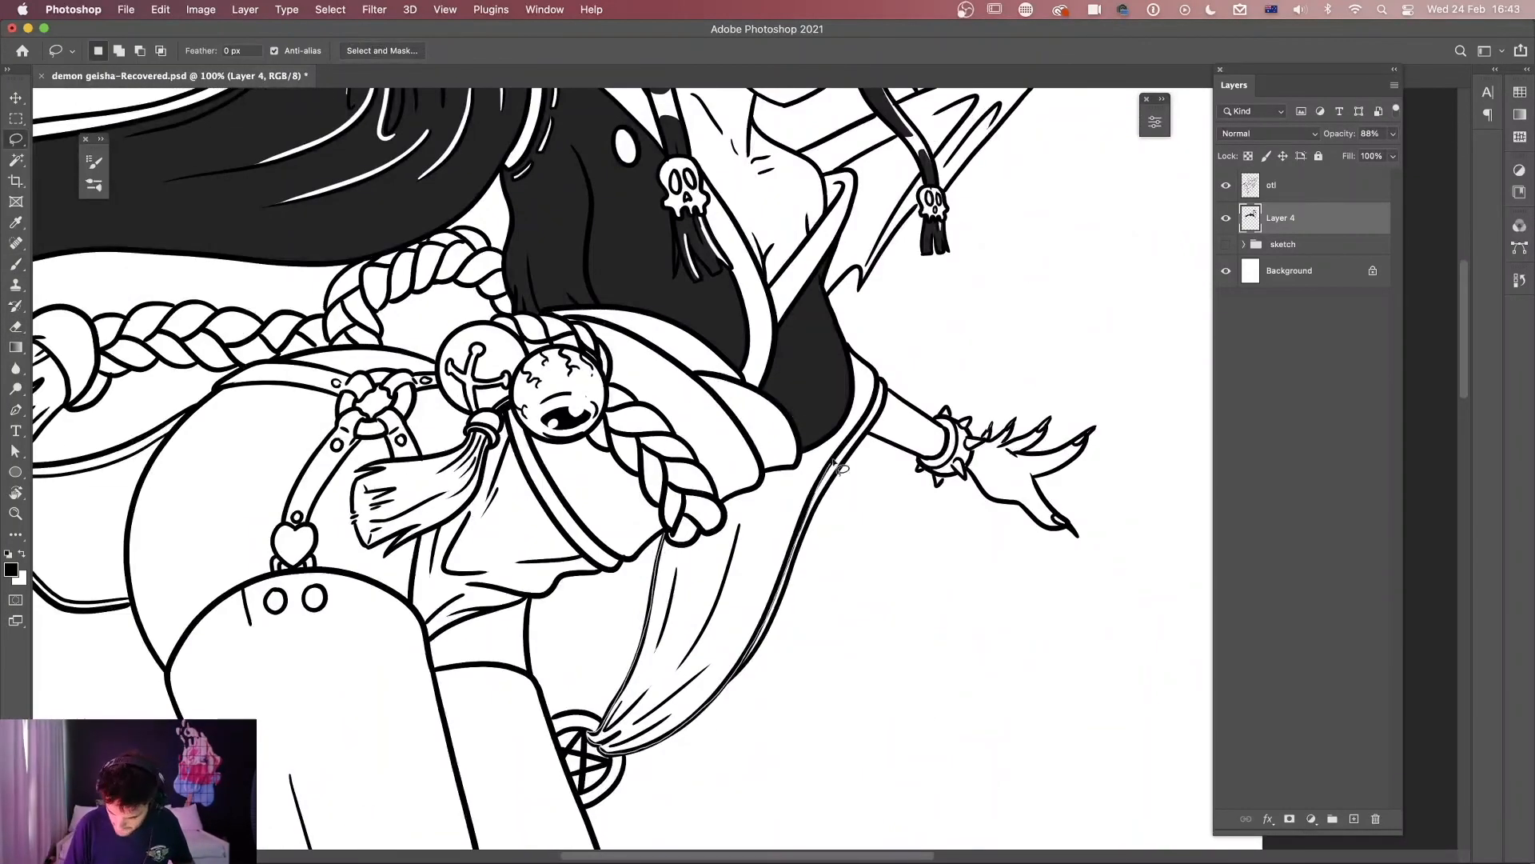
{"action": "left_click_drag", "start_coordinate": [833, 462], "coordinate": [665, 535]}
{"action": "key", "text": "alt+BackSpace"}
{"action": "key", "text": "super+d"}
Paint black into the lowered sleeve's tip and erase highlight lines along its edge and folds.
{"action": "key", "text": "b"}
{"action": "left_click_drag", "start_coordinate": [624, 682], "coordinate": [592, 712]}
{"action": "key", "text": "l"}
{"action": "key", "text": "e"}
{"action": "left_click_drag", "start_coordinate": [803, 445], "coordinate": [848, 365]}
{"action": "left_click_drag", "start_coordinate": [632, 720], "coordinate": [705, 665]}
Add a short outline stroke on the otl layer and check it against the sketch.
{"action": "left_click", "coordinate": [1311, 185]}
{"action": "key", "text": "b"}
{"action": "left_click_drag", "start_coordinate": [740, 404], "coordinate": [713, 439]}
{"action": "left_click", "coordinate": [1226, 245]}
{"action": "left_click", "coordinate": [1226, 245]}
Fill the robe's front skirt folds beneath the waist tassel with black on Layer 4 and erase highlights along the creases.
{"action": "key", "text": "super+equal"}
{"action": "key", "text": "l"}
{"action": "mouse_move", "coordinate": [924, 516]}
{"action": "left_mouse_down"}
{"action": "mouse_move", "coordinate": [737, 220]}
{"action": "mouse_move", "coordinate": [920, 513]}
{"action": "left_mouse_up"}
{"action": "left_click", "coordinate": [1297, 224]}
{"action": "key", "text": "alt+BackSpace"}
{"action": "key", "text": "super+minus"}
{"action": "key", "text": "e"}
{"action": "left_click_drag", "start_coordinate": [678, 456], "coordinate": [699, 500]}
{"action": "key", "text": "b"}
{"action": "key", "text": "e"}
{"action": "left_click_drag", "start_coordinate": [733, 409], "coordinate": [703, 461]}
Select the robe's back panel behind the thigh with the Lasso and fill it with black.
{"action": "key", "text": "super+equal"}
{"action": "key", "text": "l"}
{"action": "left_click_drag", "start_coordinate": [785, 344], "coordinate": [704, 653]}
{"action": "key", "text": "alt+BackSpace"}
{"action": "key", "text": "super+d"}
{"action": "key", "text": "e"}
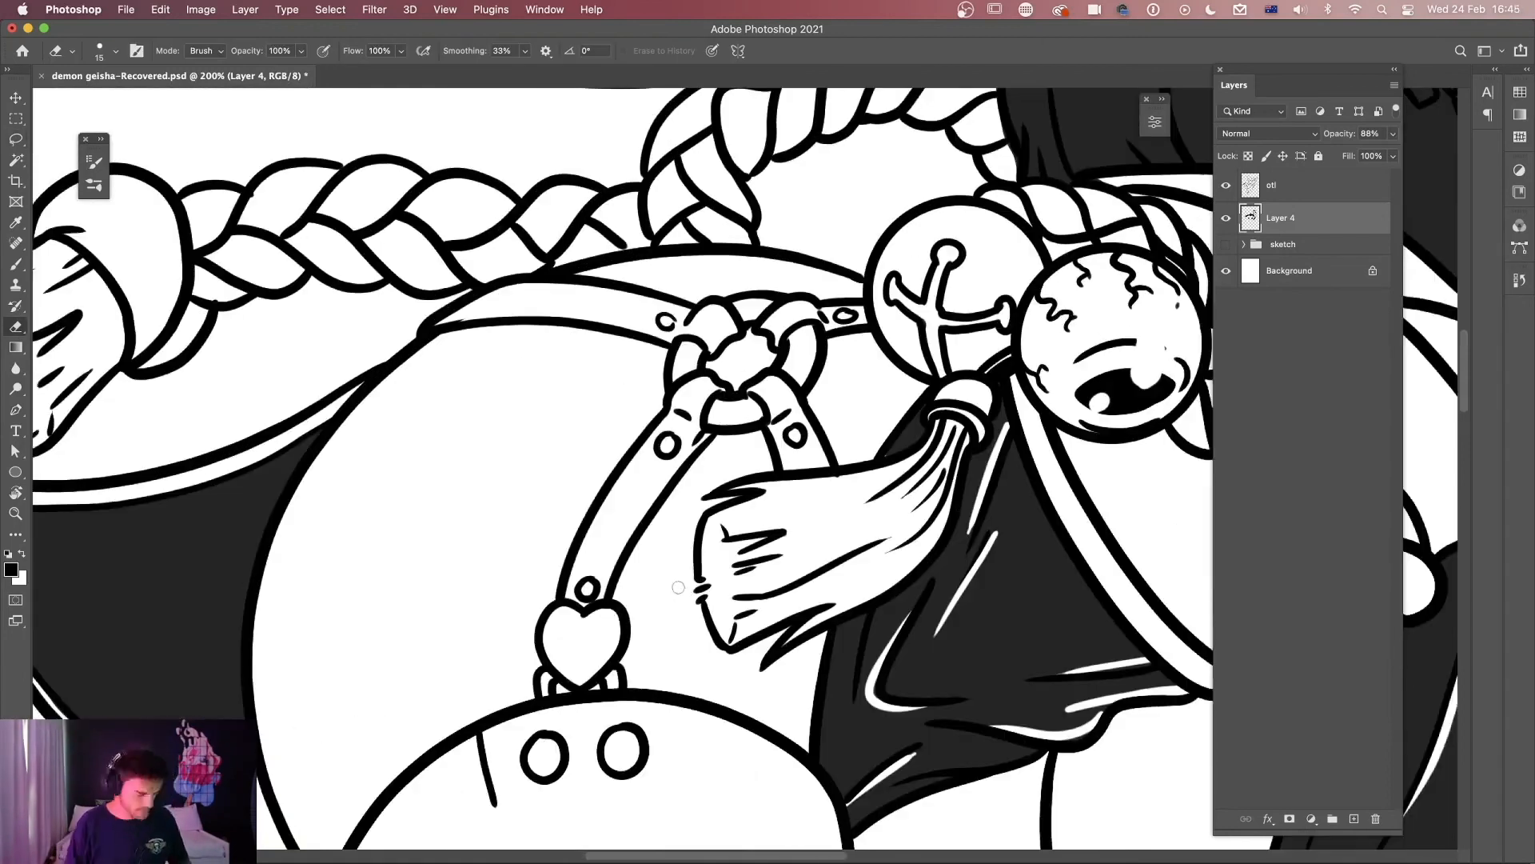
Fill the thigh harness straps around the ring with black and erase highlight marks along them.
{"action": "key", "text": "l"}
{"action": "left_click_drag", "start_coordinate": [737, 390], "coordinate": [711, 384]}
{"action": "key", "text": "alt+BackSpace"}
{"action": "left_click_drag", "start_coordinate": [779, 473], "coordinate": [832, 470]}
{"action": "key", "text": "alt+BackSpace"}
{"action": "left_click_drag", "start_coordinate": [712, 354], "coordinate": [738, 328]}
{"action": "key", "text": "alt+BackSpace"}
{"action": "key", "text": "e"}
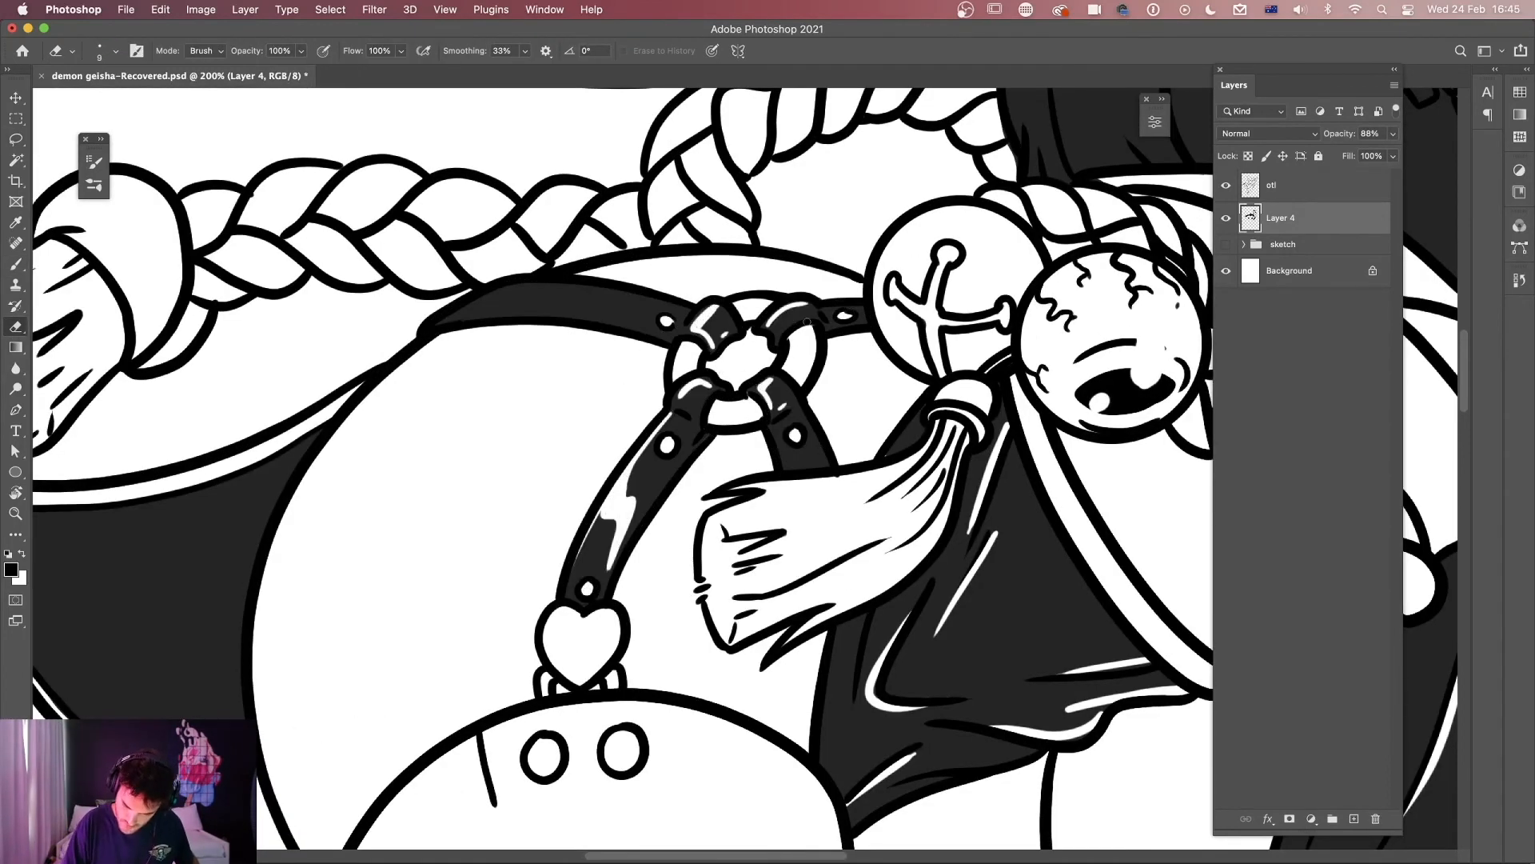
Fill the Background layer with a warm color and adjust it to pale cream with Hue/Saturation.
{"action": "scroll", "coordinate": [807, 323], "scroll_direction": "up", "scroll_amount": 3}
{"action": "scroll", "coordinate": [807, 323], "scroll_direction": "left", "scroll_amount": 5}
{"action": "key", "text": "super+minus"}
{"action": "key", "text": "super+minus"}
{"action": "key", "text": "super+minus"}
{"action": "key", "text": "super+minus"}
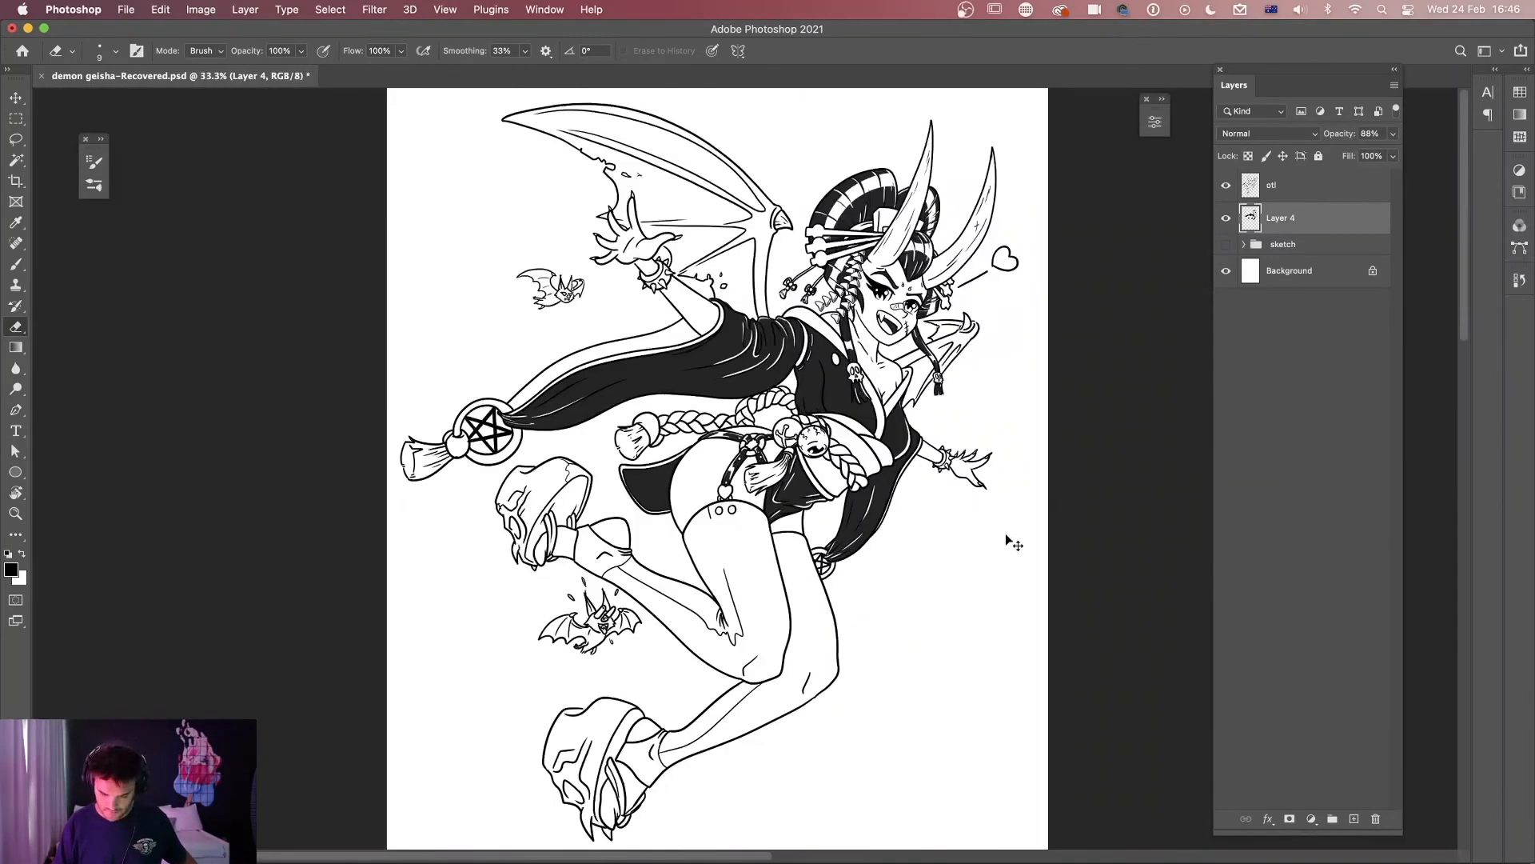
{"action": "left_click", "coordinate": [1289, 271]}
{"action": "left_click", "coordinate": [11, 569]}
{"action": "left_click", "coordinate": [209, 485]}
{"action": "left_click", "coordinate": [493, 466]}
{"action": "key", "text": "alt+BackSpace"}
{"action": "key", "text": "super+u"}
{"action": "left_click_drag", "start_coordinate": [1144, 461], "coordinate": [1193, 462]}
{"action": "left_click", "coordinate": [1324, 308]}
Show the sketch group and fill the thigh-high stocking areas with black on Layer 4 using the Lasso.
{"action": "left_click", "coordinate": [1302, 224]}
{"action": "left_click", "coordinate": [1226, 244]}
{"action": "key", "text": "super+plus"}
{"action": "key", "text": "super+plus"}
{"action": "key", "text": "super+plus"}
{"action": "key", "text": "l"}
{"action": "mouse_move", "coordinate": [814, 258]}
{"action": "left_mouse_down"}
{"action": "mouse_move", "coordinate": [565, 318]}
{"action": "mouse_move", "coordinate": [927, 764]}
{"action": "mouse_move", "coordinate": [815, 257]}
{"action": "left_mouse_up"}
{"action": "key", "text": "alt+BackSpace"}
{"action": "key", "text": "super+d"}
Erase the two round eyelets at the top of the front stocking.
{"action": "left_click", "coordinate": [1248, 155]}
{"action": "key", "text": "e"}
{"action": "mouse_move", "coordinate": [640, 297]}
{"action": "left_mouse_down"}
{"action": "mouse_move", "coordinate": [608, 247]}
{"action": "mouse_move", "coordinate": [636, 215]}
{"action": "left_mouse_up"}
{"action": "key", "text": "super+plus"}
{"action": "left_click_drag", "start_coordinate": [714, 189], "coordinate": [713, 209]}
Clear the oval emblem area from the black thigh stocking and clean up its edge with the eraser and brush.
{"action": "key", "text": "l"}
{"action": "left_click_drag", "start_coordinate": [582, 259], "coordinate": [586, 258]}
{"action": "left_click", "coordinate": [1248, 156]}
{"action": "key", "text": "Delete"}
{"action": "key", "text": "e"}
{"action": "mouse_move", "coordinate": [516, 324]}
{"action": "left_mouse_down"}
{"action": "mouse_move", "coordinate": [677, 267]}
{"action": "mouse_move", "coordinate": [667, 551]}
{"action": "mouse_move", "coordinate": [512, 437]}
{"action": "left_mouse_up"}
{"action": "key", "text": "b"}
{"action": "left_click_drag", "start_coordinate": [758, 494], "coordinate": [670, 559]}
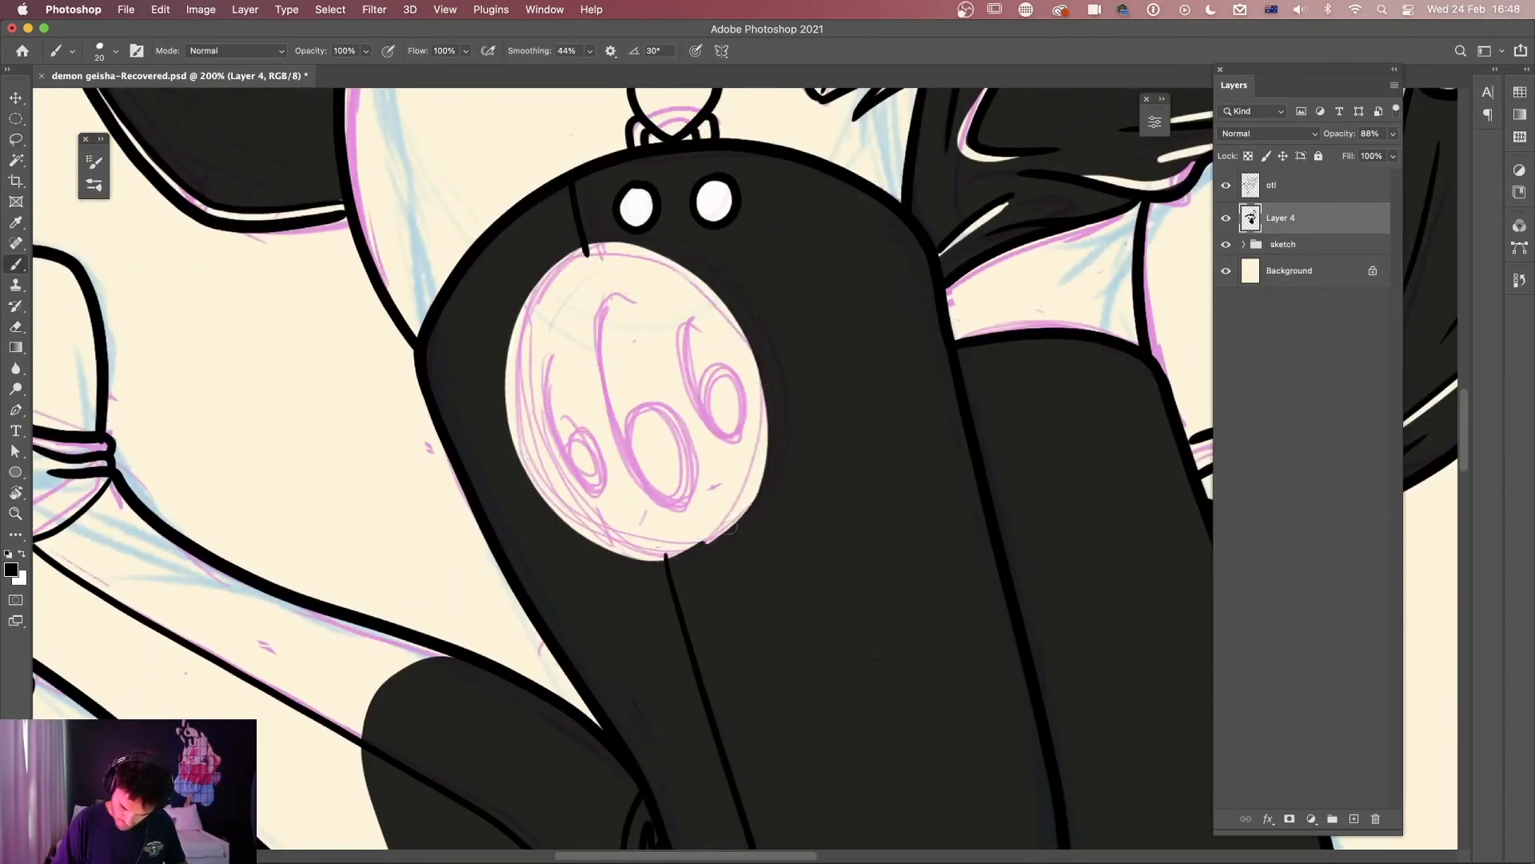
Paint the emblem's inner ring and the 666 numerals in black on Layer 4, following the sketch.
{"action": "key", "text": "super+minus"}
{"action": "key", "text": "super+plus"}
{"action": "left_click", "coordinate": [1272, 185]}
{"action": "key", "text": "e"}
{"action": "left_click", "coordinate": [1281, 218]}
{"action": "key", "text": "b"}
{"action": "mouse_move", "coordinate": [560, 308]}
{"action": "left_mouse_down"}
{"action": "mouse_move", "coordinate": [512, 416]}
{"action": "mouse_move", "coordinate": [576, 296]}
{"action": "mouse_move", "coordinate": [604, 468]}
{"action": "left_mouse_up"}
{"action": "key", "text": "super+minus"}
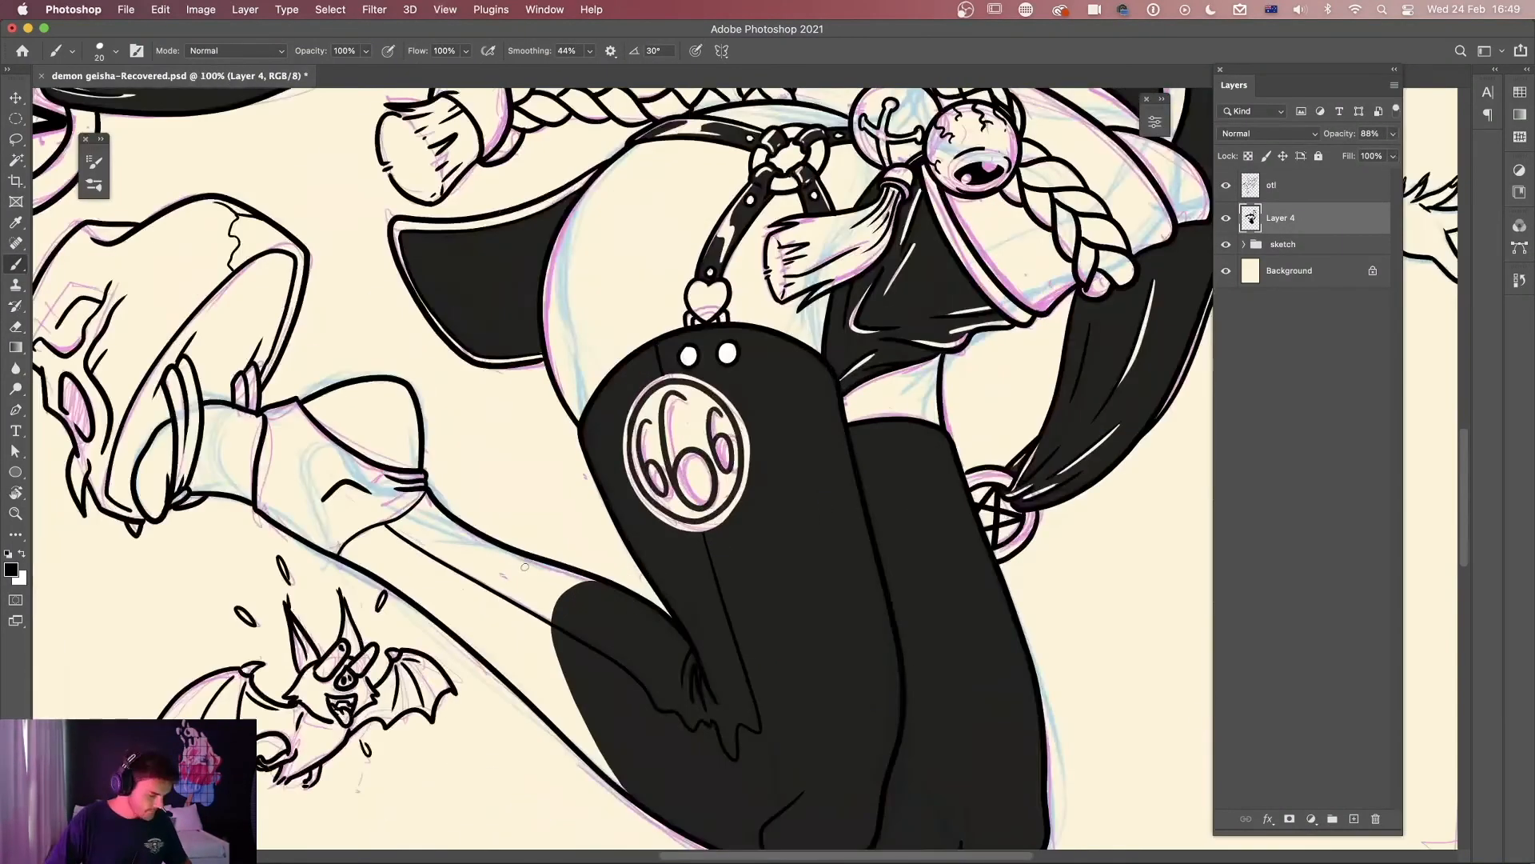
Fill the raised leg's calf and ankle stocking and its sandal straps with black using the Lasso.
{"action": "key", "text": "l"}
{"action": "key", "text": "super+equal"}
{"action": "left_click_drag", "start_coordinate": [206, 377], "coordinate": [588, 614]}
{"action": "key", "text": "alt+BackSpace"}
{"action": "key", "text": "alt+BackSpace"}
{"action": "key", "text": "super+minus"}
{"action": "mouse_move", "coordinate": [658, 383]}
{"action": "left_mouse_down"}
{"action": "mouse_move", "coordinate": [648, 515]}
{"action": "mouse_move", "coordinate": [658, 384]}
{"action": "left_mouse_up"}
{"action": "key", "text": "alt+BackSpace"}
Fill the lower leg's stocking down to the foot and its sandal straps with black.
{"action": "left_click_drag", "start_coordinate": [915, 645], "coordinate": [439, 21]}
{"action": "mouse_move", "coordinate": [590, 406]}
{"action": "left_mouse_down"}
{"action": "mouse_move", "coordinate": [459, 566]}
{"action": "mouse_move", "coordinate": [936, 335]}
{"action": "left_mouse_up"}
{"action": "key", "text": "alt+BackSpace"}
{"action": "key", "text": "b"}
{"action": "key", "text": "l"}
{"action": "left_click_drag", "start_coordinate": [363, 522], "coordinate": [356, 512]}
{"action": "left_click_drag", "start_coordinate": [408, 664], "coordinate": [469, 587], "text": "shift"}
{"action": "key", "text": "alt+BackSpace"}
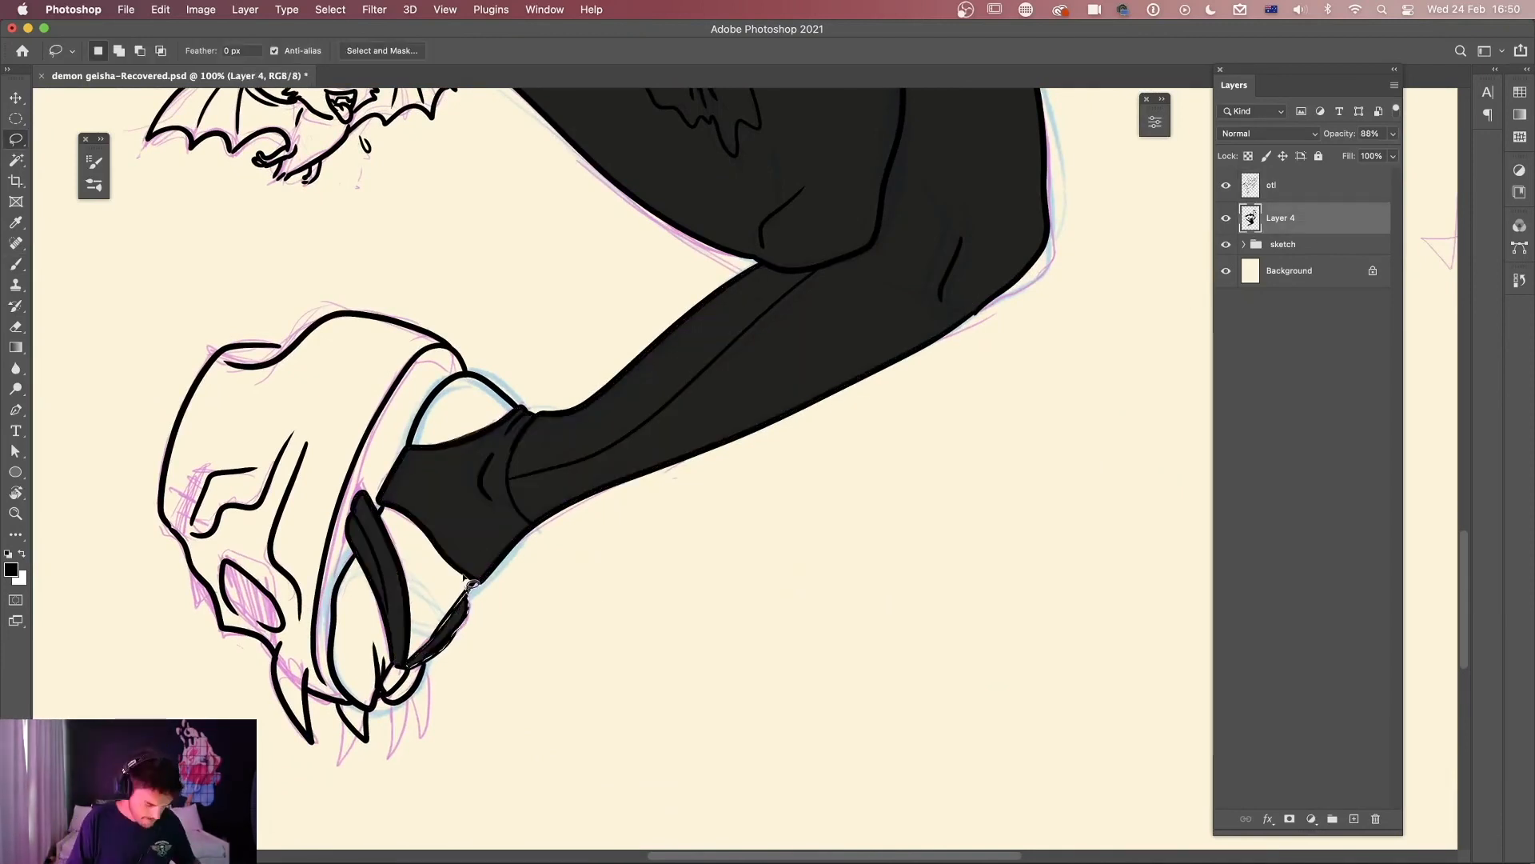
Erase thin highlight lines along the front thigh stocking's edges, center seam and eyelets.
{"action": "left_click_drag", "start_coordinate": [704, 264], "coordinate": [576, 630]}
{"action": "key", "text": "e"}
{"action": "mouse_move", "coordinate": [704, 143]}
{"action": "left_mouse_down"}
{"action": "mouse_move", "coordinate": [745, 614]}
{"action": "mouse_move", "coordinate": [638, 628]}
{"action": "left_mouse_up"}
{"action": "left_click_drag", "start_coordinate": [673, 556], "coordinate": [636, 612]}
{"action": "left_click_drag", "start_coordinate": [455, 198], "coordinate": [587, 462]}
{"action": "left_click_drag", "start_coordinate": [467, 160], "coordinate": [456, 209]}
{"action": "left_click_drag", "start_coordinate": [572, 295], "coordinate": [615, 437]}
{"action": "left_click_drag", "start_coordinate": [527, 108], "coordinate": [533, 138]}
{"action": "left_click_drag", "start_coordinate": [591, 131], "coordinate": [608, 129]}
{"action": "mouse_move", "coordinate": [594, 112]}
{"action": "left_mouse_down"}
{"action": "mouse_move", "coordinate": [605, 122]}
{"action": "mouse_move", "coordinate": [564, 124]}
{"action": "left_mouse_up"}
Erase highlights along the raised calf's upper edge, the drips behind the knee and the ankle creases.
{"action": "key", "text": "b"}
{"action": "key", "text": "e"}
{"action": "left_click_drag", "start_coordinate": [560, 416], "coordinate": [617, 452]}
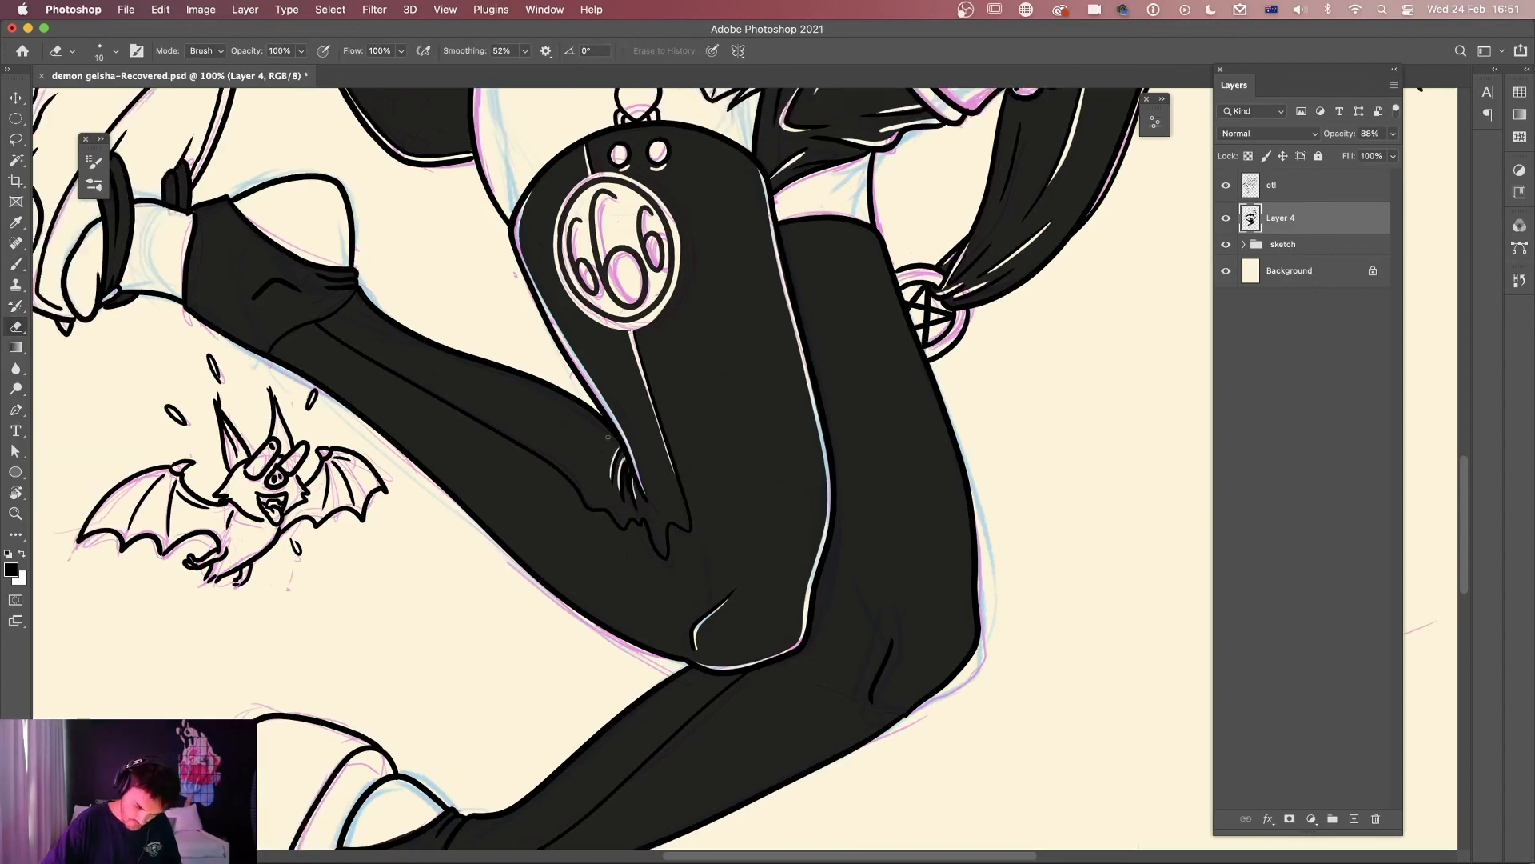
{"action": "left_click_drag", "start_coordinate": [510, 373], "coordinate": [614, 447]}
{"action": "left_click_drag", "start_coordinate": [242, 220], "coordinate": [353, 275]}
{"action": "left_click_drag", "start_coordinate": [618, 452], "coordinate": [592, 388]}
Cut pointed highlight shapes out of the black at both stocking knees with the Lasso.
{"action": "key", "text": "l"}
{"action": "left_click_drag", "start_coordinate": [756, 583], "coordinate": [777, 553]}
{"action": "key", "text": "Delete"}
{"action": "key", "text": "super+d"}
{"action": "left_click_drag", "start_coordinate": [864, 577], "coordinate": [867, 638]}
{"action": "left_click_drag", "start_coordinate": [947, 512], "coordinate": [908, 577]}
{"action": "key", "text": "Delete"}
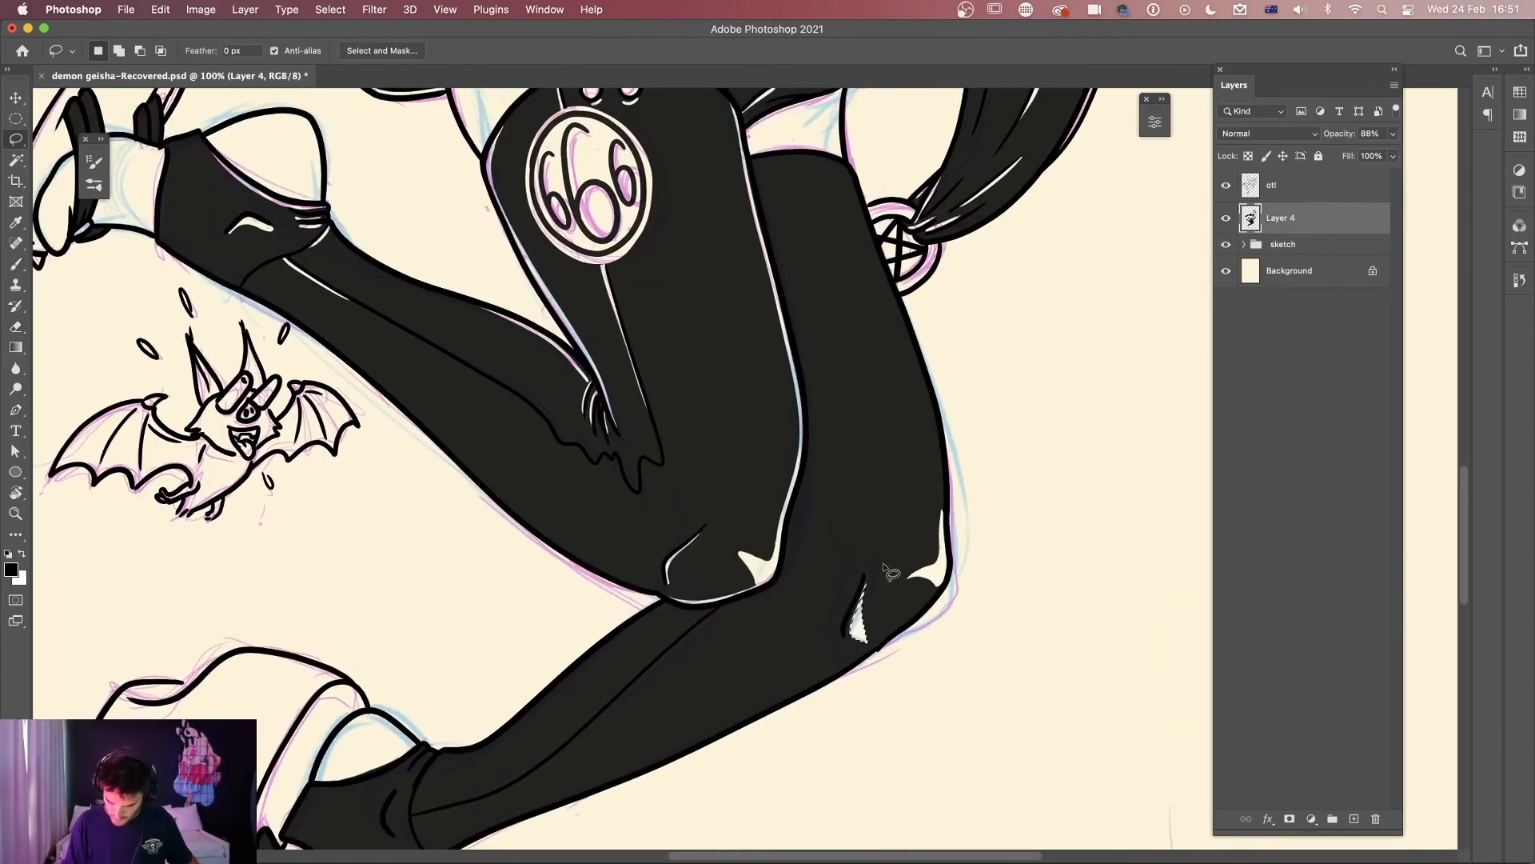
Erase highlight lines along the lower leg's stocking, ankle and sandal straps.
{"action": "key", "text": "super+minus"}
{"action": "key", "text": "super+minus"}
{"action": "key", "text": "super+minus"}
{"action": "key", "text": "e"}
{"action": "left_click_drag", "start_coordinate": [694, 606], "coordinate": [690, 630]}
{"action": "mouse_move", "coordinate": [722, 581]}
{"action": "left_mouse_down"}
{"action": "mouse_move", "coordinate": [873, 480]}
{"action": "mouse_move", "coordinate": [710, 598]}
{"action": "left_mouse_up"}
{"action": "left_click_drag", "start_coordinate": [875, 481], "coordinate": [811, 528]}
{"action": "key", "text": "b"}
{"action": "key", "text": "e"}
{"action": "left_click_drag", "start_coordinate": [642, 603], "coordinate": [693, 593]}
{"action": "key", "text": "super+minus"}
{"action": "key", "text": "super+minus"}
{"action": "left_click_drag", "start_coordinate": [972, 390], "coordinate": [857, 624]}
Ink the black spiked wristband and the stitched scar along the raised forearm on the otl layer.
{"action": "key", "text": "l"}
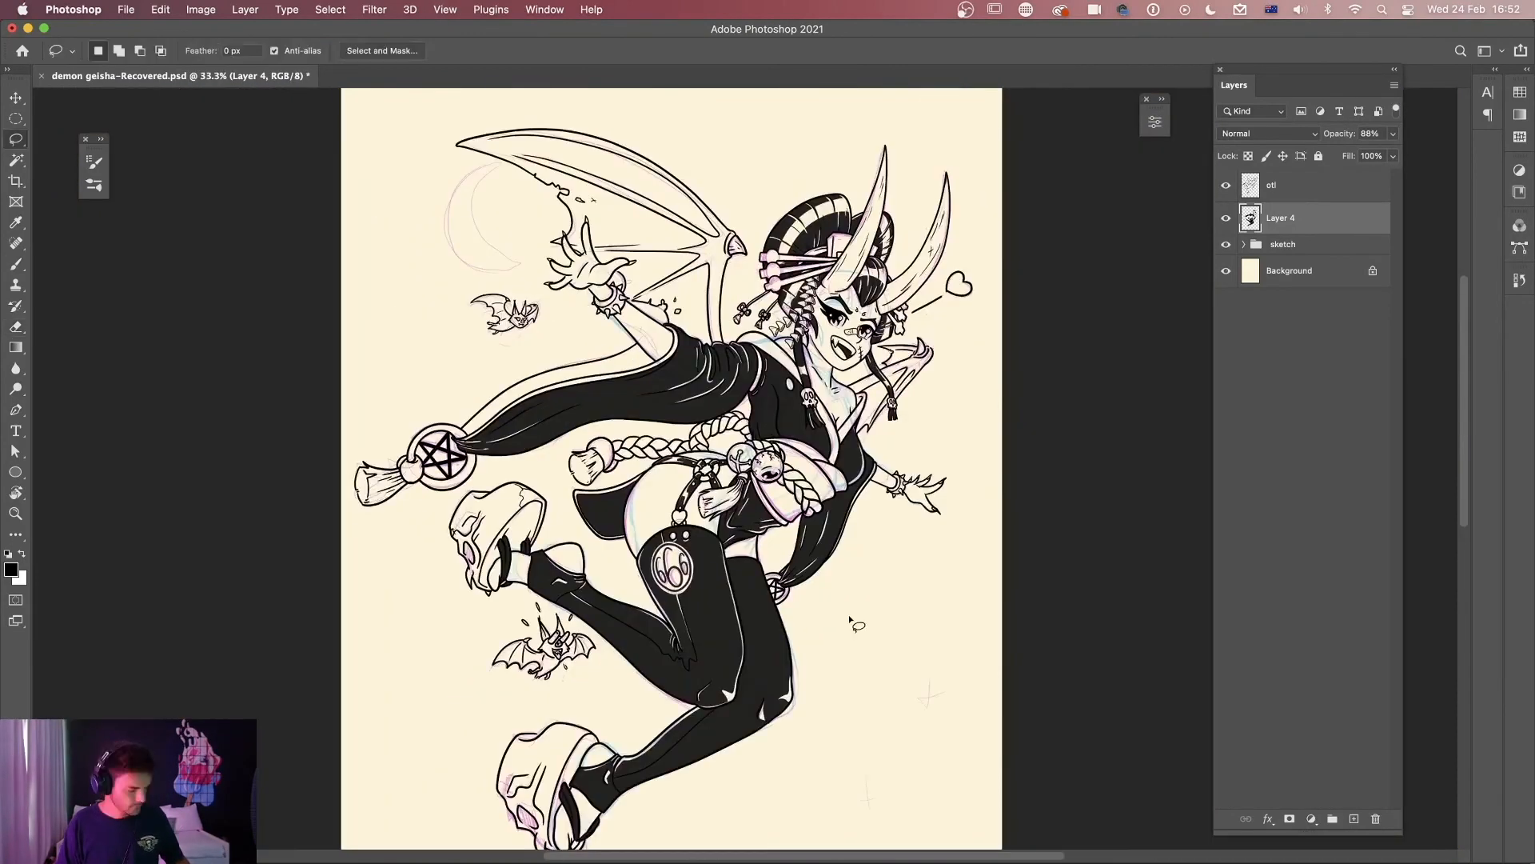
{"action": "key", "text": "super+plus"}
{"action": "key", "text": "super+plus"}
{"action": "key", "text": "super+plus"}
{"action": "left_click_drag", "start_coordinate": [1040, 679], "coordinate": [457, 292]}
{"action": "key", "text": "Delete"}
{"action": "left_click", "coordinate": [1294, 191]}
{"action": "key", "text": "b"}
{"action": "mouse_move", "coordinate": [861, 729]}
{"action": "left_mouse_down"}
{"action": "mouse_move", "coordinate": [852, 707]}
{"action": "mouse_move", "coordinate": [793, 690]}
{"action": "left_mouse_up"}
{"action": "mouse_move", "coordinate": [512, 384]}
{"action": "left_mouse_down"}
{"action": "mouse_move", "coordinate": [949, 427]}
{"action": "mouse_move", "coordinate": [992, 564]}
{"action": "left_mouse_up"}
{"action": "left_click_drag", "start_coordinate": [598, 502], "coordinate": [570, 420]}
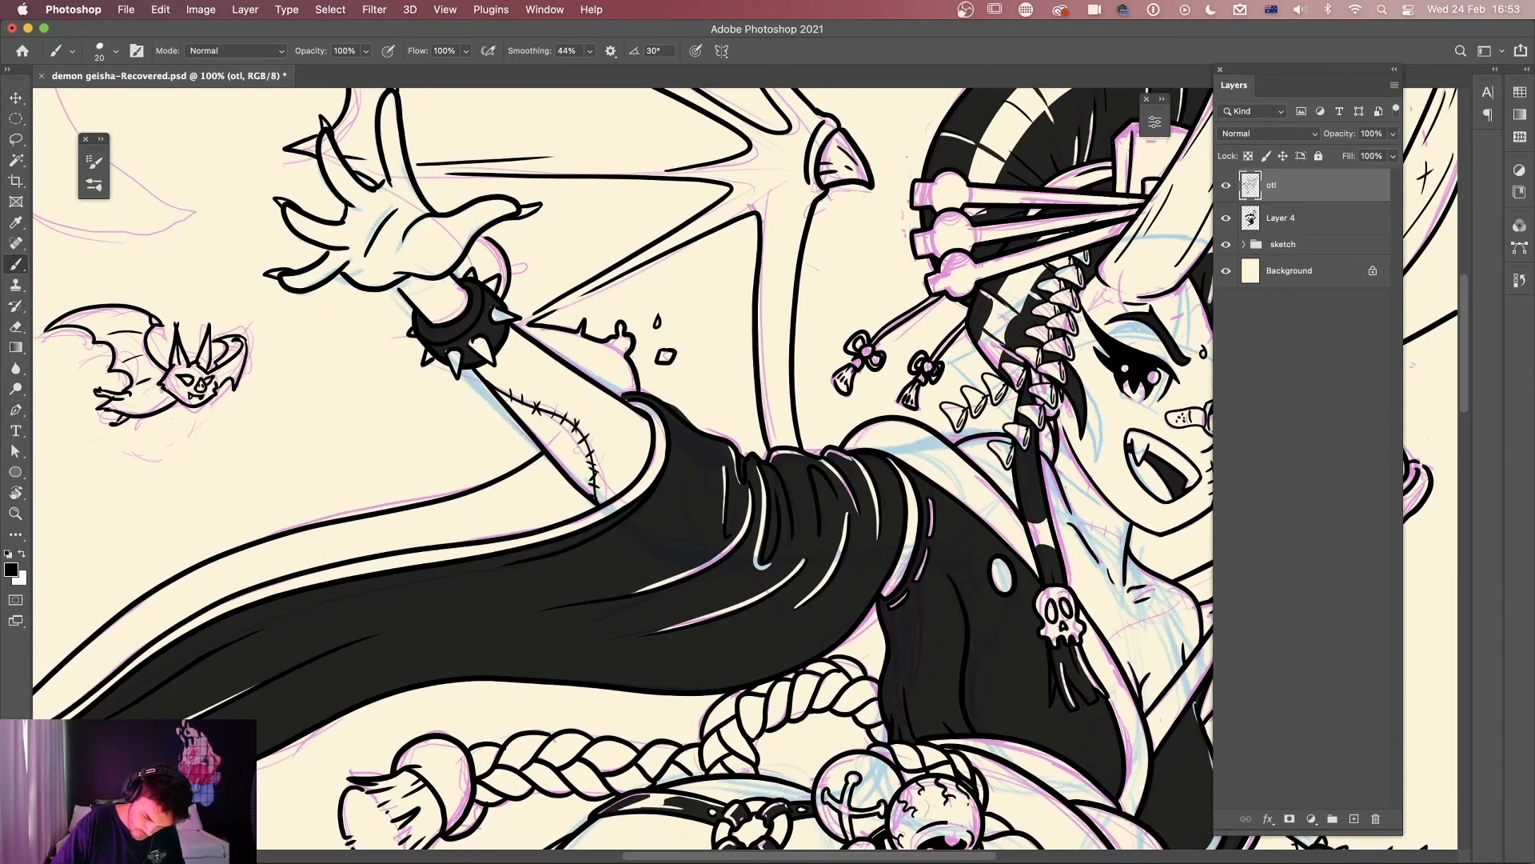
Check the whole inked figure, select Layer 4 and hide the sketch group.
{"action": "scroll", "coordinate": [639, 516], "scroll_direction": "right", "scroll_amount": 10}
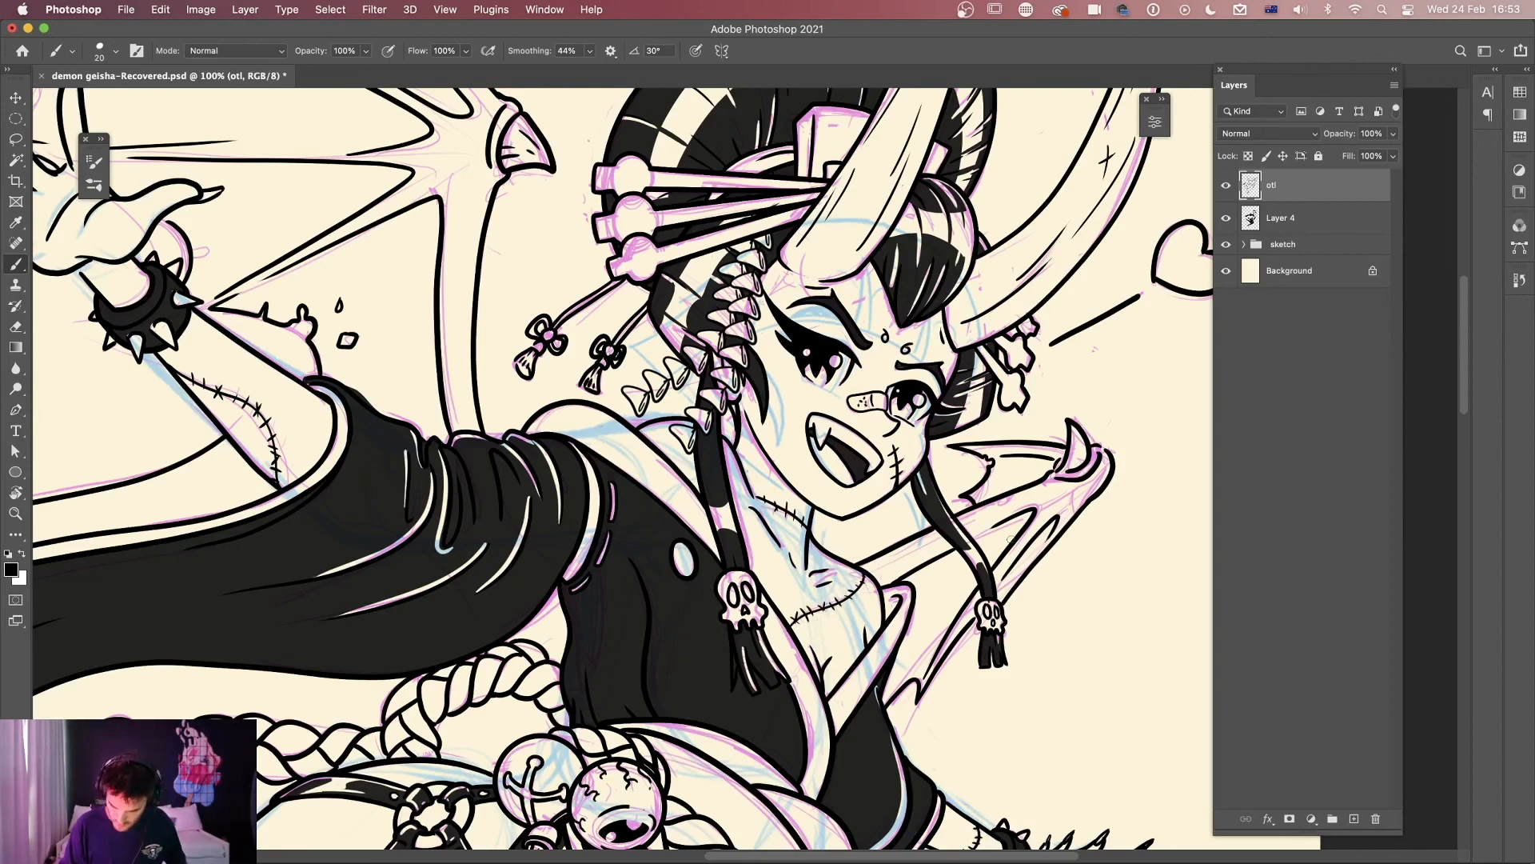
{"action": "key", "text": "super+minus"}
{"action": "key", "text": "super+minus"}
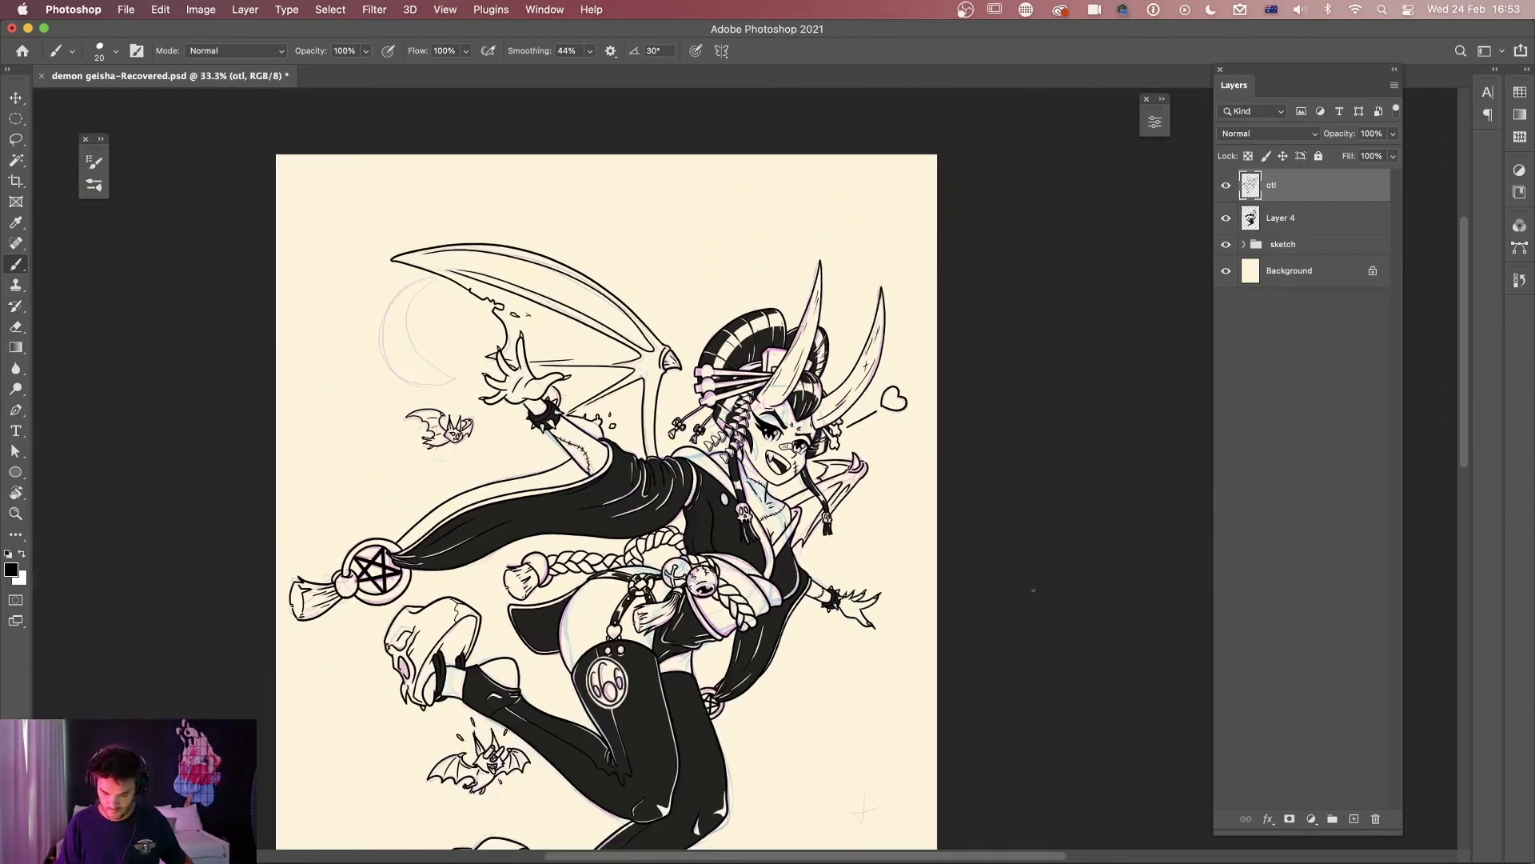
{"action": "key", "text": "super+minus"}
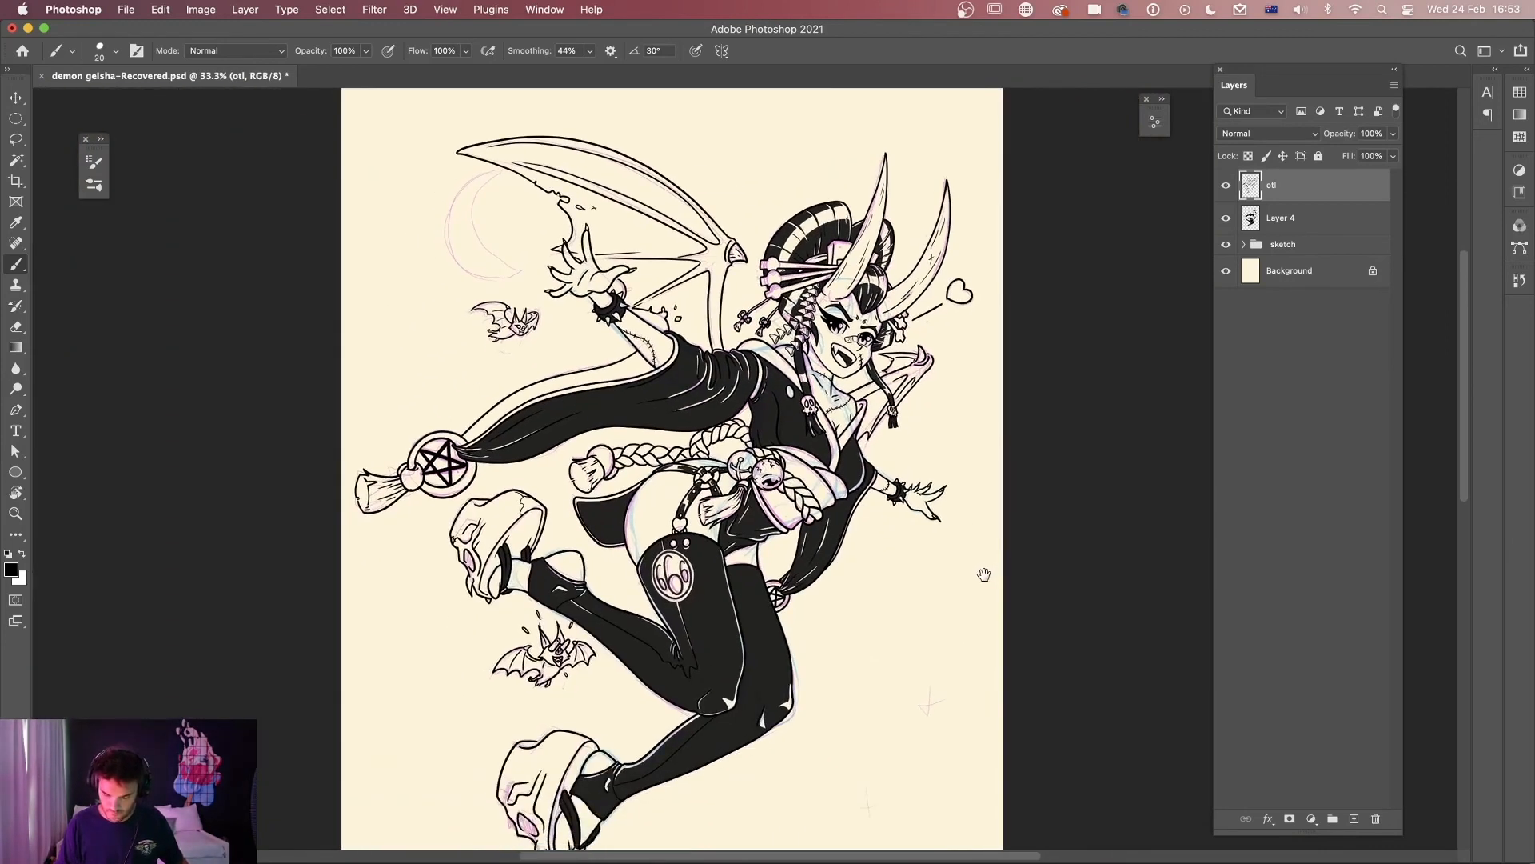
{"action": "left_click_drag", "start_coordinate": [914, 656], "coordinate": [940, 607]}
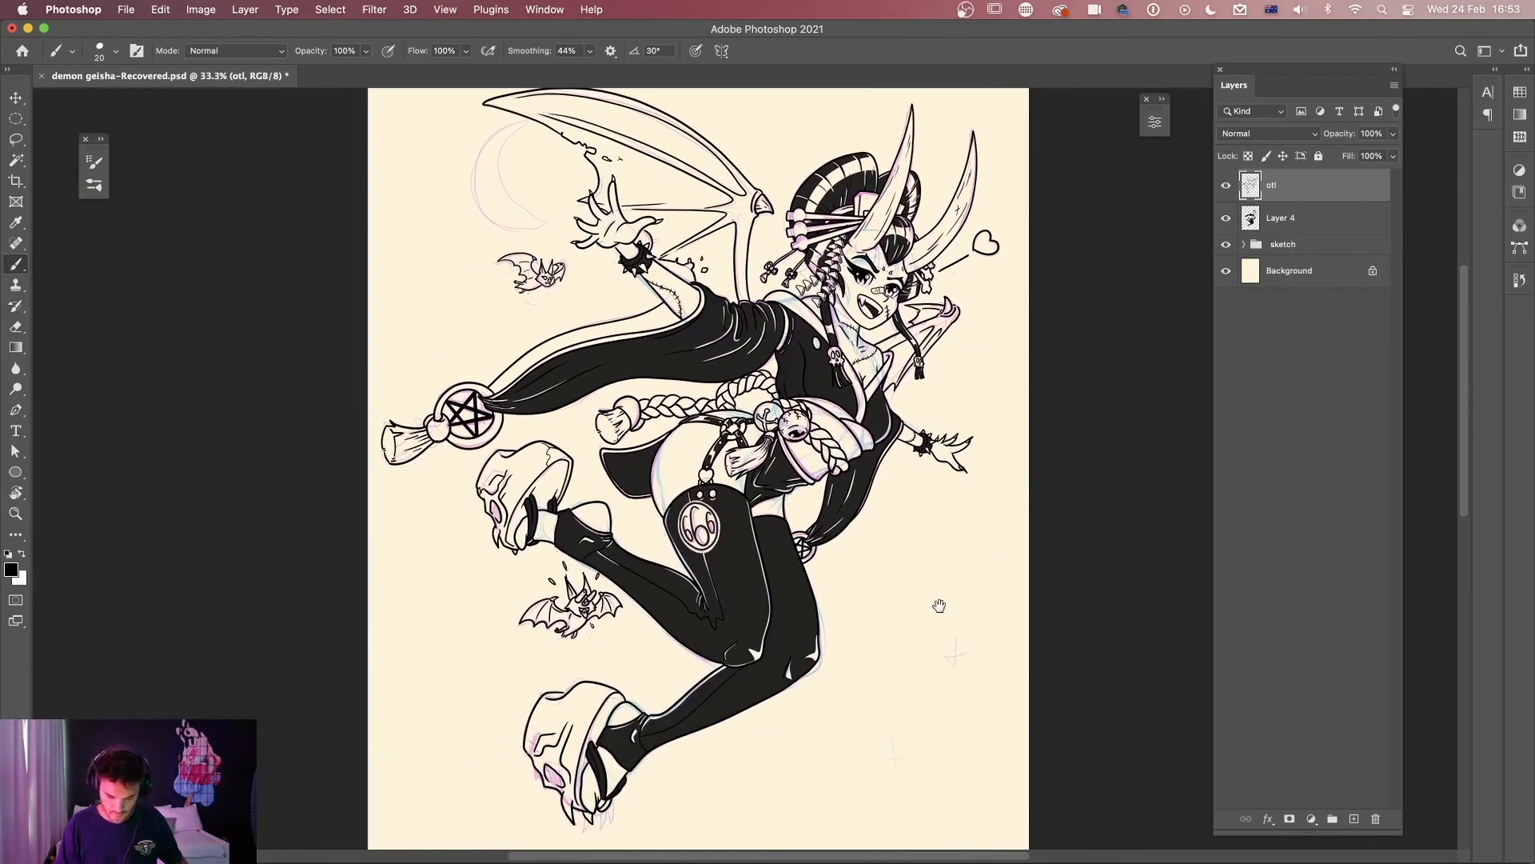
{"action": "key", "text": "alt+bracketleft"}
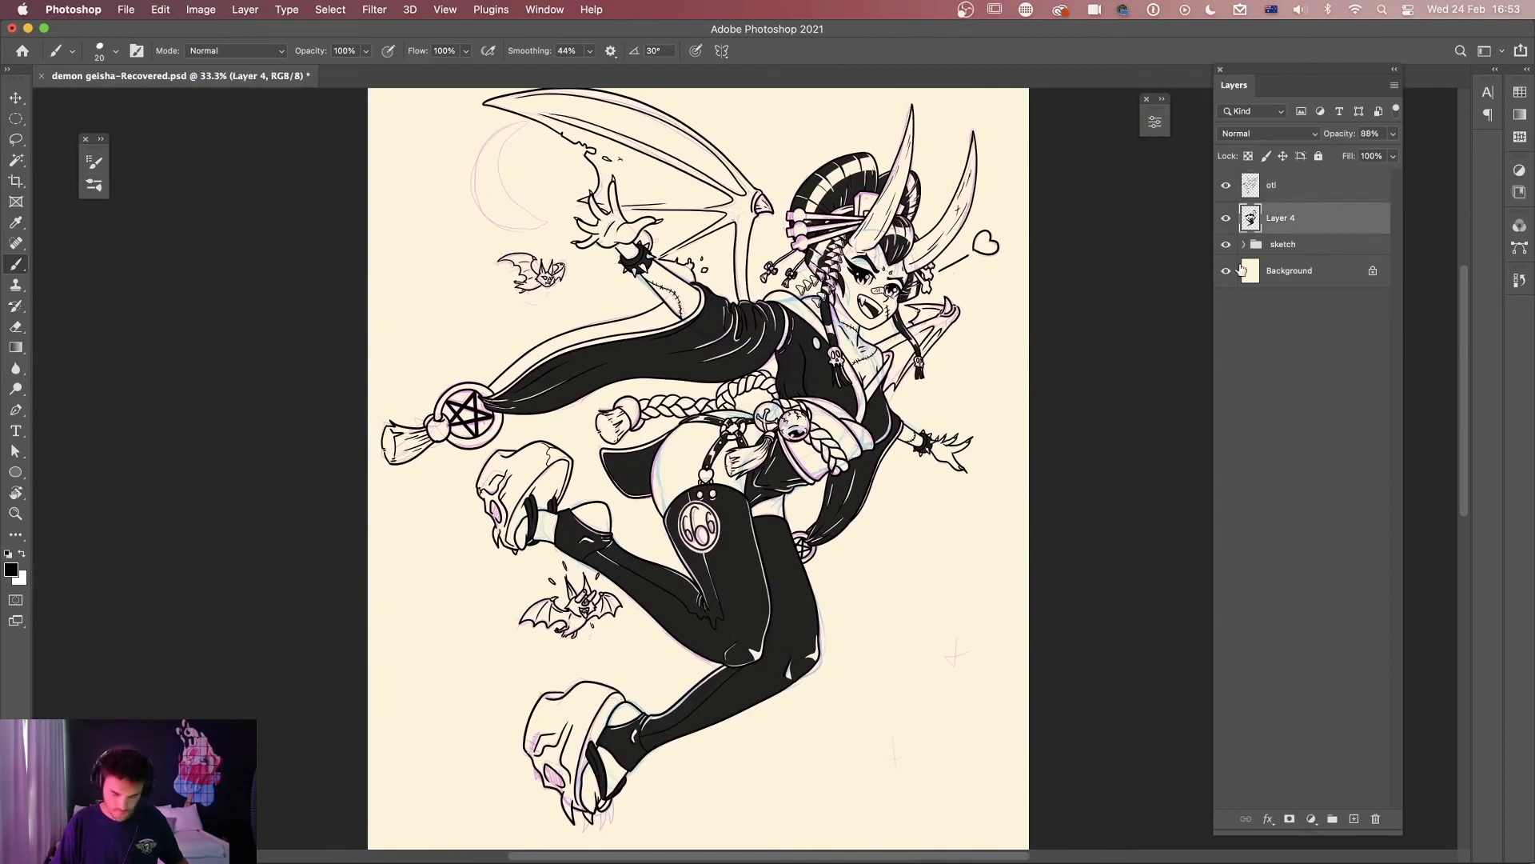
{"action": "key", "text": "super+minus"}
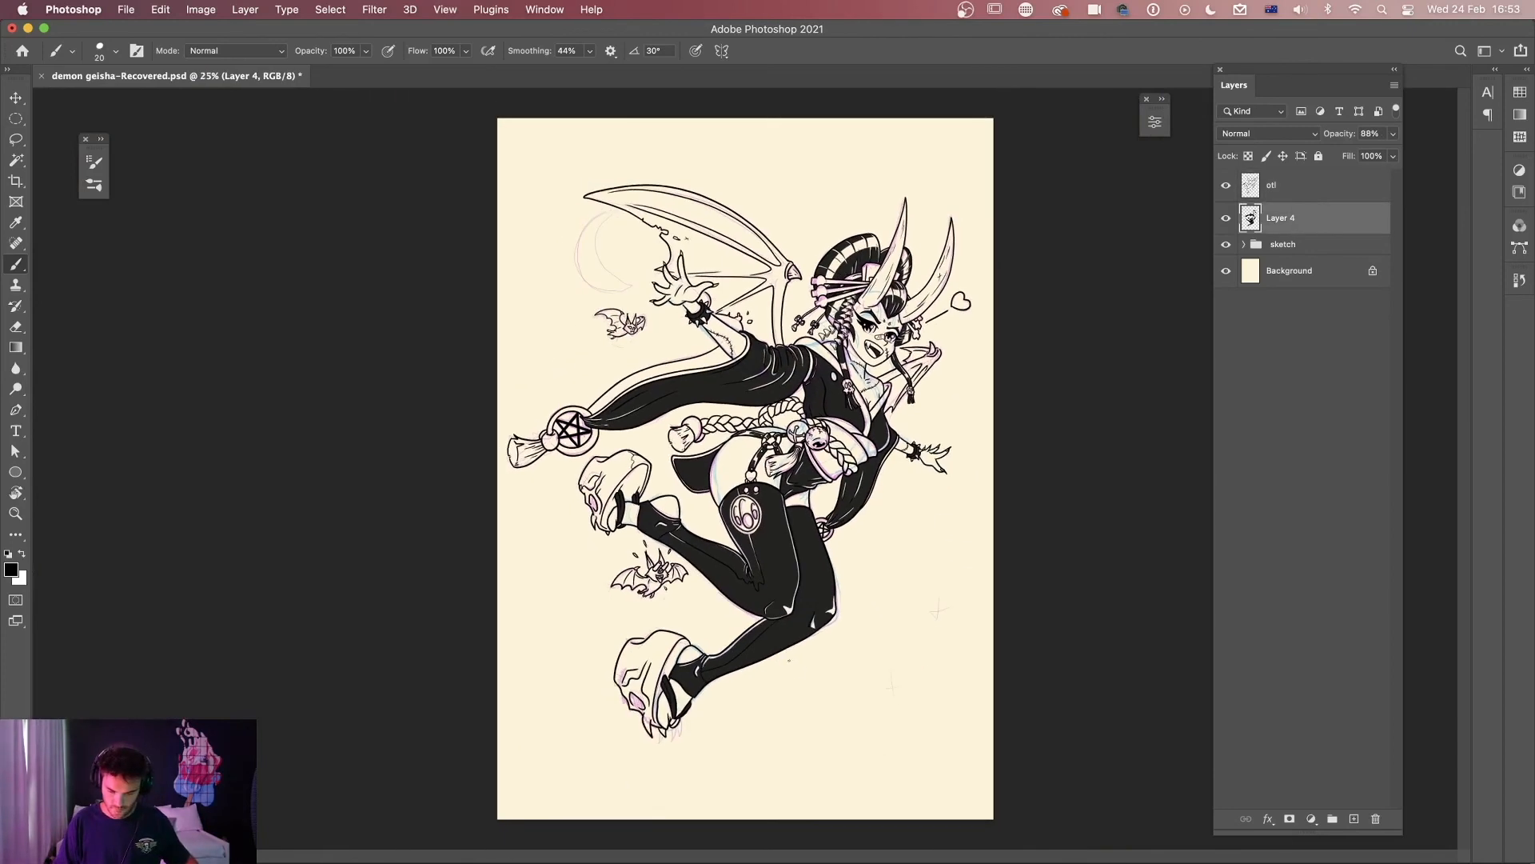
{"action": "left_click", "coordinate": [1225, 244]}
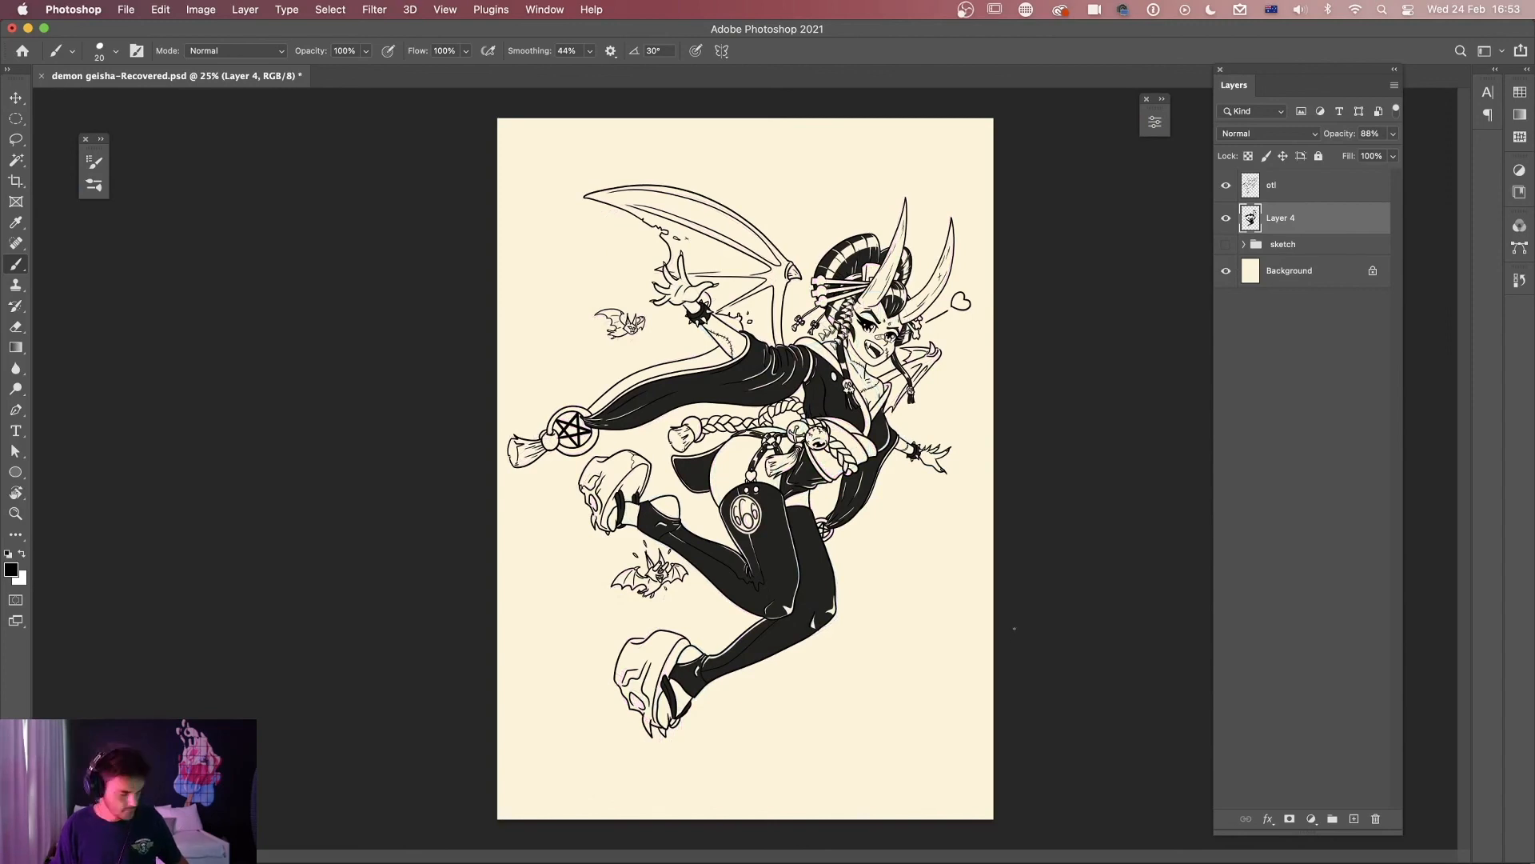
View the complete artwork in full-screen mode without the interface.
{"action": "key", "text": "super+minus"}
{"action": "key", "text": "f"}
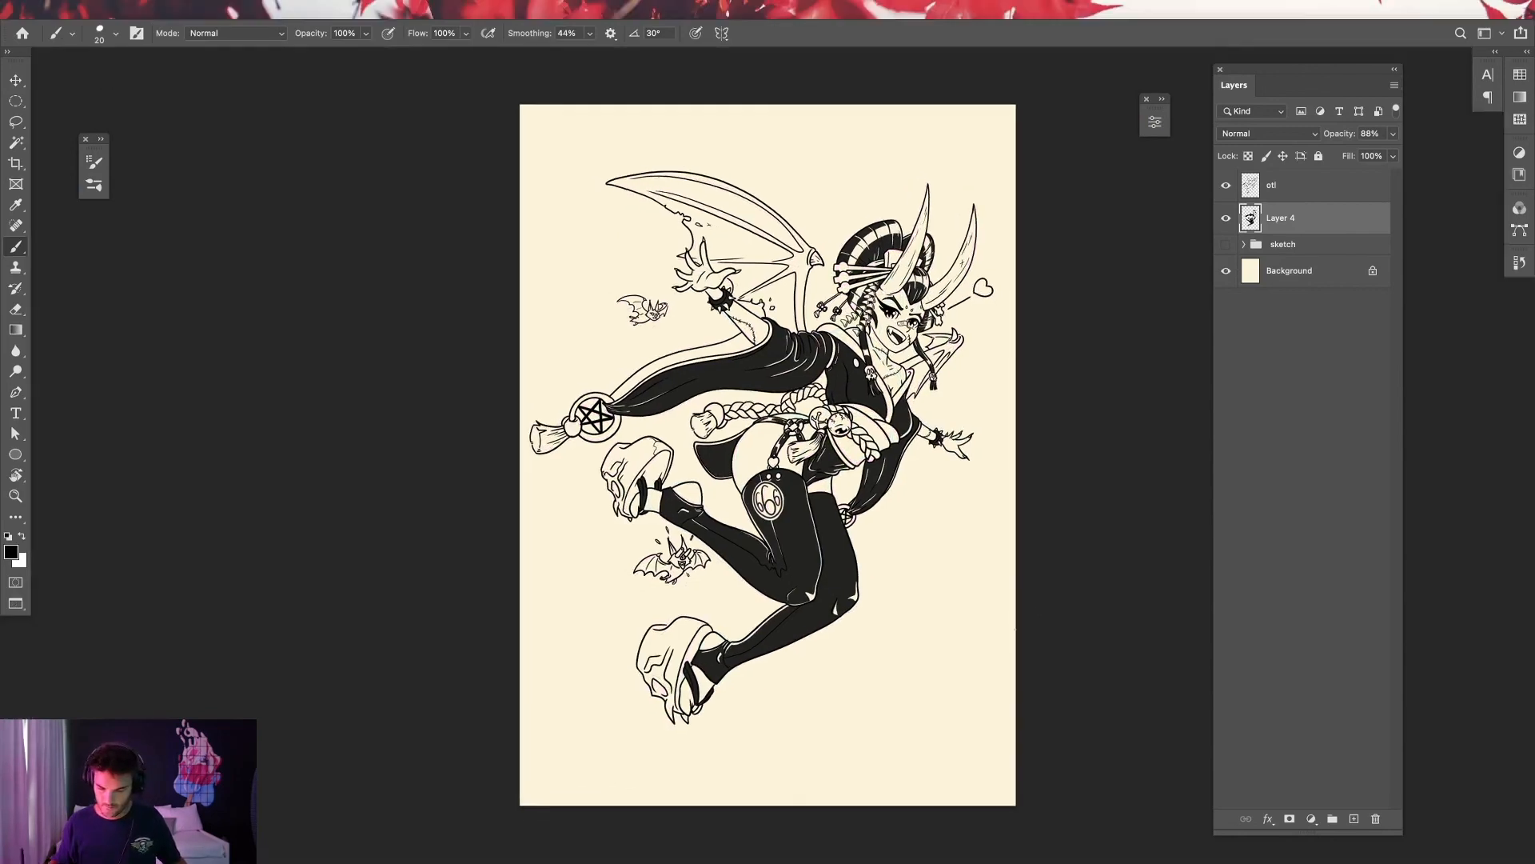
{"action": "key", "text": "f"}
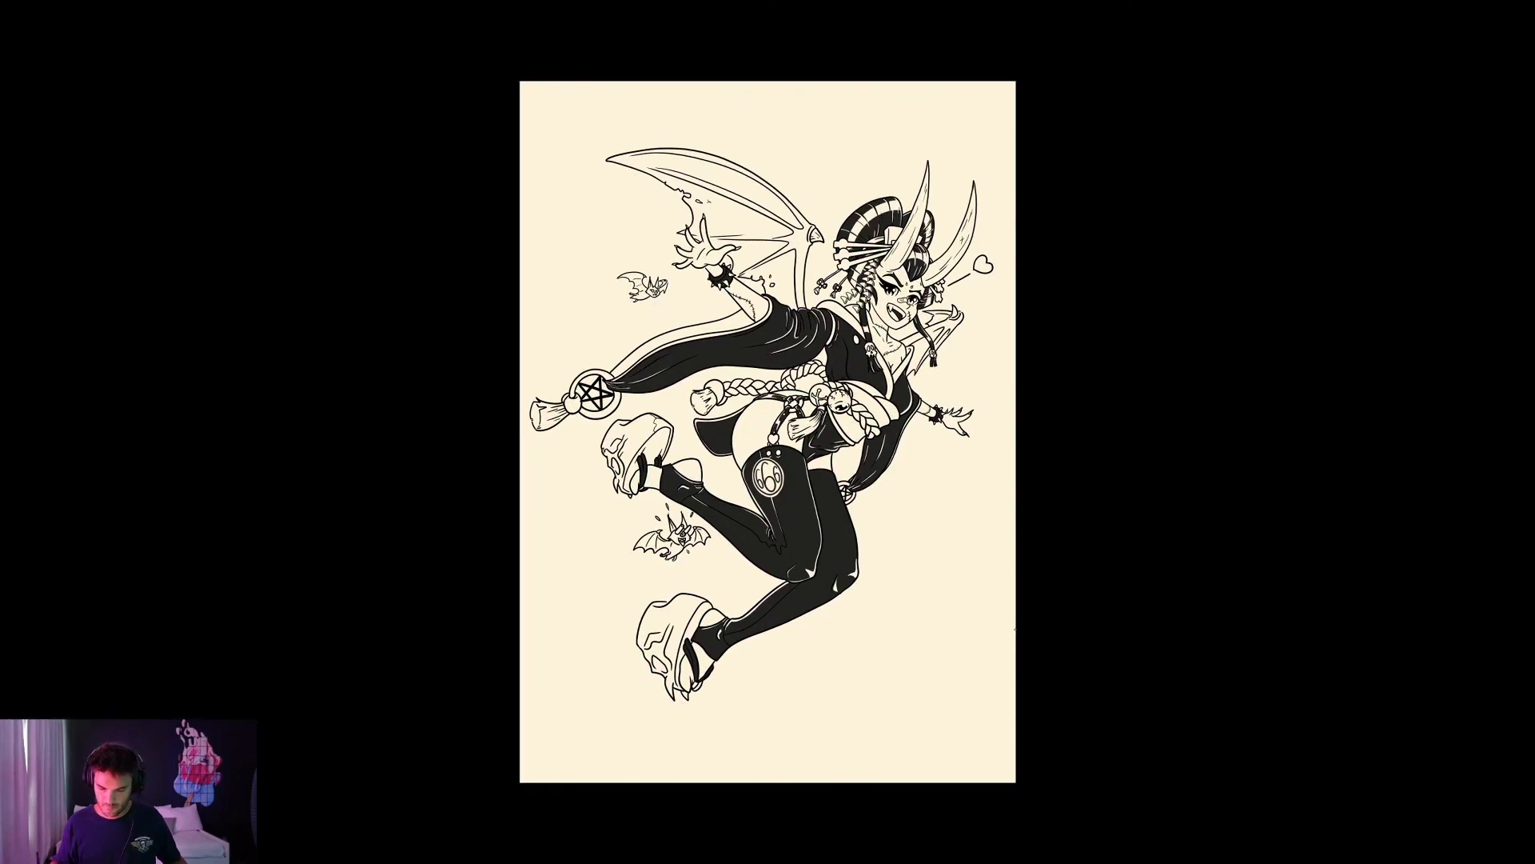